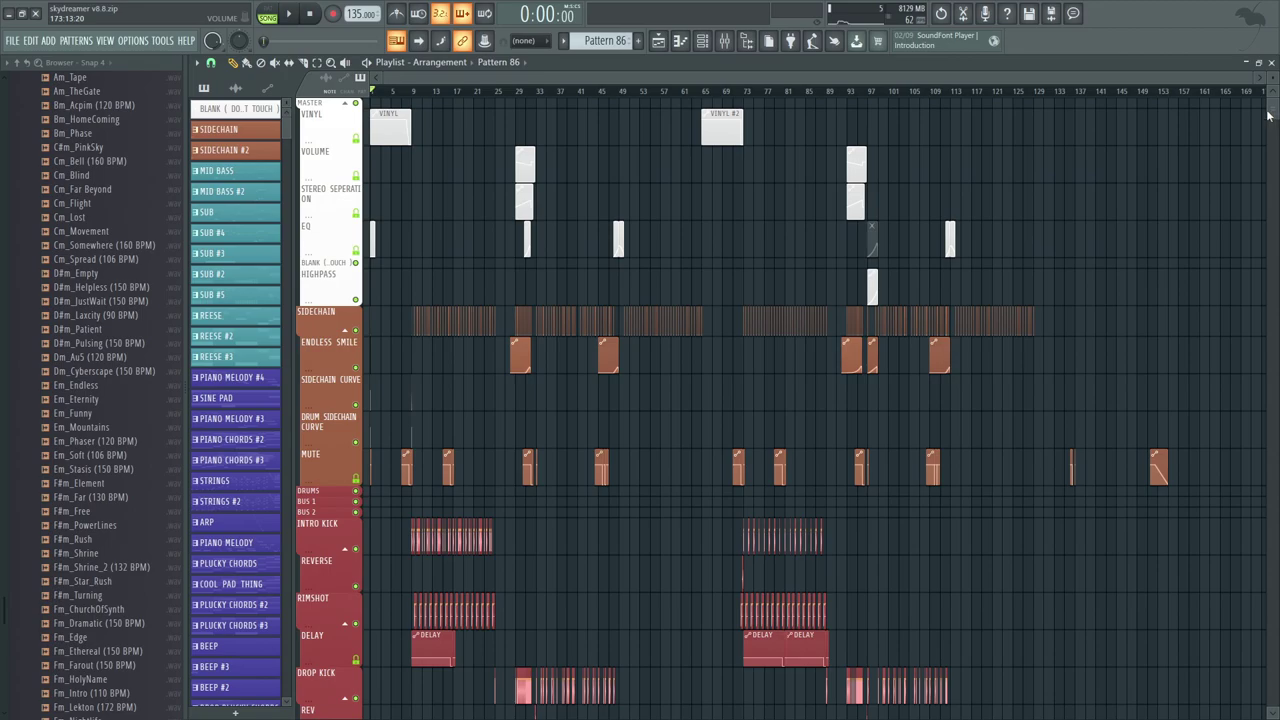
Step: Solo the SYNTH PAD track at the opening bars of the arrangement
left_click_drag(1249, 77, 438, 94)
scroll(663, 242, "down", 10)
scroll(663, 242, "down", 8)
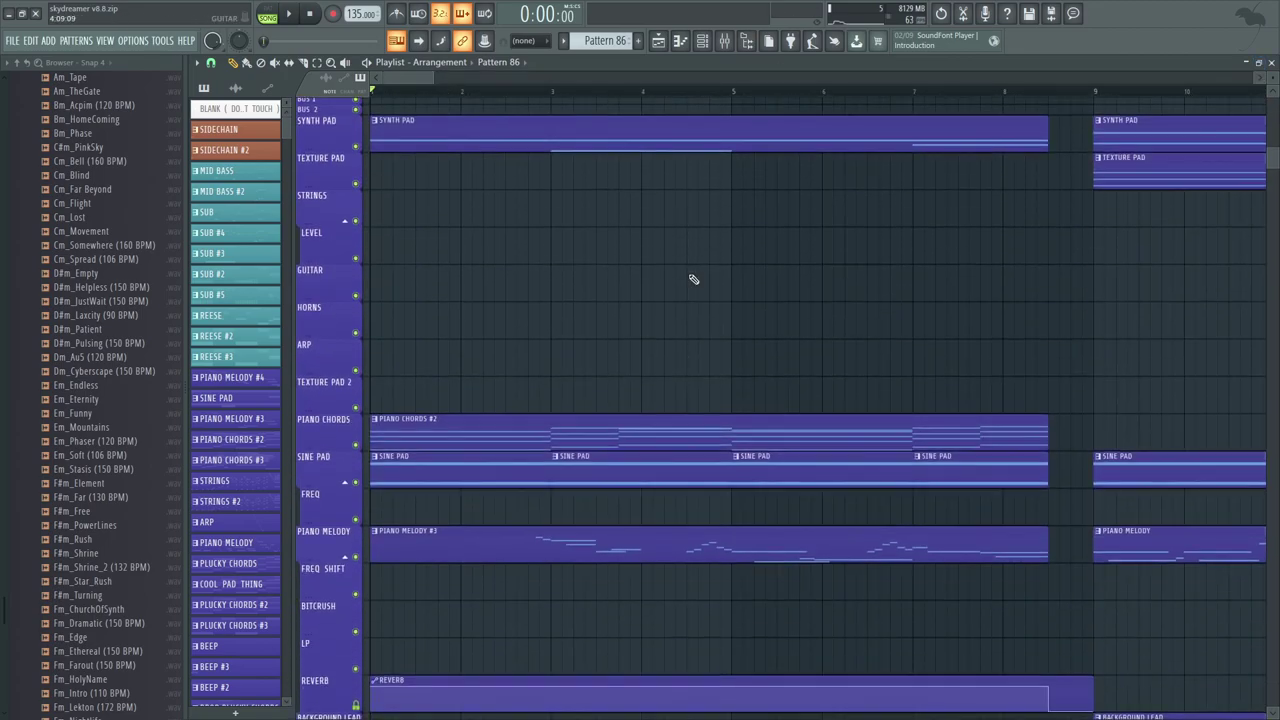
scroll(757, 330, "up", 2)
scroll(602, 326, "down", 1)
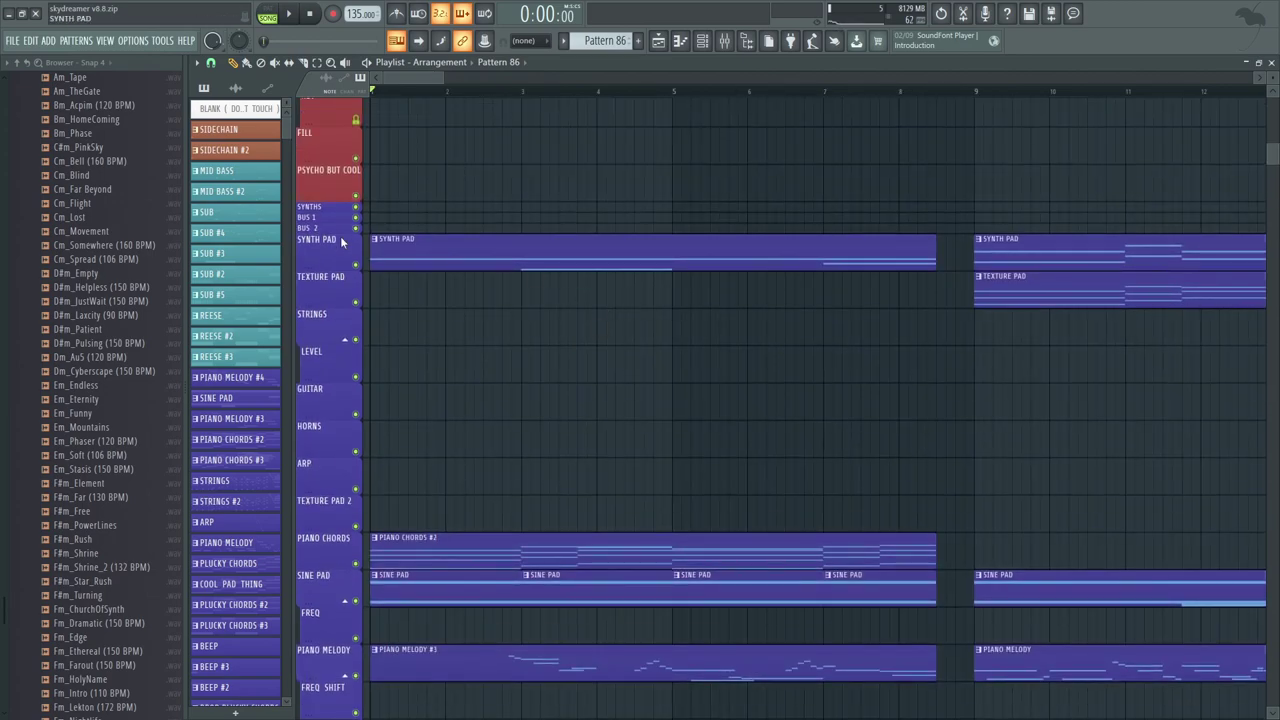
right_click(360, 266)
Step: Enable the SINE PAD track alongside the soloed SYNTH PAD track
scroll(563, 323, "down", 5)
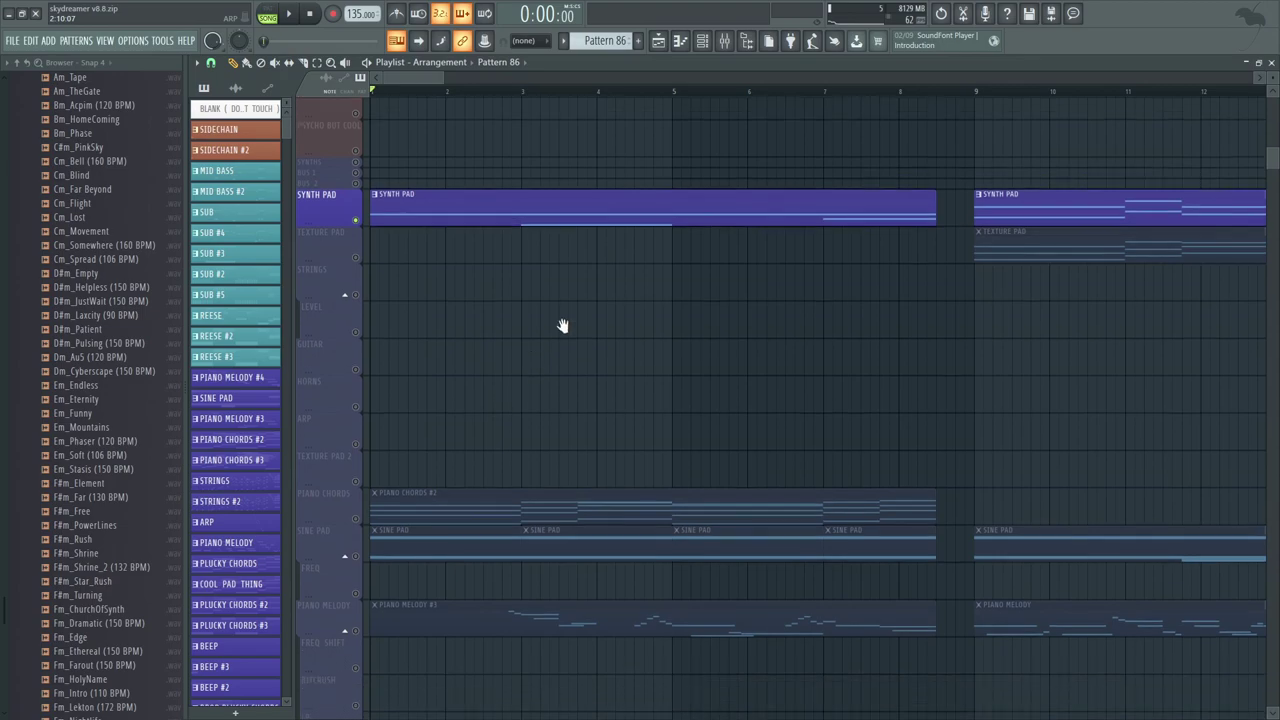
left_click(358, 360)
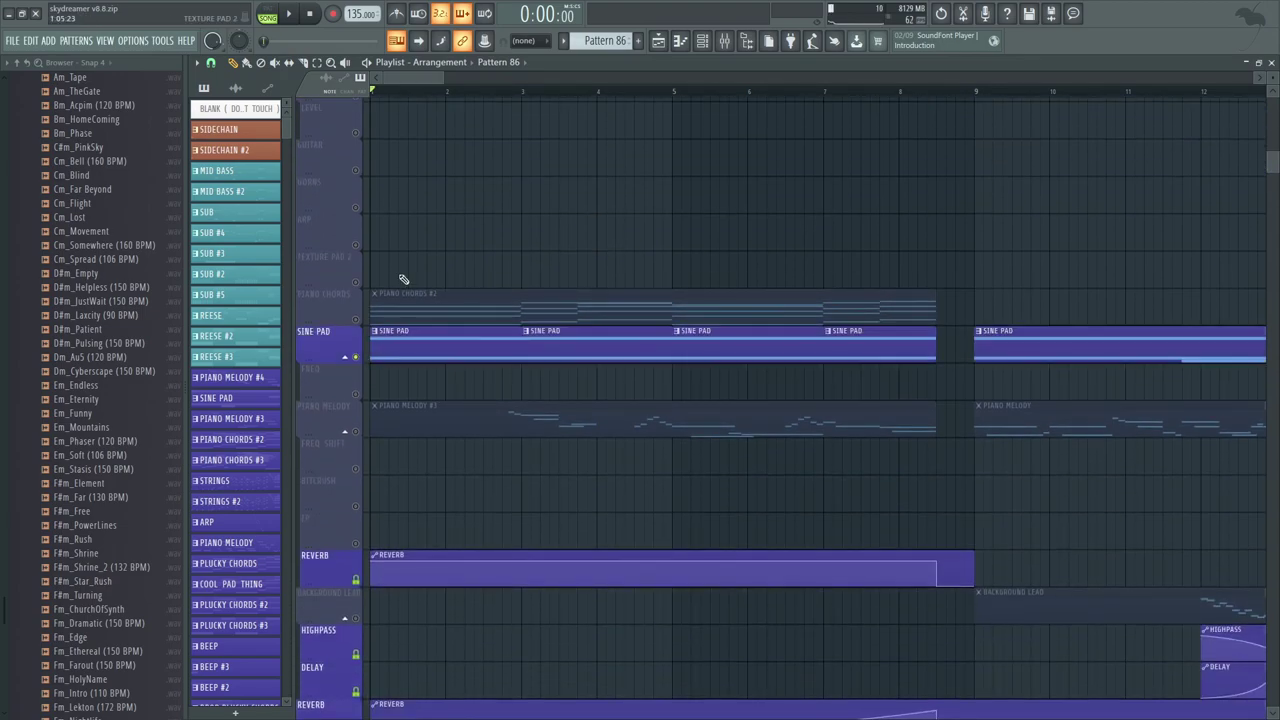
scroll(450, 350, "up", 5)
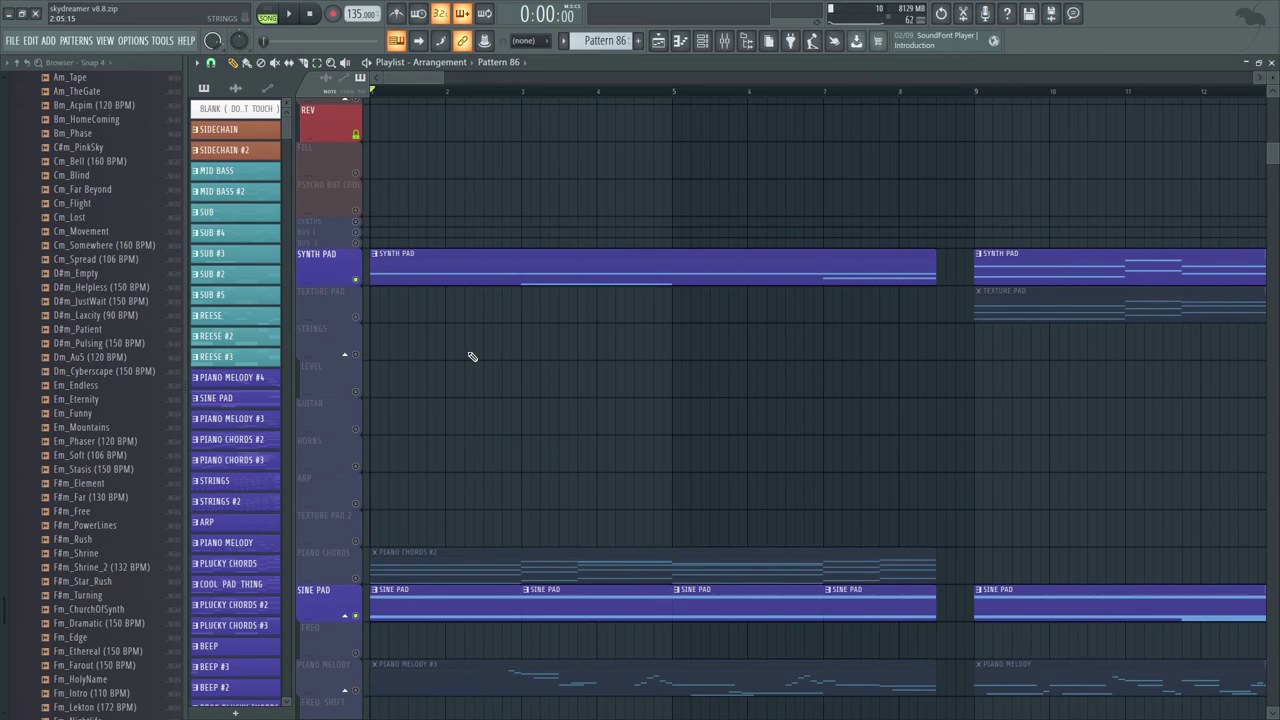
scroll(504, 383, "down", 12)
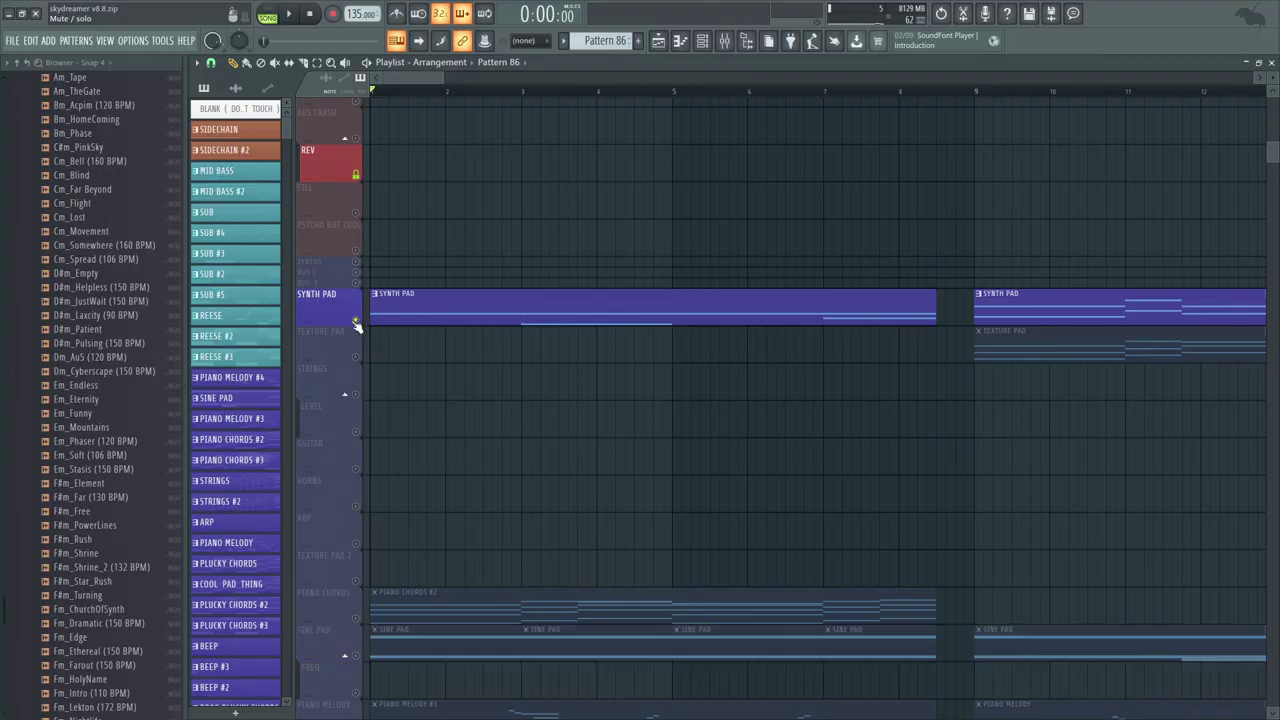
Step: Open the SYNTH PAD pattern and check which preset its LABS instrument uses
left_click(449, 294)
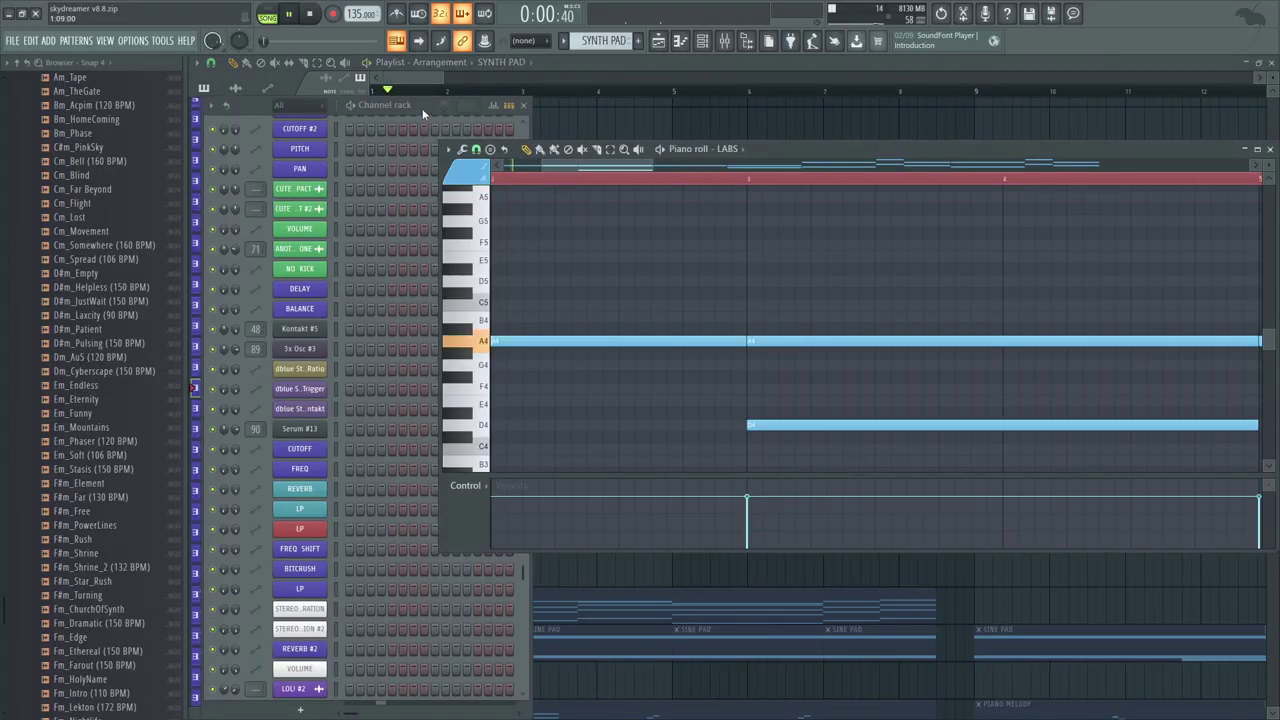
left_click(422, 110)
key("space")
scroll(396, 289, "up", 20)
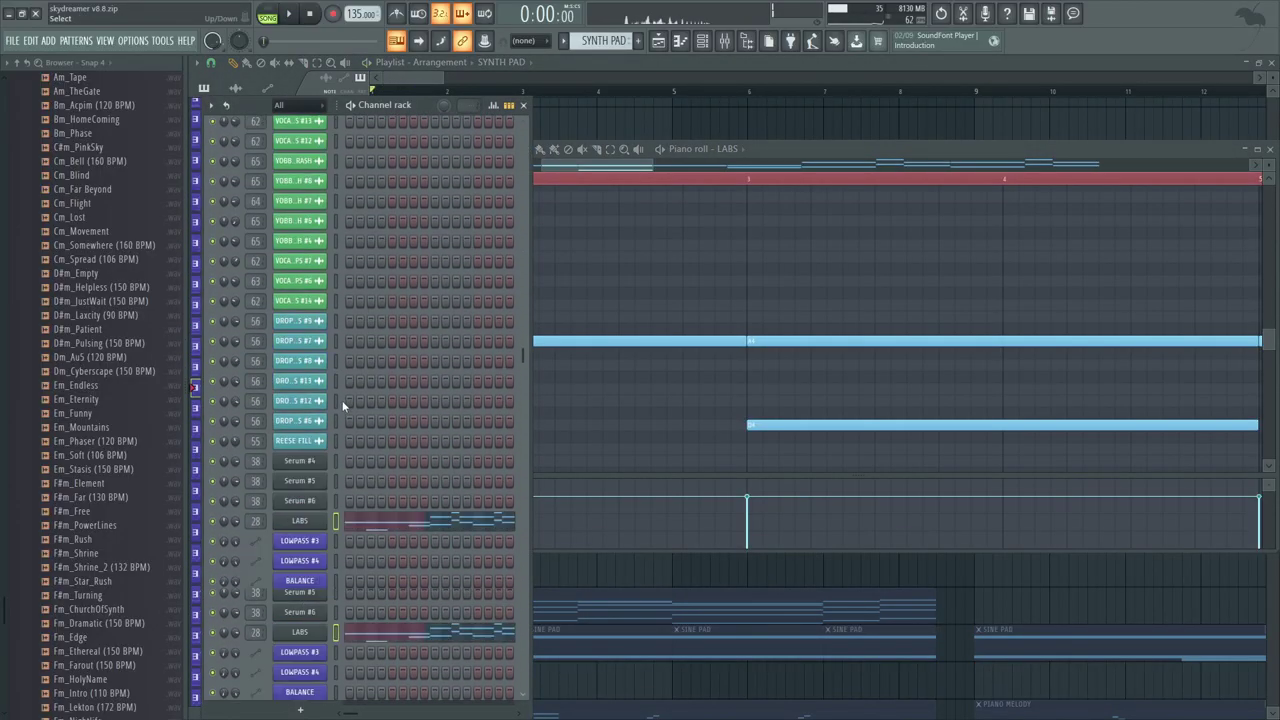
left_click(300, 288)
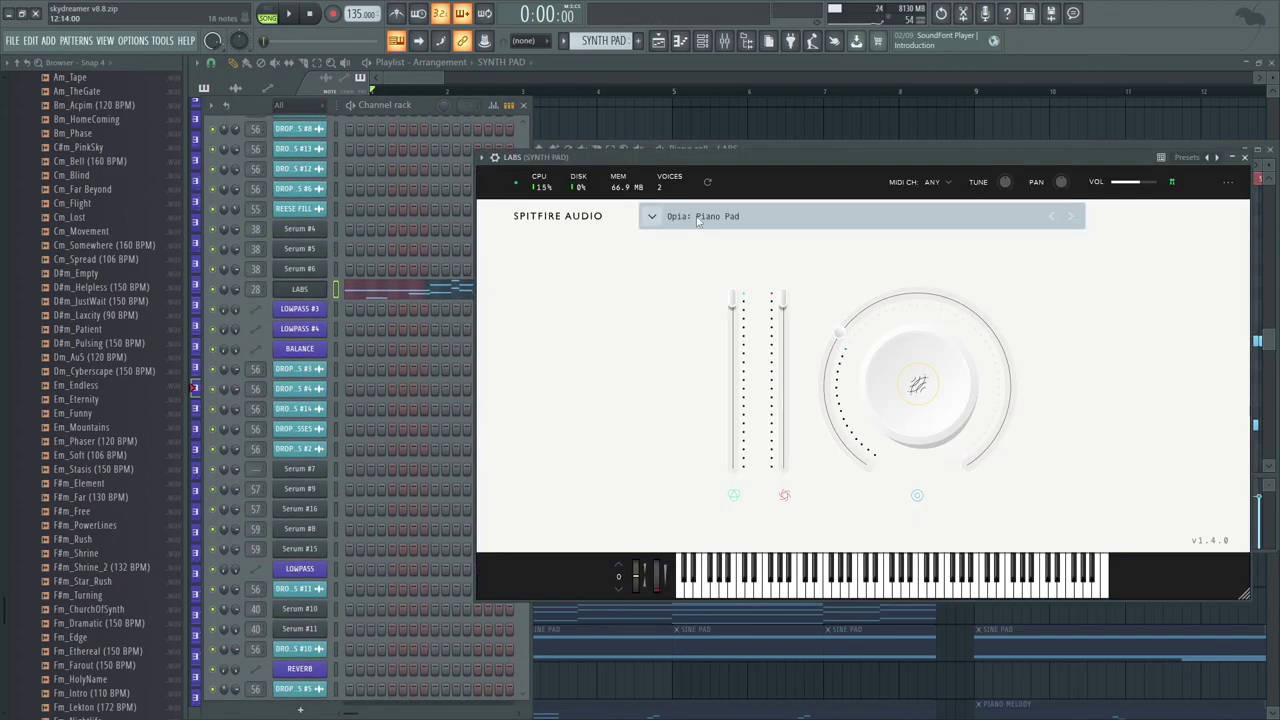
left_click(1129, 183)
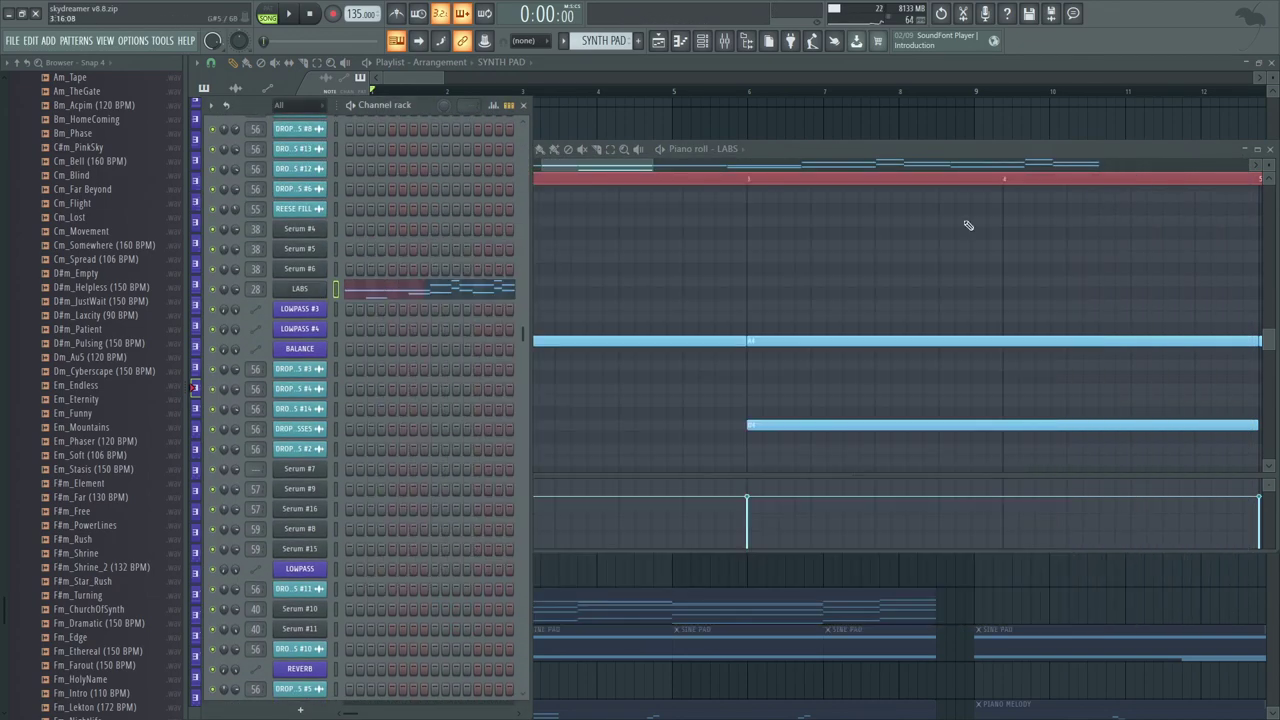
Step: Look through the preset library of the SYNTH PAD's LABS instrument without loading another preset
left_click(300, 288)
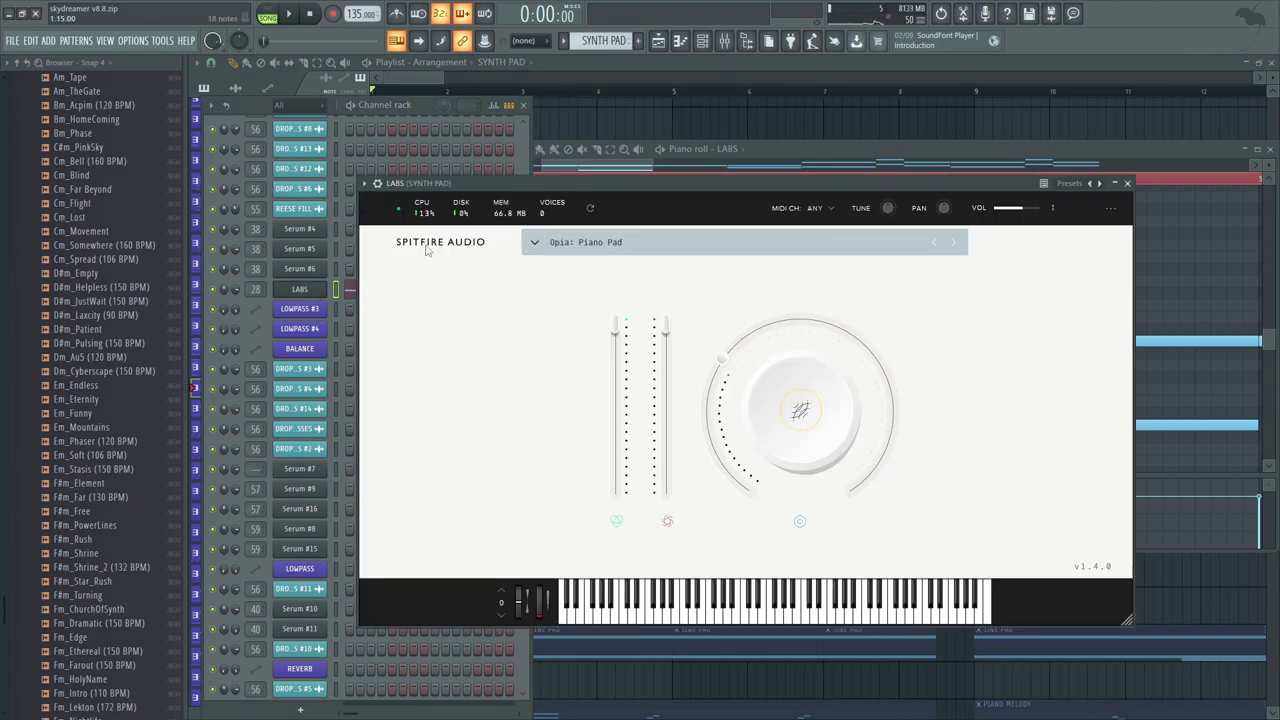
left_click(641, 248)
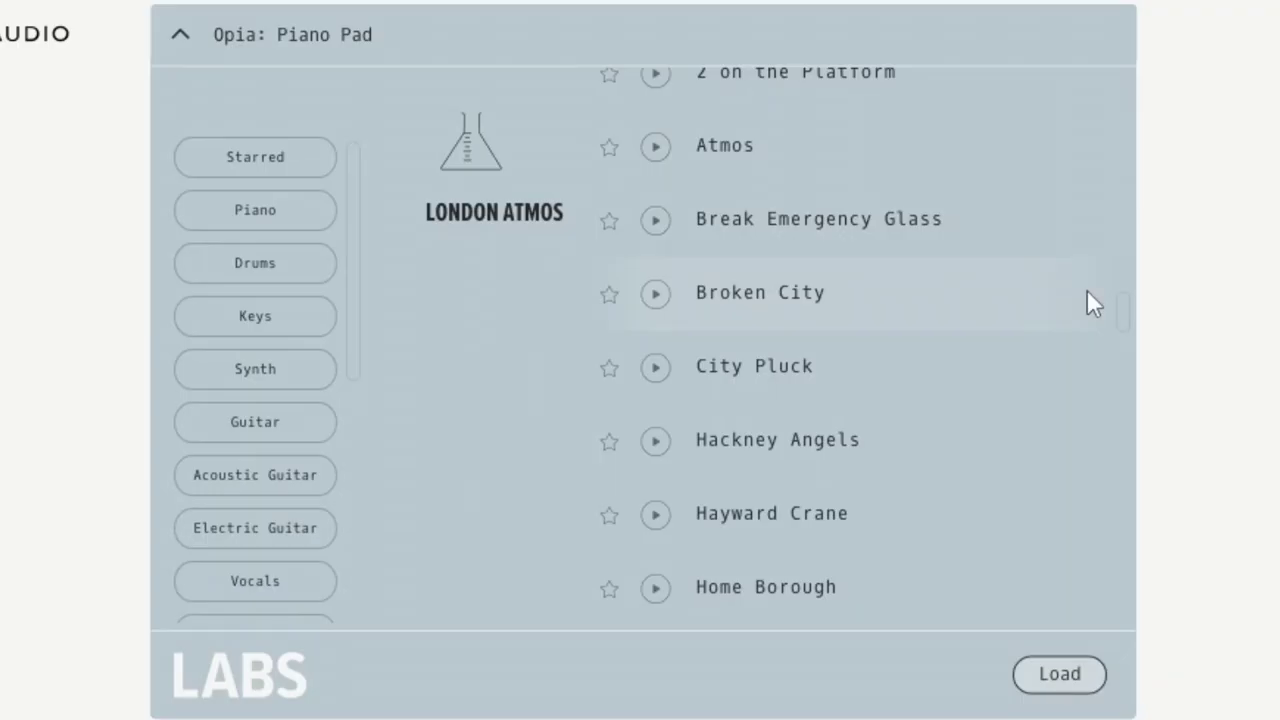
left_click_drag(1130, 325, 1063, 38)
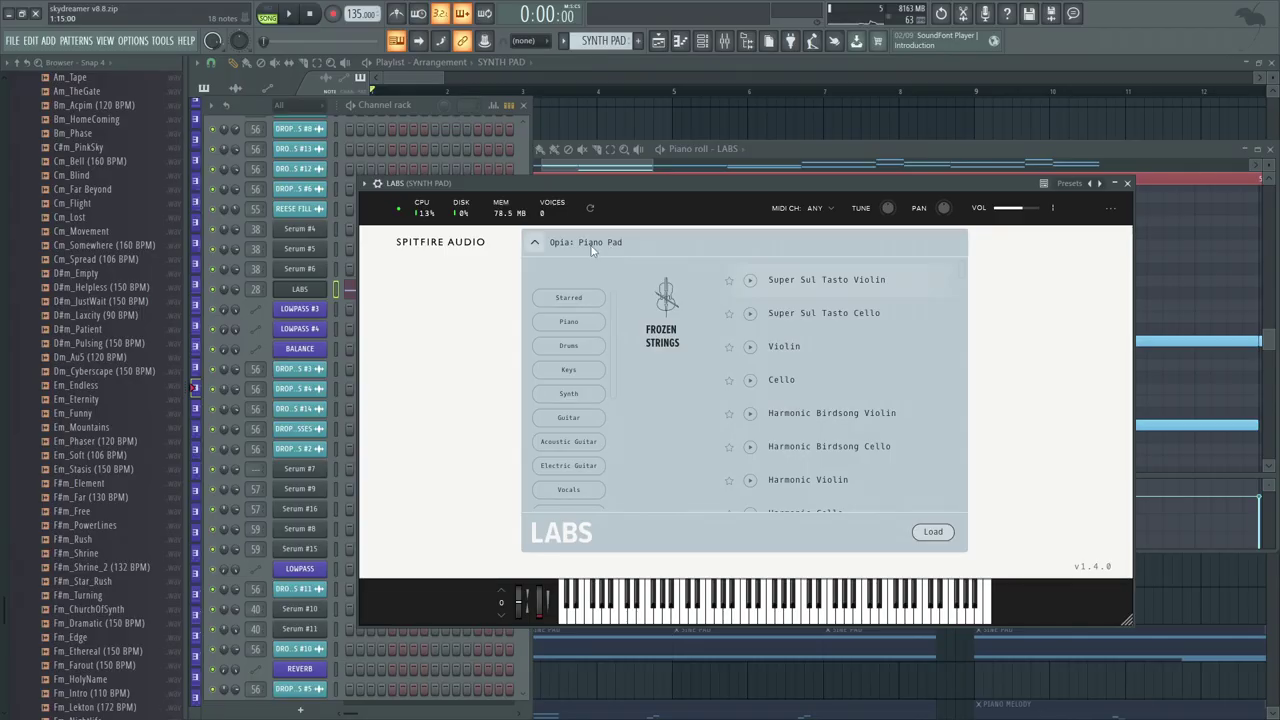
left_click(180, 34)
left_click_drag(626, 182, 660, 190)
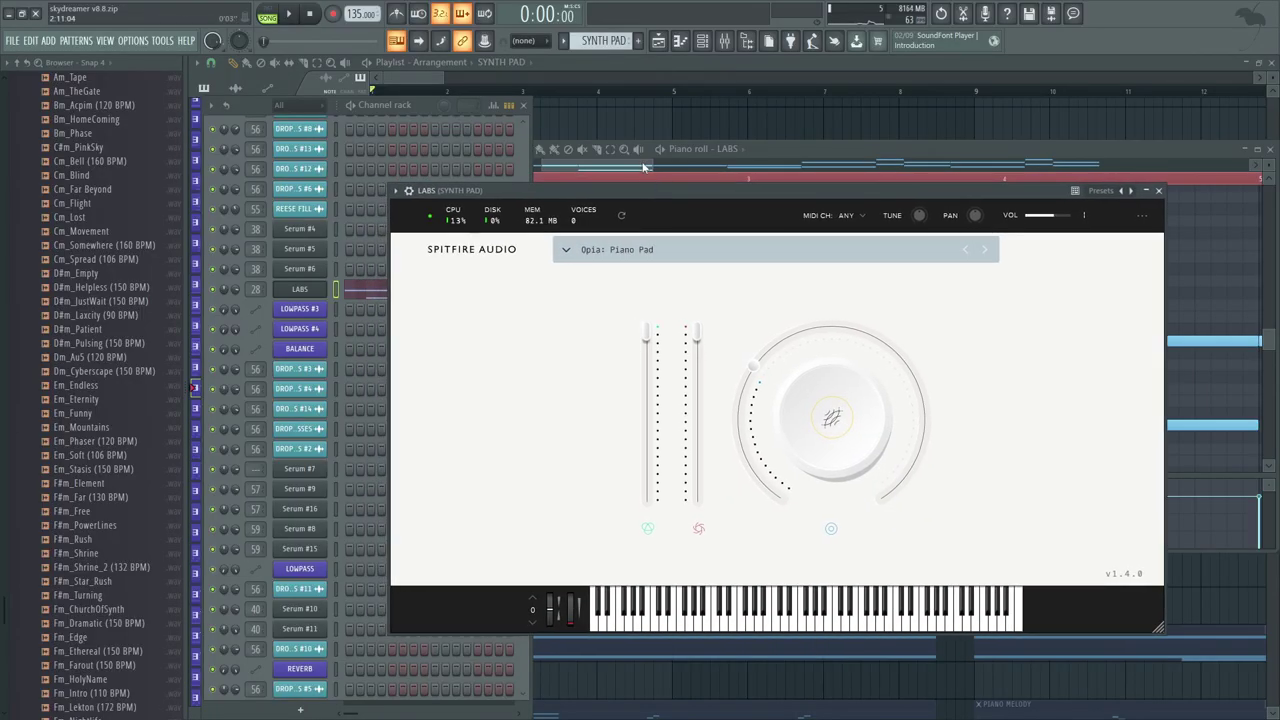
Step: Return to the playlist, audition the SYNTH PAD pattern in pattern mode, and switch back to song mode
left_click(644, 167)
scroll(620, 306, "down", 5)
key("l")
scroll(812, 332, "down", 2)
key("space")
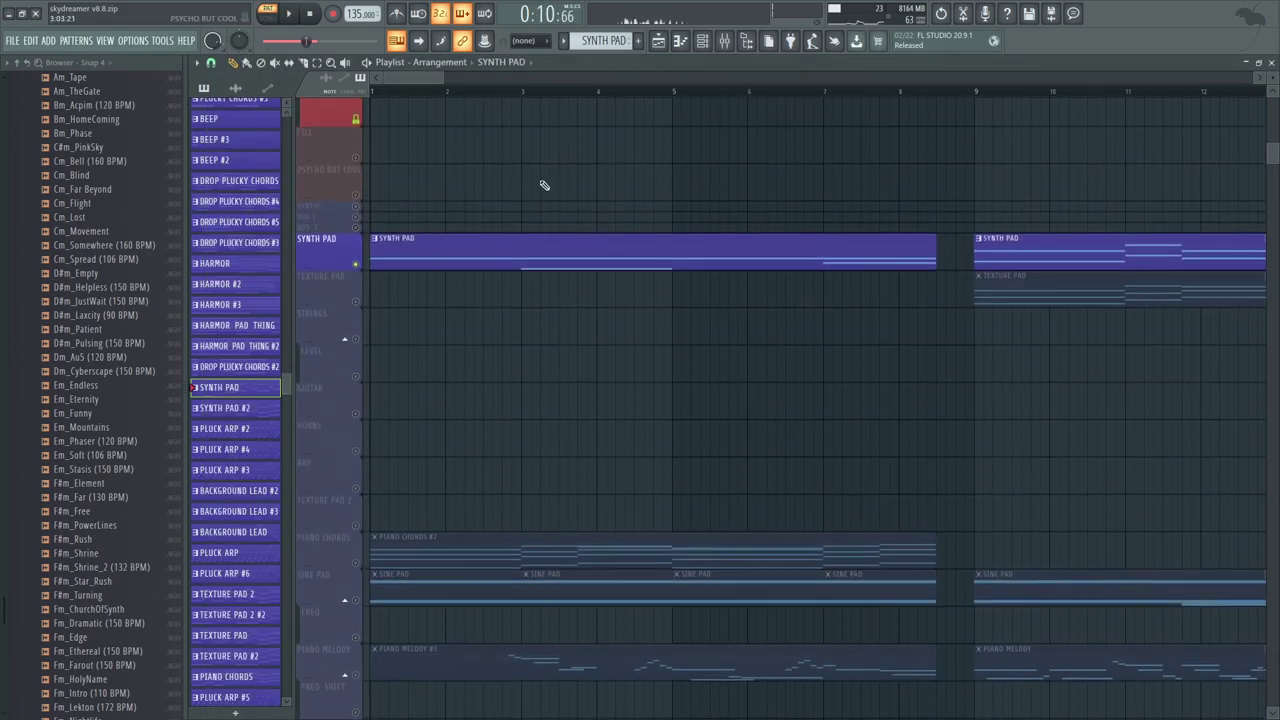
key("l")
key("space")
Step: Solo the SINE PAD track, play its pattern, and display its mixer effects chain
scroll(574, 143, "down", 5)
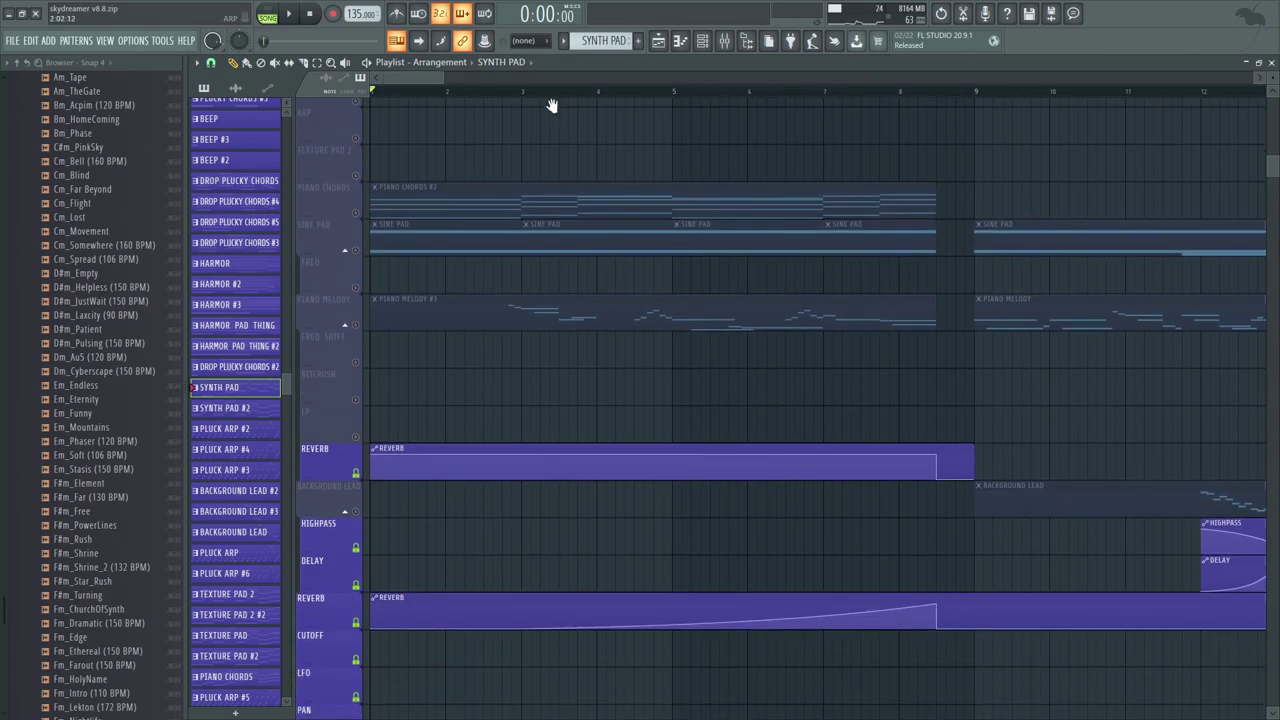
left_click(356, 235)
double_click(403, 222)
key("space")
key("F9")
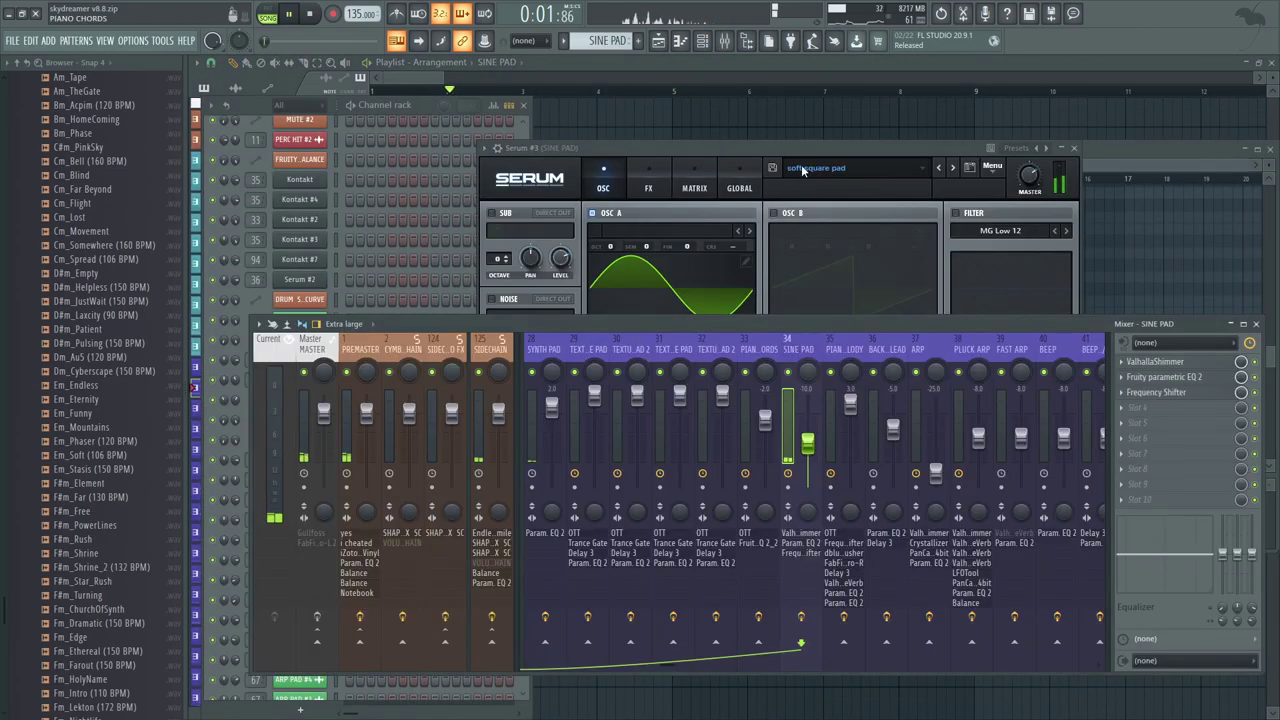
key("space")
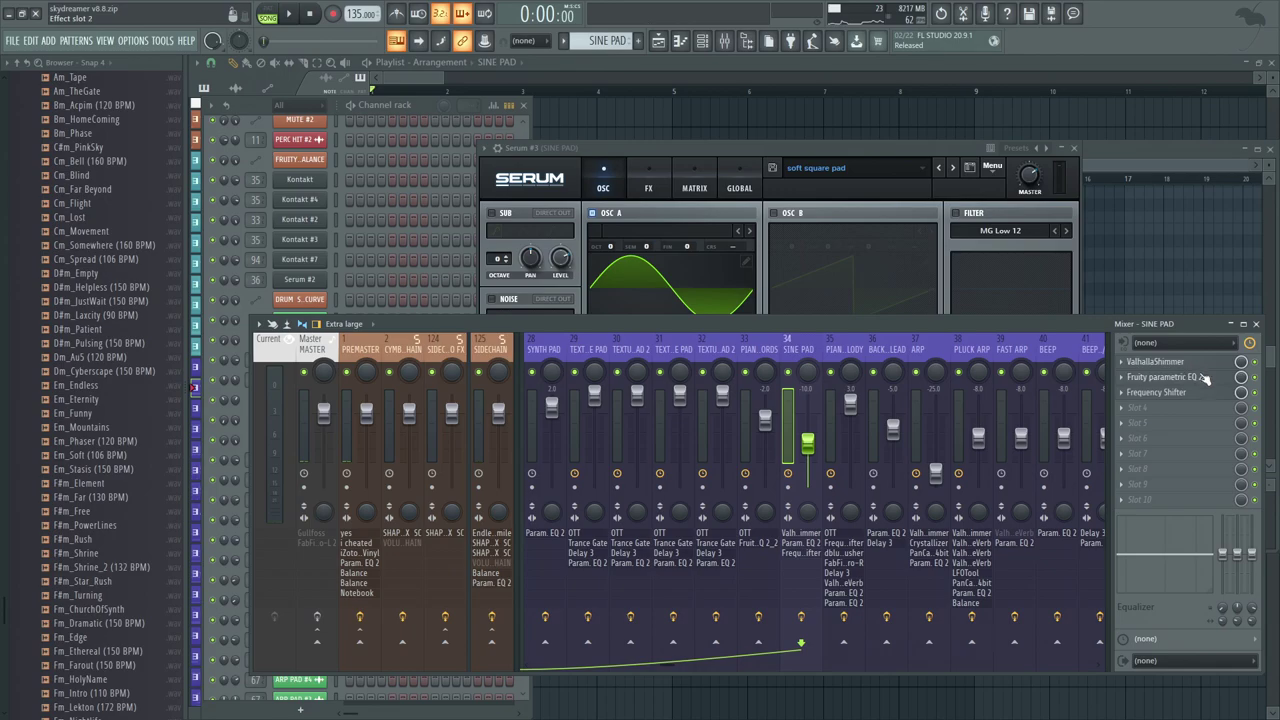
Step: Inspect the Fruity parametric EQ 2 and ValhallaShimmer settings on the SINE PAD mixer track
left_click(1205, 379)
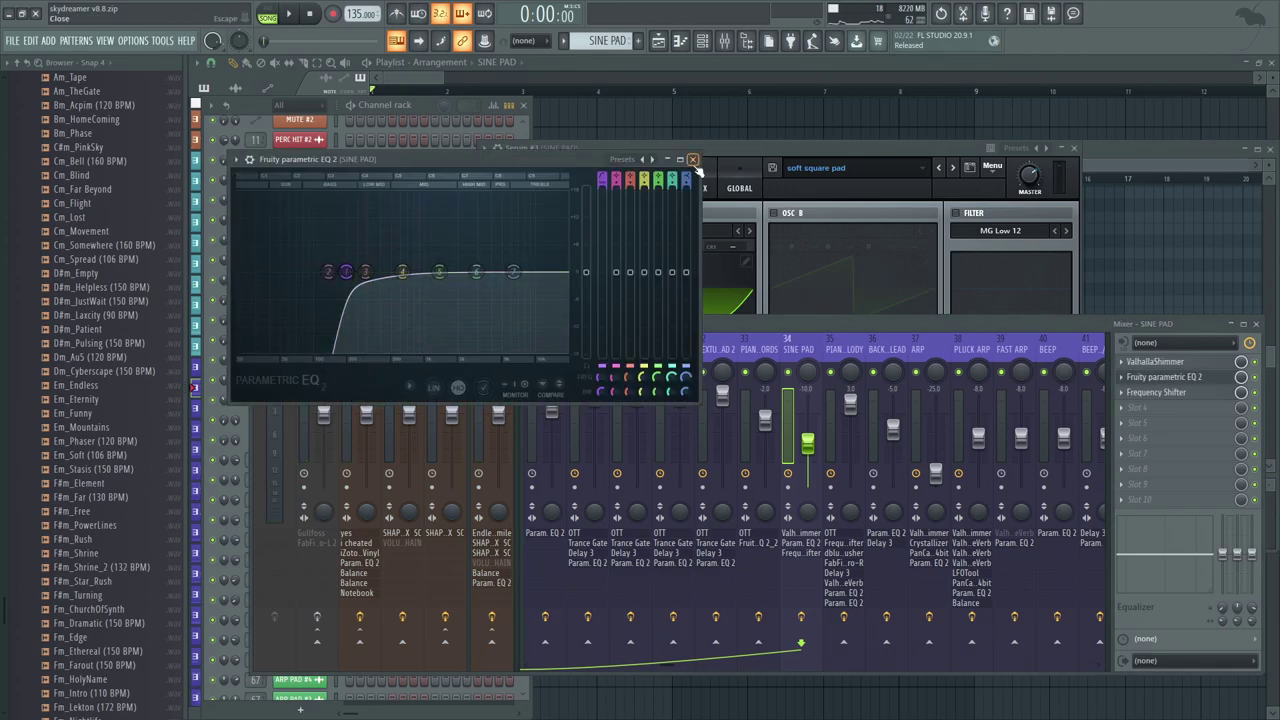
left_click(692, 160)
left_click(1177, 364)
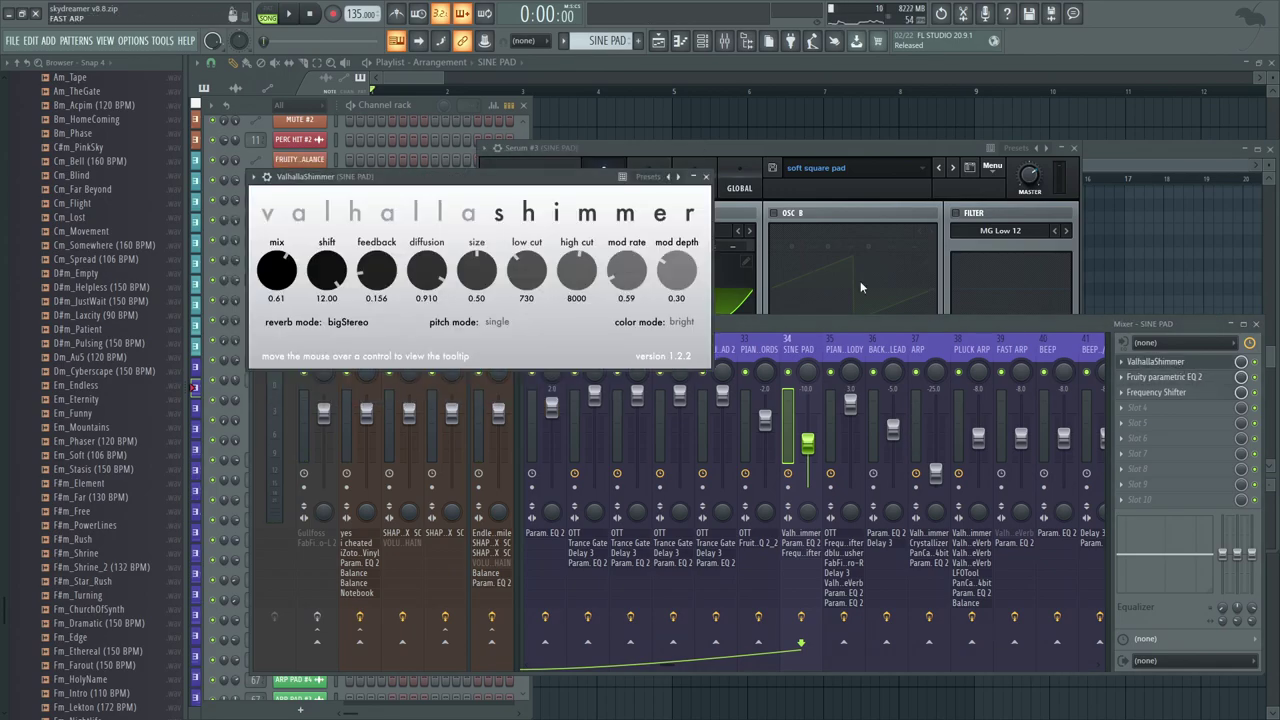
left_click(706, 177)
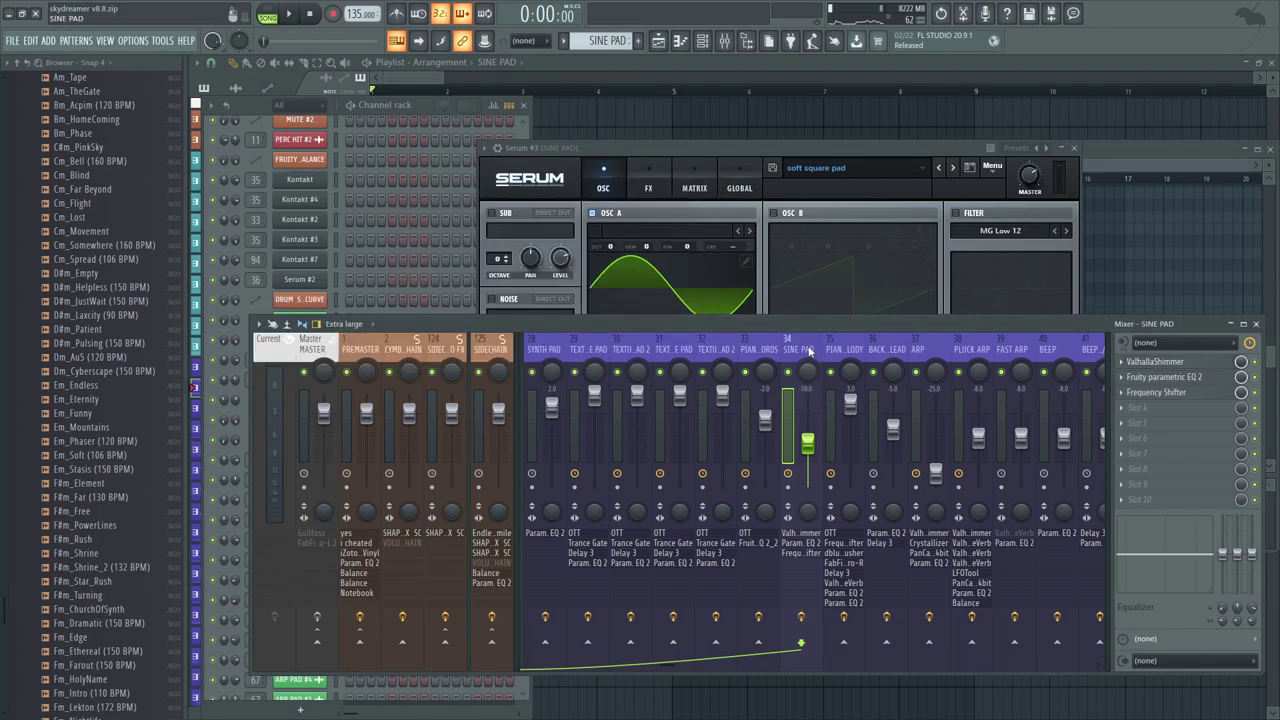
Step: Examine the oscillator and effects pages of the SINE PAD's Serum patch, "soft square pad"
left_click_drag(793, 250, 812, 245)
left_click(676, 188)
left_click(637, 184)
left_click(1160, 327)
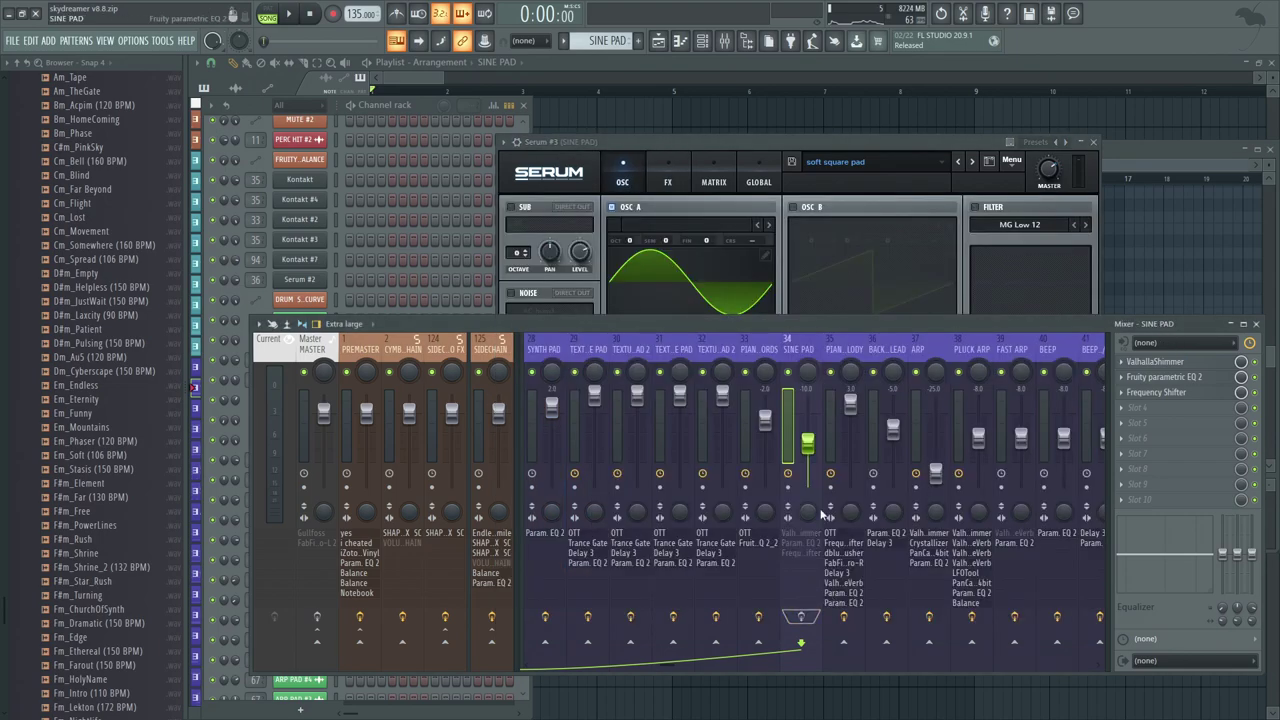
left_click(752, 162)
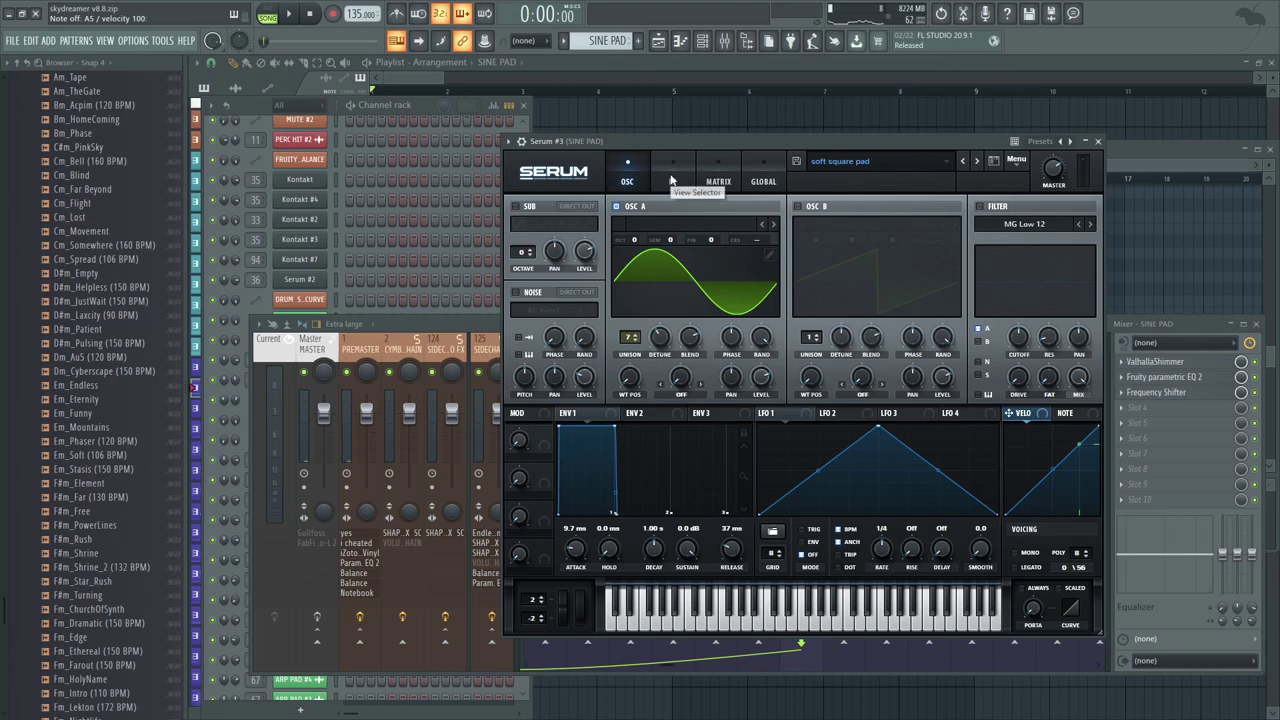
left_click(658, 179)
left_click(628, 180)
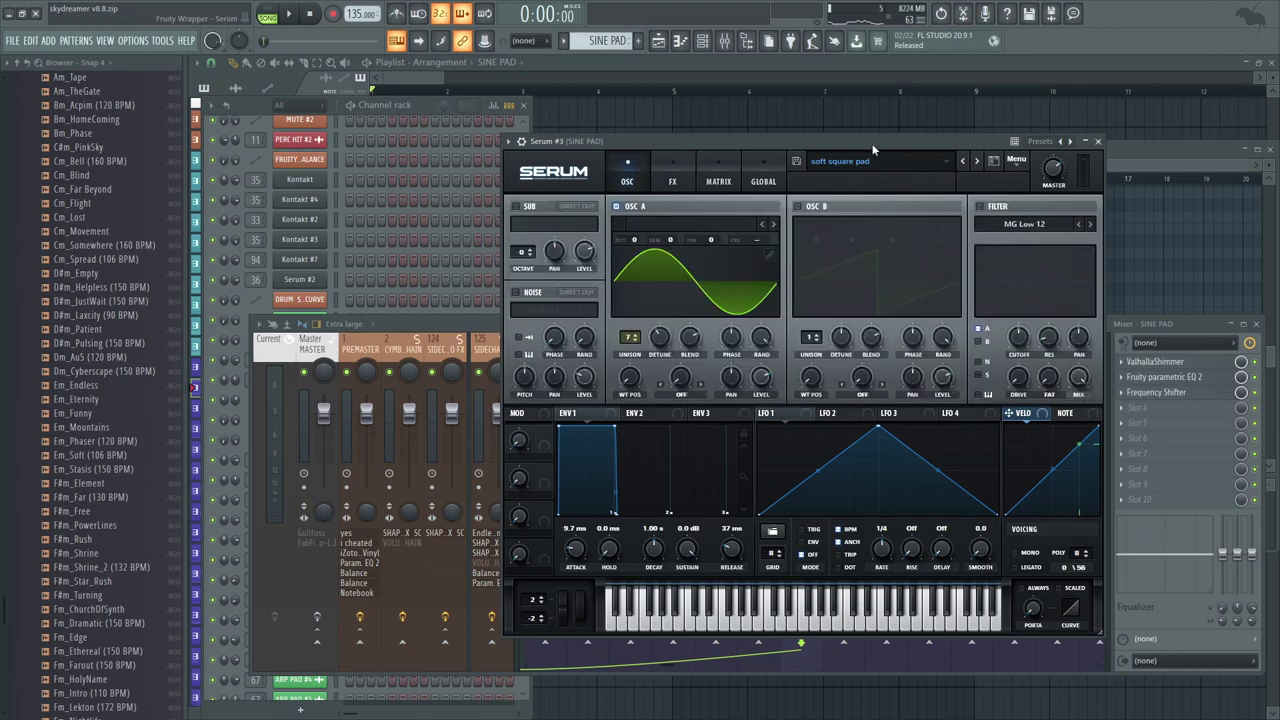
left_click_drag(873, 144, 860, 138)
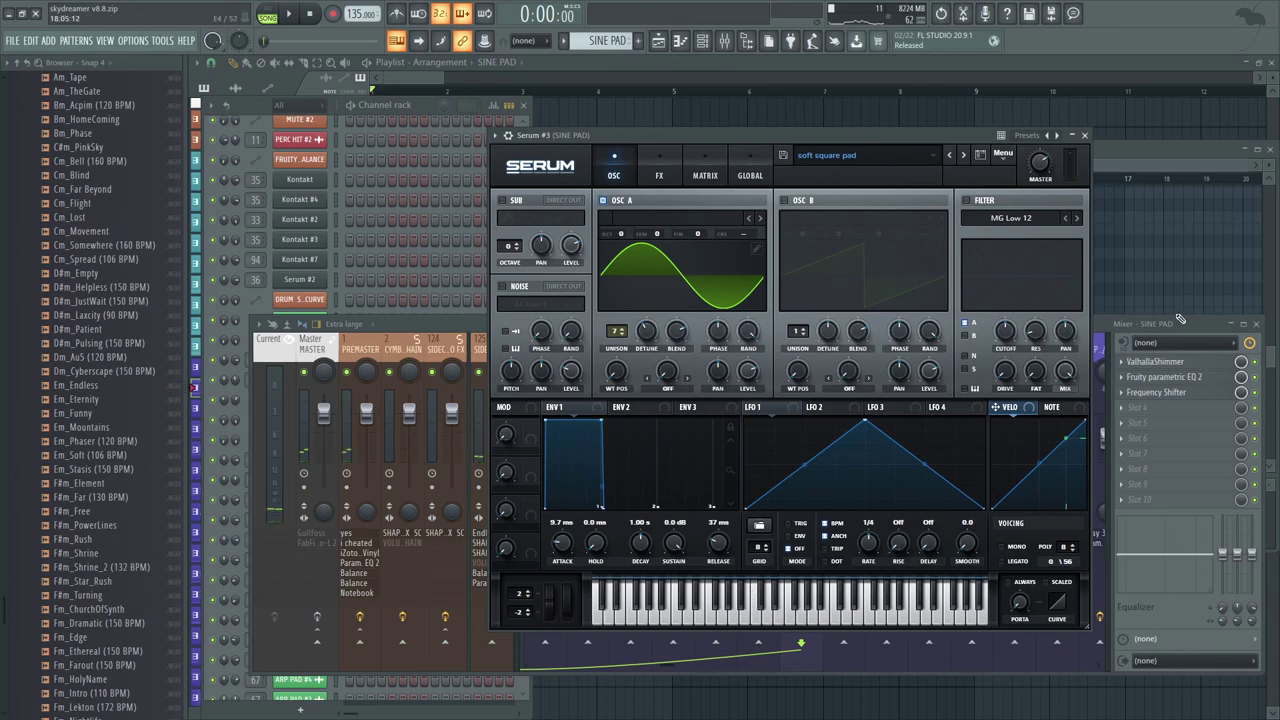
Step: Close the plugin and mixer windows and briefly play the soloed SINE PAD track in the playlist
left_click(1181, 322)
left_click(705, 103)
scroll(577, 234, "up", 6)
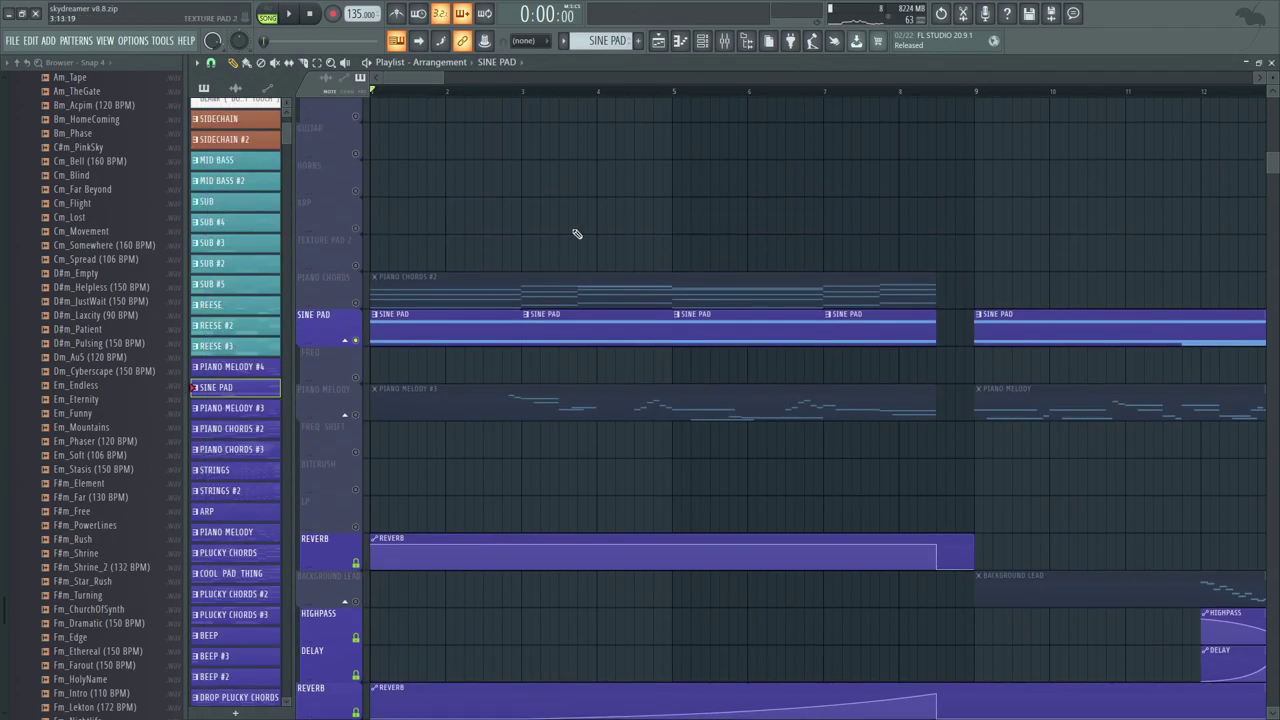
key("space")
scroll(620, 300, "down", 3)
scroll(600, 152, "down", 5)
key("space")
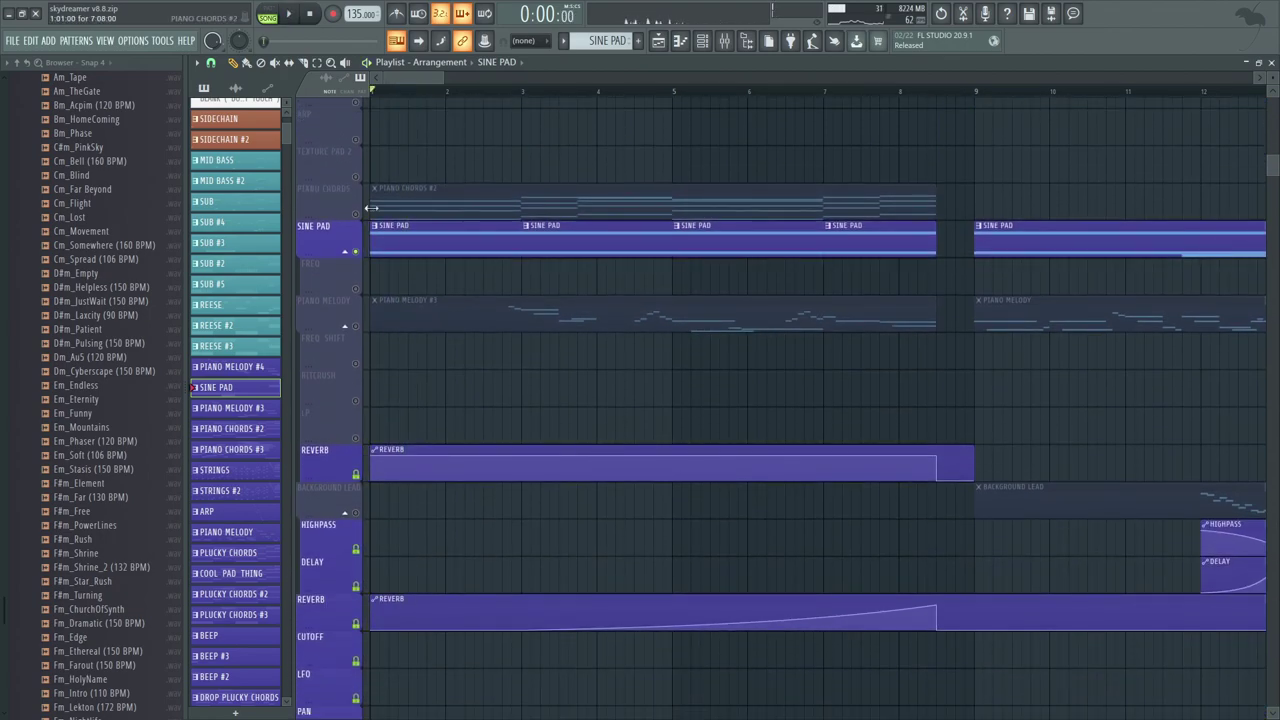
Step: Solo the PIANO CHORDS track and play its PIANO CHORDS #2 clip with the piano roll open
right_click(356, 215)
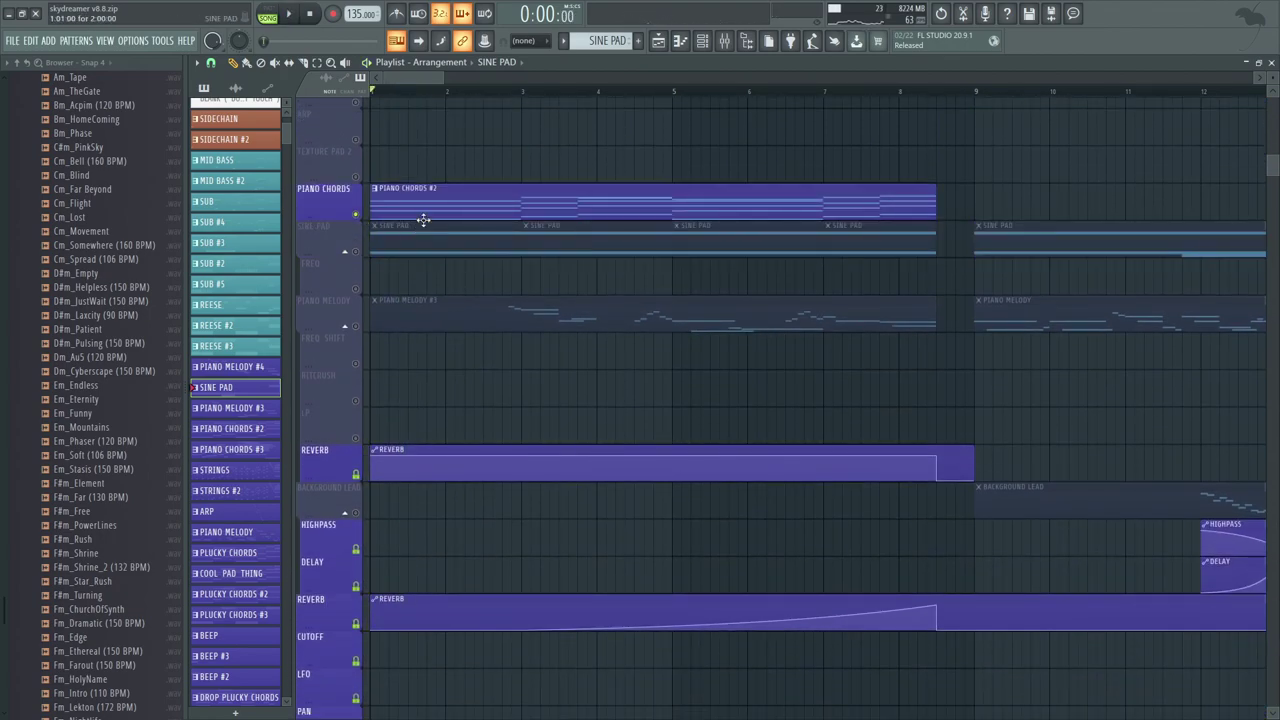
double_click(425, 200)
scroll(645, 425, "up", 3)
scroll(645, 425, "up", 4)
key("space")
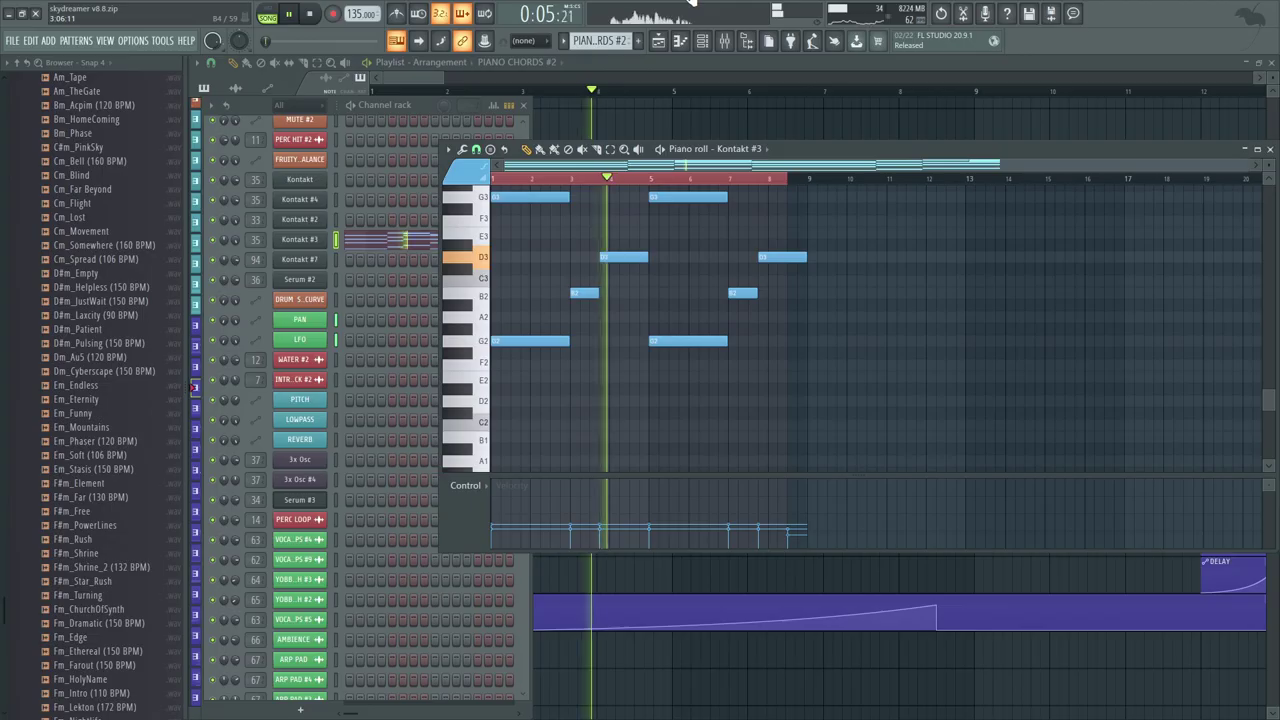
Step: View The Grandeur piano in Kontakt #3, and display the mixer effects of the PIANO MELODY track
left_click(296, 243)
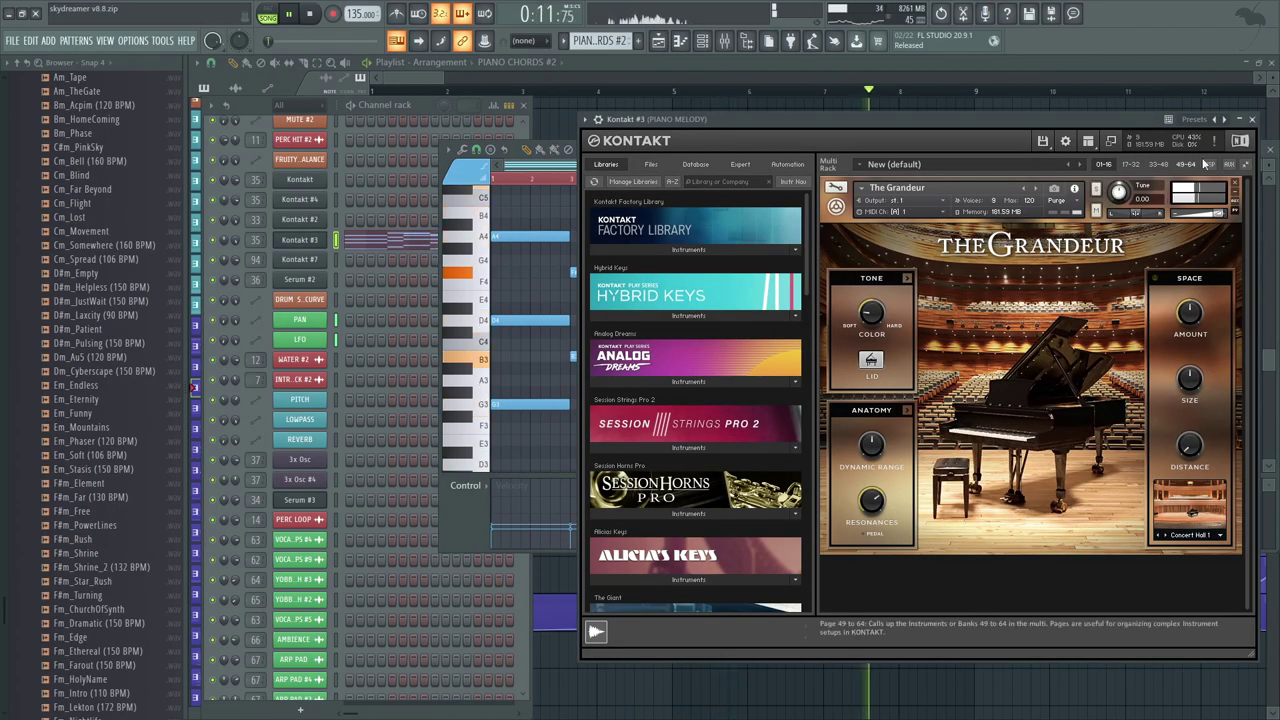
left_click(1252, 119)
left_click(725, 41)
key("space")
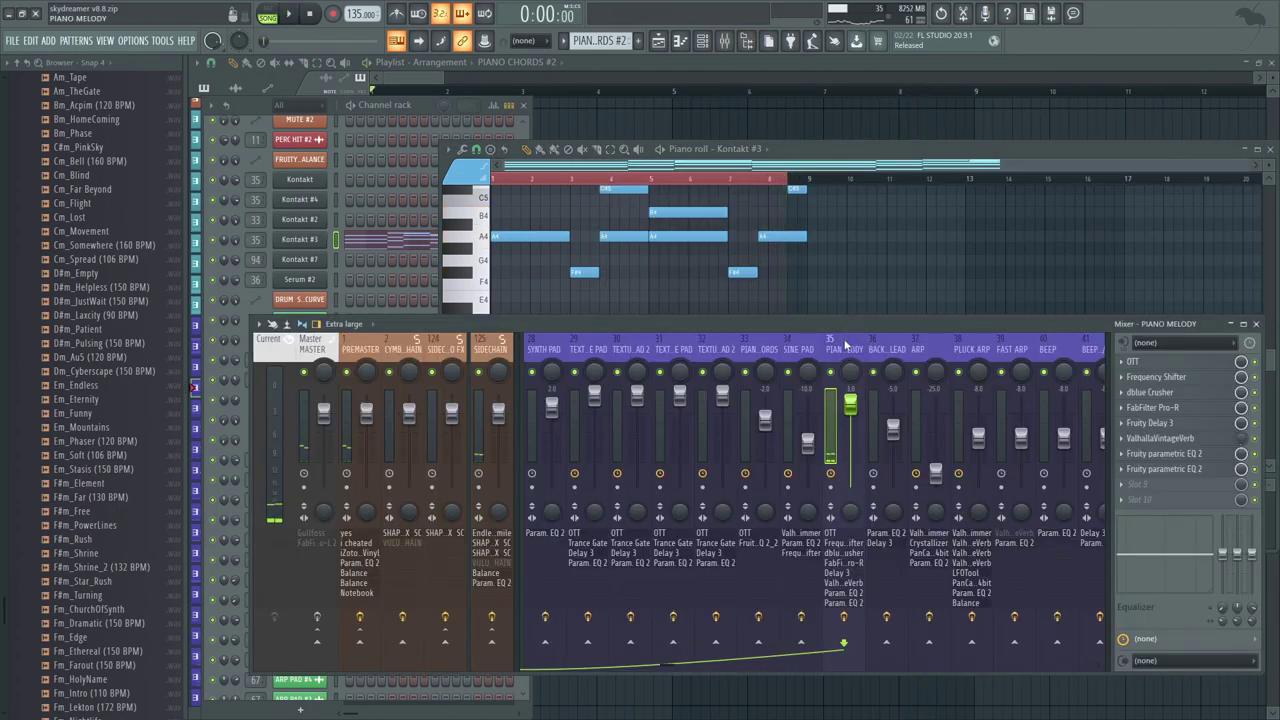
Step: Review the FabFilter Pro-R reverb settings on the PIANO MELODY mixer track and return to the playlist
left_click(1160, 408)
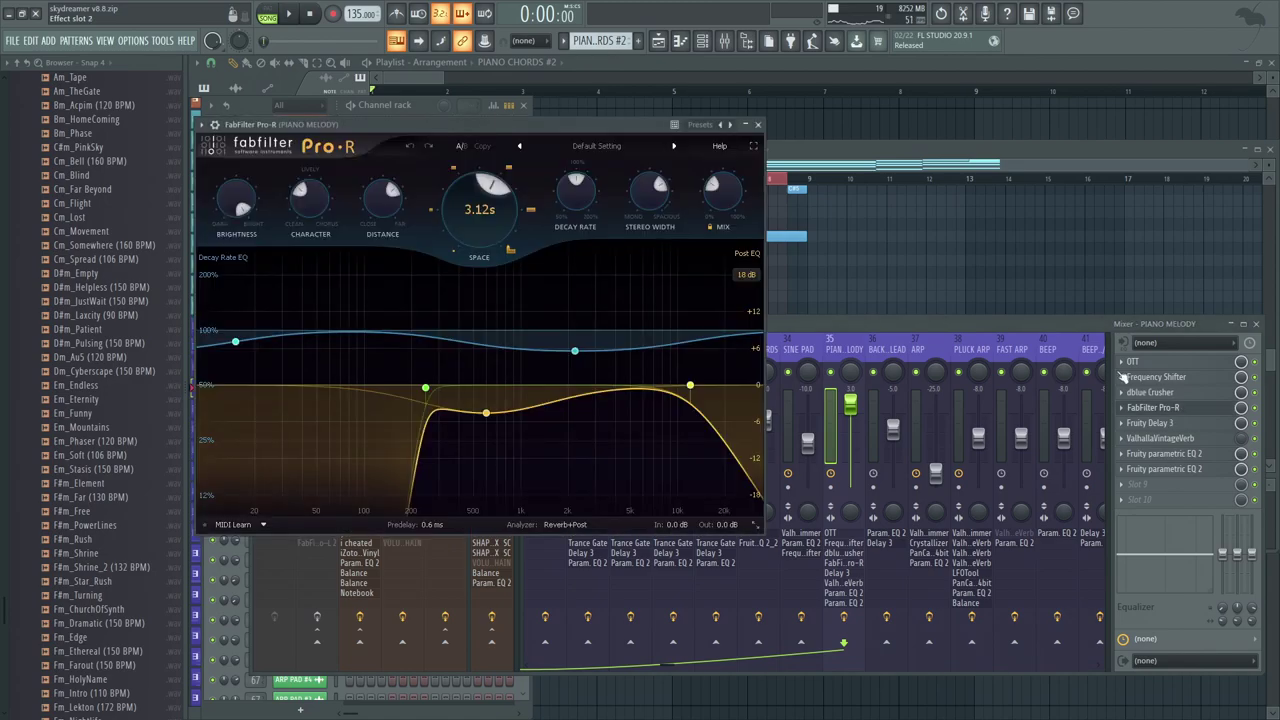
left_click(758, 126)
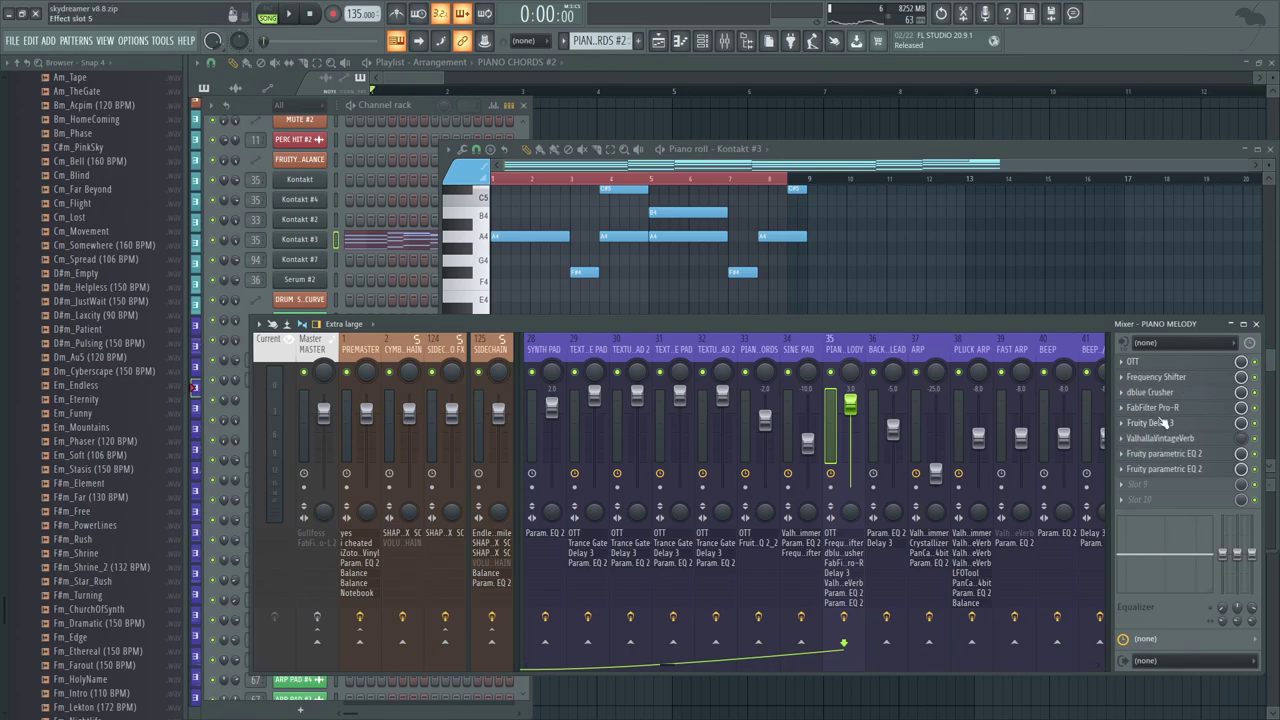
left_click(1034, 116)
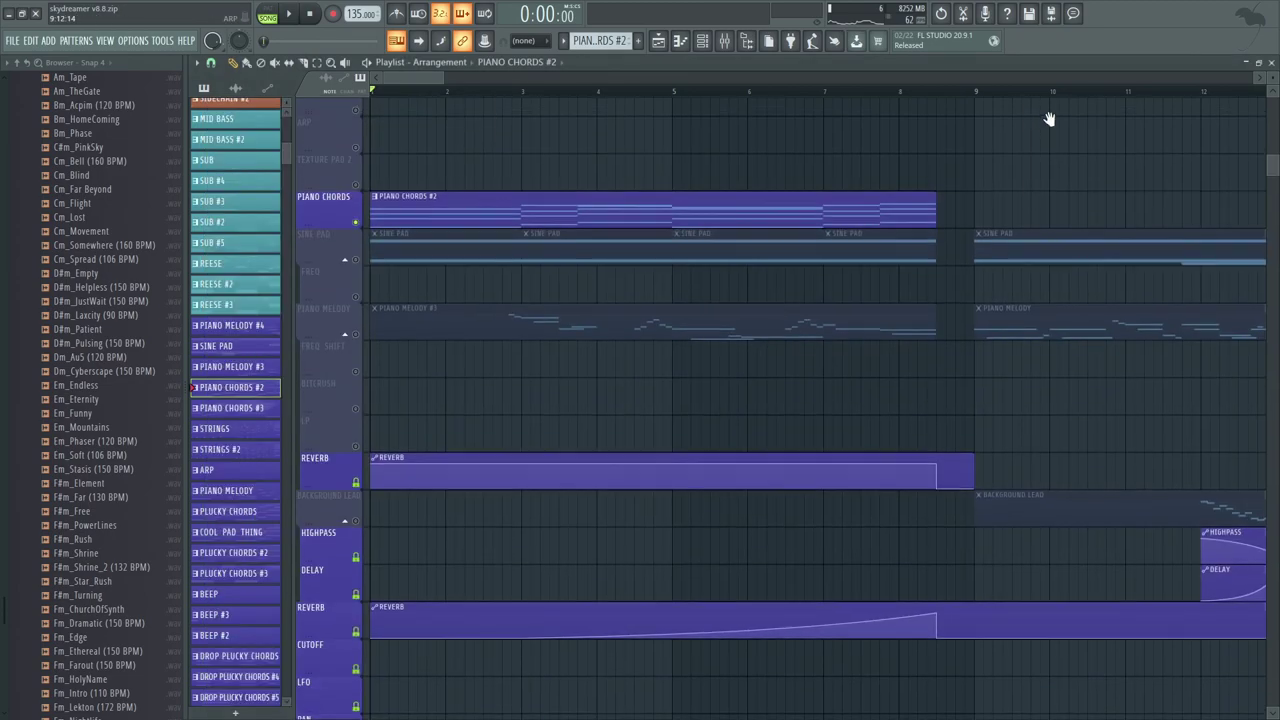
Step: Solo the PIANO MELODY track in the playlist
scroll(691, 314, "up", 3)
right_click(356, 401)
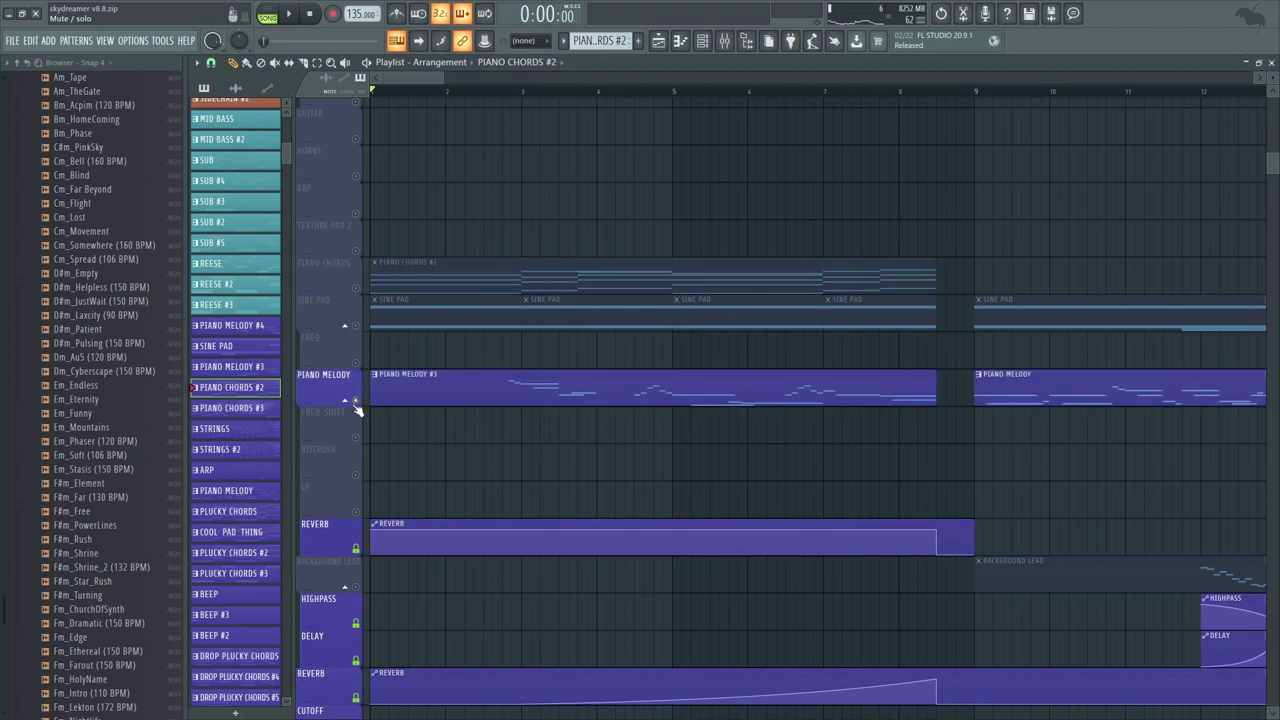
Step: Play the PIANO MELODY #3 clip while viewing its notes in the piano roll and its mixer effects, then return to the playlist
scroll(591, 283, "down", 4)
double_click(535, 228)
left_click(440, 110)
key("space")
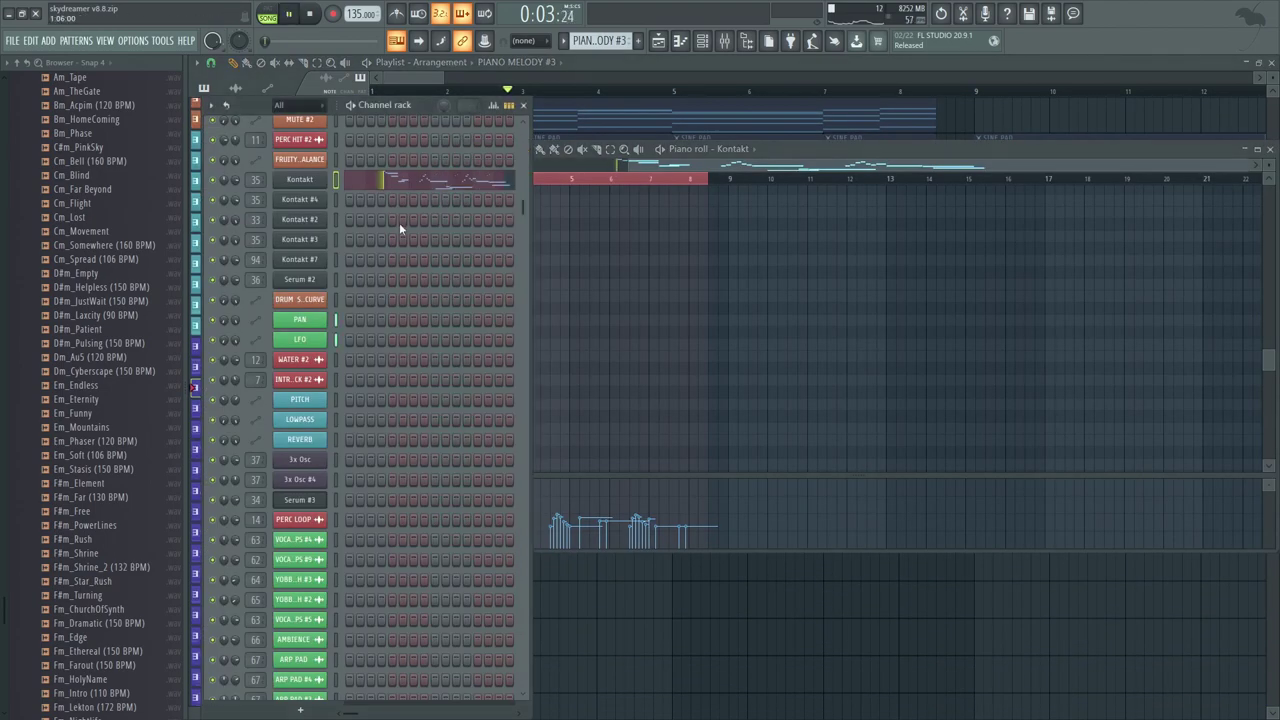
left_click(586, 126)
scroll(586, 126, "up", 1)
double_click(641, 268)
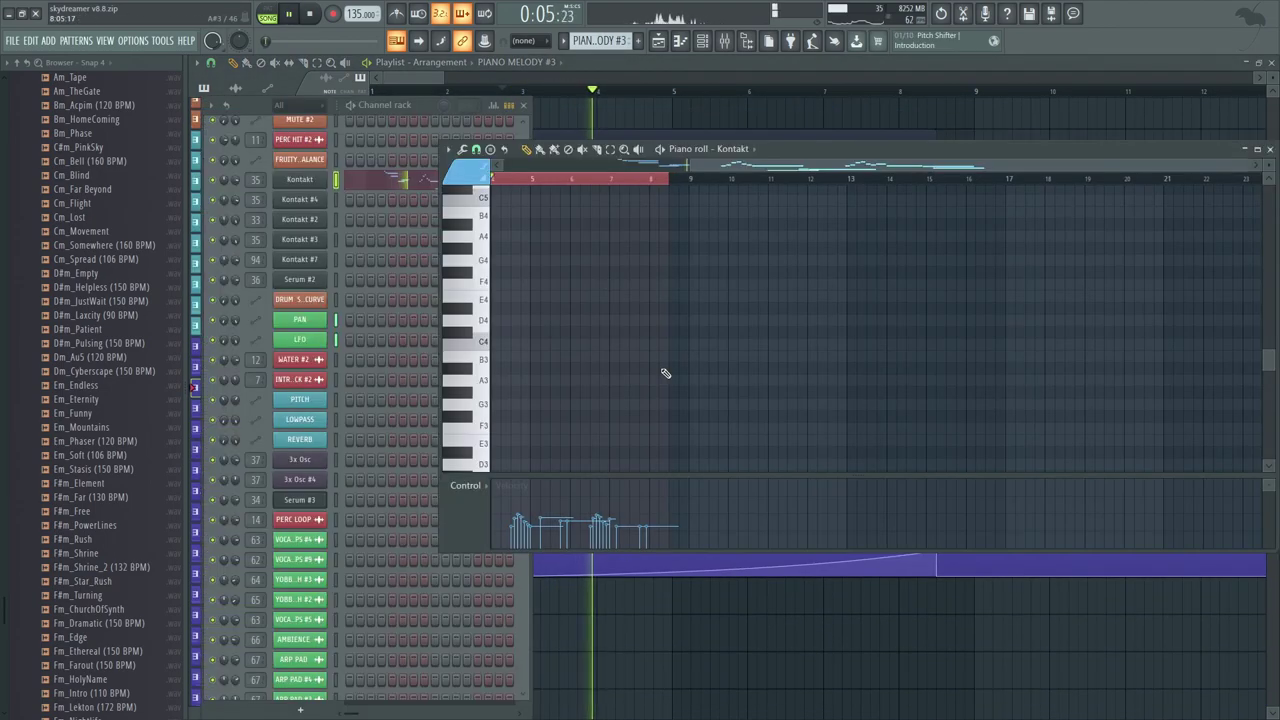
scroll(813, 416, "down", 3)
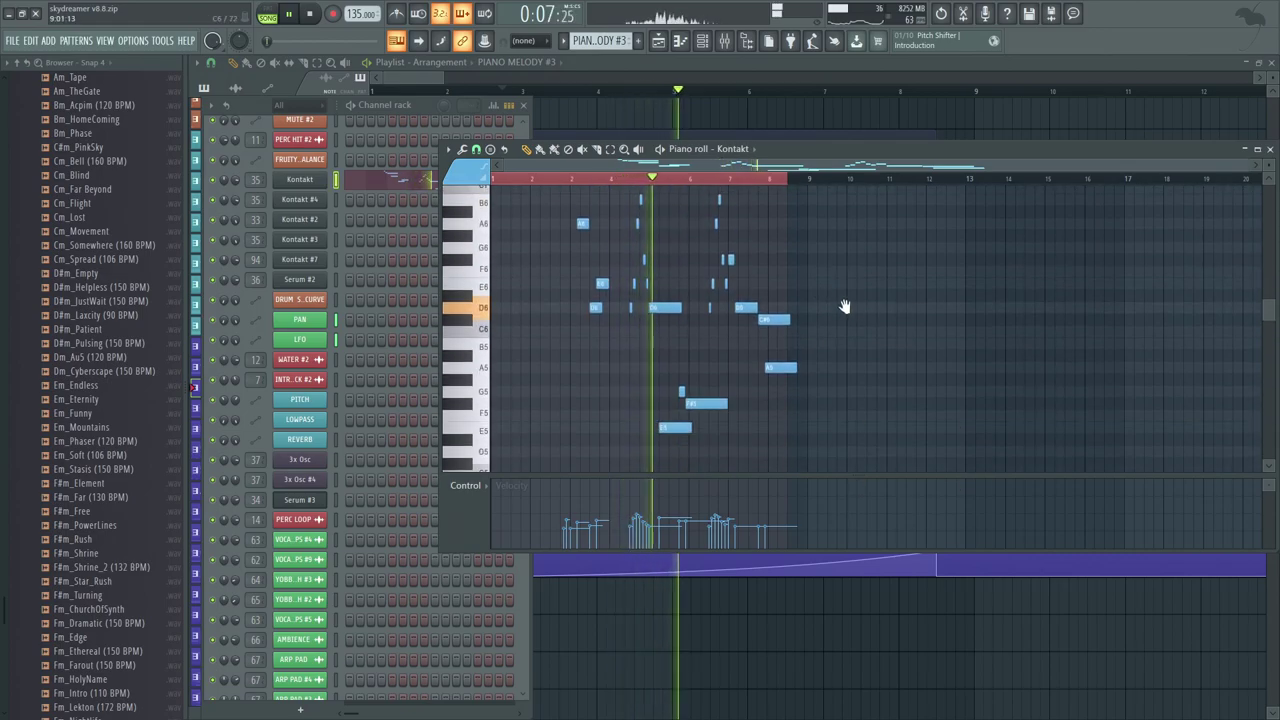
left_click(724, 40)
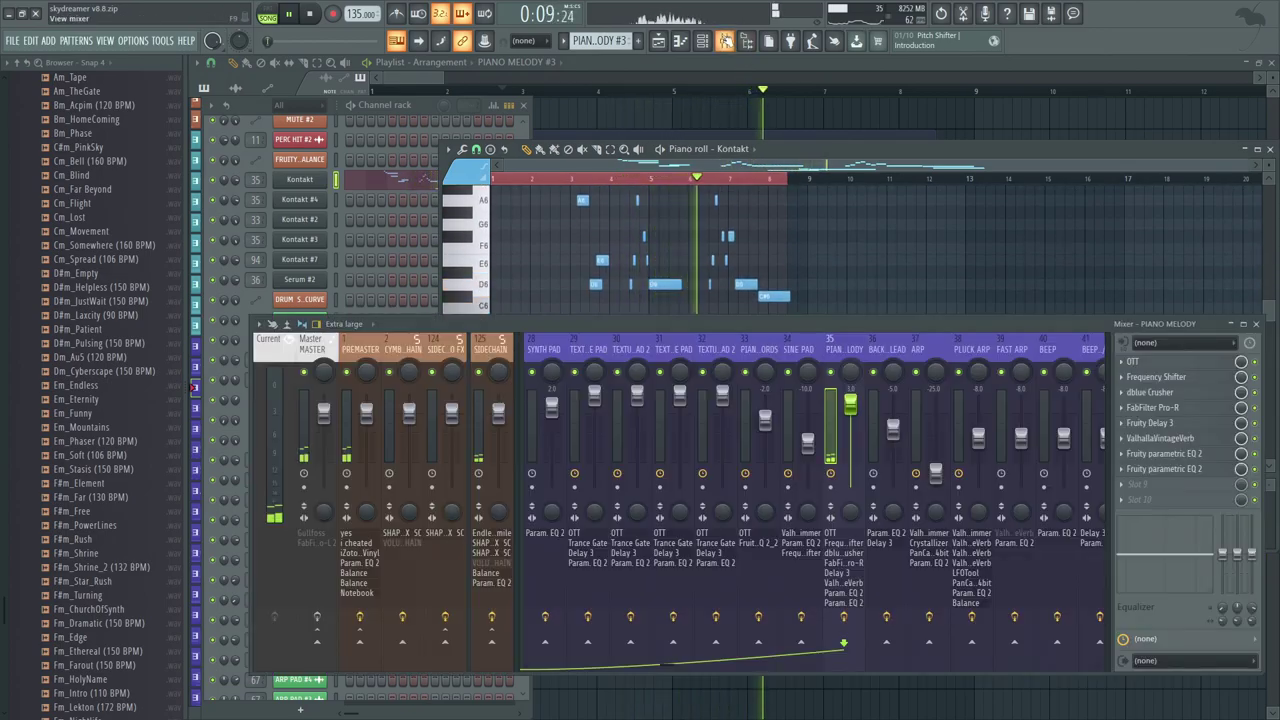
key("F12")
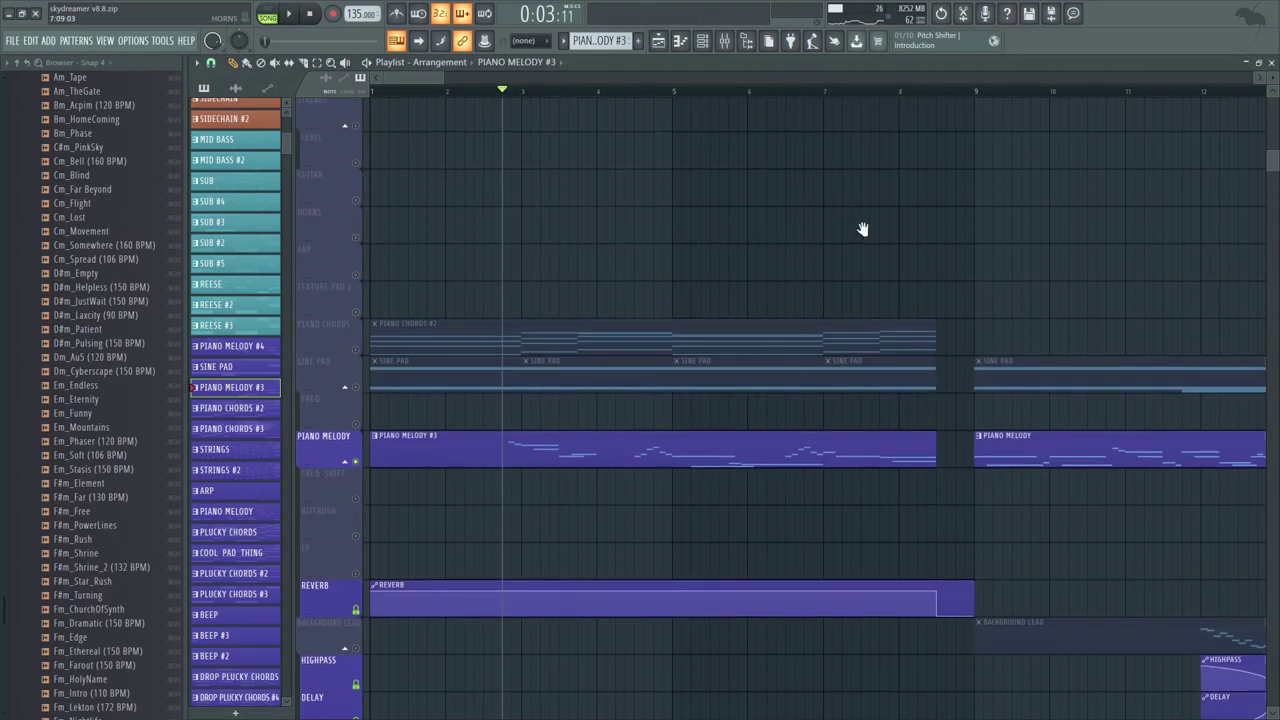
Step: Move the playhead to the end of the intro clips and switch the solo from PIANO MELODY to the BEEP track
scroll(951, 374, "up", 5)
left_click(936, 92)
right_click(348, 125)
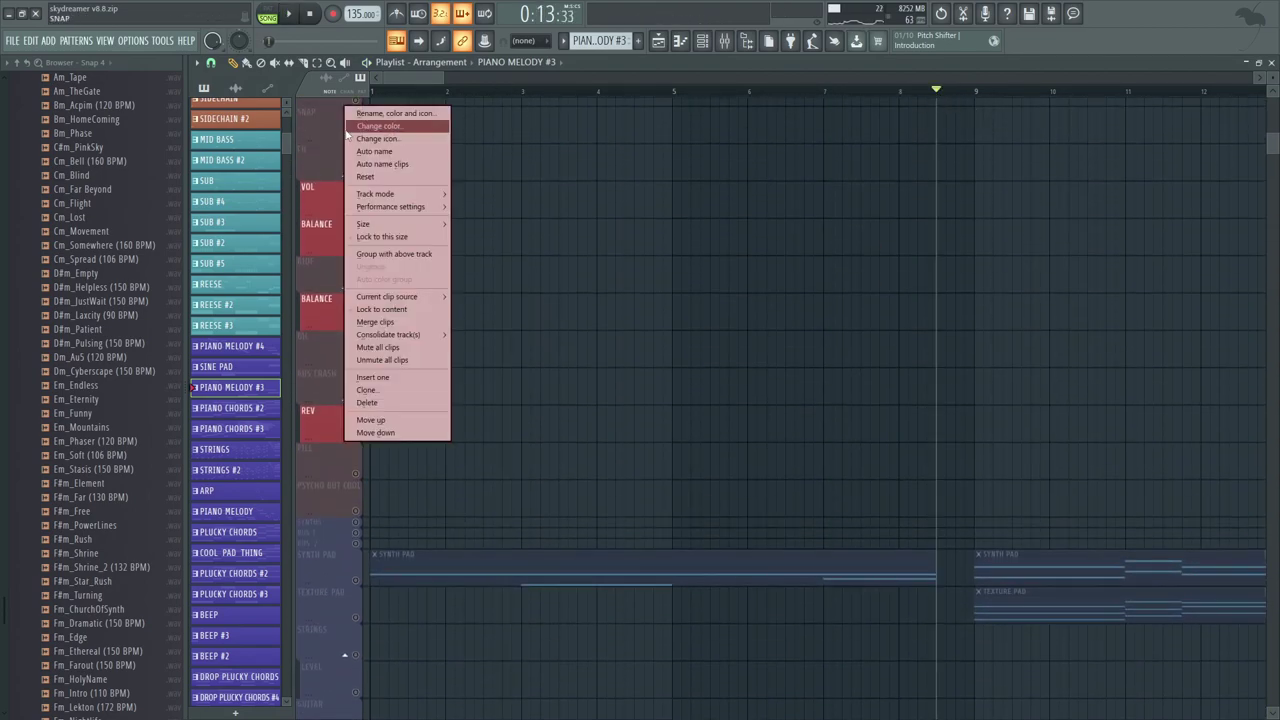
right_click(356, 138)
right_click(356, 138)
left_click_drag(876, 200, 695, 447)
scroll(758, 501, "down", 10)
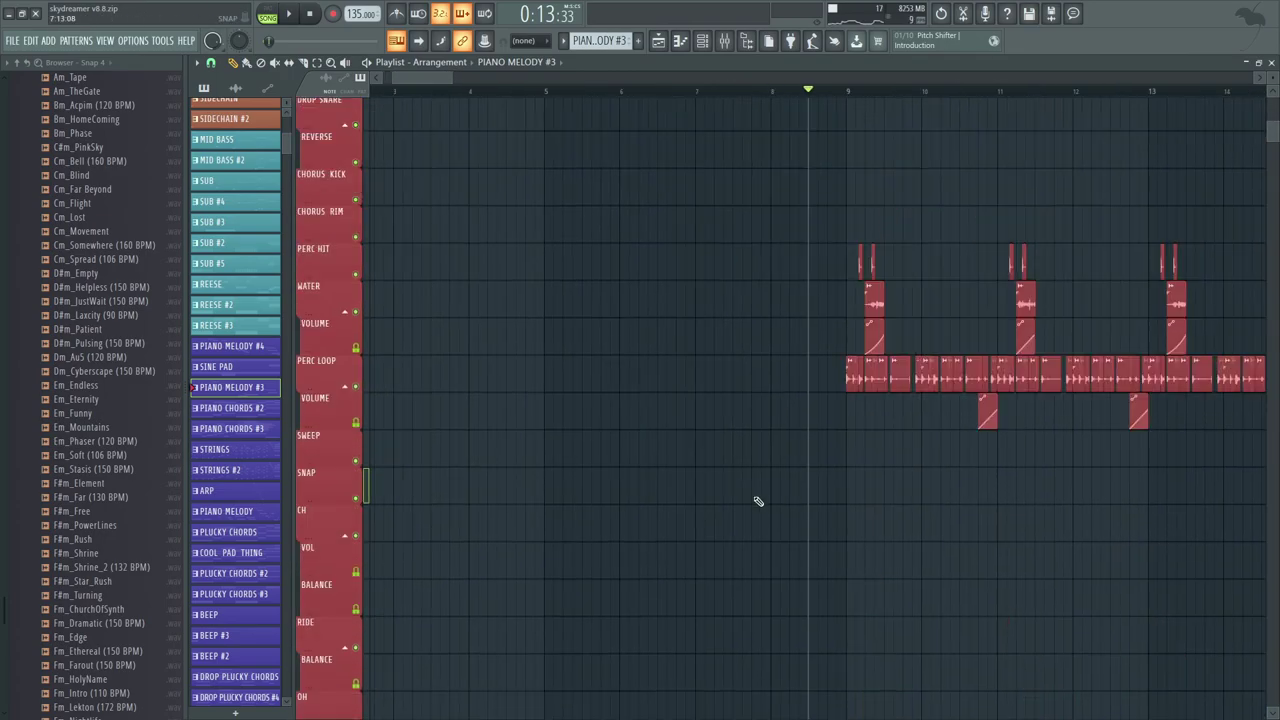
left_click_drag(757, 493, 751, 109)
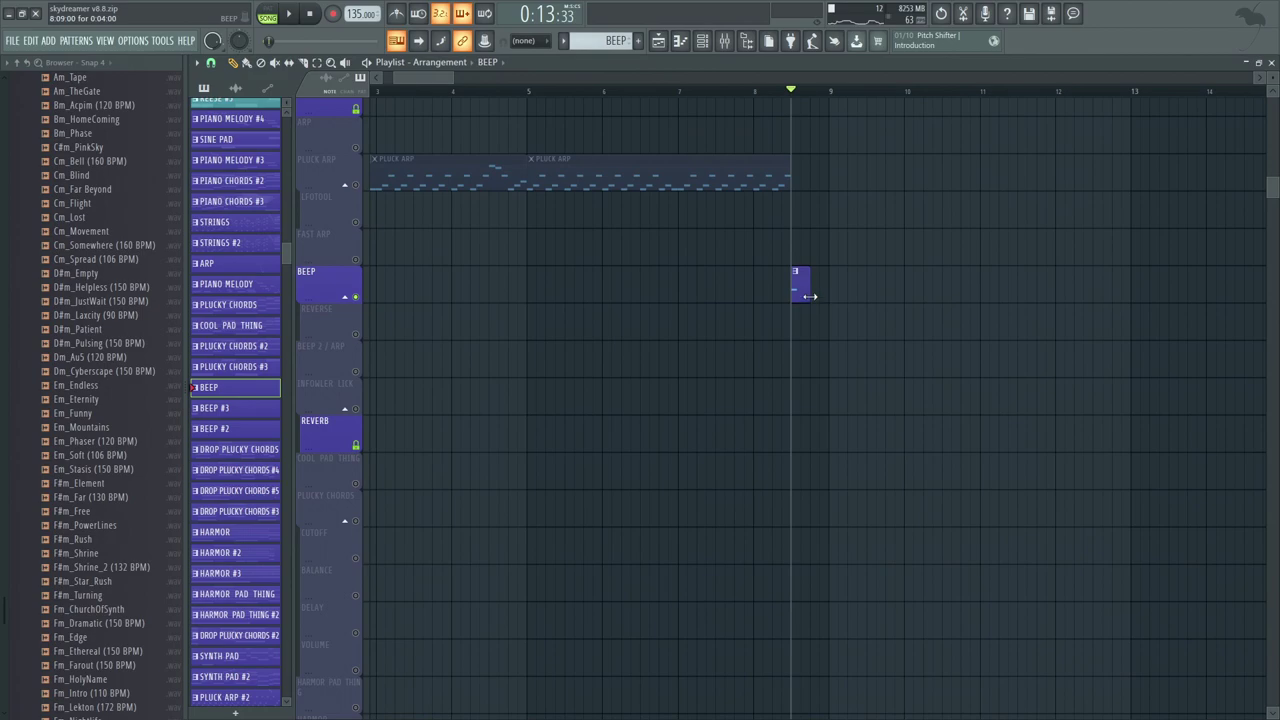
Step: Open the BEEP clip's notes and its Serum #10 instrument with the sine pluck2 preset, and play the sound
double_click(800, 280)
key("space")
key("space")
left_click(420, 105)
scroll(405, 259, "down", 8)
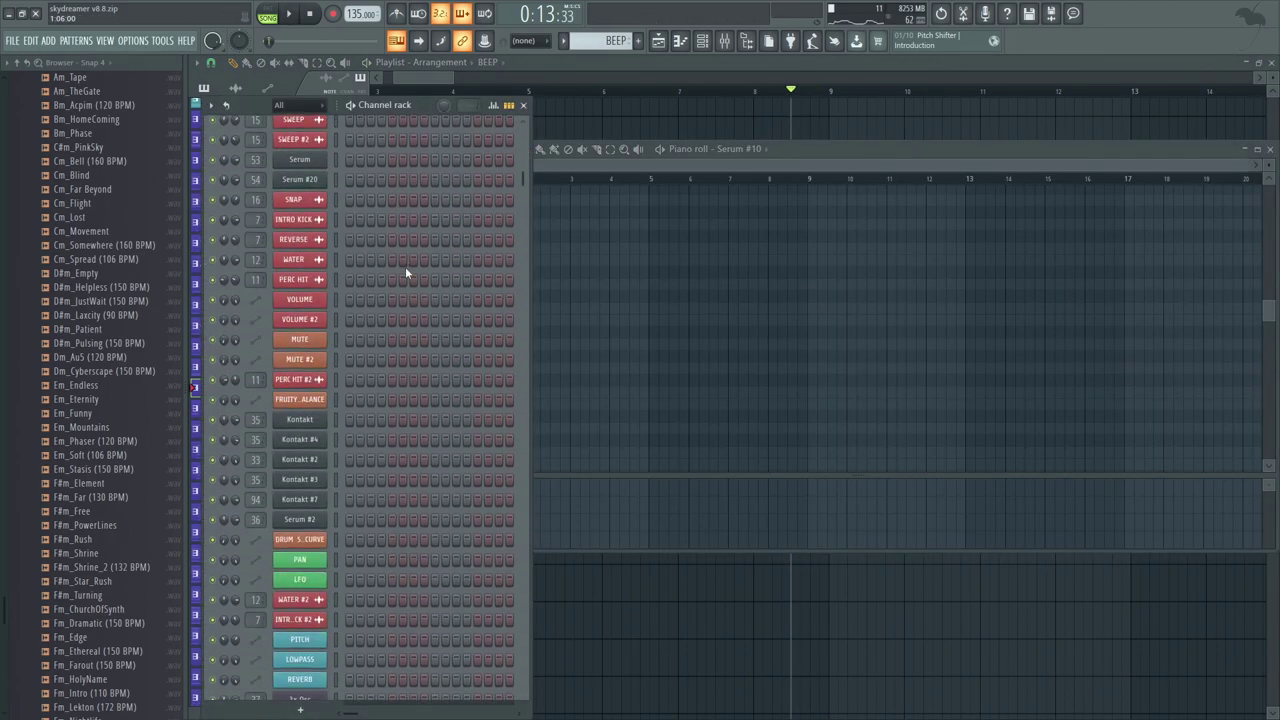
scroll(390, 300, "down", 10)
scroll(363, 297, "up", 3)
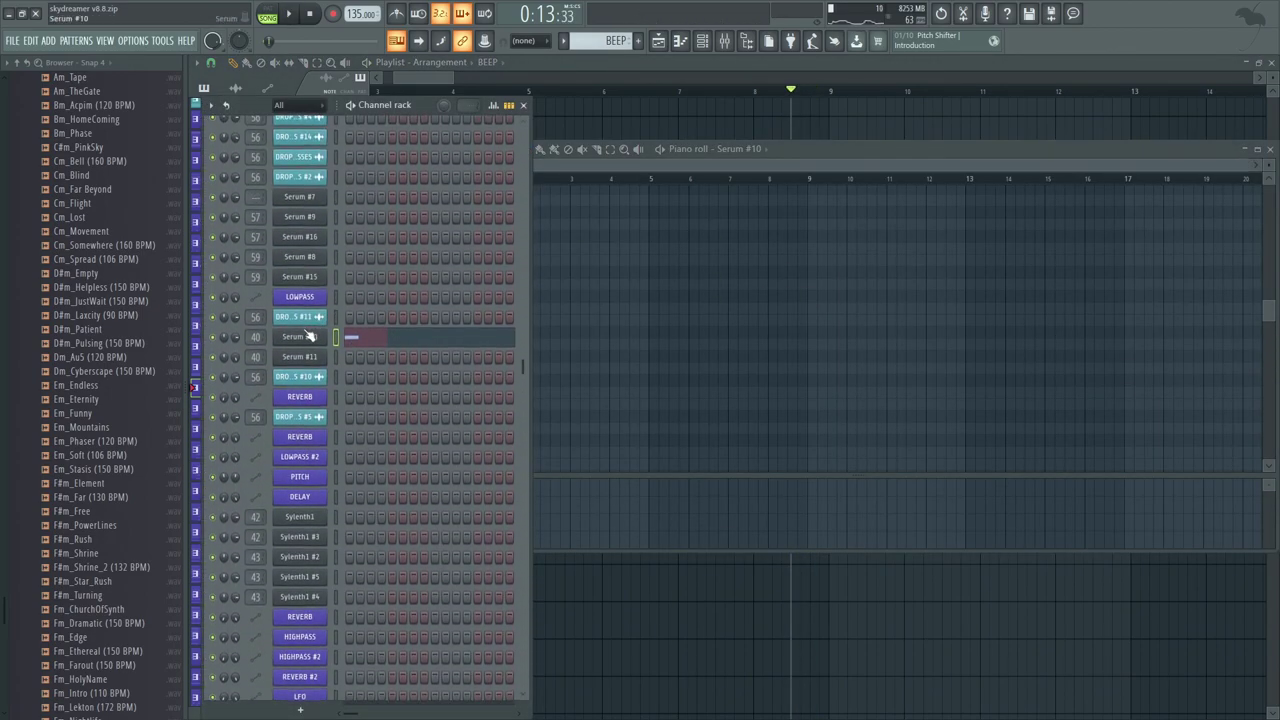
left_click(303, 336)
key("space")
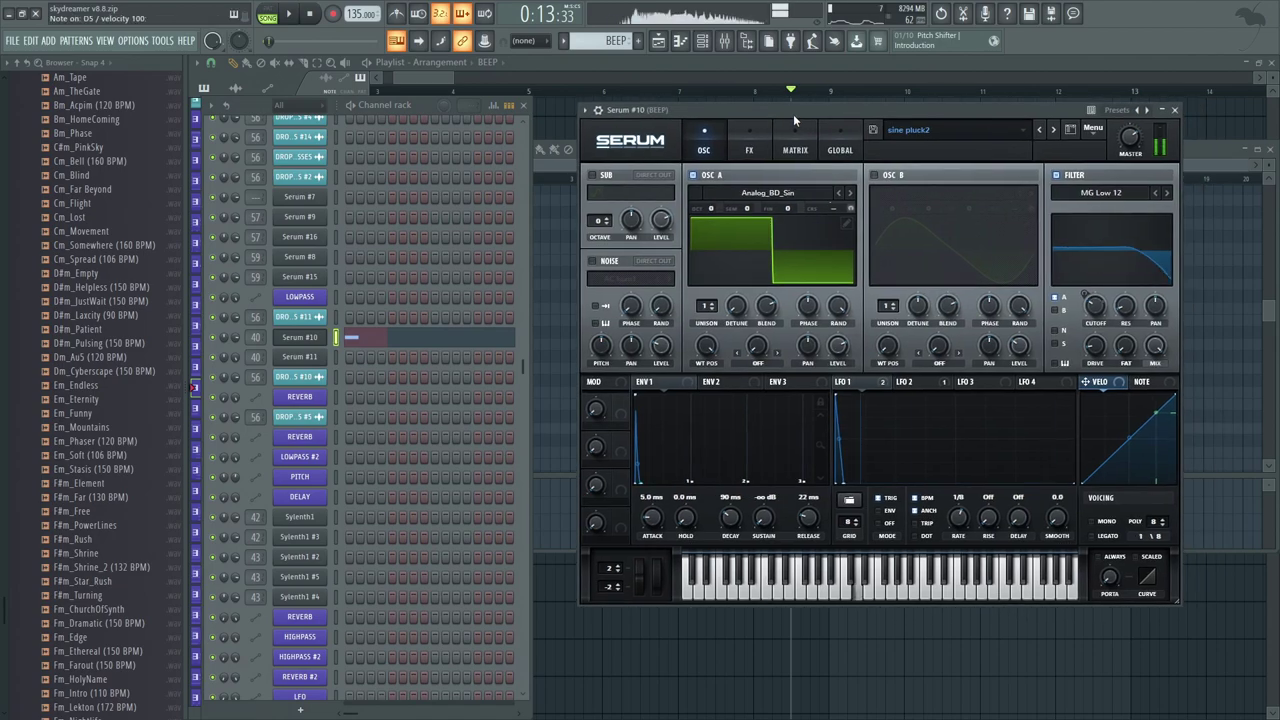
key("space")
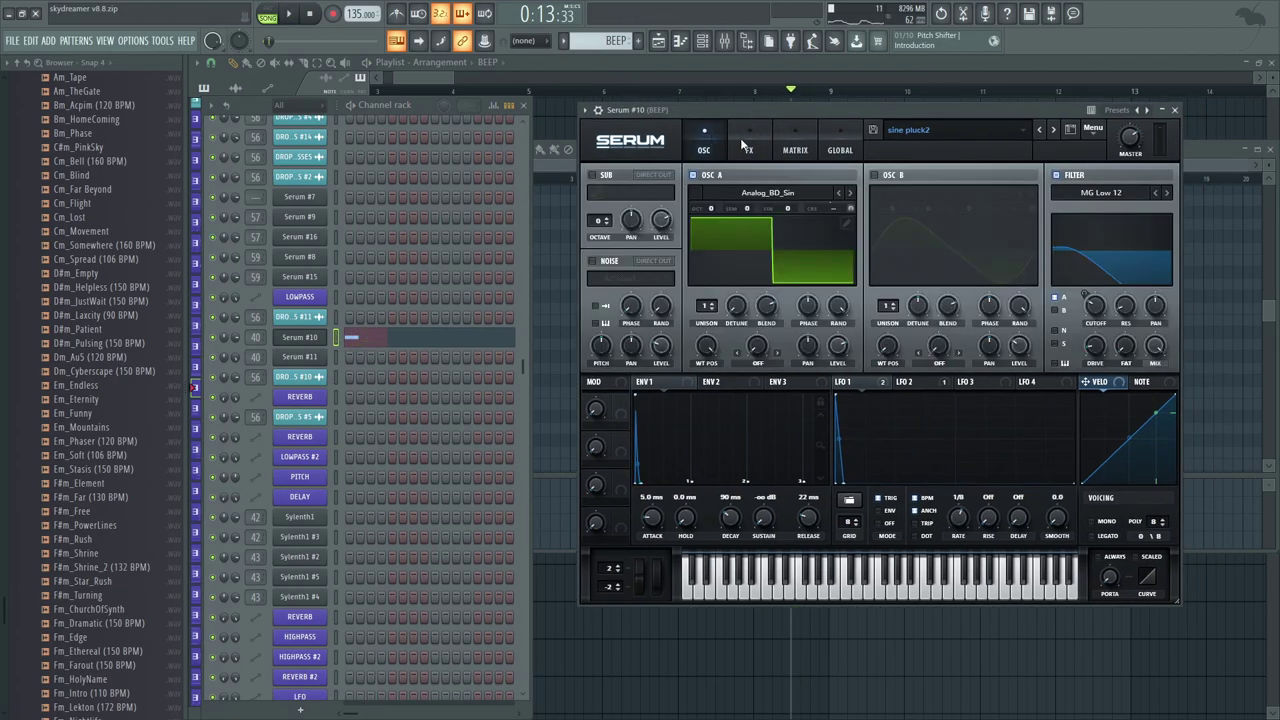
Step: View the mixer effects of the BEEP track and review the FX and OSC pages of Serum #10
left_click(722, 42)
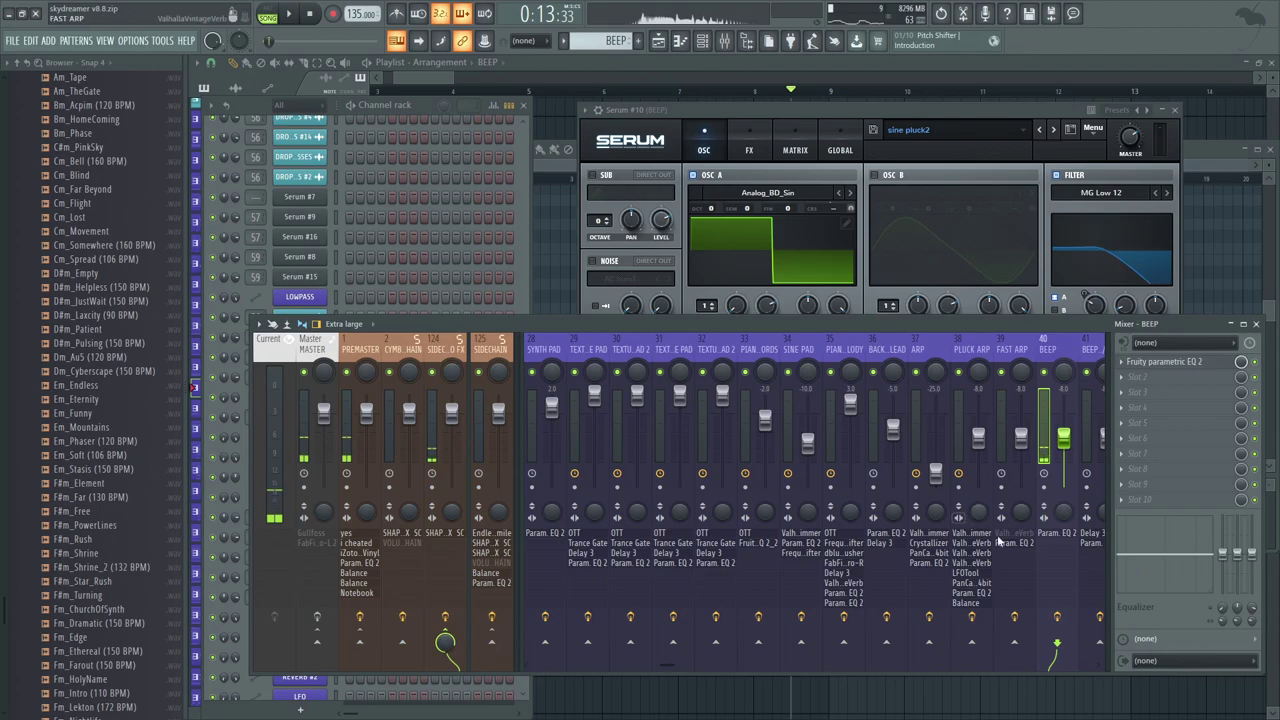
left_click(930, 111)
left_click(770, 149)
left_click(717, 141)
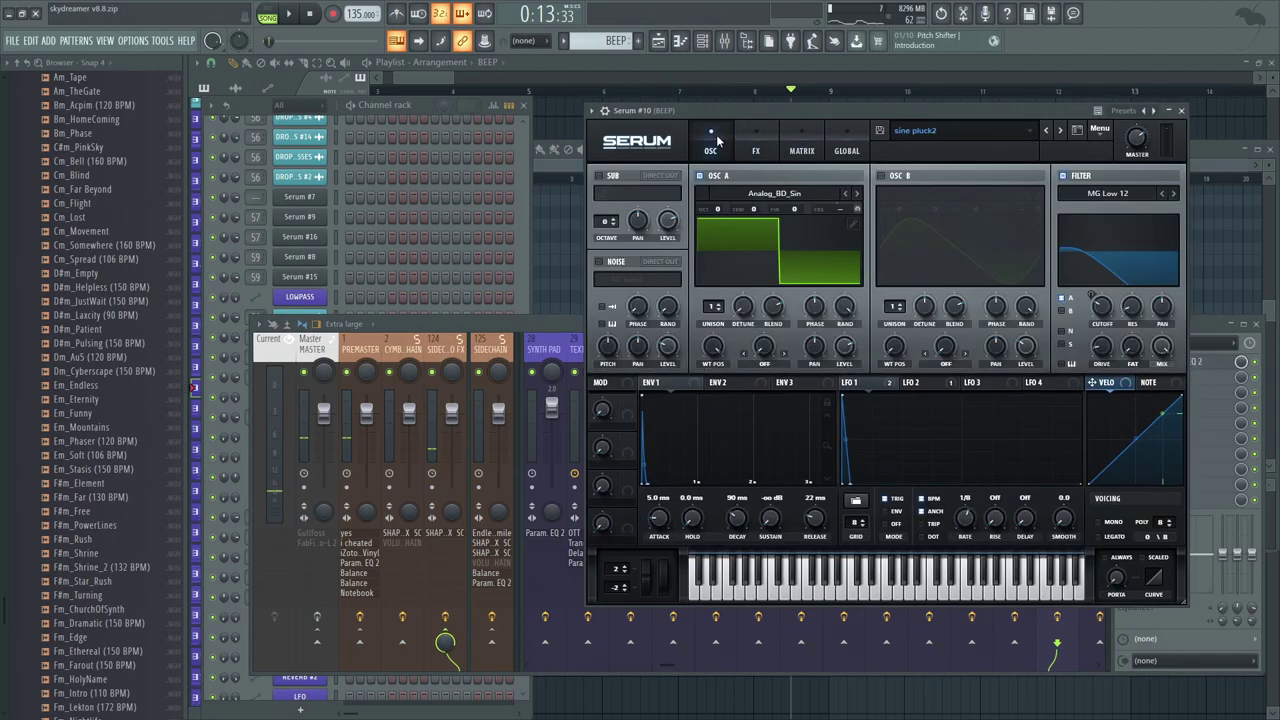
left_click_drag(815, 105, 787, 115)
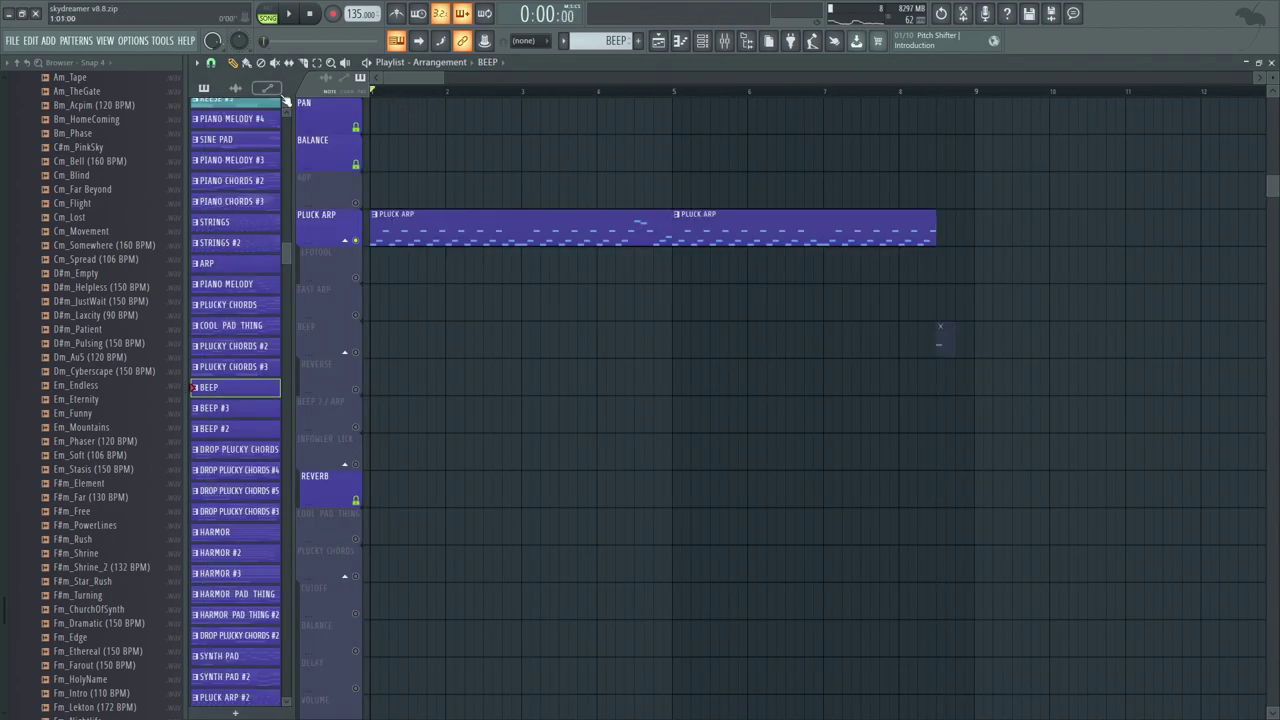
Step: Play the soloed PLUCK ARP track and open its clip in the piano roll
key("space")
left_click_drag(385, 150, 495, 378)
double_click(460, 431)
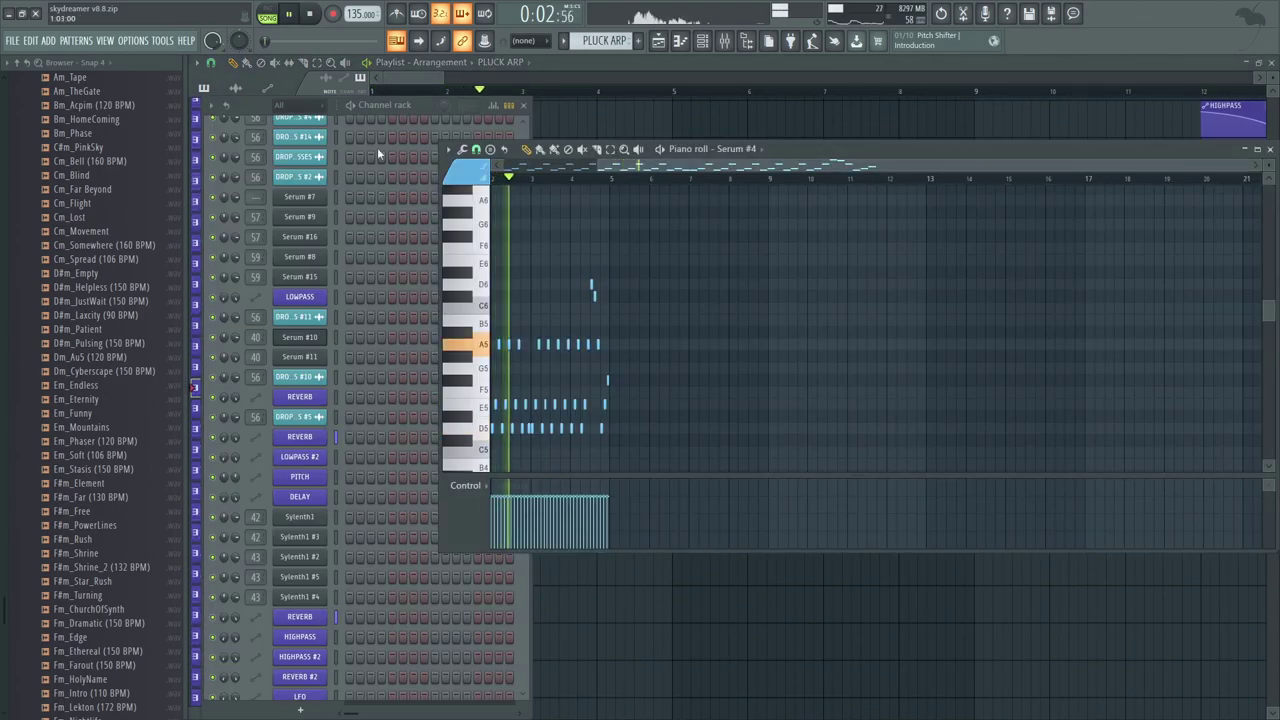
Step: Open the Serum #4 instrument of the PLUCK ARP pattern and display the track's mixer effects
left_click(422, 106)
scroll(378, 332, "up", 5)
scroll(377, 331, "up", 5)
scroll(366, 349, "down", 2)
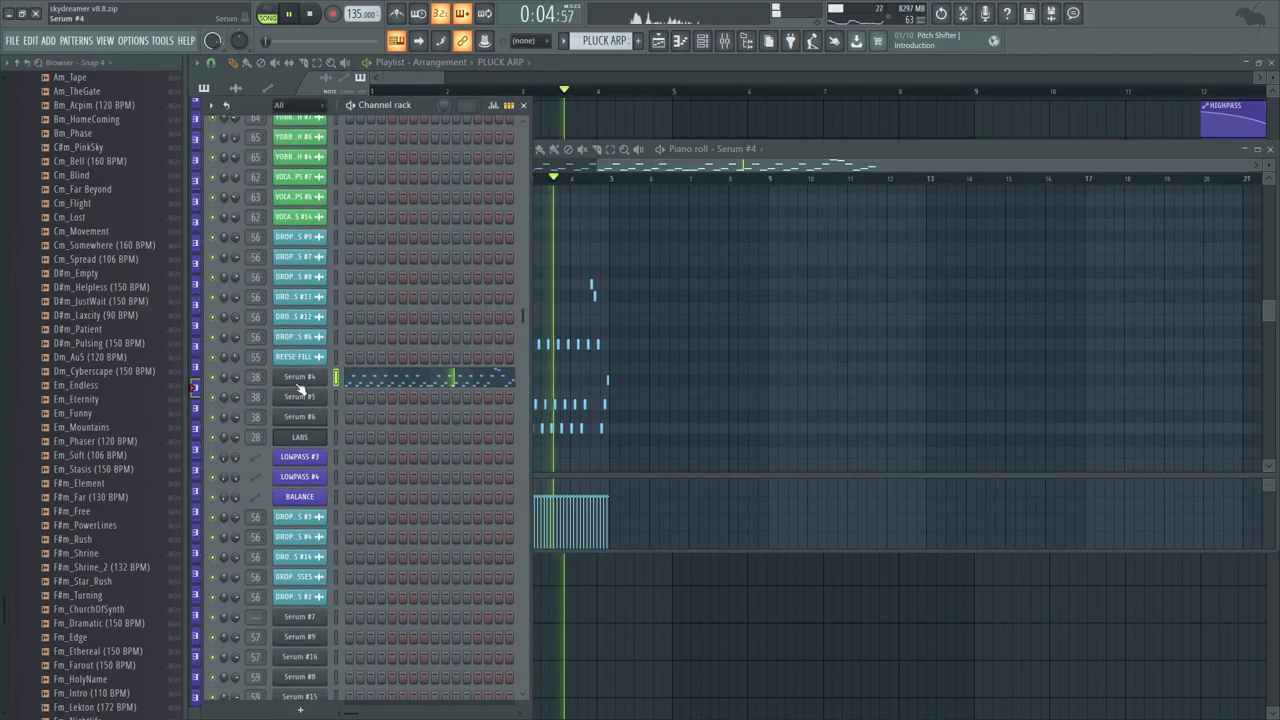
left_click(298, 379)
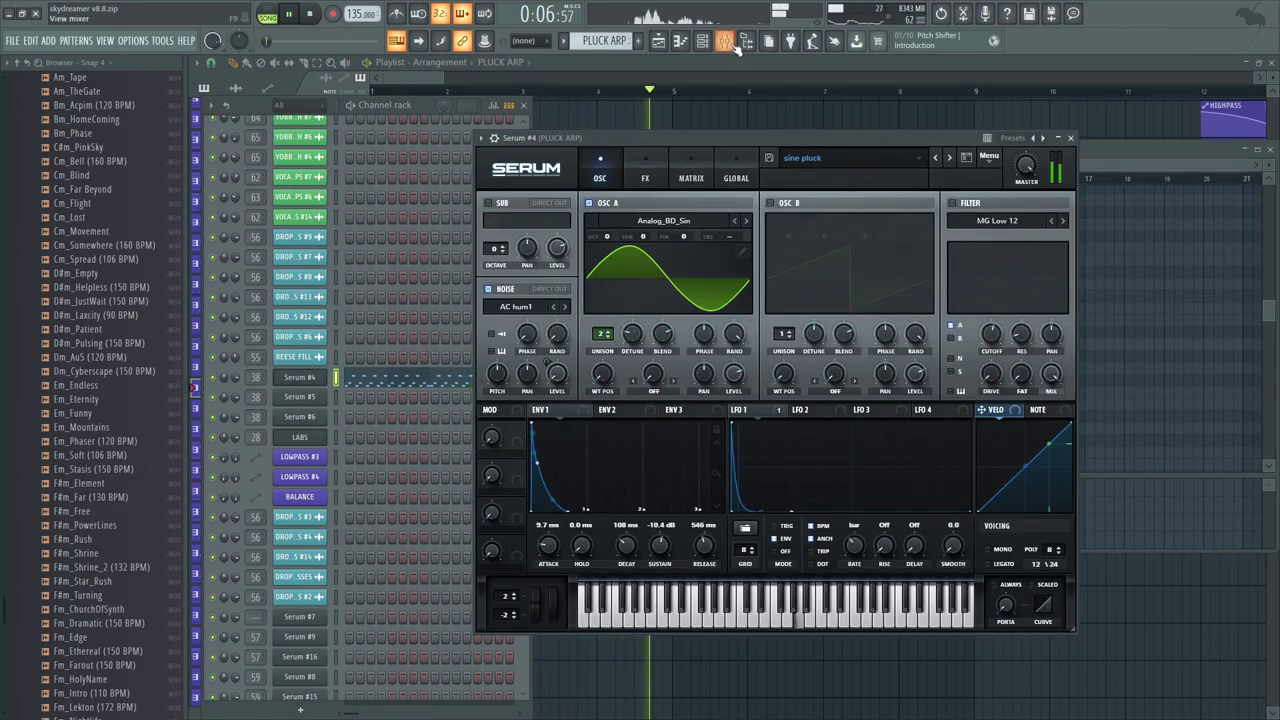
key("F9")
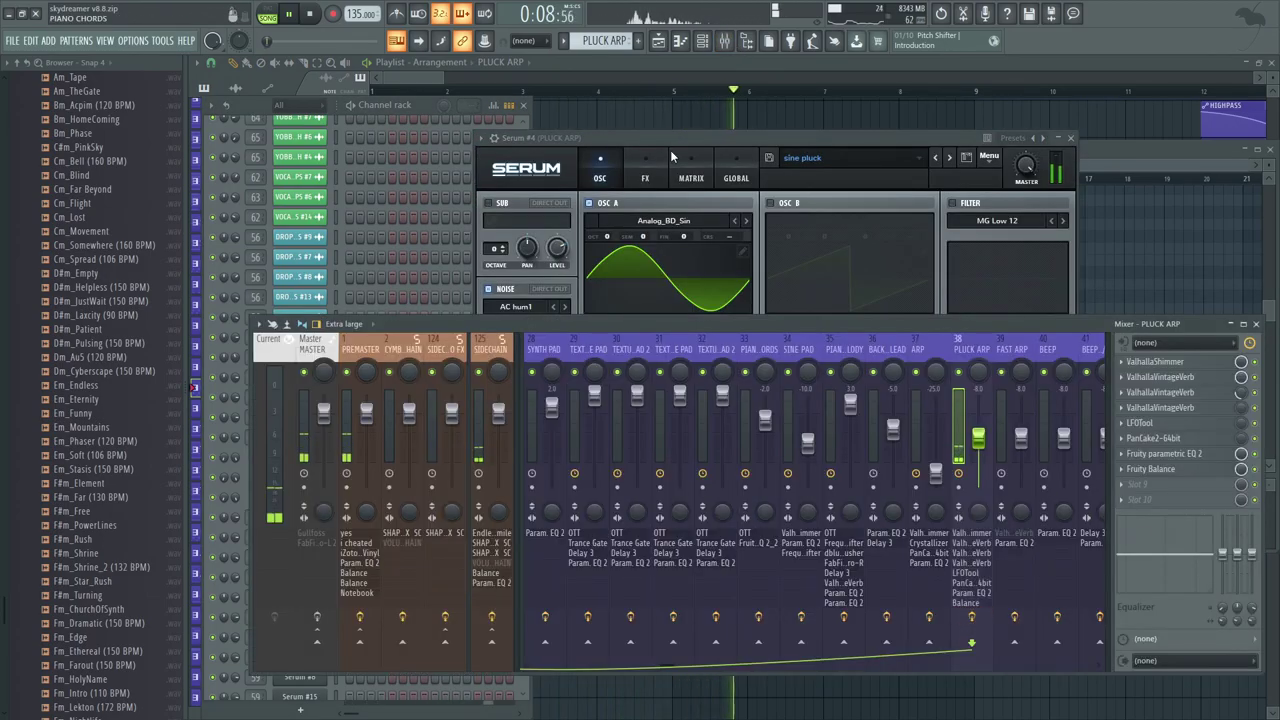
Step: Stop playback and review the FX and OSC pages of Serum #4 for the PLUCK ARP sound
left_click(670, 137)
key("space")
left_click(658, 162)
left_click(615, 153)
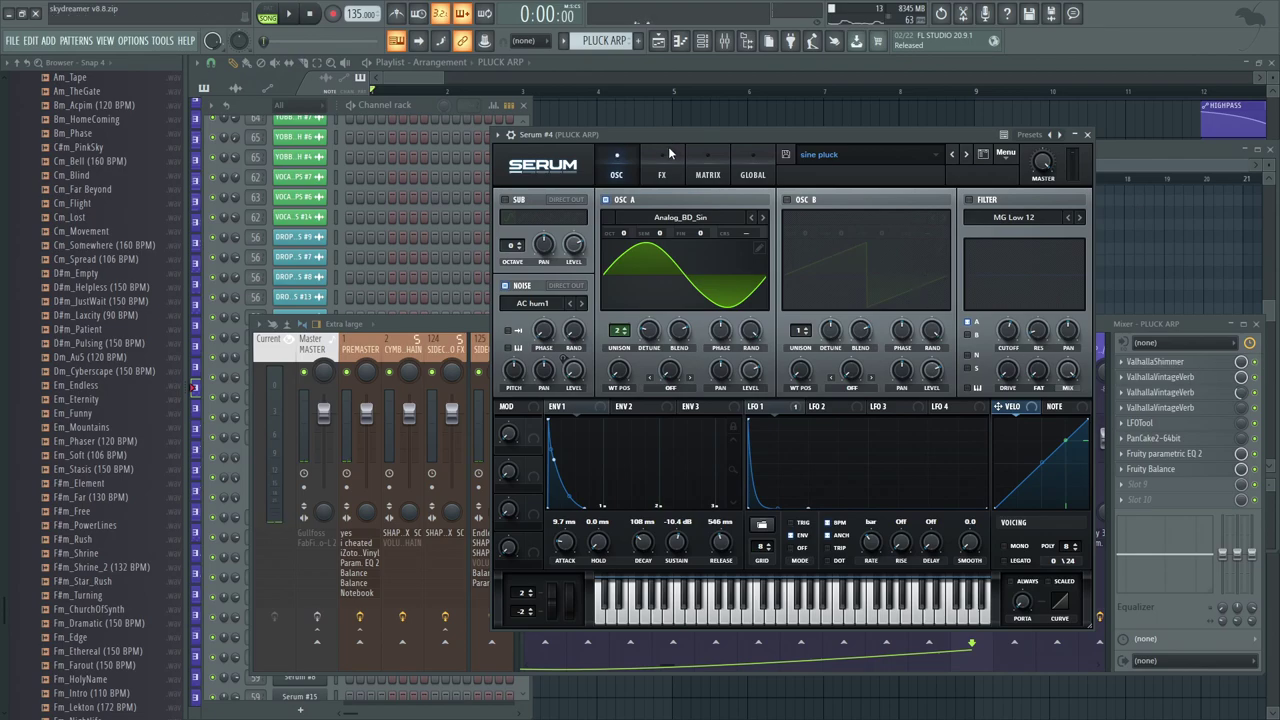
left_click(659, 177)
left_click(631, 175)
middle_click(828, 123)
Step: Unmute the PIANO CHORDS, SINE PAD, PIANO MELODY and SYNTH PAD tracks alongside PLUCK ARP in the playlist
scroll(647, 387, "up", 4)
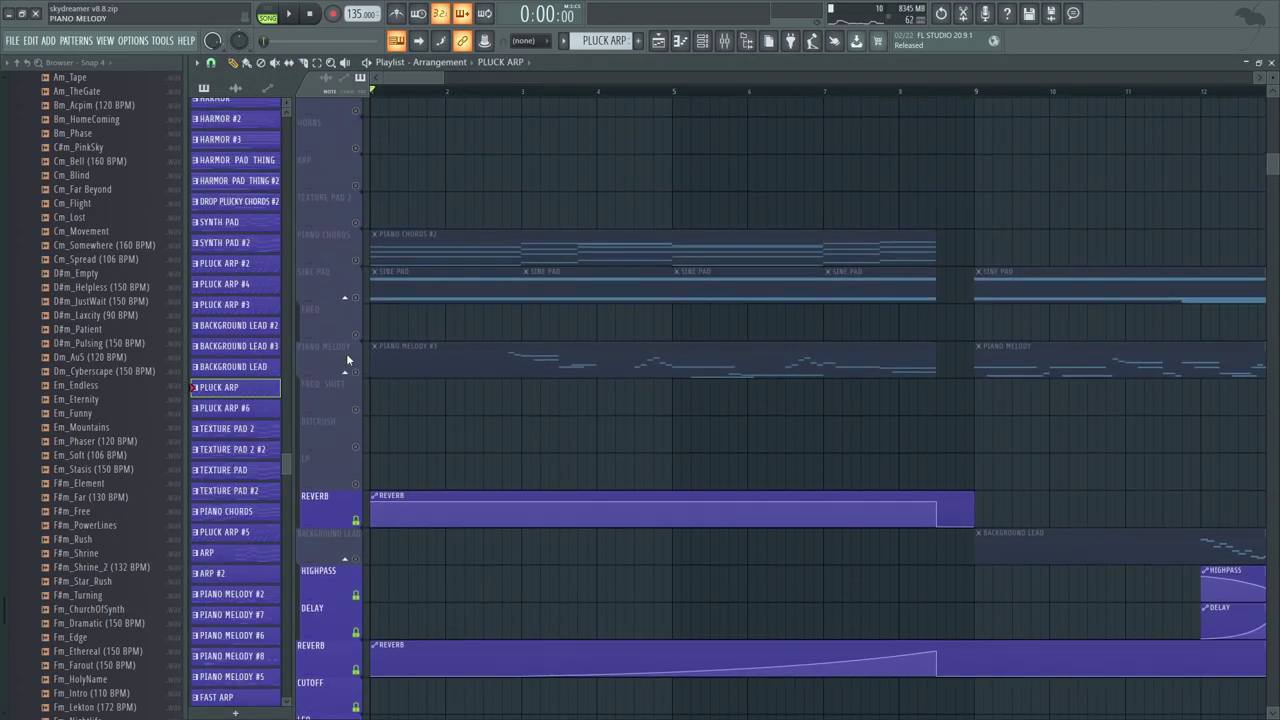
left_click(355, 261)
left_click(356, 297)
scroll(420, 280, "up", 5)
left_click(356, 318)
scroll(428, 449, "down", 5)
Step: Play the combined pad, piano and PLUCK ARP tracks from the start while looking through the playlist, then stop playback
key("space")
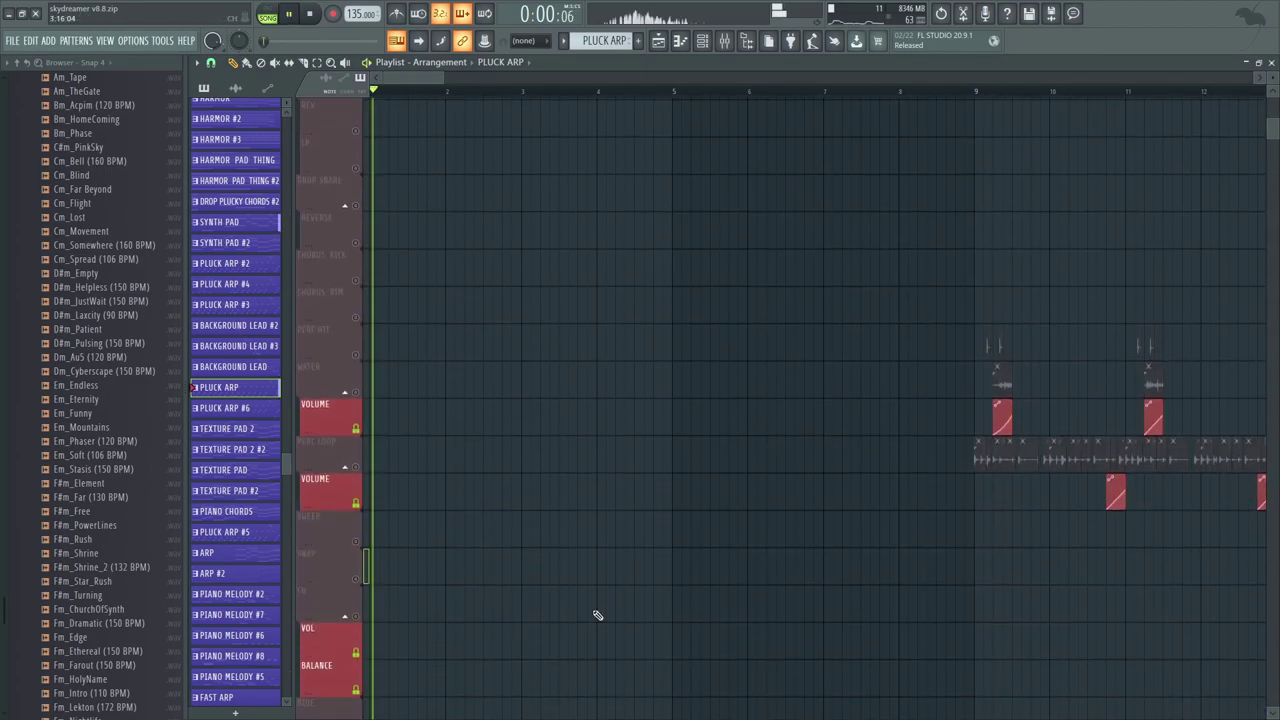
scroll(714, 131, "down", 15)
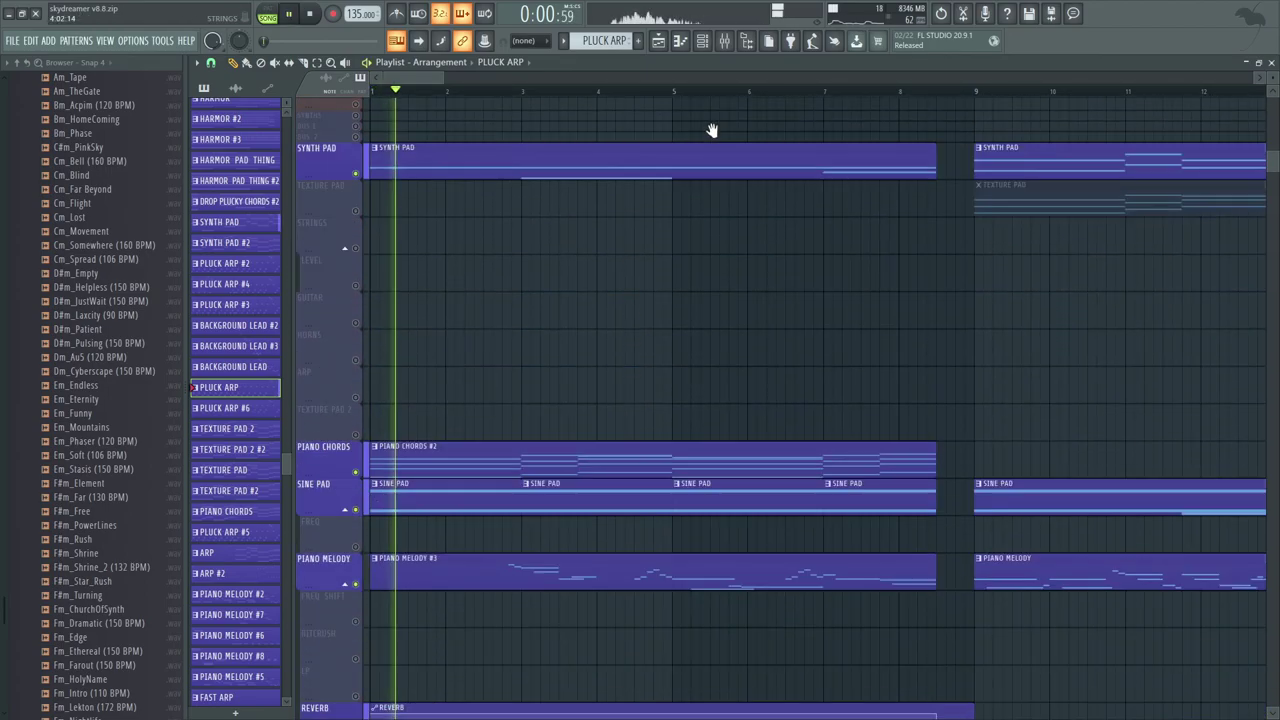
scroll(568, 448, "down", 6)
scroll(583, 191, "up", 1)
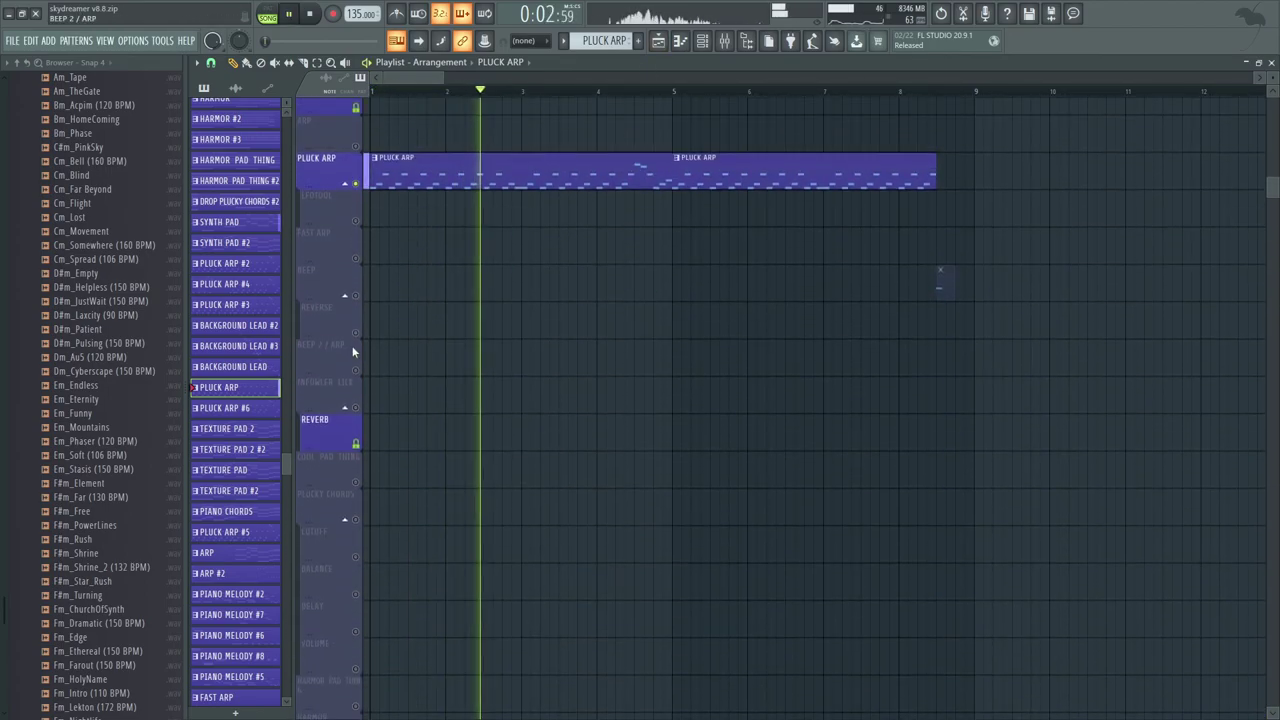
scroll(589, 380, "down", 6)
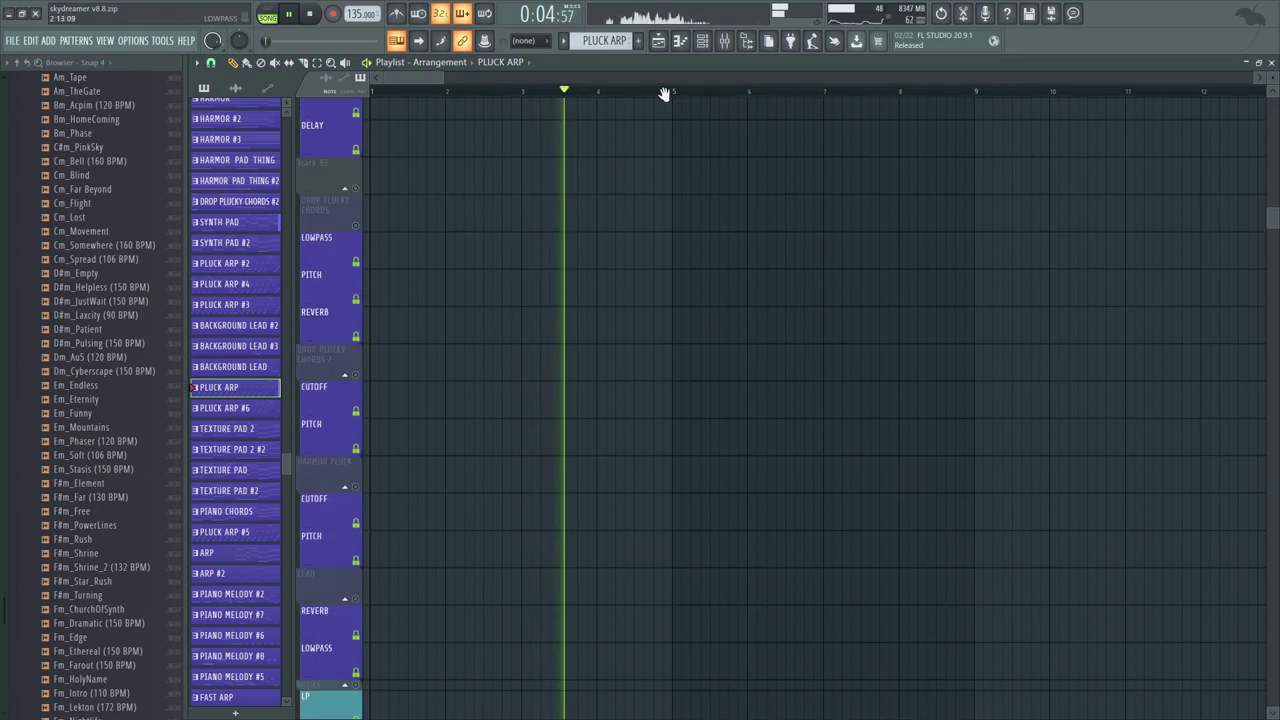
key("space")
Step: Solo the VOCAL CHOPS track and play it with the VOCAL CHOPS #7 sample settings open
scroll(607, 277, "up", 6)
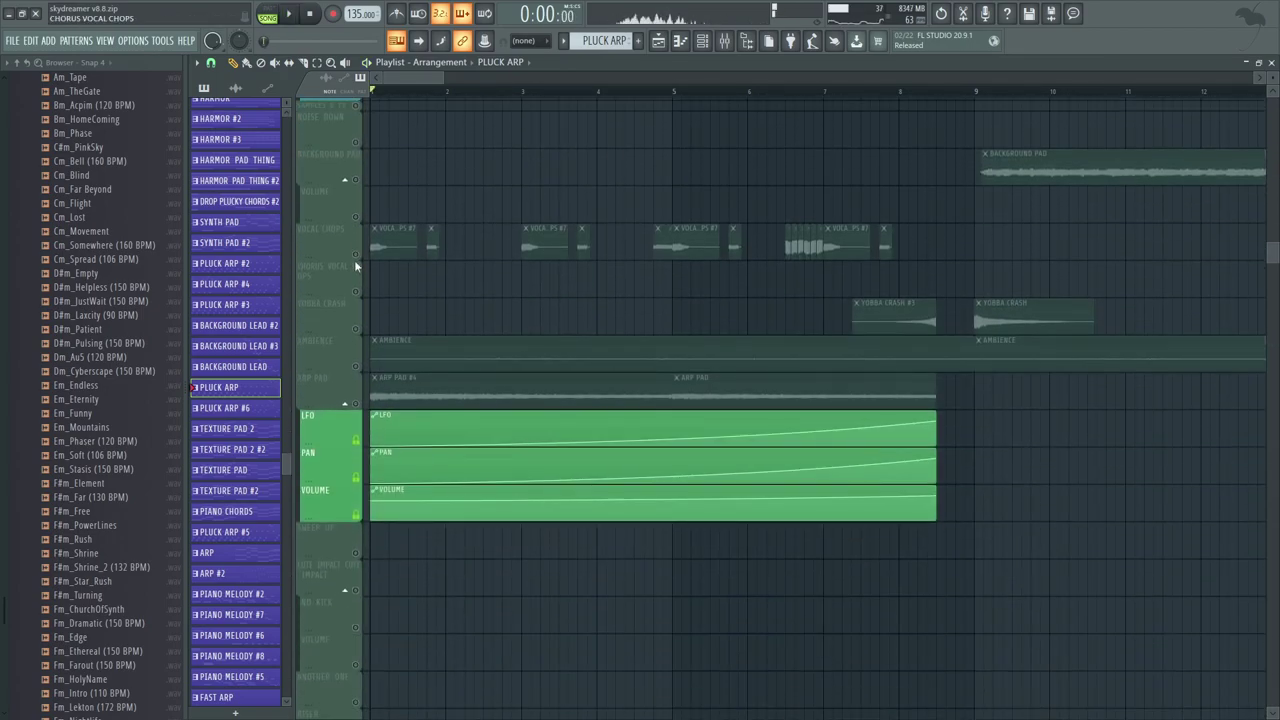
left_click(355, 255)
double_click(382, 252)
key("space")
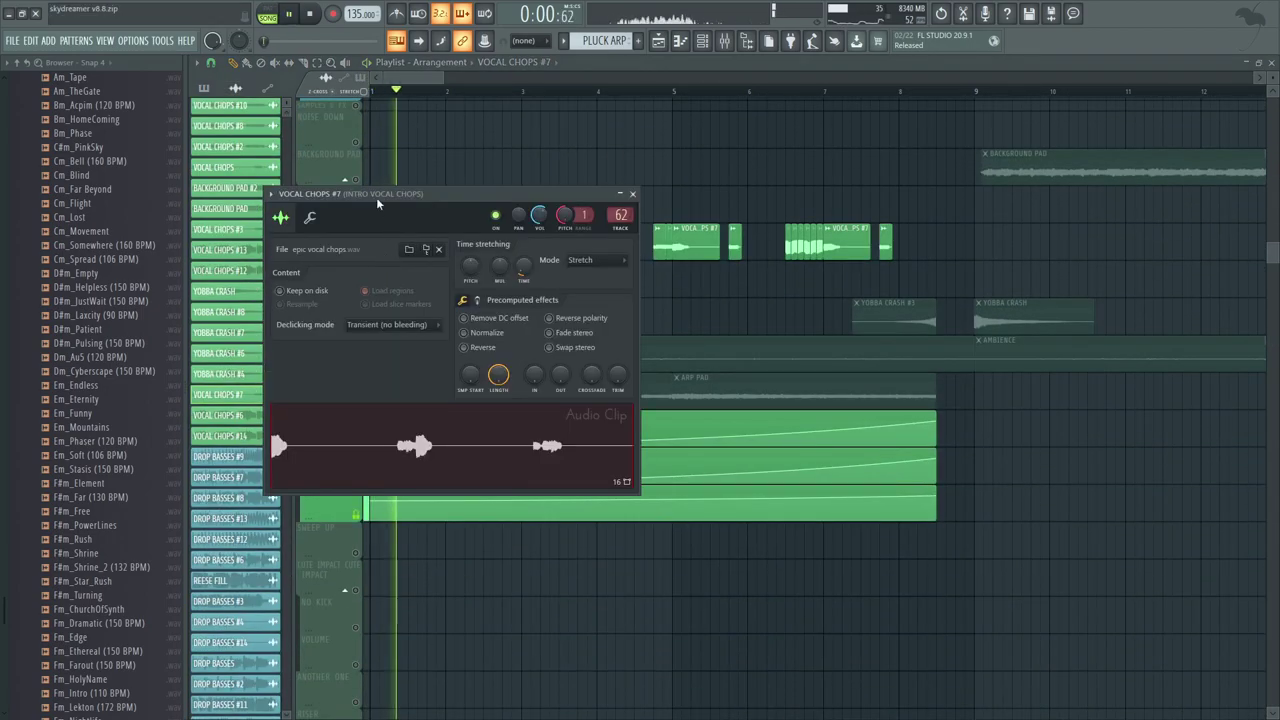
left_click_drag(376, 197, 608, 172)
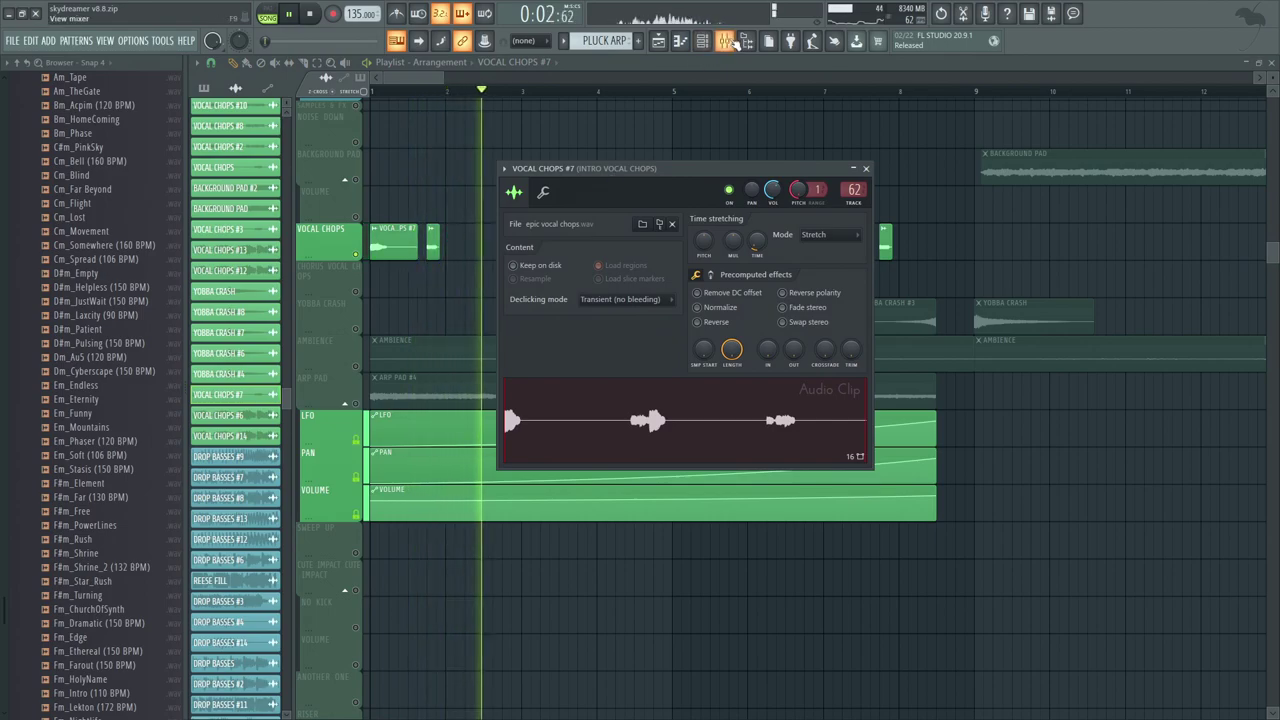
Step: View the VOCAL CHOPS mixer track and play its clips in the playlist, skipping to the chopped section between bars 6 and 7
left_click(725, 40)
key("space")
key("F12")
left_click(430, 92)
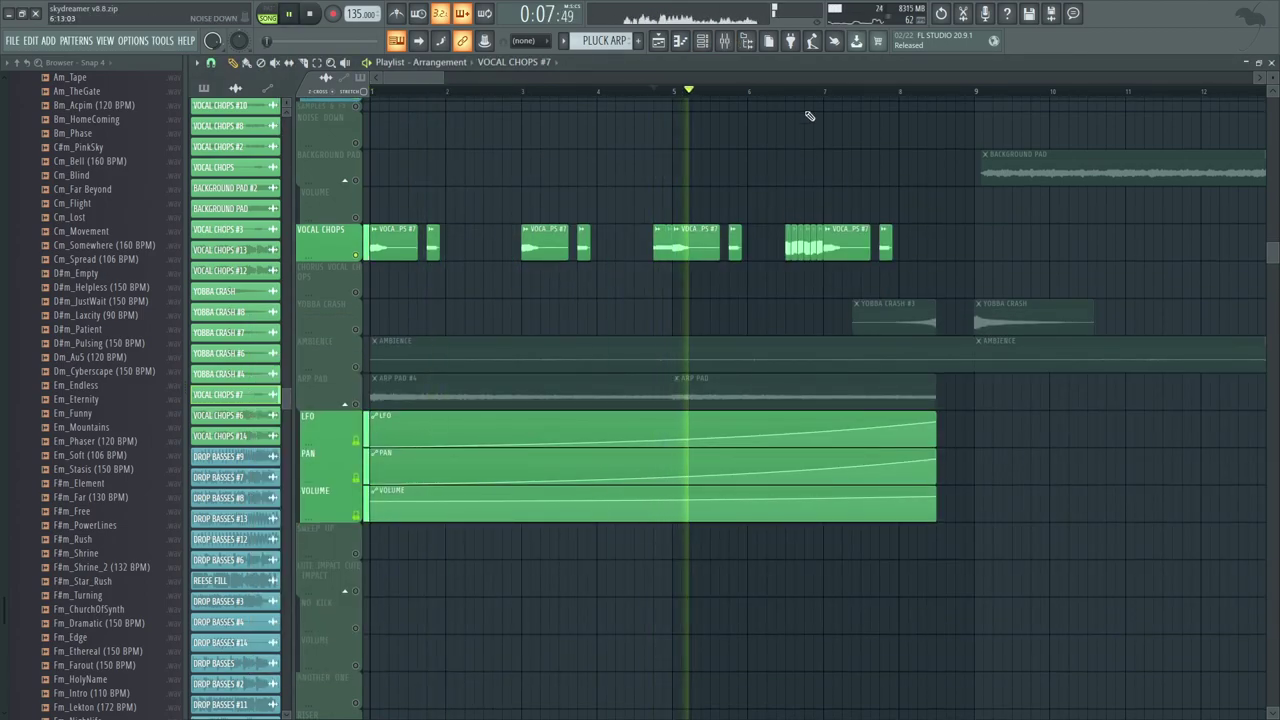
left_click(787, 91)
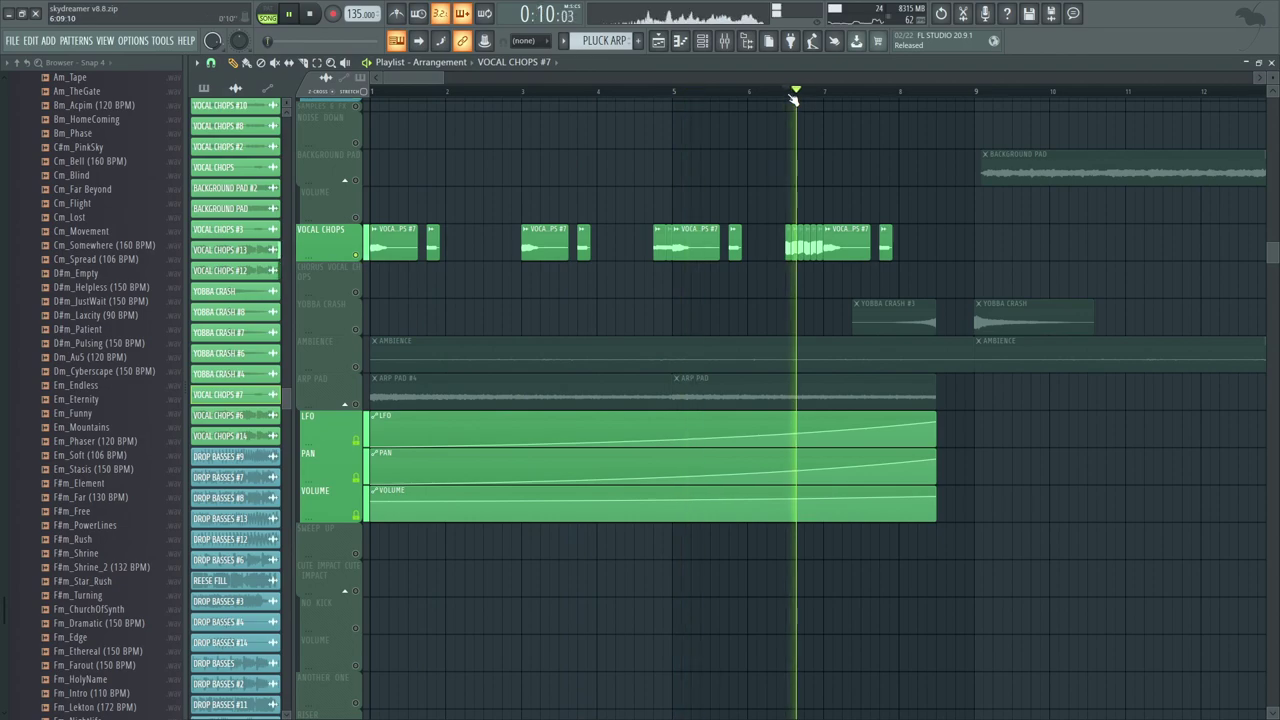
Step: Inspect the VOCAL CHOPS #14 sample, replay the chopped section, and reopen the VOCAL CHOPS #7 sample settings
key("space")
double_click(804, 246)
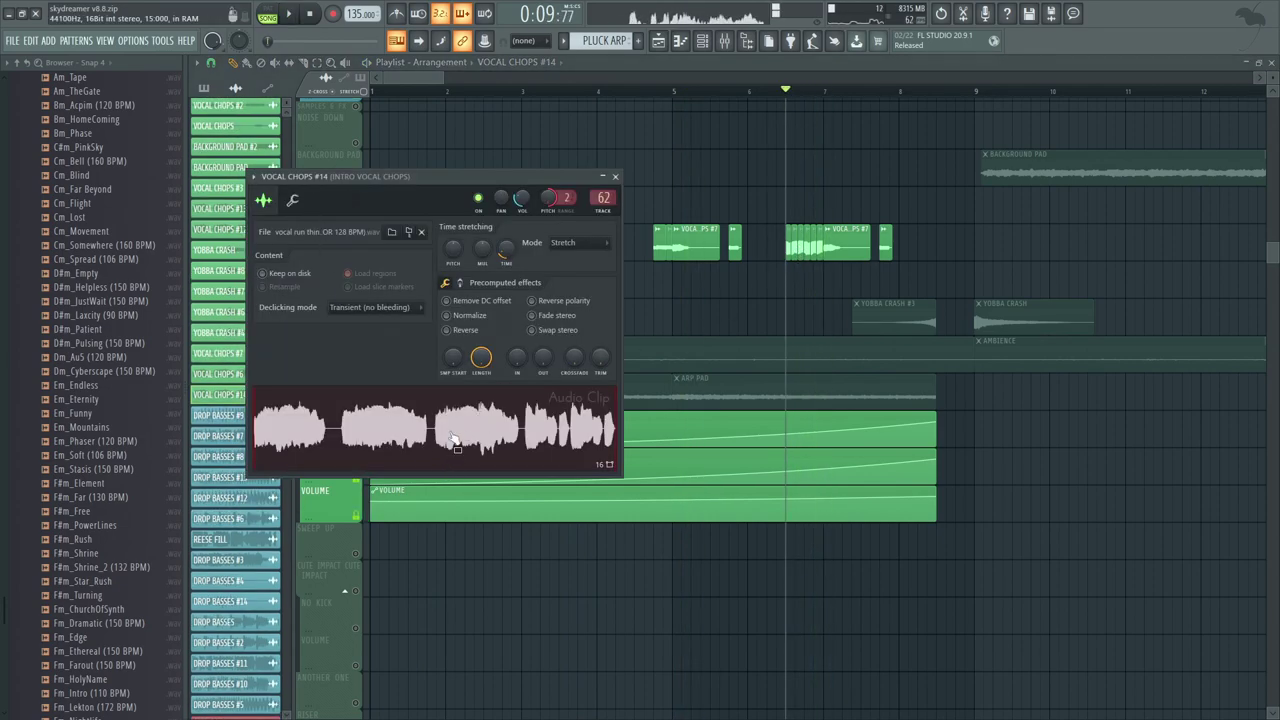
key("Escape")
scroll(763, 203, "up", 1)
key("space")
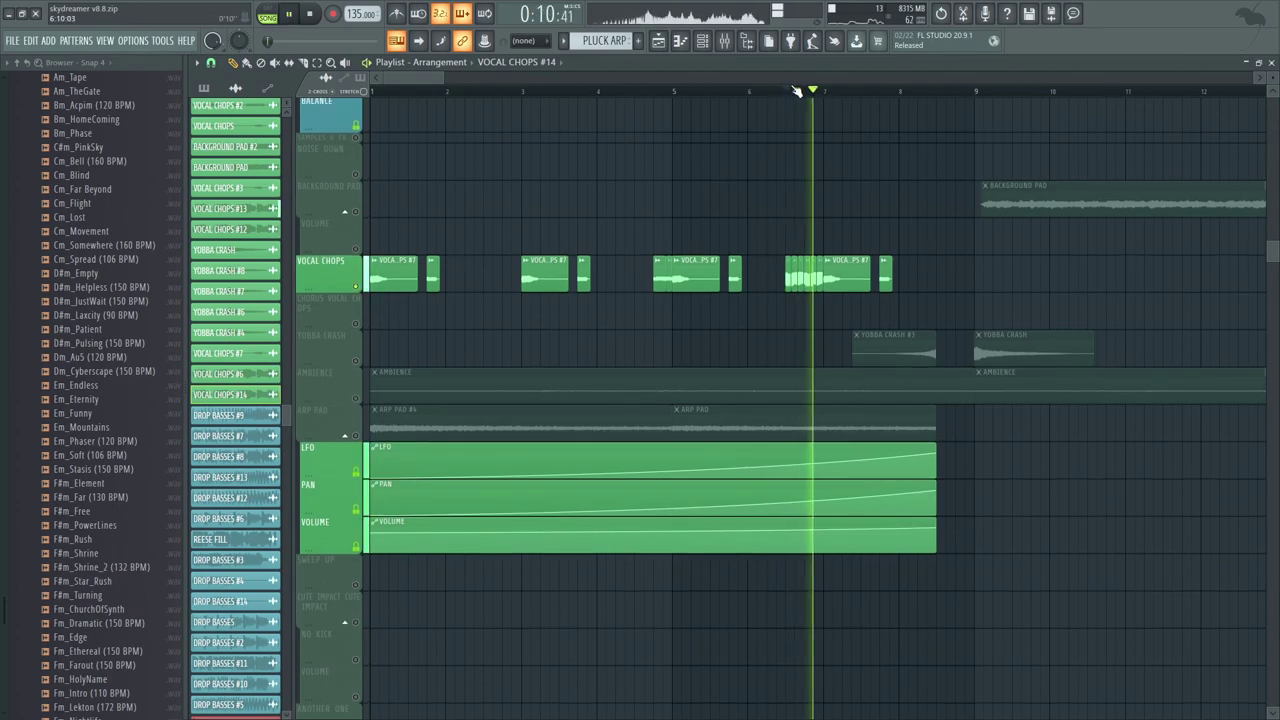
key("space")
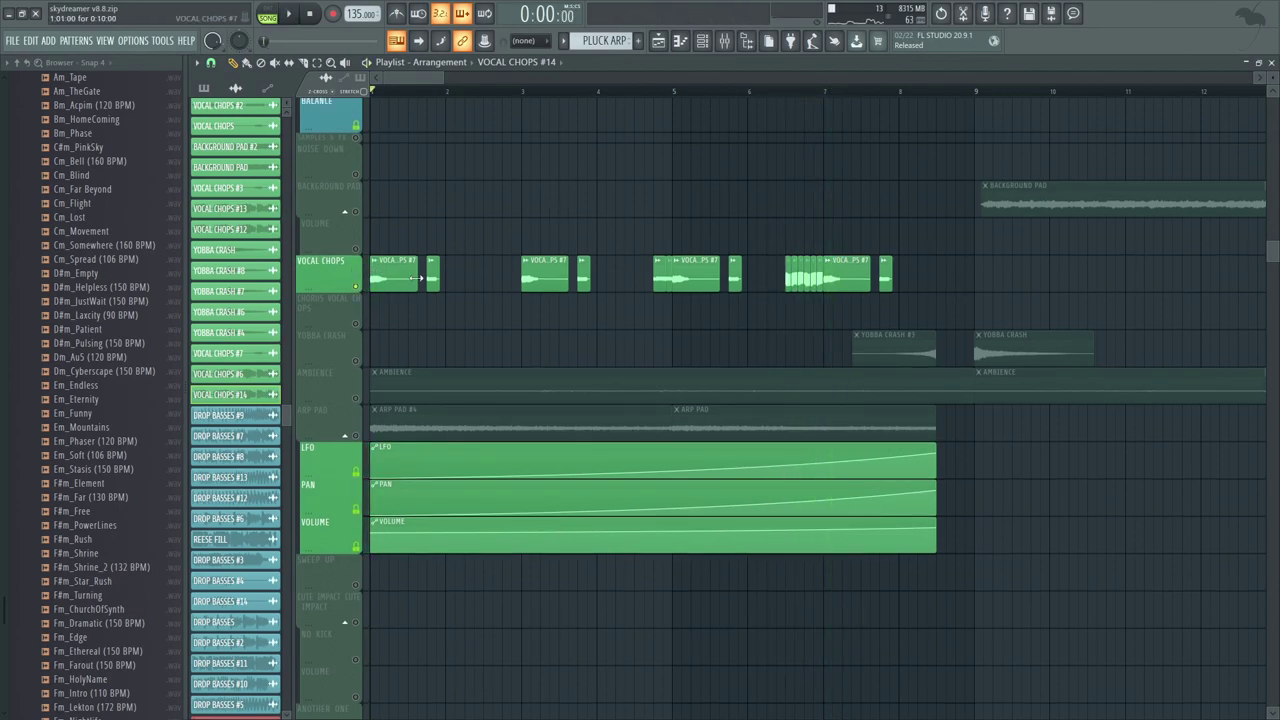
double_click(415, 278)
left_click_drag(702, 157, 712, 161)
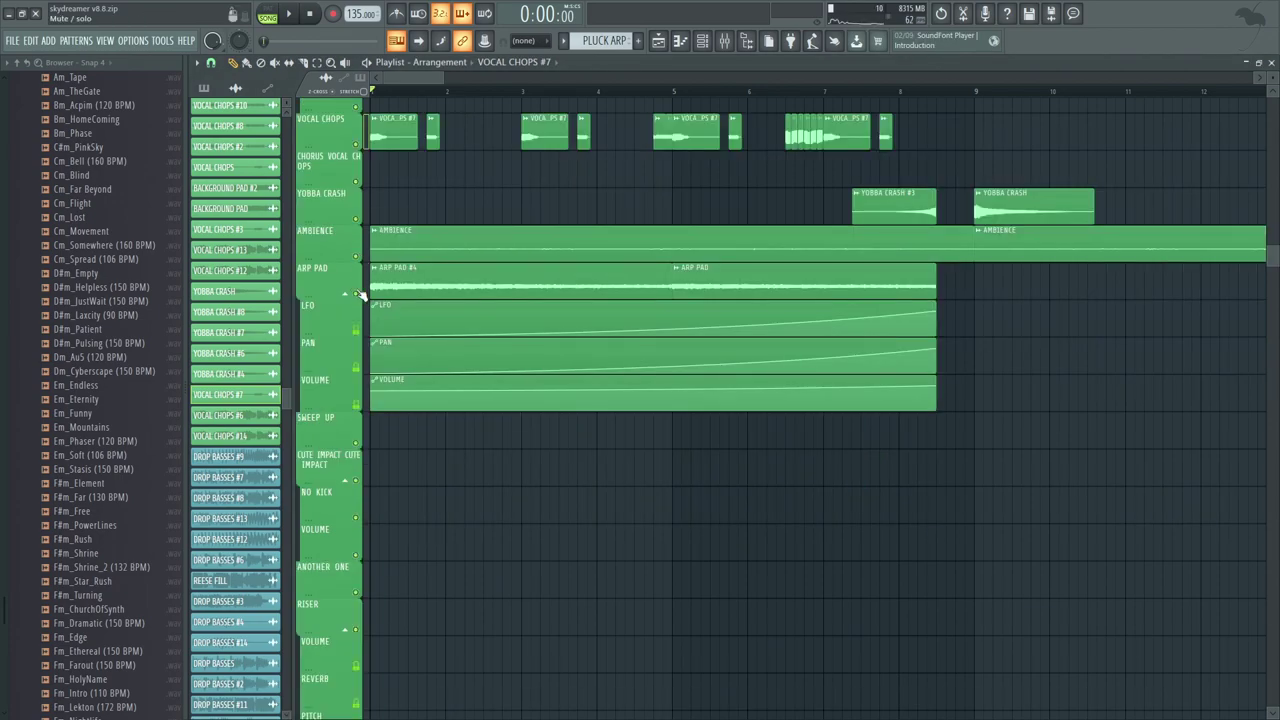
Step: Solo the ARP PAD track in the playlist
right_click(358, 294)
scroll(584, 228, "up", 1)
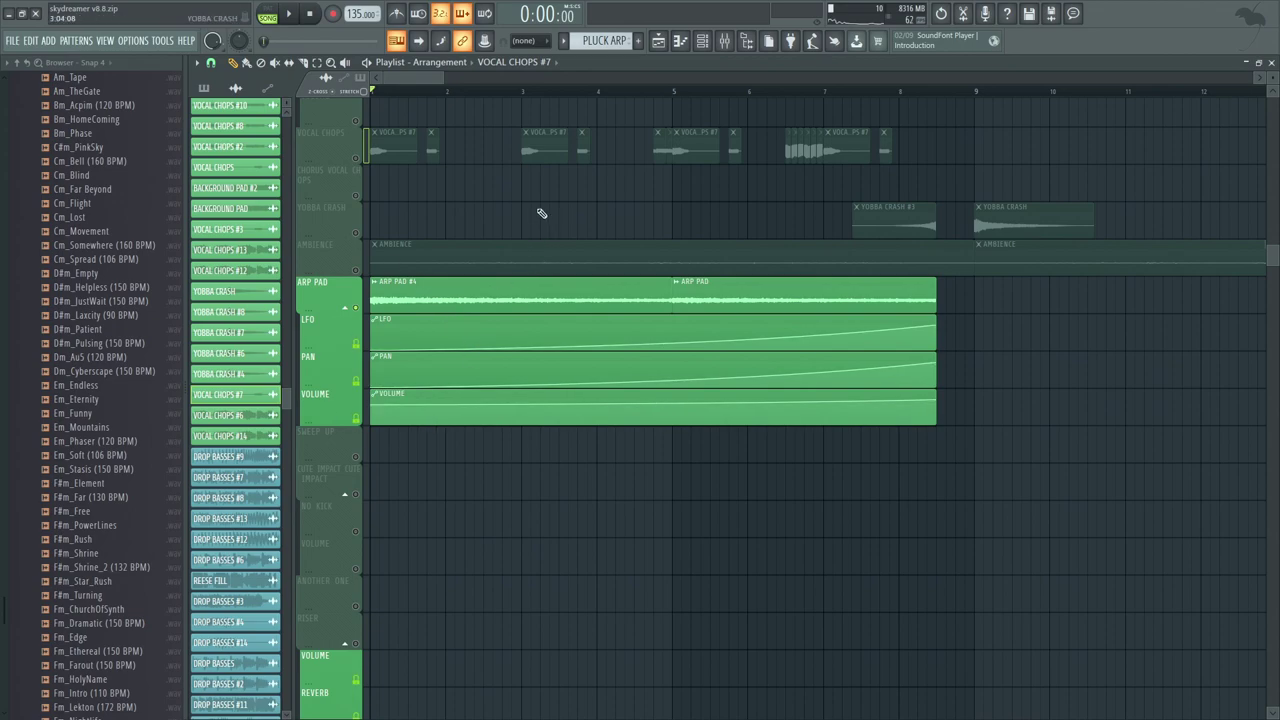
Step: Restore all playlist tracks, mute only ARP PAD, and play the intro from the start without it
right_click(360, 308)
left_click(358, 308)
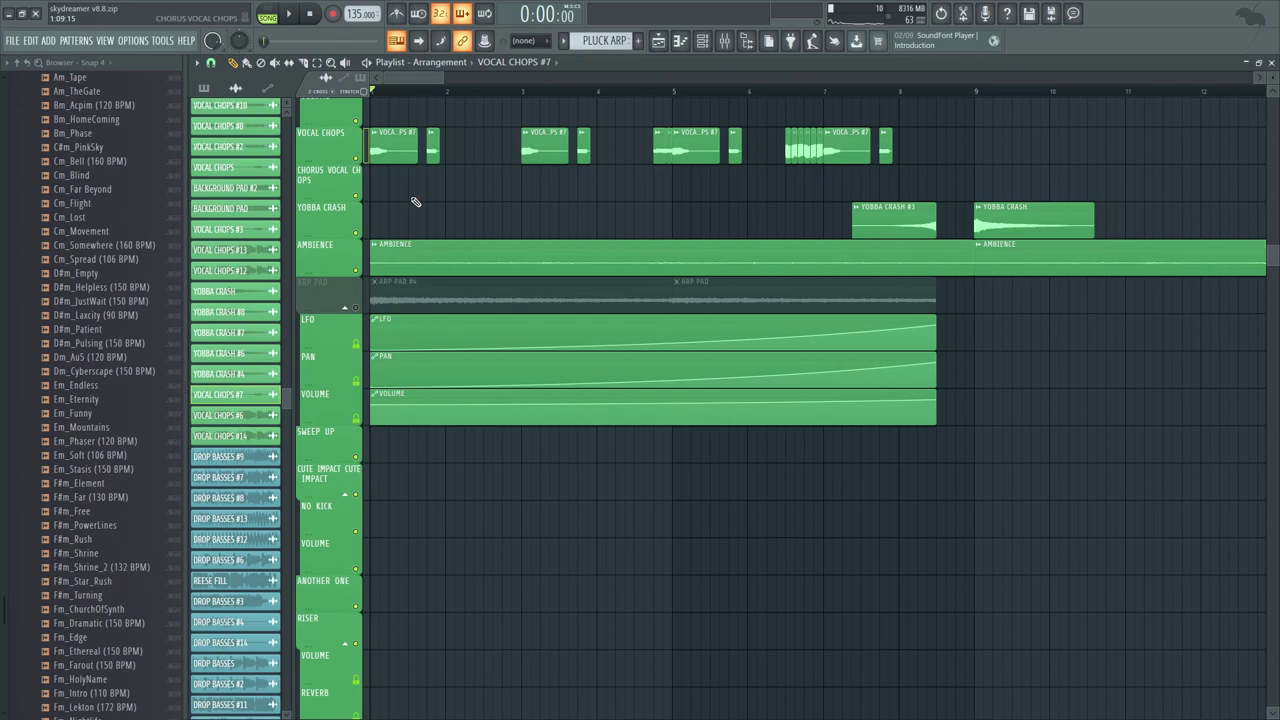
scroll(866, 173, "up", 6)
key("space")
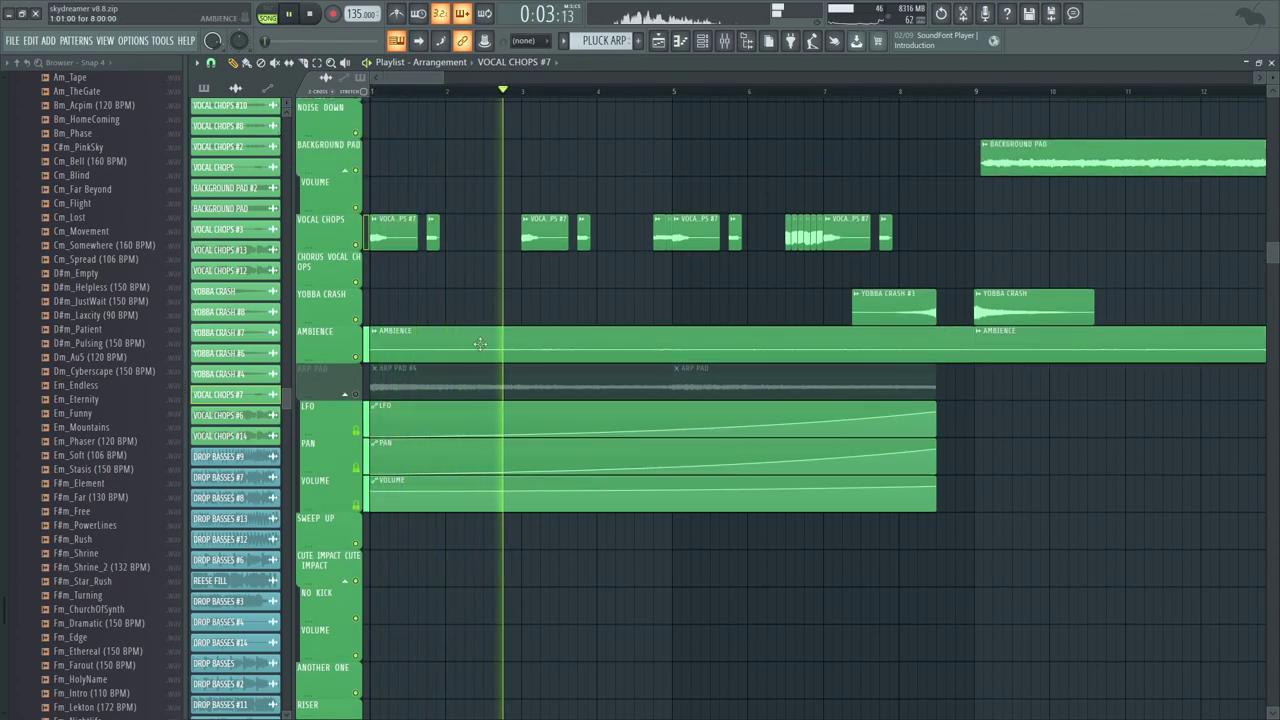
Step: Solo the ARP PAD track again, play it, and inspect the ARP PAD #4 sample settings
key("space")
right_click(362, 400)
scroll(508, 296, "up", 1)
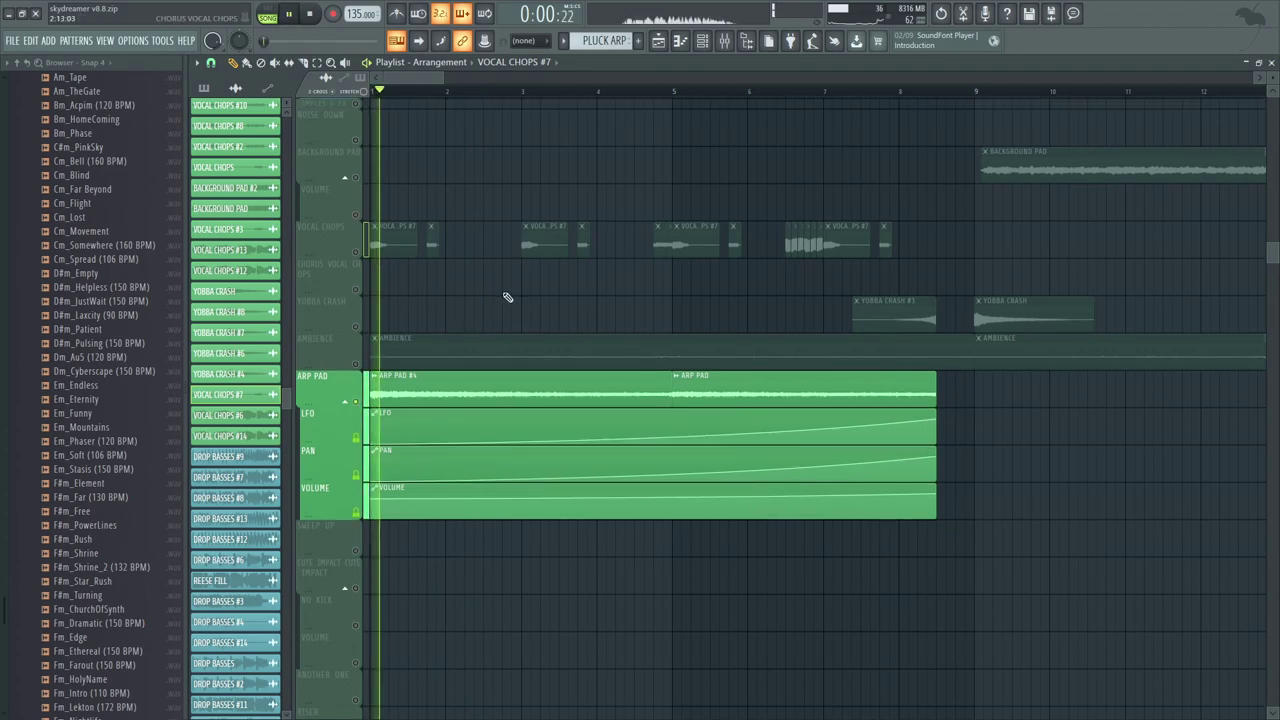
left_click(444, 377)
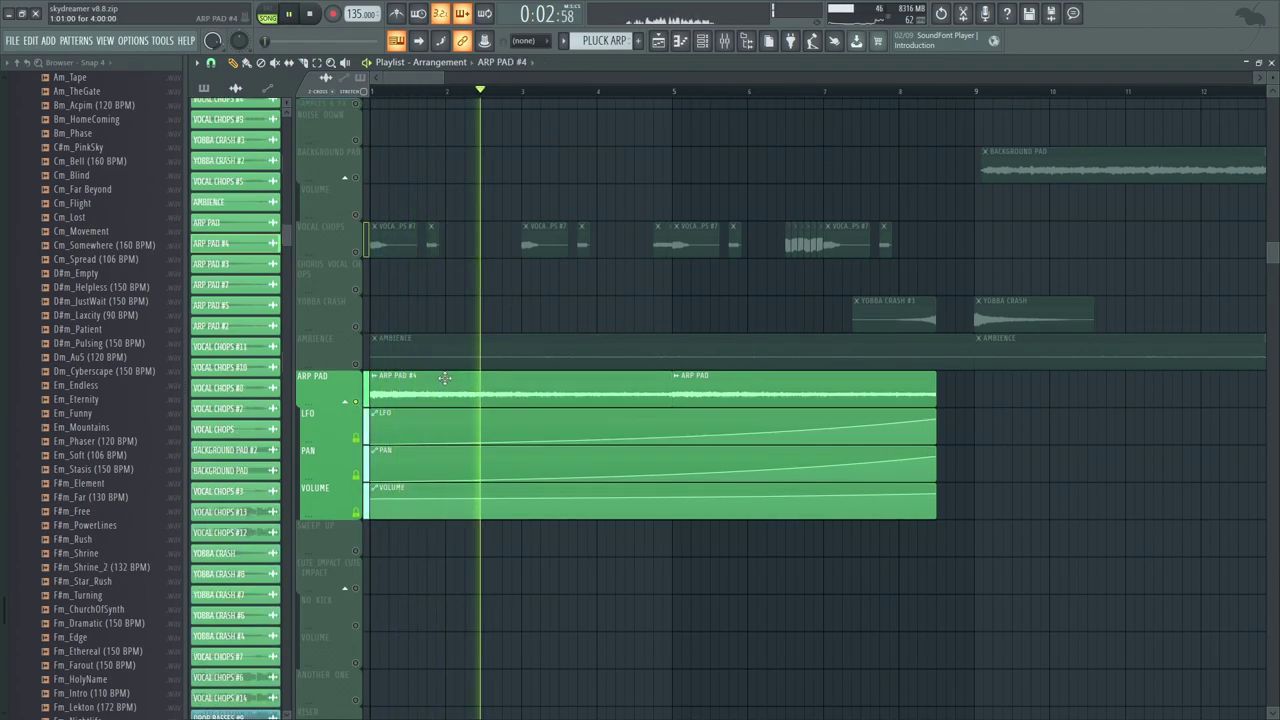
double_click(444, 377)
key("space")
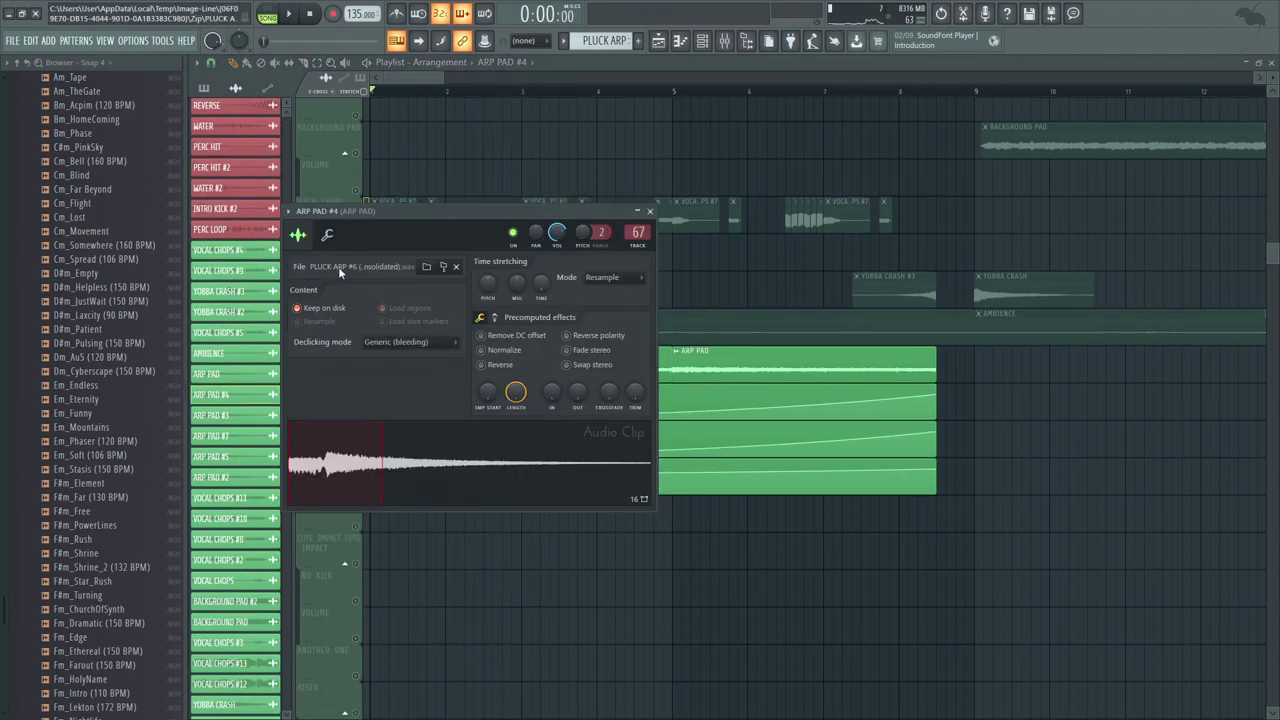
Step: Play the soloed ARP PAD from the start with its mixer track and effects in view
left_click_drag(730, 276, 592, 290)
key("space")
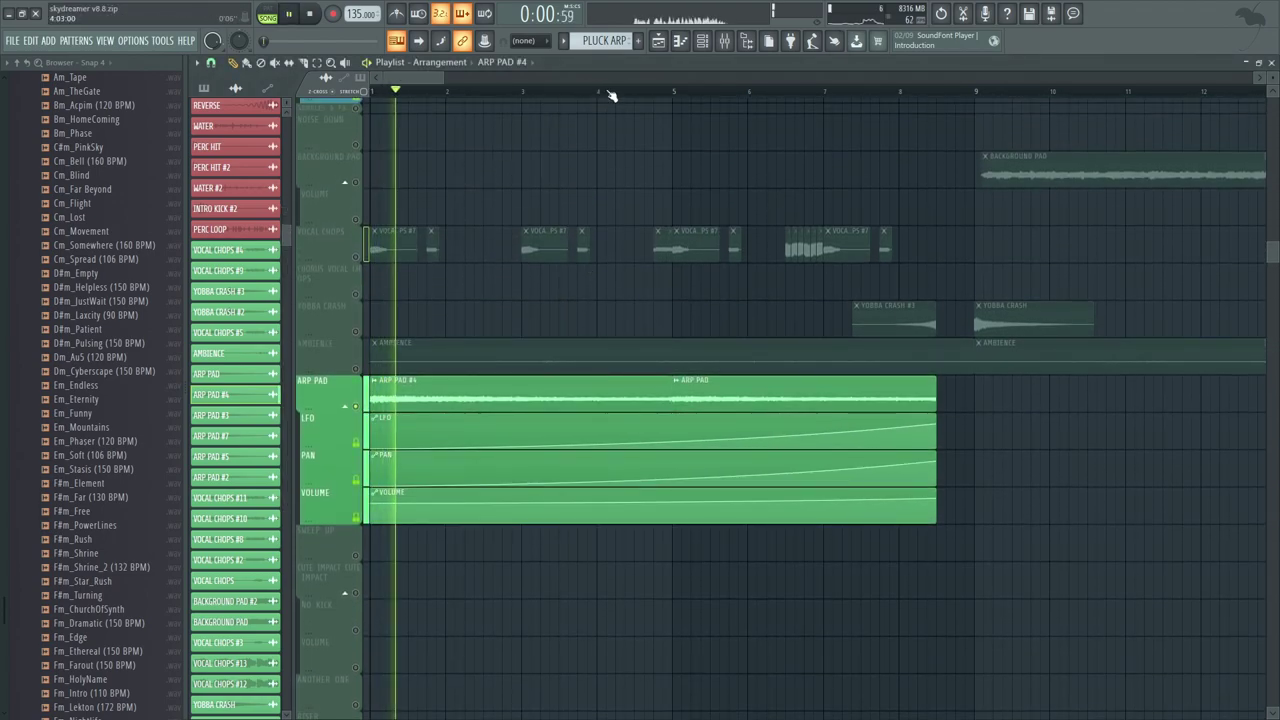
key("F9")
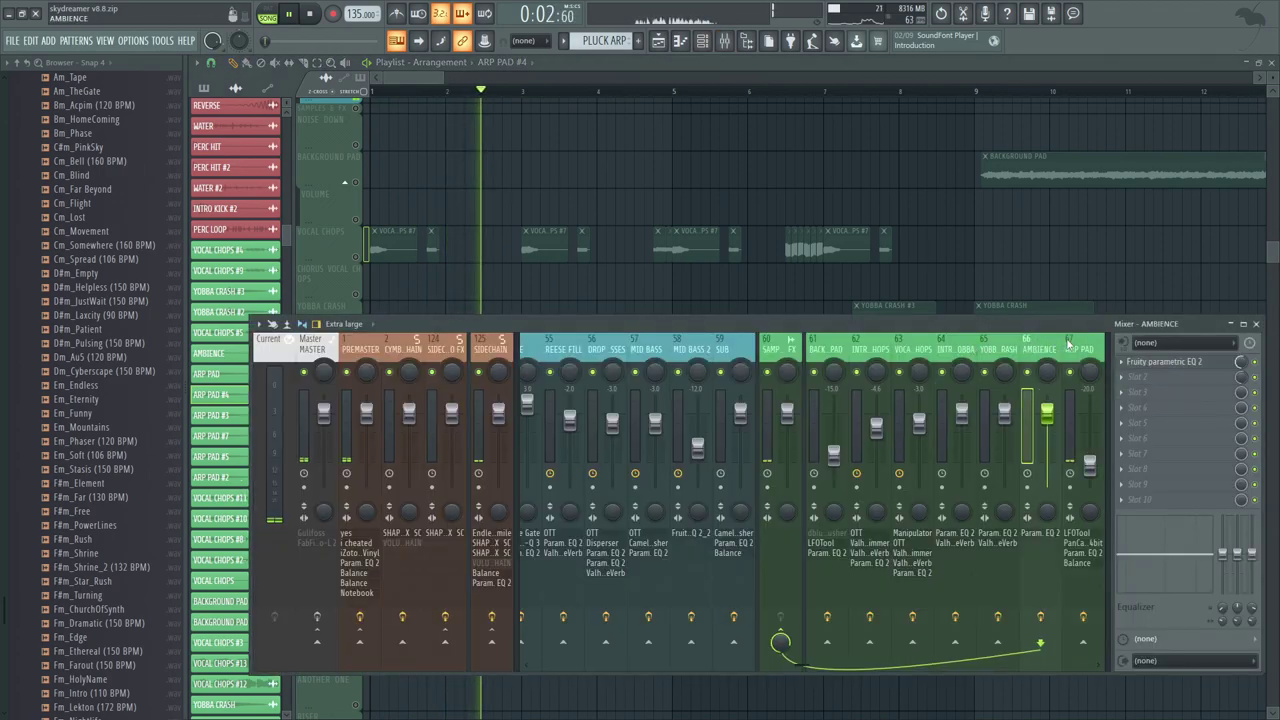
scroll(968, 345, "down", 3)
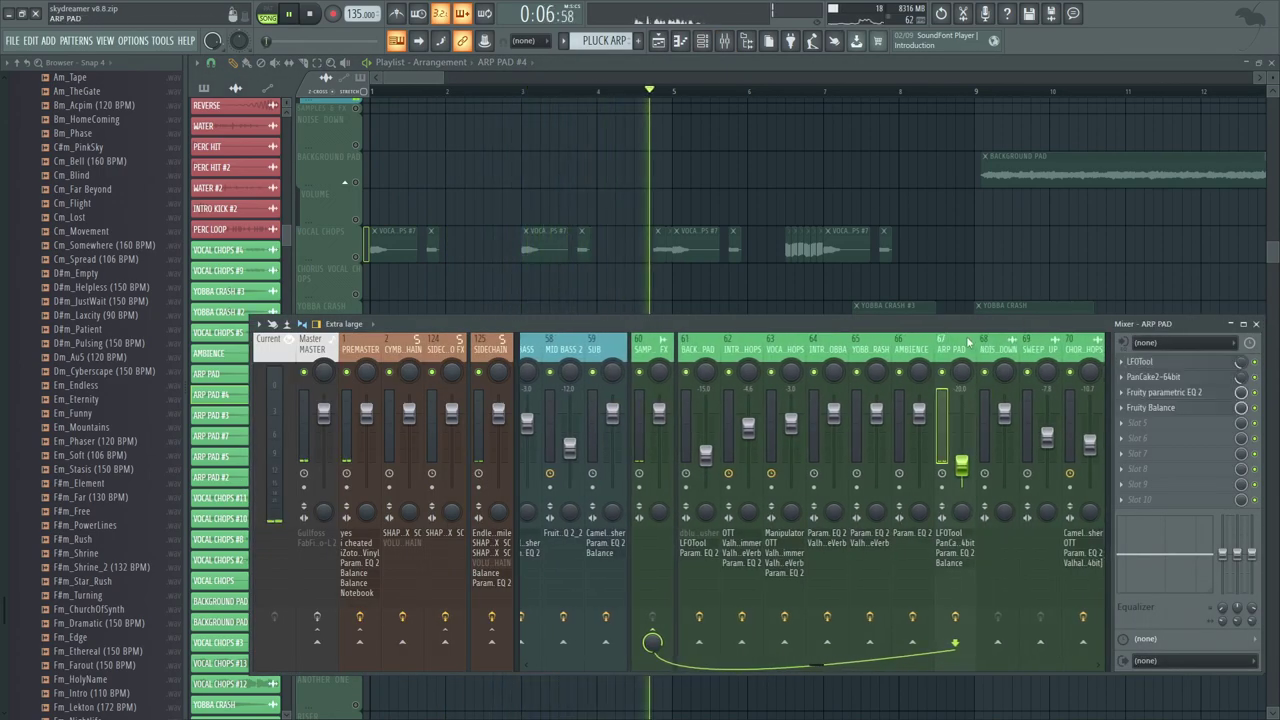
key("F9")
left_click_drag(836, 148, 834, 49)
key("space")
Step: View the project's info page in the settings and close it again
left_click(133, 41)
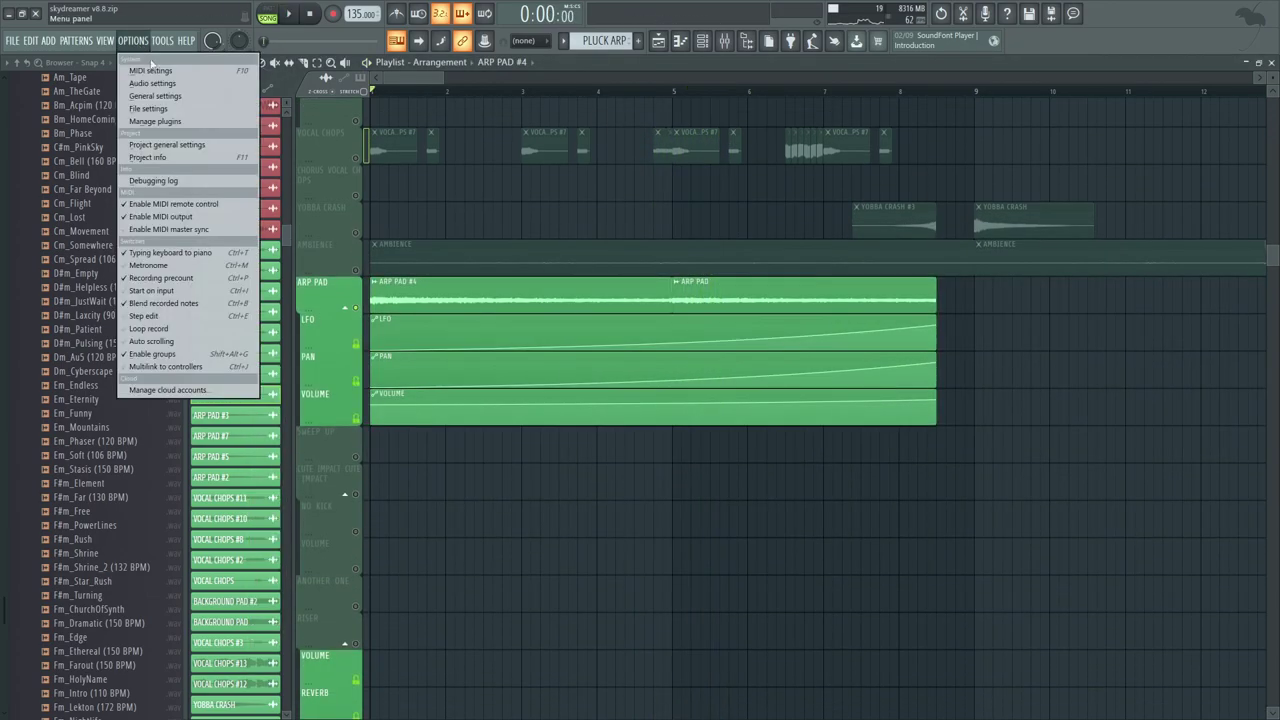
left_click(153, 84)
left_click(716, 130)
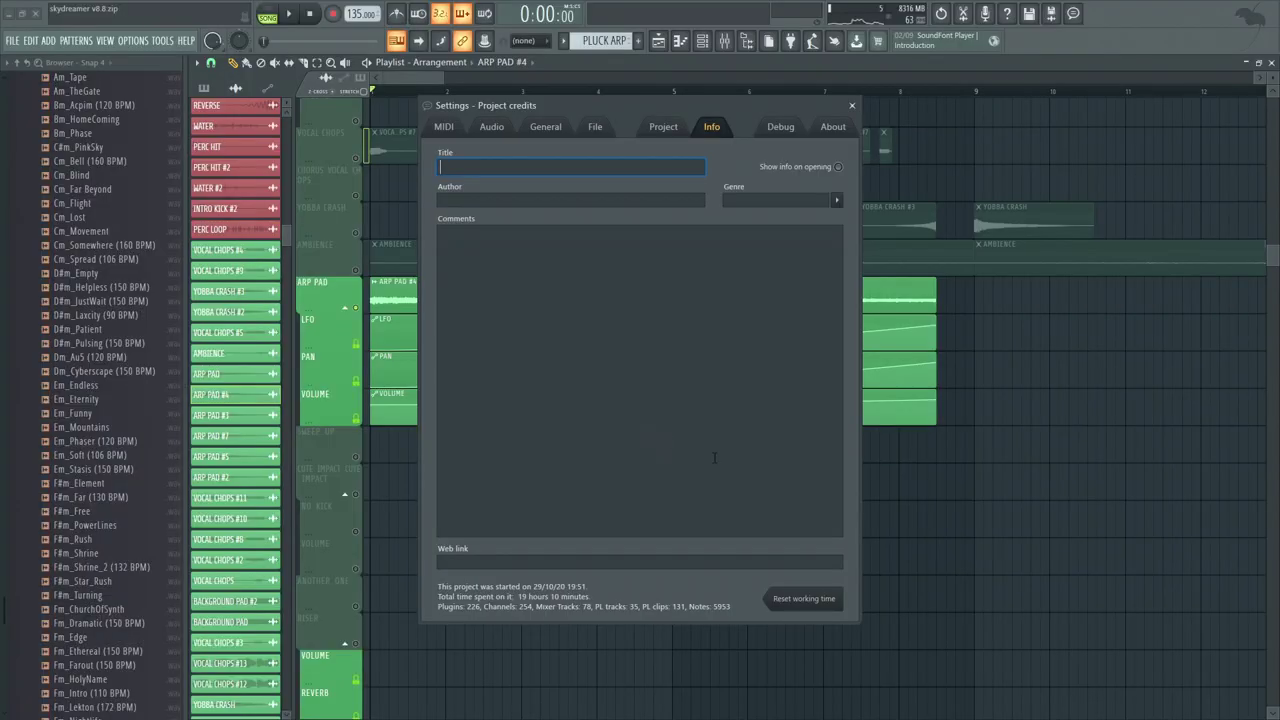
left_click(852, 105)
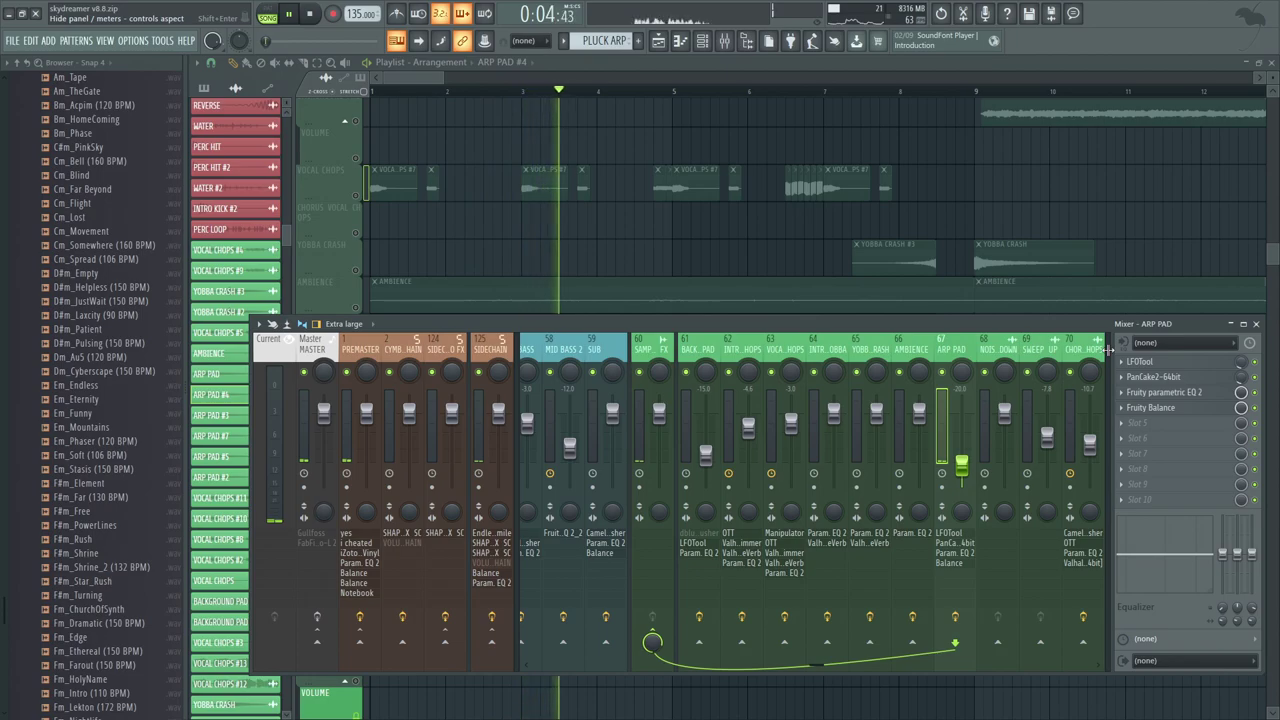
Step: Inspect the LFOTool and PanCake2 effects on the ARP PAD mixer track
left_click(1140, 361)
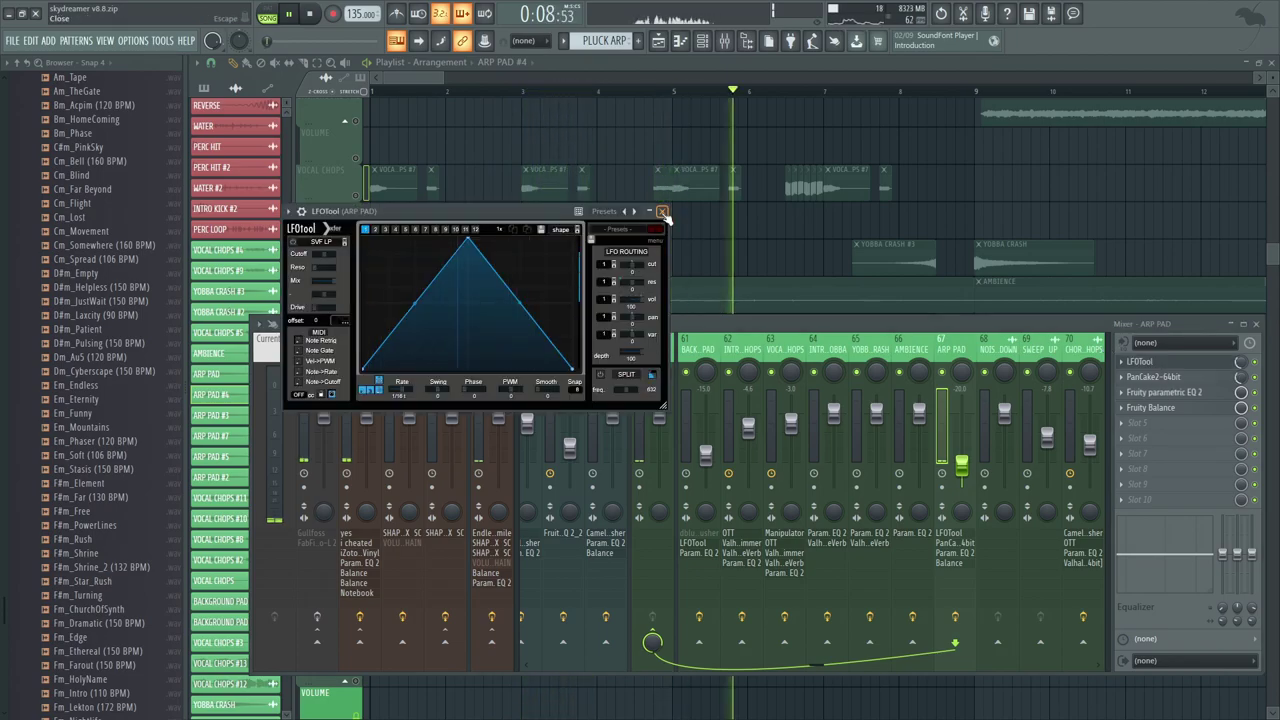
left_click(662, 213)
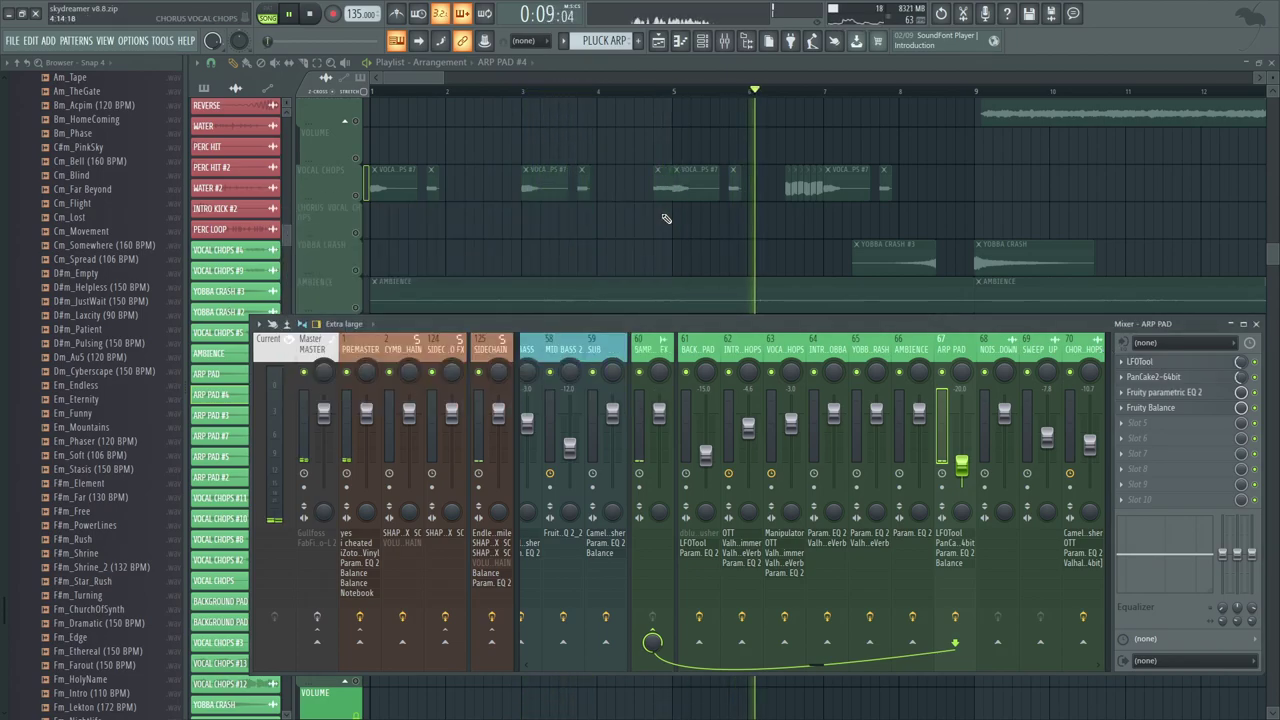
left_click(1150, 377)
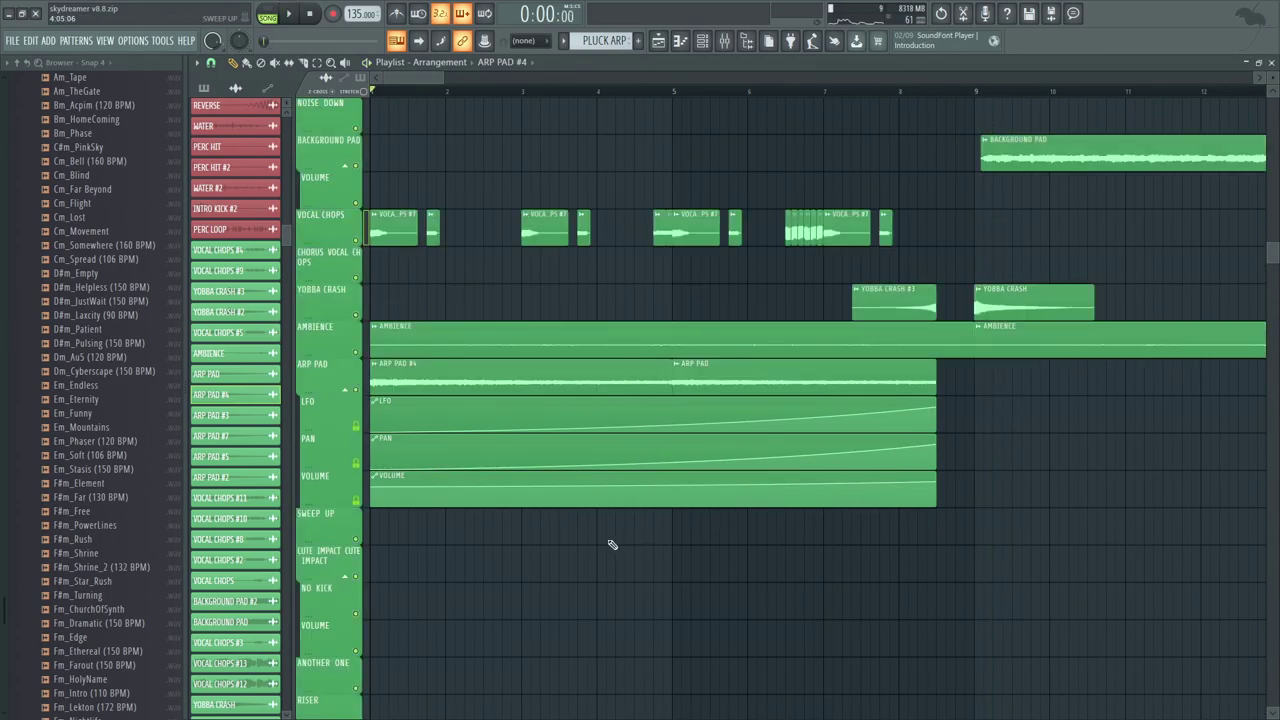
Step: Play the full intro and survey the playlist up to the kick and rimshot clips that start at bar 9
scroll(857, 303, "down", 10)
key("space")
scroll(691, 369, "up", 10)
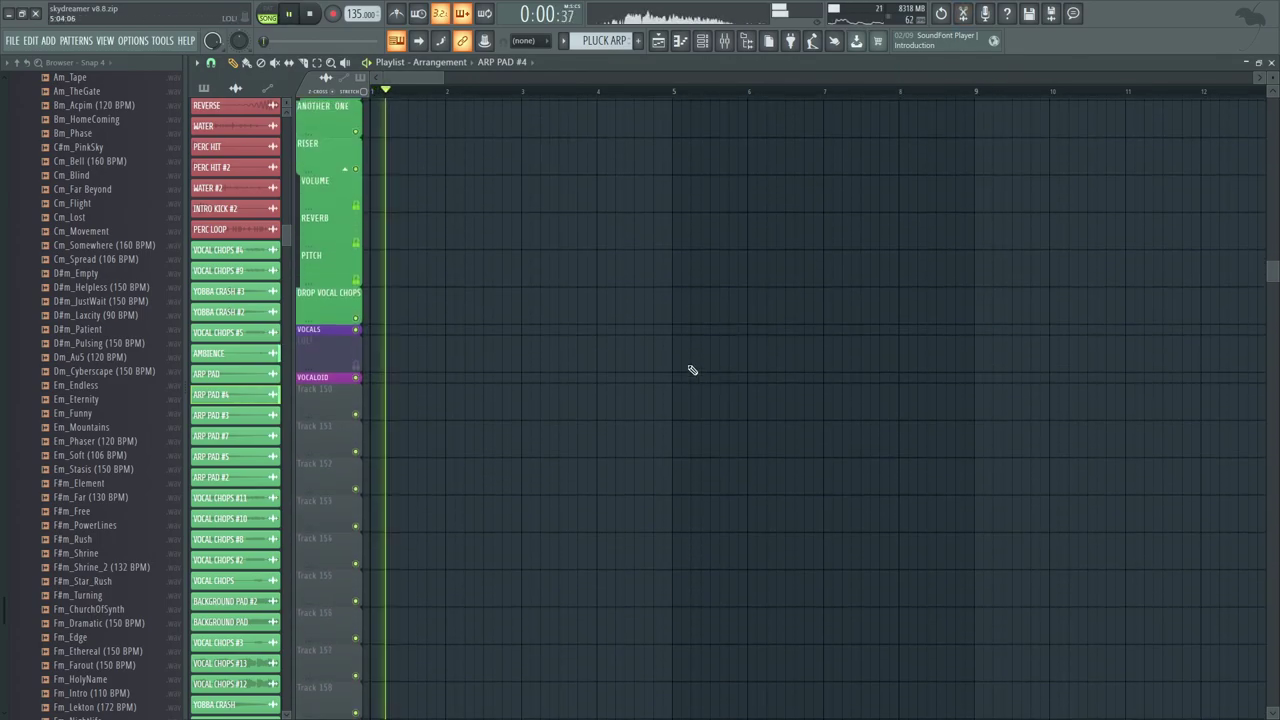
scroll(447, 128, "up", 3)
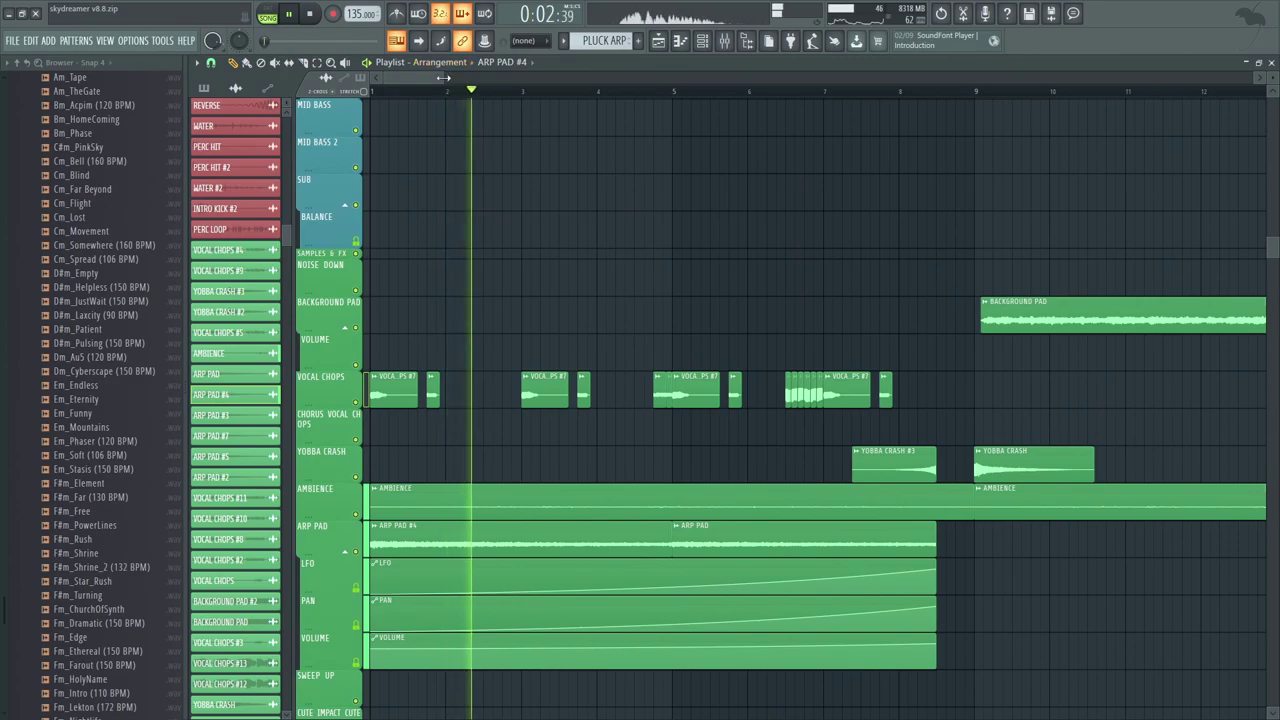
left_click_drag(443, 77, 500, 78)
scroll(620, 500, "up", 14)
scroll(531, 300, "up", 10)
scroll(549, 375, "up", 1)
scroll(712, 397, "up", 12)
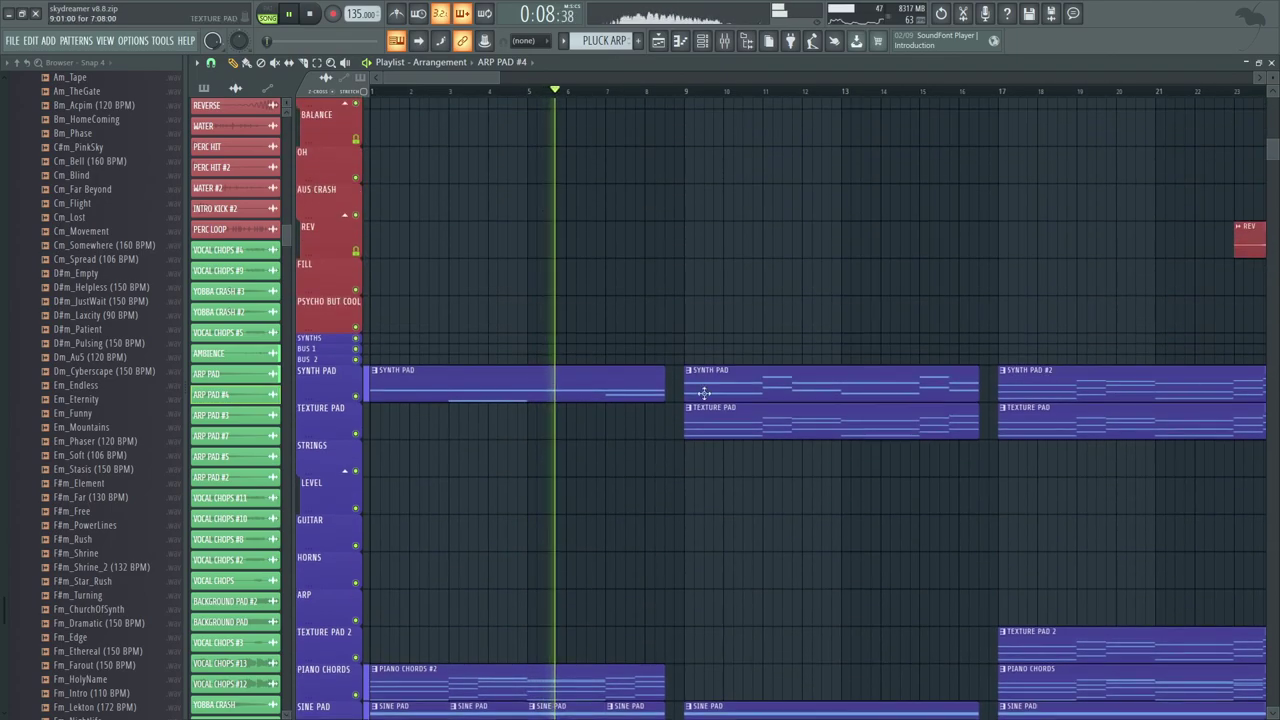
scroll(706, 232, "up", 8)
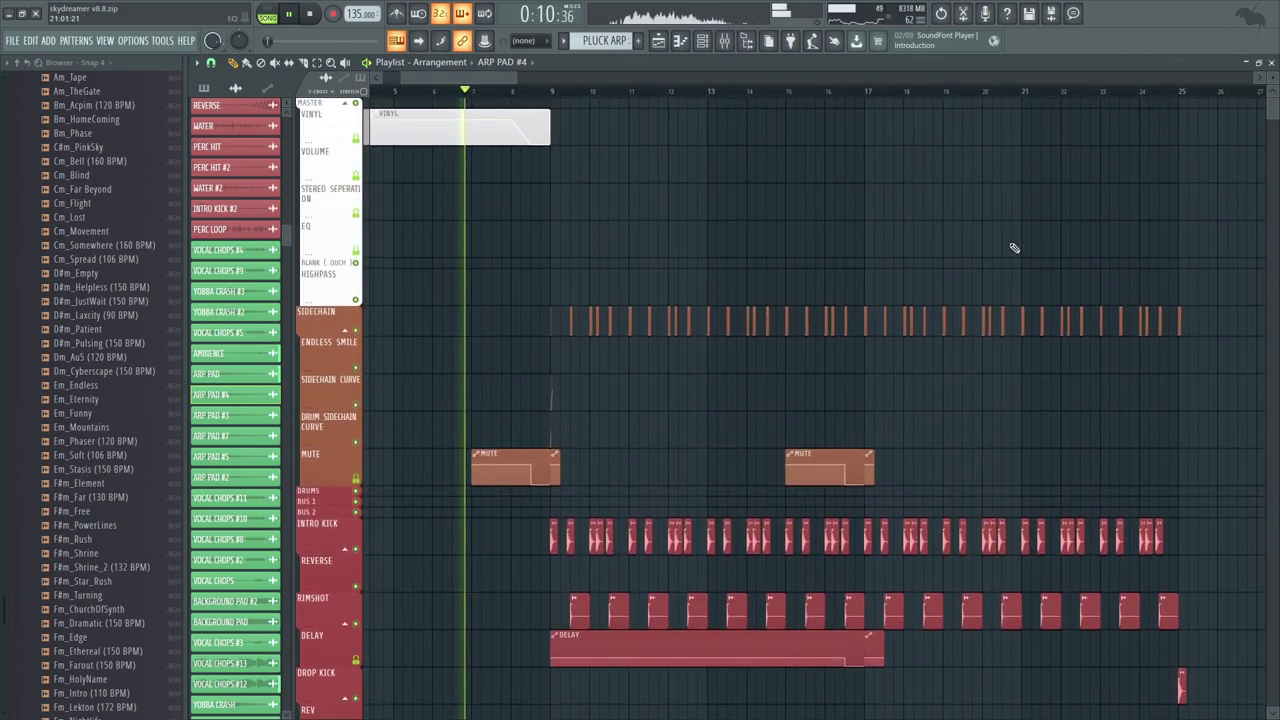
scroll(888, 651, "down", 3)
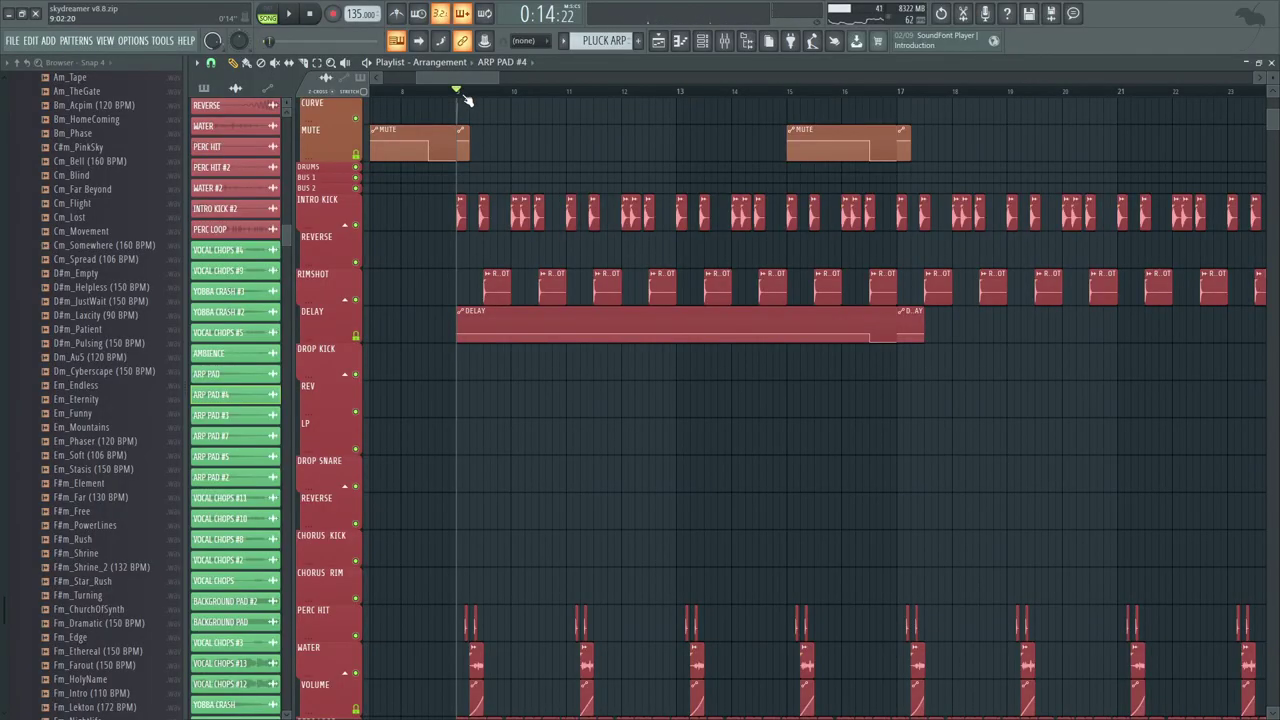
Step: Solo INTRO KICK, enable RIMSHOT with it, play from bar 9, and inspect both tracks' samples
right_click(356, 224)
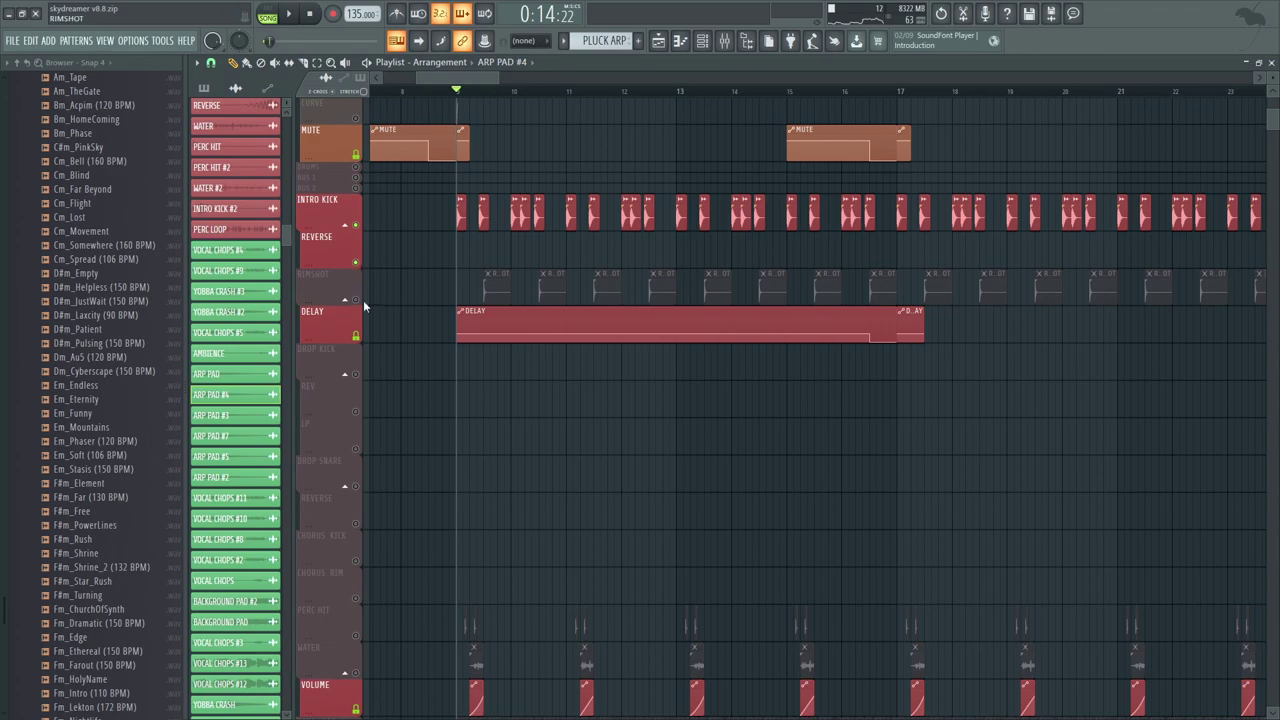
left_click(356, 300)
key("space")
double_click(465, 217)
left_click_drag(700, 227, 738, 205)
double_click(590, 266)
key("Escape")
scroll(834, 277, "down", 2)
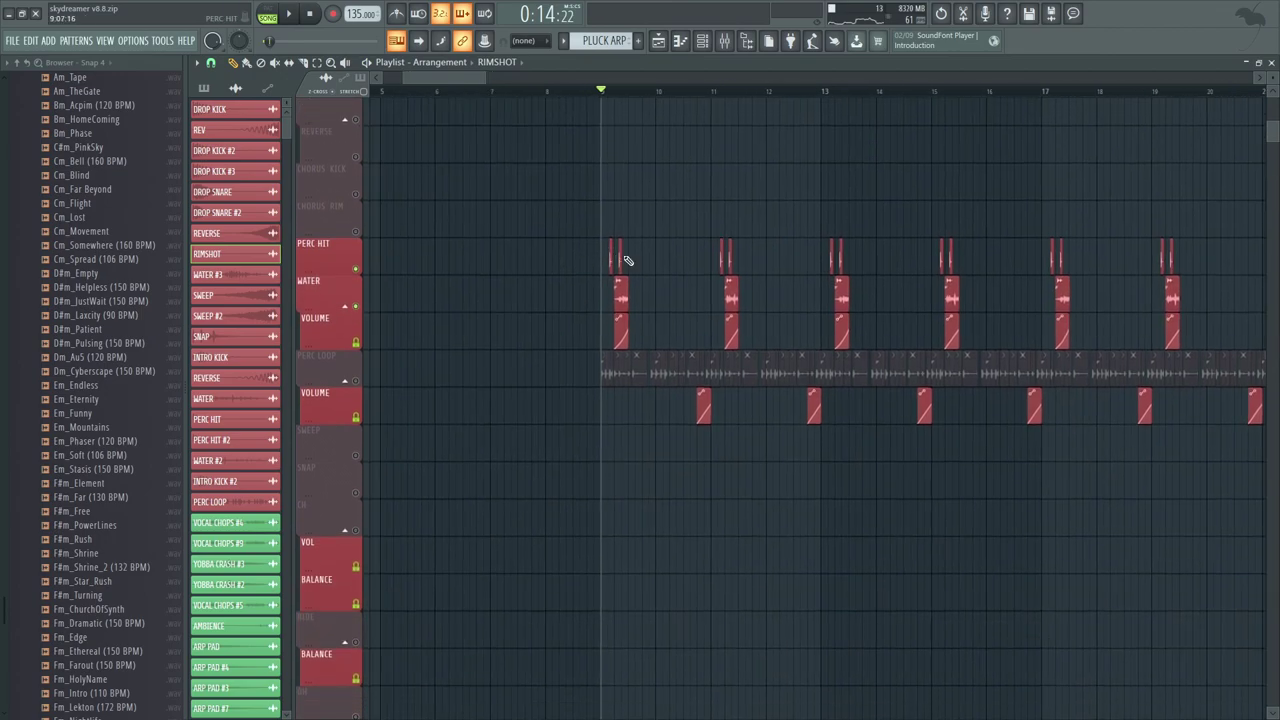
Step: Inspect the sample settings of the PERC HIT #2 and WATER clips
double_click(618, 260)
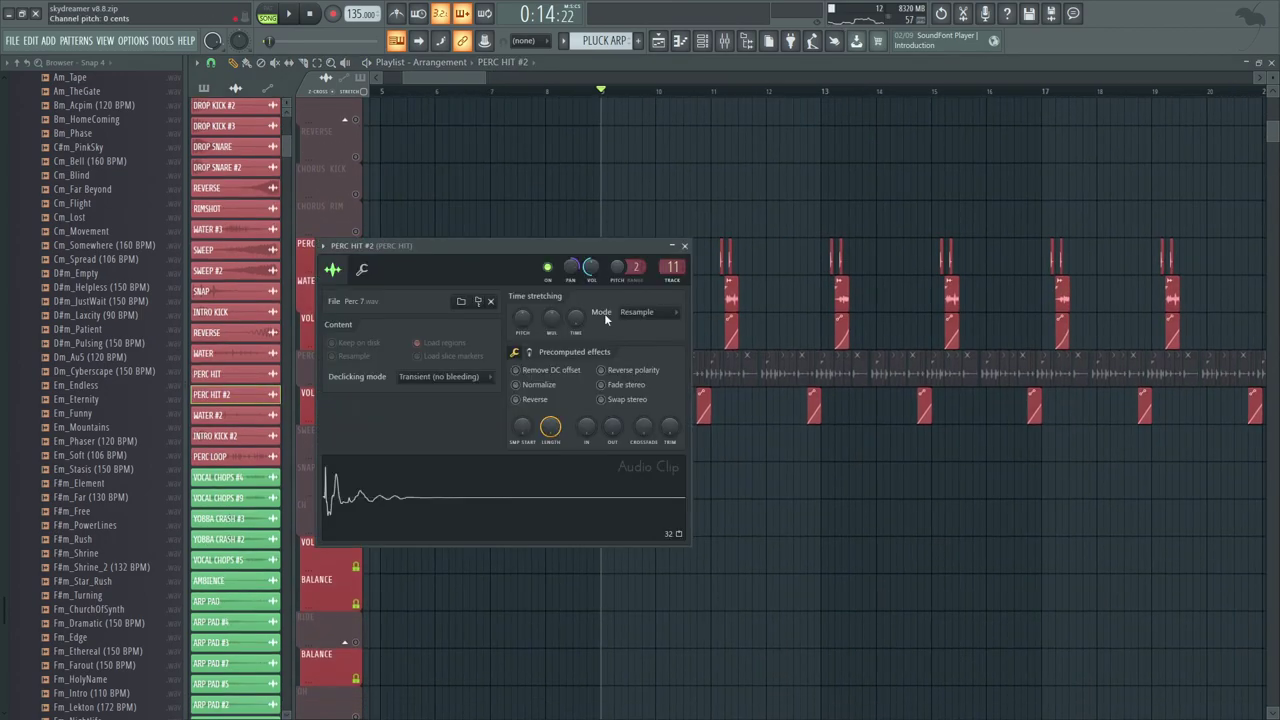
left_click_drag(702, 408, 747, 392)
double_click(667, 287)
left_click_drag(650, 338, 625, 336)
Step: Solo the PERC LOOP track, inspect its sample settings, and play it from bar 9
right_click(357, 368)
double_click(625, 357)
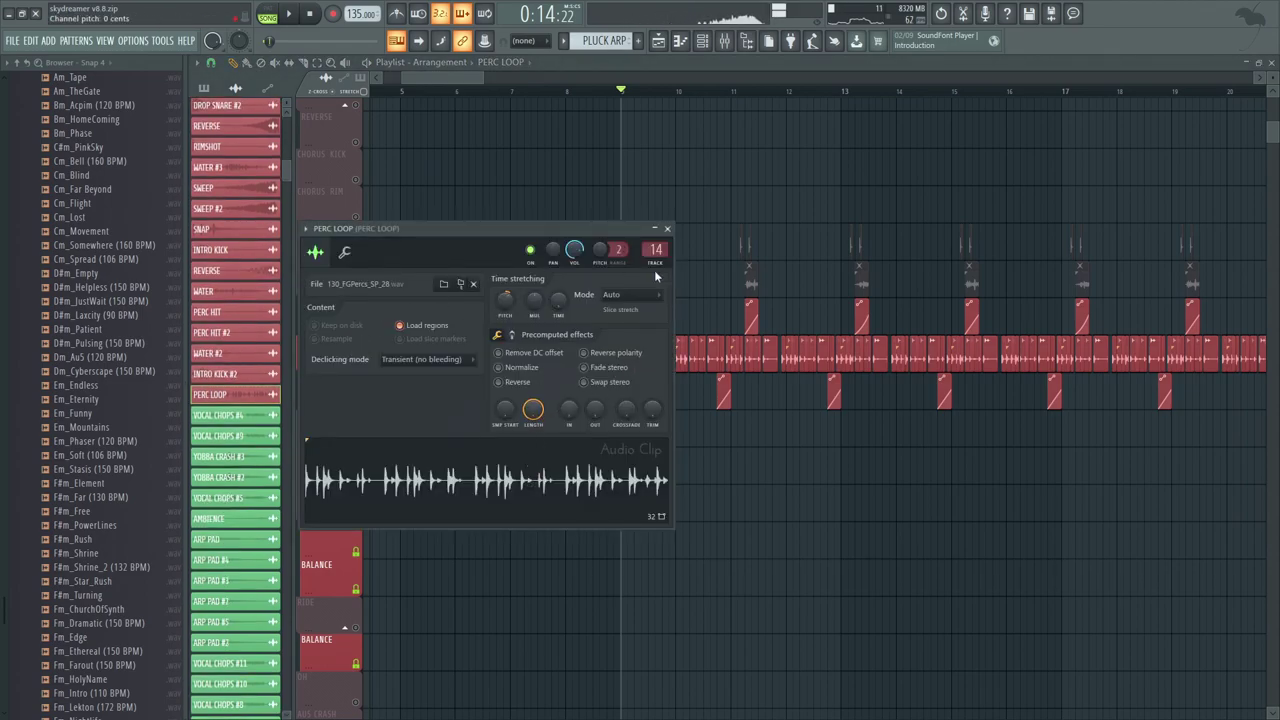
left_click_drag(870, 427, 828, 423)
key("space")
mouse_move(649, 233)
left_mouse_down()
mouse_move(661, 213)
mouse_move(630, 227)
left_mouse_up()
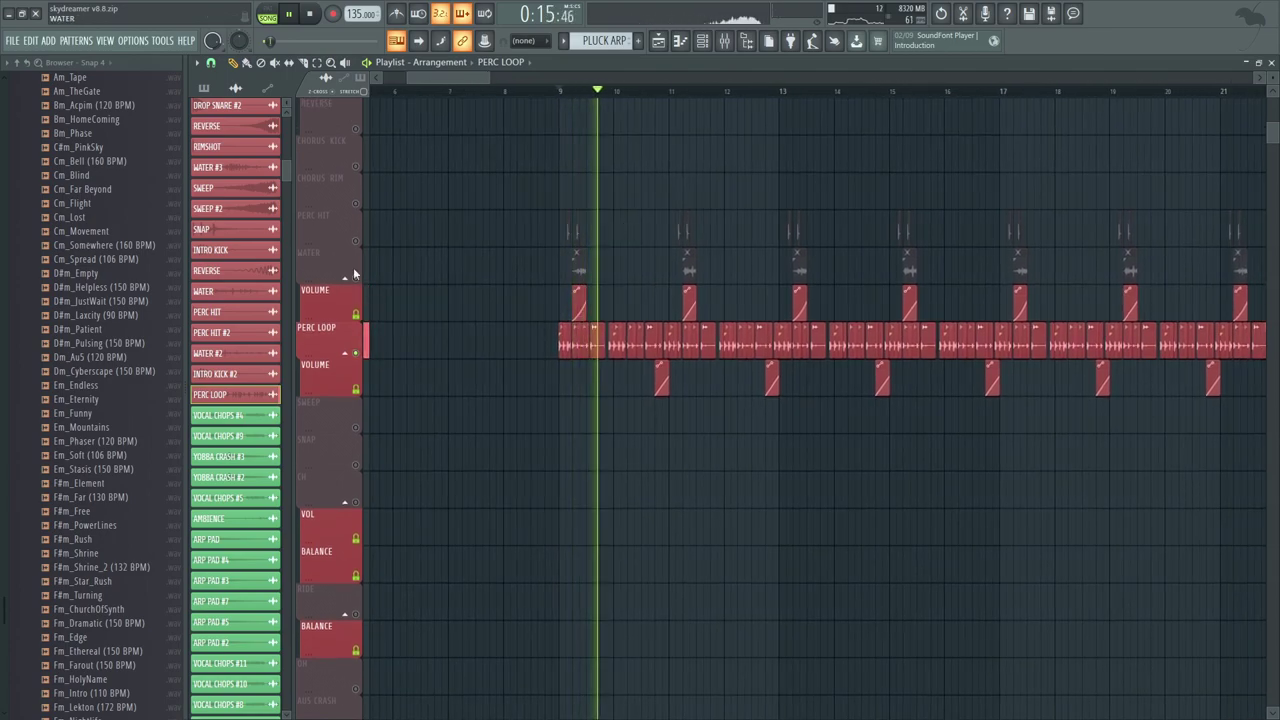
Step: Play the kick, rimshot, perc hit, water and perc loop tracks together from bar 9
scroll(576, 267, "down", 5)
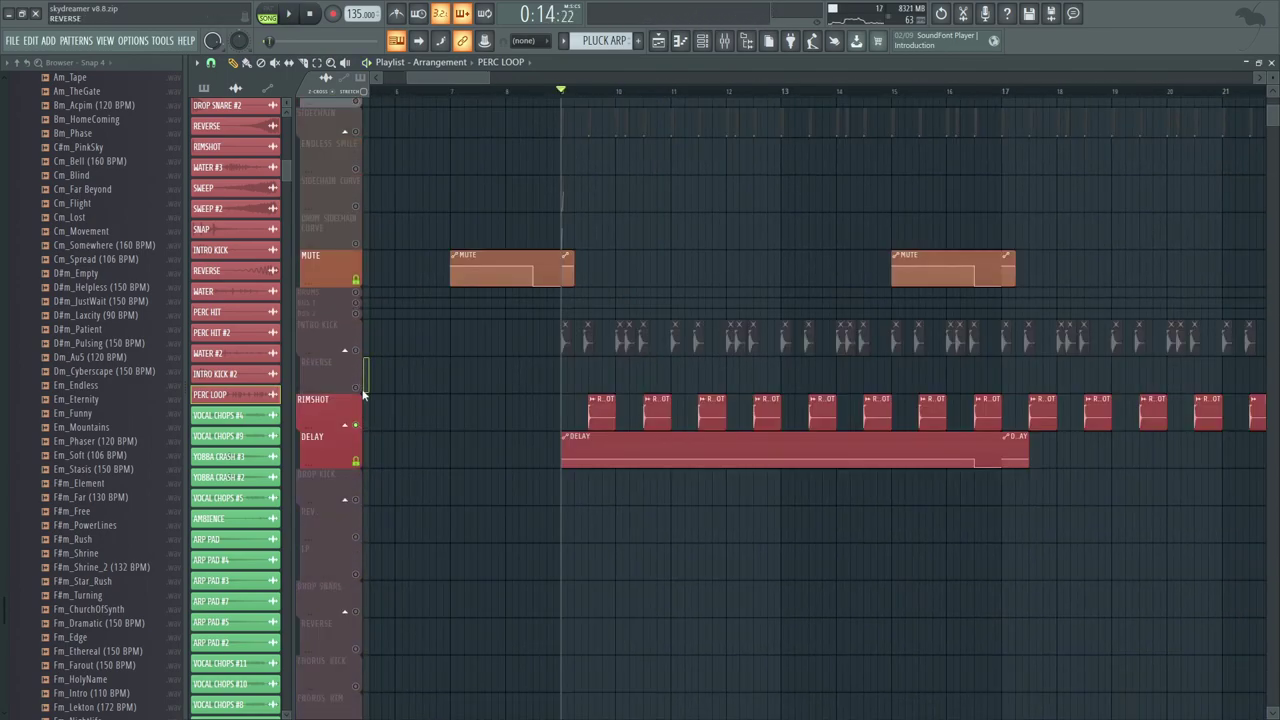
key("space")
scroll(580, 334, "down", 3)
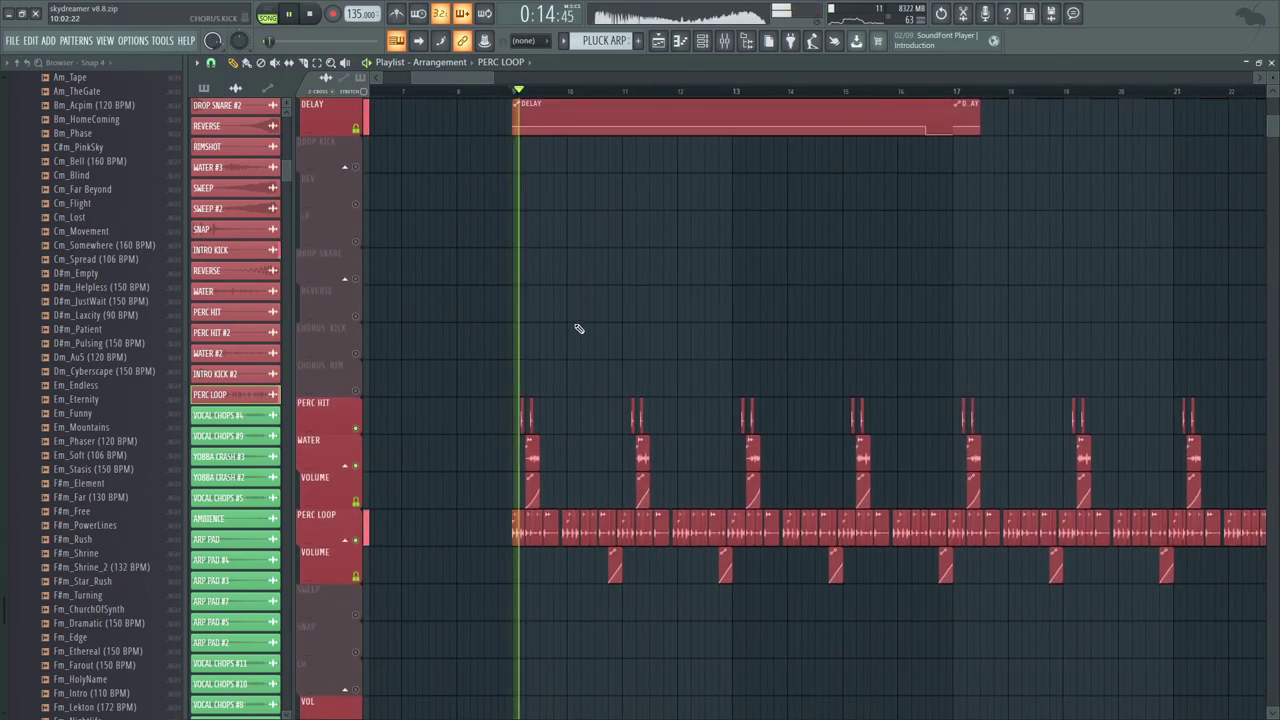
scroll(740, 380, "up", 3)
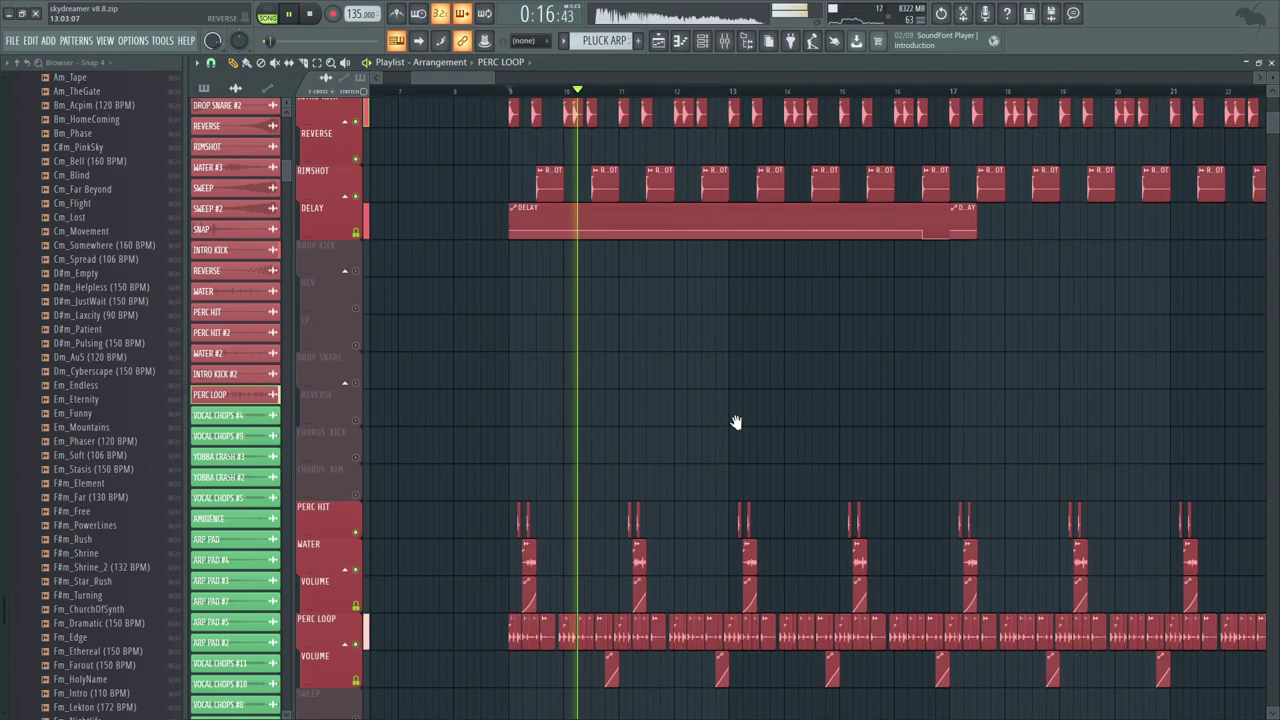
scroll(766, 160, "down", 10)
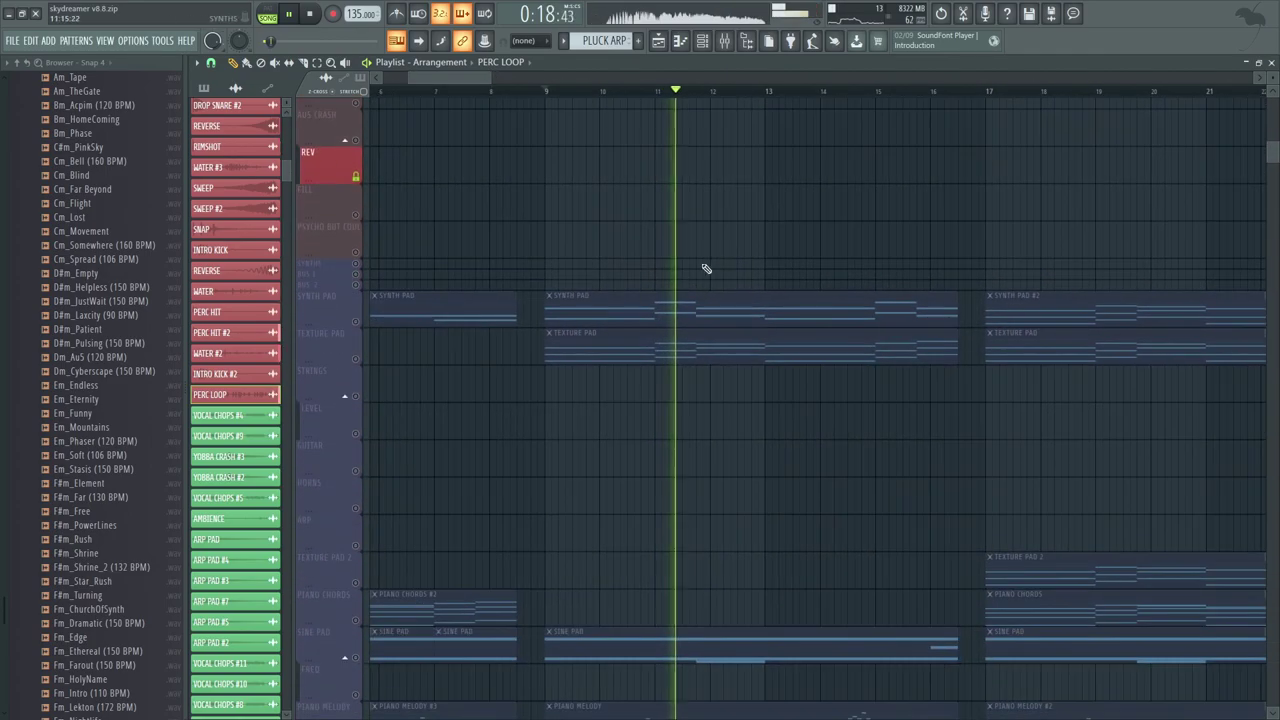
Step: Solo the SYNTH PAD track and play its clip from bar 9
key("space")
scroll(370, 290, "down", 1)
left_click(355, 265)
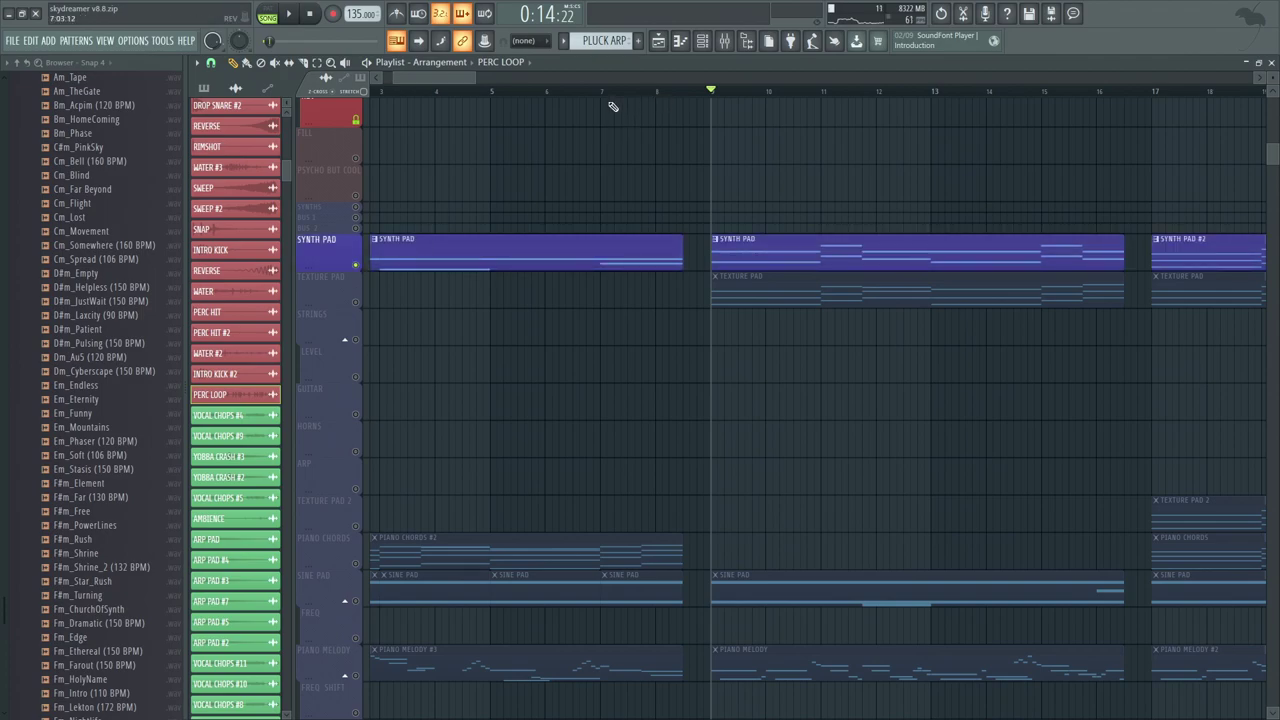
key("space")
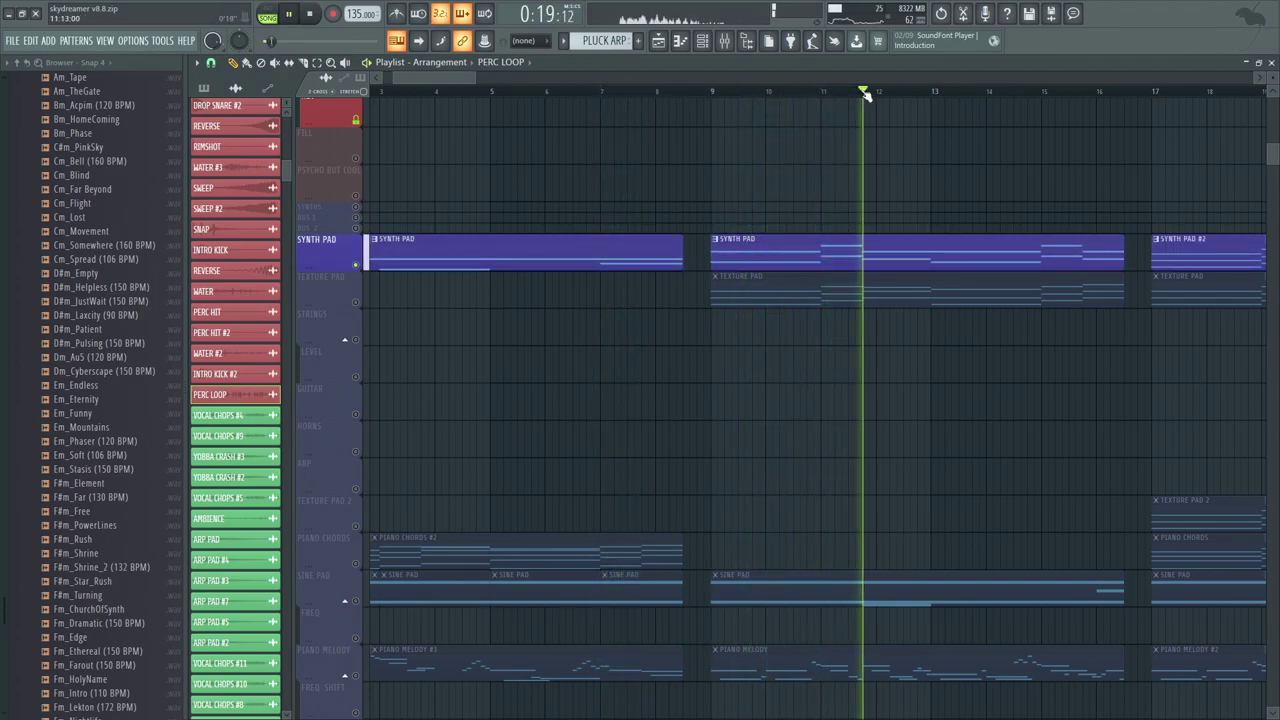
key("space")
Step: Open the TEXTURE PAD pattern's notes, find its LABS (64 Bit) channel in the channel rack, and audition it
double_click(740, 300)
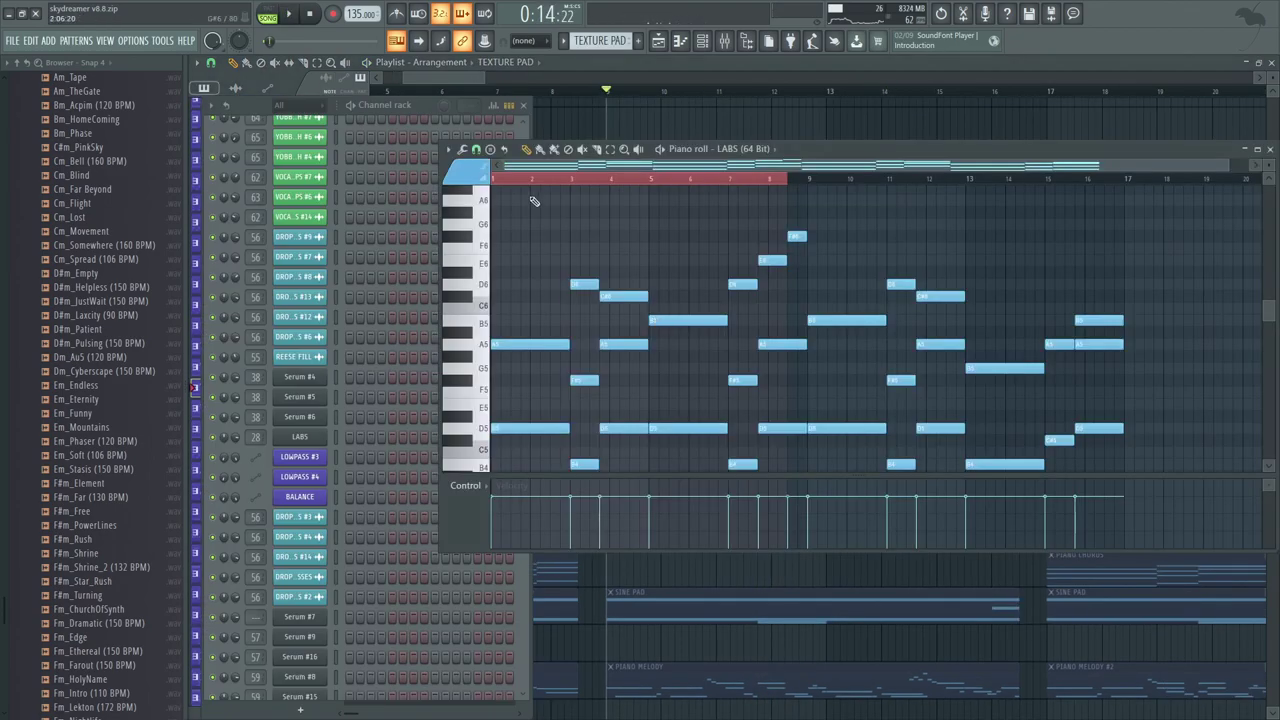
left_click(428, 120)
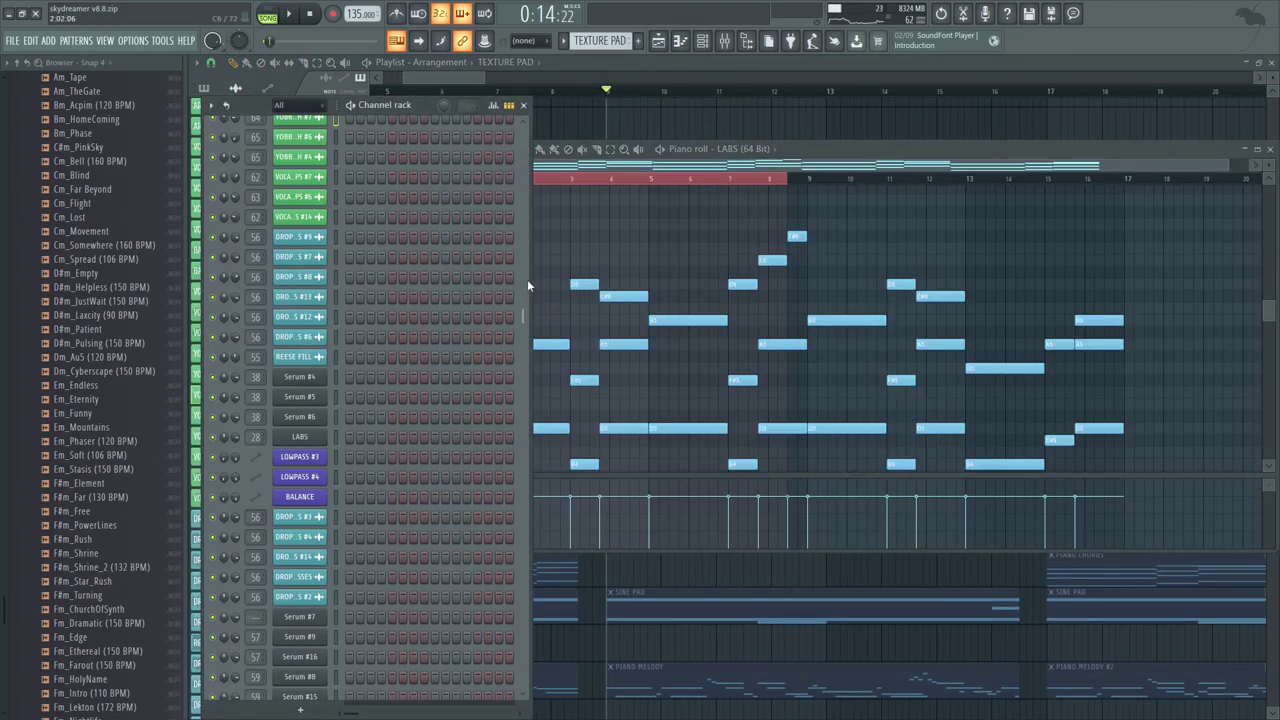
left_click_drag(525, 296, 525, 125)
key("space")
key("space")
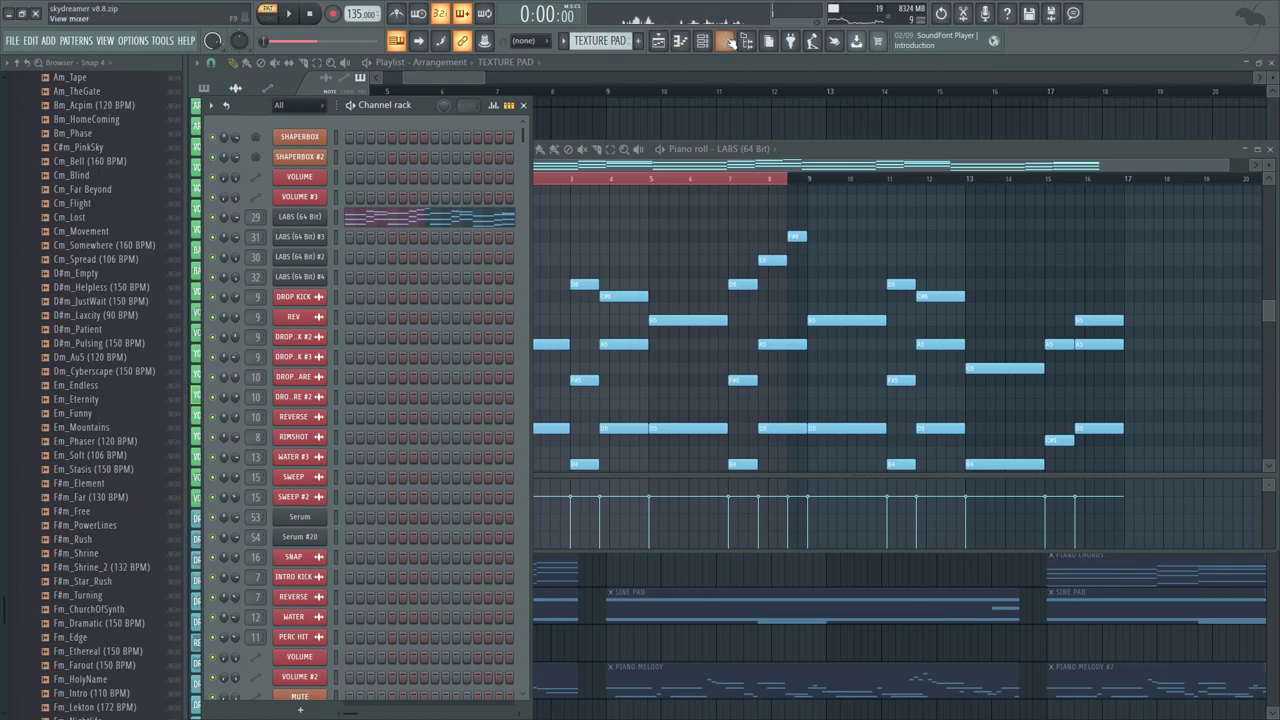
Step: Play TEXTURE PAD with its mixer track's effects bypassed, and open its Trance Gate effect
left_click(729, 40)
left_click_drag(850, 353, 891, 358)
key("space")
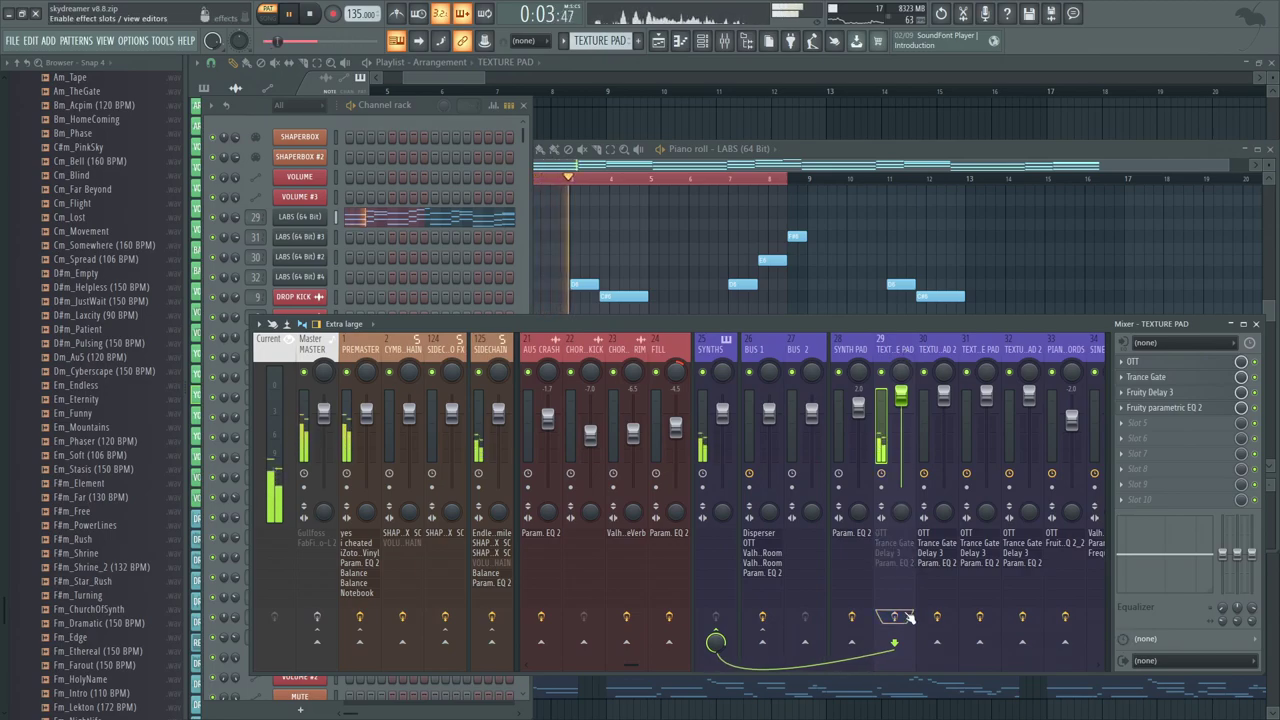
left_click(1186, 378)
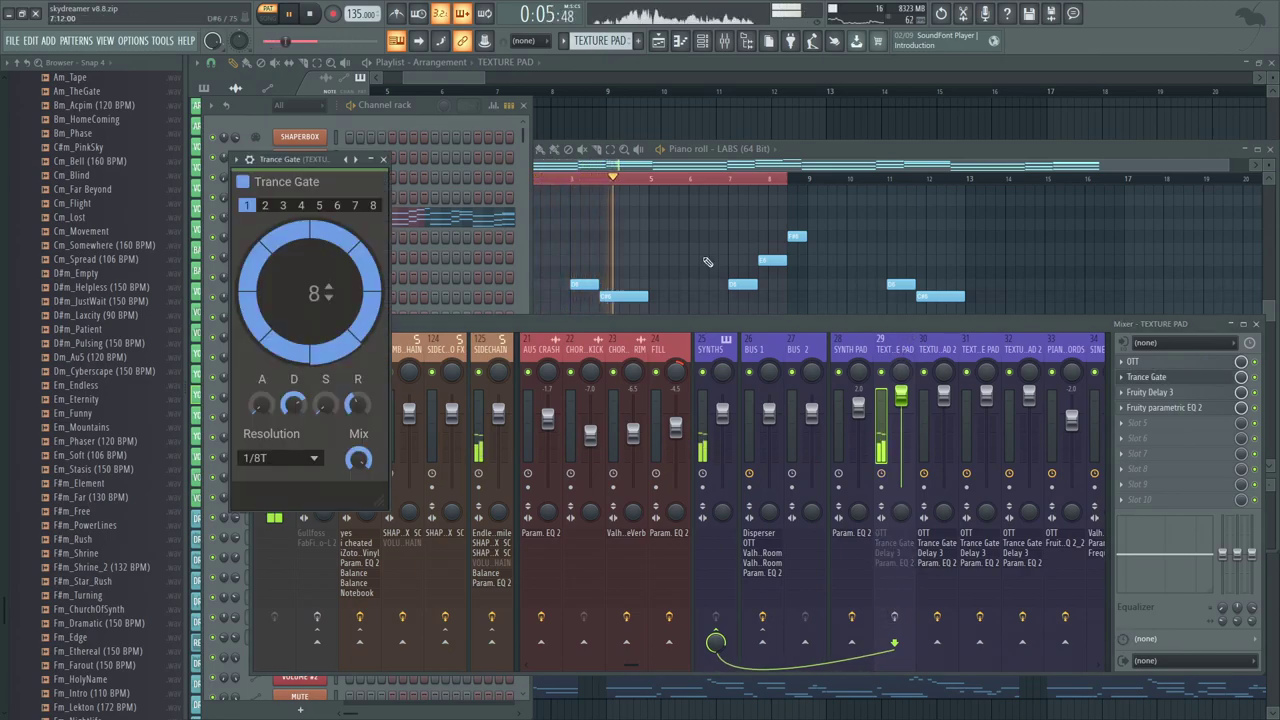
Step: Close the TEXTURE PAD's Trance Gate effect, return to the playlist, and solo the SINE PAD track
left_click(383, 160)
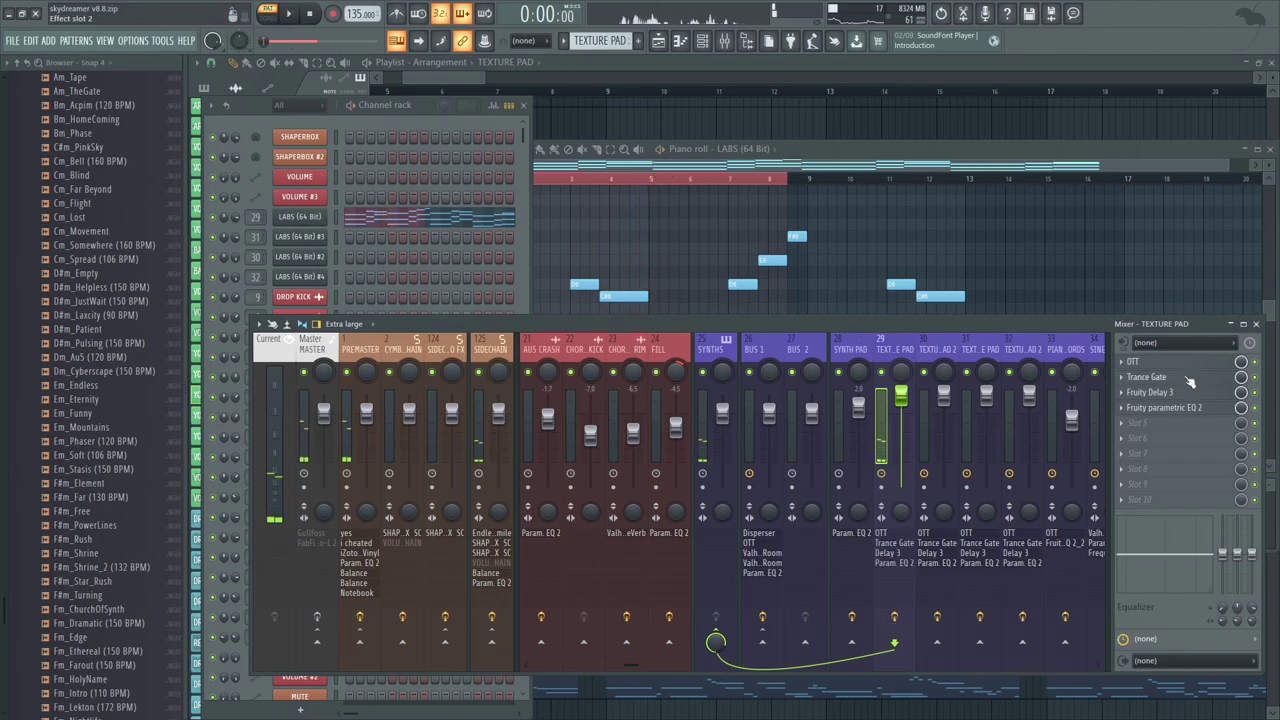
left_click(313, 217)
left_click_drag(714, 162, 724, 166)
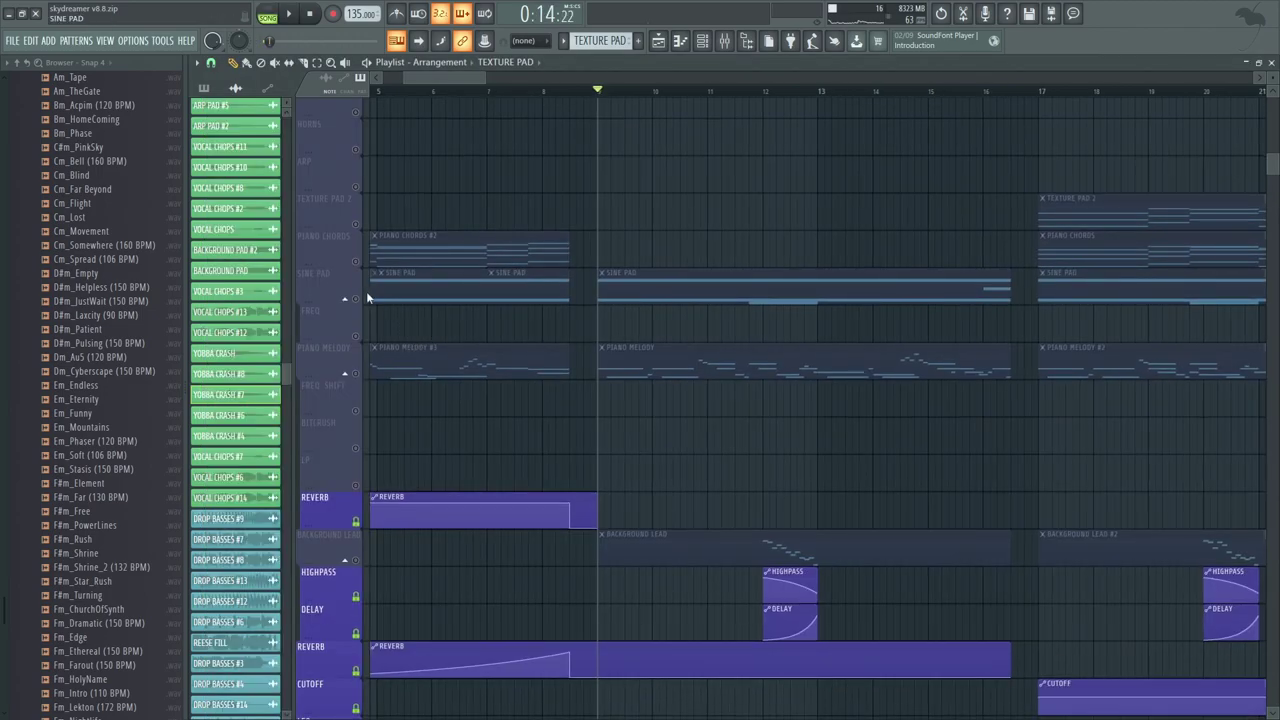
left_click(356, 299)
Step: Solo the PIANO MELODY track with its FREQ SHIFT lane and play the PIANO MELODY clip from bar 9
left_click_drag(429, 340, 501, 235)
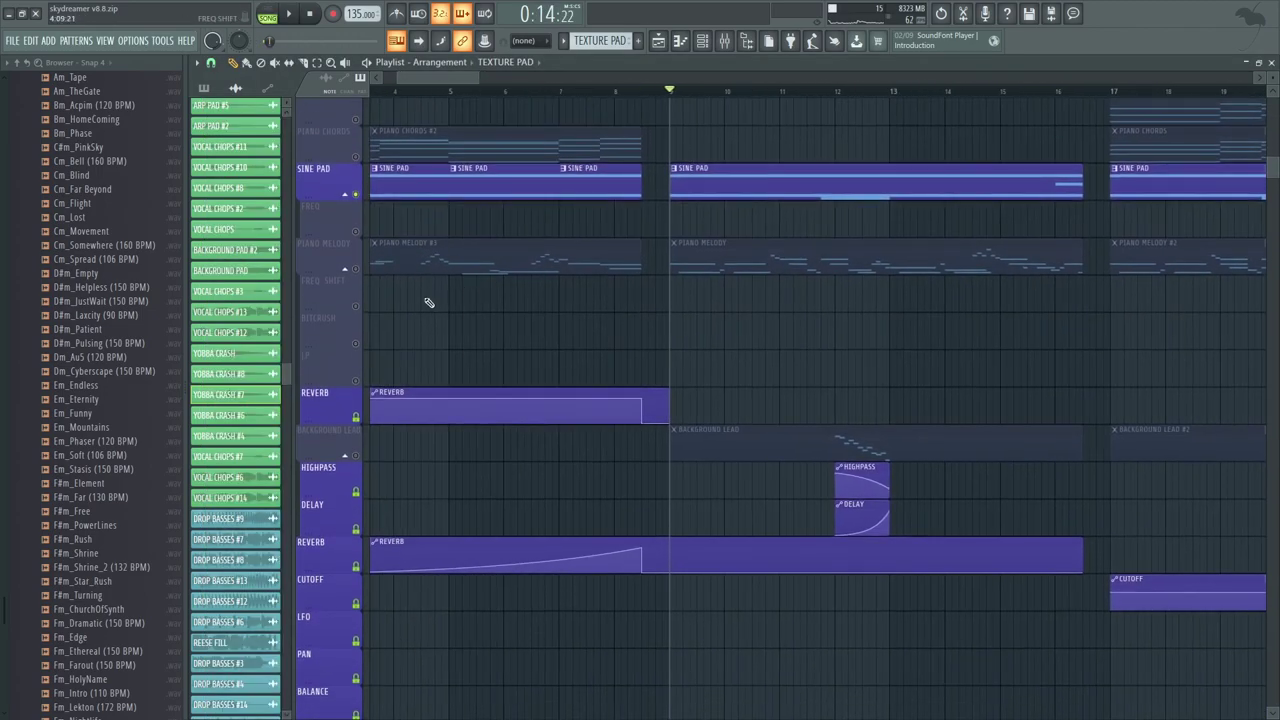
right_click(366, 266)
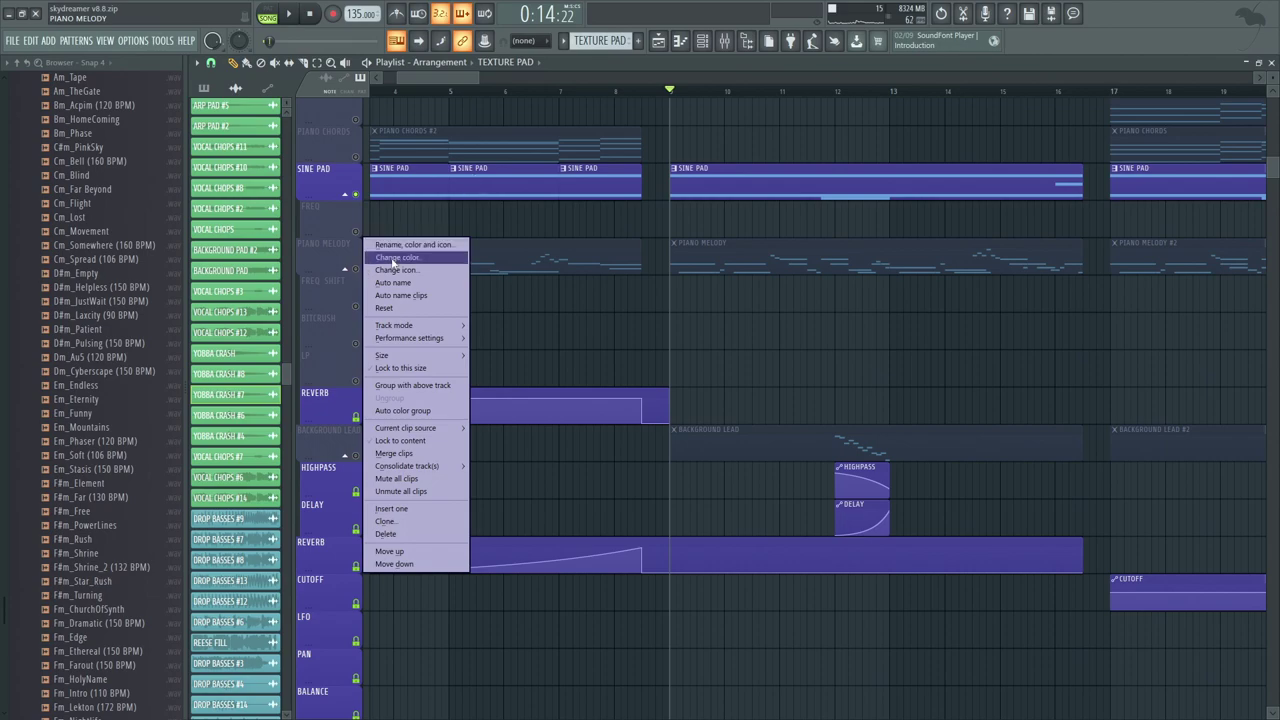
right_click(355, 269)
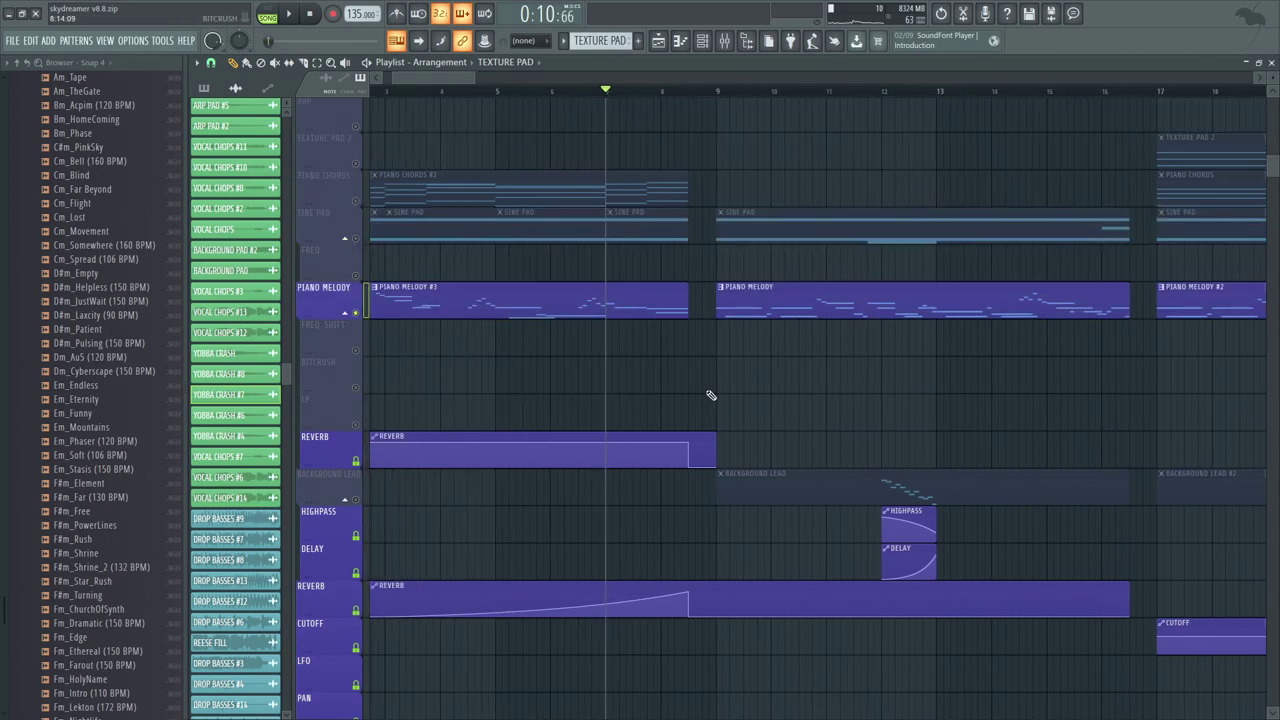
left_click_drag(711, 394, 761, 391)
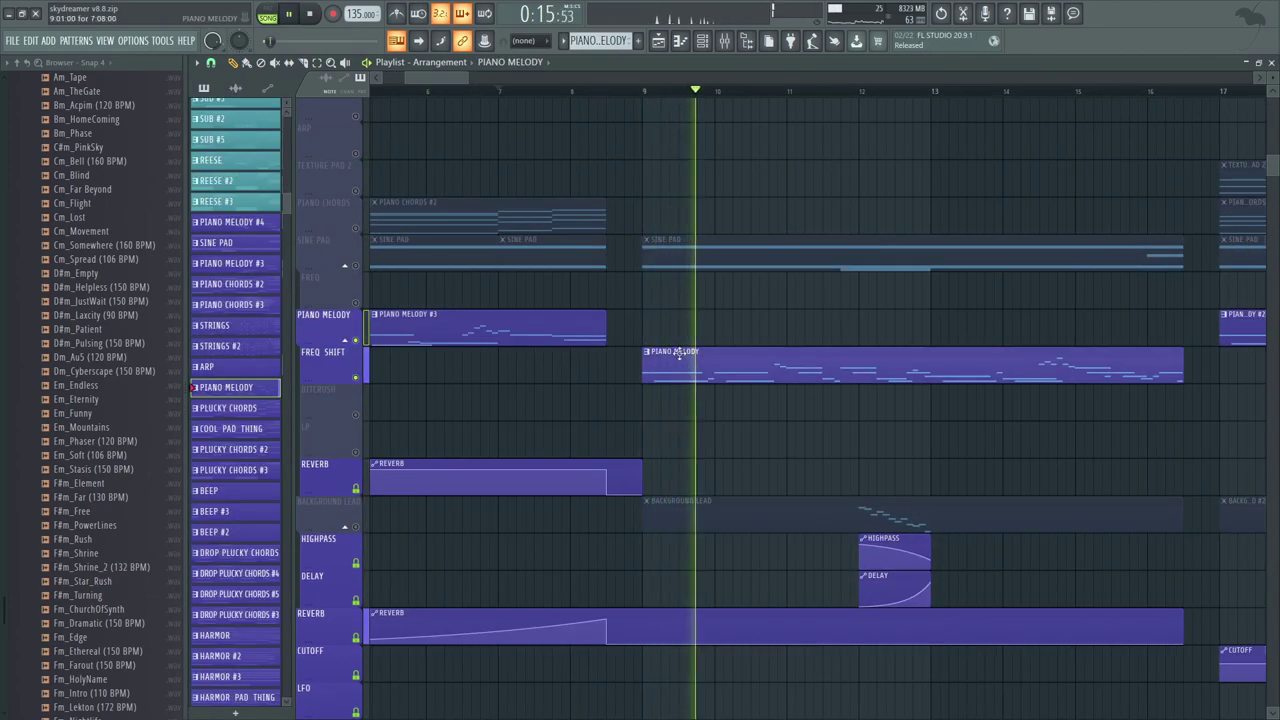
left_click_drag(886, 210, 735, 265)
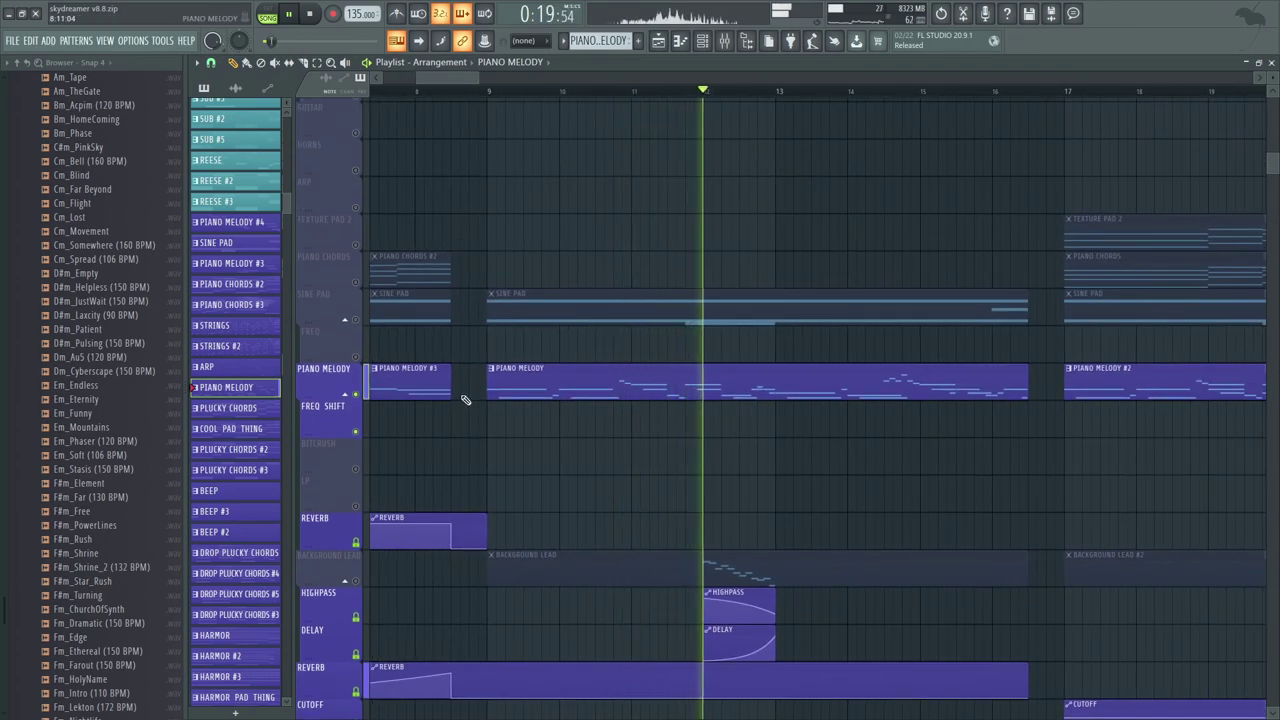
left_click_drag(914, 434, 883, 397)
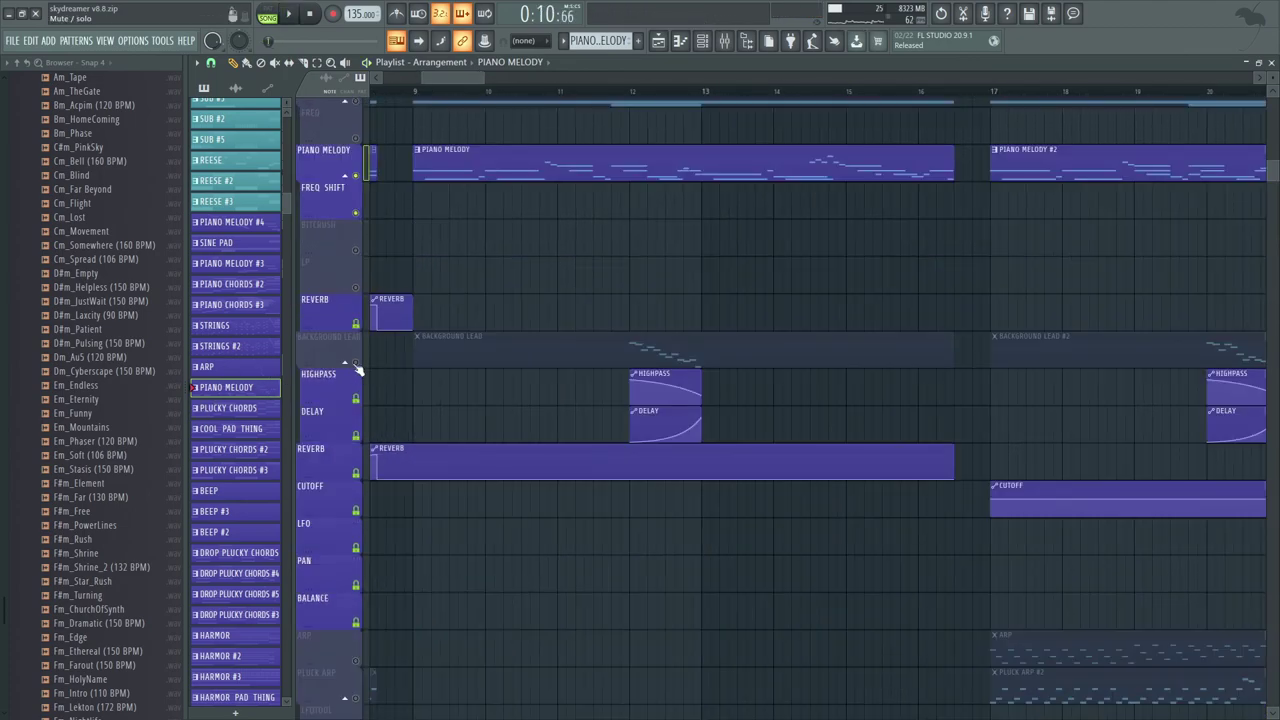
Step: Solo the BACKGROUND LEAD track and play its descending notes from bar 12
left_click(356, 365)
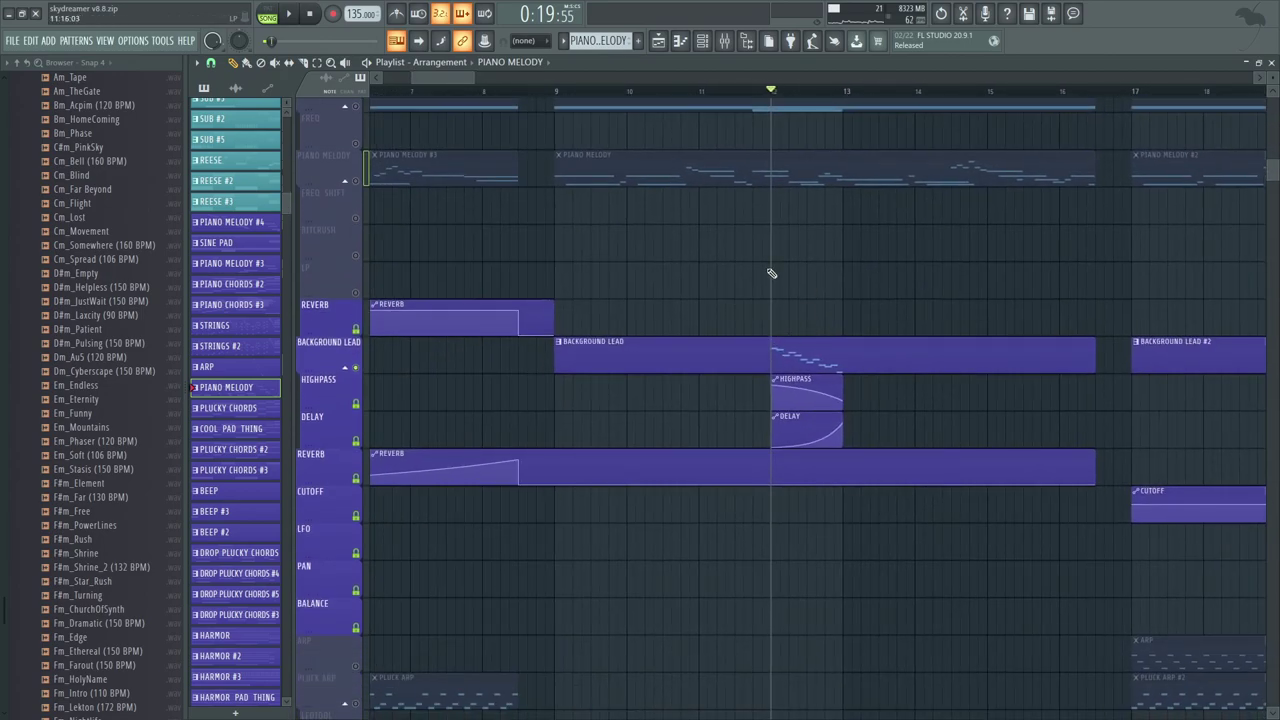
scroll(771, 274, "down", 1)
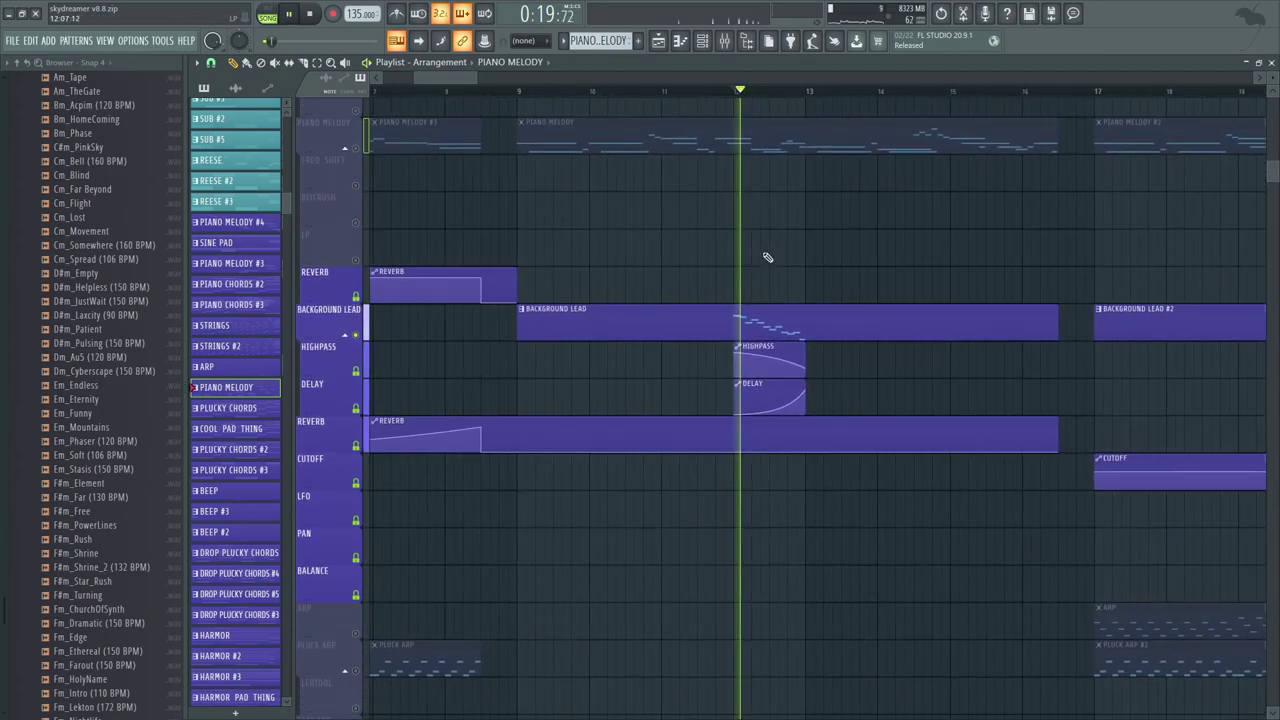
scroll(771, 274, "down", 2)
Step: Look through the mixer's synth tracks for the BACKGROUND LEAD track's effects, and close the mixer
left_click(726, 40)
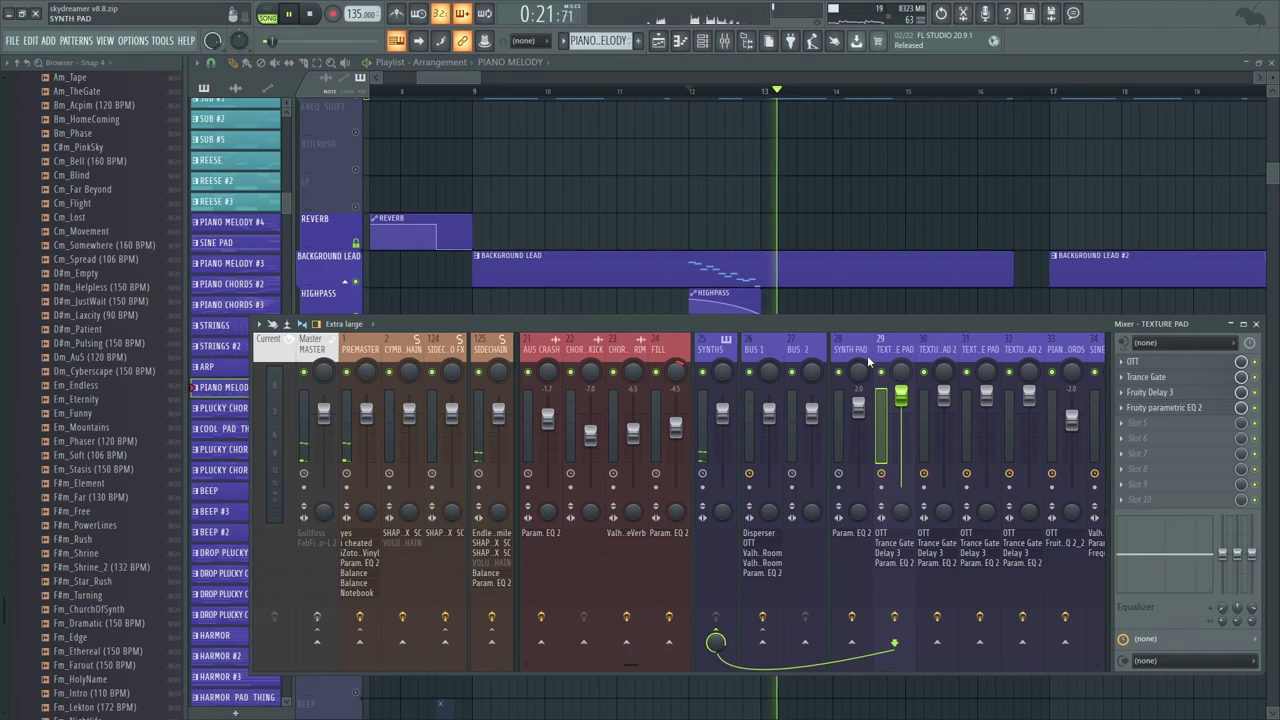
scroll(1037, 336, "down", 15)
scroll(968, 340, "up", 18)
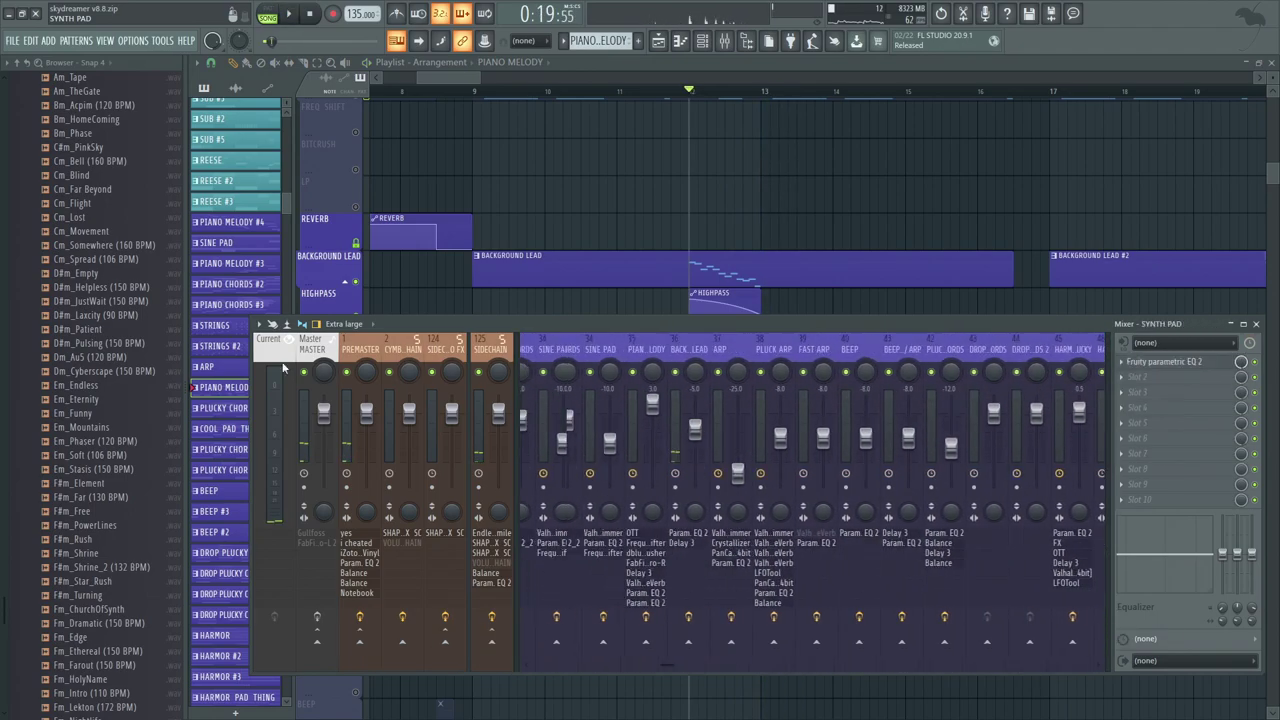
scroll(968, 340, "down", 9)
scroll(968, 340, "down", 1)
left_click(951, 349)
scroll(951, 349, "down", 8)
left_click(725, 346)
key("F9")
Step: Open the BACKGROUND LEAD pattern's notes and audition its Serum #2 instrument from the channel rack
scroll(735, 270, "down", 1)
double_click(740, 226)
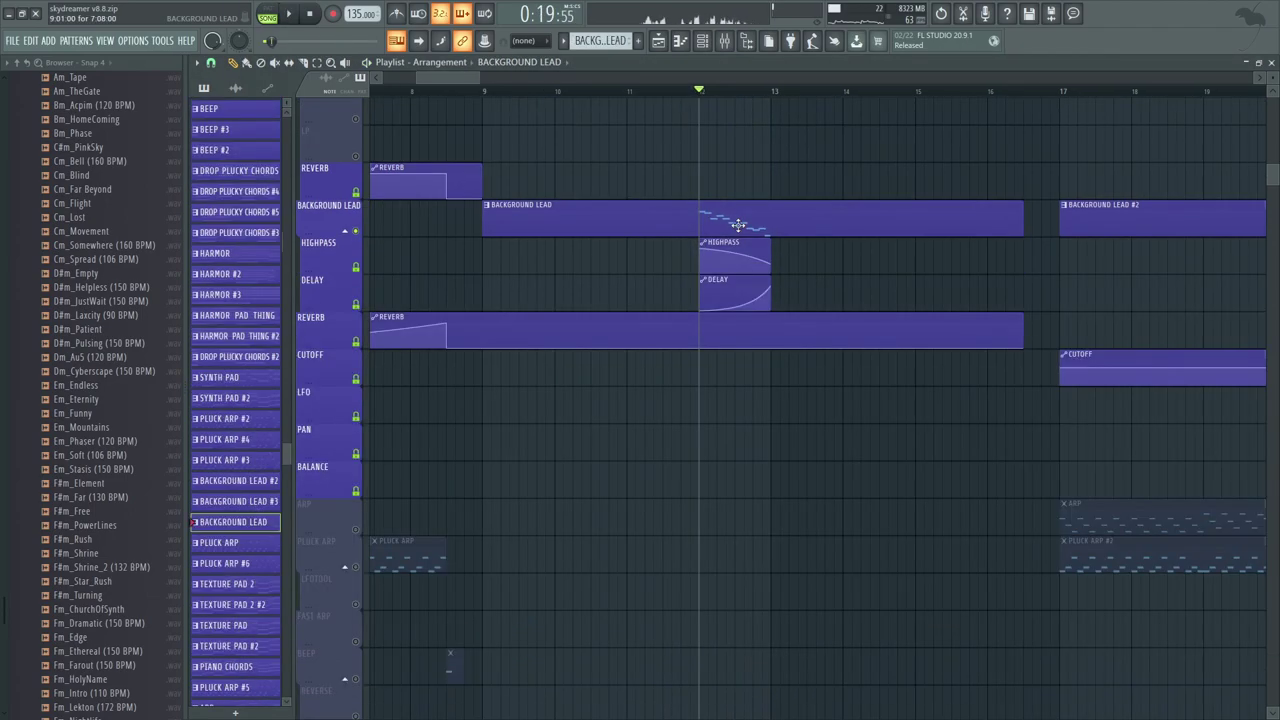
left_click(423, 103)
scroll(437, 271, "down", 9)
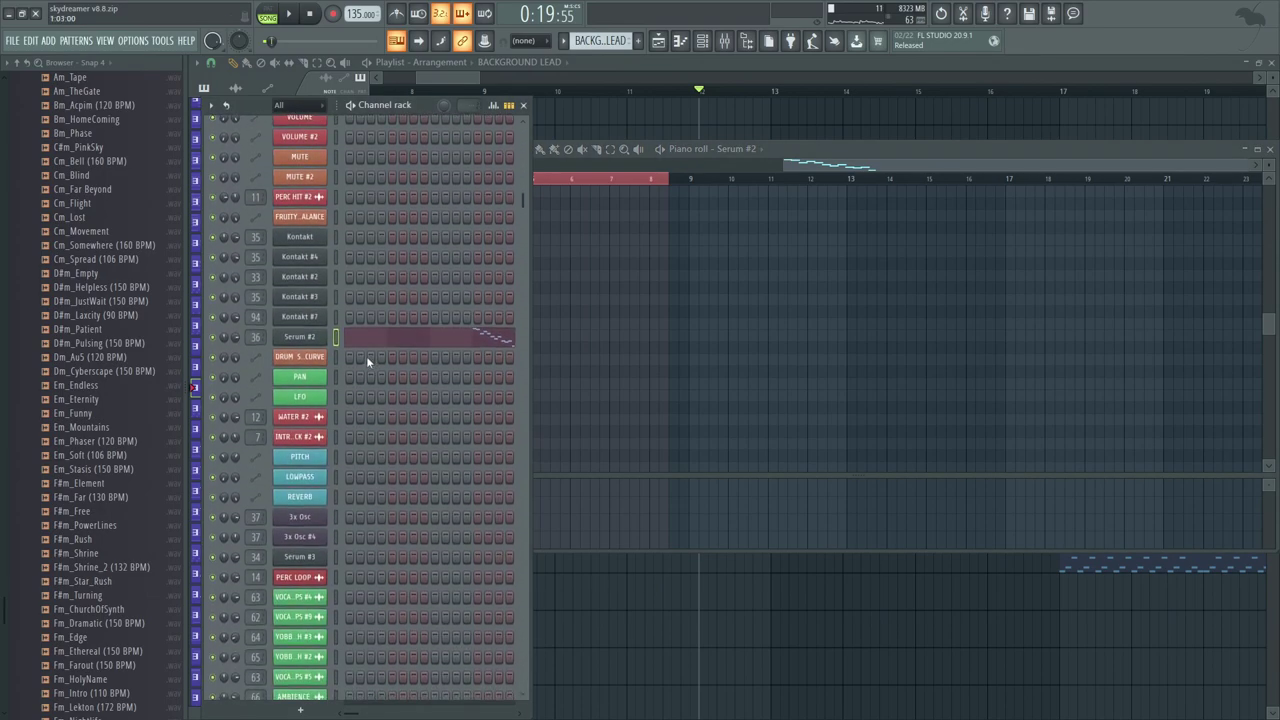
left_click(300, 338)
left_click_drag(688, 124, 818, 114)
left_click_drag(700, 114, 689, 107)
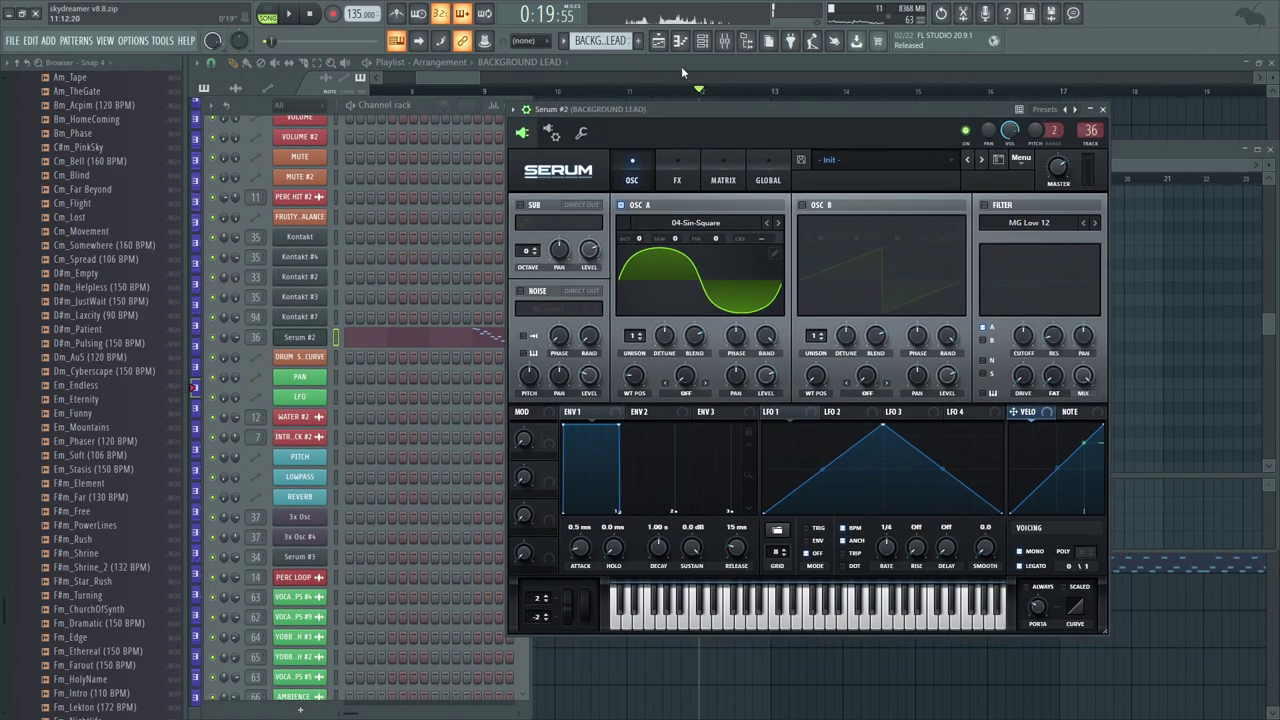
Step: Return to the playlist, solo the REESE bass track, and play its clip from bar 9
key("F5")
scroll(703, 377, "down", 2)
scroll(720, 430, "up", 3)
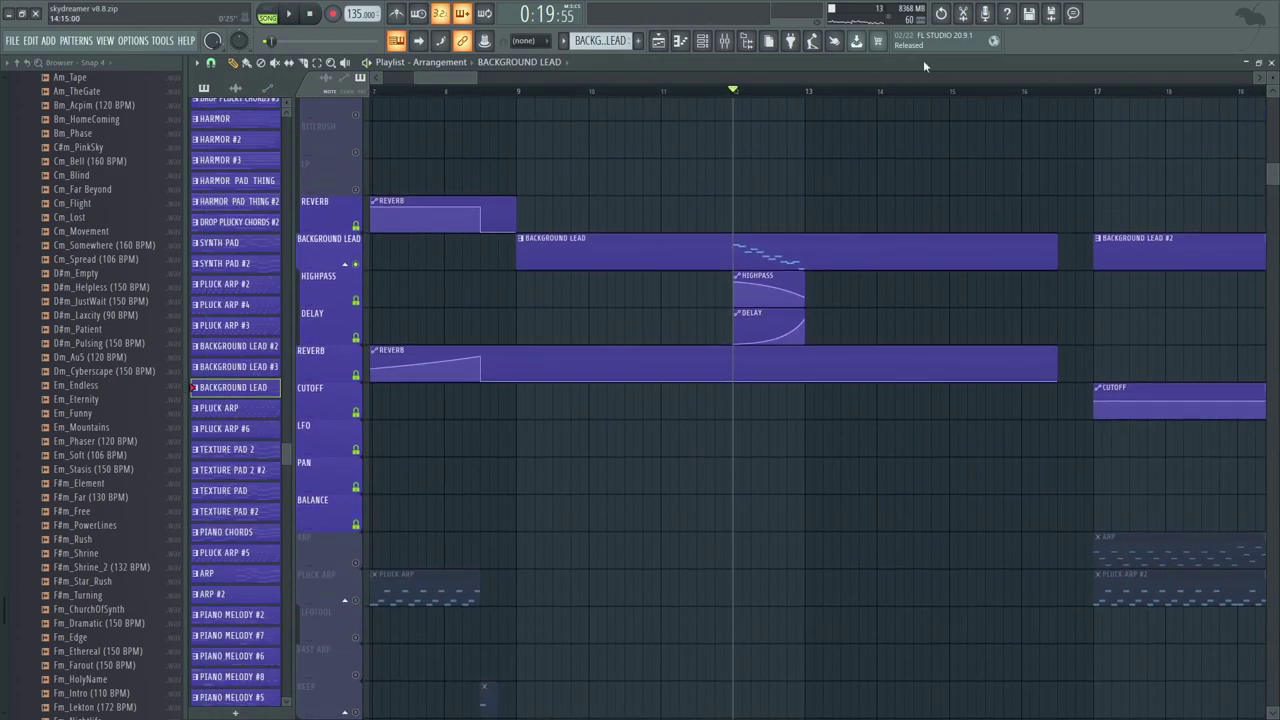
scroll(779, 347, "down", 5)
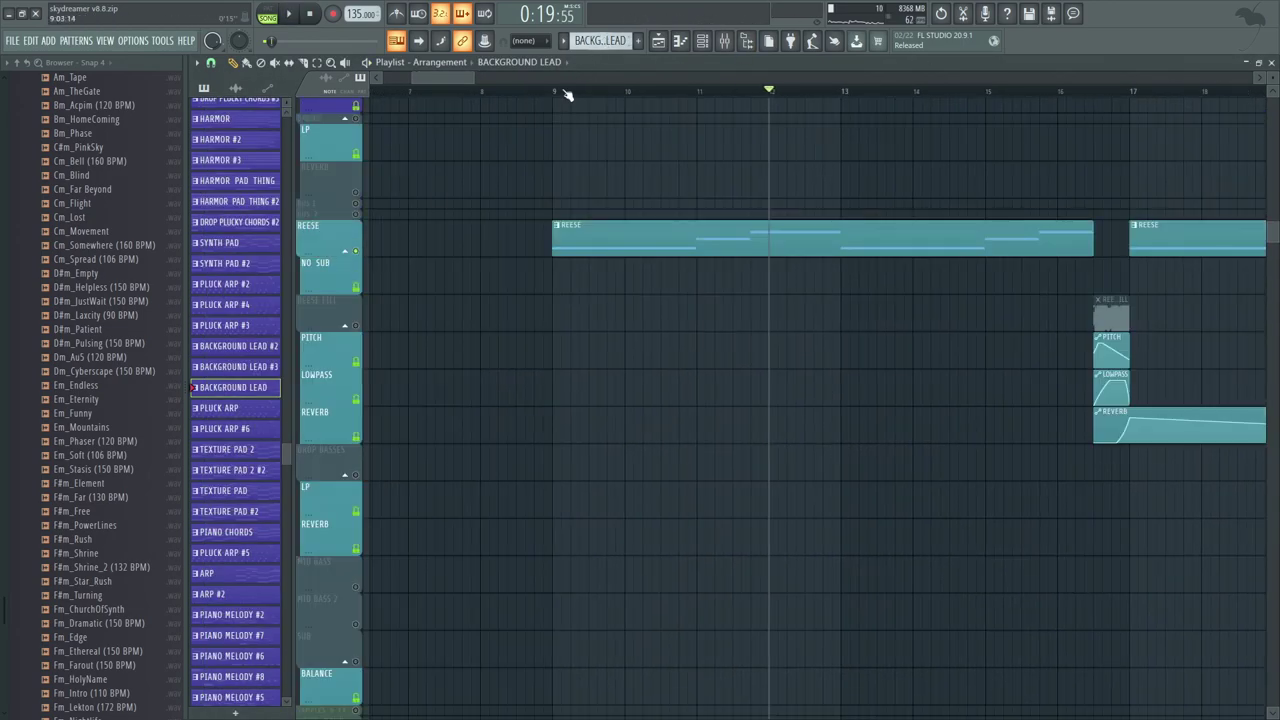
key("space")
Step: Open the REESE pattern's Serum instrument and examine its oscillator and FX pages during playback
double_click(670, 239)
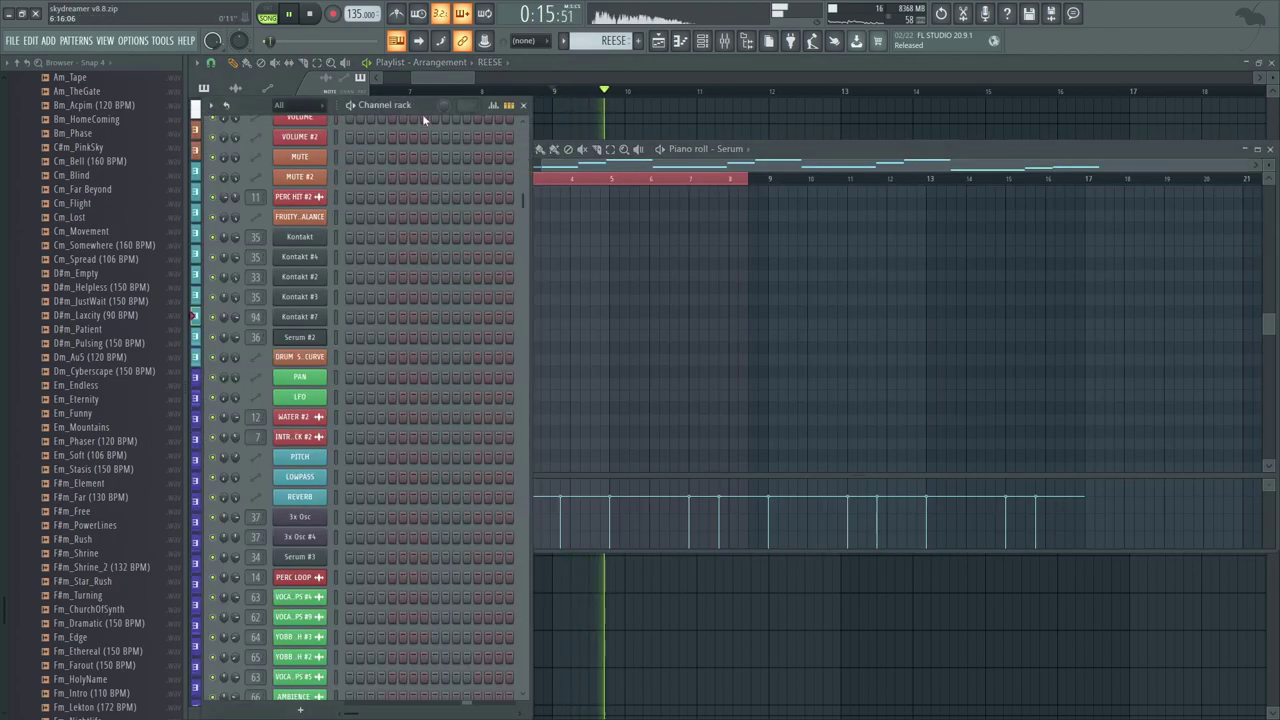
scroll(437, 303, "up", 3)
left_click(303, 460)
left_click_drag(566, 98, 819, 139)
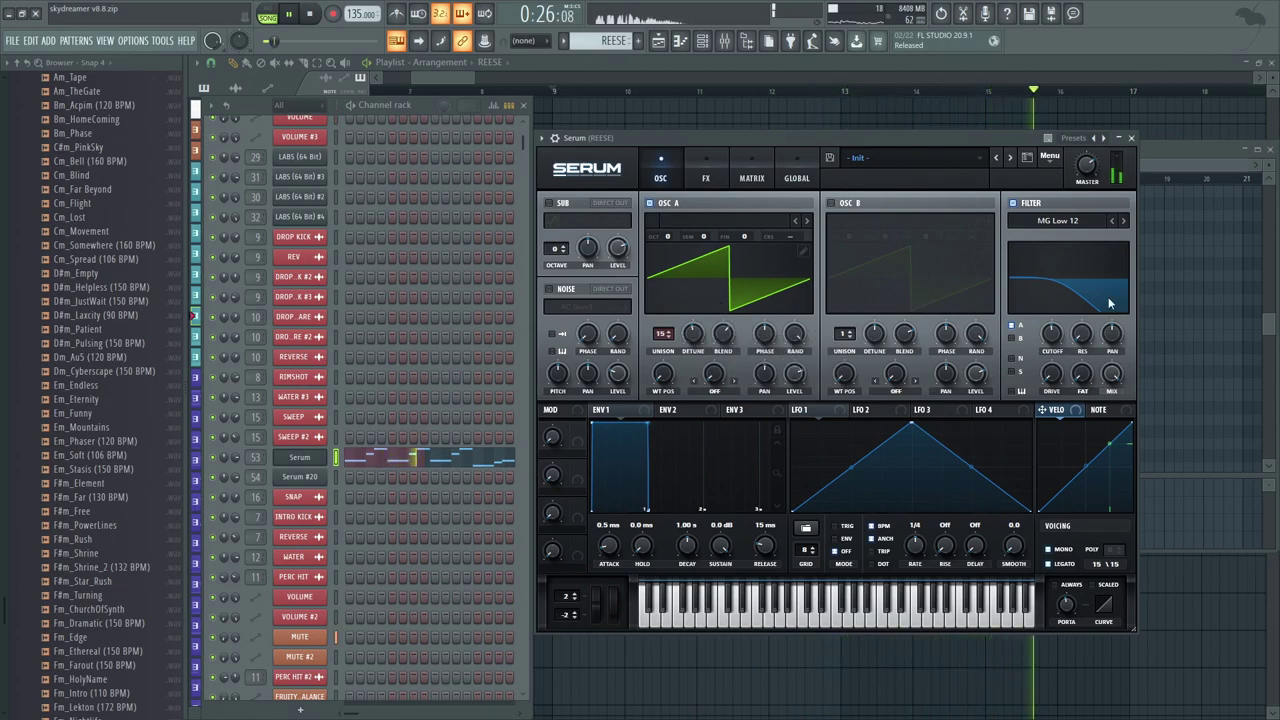
left_click(706, 177)
left_click(662, 176)
Step: Show the REESE track's effects in the mixer, inspecting Trance Gate and FabFilter Pro-Q 3
left_click(725, 41)
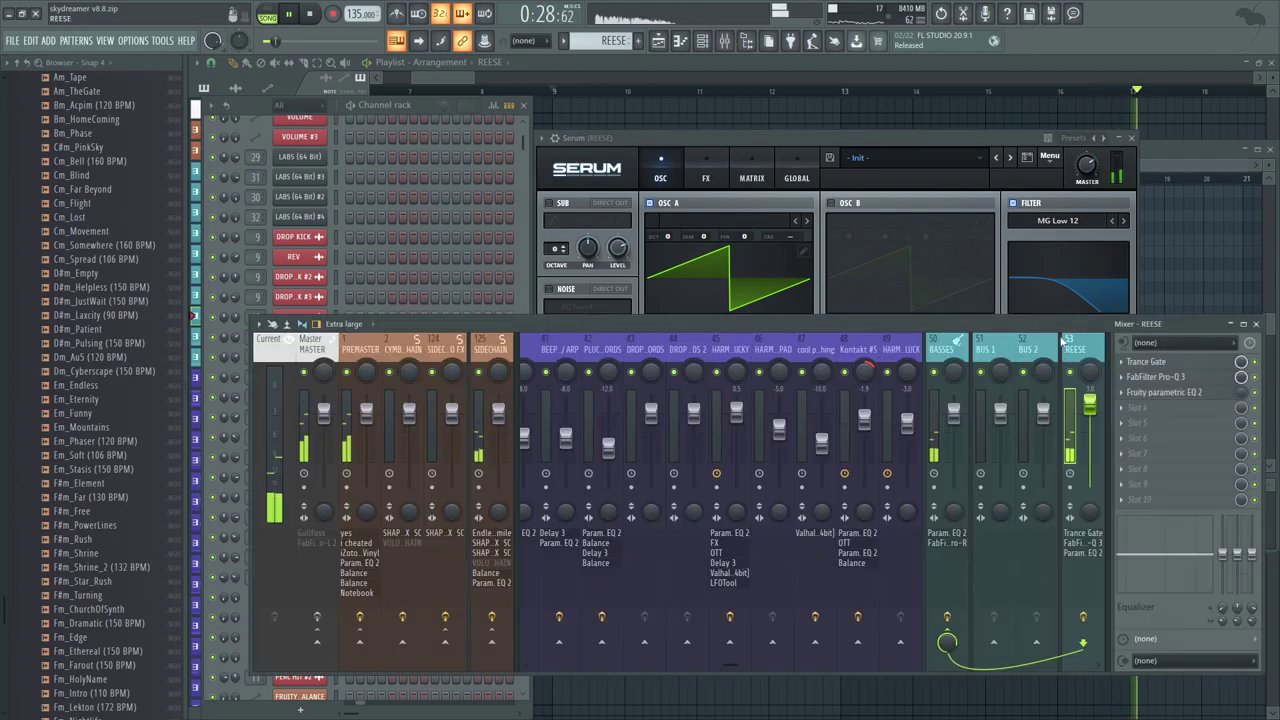
left_click(1150, 363)
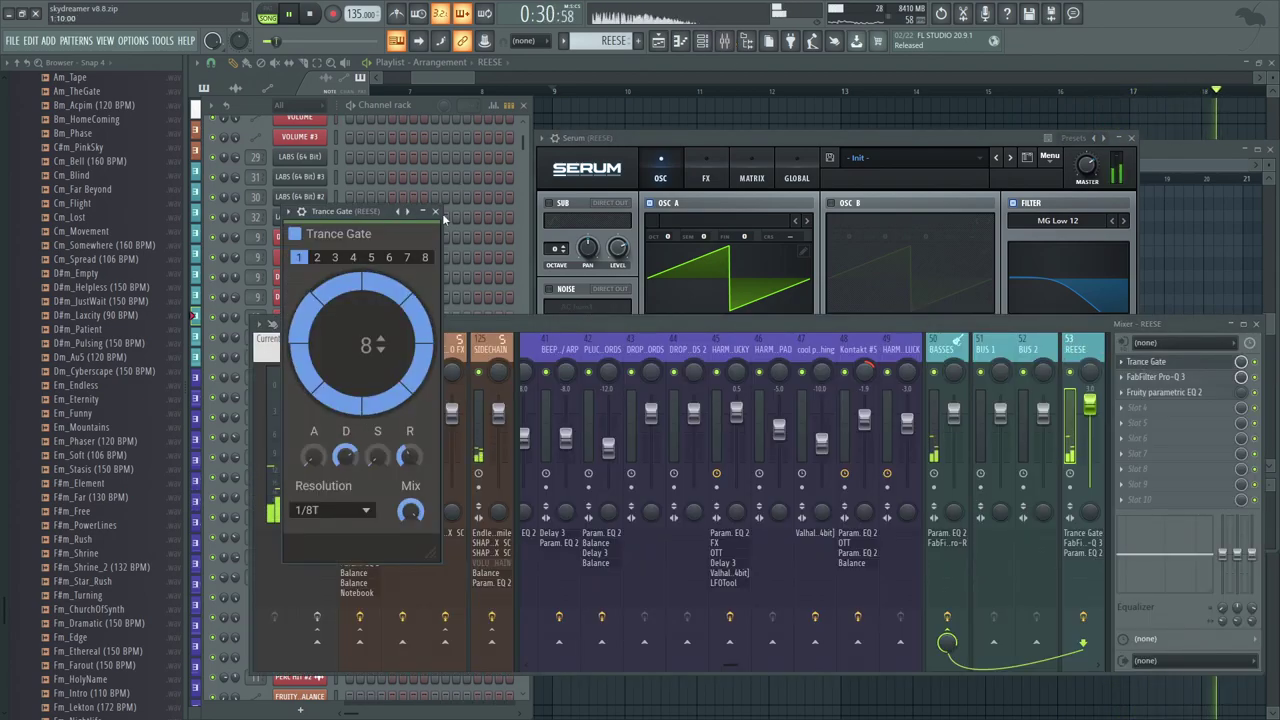
left_click(435, 211)
left_click(1155, 377)
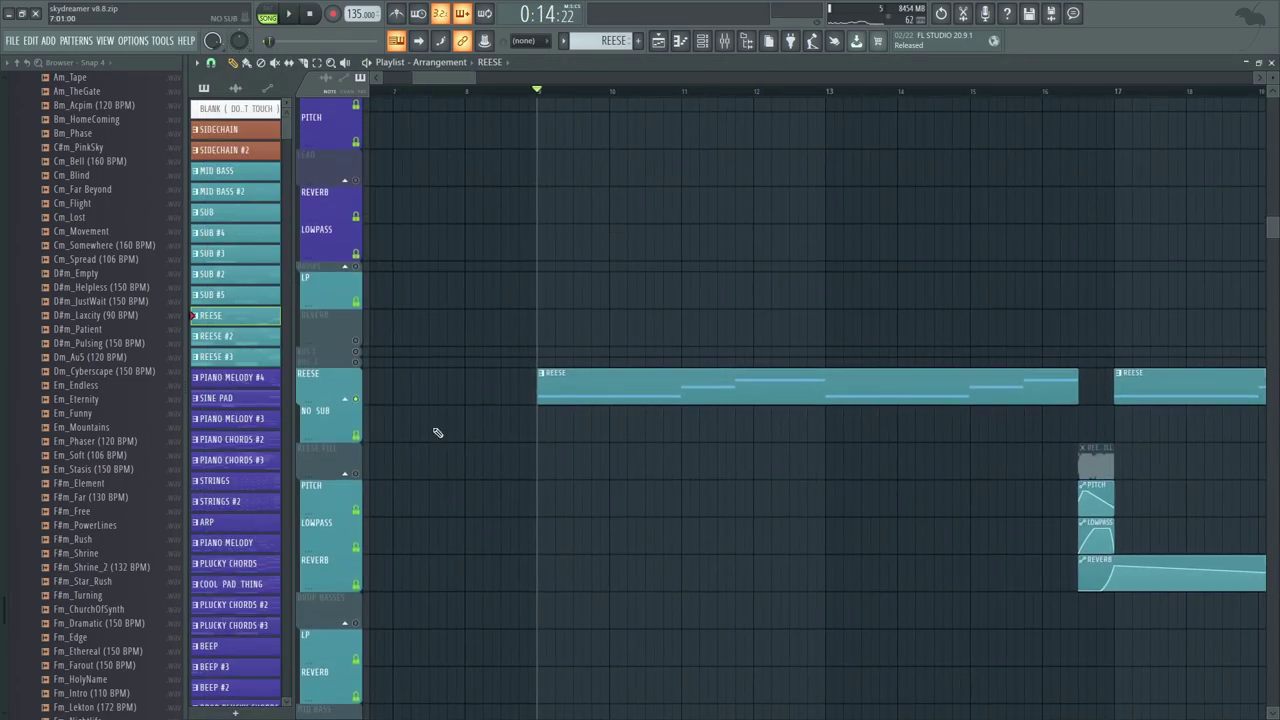
Step: Solo the BACKGROUND PAD track with its VOLUME lane, play it from bar 9, and open its audio clip
key("space")
left_click_drag(658, 298, 631, 436)
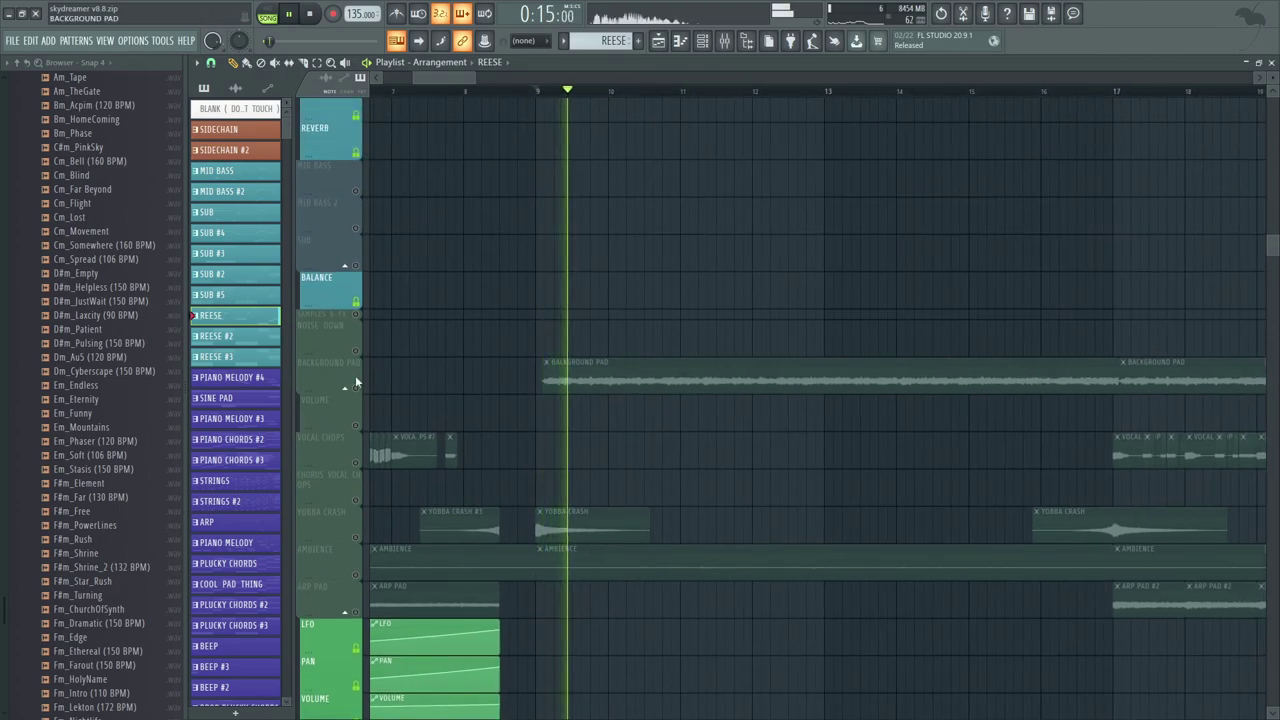
key("space")
left_click(355, 388)
left_click(355, 426)
key("space")
double_click(627, 383)
key("space")
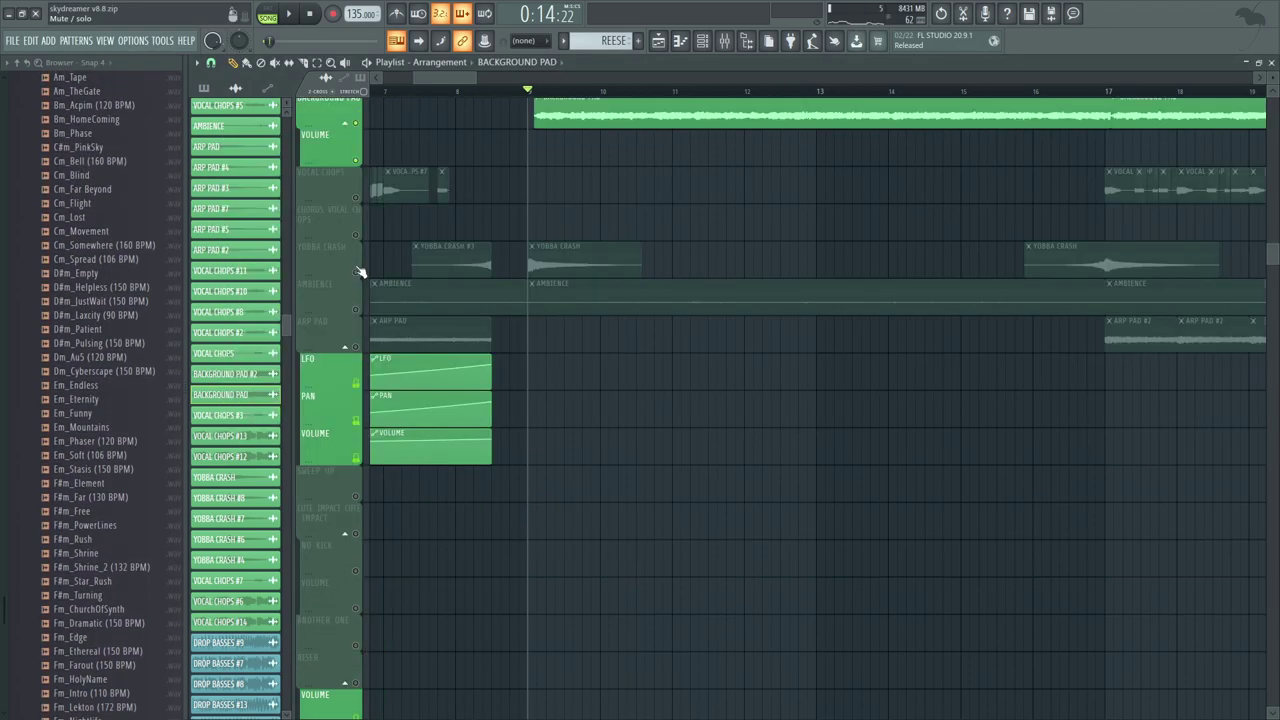
Step: Solo the YOBBA CRASH track and play its clip at bar 9
left_click(360, 272)
scroll(700, 230, "left", 3)
double_click(749, 243)
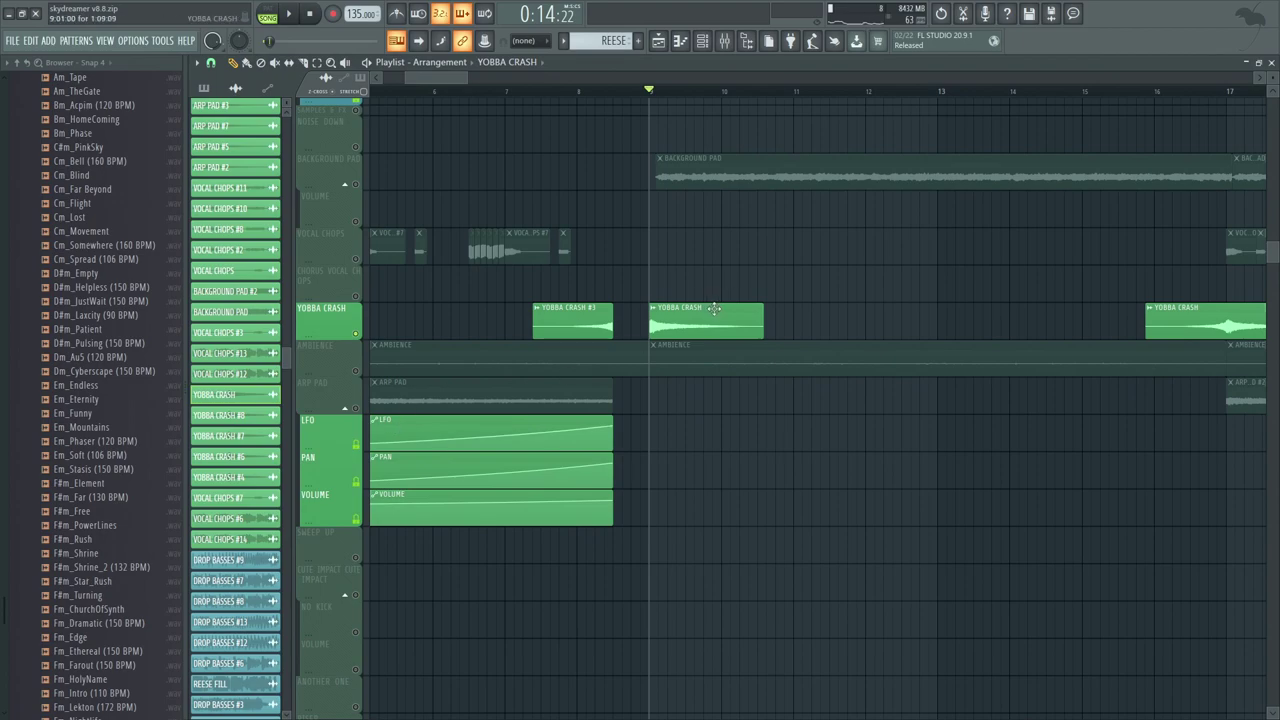
double_click(714, 309)
key("space")
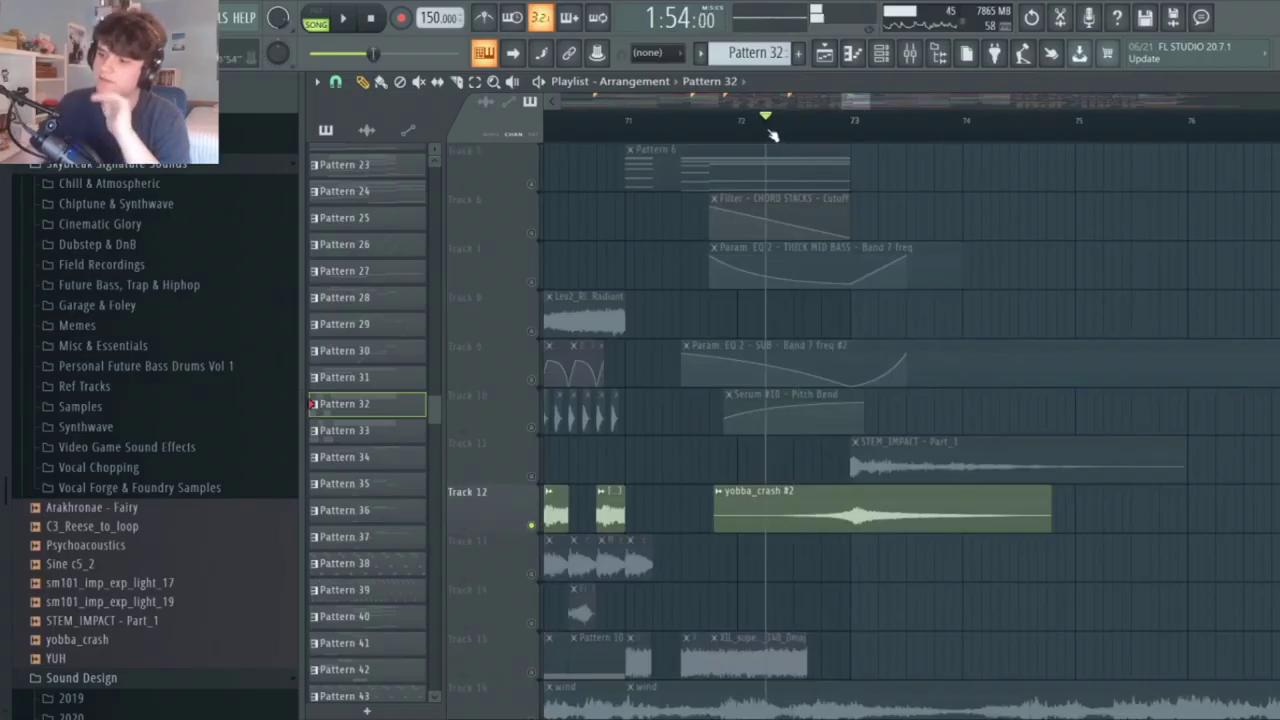
Step: Replay the yobba_crash #2 clip in the 150 BPM project, and open the YOBBA CRASH clip's sample settings in skydreamer
left_click_drag(769, 131, 763, 131)
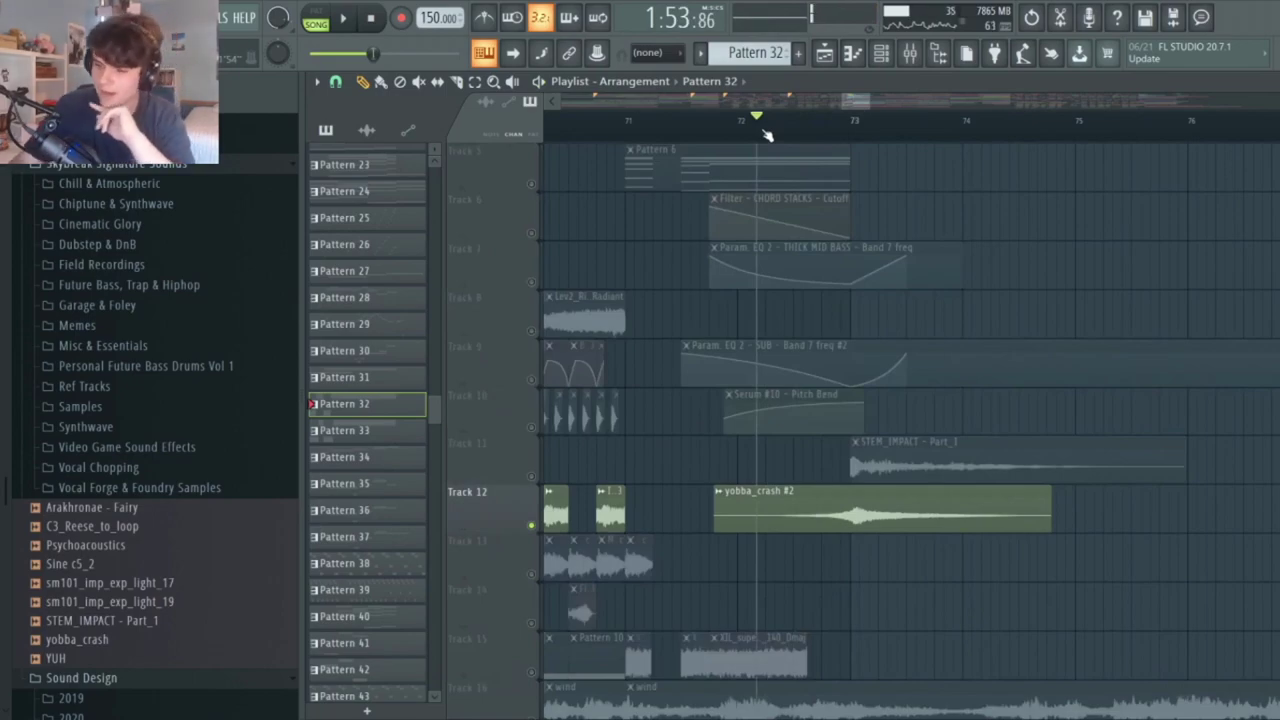
key("space")
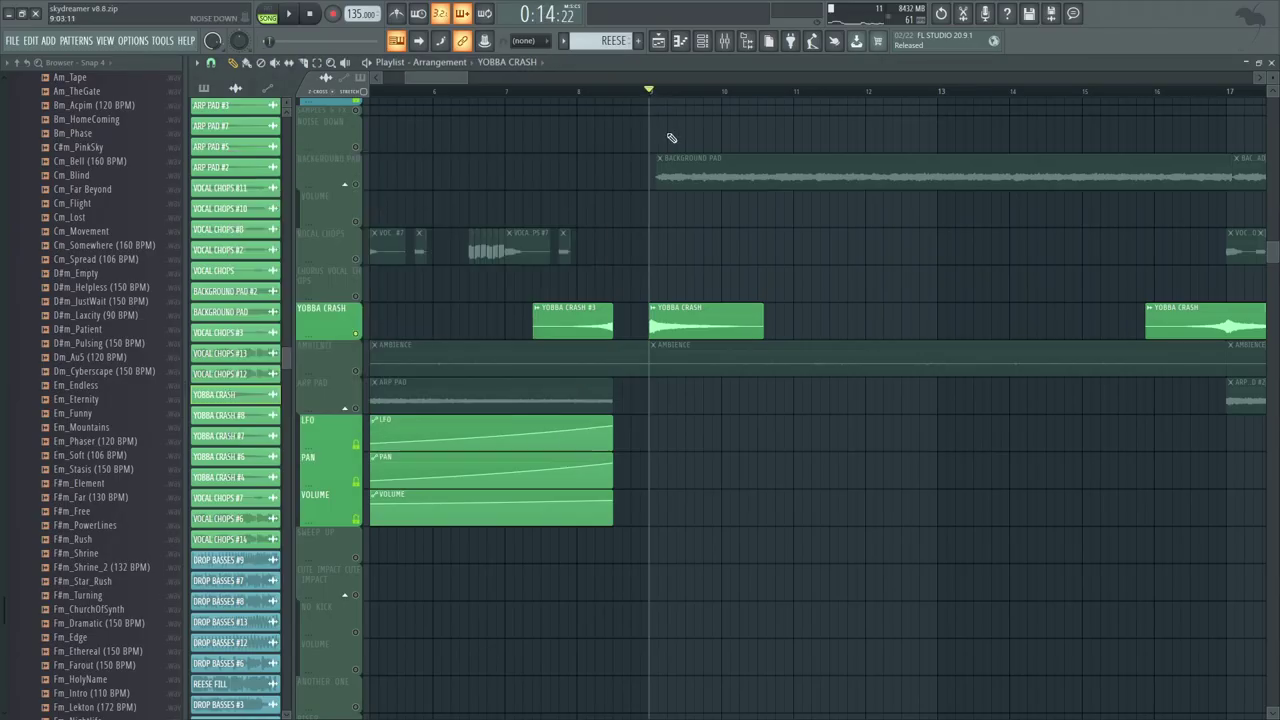
double_click(678, 309)
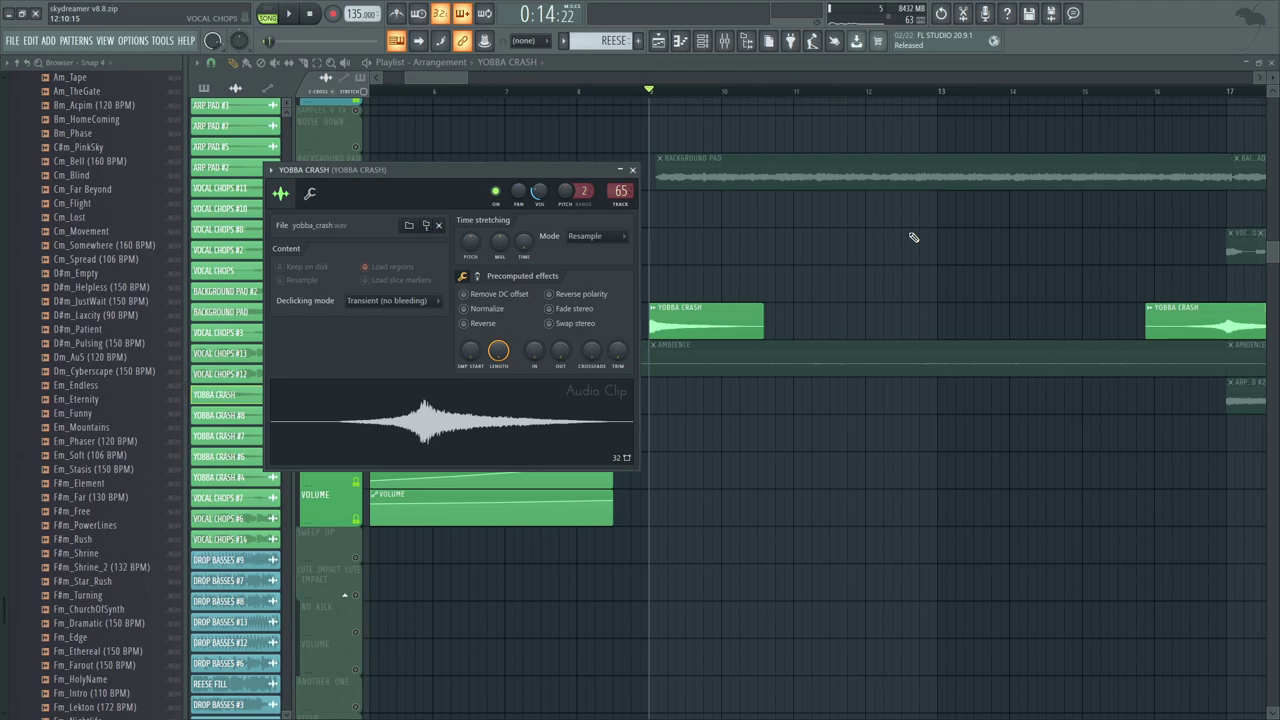
left_click_drag(779, 229, 686, 242)
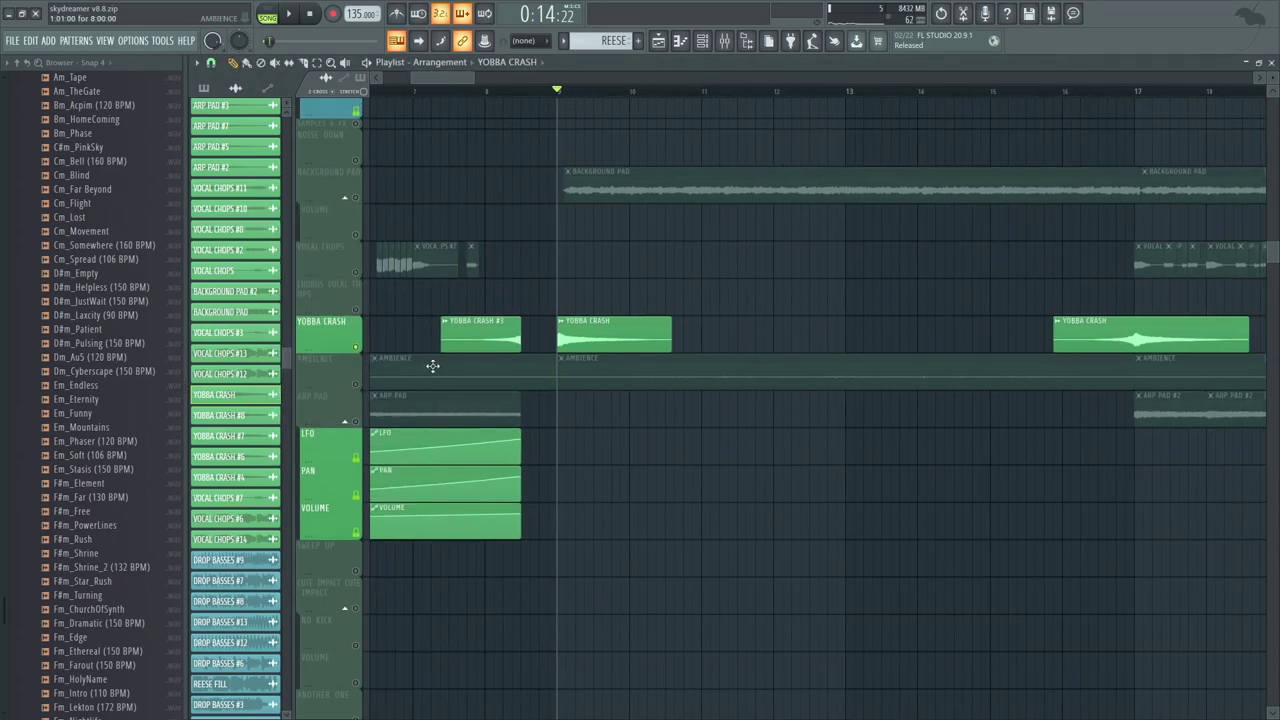
Step: Solo the AMBIENCE track and open its audio clip's sample settings
right_click(357, 348)
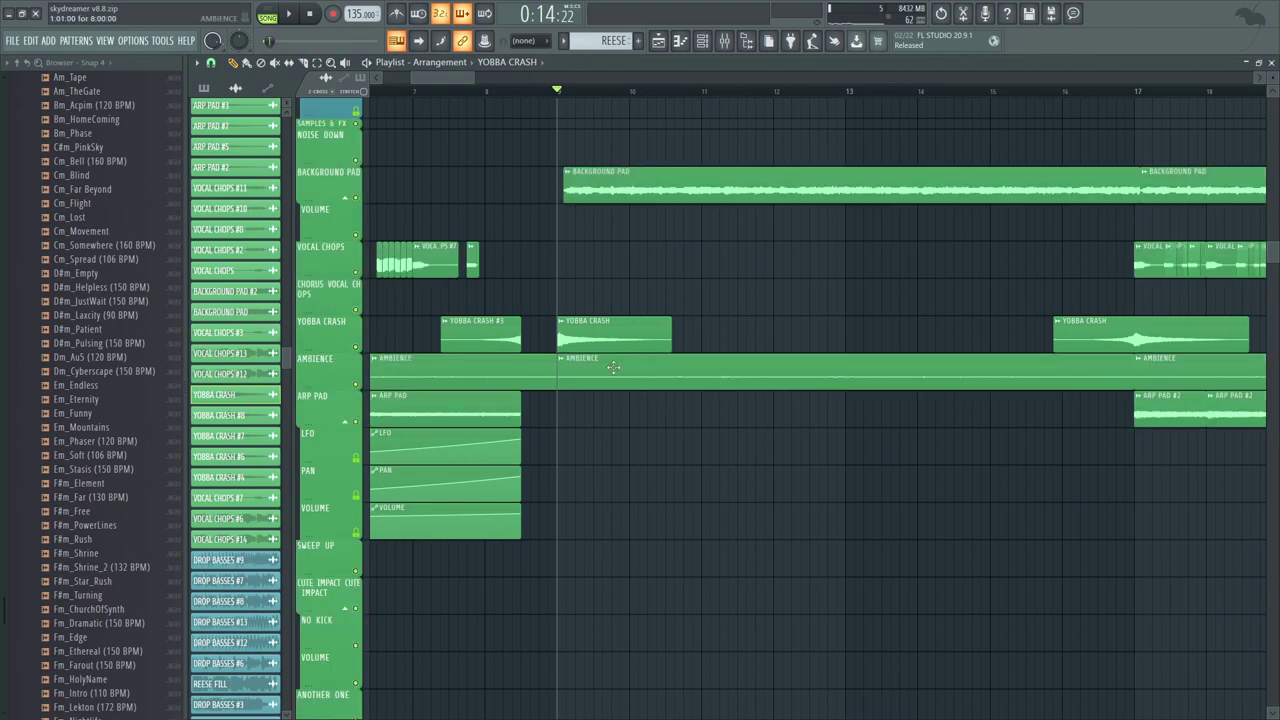
double_click(618, 343)
left_click_drag(684, 303, 702, 299)
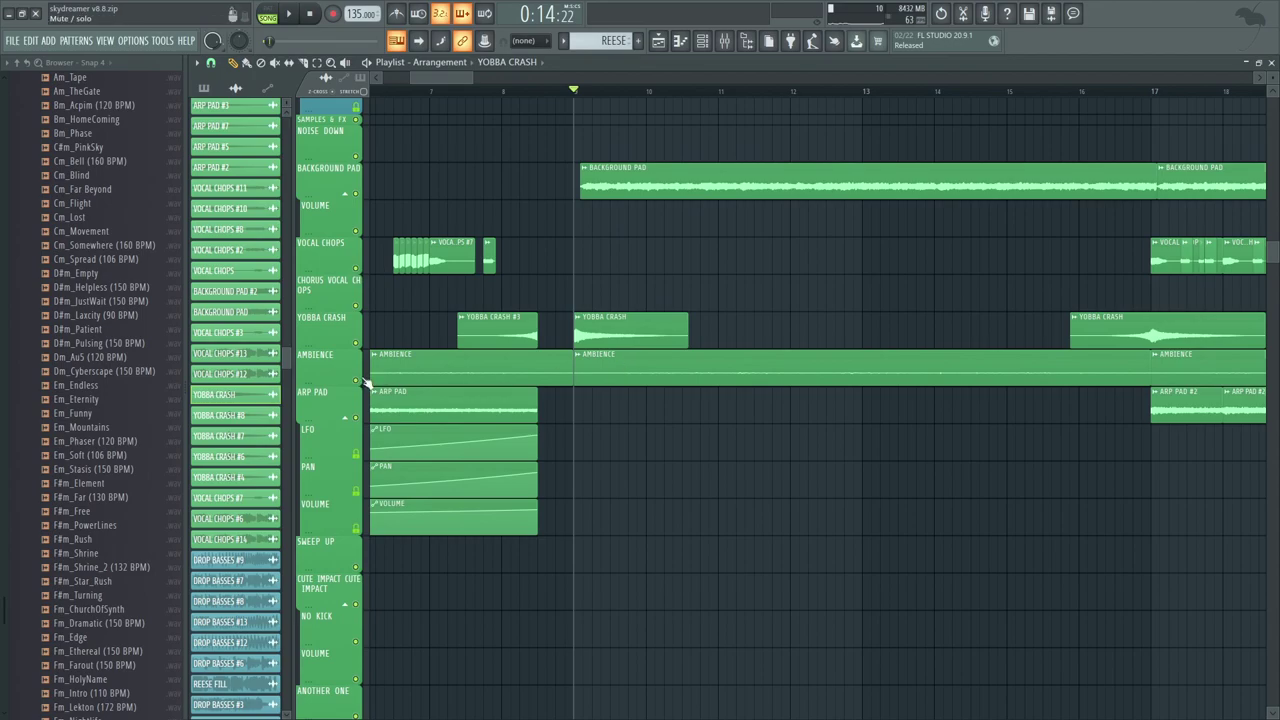
right_click(364, 381)
double_click(400, 368)
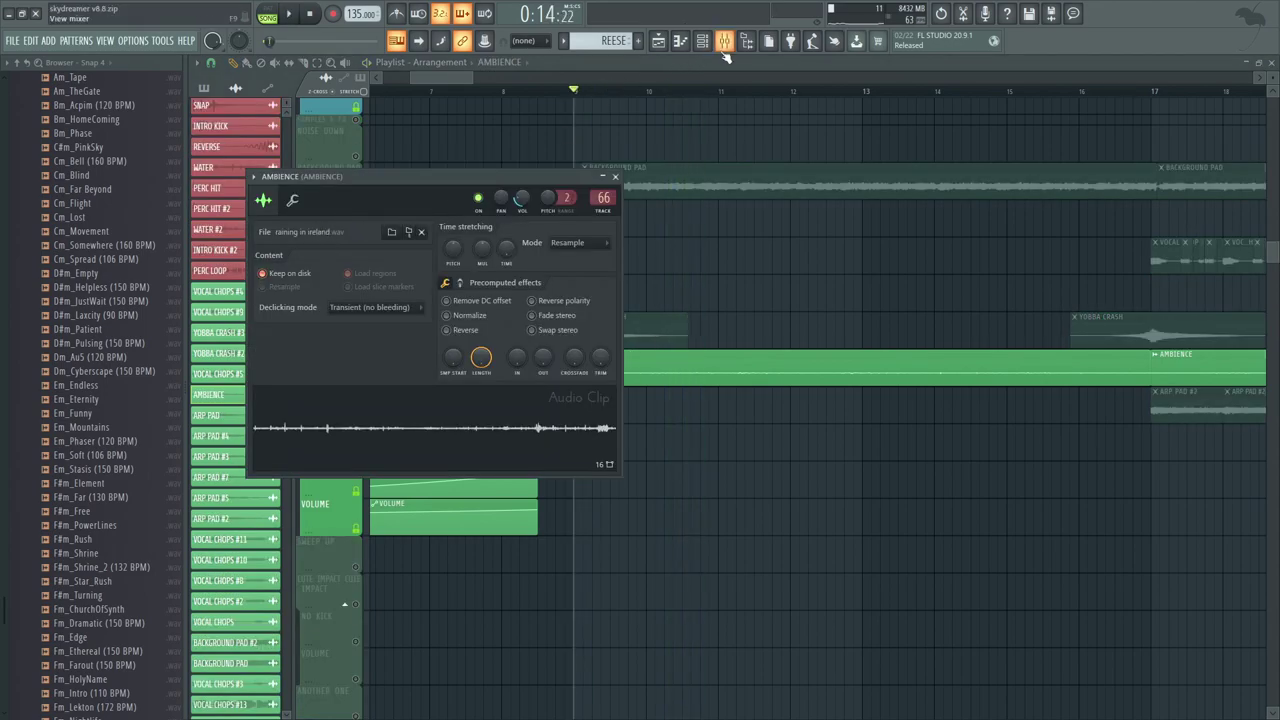
Step: Show the AMBIENCE track in the mixer, play it from bar 9, and turn on Normalize for its raining in ireland.wav sample
left_click(725, 54)
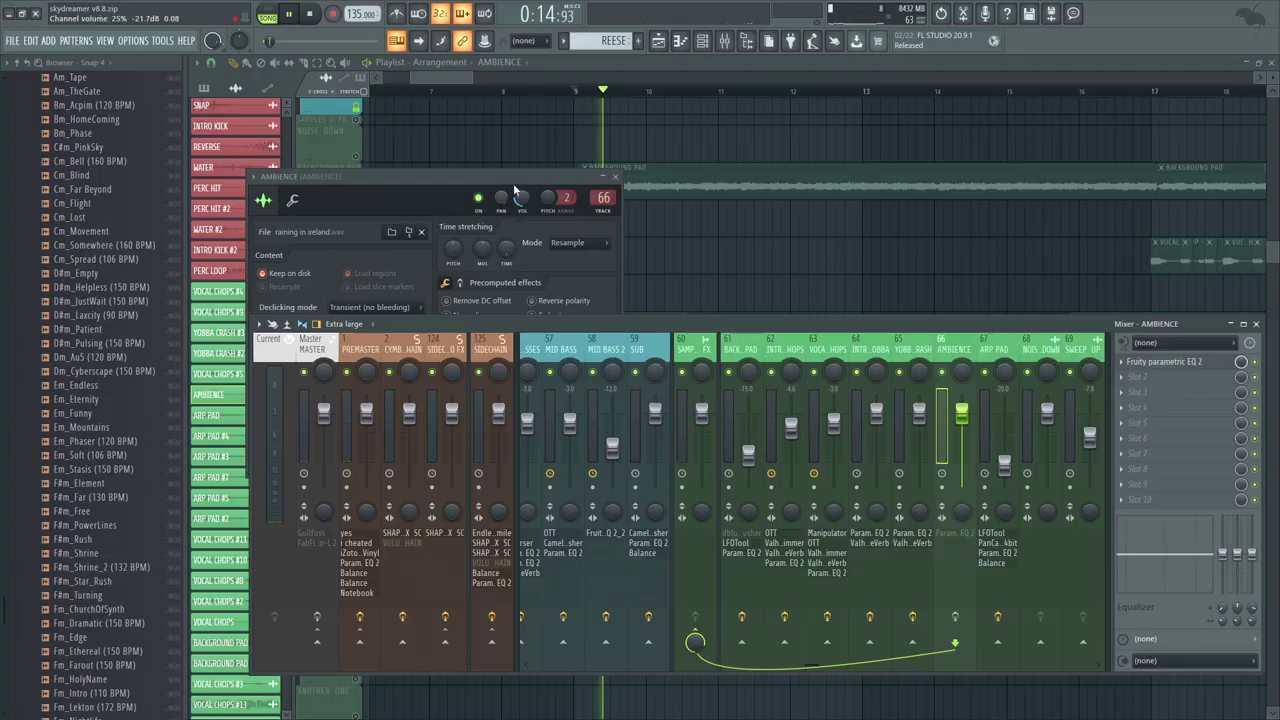
left_click(502, 268)
left_click(476, 318)
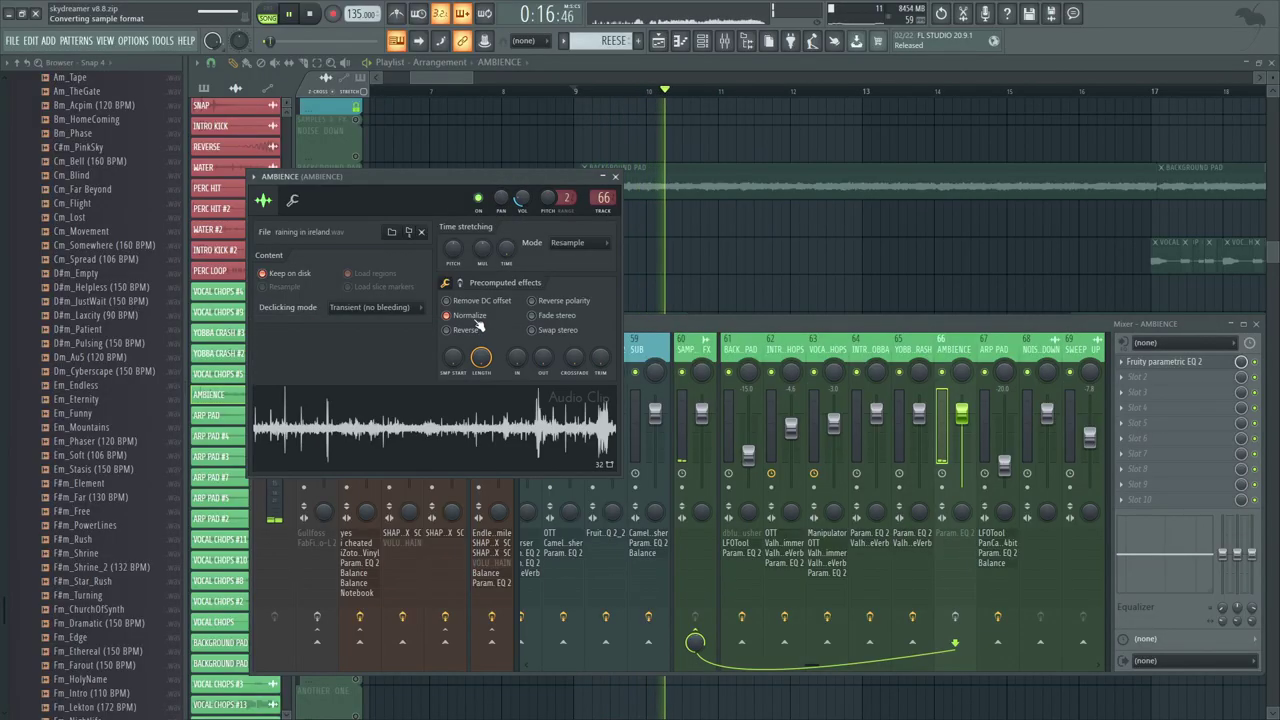
Step: Turn off Normalize for the AMBIENCE sample, return to the synth tracks in the playlist, and place the playhead at bar 17
left_click(471, 316)
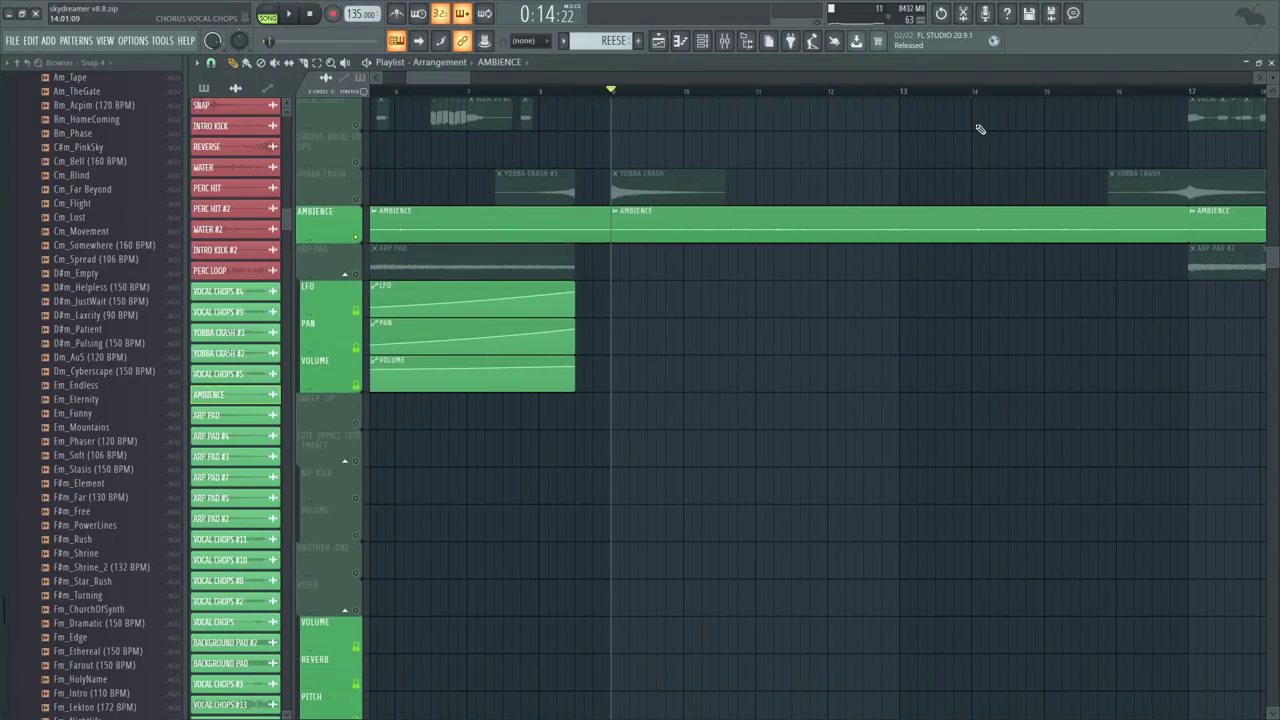
scroll(714, 459, "down", 10)
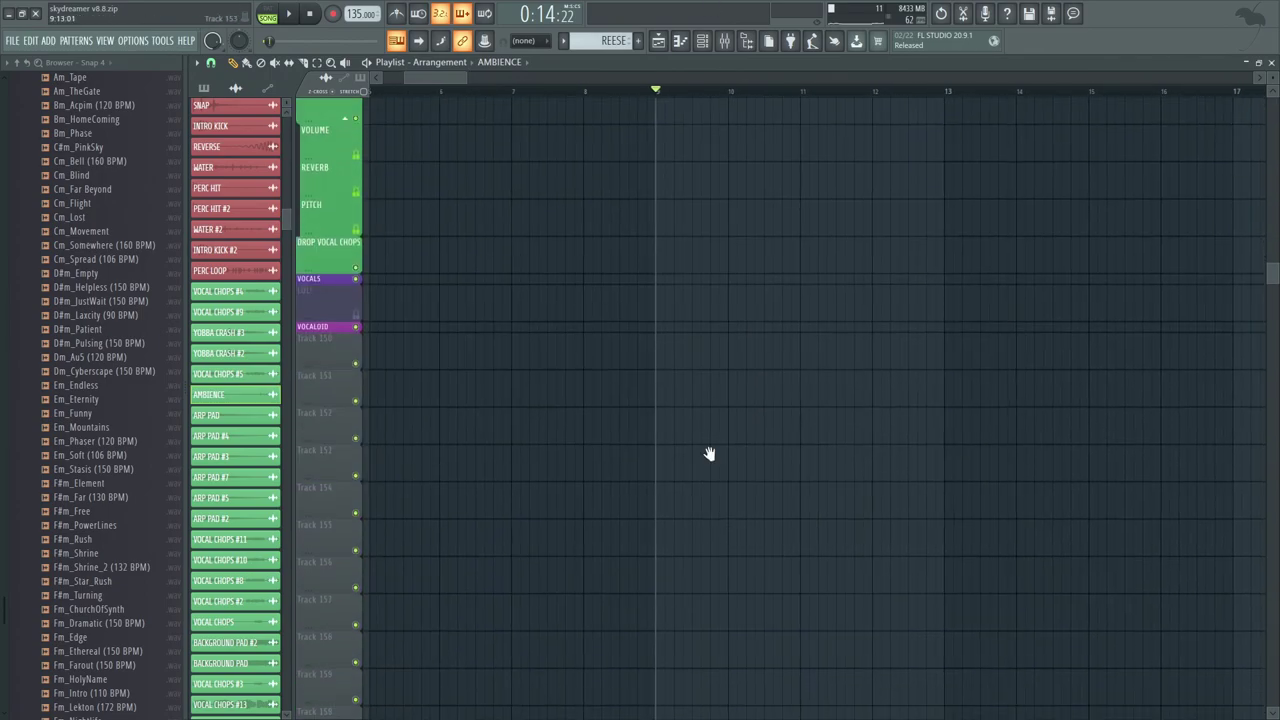
scroll(714, 459, "up", 10)
mouse_move(520, 208)
left_mouse_down()
mouse_move(597, 314)
mouse_move(591, 554)
mouse_move(500, 660)
left_mouse_up()
left_click(758, 91)
left_click(783, 91)
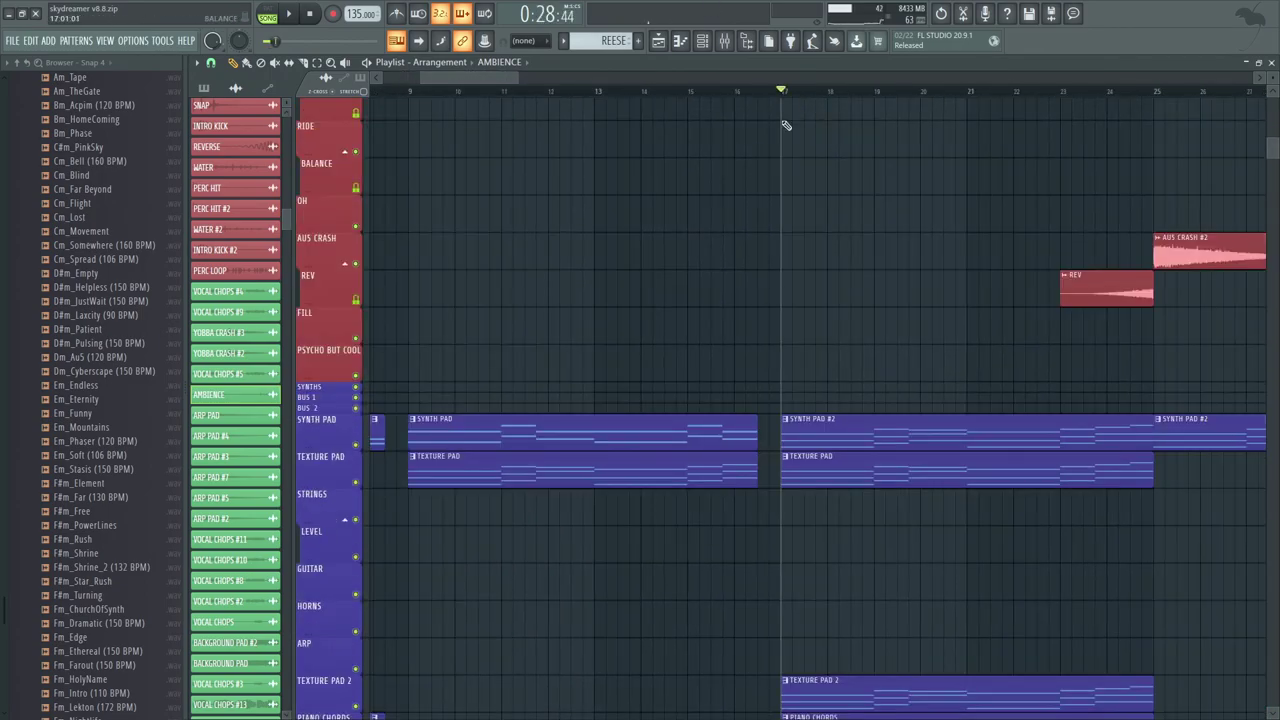
Step: Solo the SYNTH PAD track, enable TEXTURE PAD alongside it, and place the playhead at bar 9
scroll(775, 200, "down", 3)
right_click(357, 332)
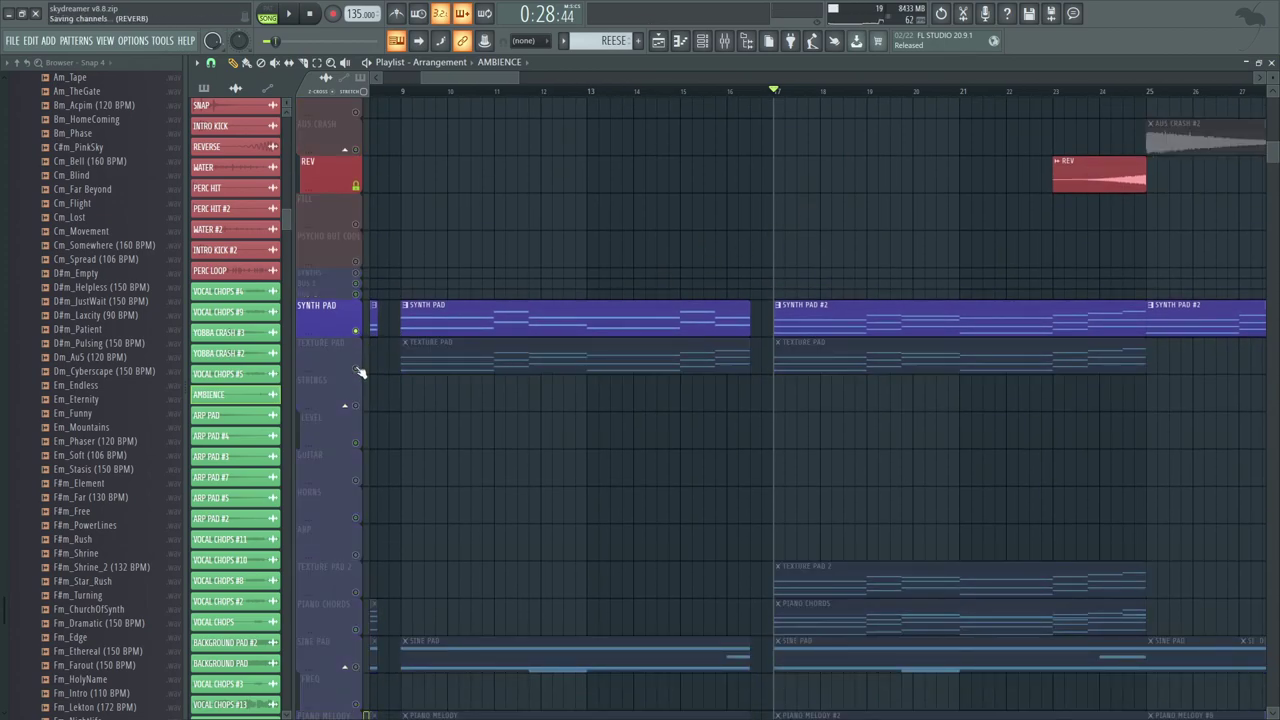
left_click(356, 368)
left_click(403, 92)
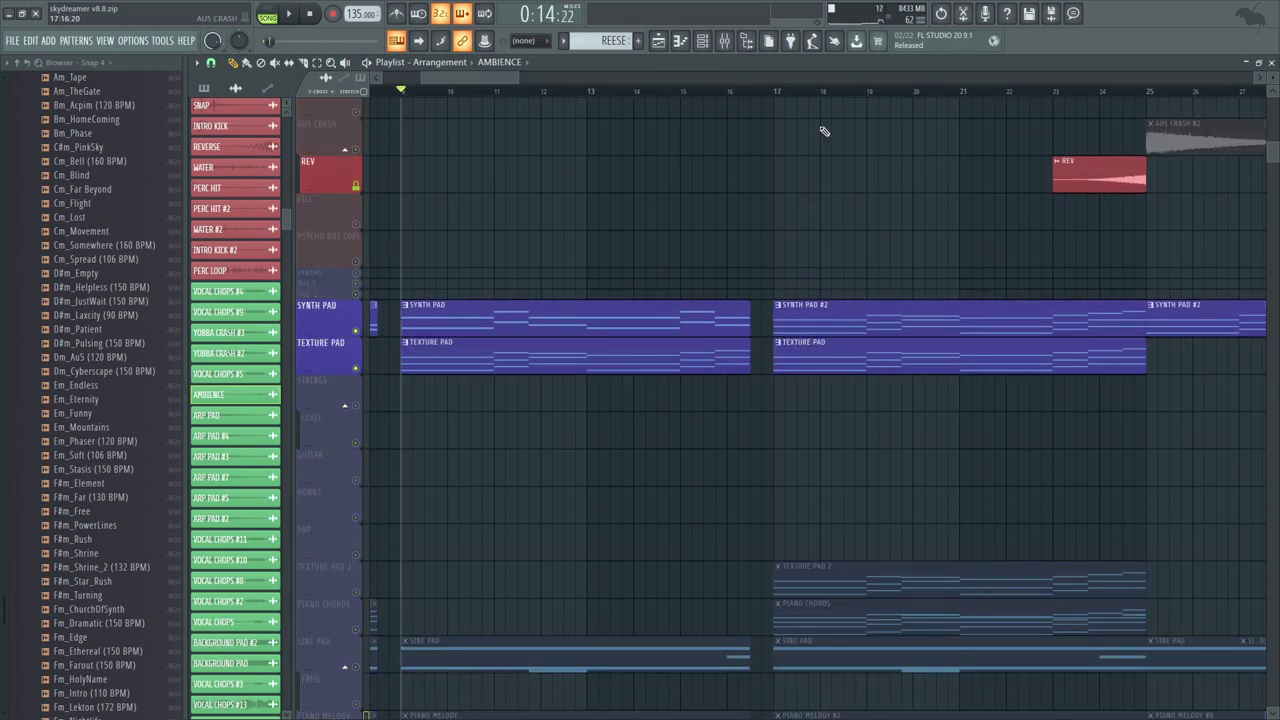
left_click_drag(753, 462, 812, 465)
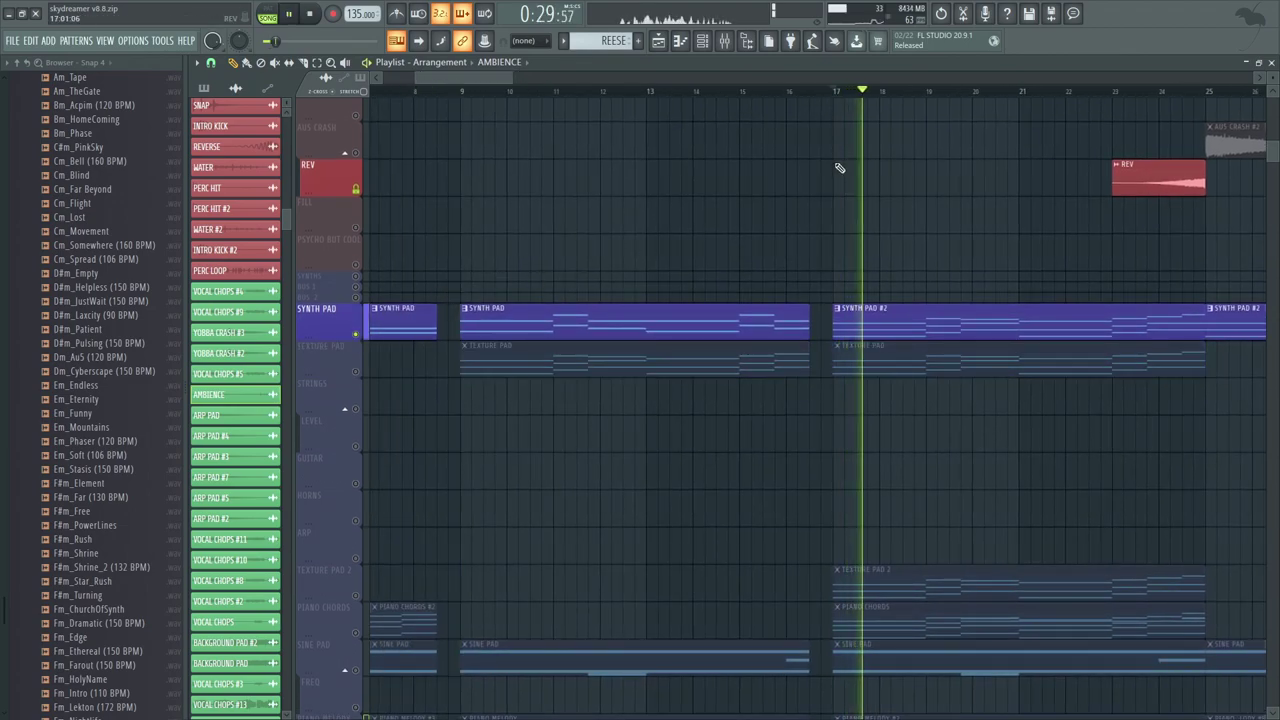
Step: Play the SYNTH PAD #2 clip from bar 19 and stop playback
key("space")
left_click(929, 92)
key("space")
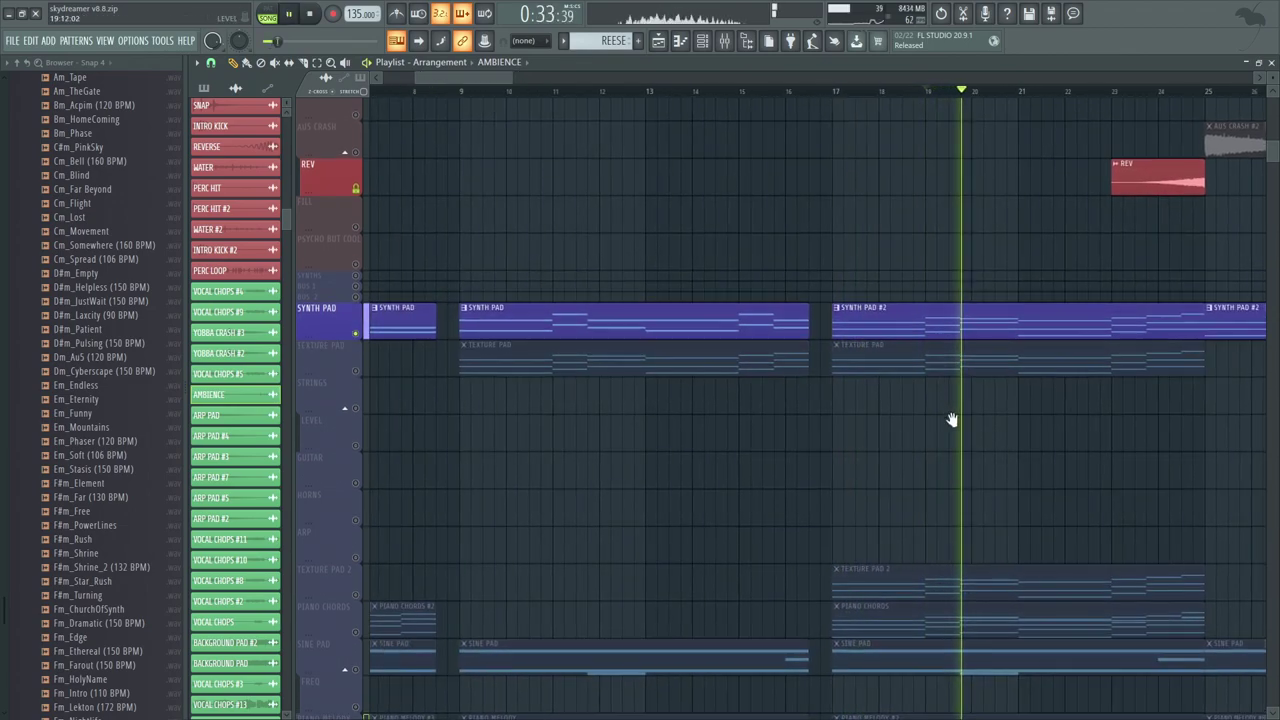
left_click_drag(954, 423, 903, 329)
key("space")
Step: Solo the TEXTURE PAD 2 track at bar 17 and open its pattern's LABS instrument
left_click_drag(891, 437, 867, 223)
left_click(752, 92)
right_click(366, 279)
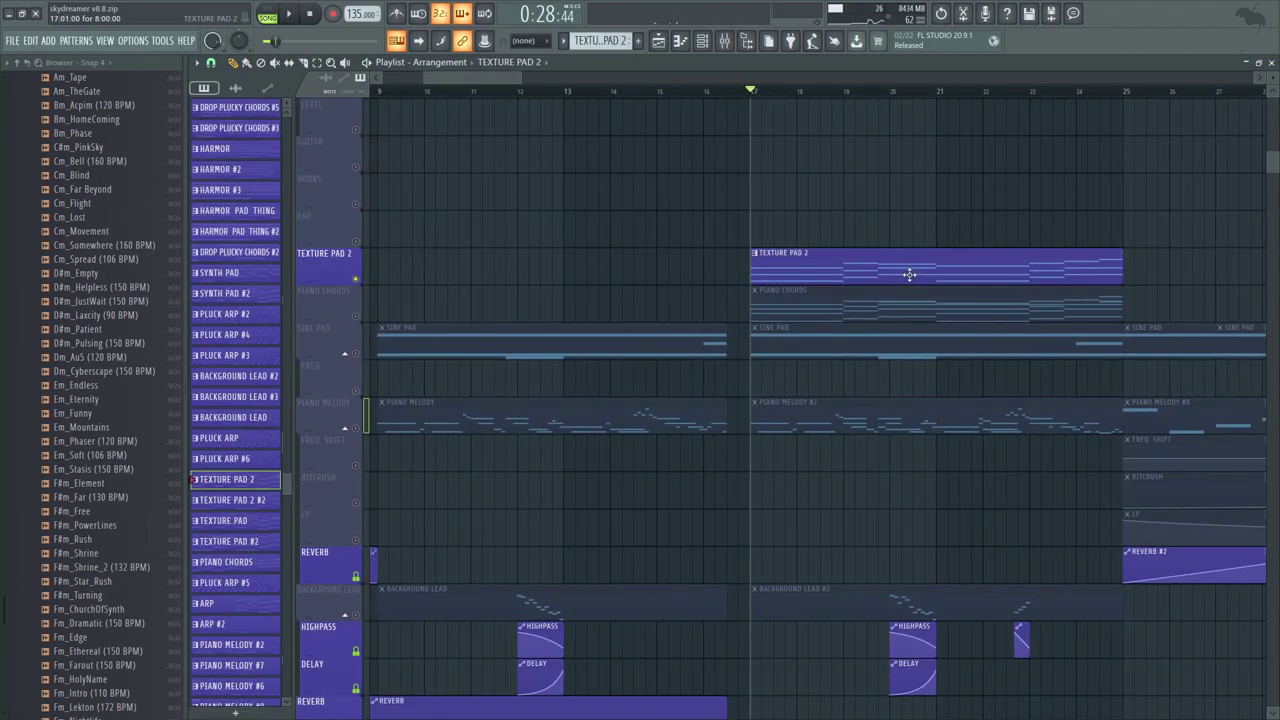
double_click(910, 274)
left_click(313, 197)
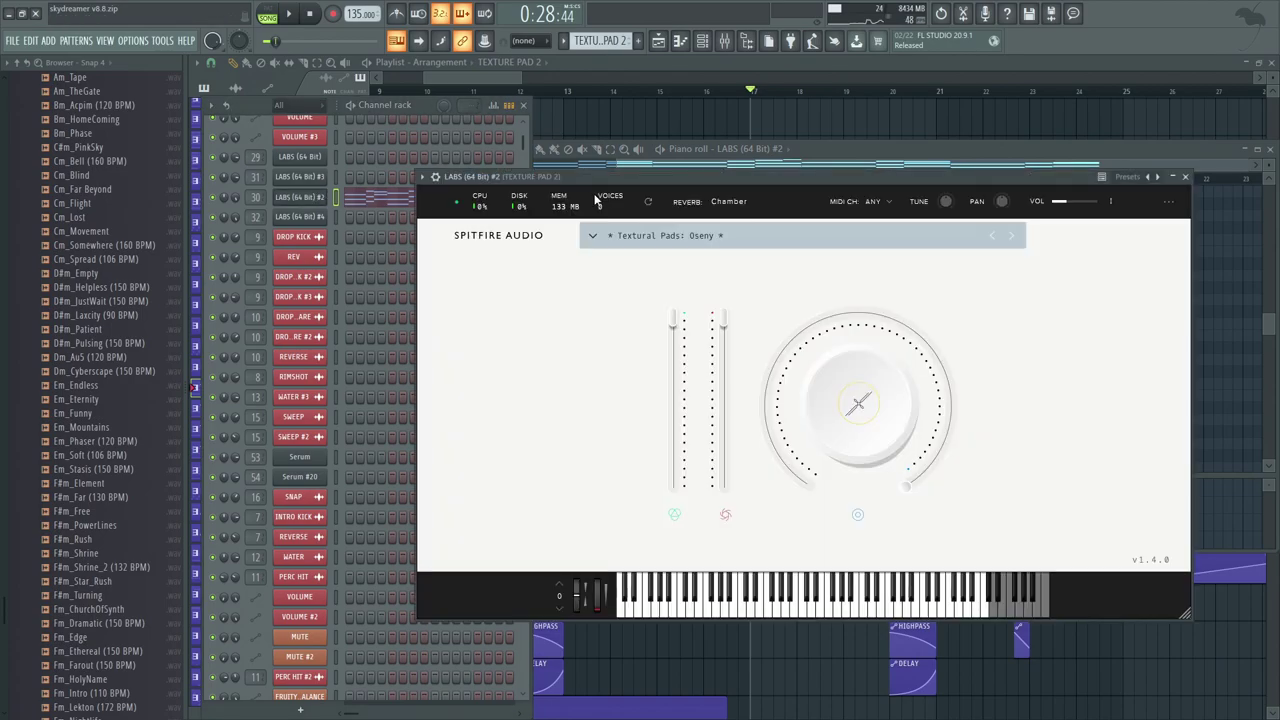
Step: Show the TEXTURE PAD 2 track and its effects in the mixer, and close the open windows
left_click(726, 42)
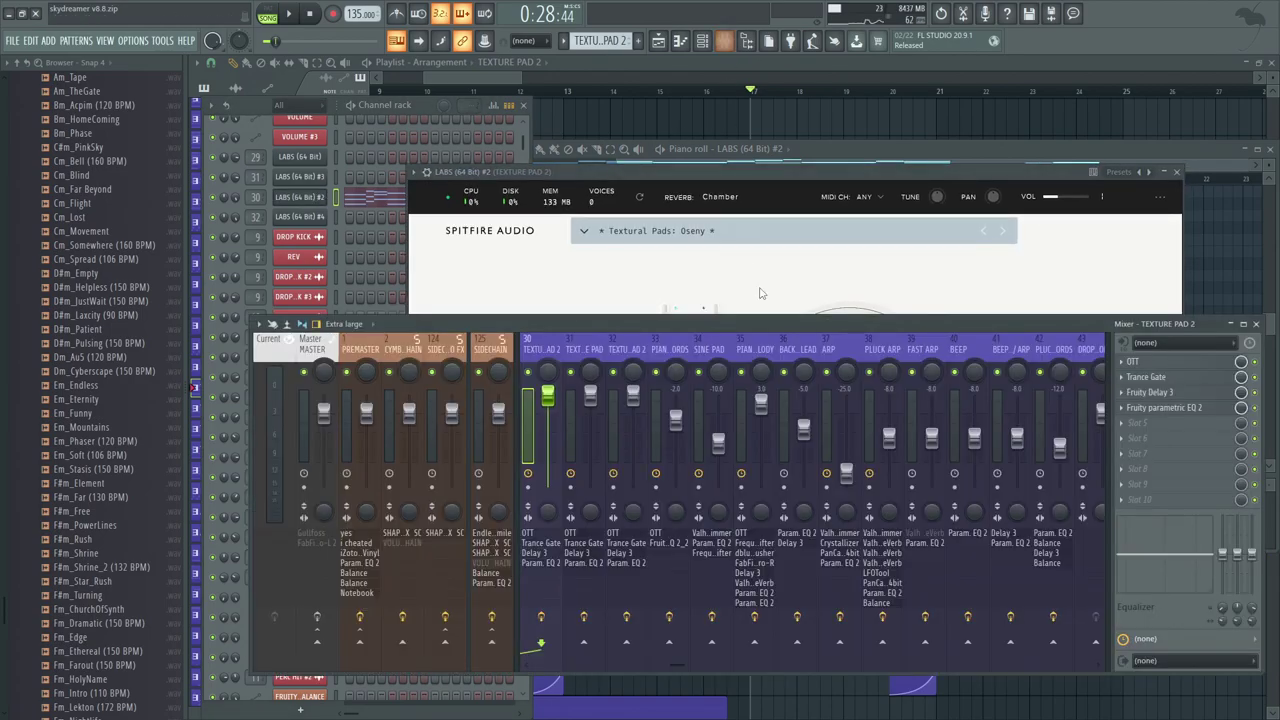
scroll(640, 332, "left", 2)
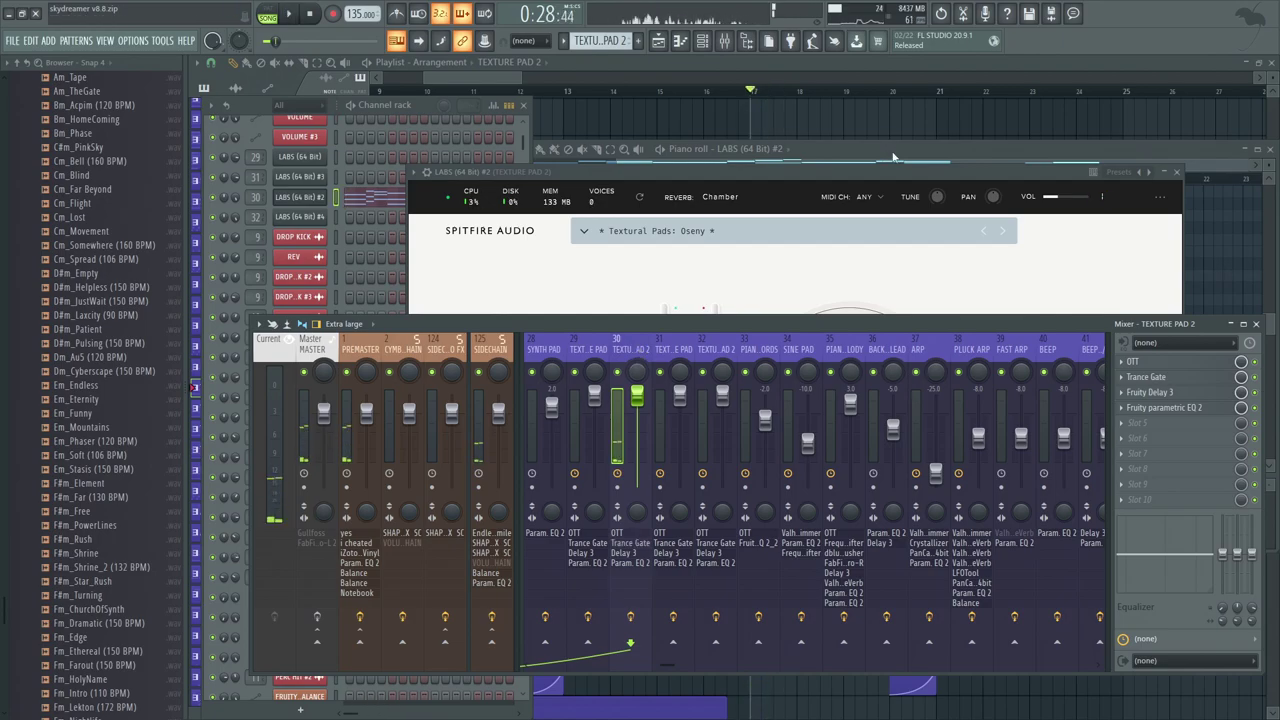
key("F12")
Step: Solo the PIANO CHORDS track and play its clip from bar 17
scroll(502, 206, "up", 3)
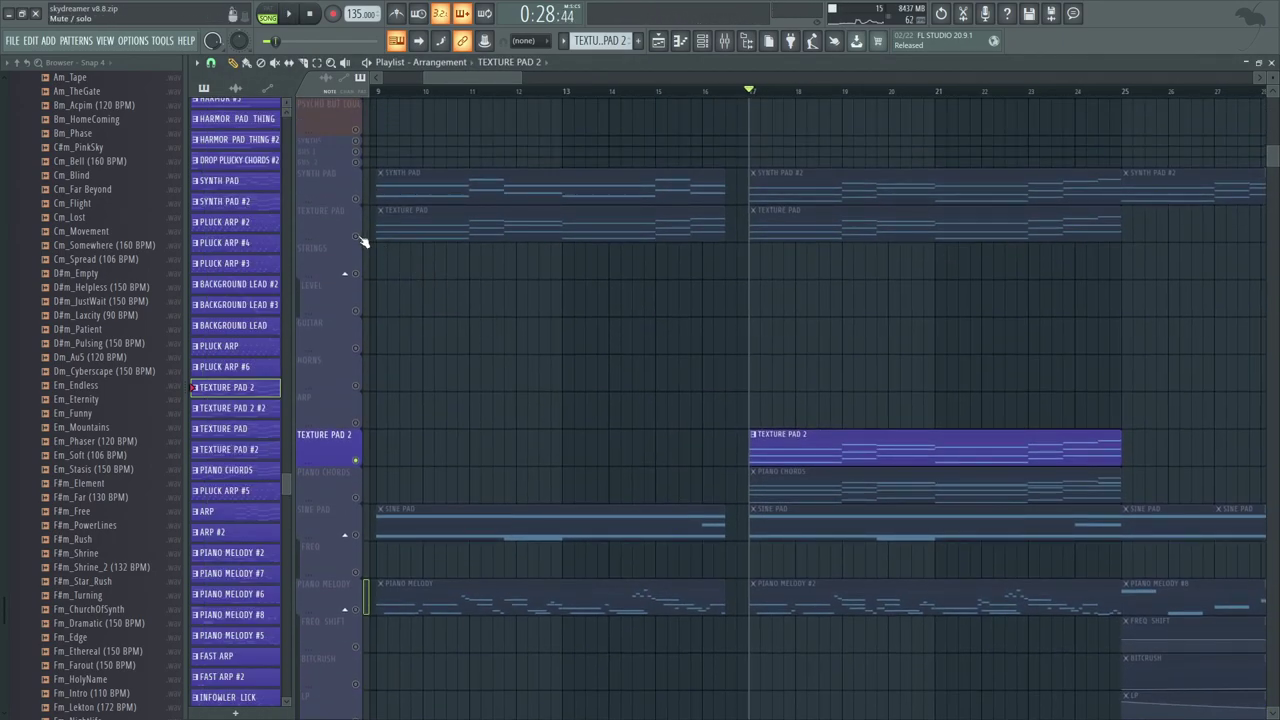
left_click(358, 238)
right_click(357, 498)
left_click_drag(567, 291, 581, 174)
key("space")
left_click_drag(516, 349, 426, 345)
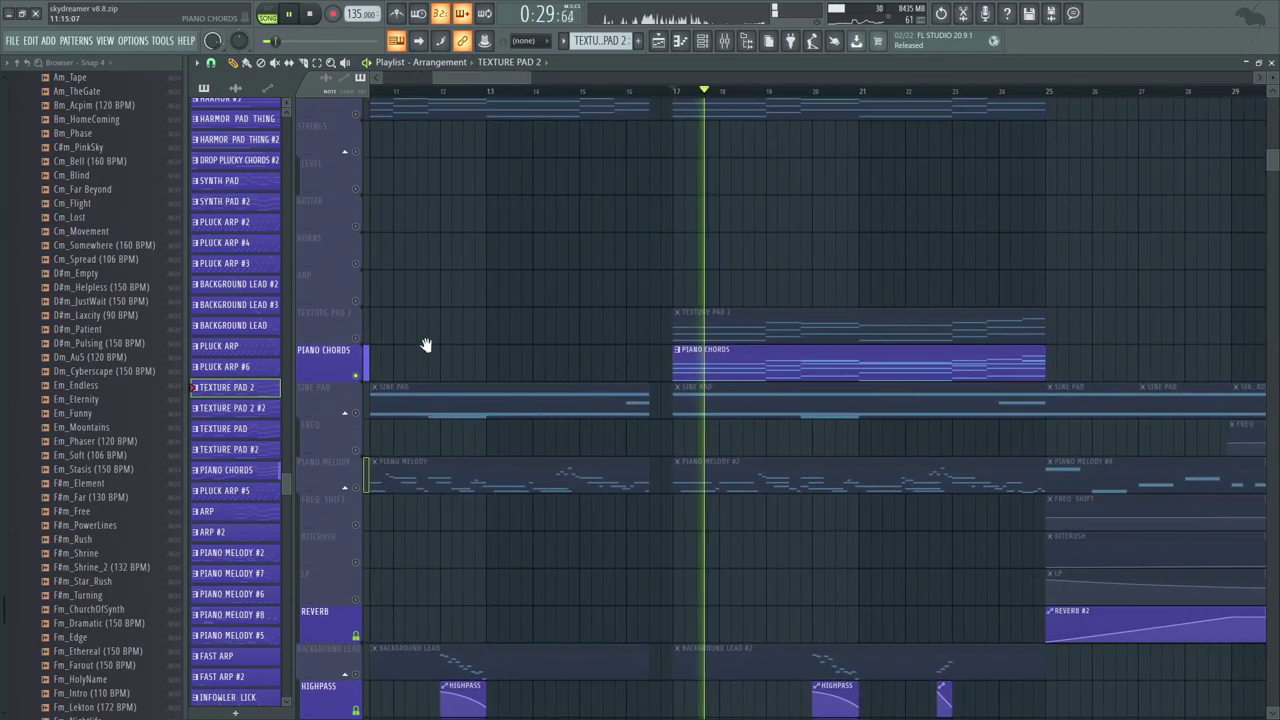
Step: Open the PIANO CHORDS pattern, show its mixer track and OTT effect, and listen to the clip again in the playlist
double_click(749, 366)
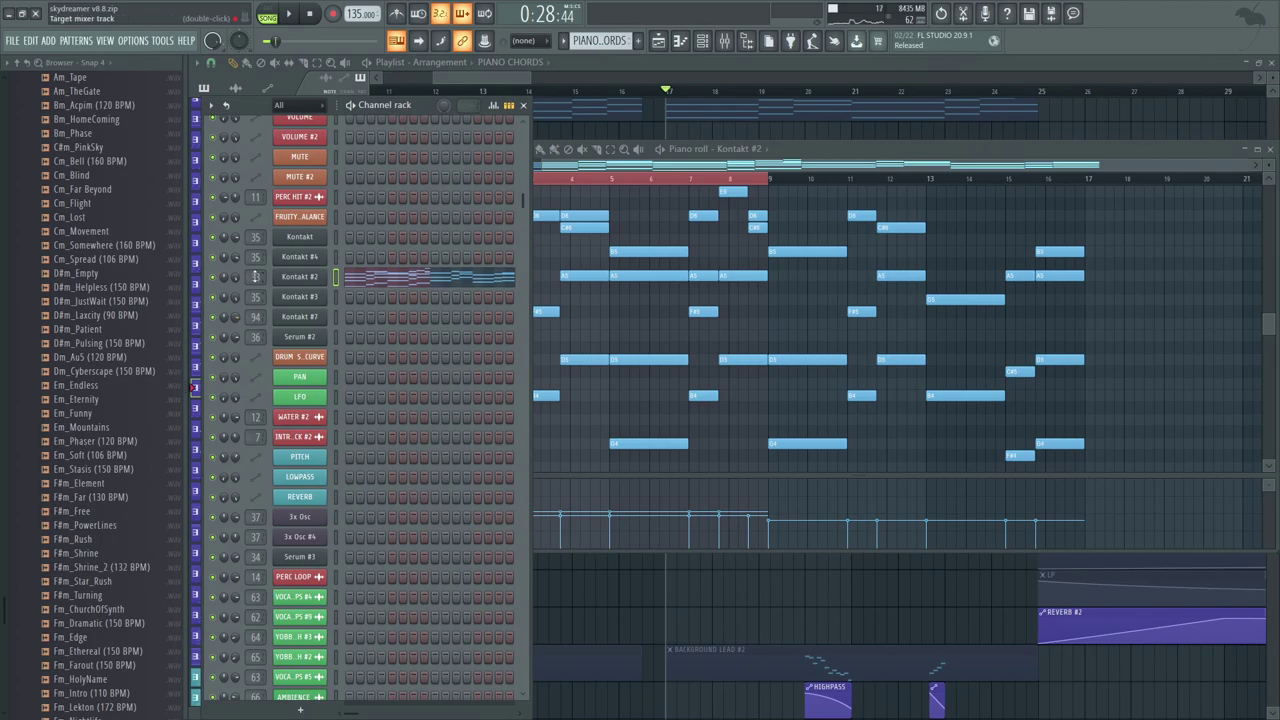
double_click(255, 277)
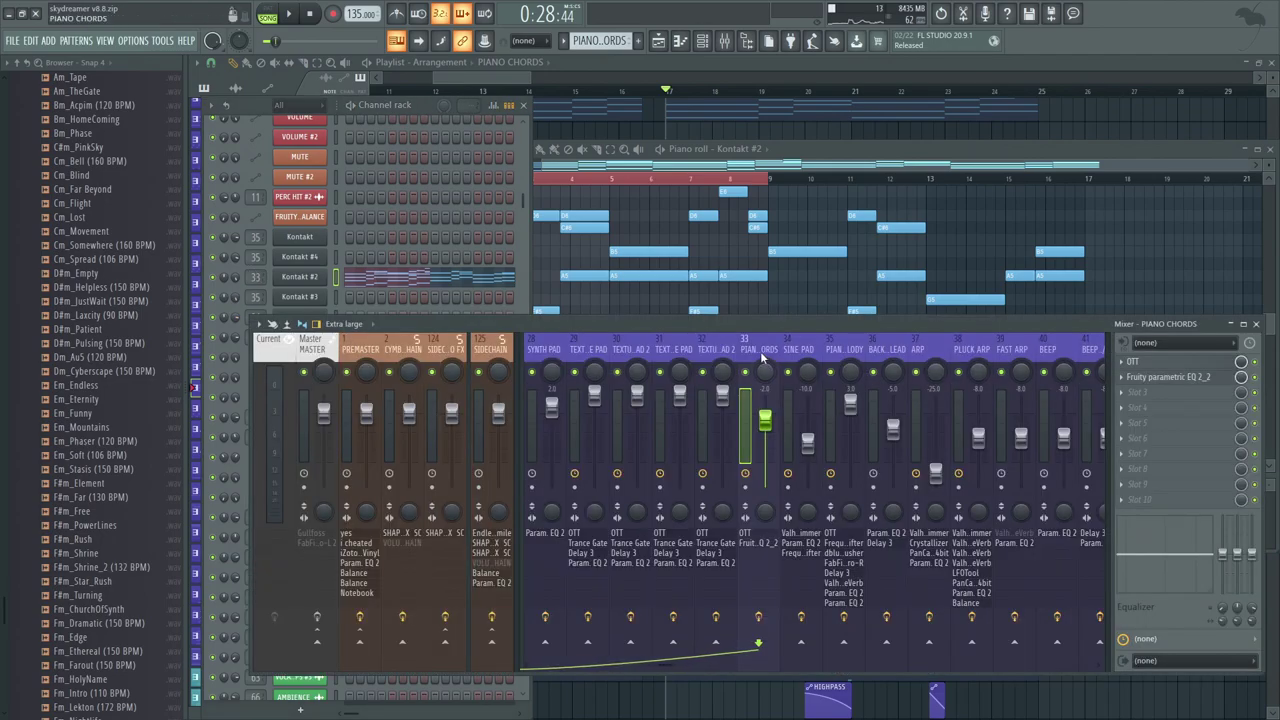
left_click(1133, 361)
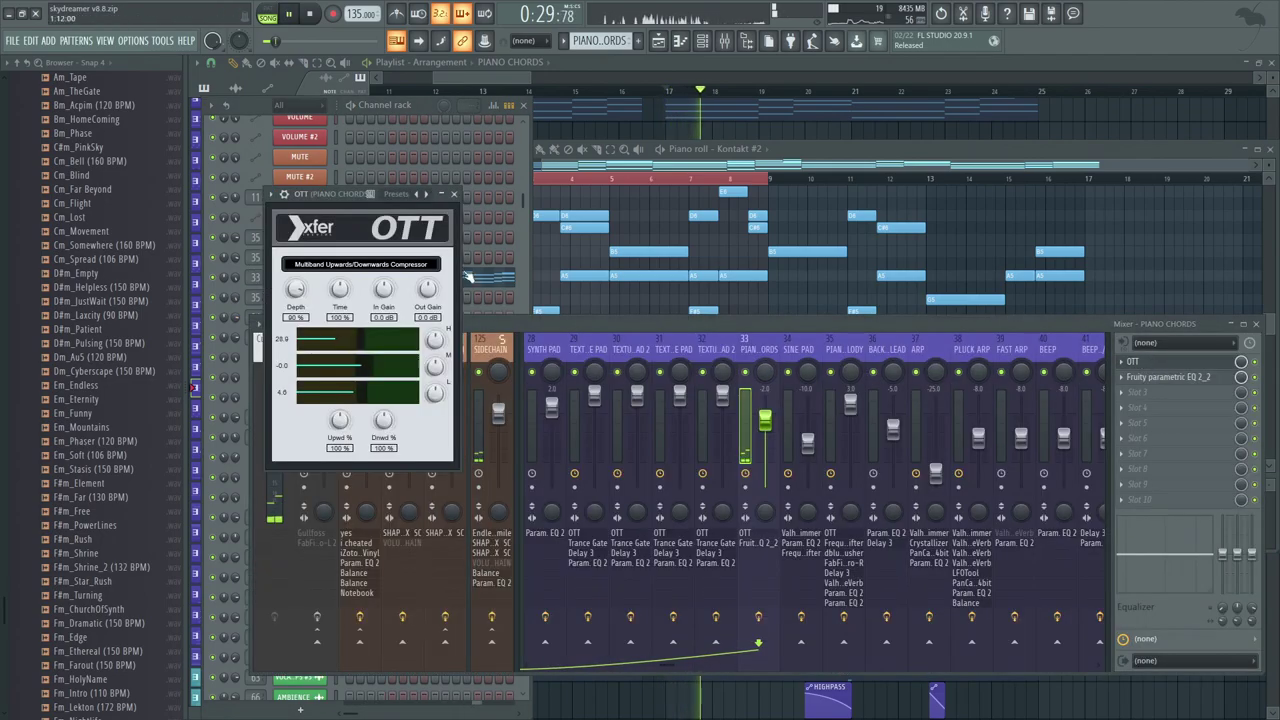
left_click(455, 194)
left_click_drag(626, 116, 681, 200)
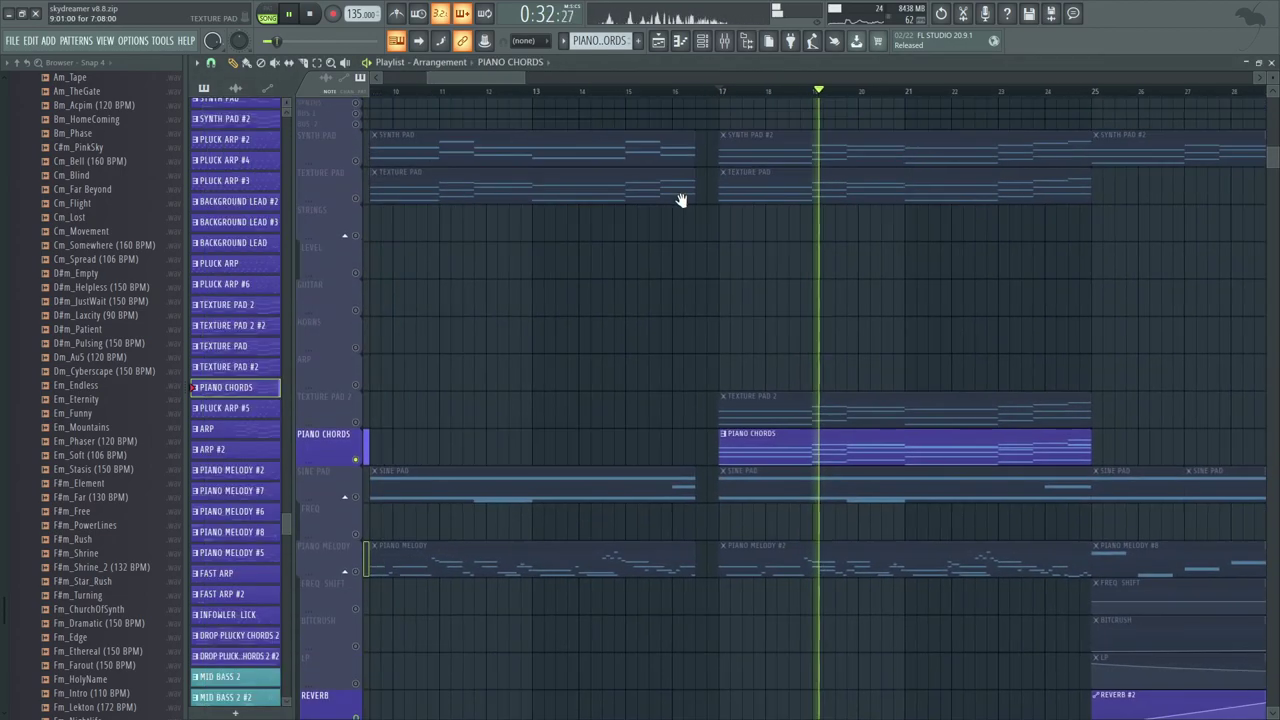
scroll(700, 240, "down", 3)
key("space")
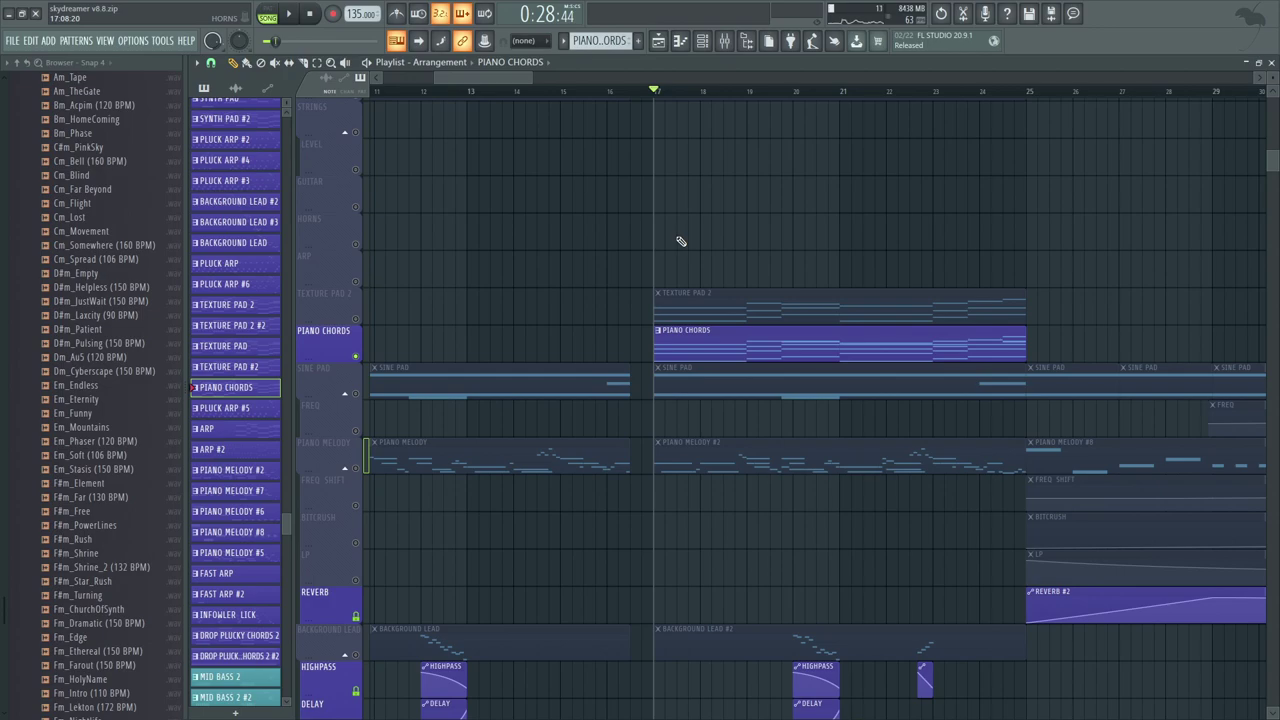
Step: Solo the SINE PAD track and enable its FREQ automation track
left_click_drag(681, 241, 649, 162)
right_click(356, 314)
left_click(356, 351)
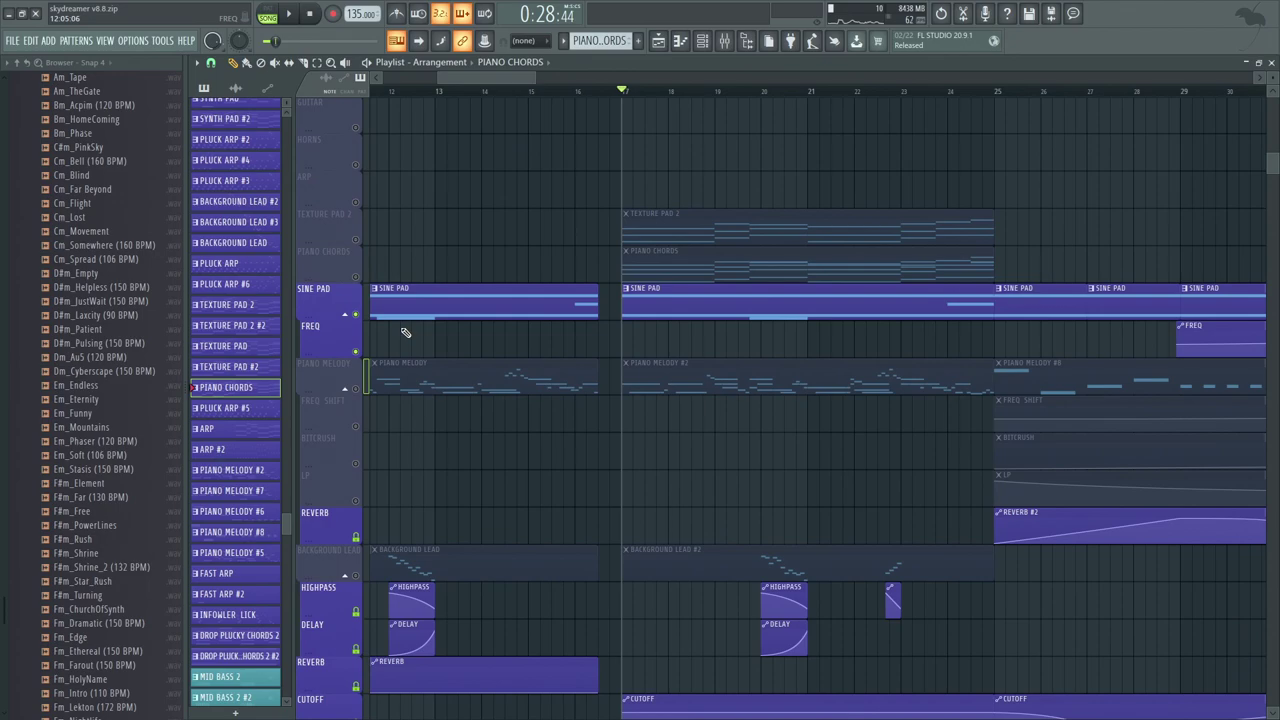
Step: Solo the PIANO MELODY track and audition its PIANO MELODY #2 clip with the Playback tool
right_click(356, 389)
left_click_drag(652, 398, 796, 335)
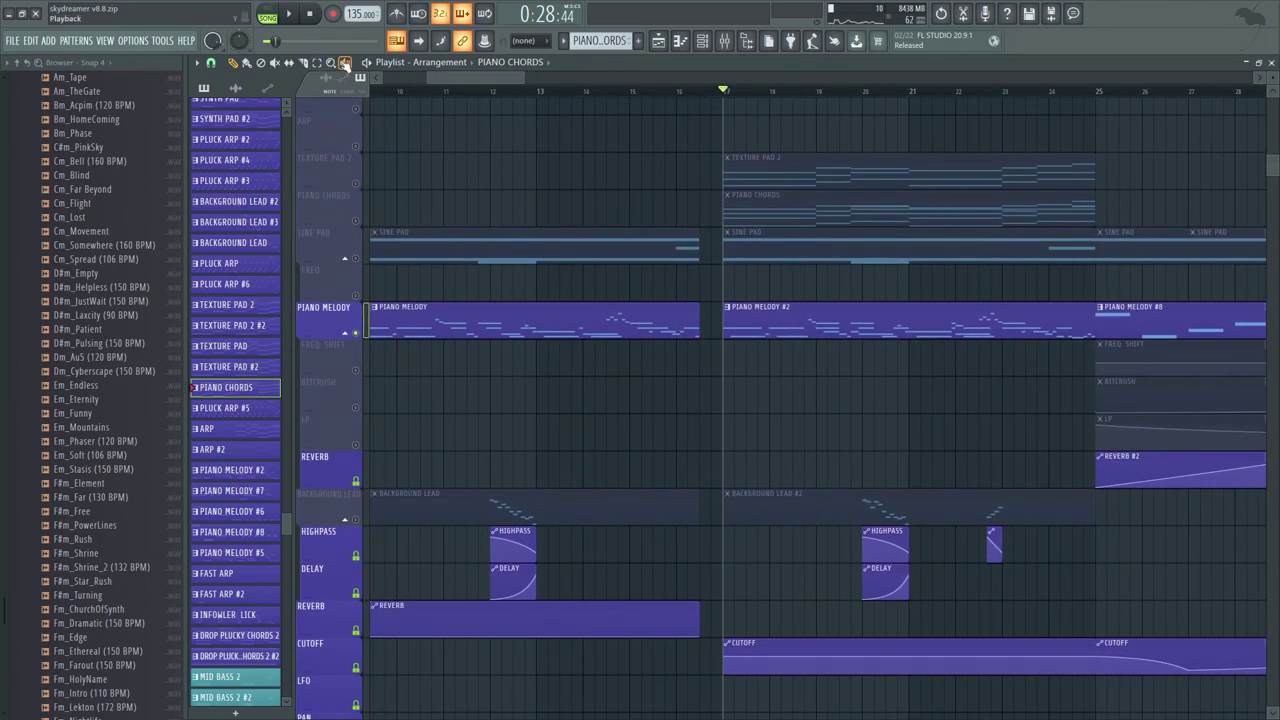
left_click(806, 101)
key("space")
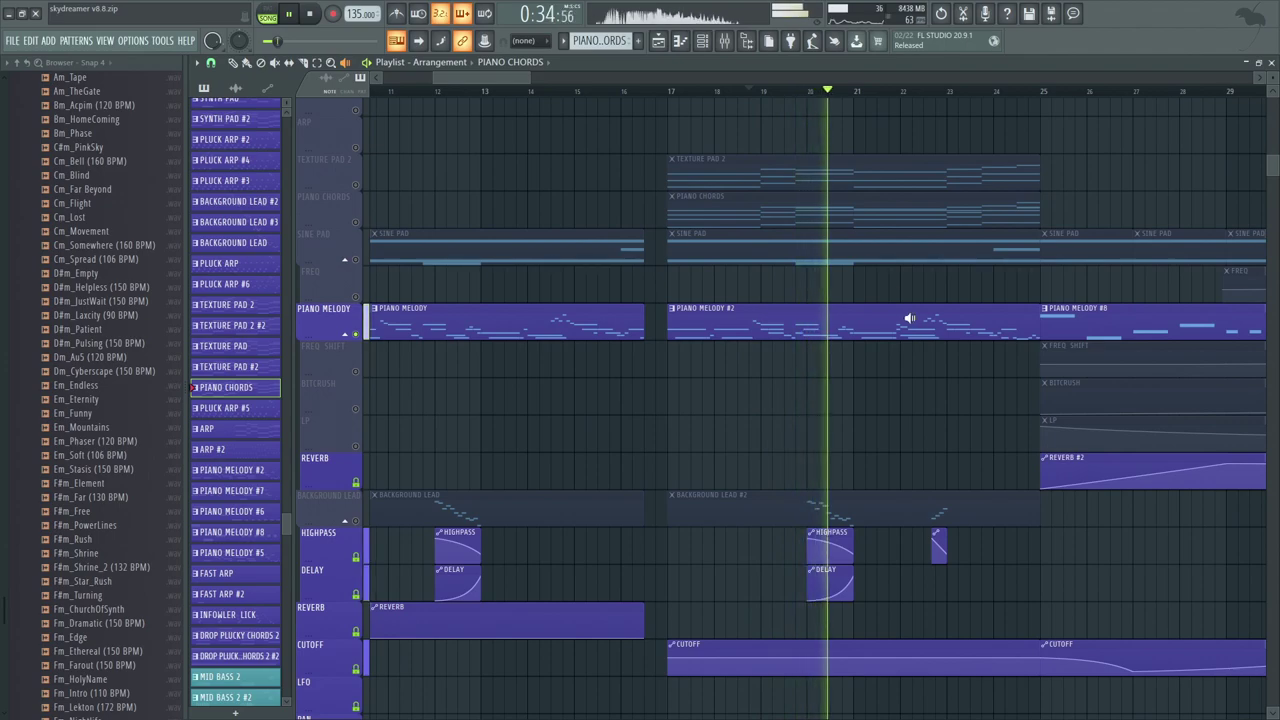
key("space")
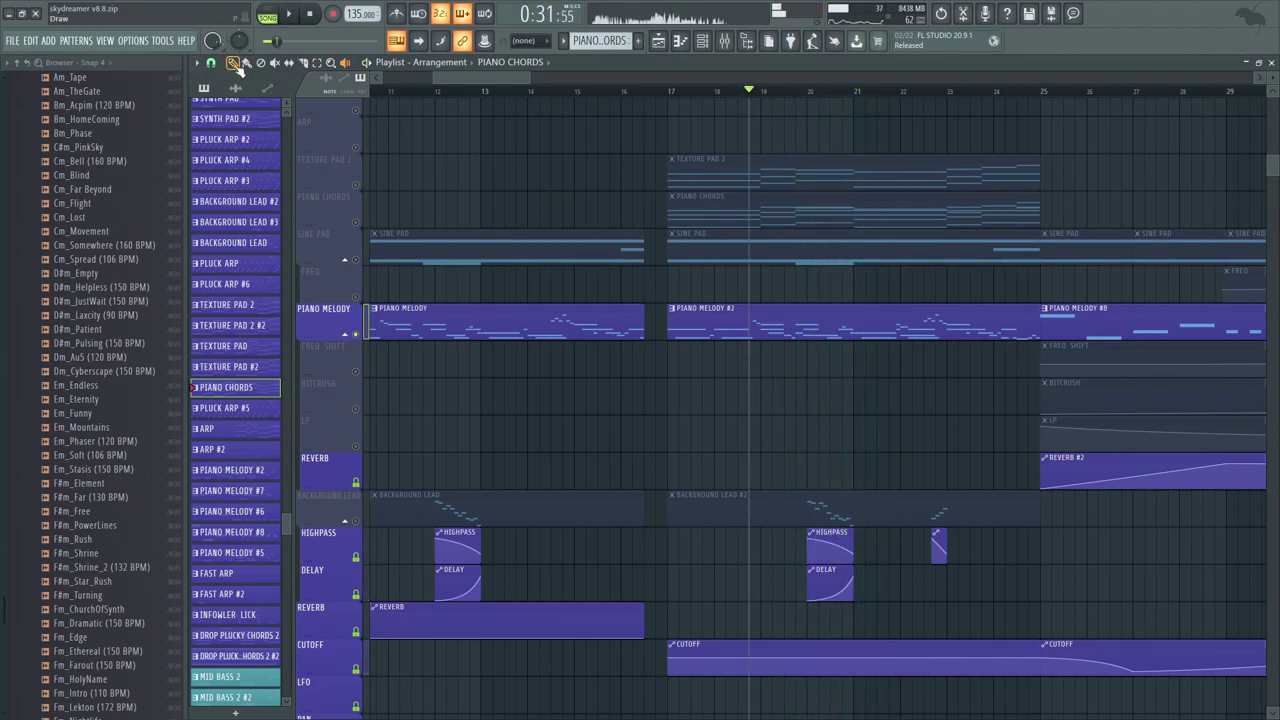
left_click(890, 326)
Step: Switch back to the Draw tool, solo the BACKGROUND LEAD track, and play its phrase between bars 22 and 23
scroll(750, 309, "down", 3)
left_click(233, 62)
left_click(356, 261)
left_click(815, 96)
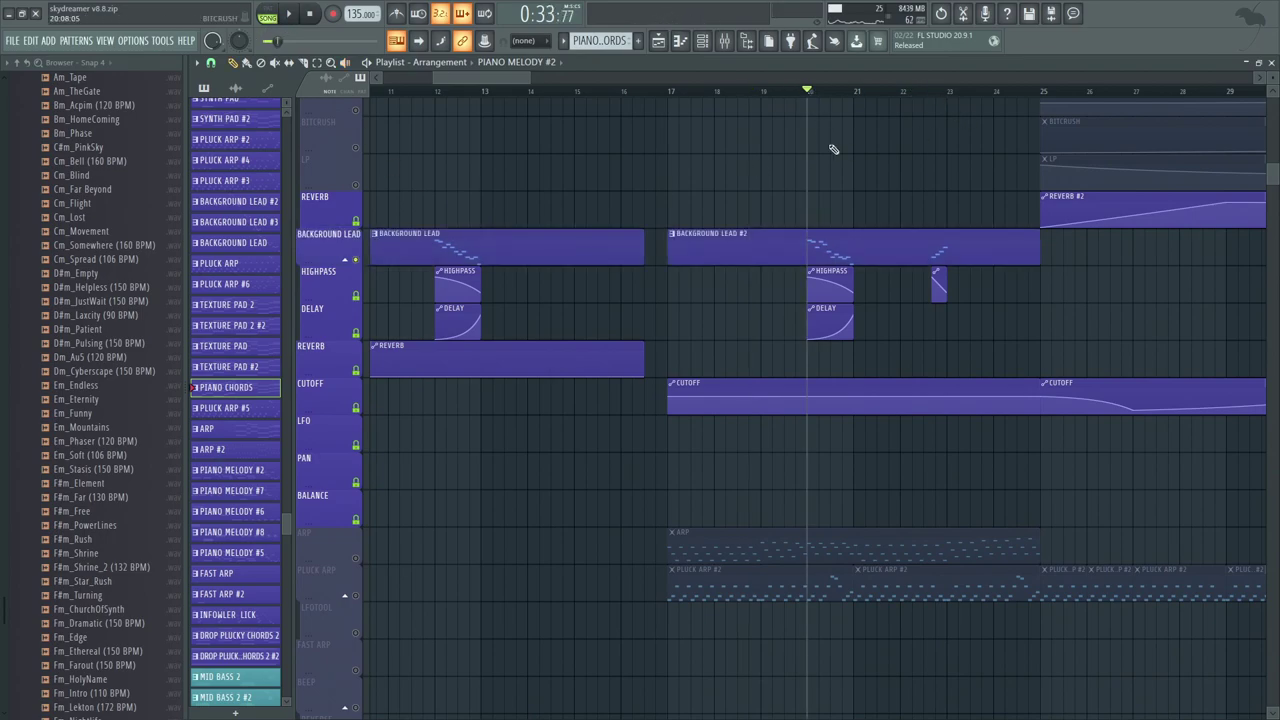
left_click(934, 93)
key("space")
key("space")
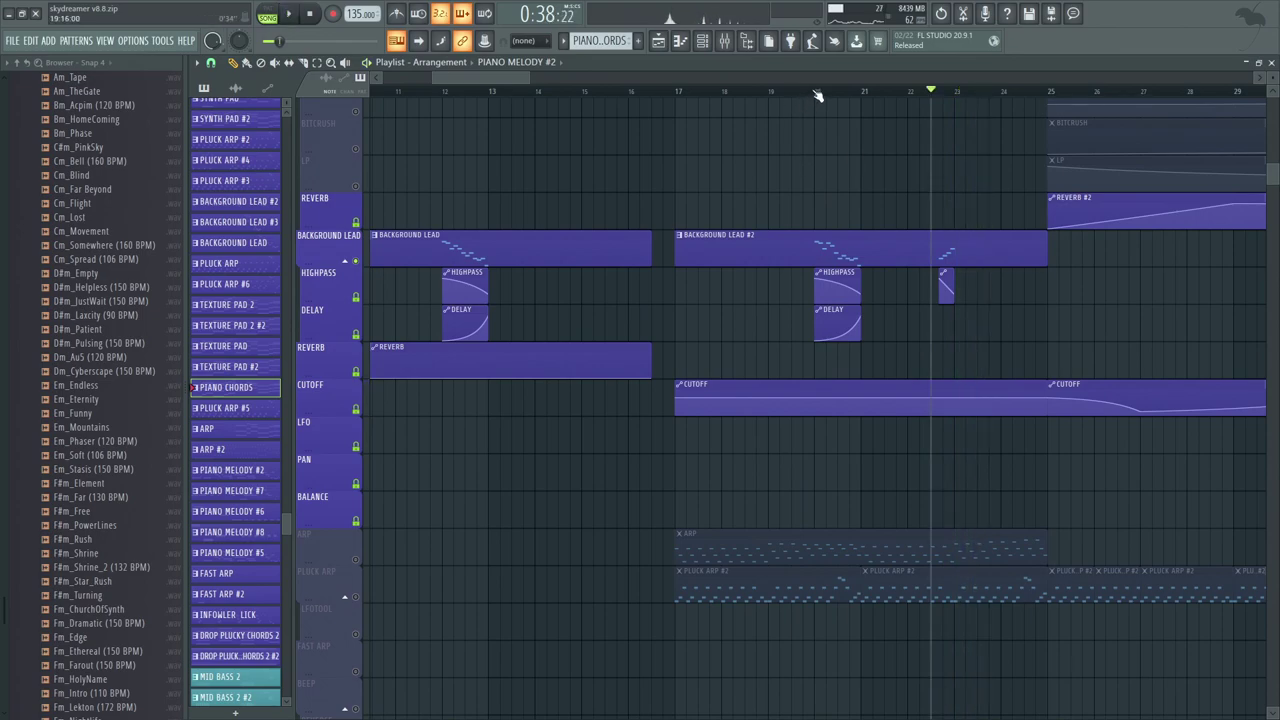
Step: Solo the PLUCK ARP track in the playlist
scroll(817, 280, "down", 4)
left_click(355, 397)
left_click_drag(660, 424, 1222, 369)
left_click_drag(754, 399, 624, 399)
right_click(356, 381)
Step: Play the PLUCK ARP clips from several positions in the playlist
left_click(984, 100)
key("space")
left_click_drag(840, 277, 928, 269)
key("space")
key("space")
left_click_drag(480, 91, 356, 89)
left_click(1118, 90)
key("space")
key("space")
key("space")
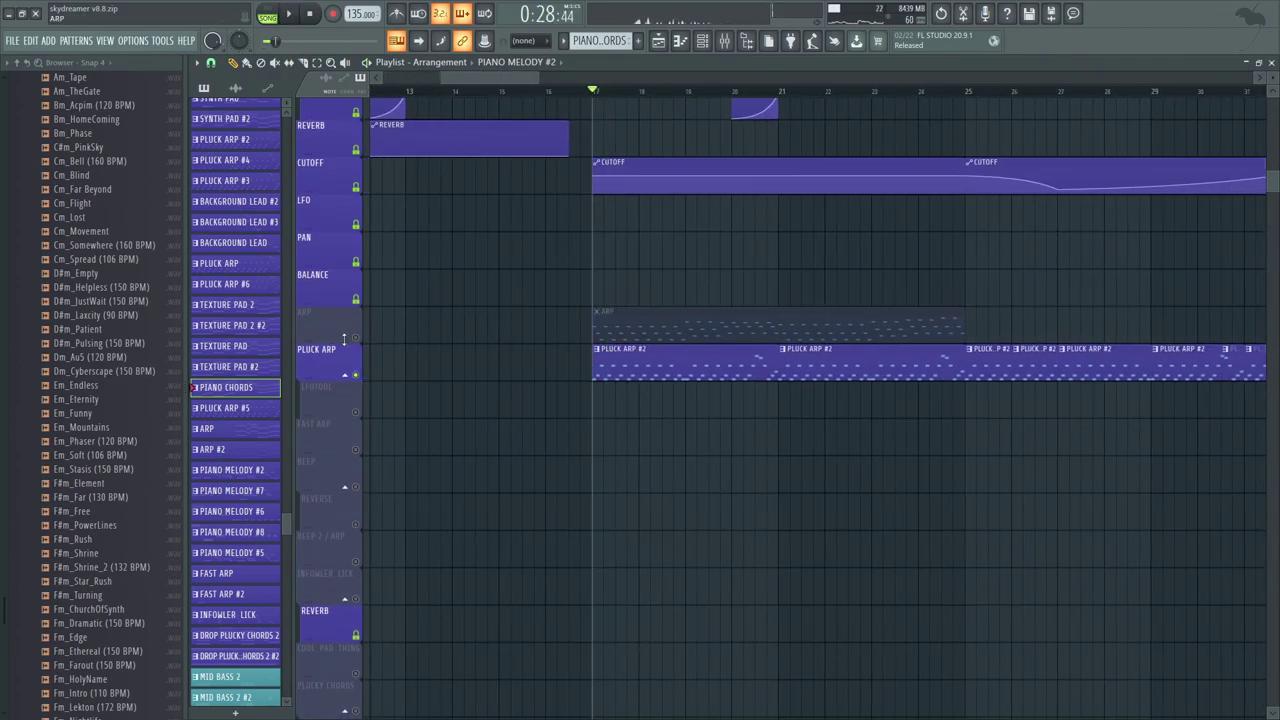
Step: Enable the ARP track and play its clip from bar 17
left_click(355, 338)
key("space")
key("space")
Step: Open the ARP pattern in the piano roll and show its 3x Osc instrument
double_click(709, 317)
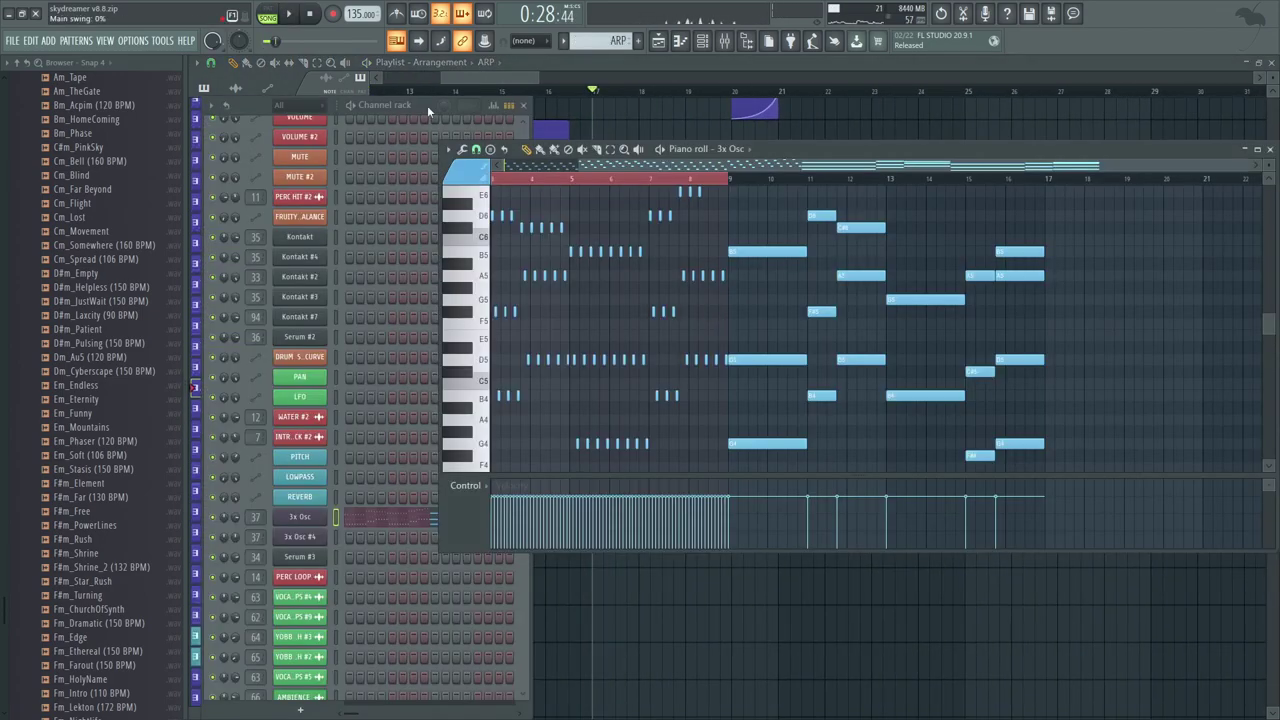
left_click(427, 105)
left_click(300, 517)
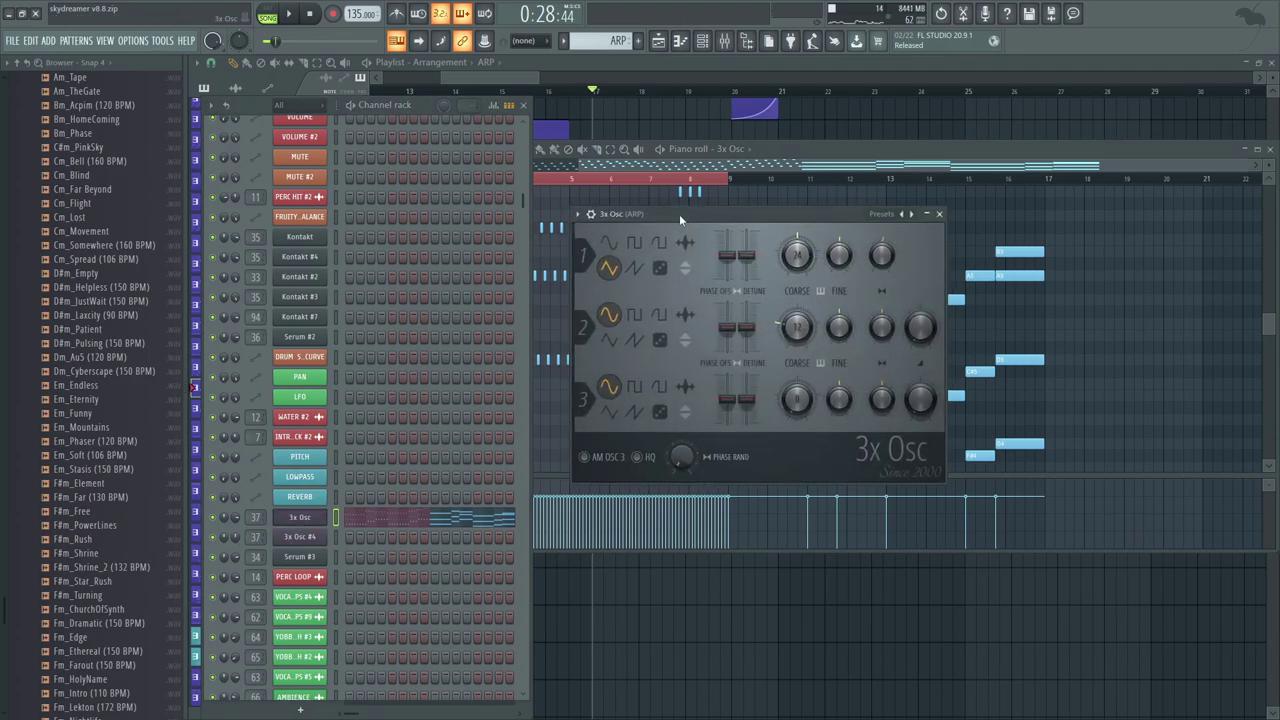
left_click_drag(679, 214, 691, 224)
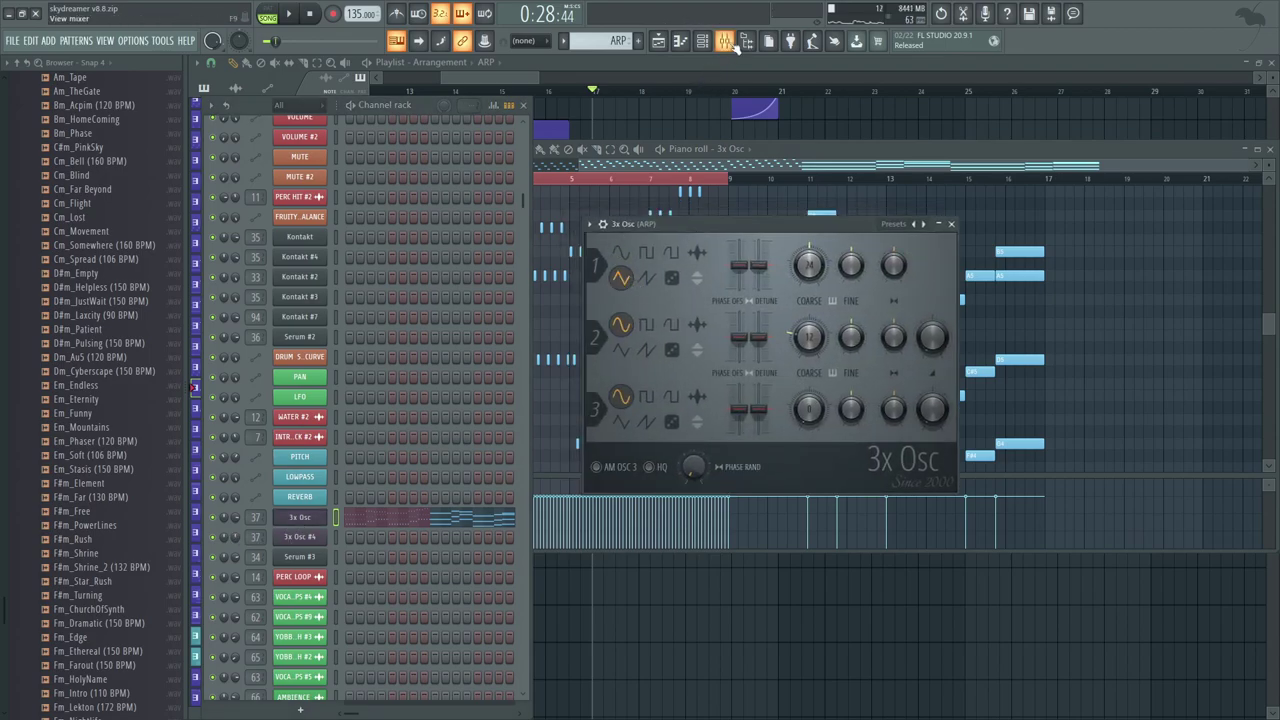
Step: Show the ARP track in the mixer, inspect its Crystallizer effect, and close the plugin
left_click(730, 43)
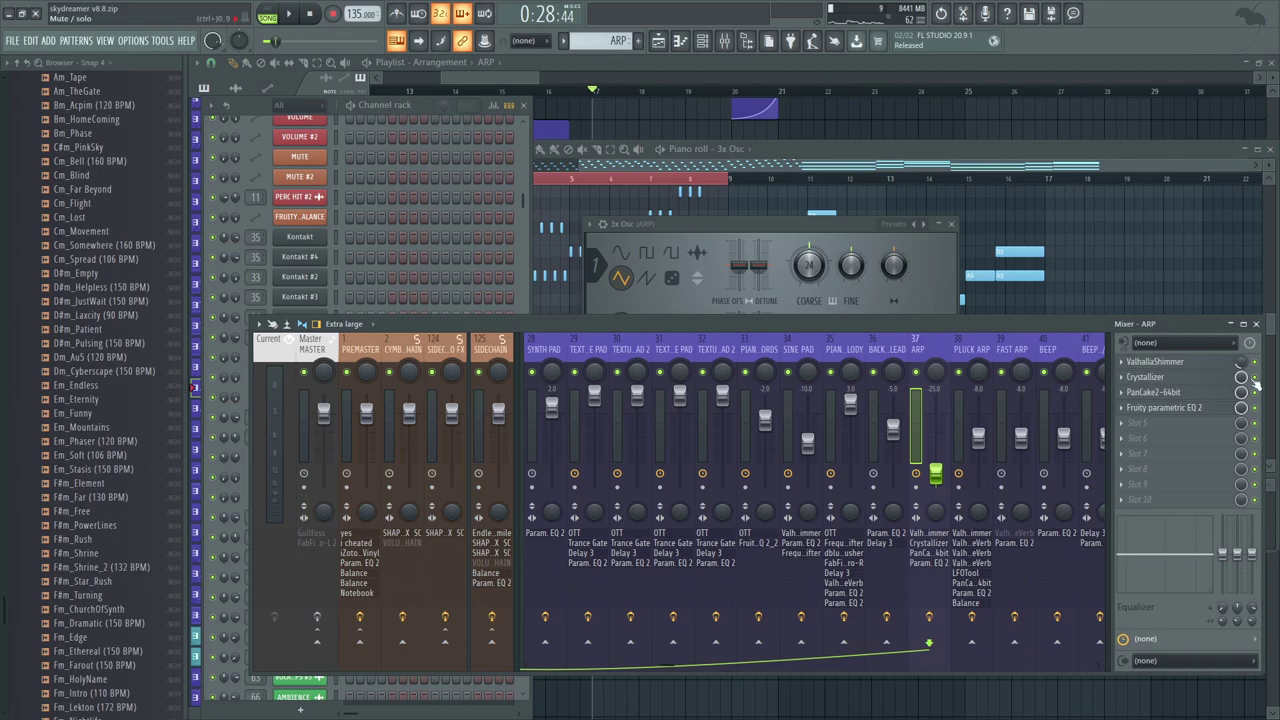
left_click(1163, 378)
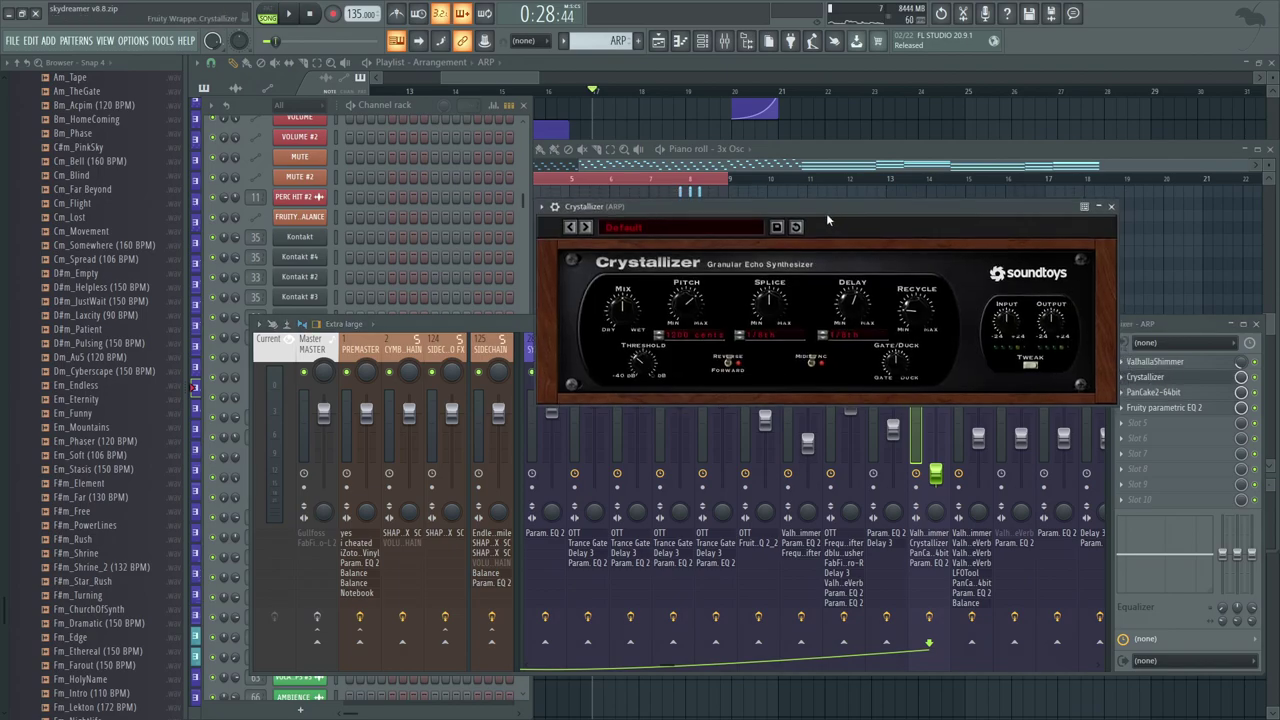
left_click_drag(826, 213, 753, 266)
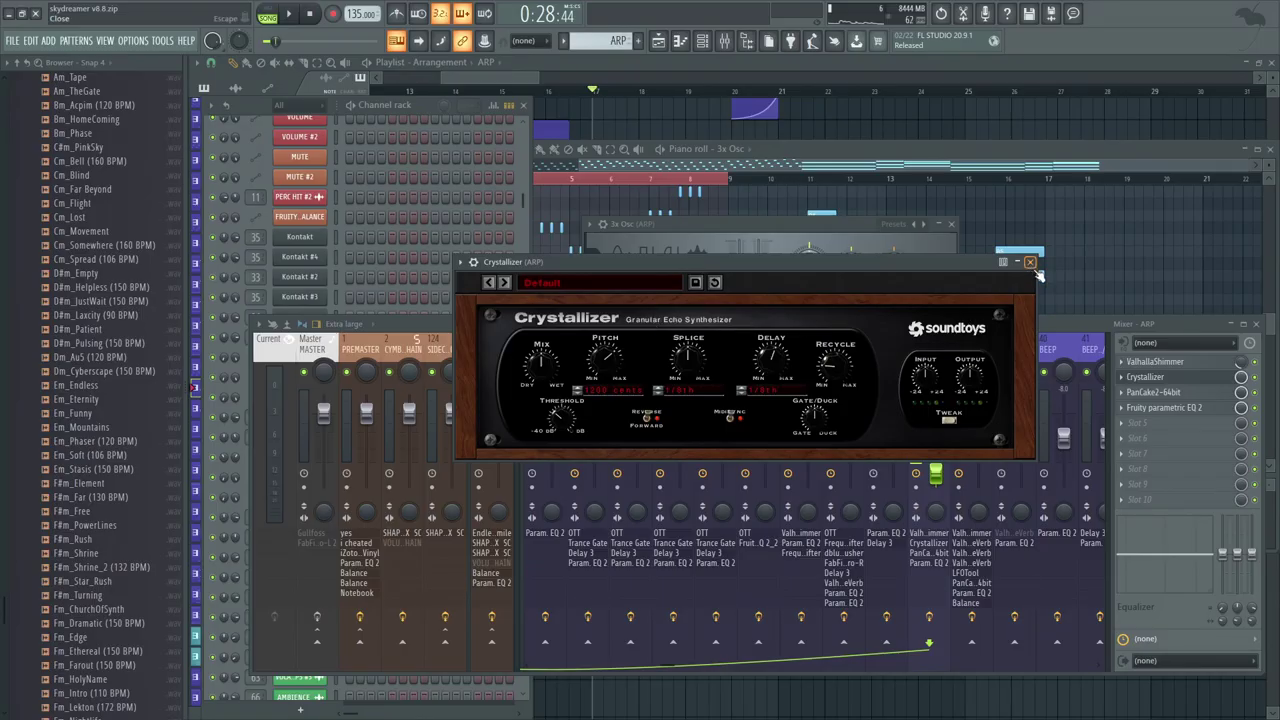
left_click(1030, 263)
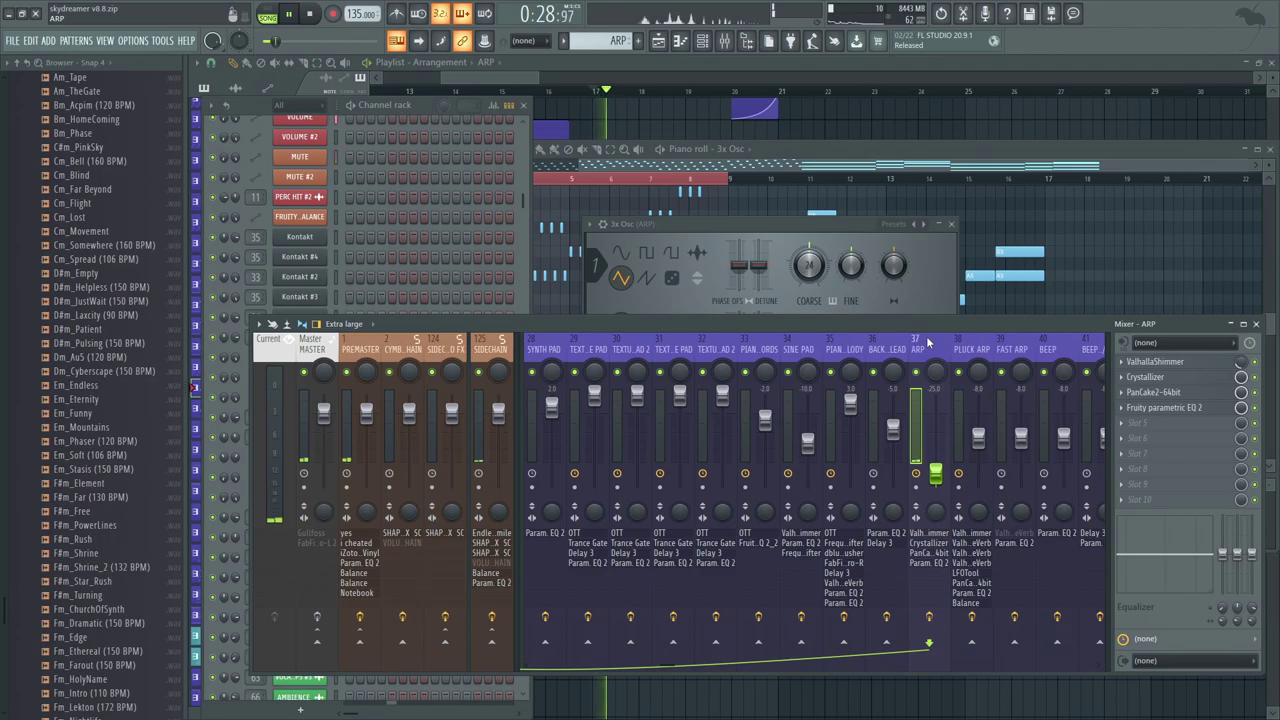
Step: Bypass and re-enable all effects on the ARP mixer track to compare the sound, and open its PanCake2-64bit effect
left_click(930, 617)
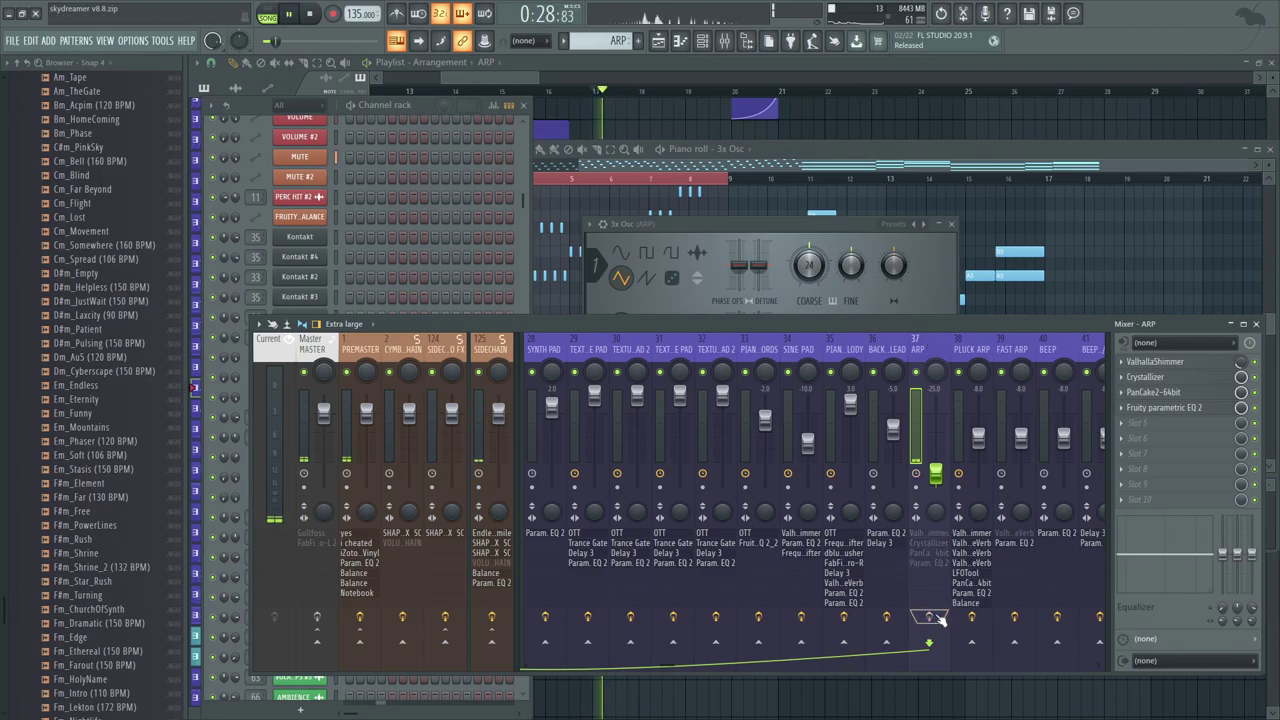
left_click(930, 617)
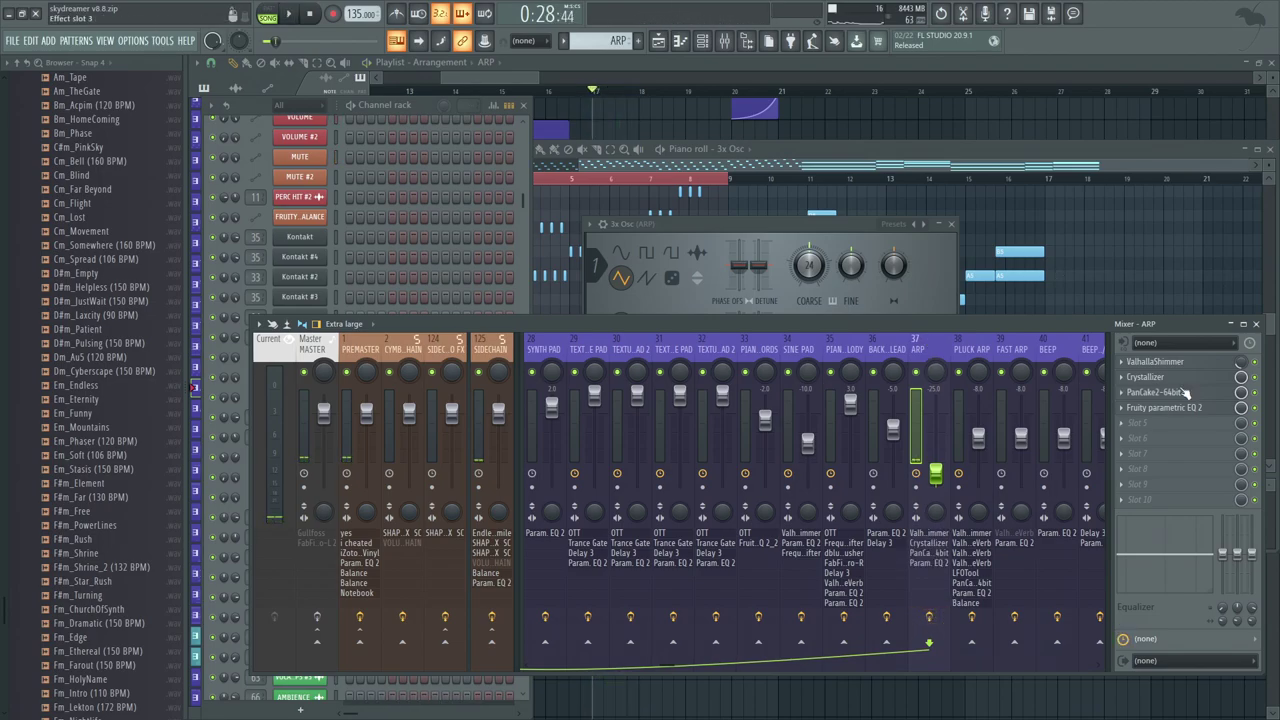
left_click(1195, 393)
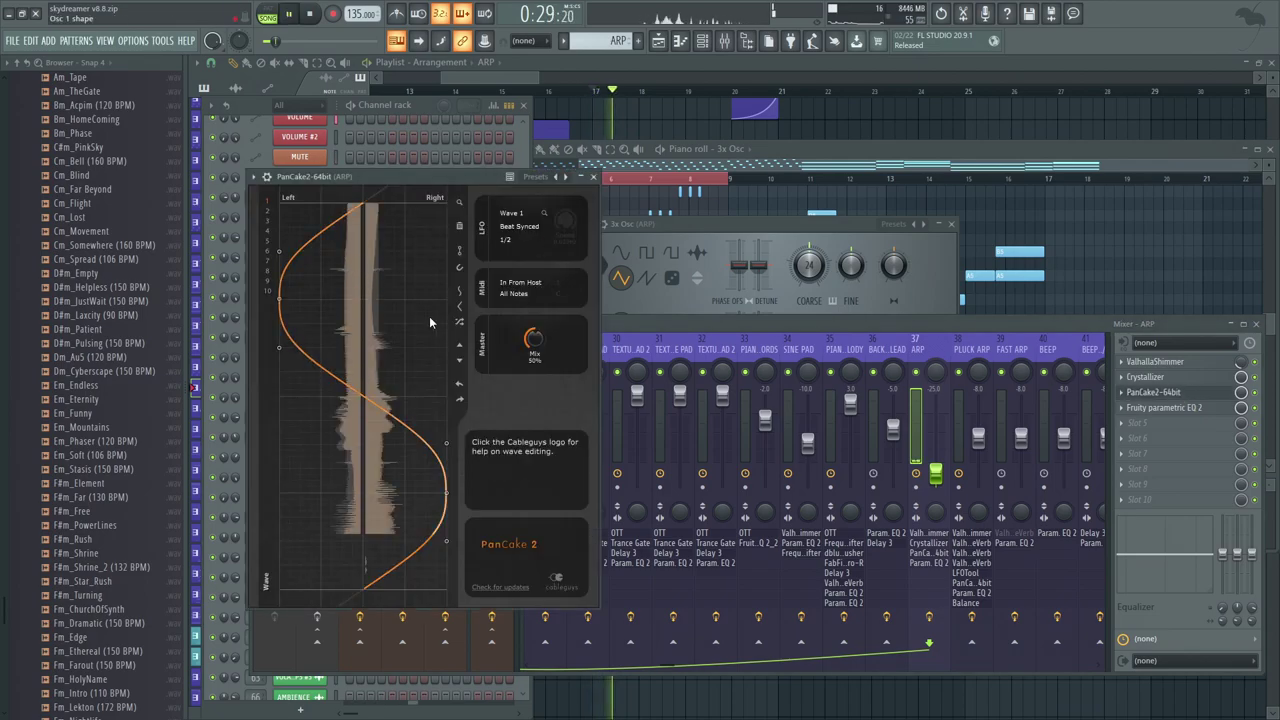
Step: Close the PanCake2 plugin, solo the REESE FILL track and play its clip, and open the clip's sample settings
left_click(594, 177)
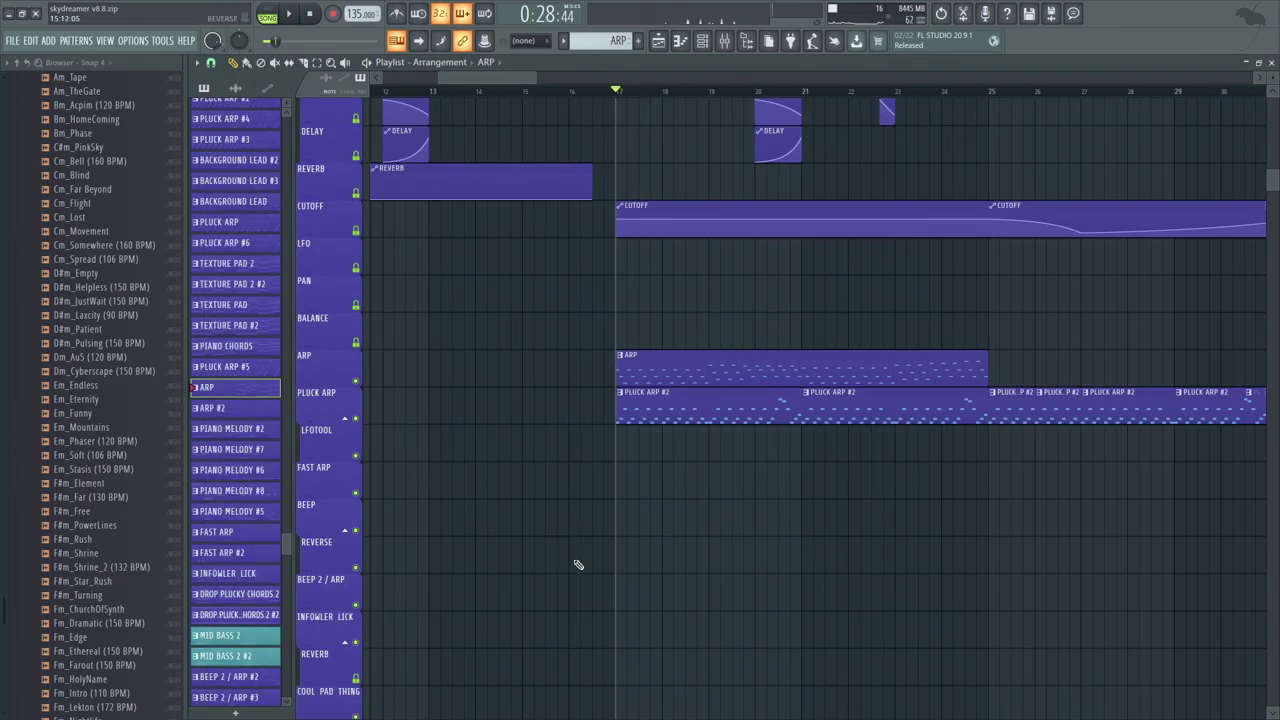
left_click_drag(578, 565, 620, 200)
left_click_drag(578, 552, 598, 190)
left_click_drag(600, 560, 577, 157)
left_click_drag(596, 612, 603, 306)
left_click_drag(461, 397, 462, 306)
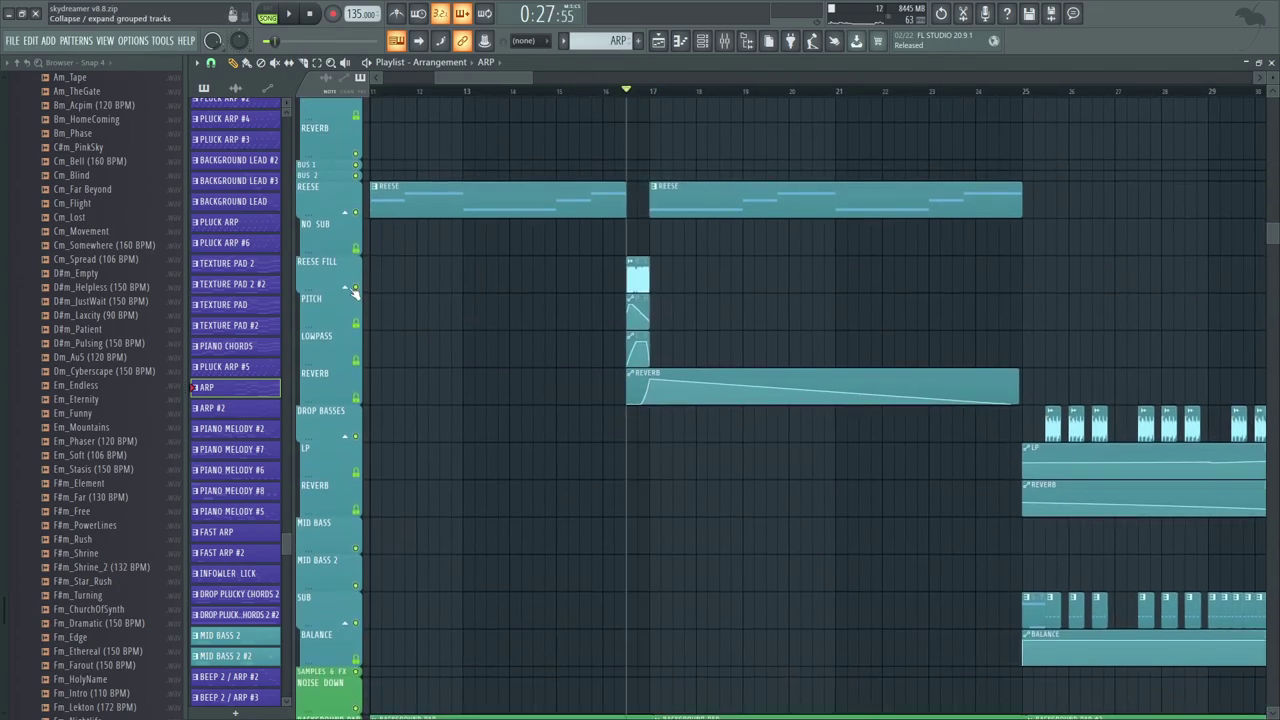
right_click(355, 287)
key("space")
double_click(638, 281)
key("space")
Step: Show the REESE FILL track in the mixer and play the fill with all its effects bypassed
left_click(724, 40)
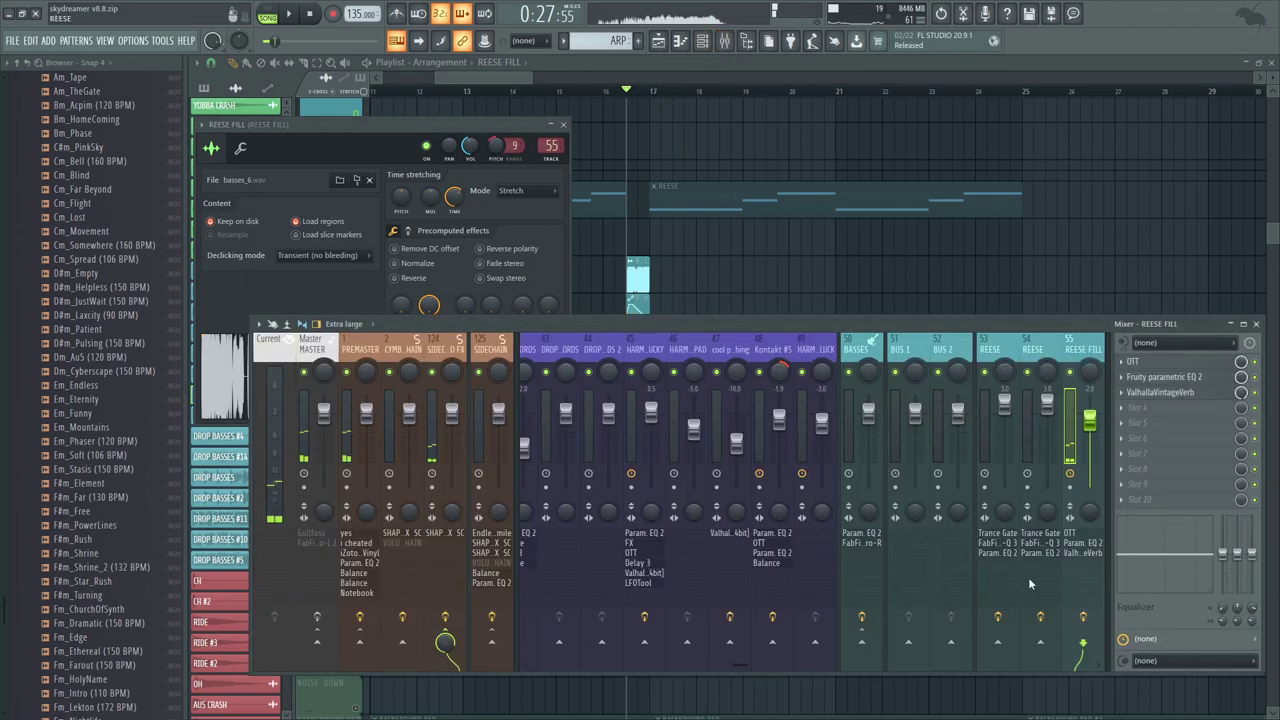
left_click(1083, 617)
key("space")
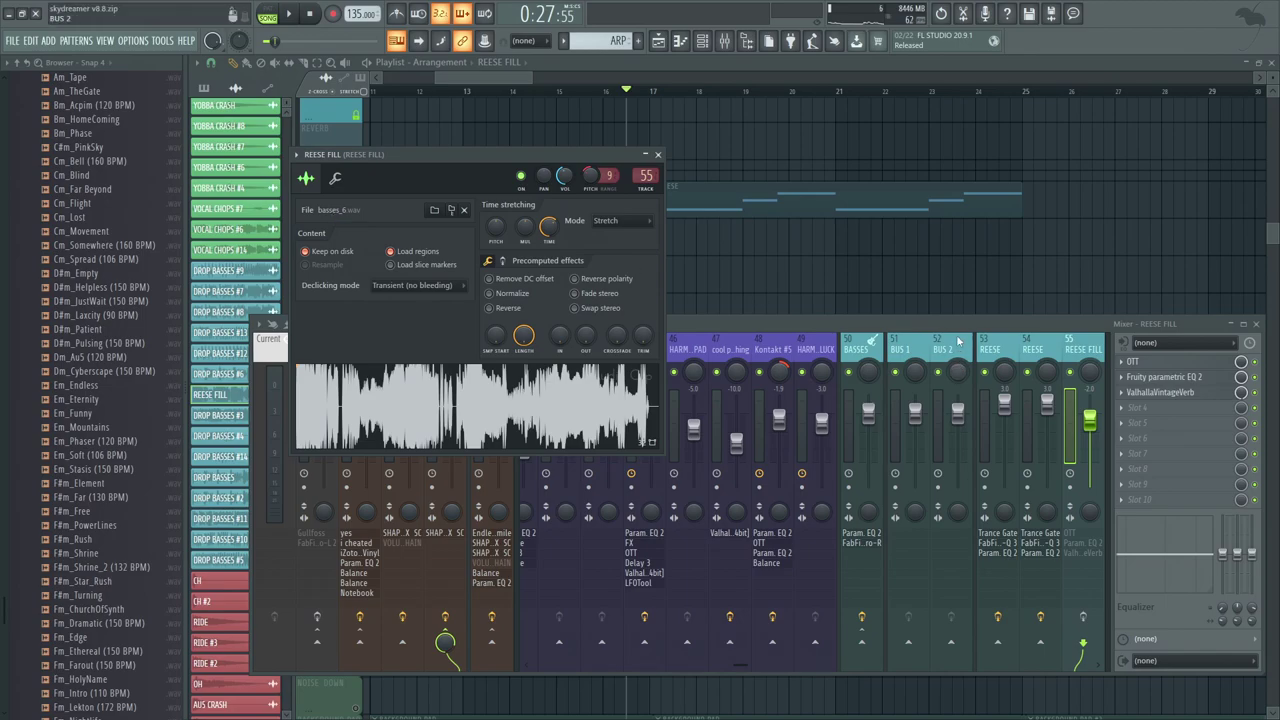
left_click_drag(741, 195, 783, 255)
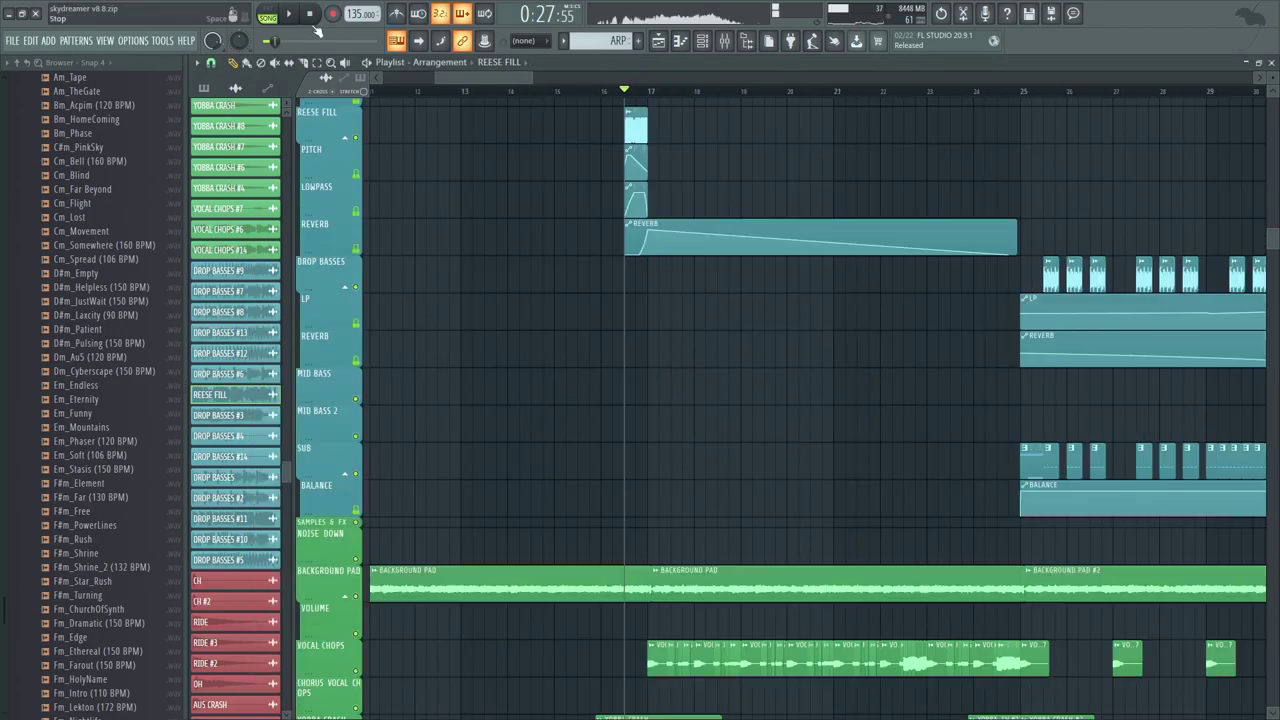
Step: Play the reese fill just before bar 17 together with the other tracks
key("space")
left_click(629, 92)
scroll(683, 200, "up", 3)
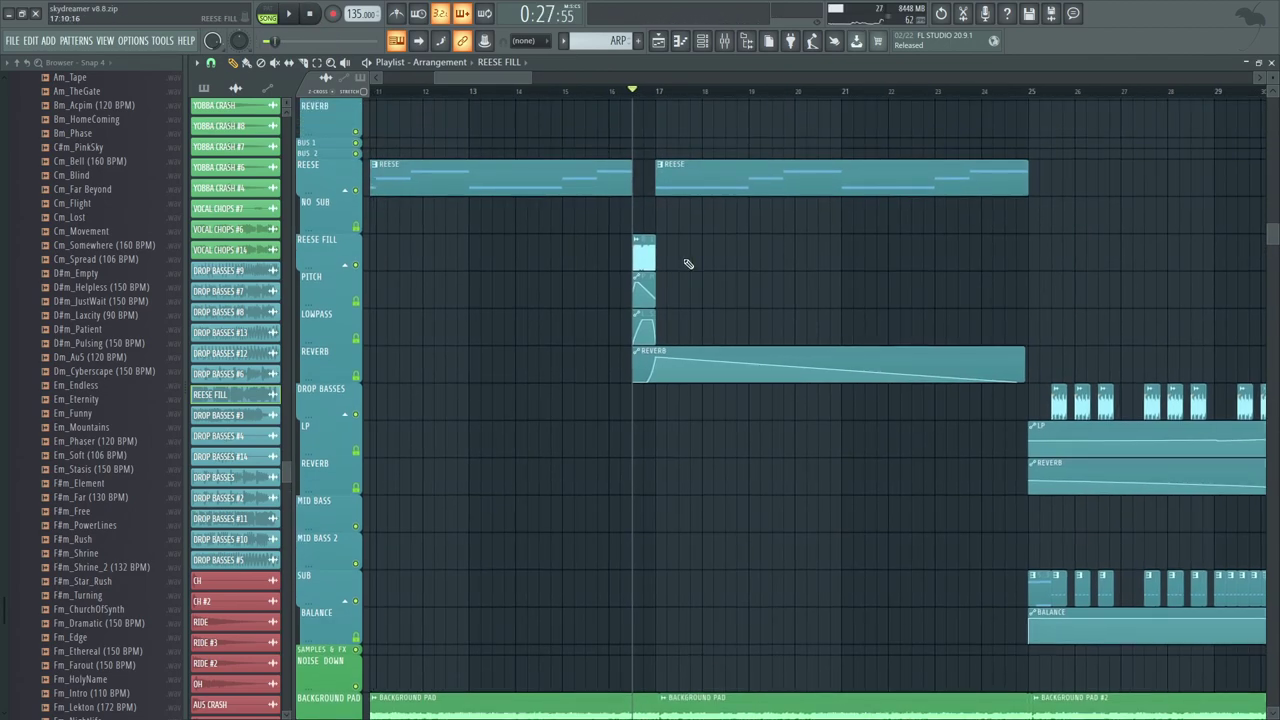
Step: Solo the ARP PAD track and play its clips from several positions in the arrangement
scroll(714, 350, "down", 14)
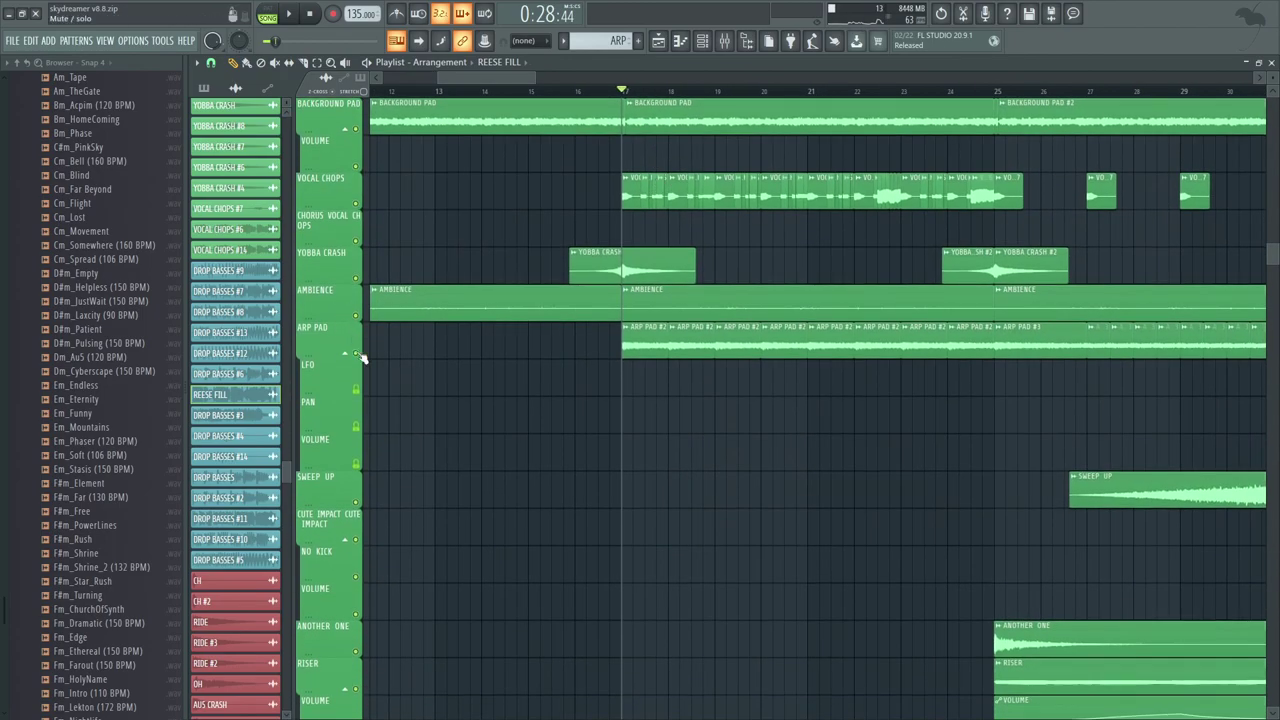
right_click(357, 353)
key("space")
left_click_drag(954, 320, 1270, 309)
key("space")
left_click(562, 92)
key("space")
left_click(1117, 91)
left_click_drag(1118, 440, 650, 490)
key("space")
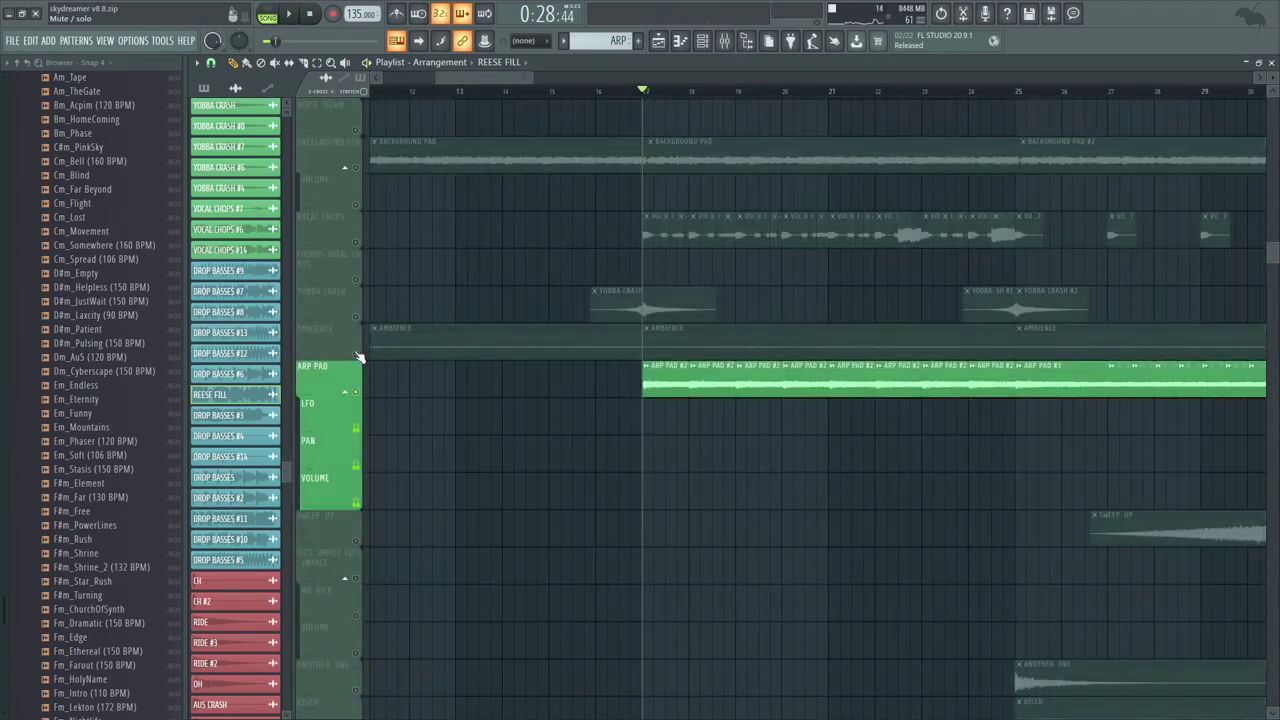
Step: Solo the VOCAL CHOPS track, play its clips from bar 17, and check the mixer
right_click(359, 315)
right_click(357, 280)
right_click(357, 245)
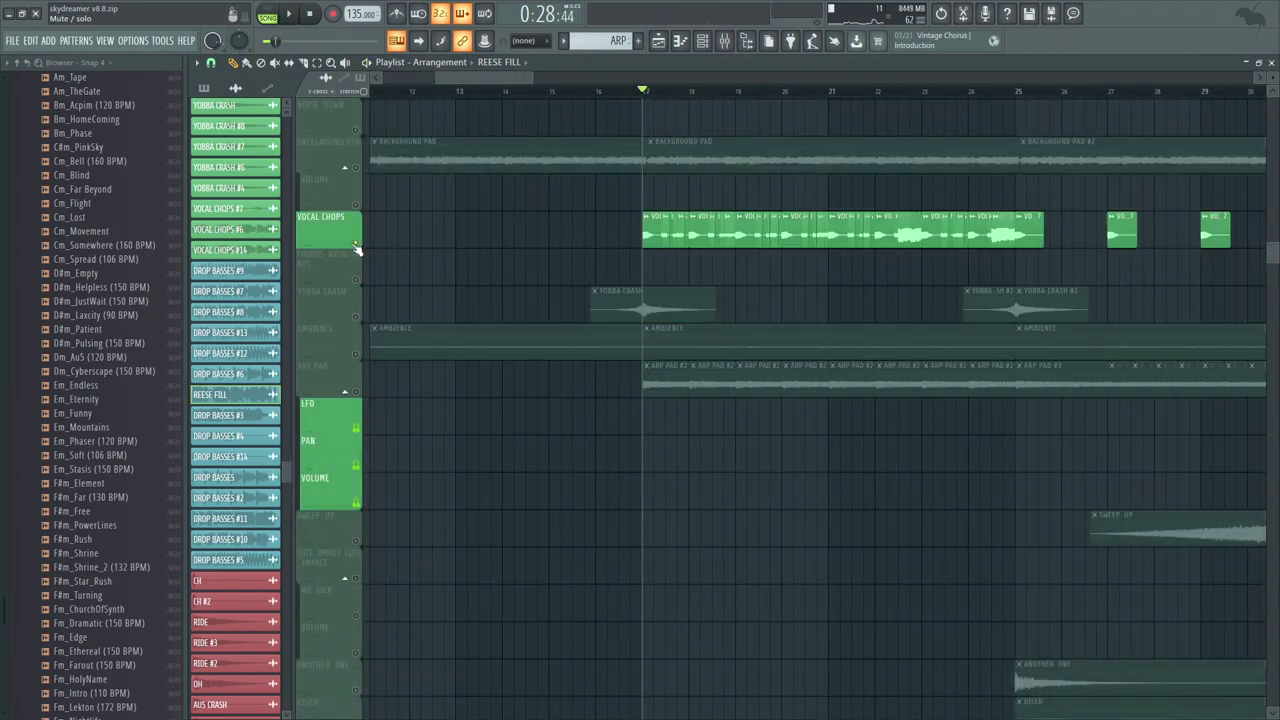
scroll(600, 300, "up", 3)
scroll(600, 300, "right", 1)
key("space")
key("F9")
left_click_drag(622, 353, 712, 370)
key("F9")
Step: Show the VOCAL CHOPS #5 clip's settings, then open the first VOCAL CHOPS clip and preview its sample
scroll(672, 190, "down", 1)
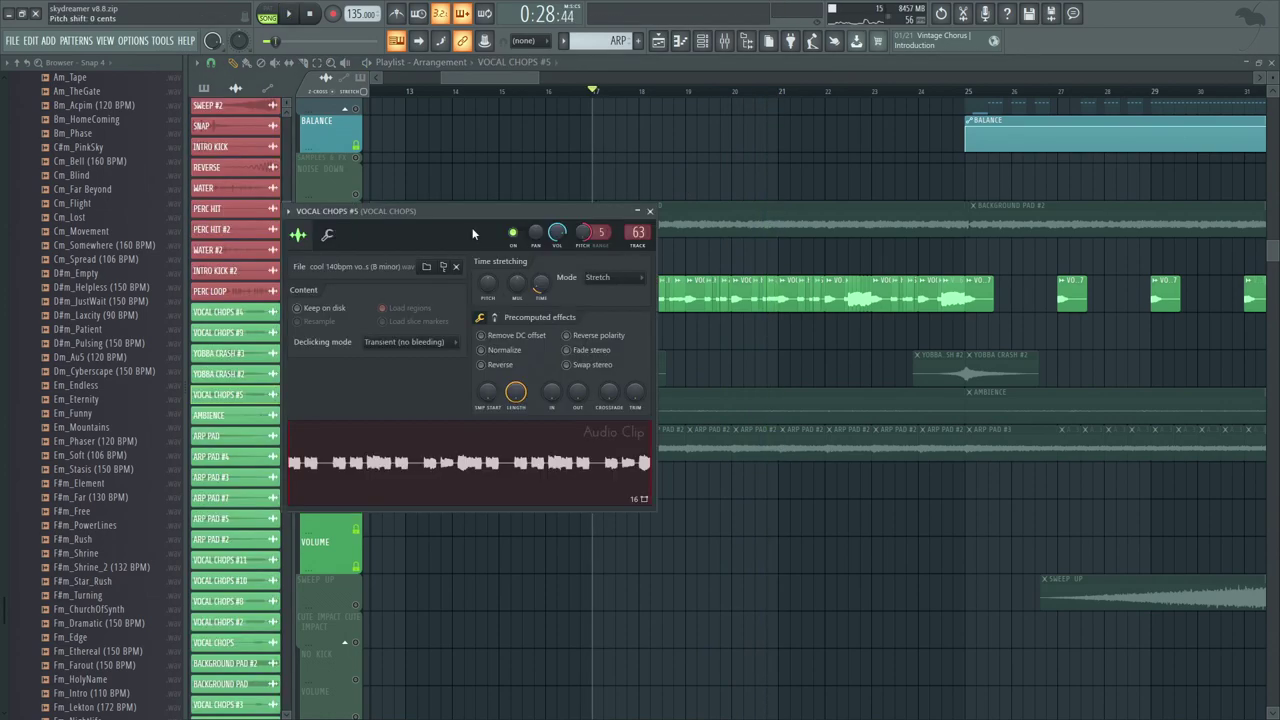
left_click_drag(589, 206, 522, 171)
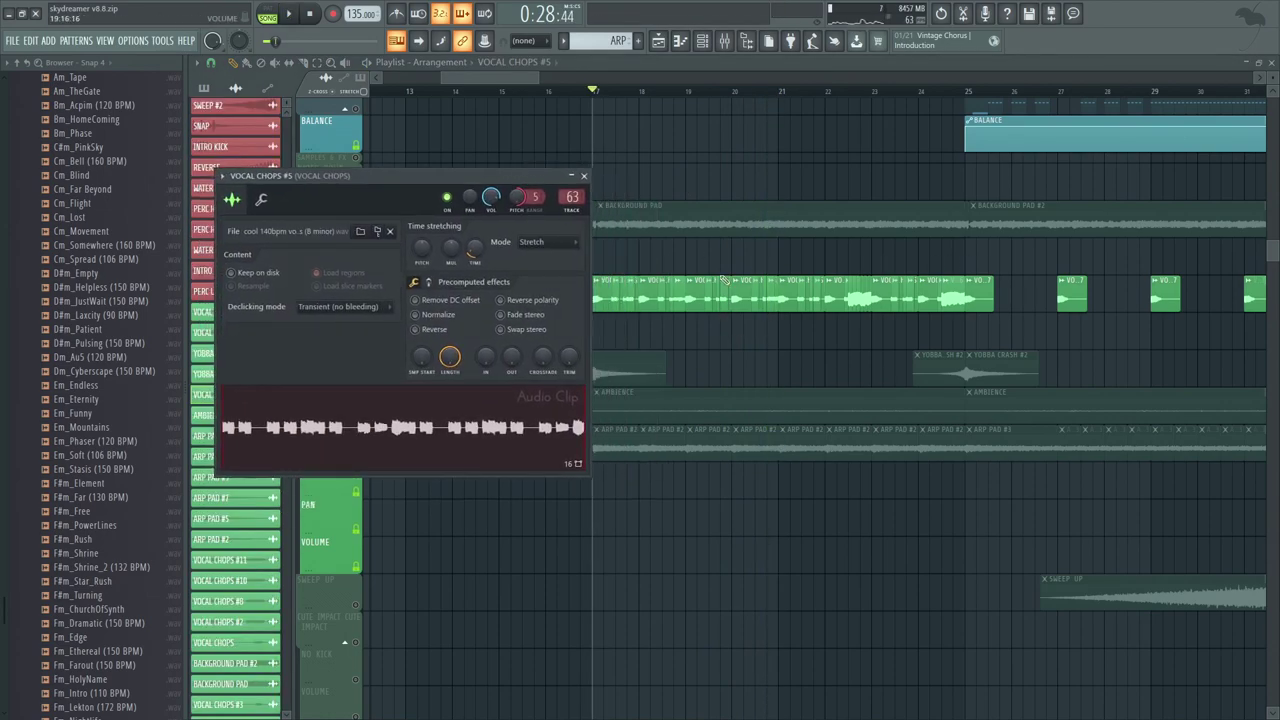
left_click(584, 176)
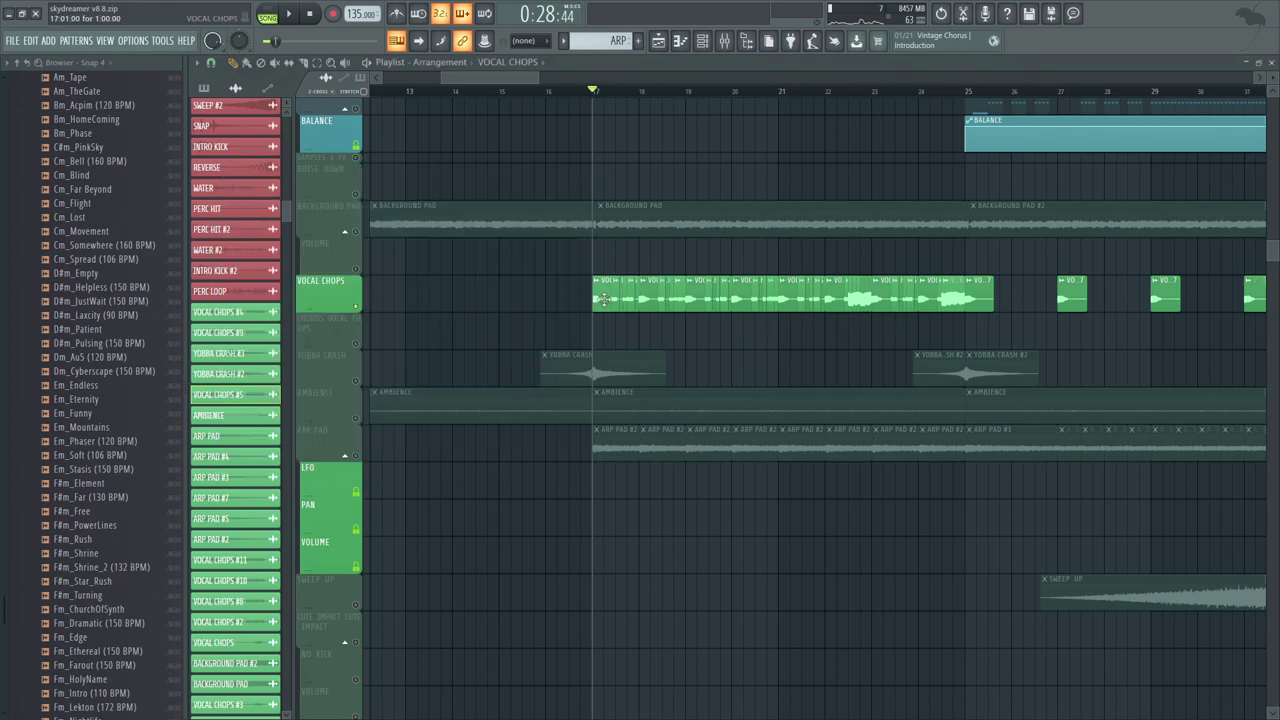
double_click(604, 295)
left_click(470, 389)
left_click(563, 125)
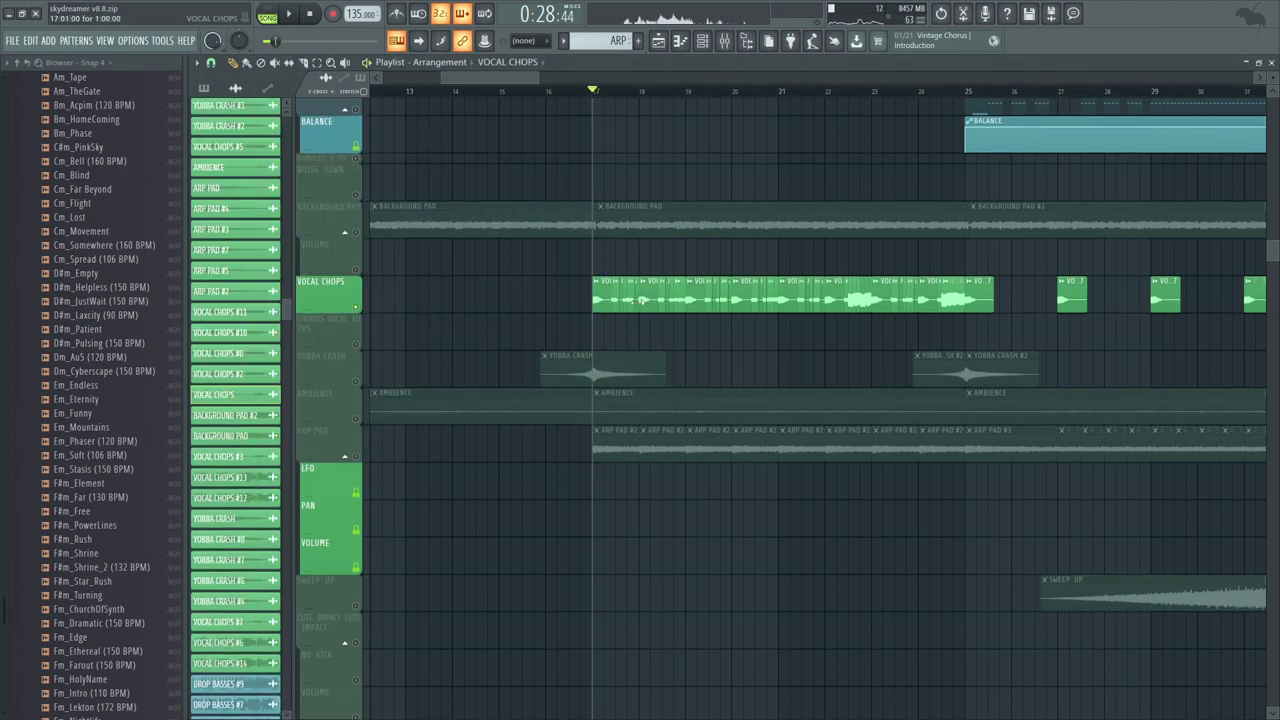
Step: Open the VOCAL CHOPS #2 clip, preview its source sample, and inspect the neighbouring chop in bar 17
double_click(630, 297)
left_click(445, 413)
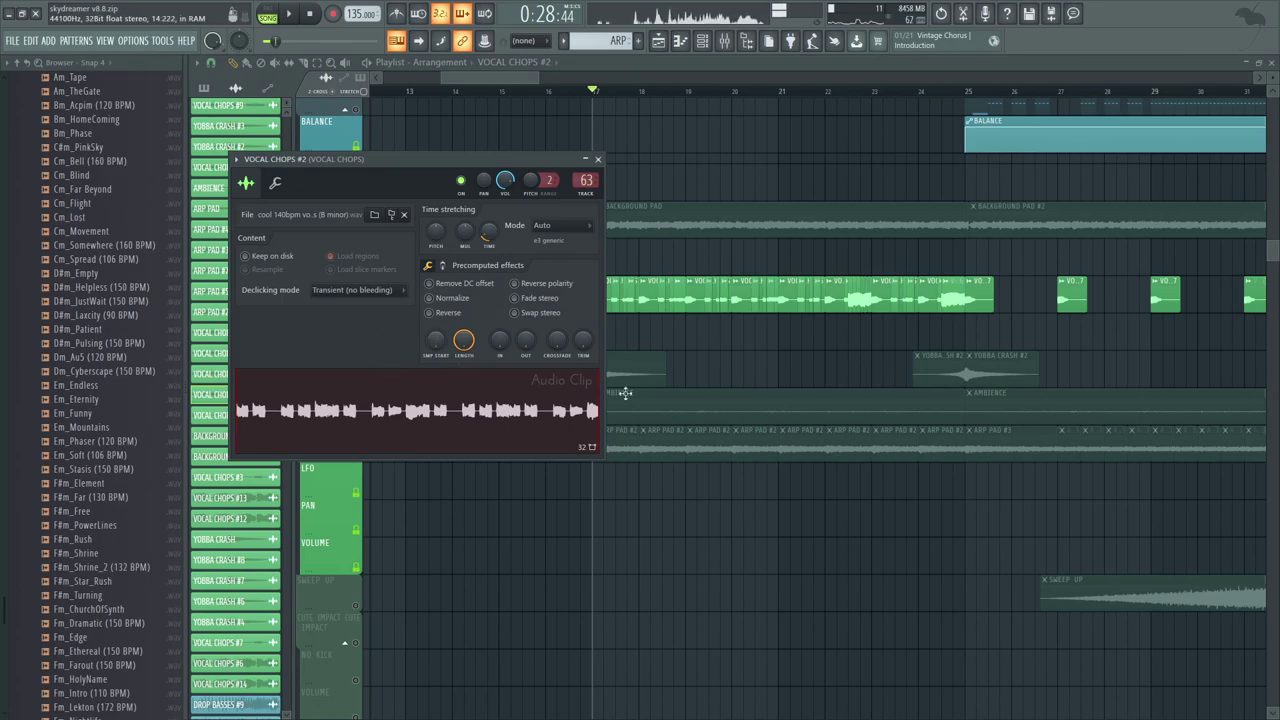
left_click(686, 357)
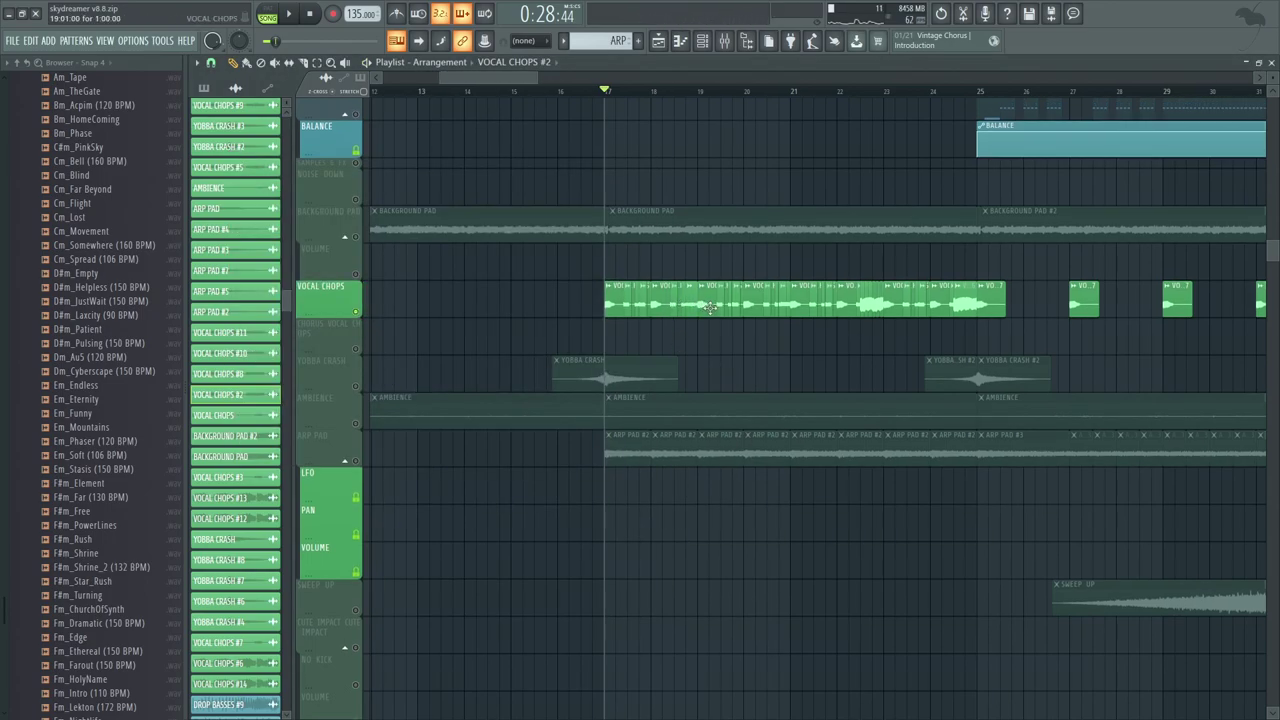
double_click(642, 307)
double_click(645, 307)
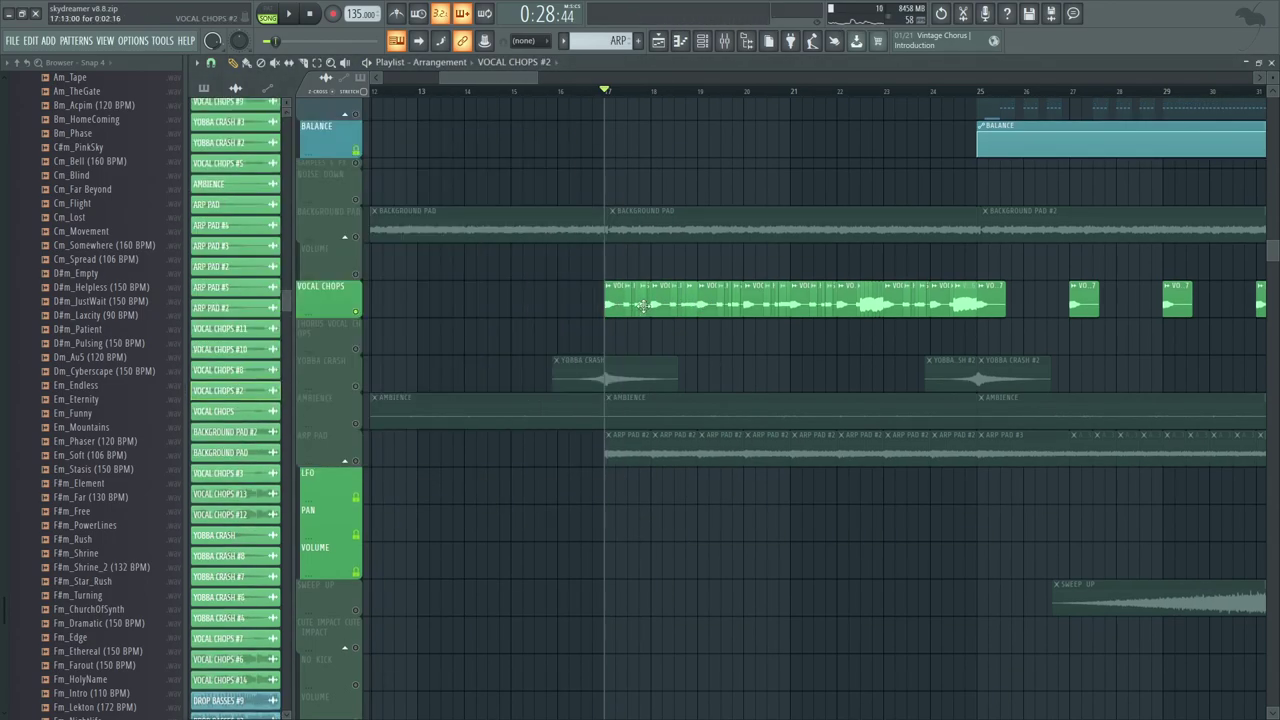
Step: Open the VOCAL CHOPS #6 clip at bar 22 and preview its vocal run sample
double_click(872, 305)
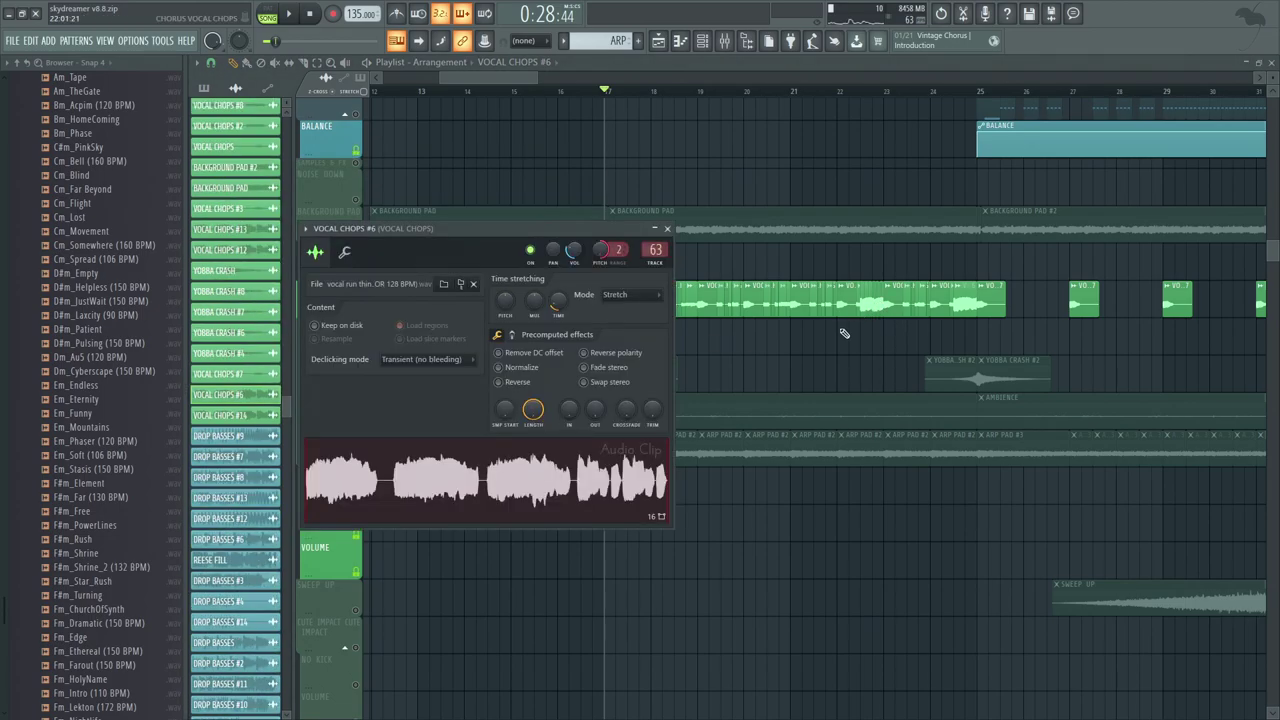
left_click(482, 503)
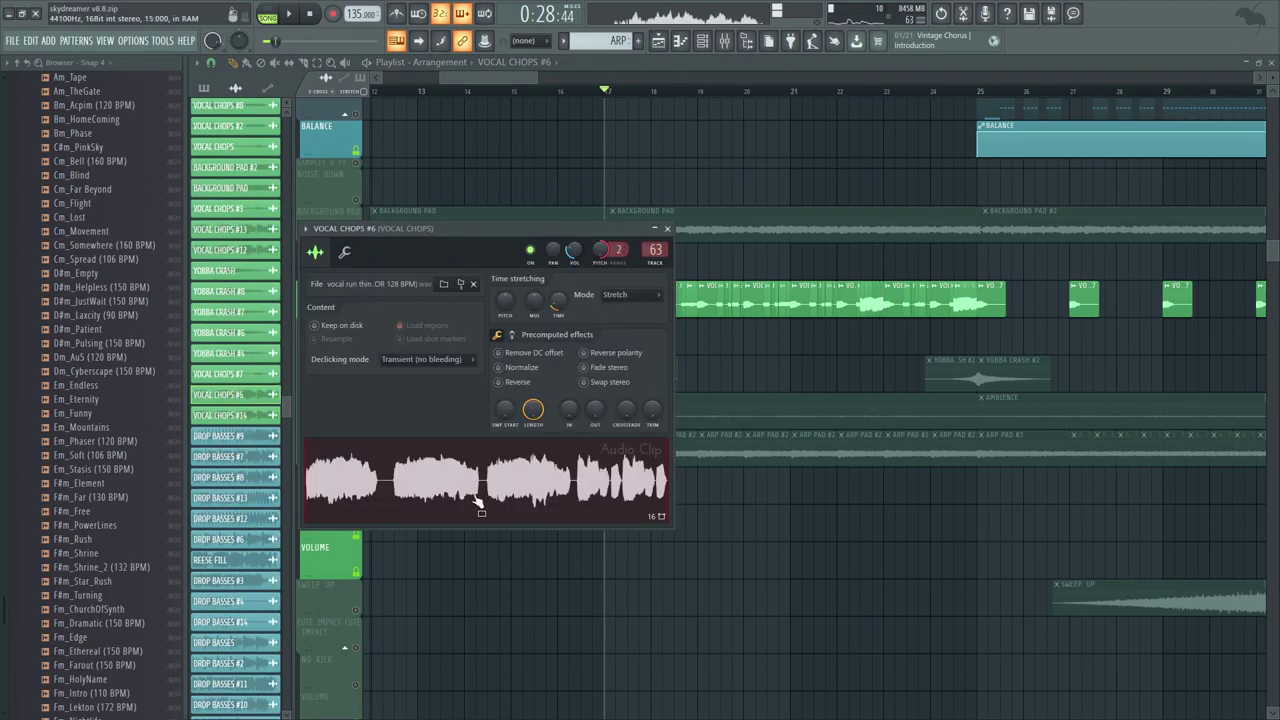
left_click_drag(732, 288, 845, 410)
left_click(850, 410)
mouse_move(560, 217)
left_mouse_down()
mouse_move(569, 226)
mouse_move(557, 213)
left_mouse_up()
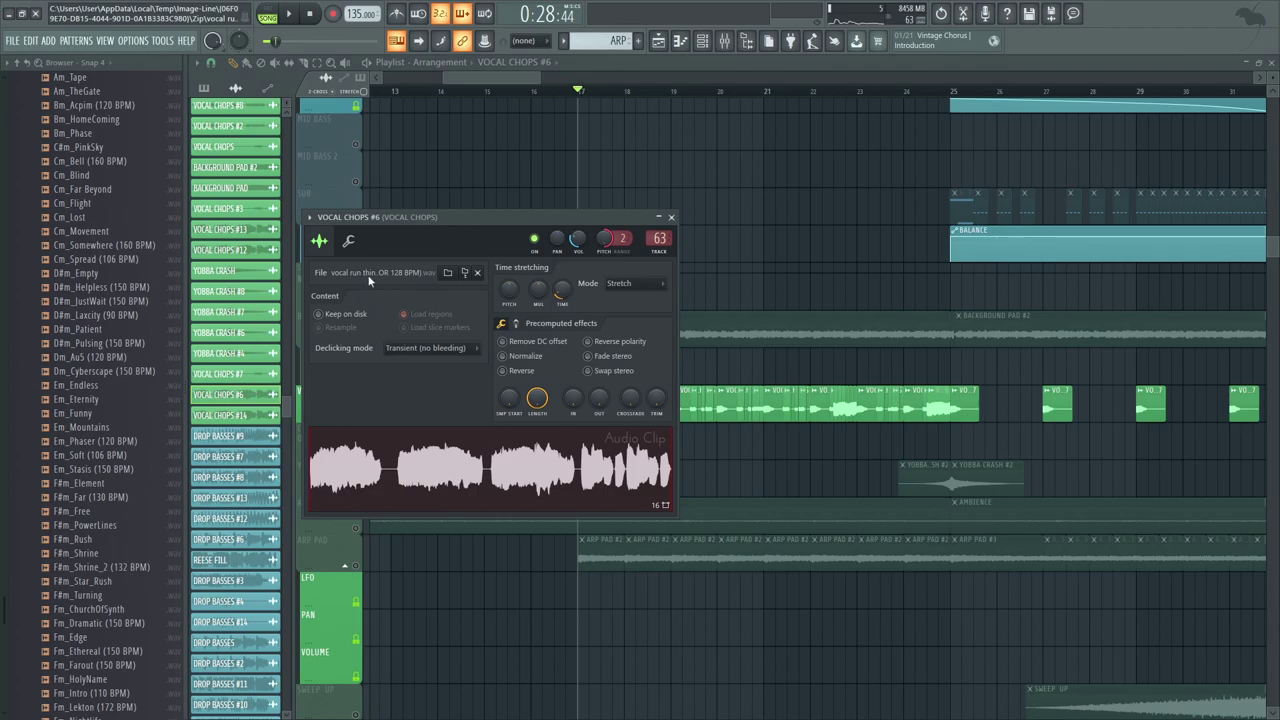
left_click(400, 480)
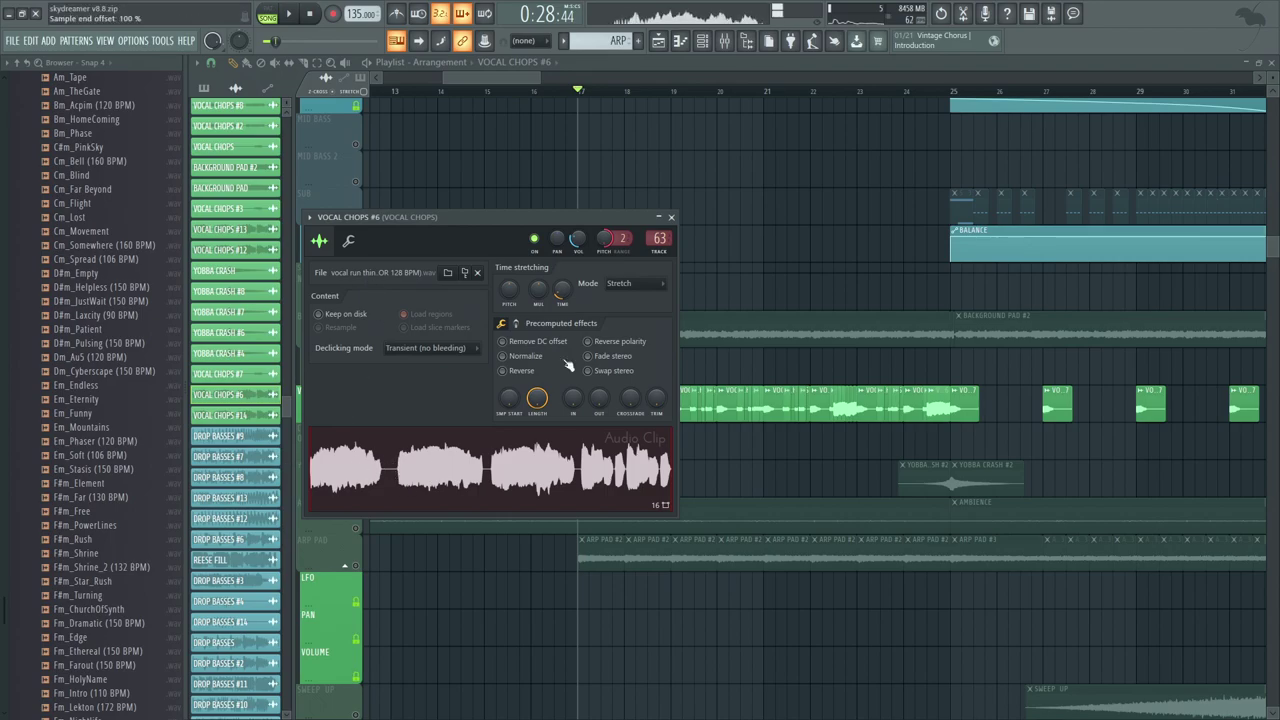
Step: Play the soloed vocal chops from bar 22 and from the later vocal run in bar 24
left_click(815, 93)
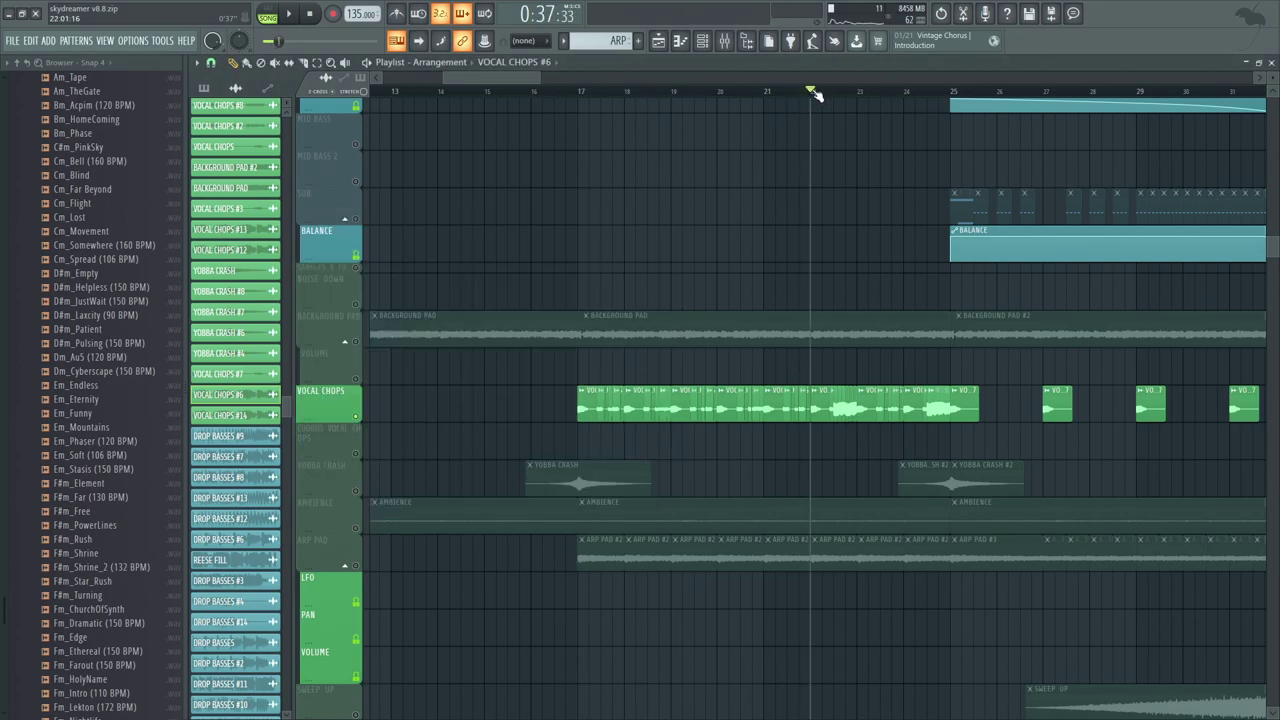
left_click(837, 93)
left_click_drag(940, 203, 665, 245)
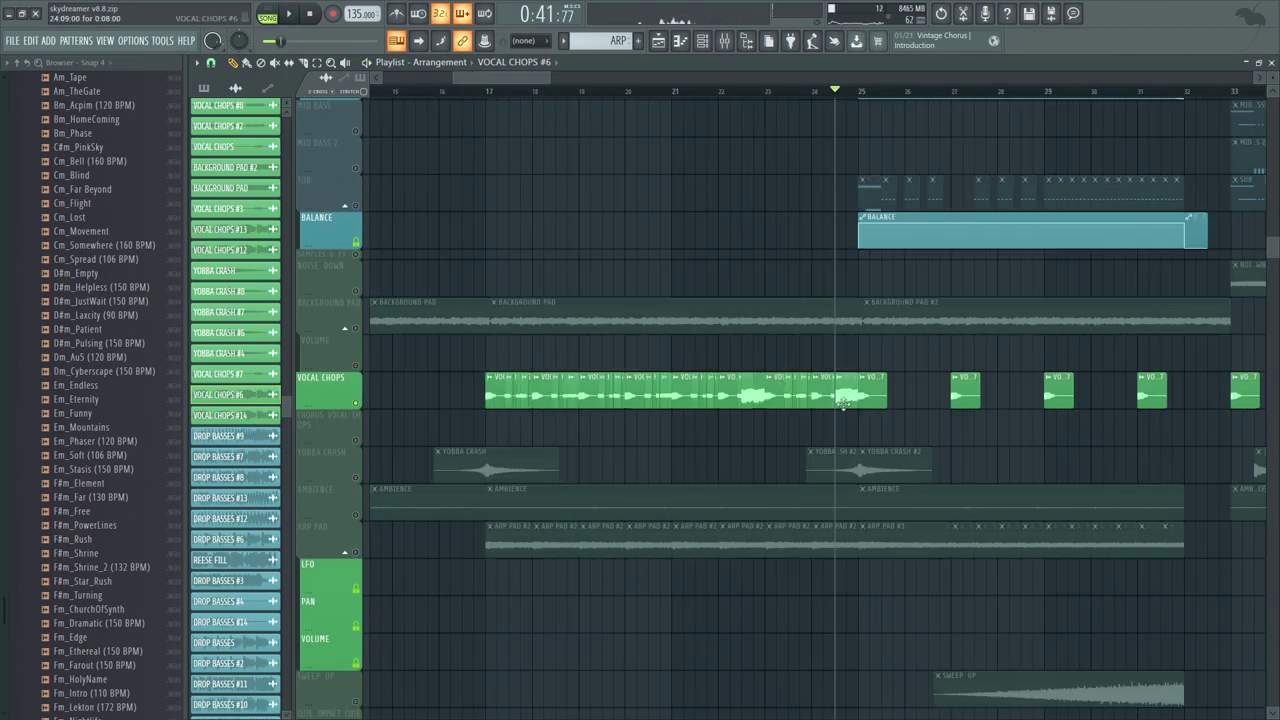
Step: Solo the BACKGROUND PAD track briefly, restore all tracks, and play the full arrangement
right_click(355, 329)
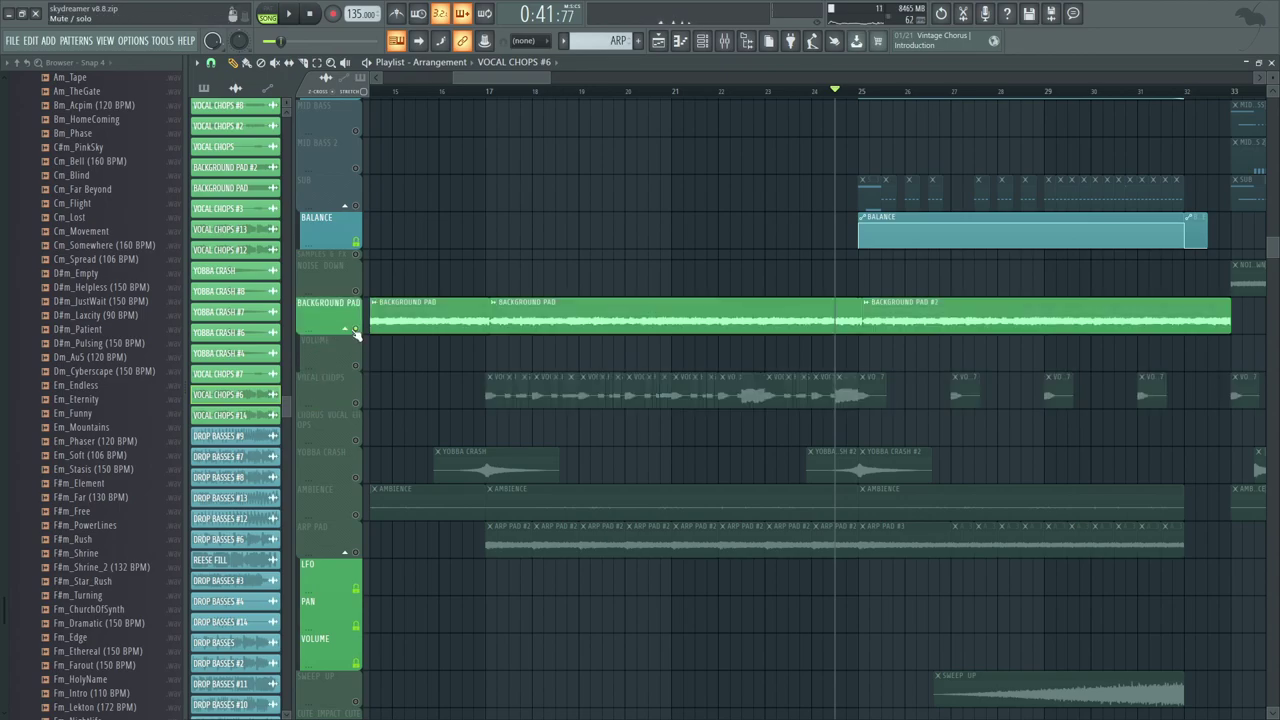
right_click(355, 329)
key("space")
key("space")
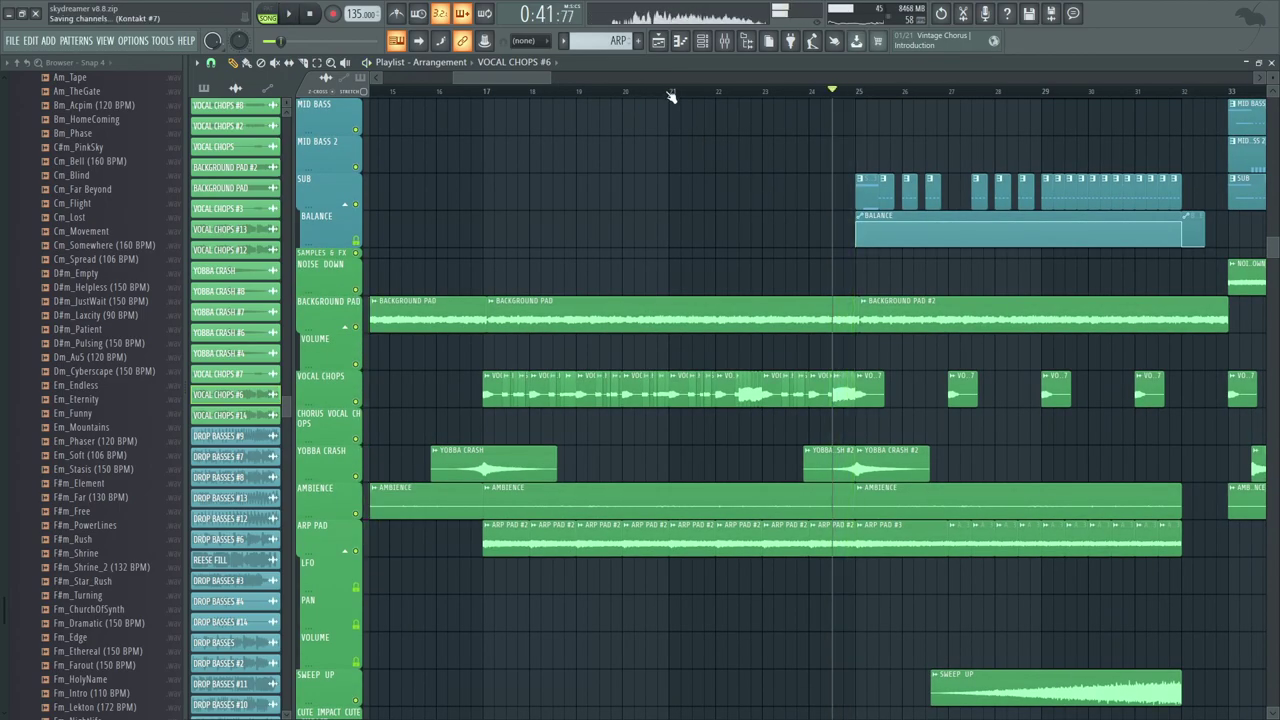
Step: Solo the DROP KICK track and play its hit at bar 25, then toggle solo on the LP track
left_click(670, 93)
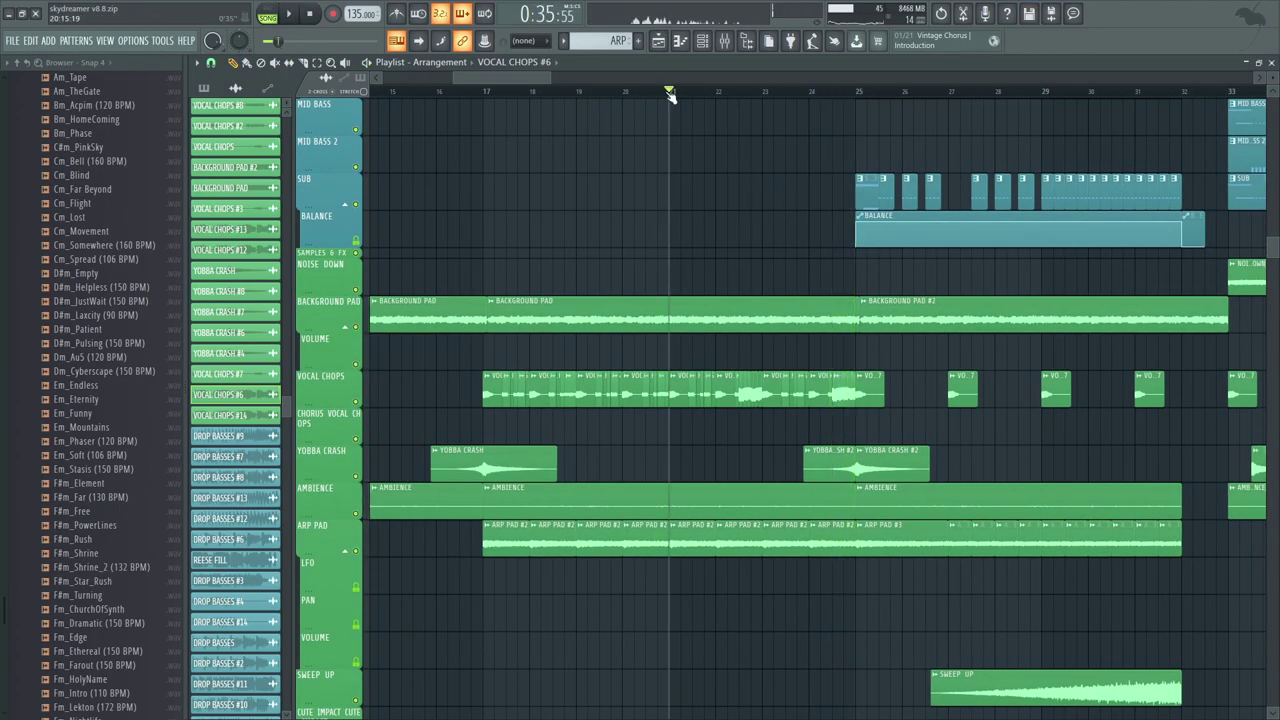
left_click_drag(753, 210, 680, 496)
scroll(679, 496, "down", 15)
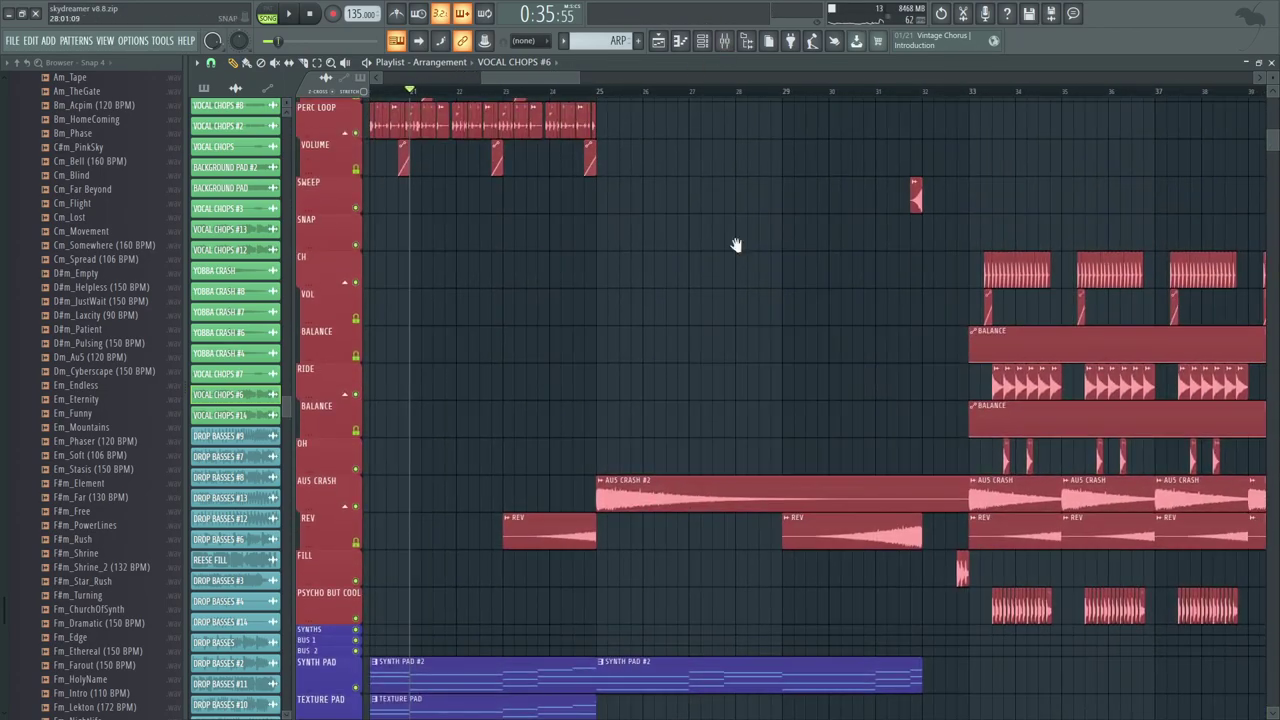
scroll(715, 382, "up", 6)
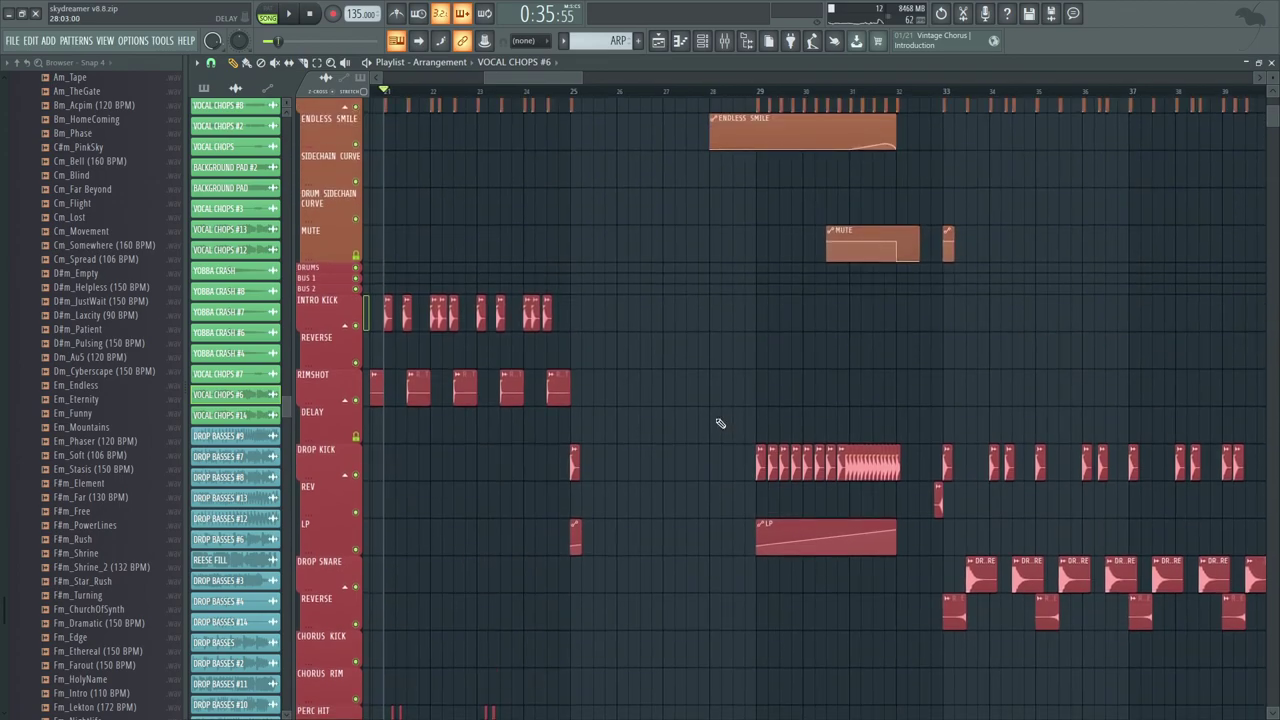
left_click(573, 101)
right_click(358, 476)
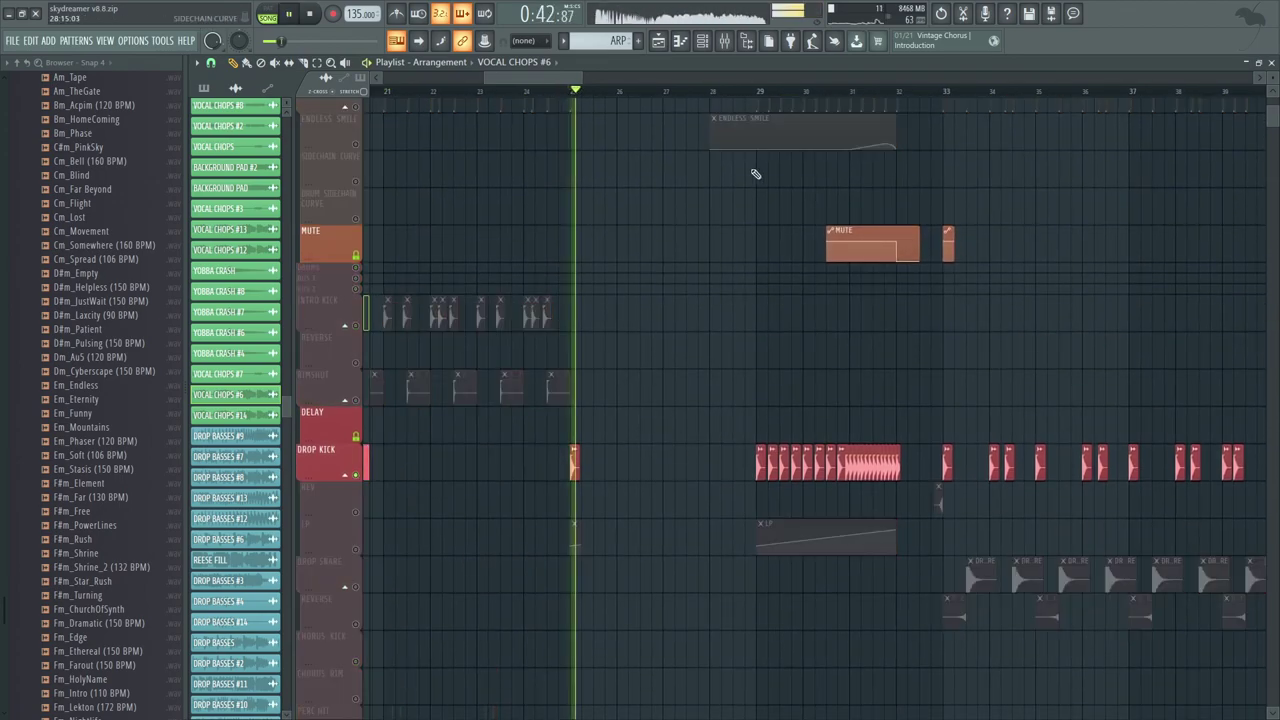
right_click(357, 553)
right_click(357, 553)
Step: Show the mixer and inspect the effects on the PREMASTER track
left_click_drag(661, 402, 637, 577)
key("F9")
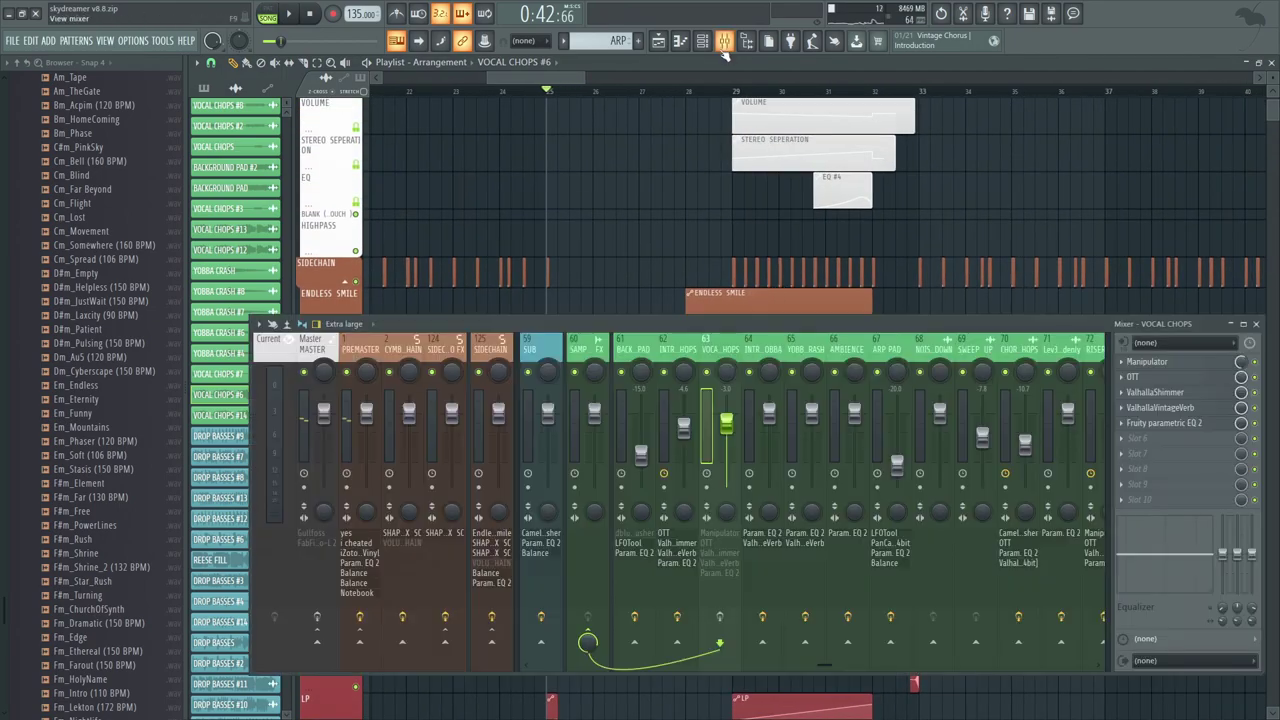
left_click(373, 358)
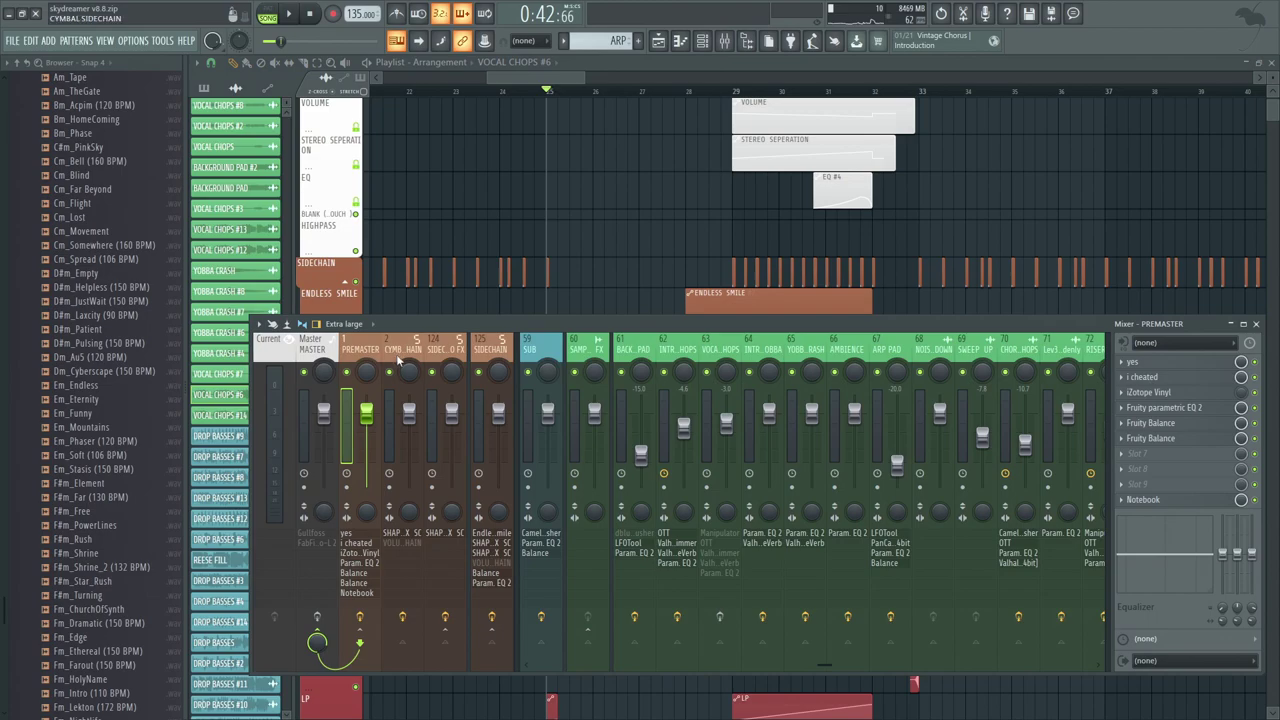
left_click(733, 92)
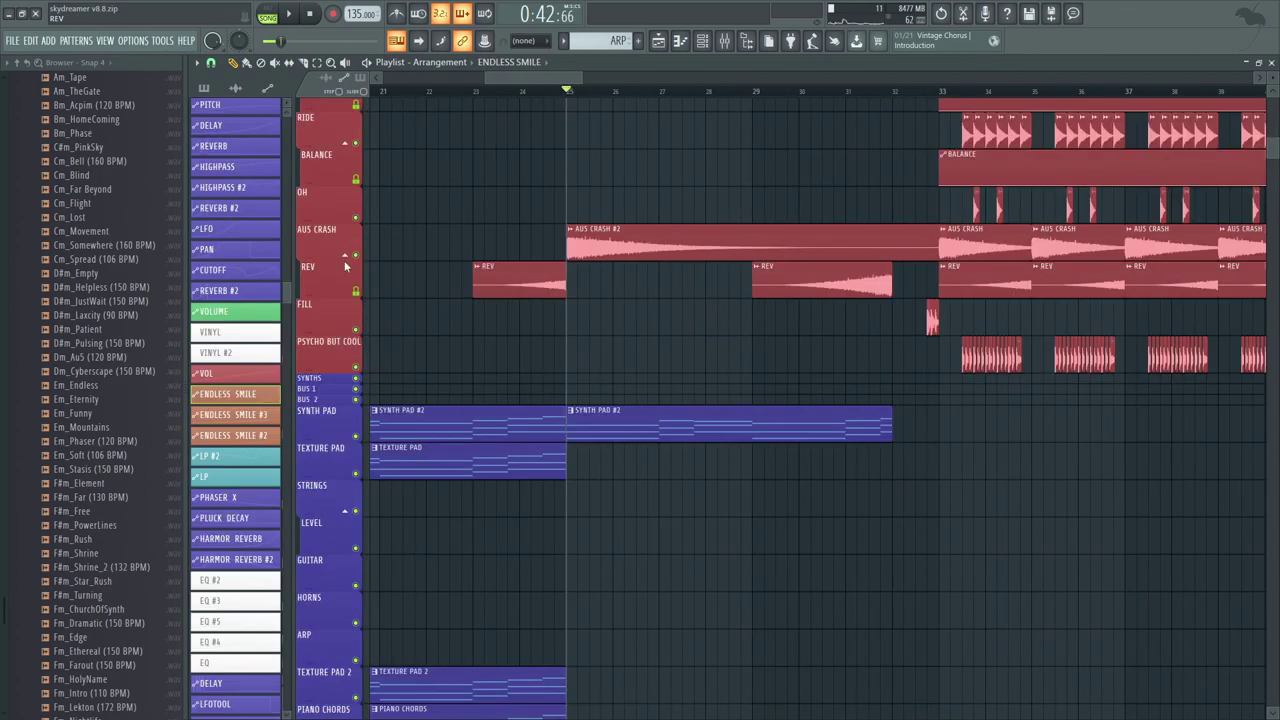
Step: Open the AU5 CRASH #2 clip on the AU5 CRASH track and show its sample and fade-out settings
double_click(344, 260)
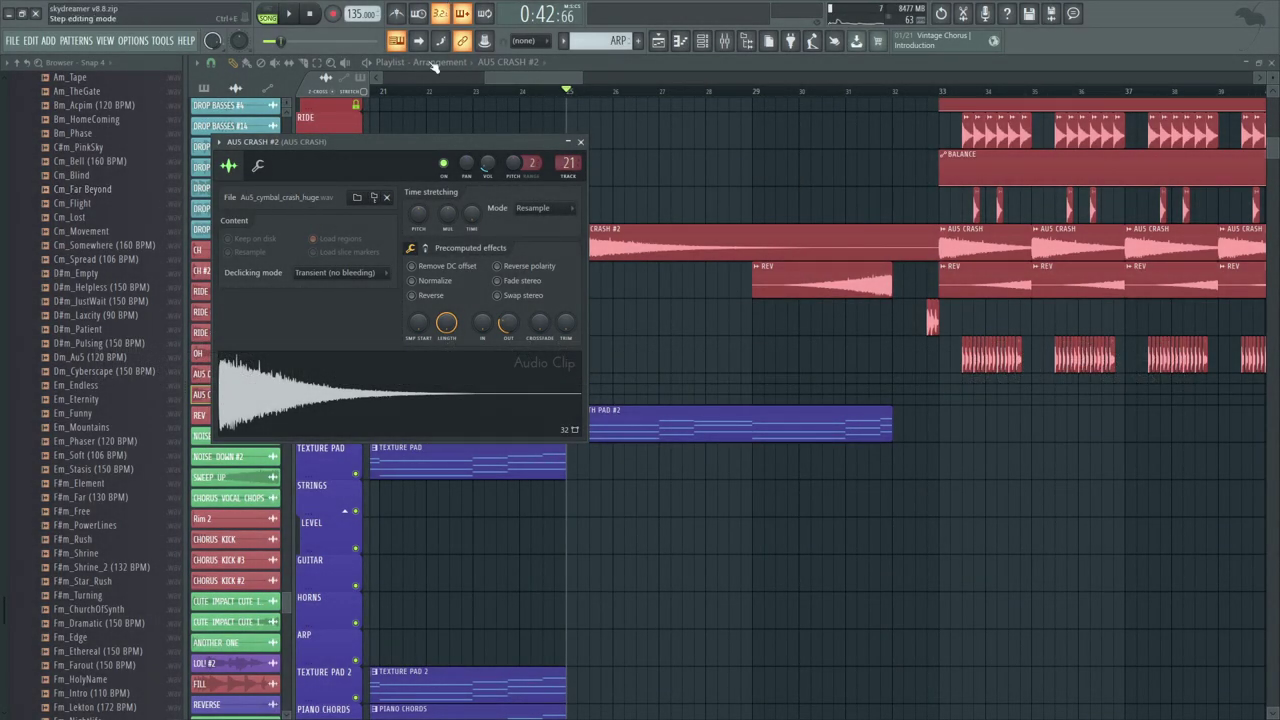
left_click_drag(648, 209, 655, 211)
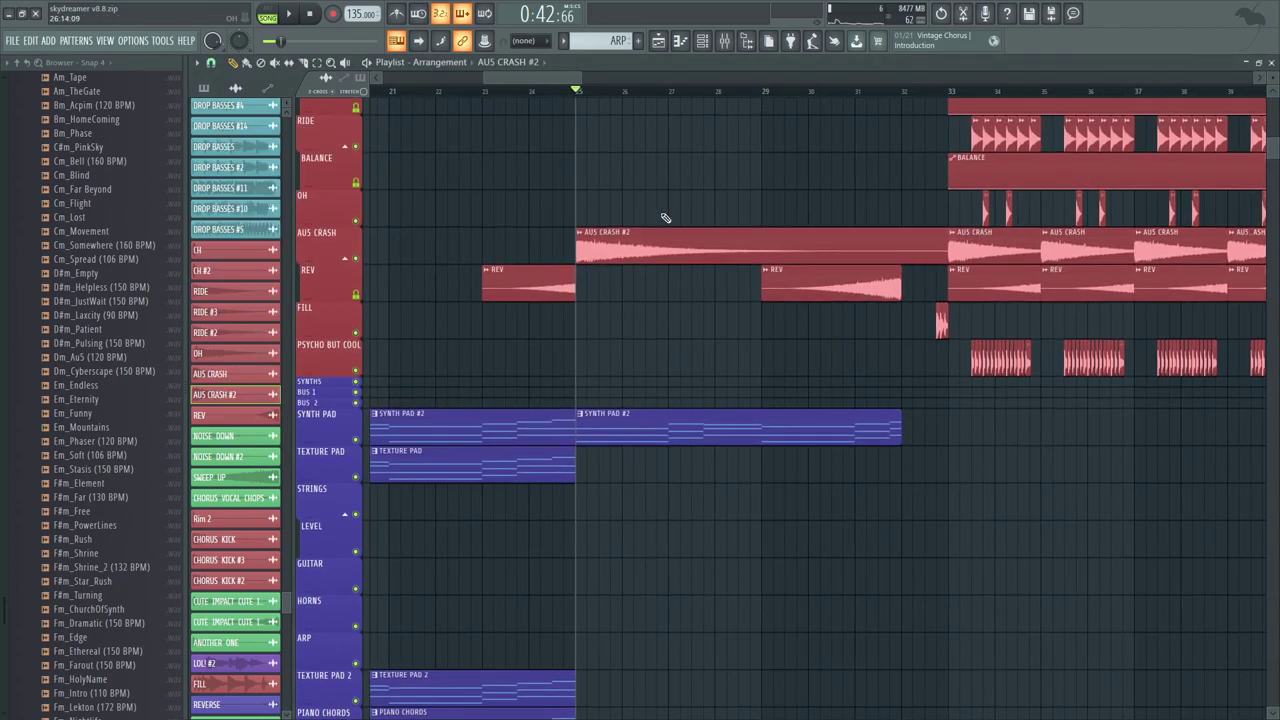
double_click(688, 254)
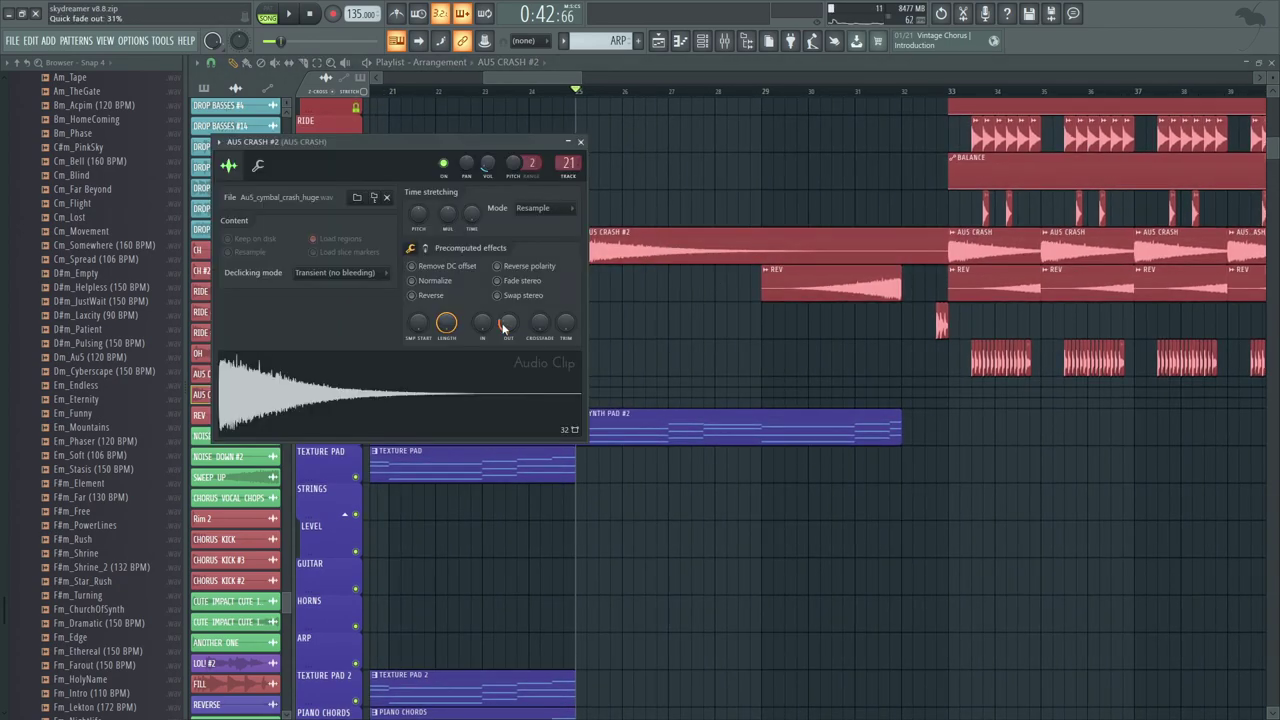
left_click_drag(685, 187, 689, 189)
Step: Solo the PIANO MELODY track, enable its LP, BITCRUSH and FREQ SHIFT automation tracks, and play from bar 24
left_click_drag(529, 712, 594, 62)
right_click(356, 189)
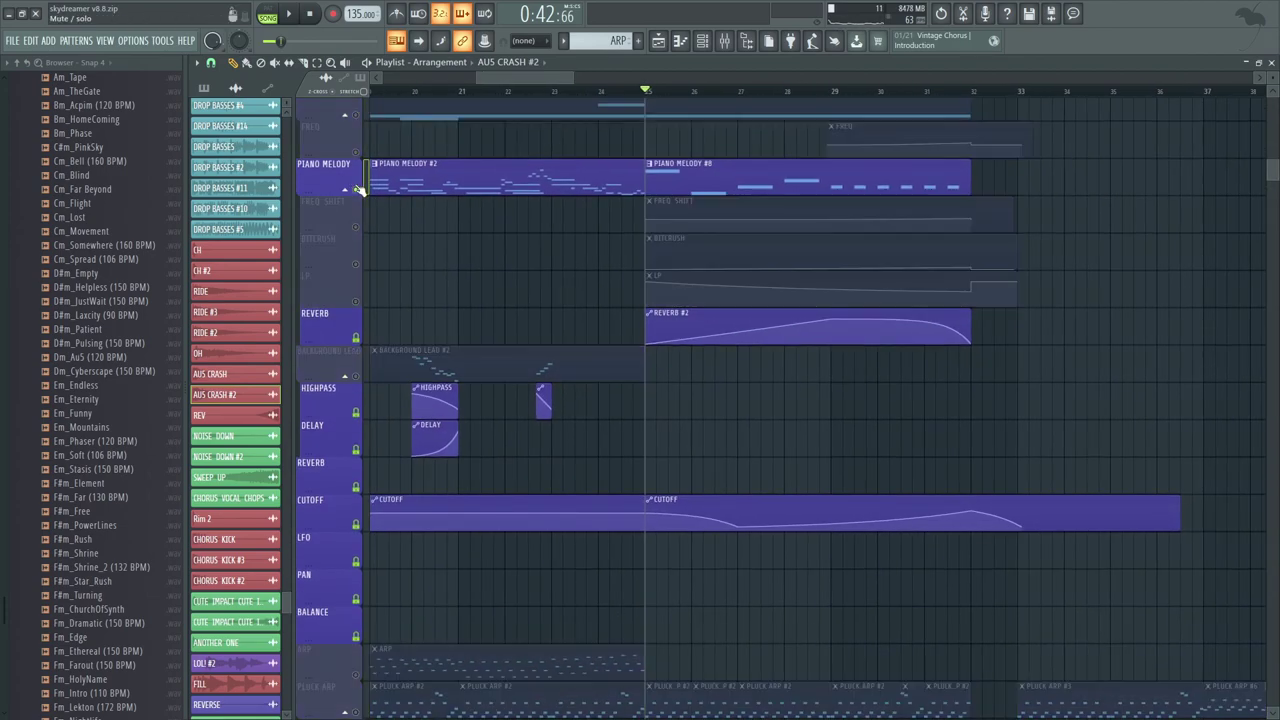
left_click(355, 264)
left_click(355, 301)
left_click(355, 227)
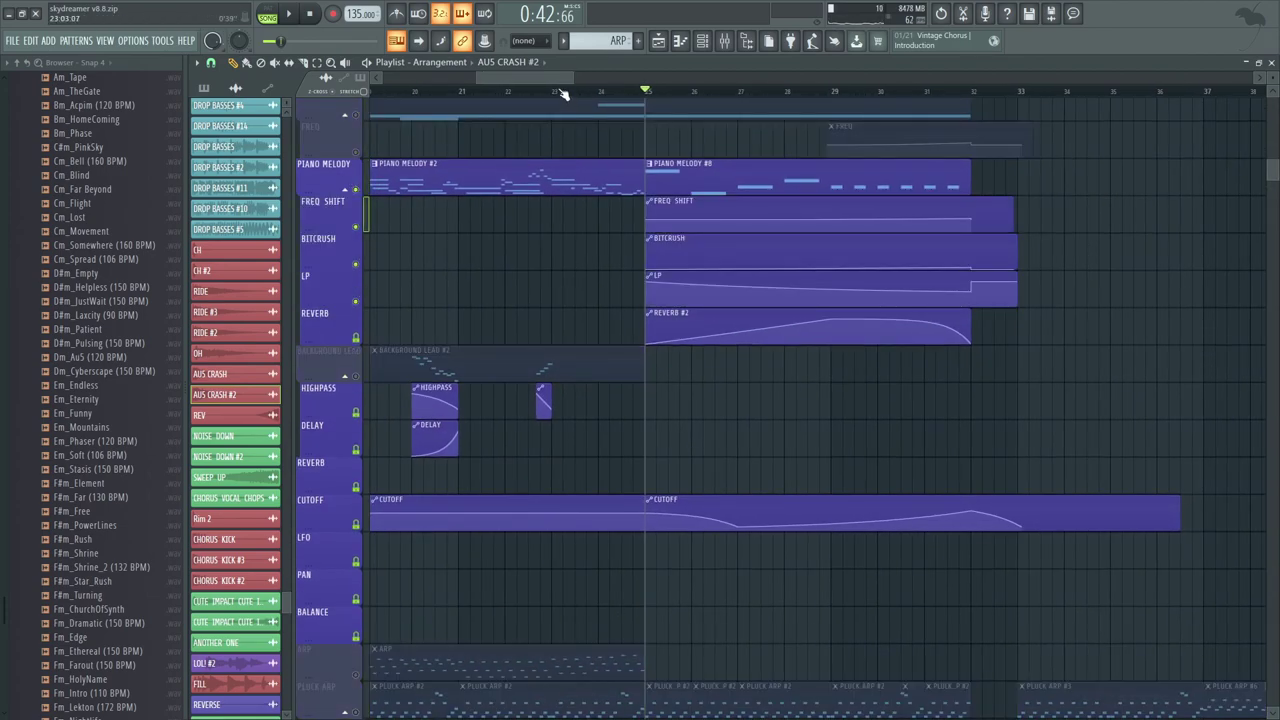
left_click(598, 93)
left_click_drag(596, 240, 560, 340)
key("space")
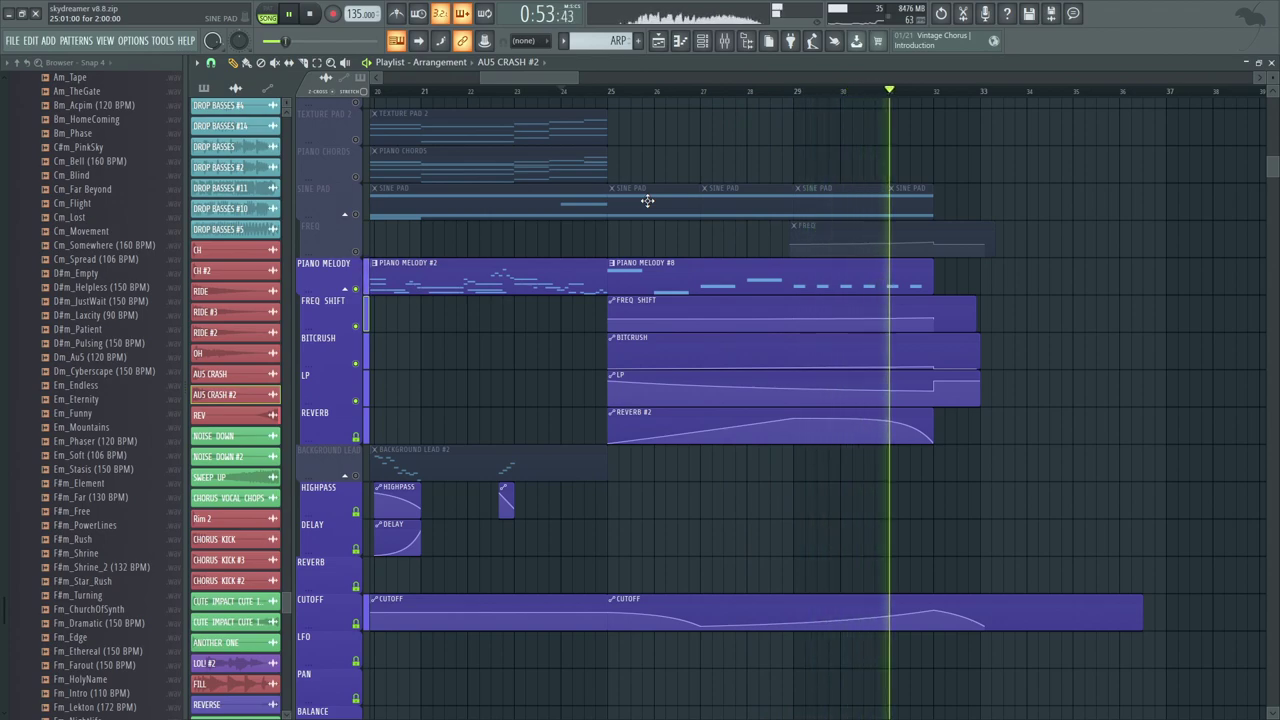
Step: Play the piano melody from bar 27 and view the PIANO MELODY track's effects in the mixer
scroll(647, 201, "down", 2)
left_click(700, 92)
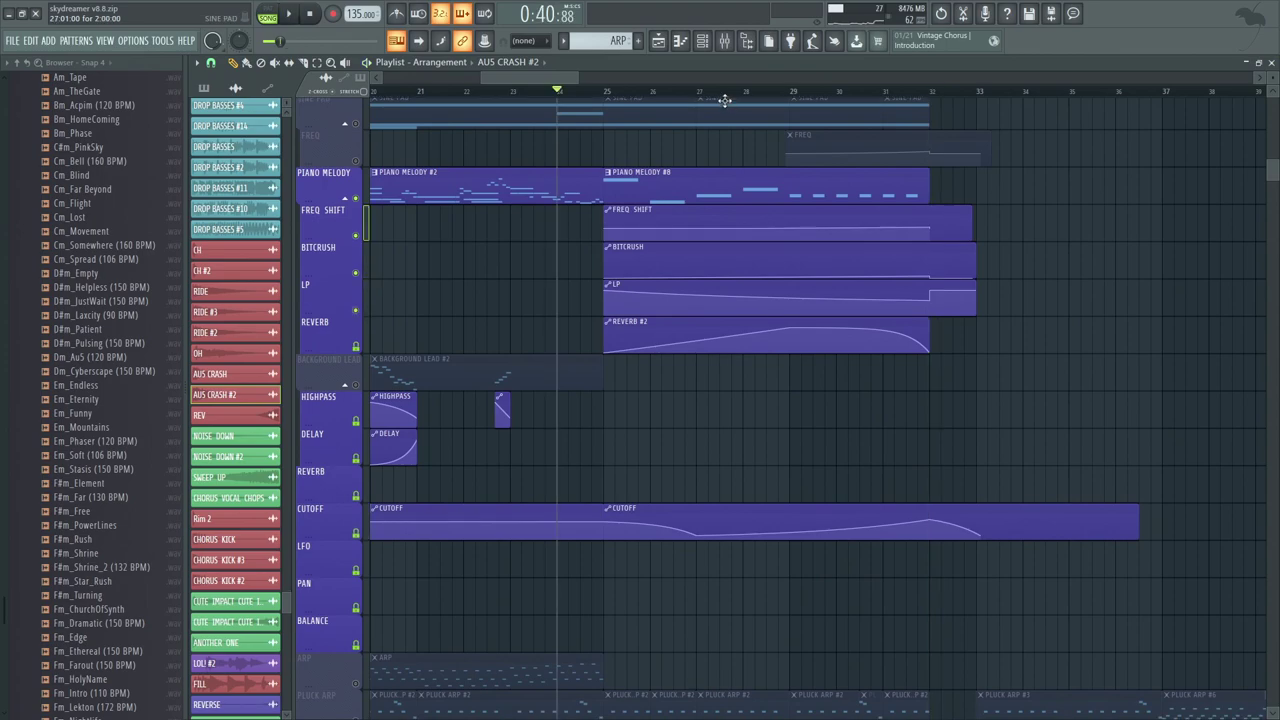
scroll(686, 257, "up", 3)
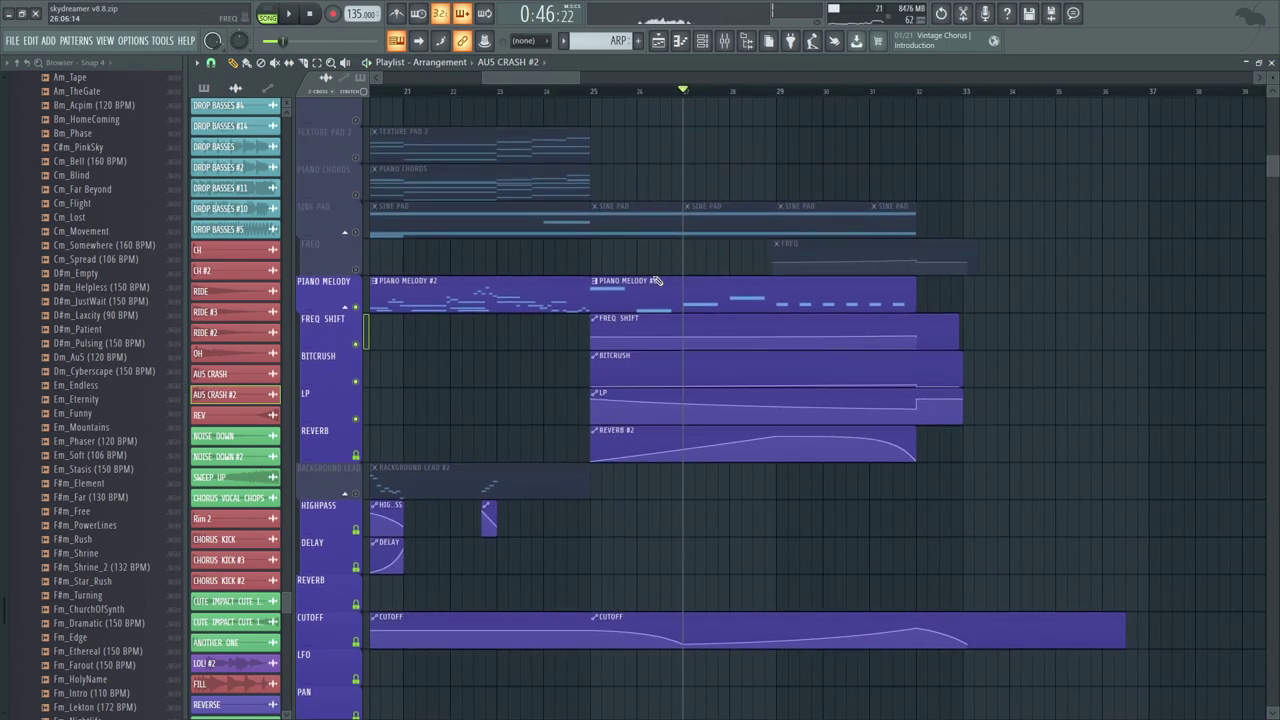
left_click(728, 41)
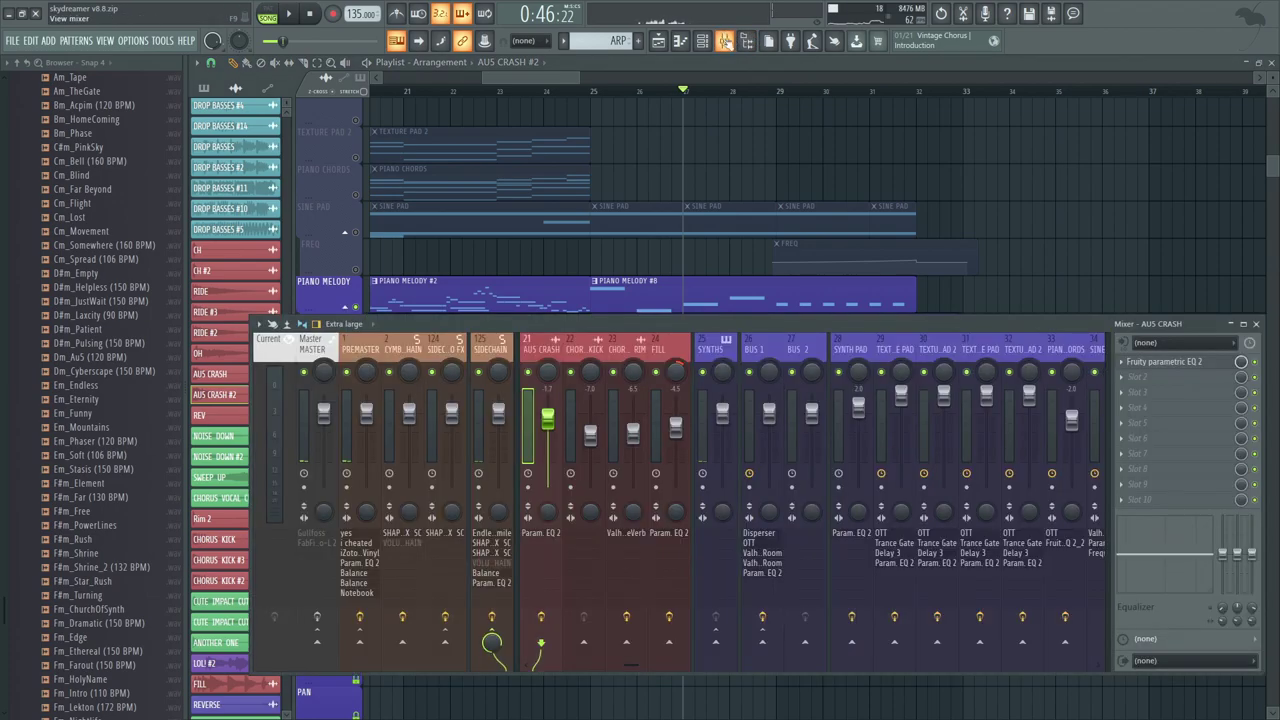
left_click_drag(737, 252, 765, 171)
key("F9")
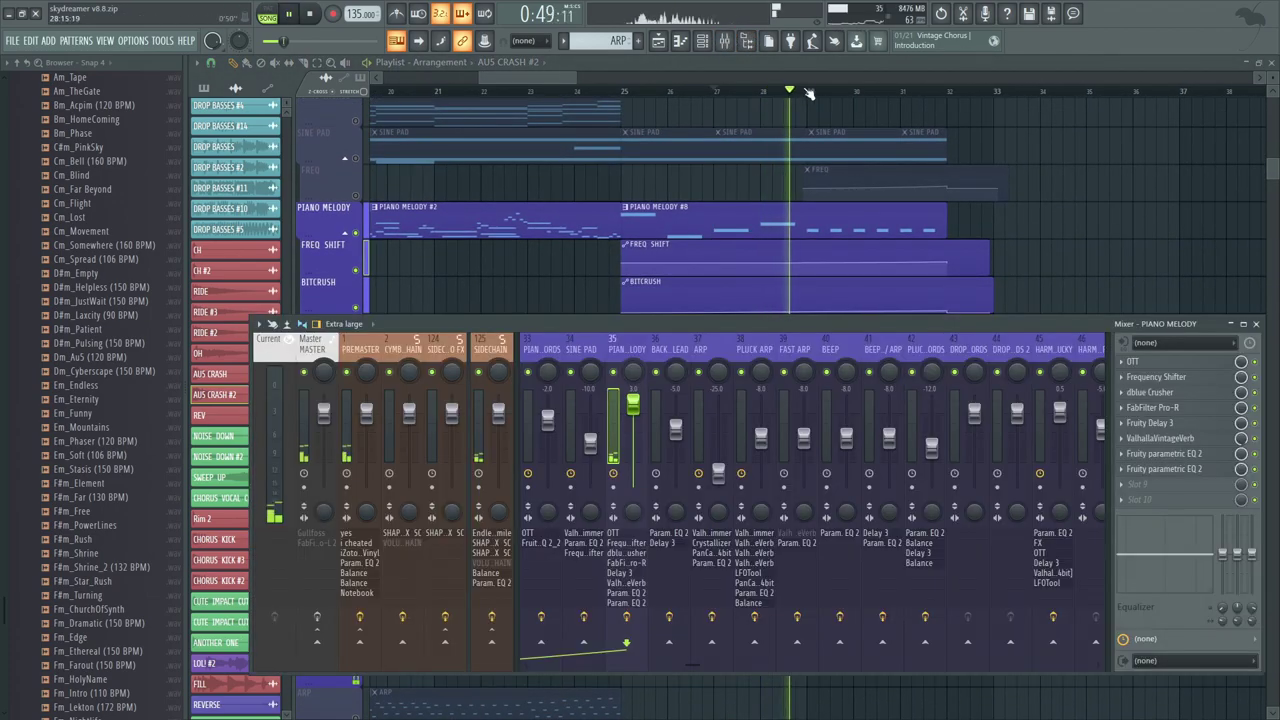
key("F9")
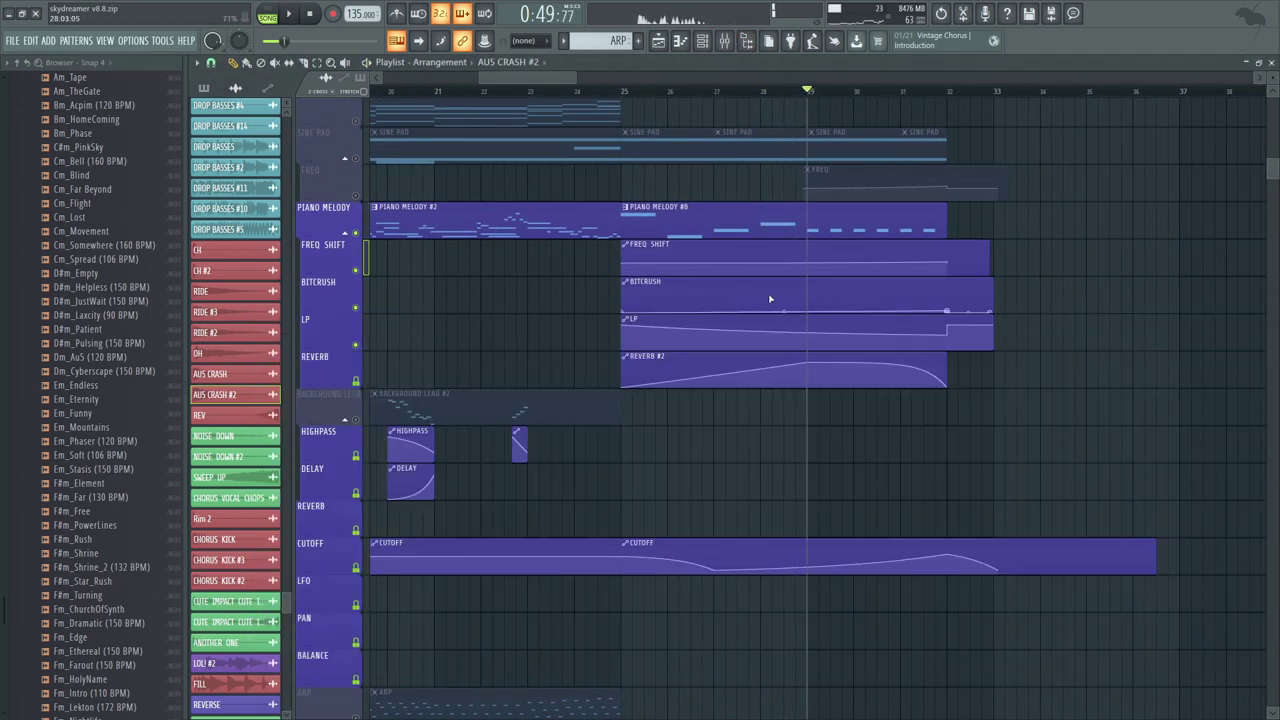
Step: Open dblue Crusher on the PIANO MELODY mixer track and play from bar 29 to watch its Reduction setting
left_click(728, 42)
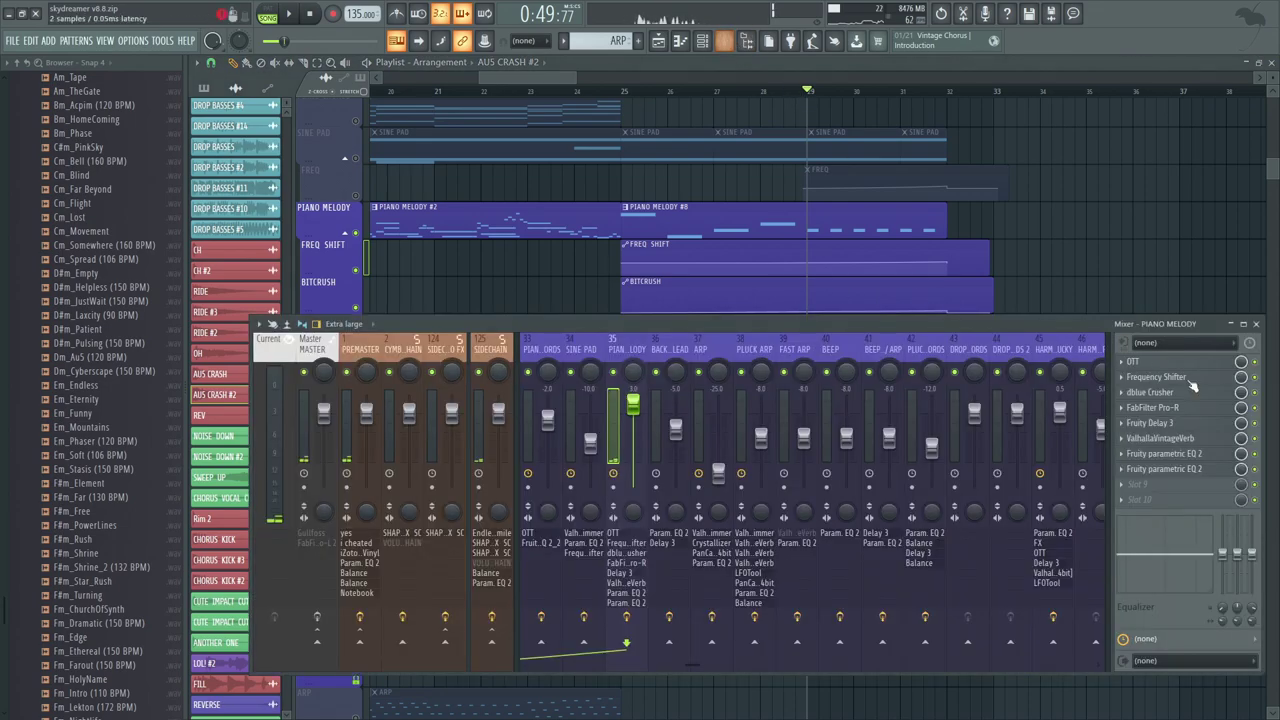
left_click(1183, 394)
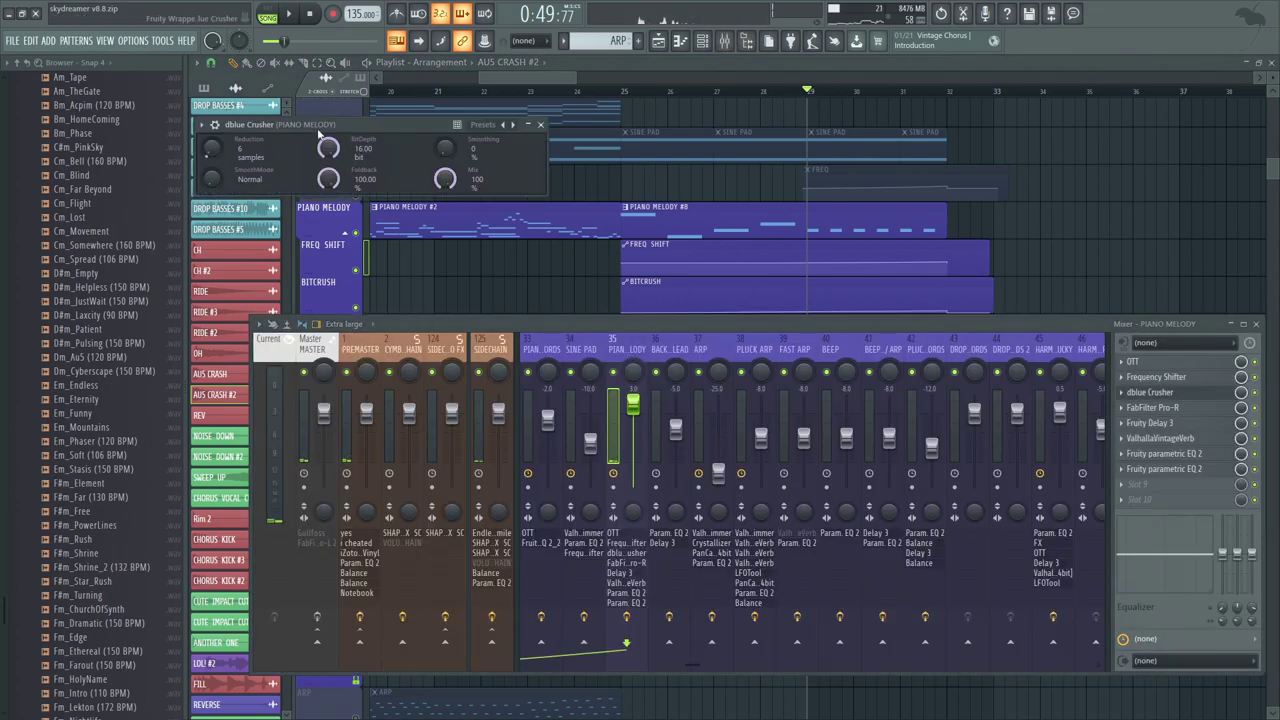
left_click_drag(311, 125, 519, 265)
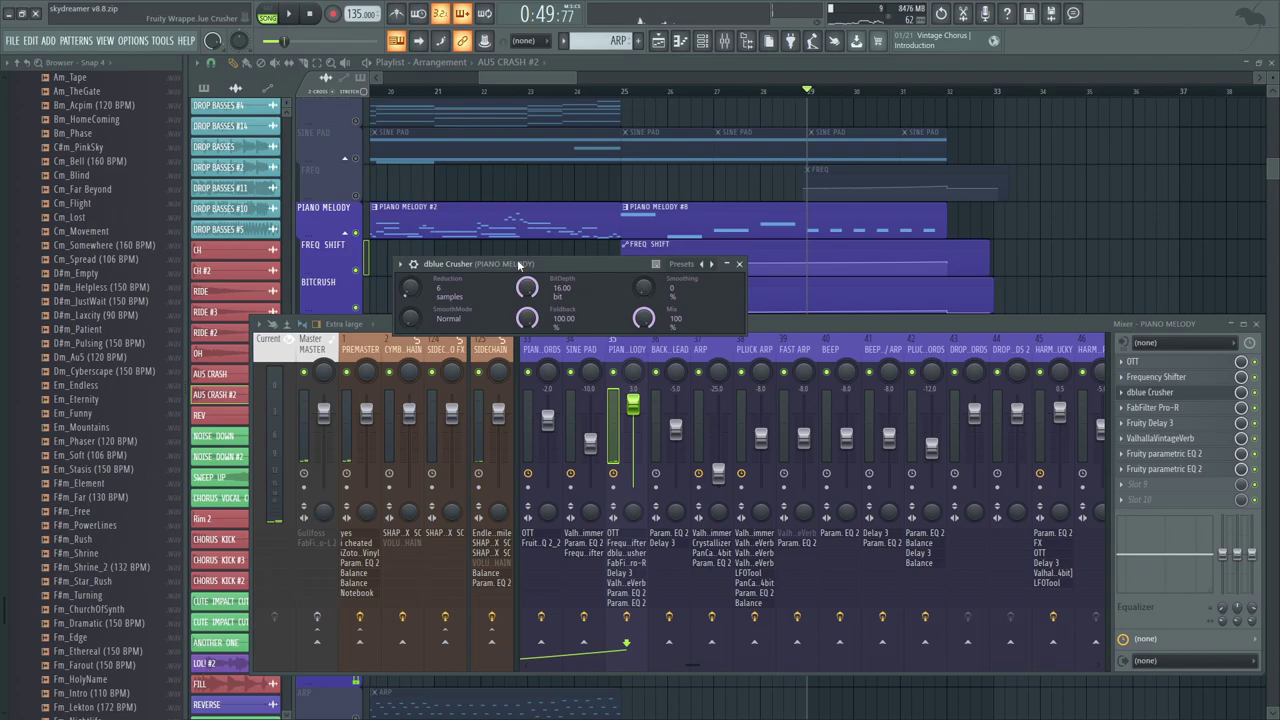
left_click_drag(519, 265, 425, 253)
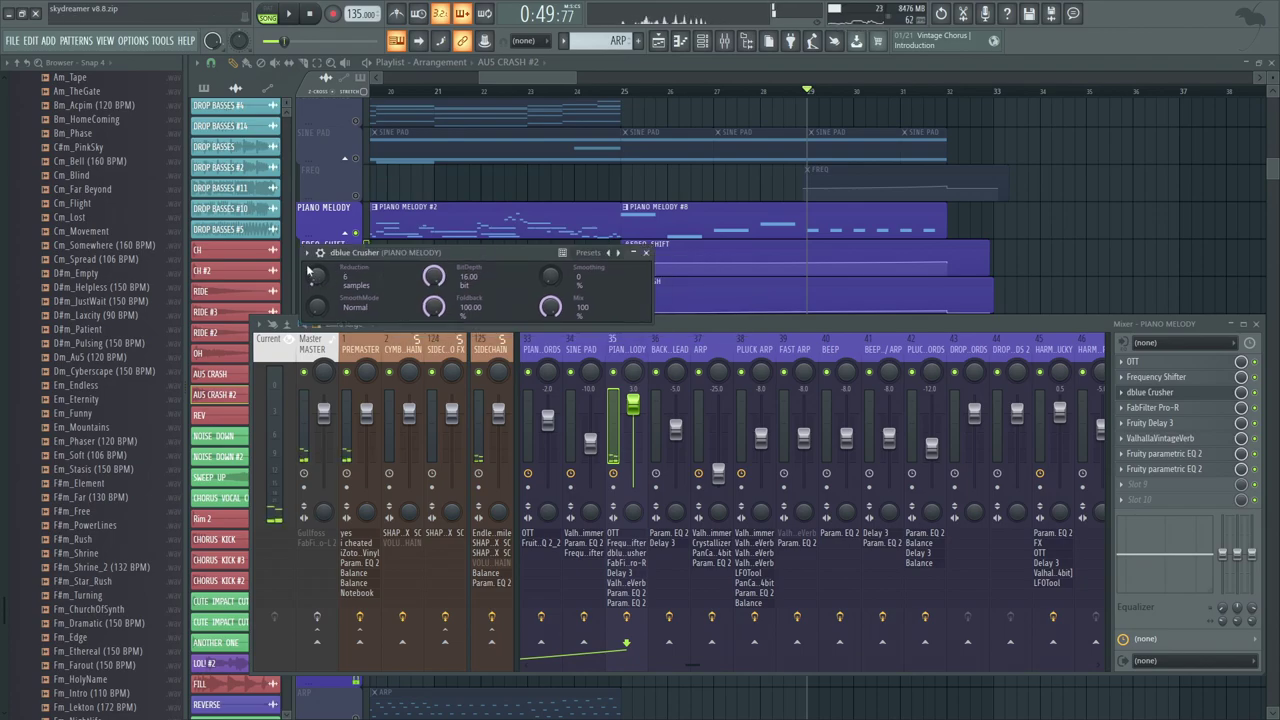
left_click(690, 321)
key("space")
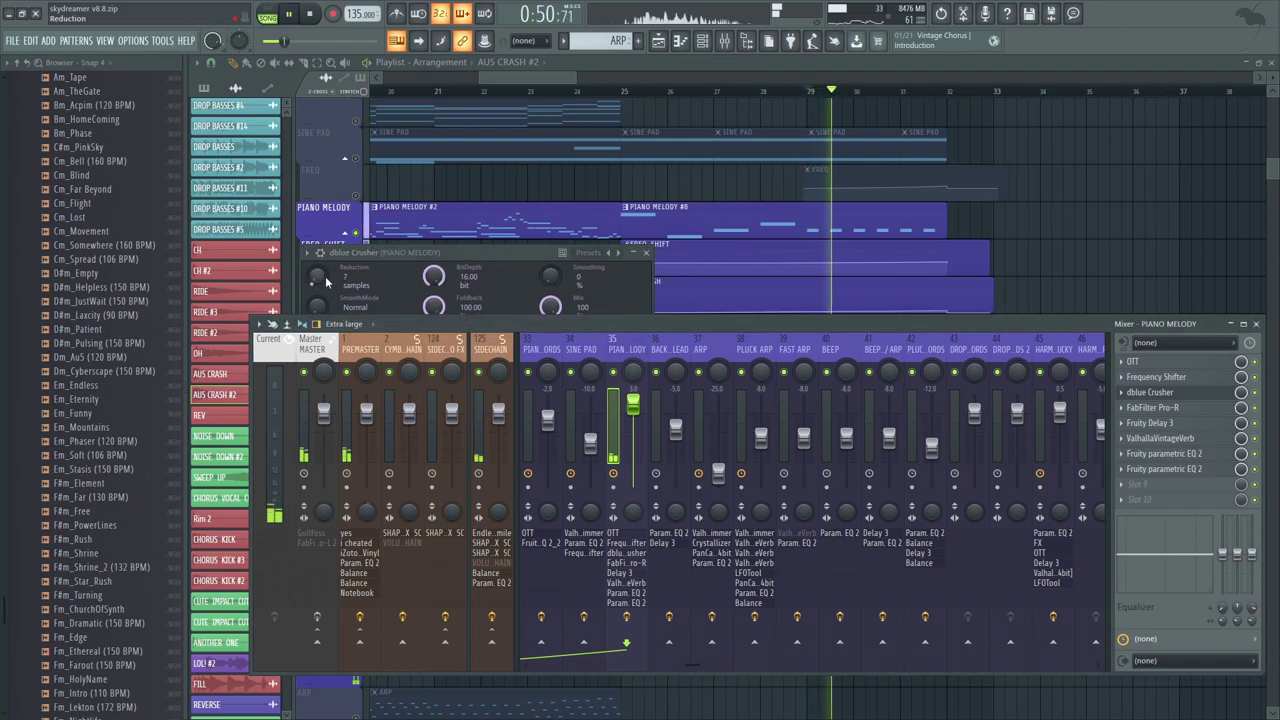
key("space")
Step: Inspect the LP automation and the PIANO MELODY track's Fruity parametric EQ 2 during playback from bar 29
left_click_drag(668, 294, 685, 242)
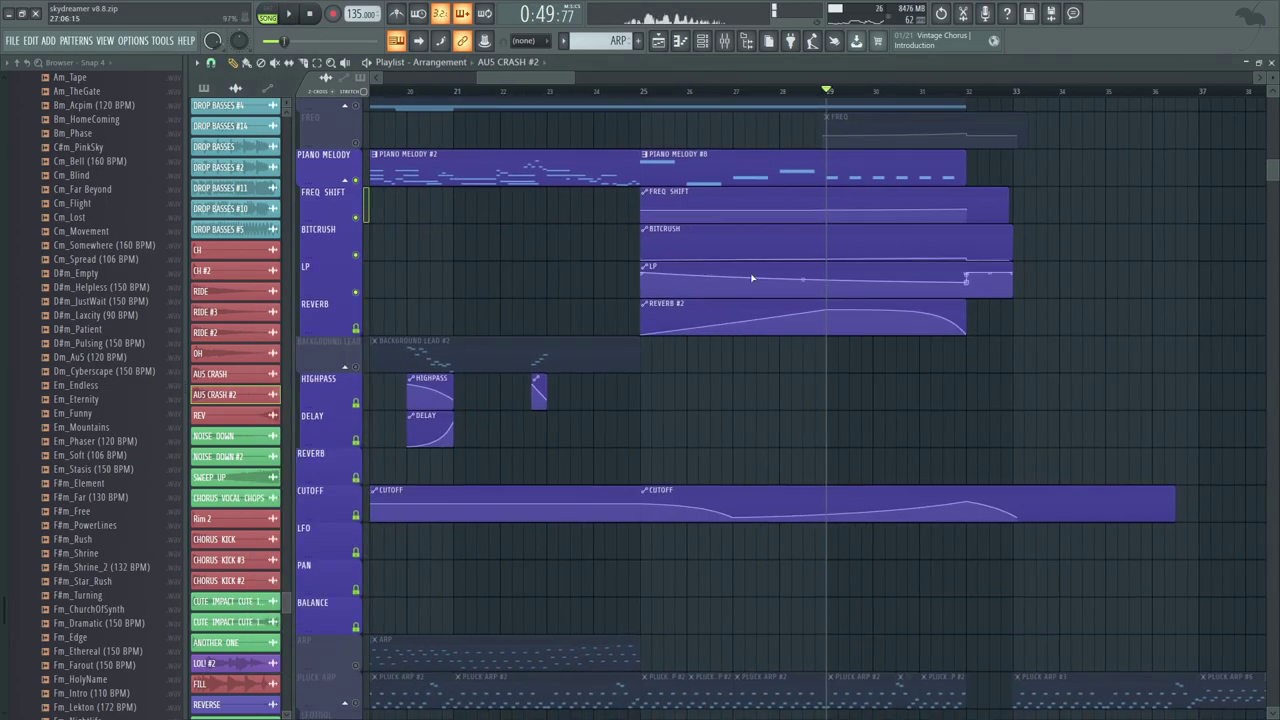
left_click(730, 48)
left_click(1196, 464)
key("space")
left_click(903, 234)
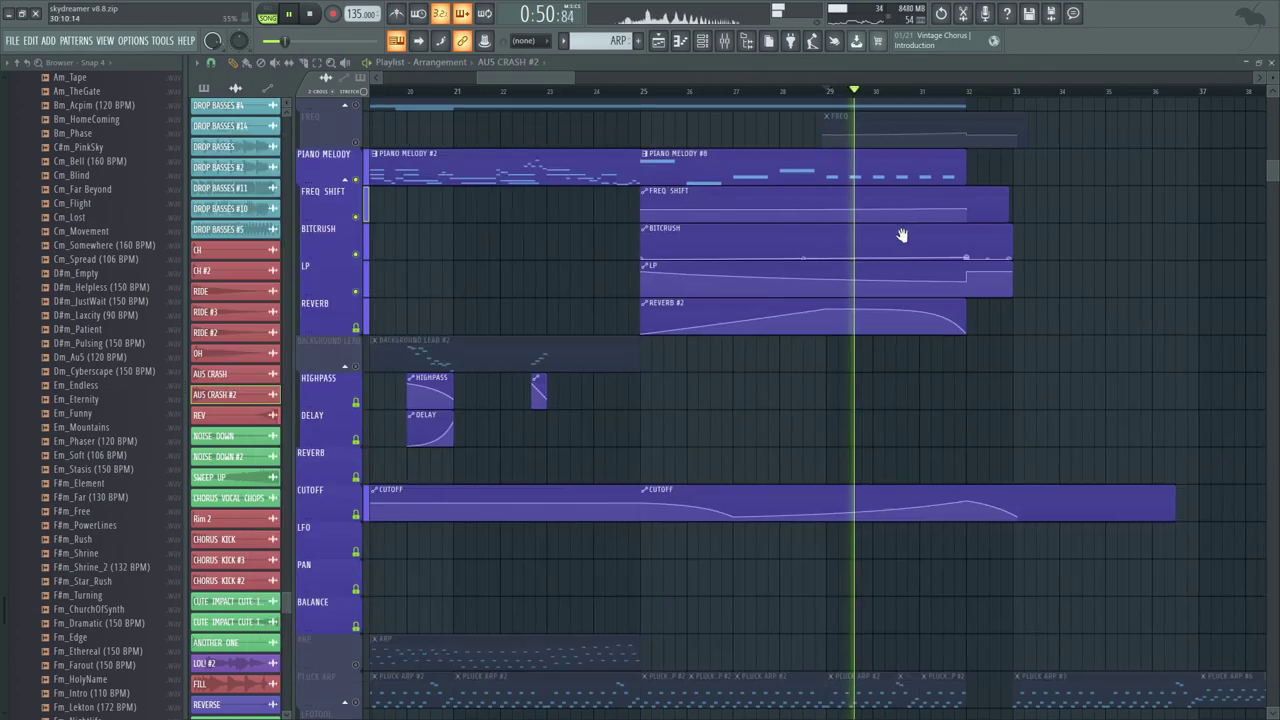
key("space")
Step: Mute the FREQ SHIFT automation, play the piano melody without it, and re-enable the automation
scroll(882, 270, "down", 1)
left_click_drag(882, 270, 899, 359)
left_click(725, 42)
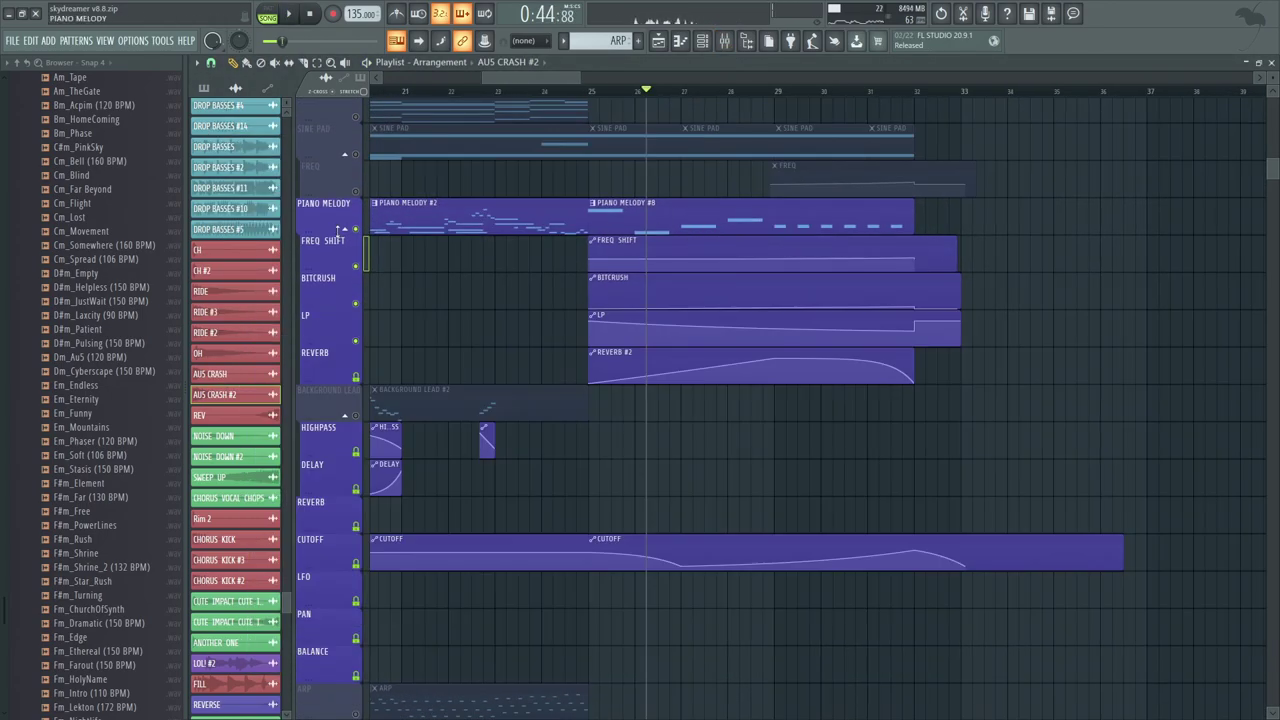
left_click(356, 267)
left_click(728, 91)
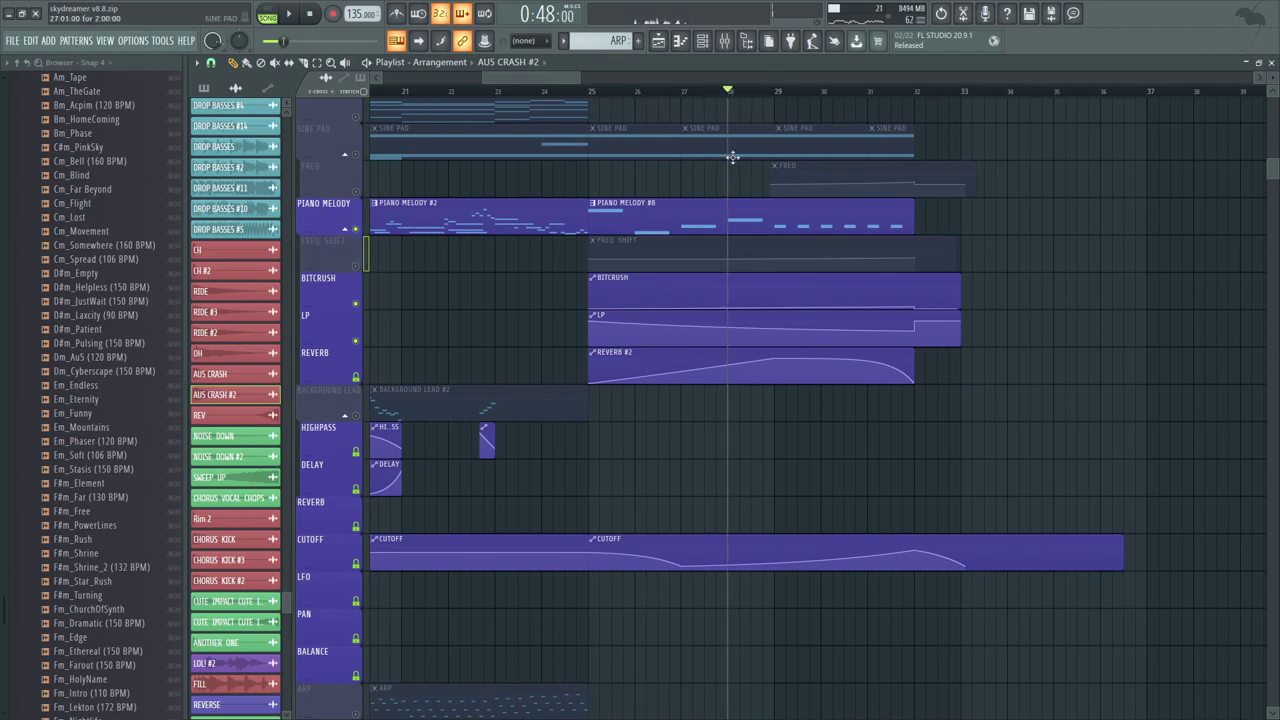
left_click_drag(745, 200, 694, 217)
key("space")
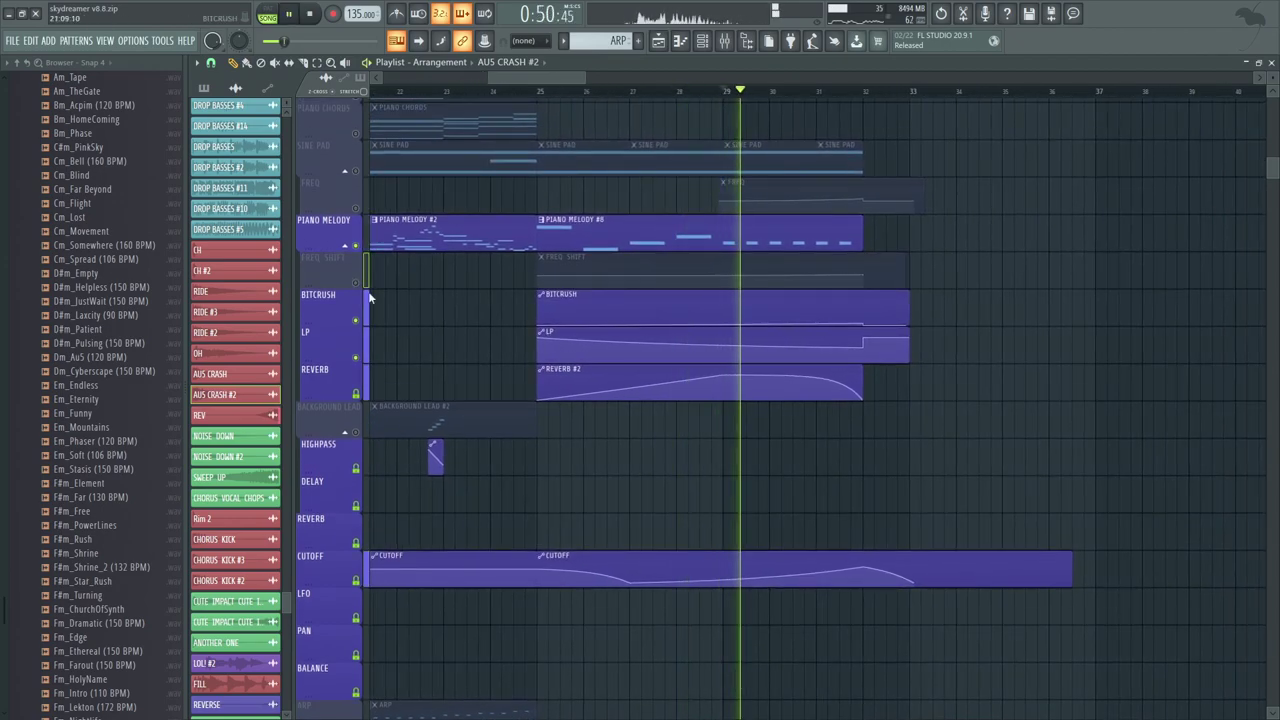
key("space")
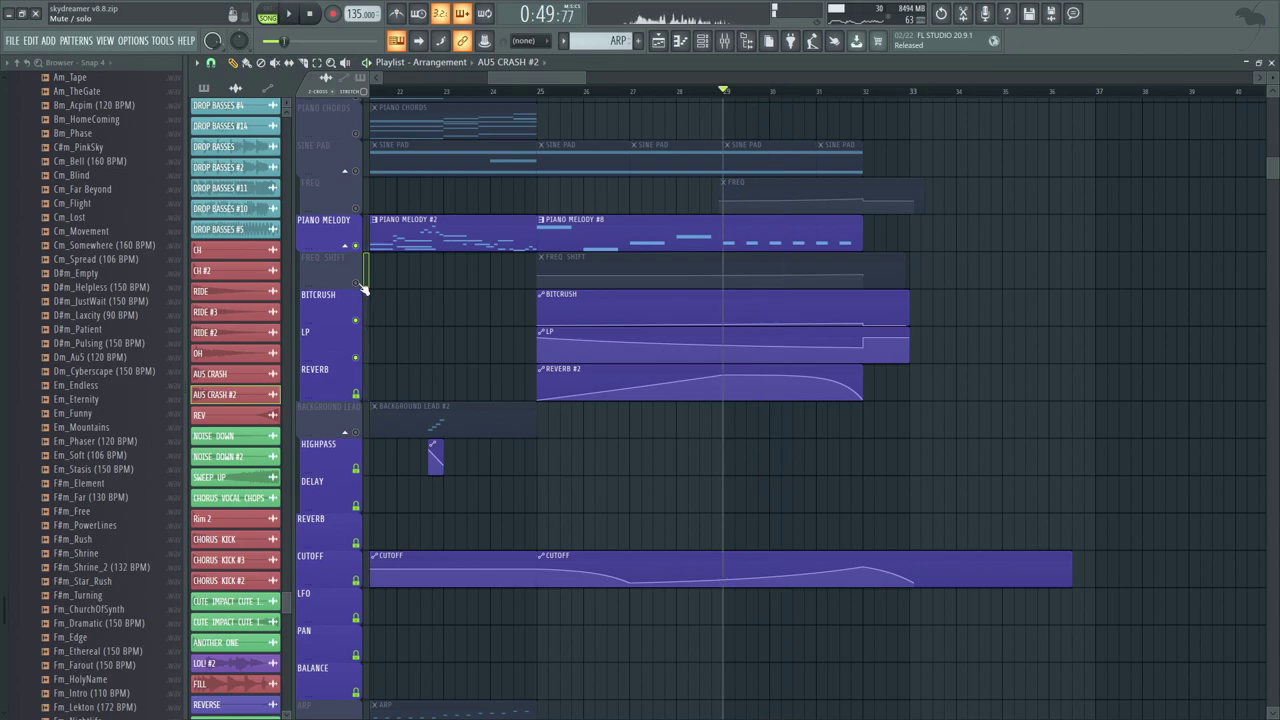
left_click(364, 282)
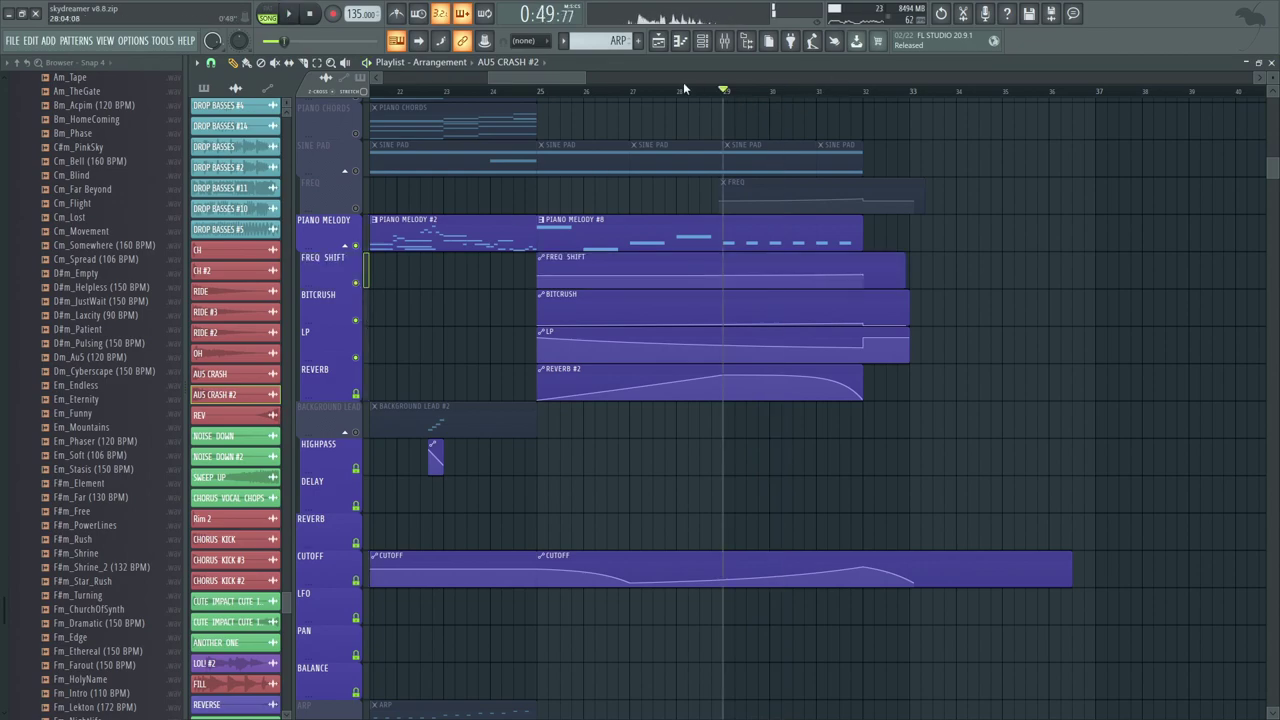
Step: Set the playback position to bar 28 and show the OTT and Frequency Shifter effects on PIANO MELODY
left_click(683, 88)
left_click(724, 40)
left_click(1150, 361)
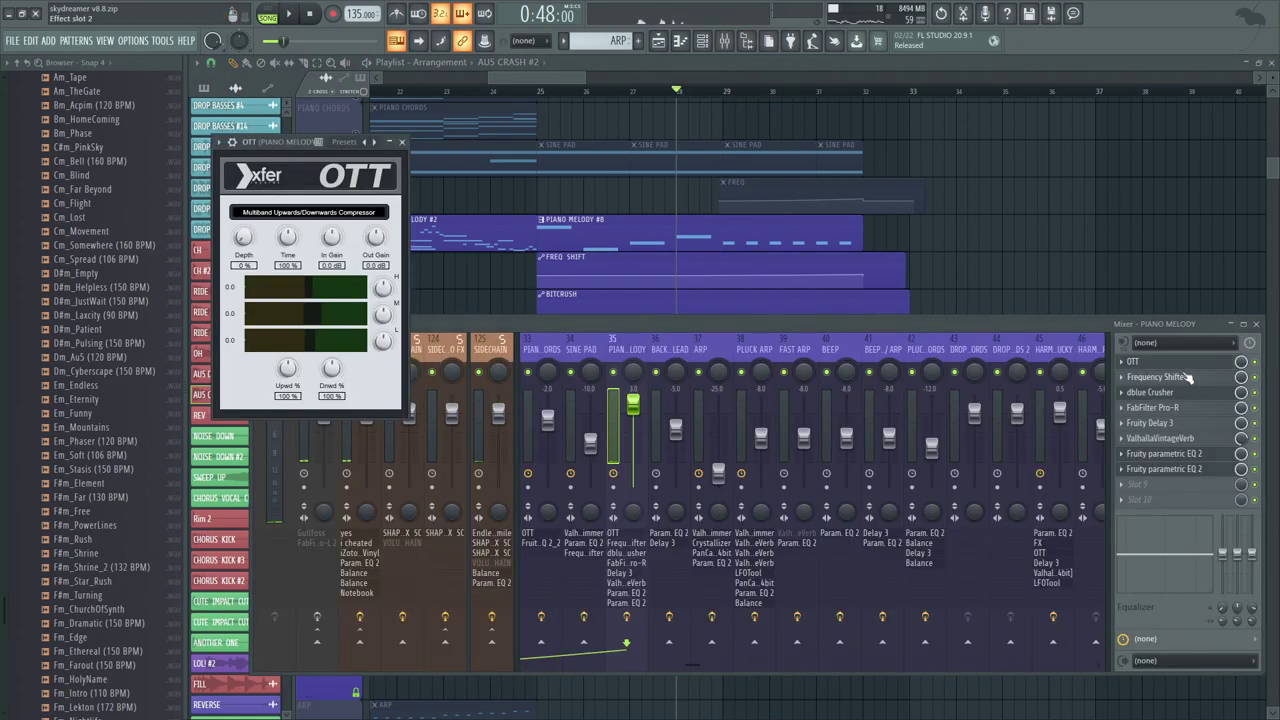
left_click(1188, 377)
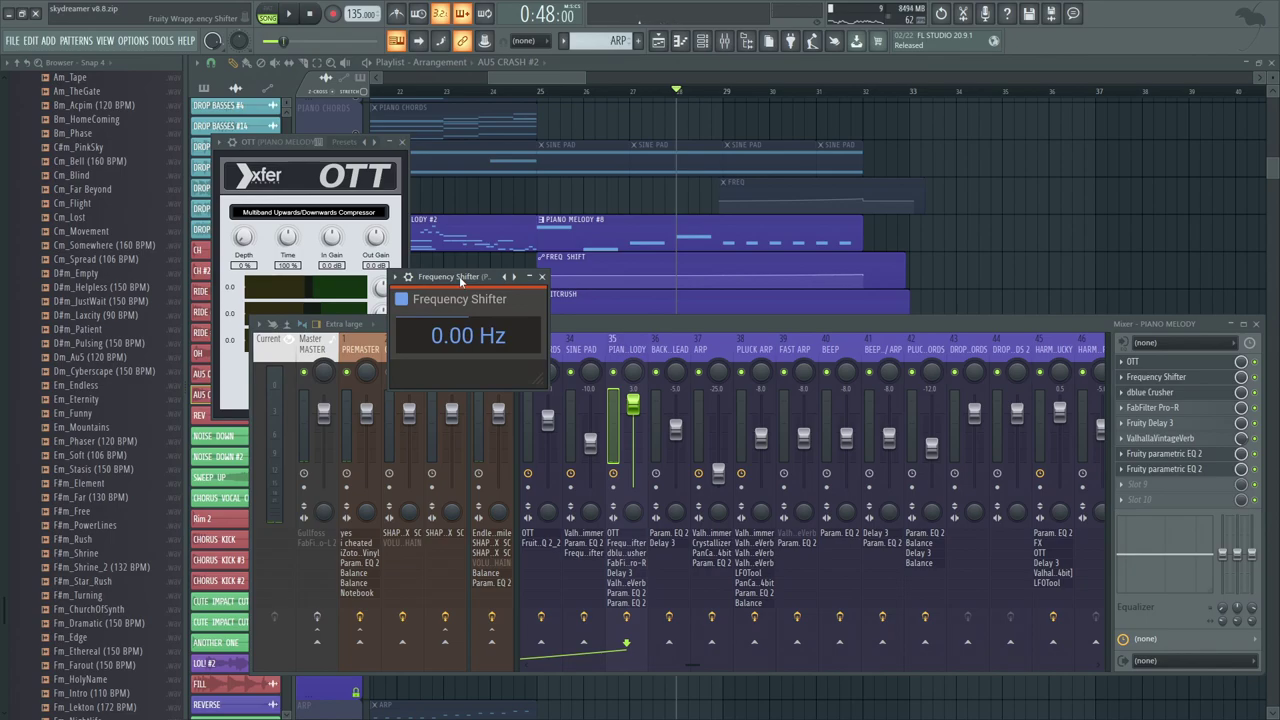
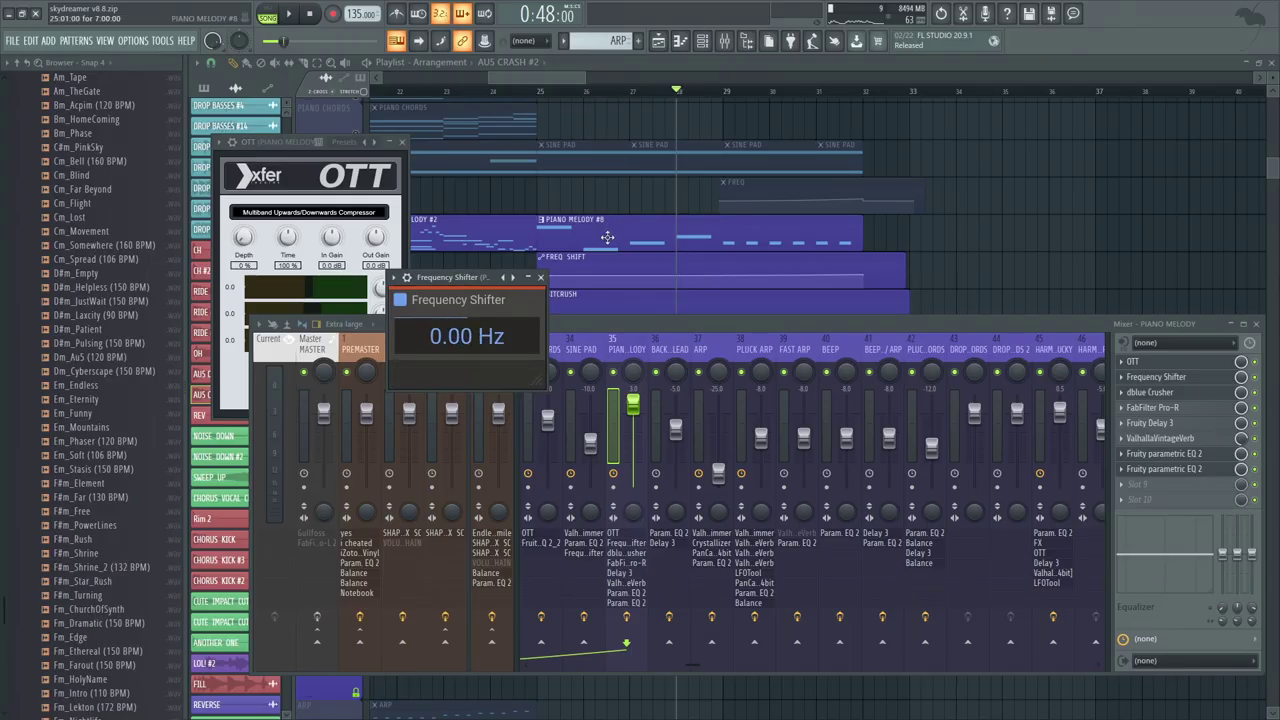
left_click_drag(451, 278, 439, 283)
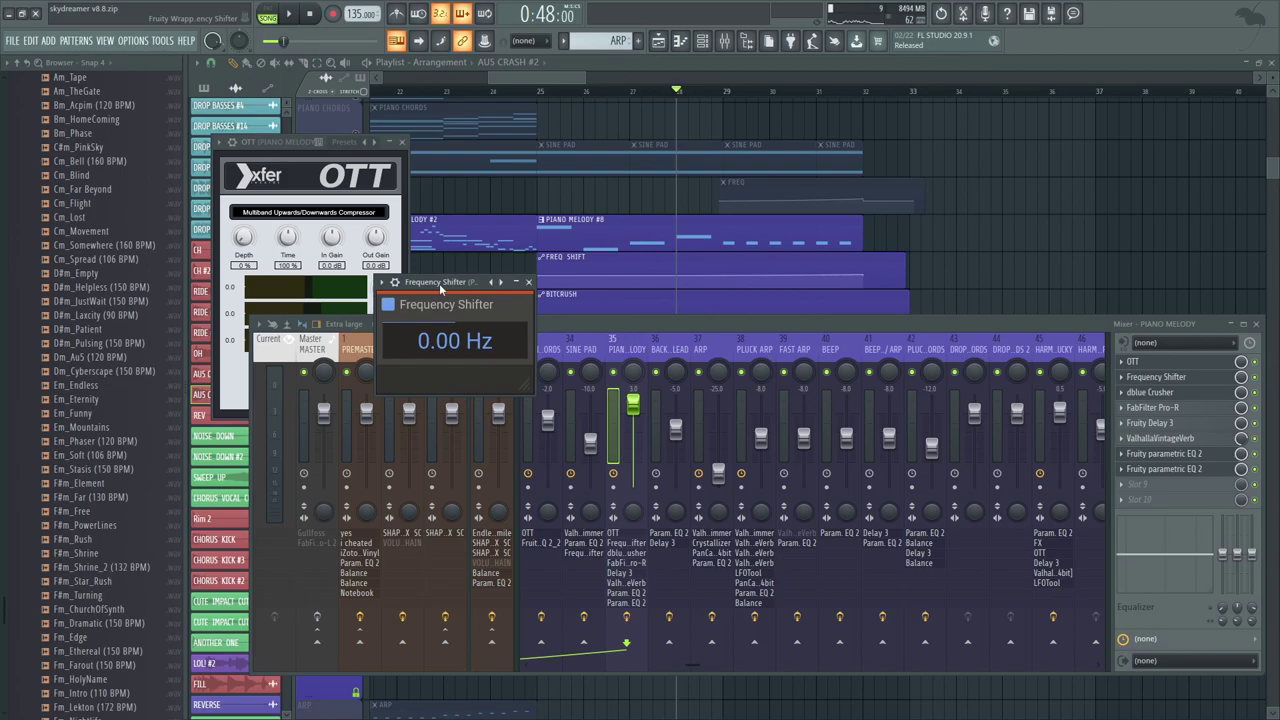
left_click_drag(439, 283, 456, 289)
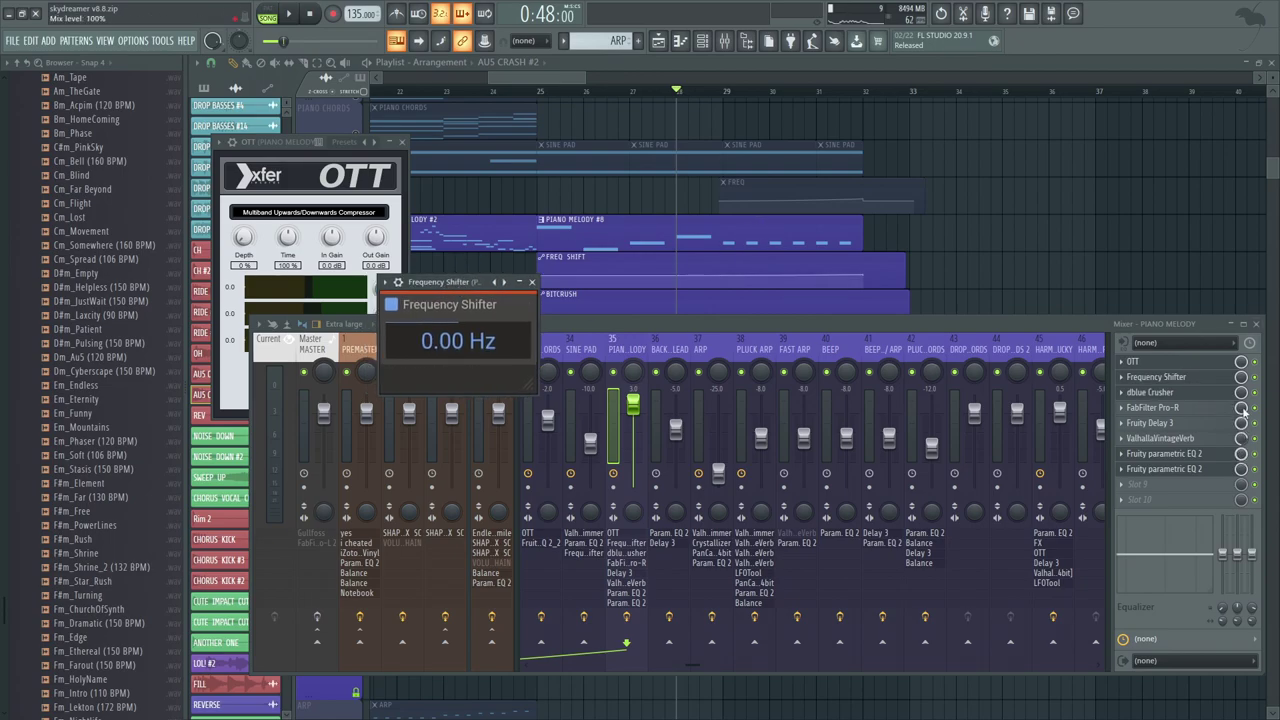
Step: Lower the Frequency Shifter's mix level to 53% on PIANO MELODY and reopen its window to show the shift amount
left_click_drag(1241, 377, 1241, 400)
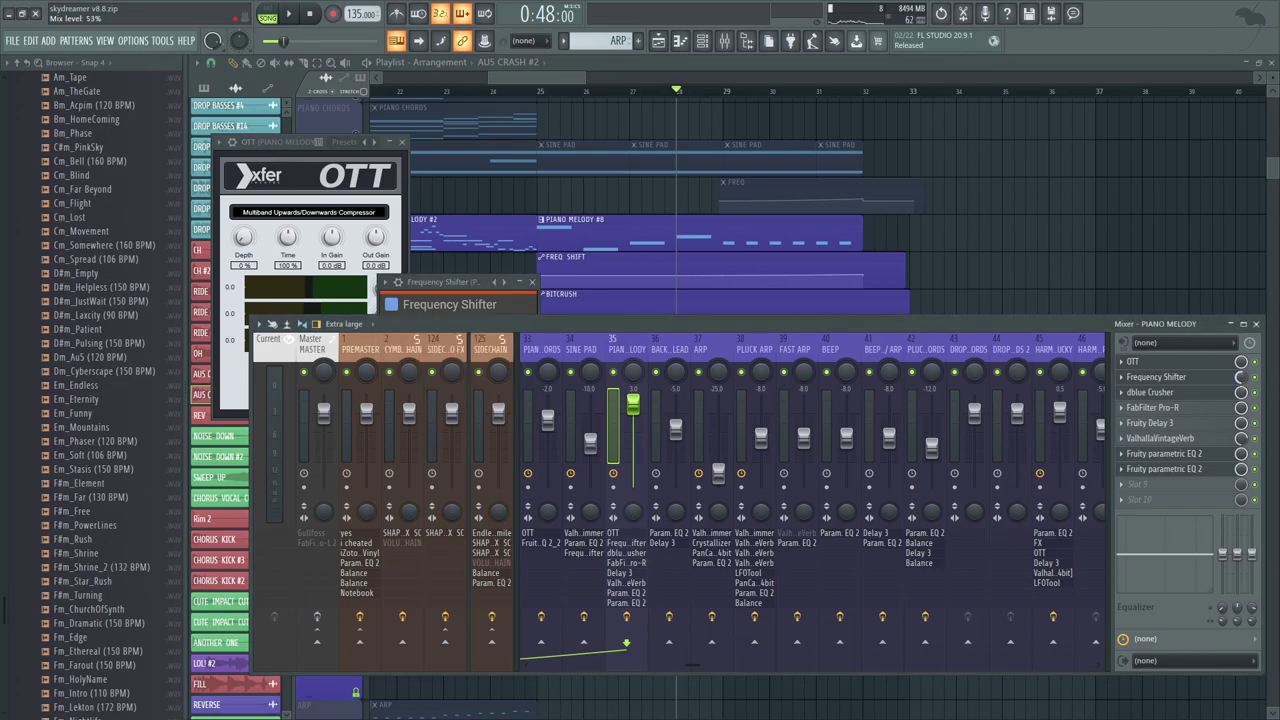
left_click(1205, 382)
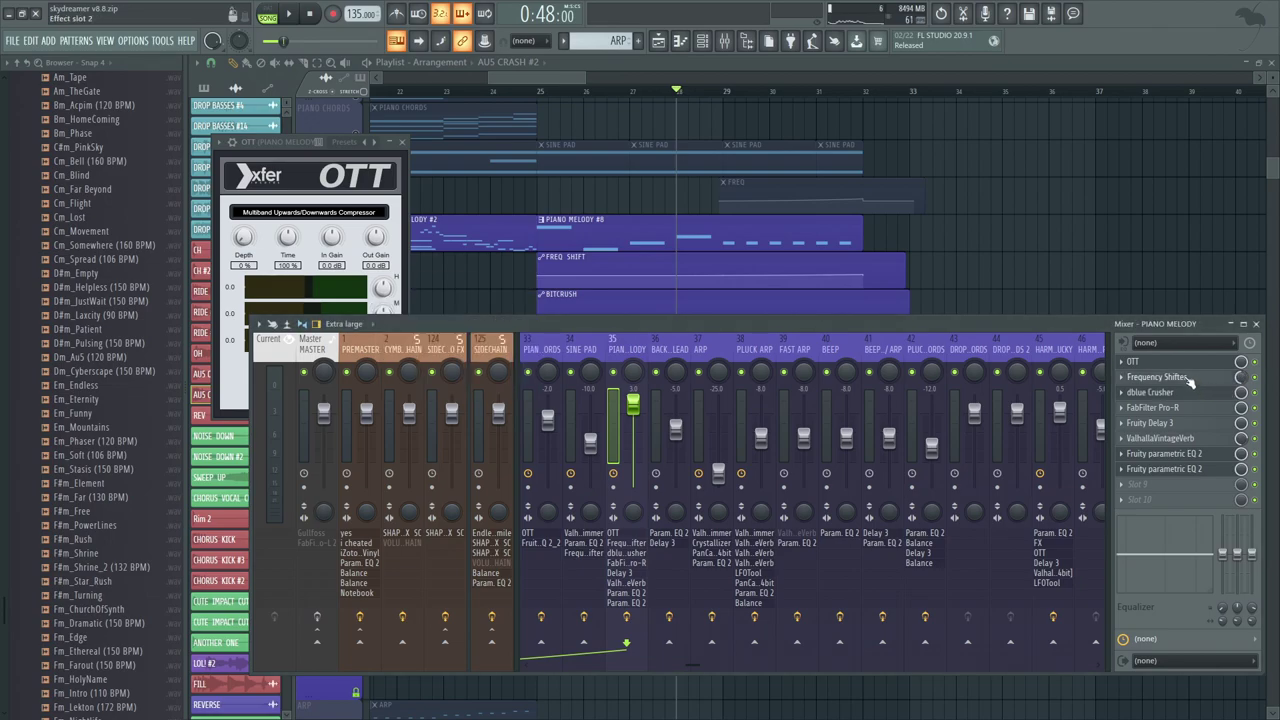
left_click(1182, 377)
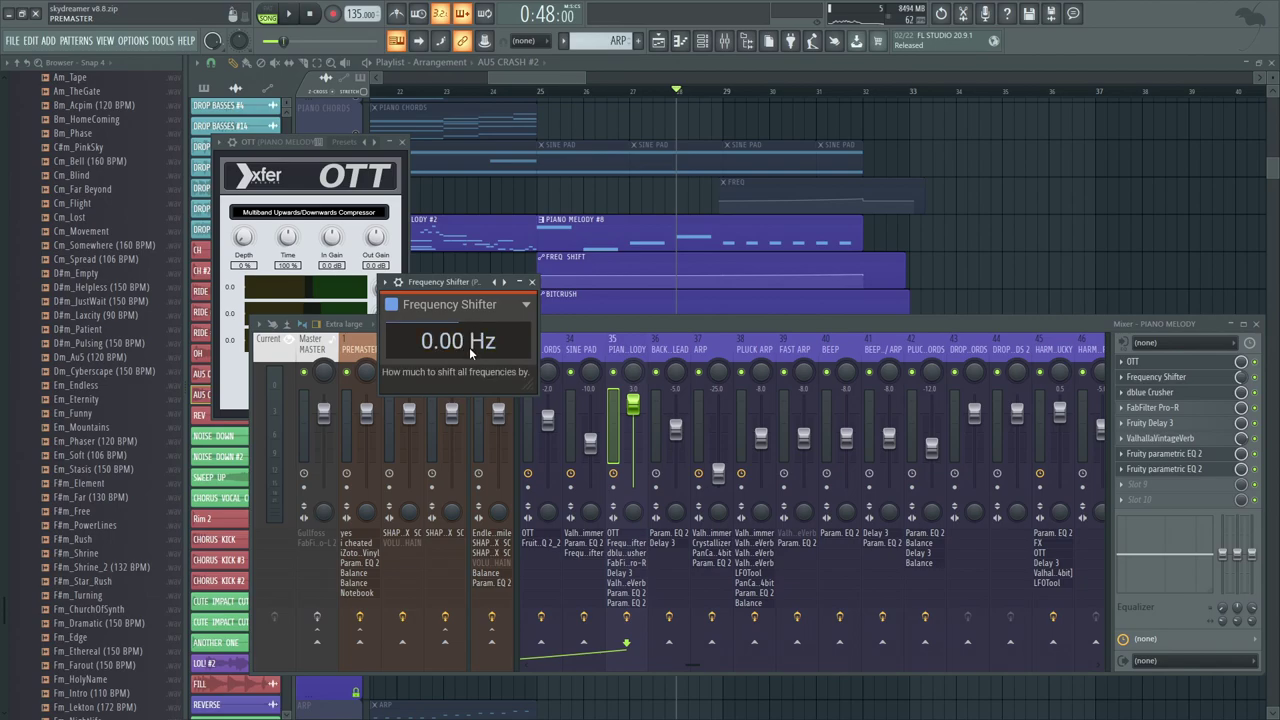
left_click_drag(1240, 384, 1240, 390)
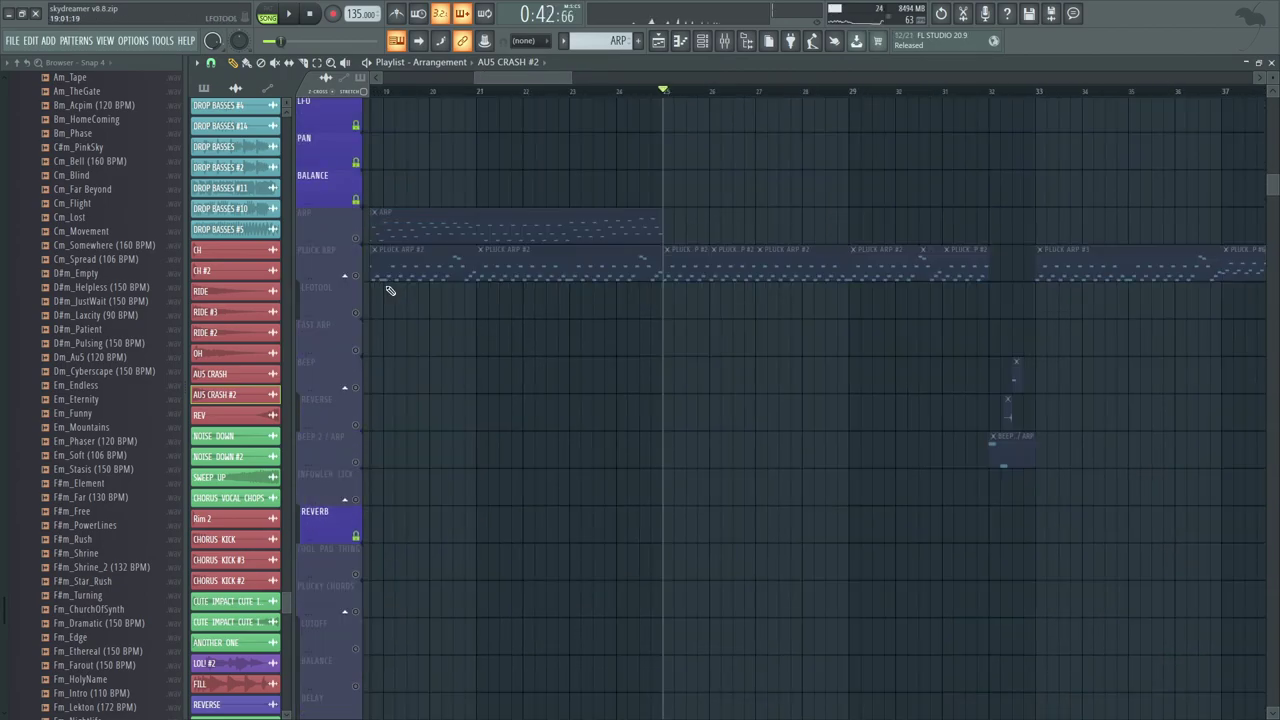
Step: Turn on the PLUCK ARP track, and enable the SUB track alongside the active DROP BASSES track
left_click(358, 278)
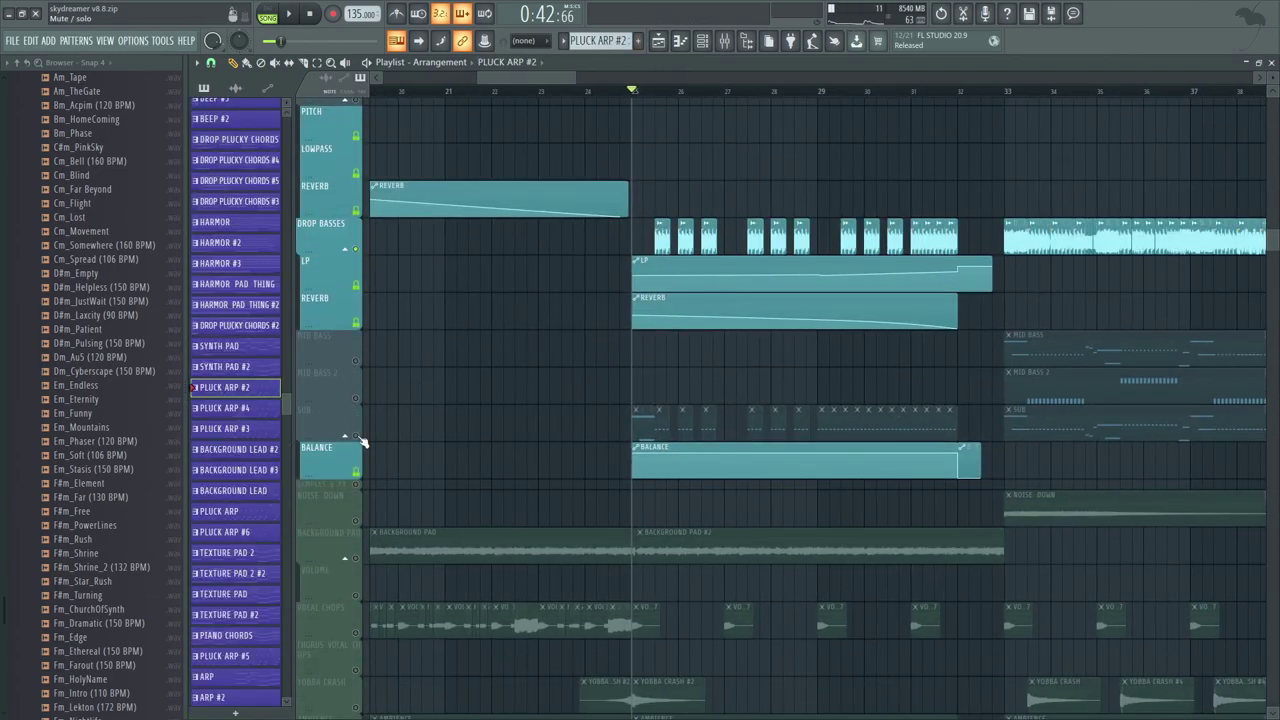
left_click(357, 437)
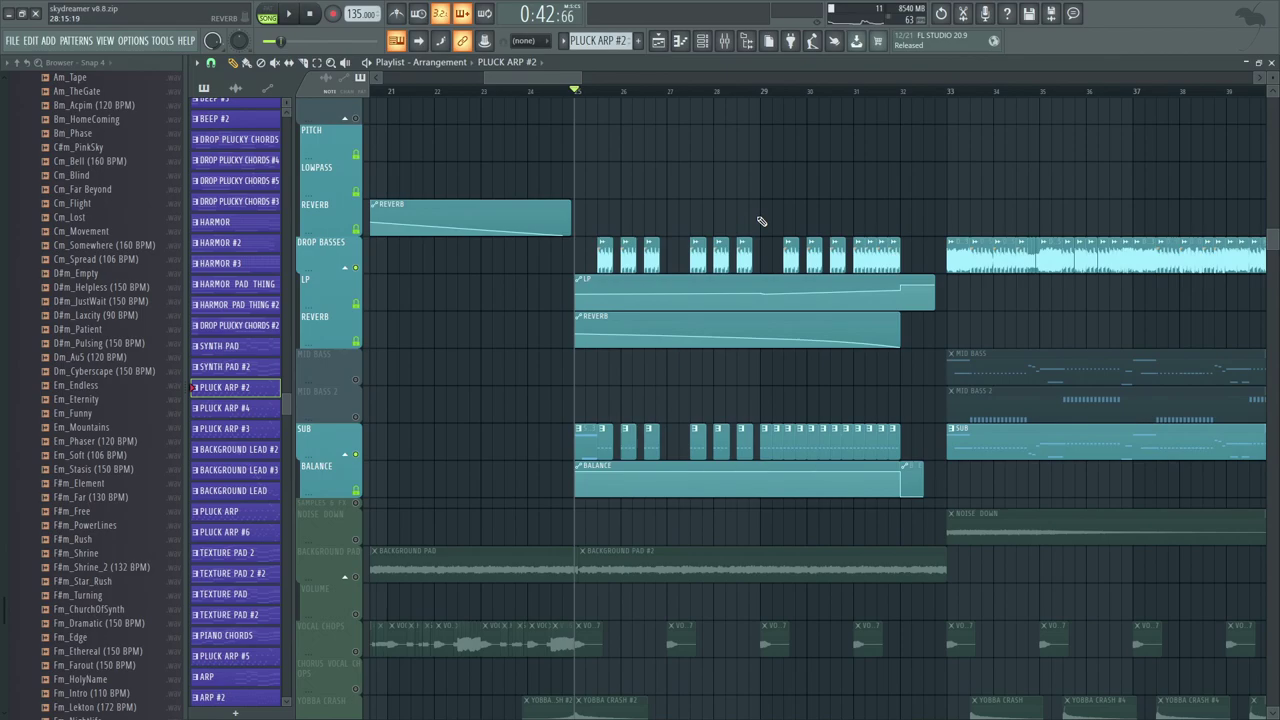
left_click_drag(949, 214, 523, 251)
left_click_drag(897, 245, 1259, 226)
left_click_drag(908, 222, 923, 221)
left_click_drag(876, 261, 940, 257)
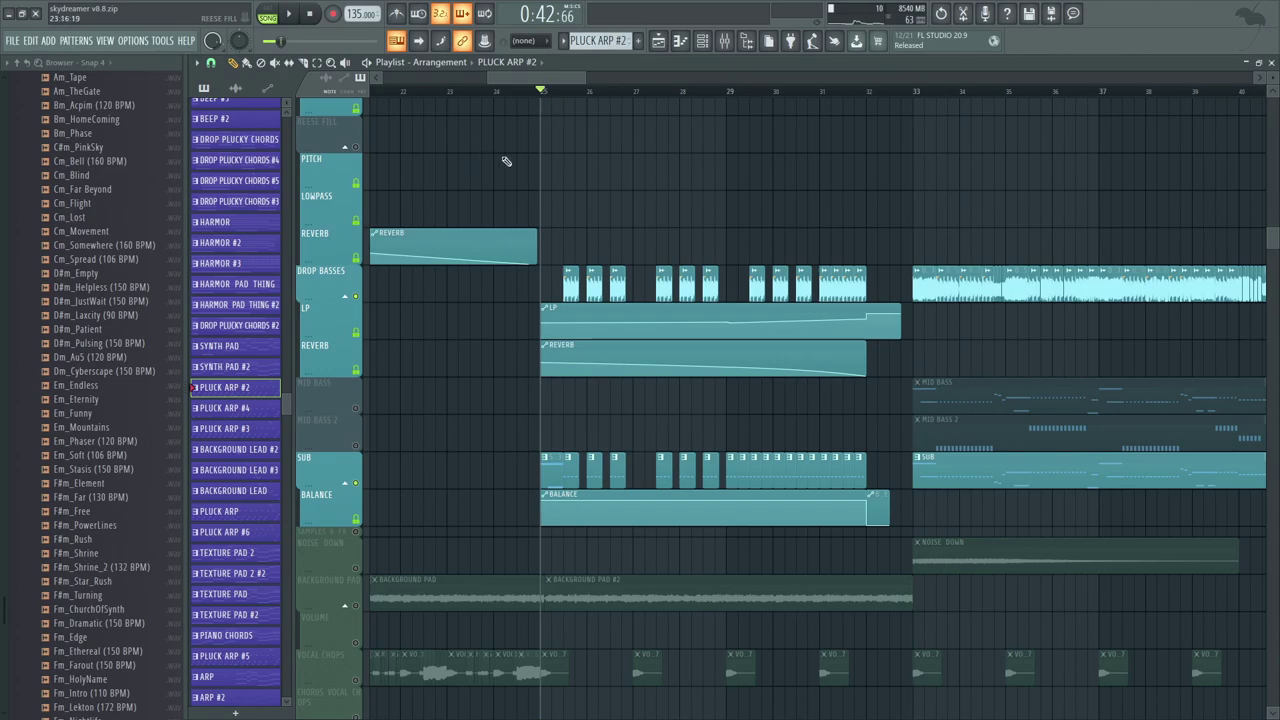
Step: Play the DROP BASSES and SUB tracks together from bar 25
left_click_drag(507, 161, 476, 157)
scroll(580, 88, "up", 3)
key("space")
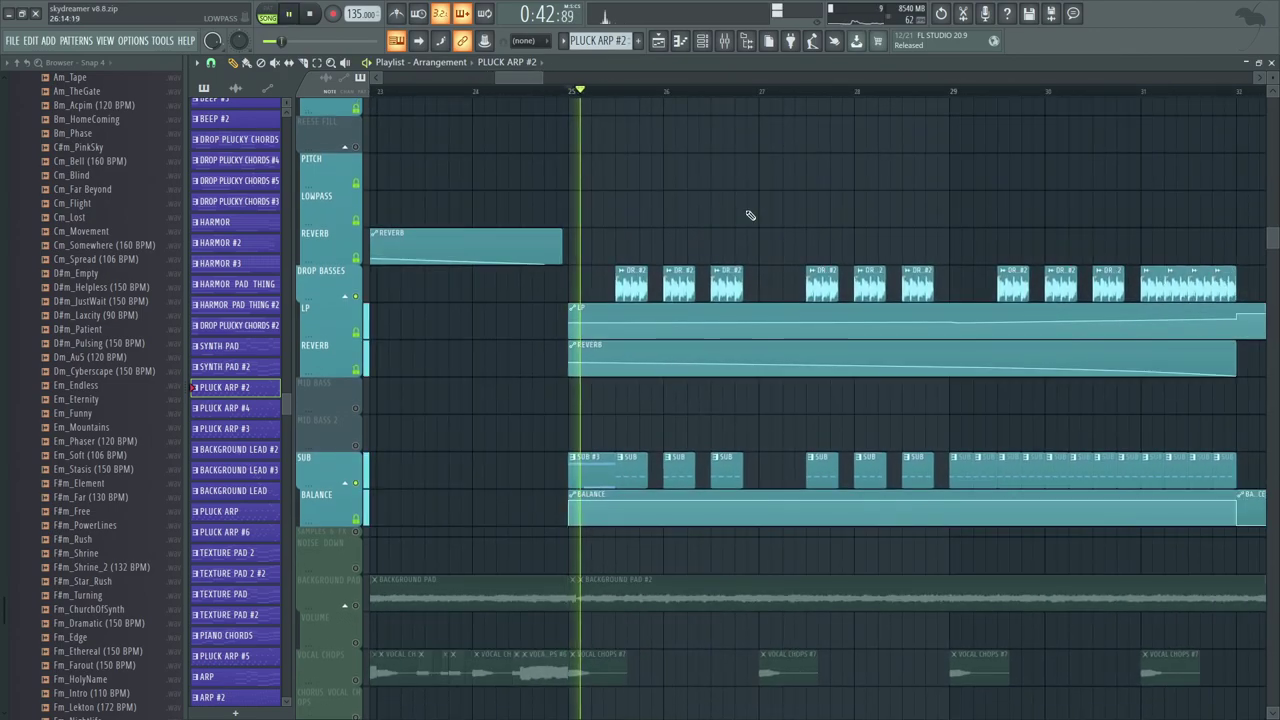
key("space")
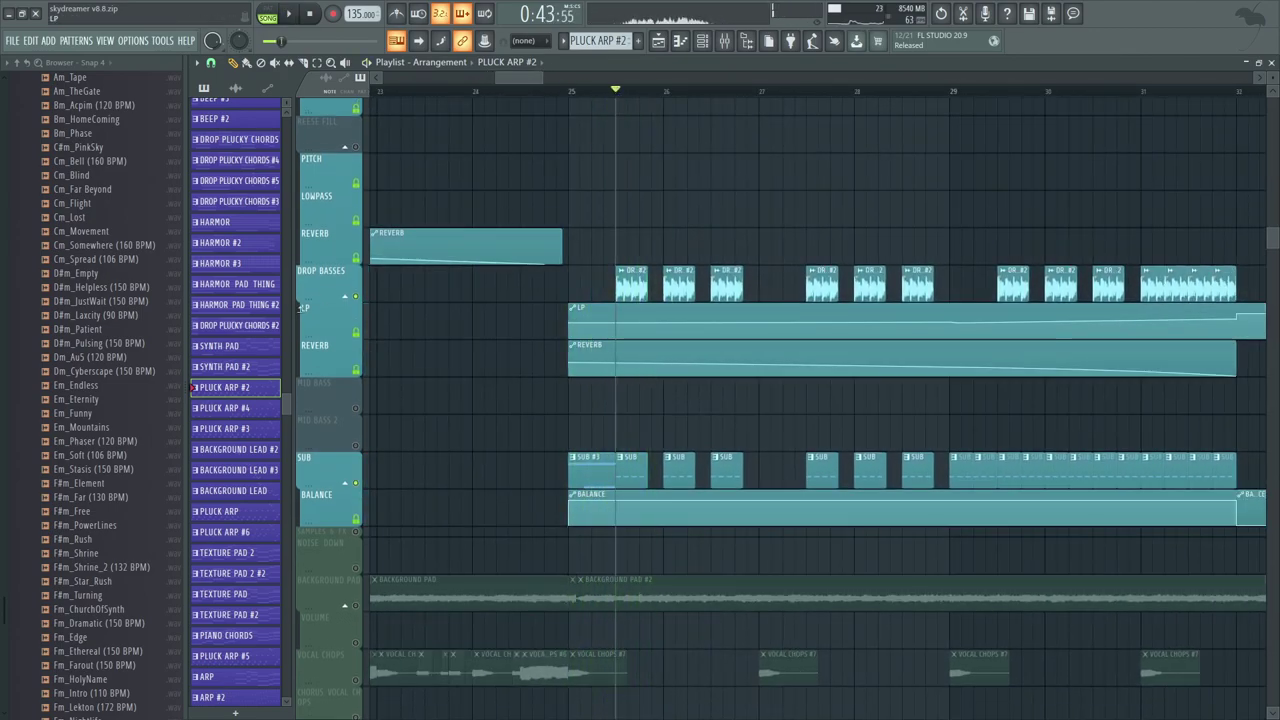
key("space")
Step: Show the DROP BASSES mixer track's effect chain and open its Disperser settings
key("F9")
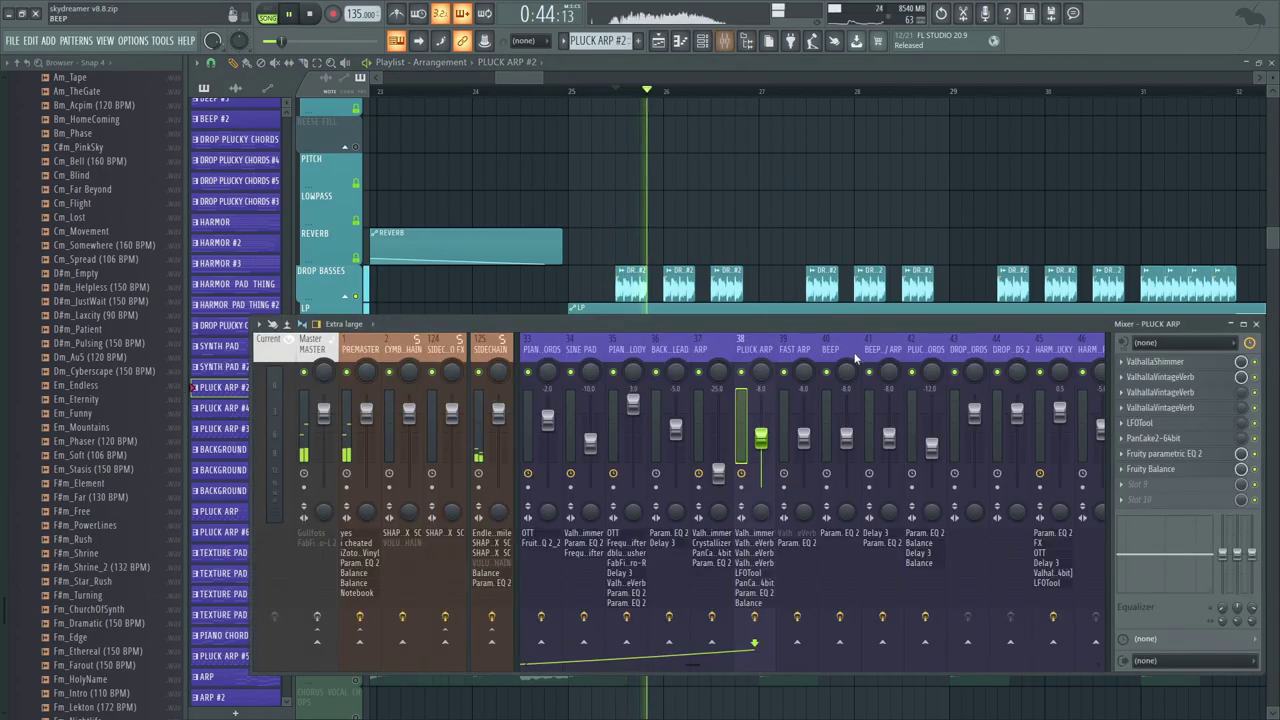
scroll(438, 354, "up", 4)
scroll(438, 354, "down", 20)
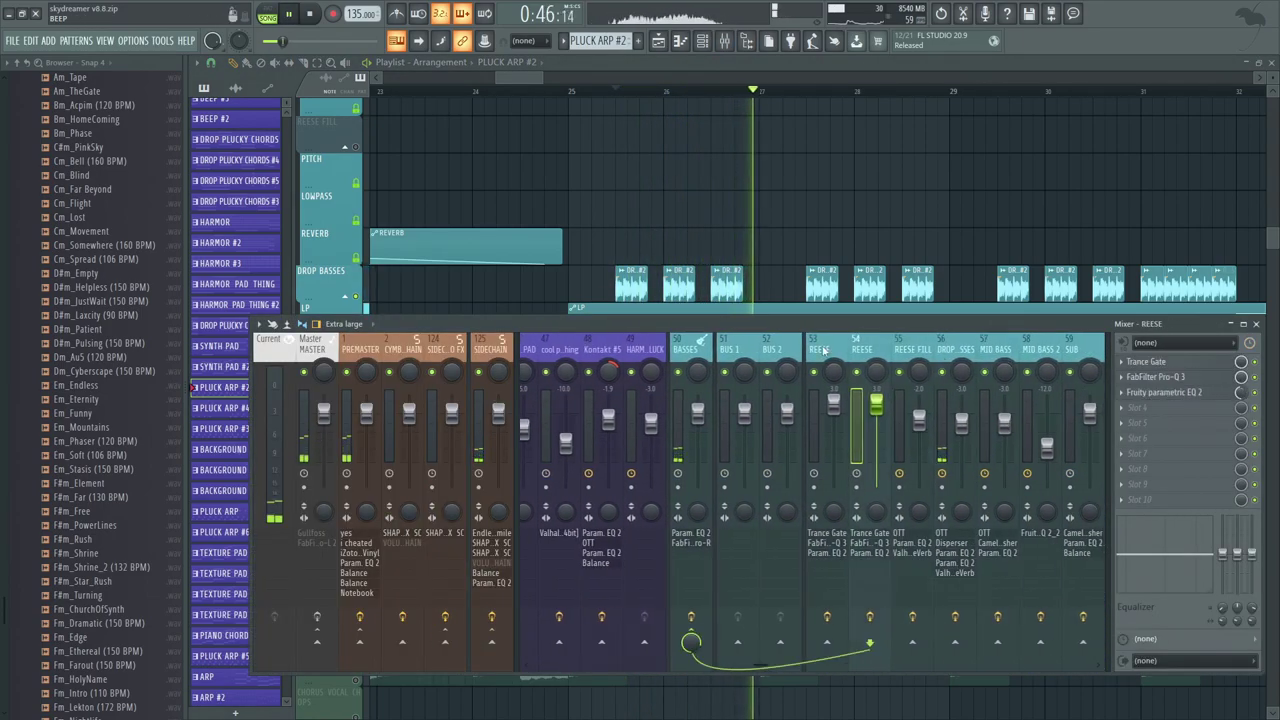
left_click(1190, 383)
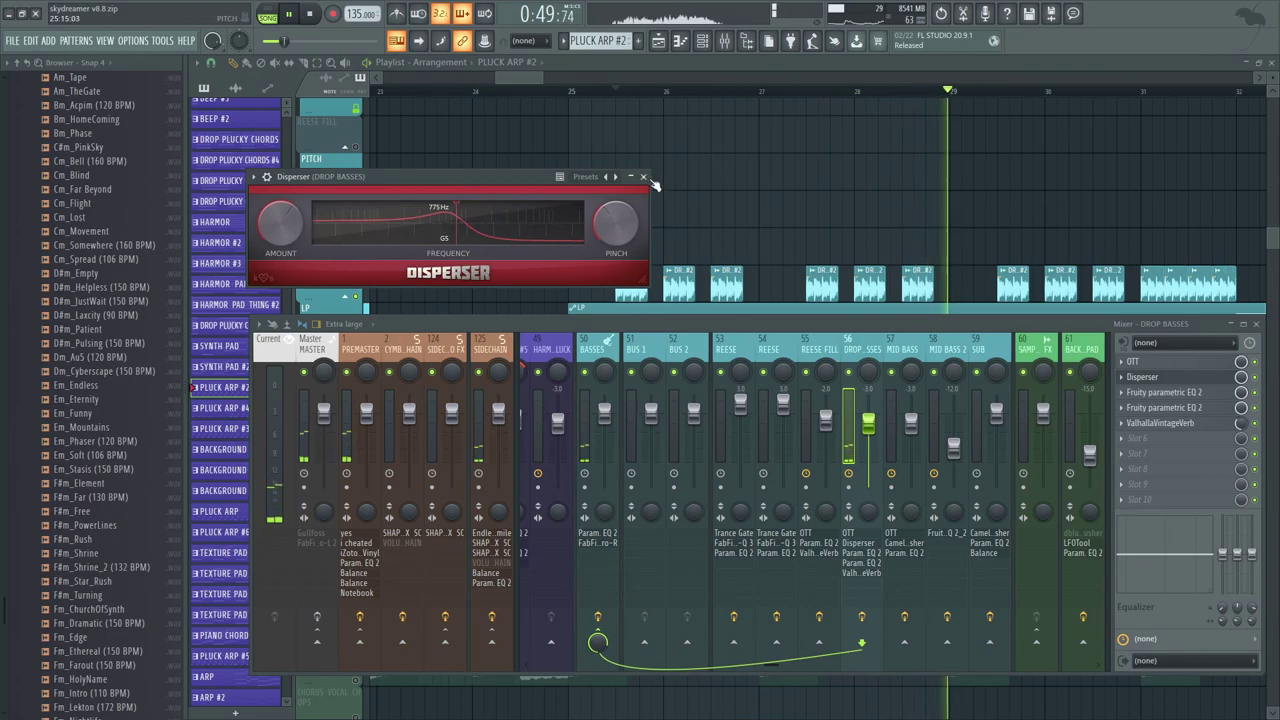
left_click(644, 177)
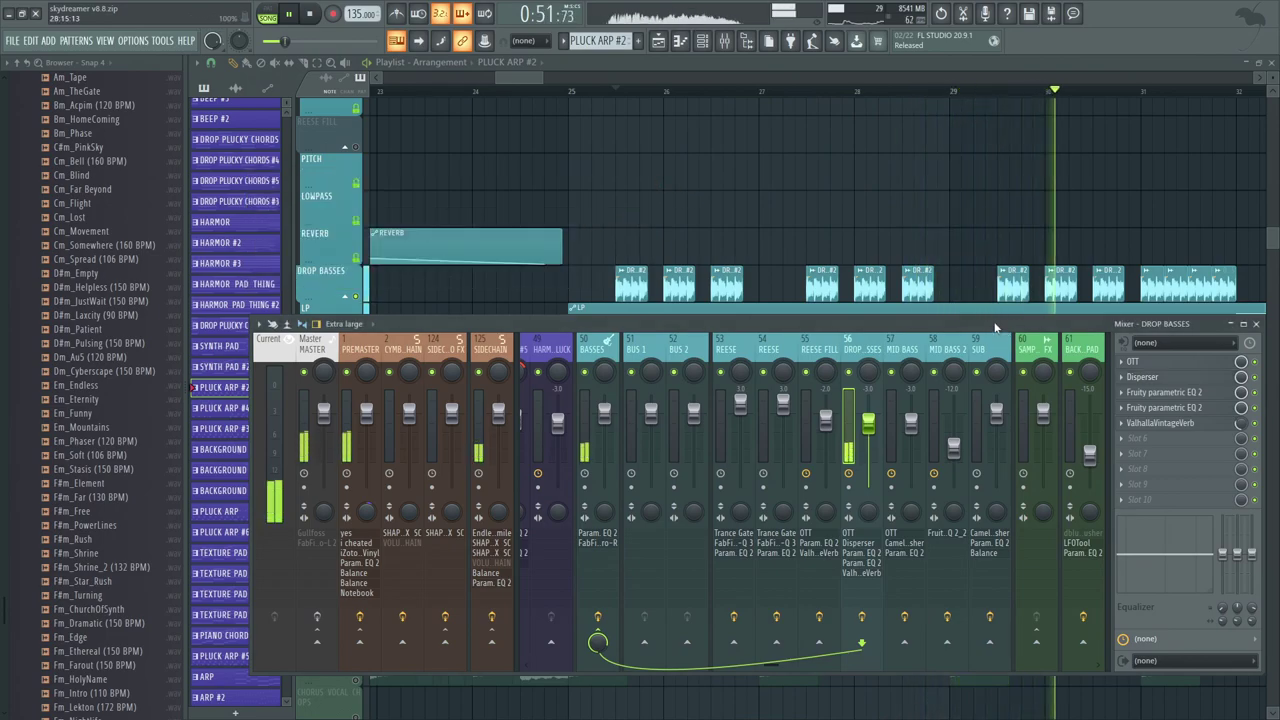
Step: Show the OTT and second Fruity parametric EQ 2 effects on DROP BASSES
left_click(788, 200)
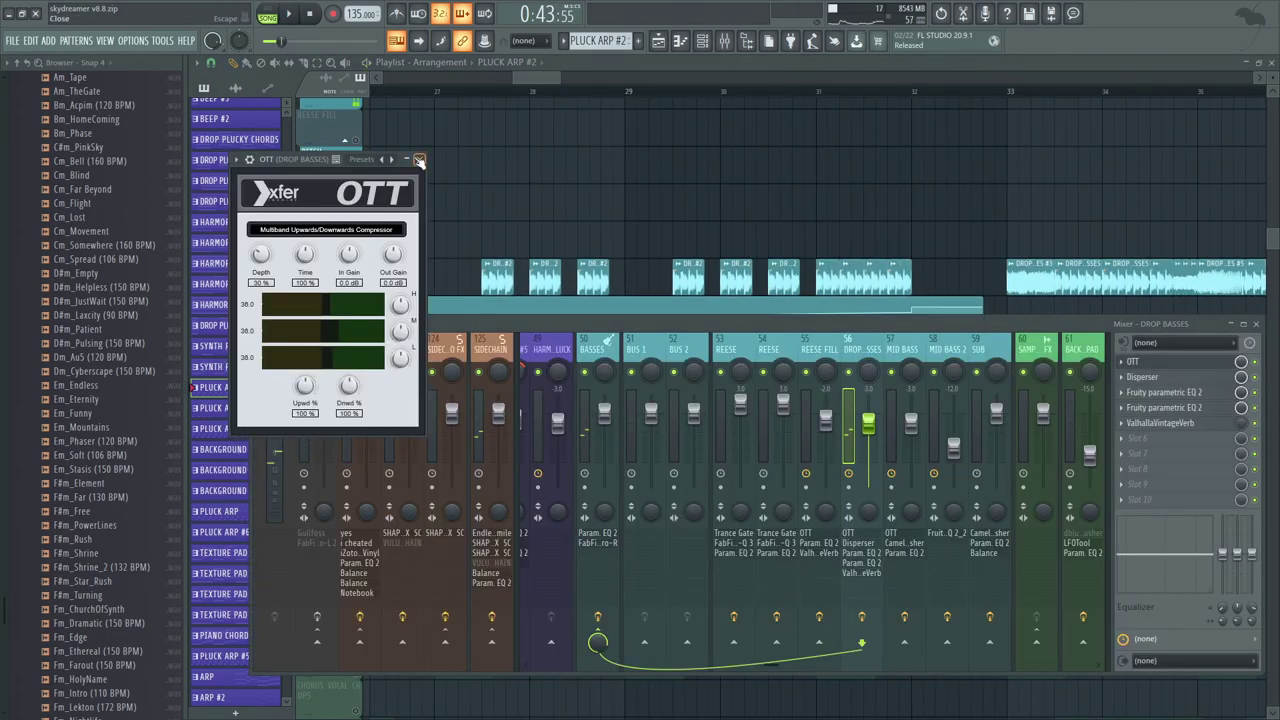
left_click(419, 159)
left_click(1178, 407)
left_click(1150, 408)
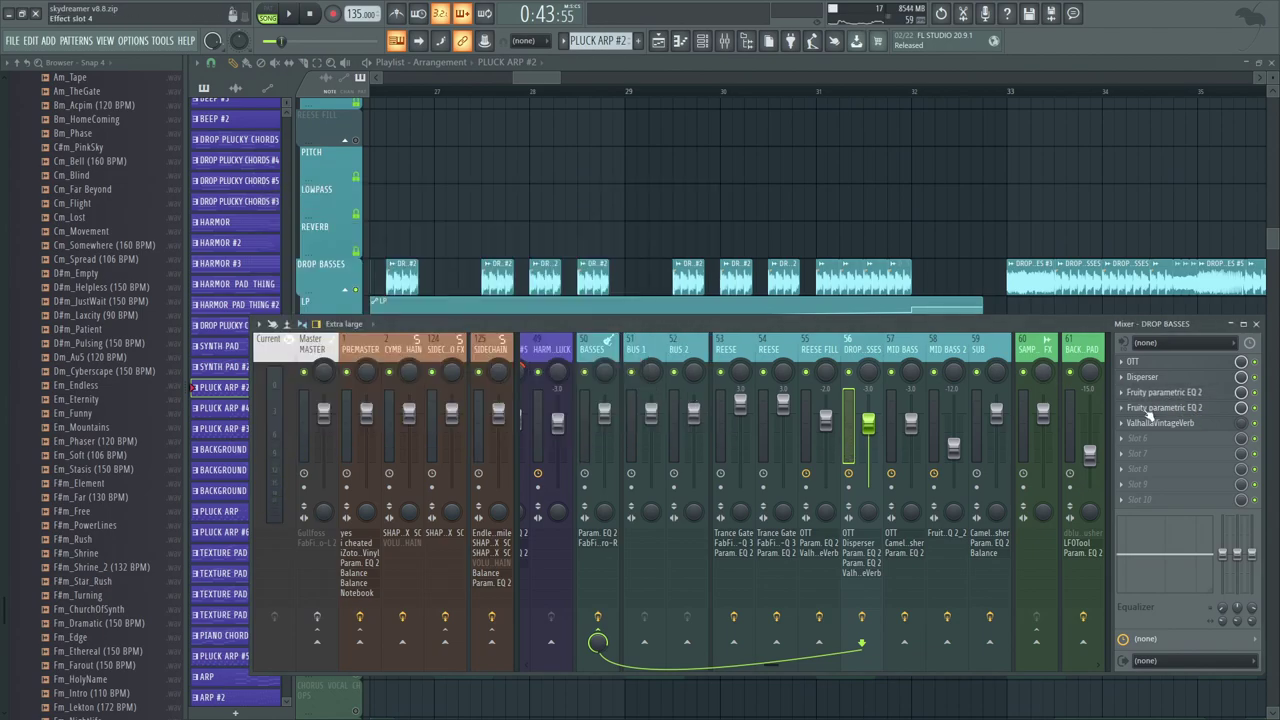
Step: Play DROP BASSES with the SUB track off and return the playback position to bar 25
left_click_drag(885, 240, 1120, 185)
key("space")
left_click(723, 42)
key("space")
left_click(473, 92)
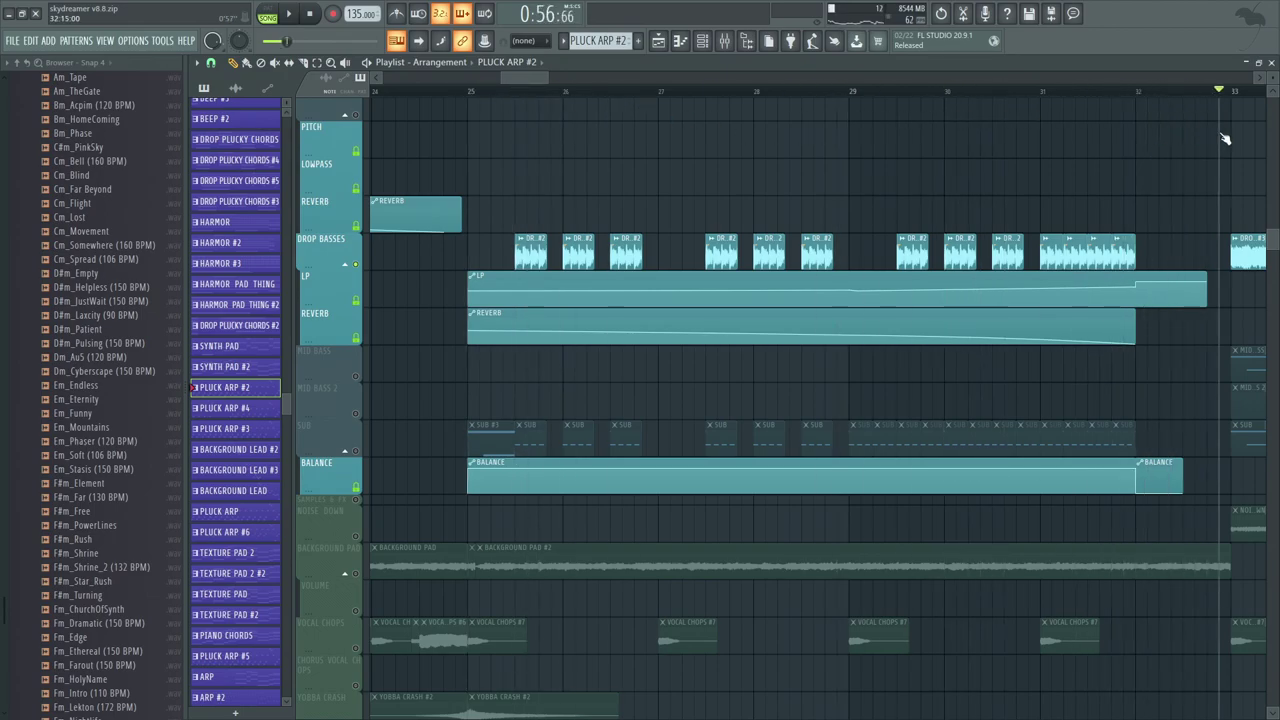
Step: Solo the SWEEP UP track, play it from bar 29 and show its clip settings
scroll(396, 400, "down", 4)
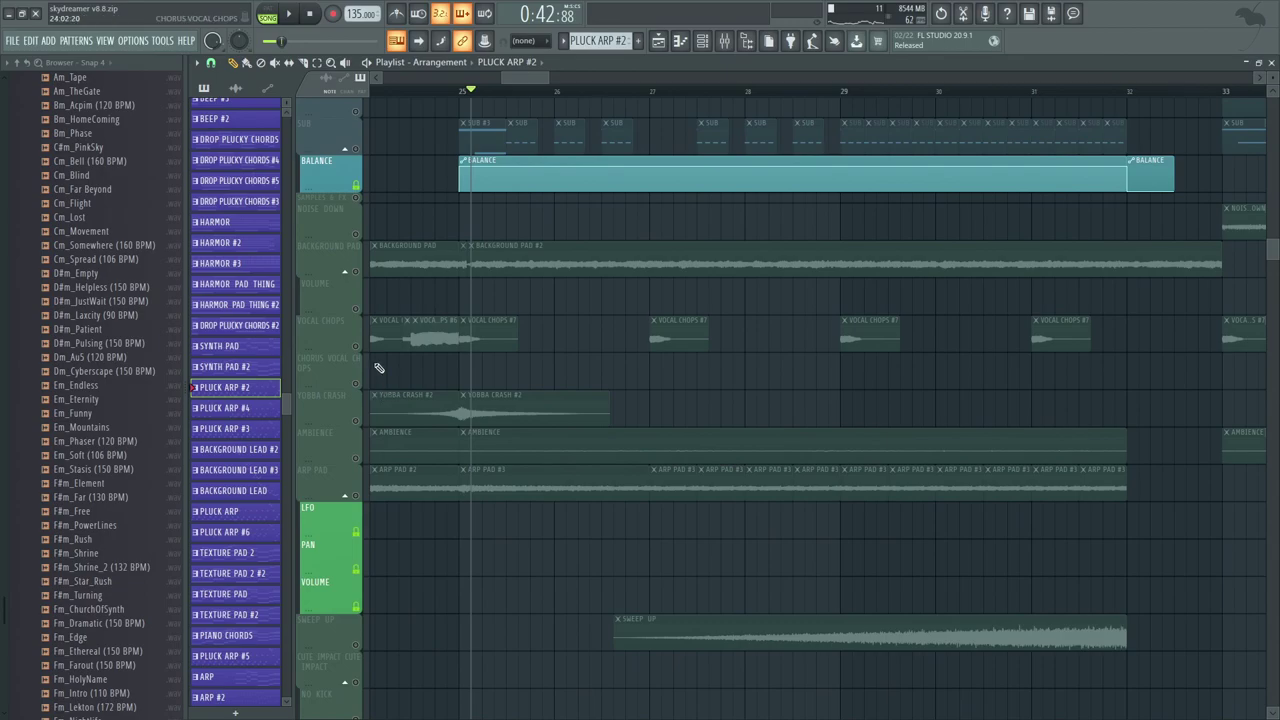
scroll(646, 306, "down", 6)
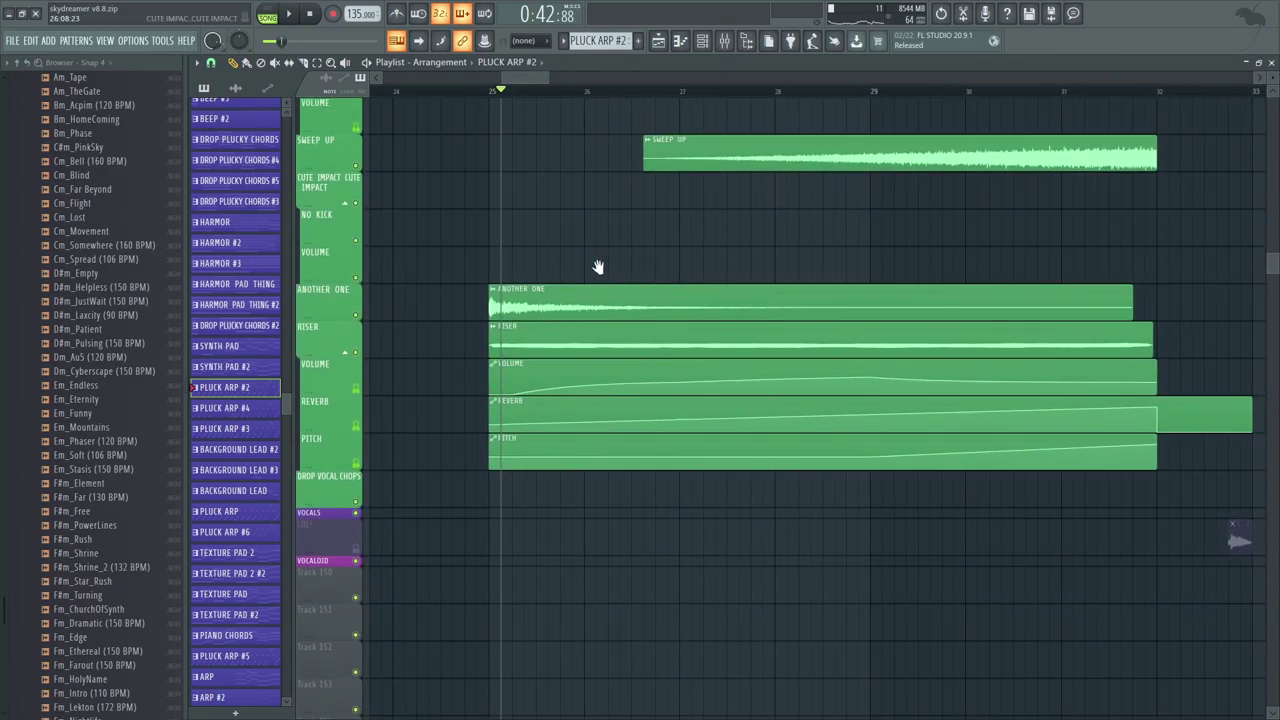
left_click_drag(598, 267, 557, 368)
right_click(358, 268)
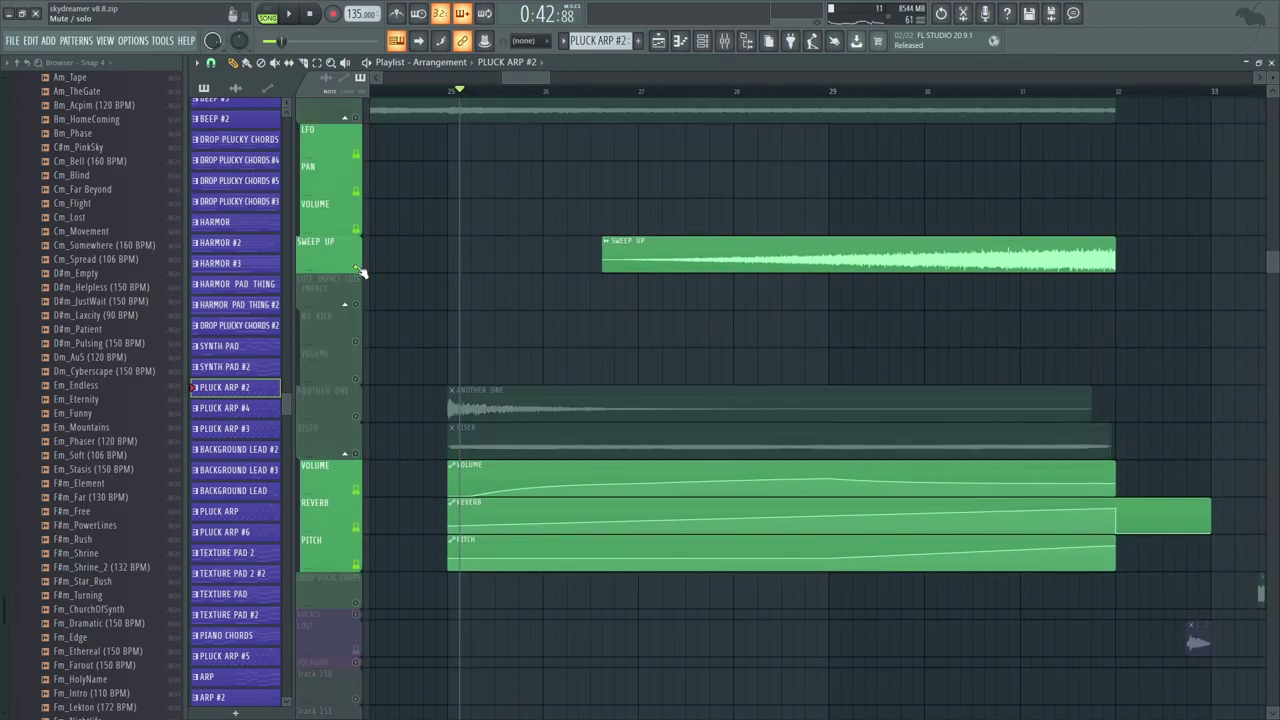
left_click(832, 95)
key("space")
double_click(816, 255)
key("Escape")
Step: Solo the ANOTHER ONE track and play its impact sample from bar 25
left_click_drag(794, 366, 869, 234)
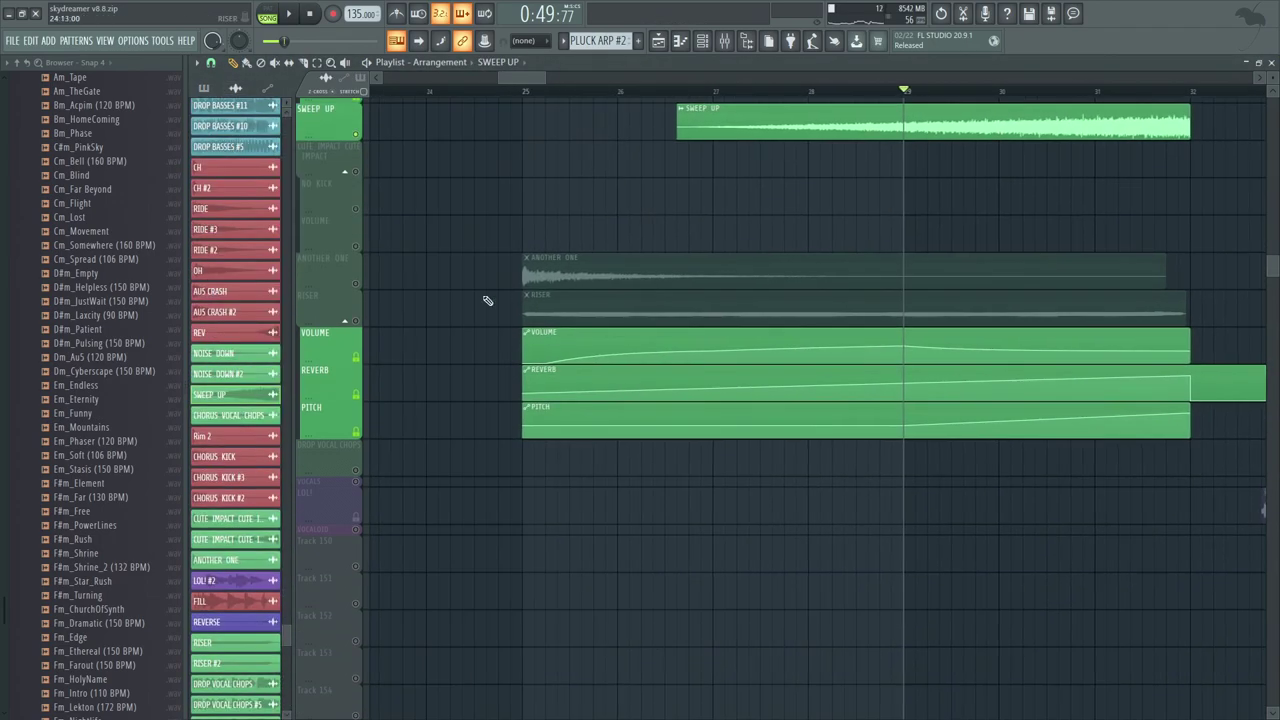
left_click(358, 284, "ctrl")
key("space")
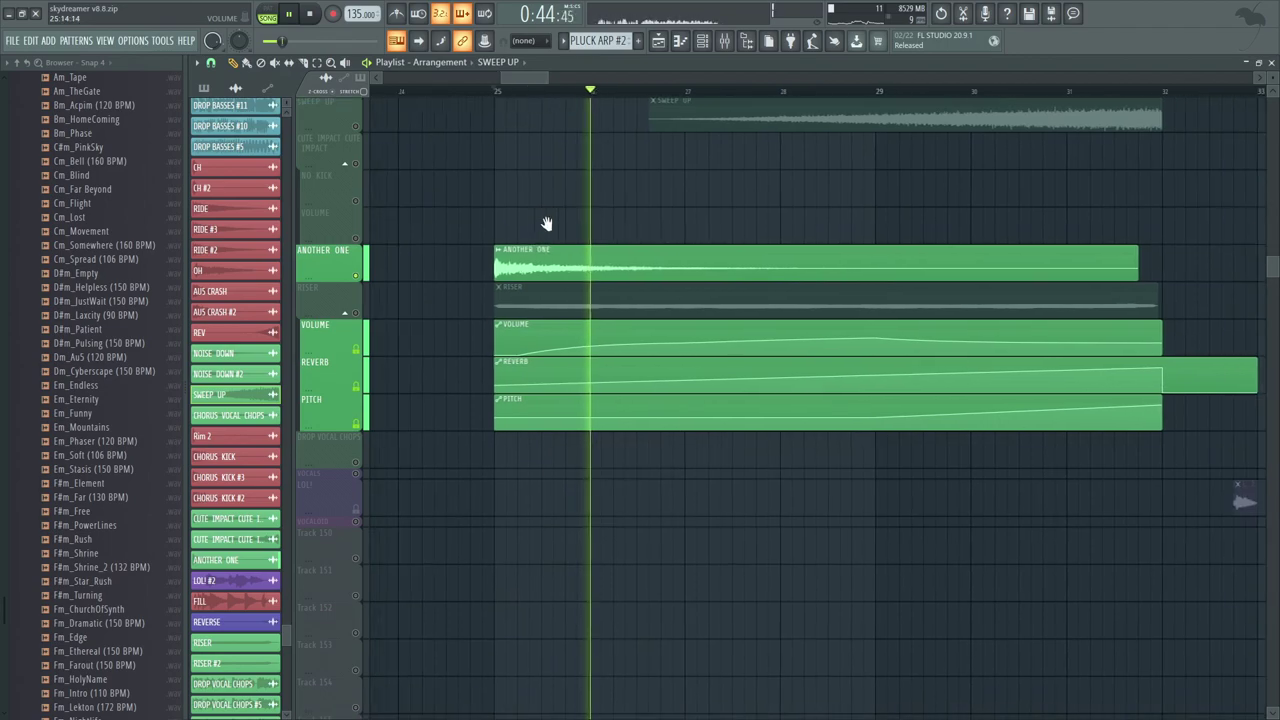
Step: Solo the RISER track and show its clip settings along with the volume, reverb and pitch automation
left_click(358, 313, "ctrl")
scroll(540, 298, "down", 3)
double_click(541, 299)
left_click(661, 229)
scroll(651, 157, "left", 1)
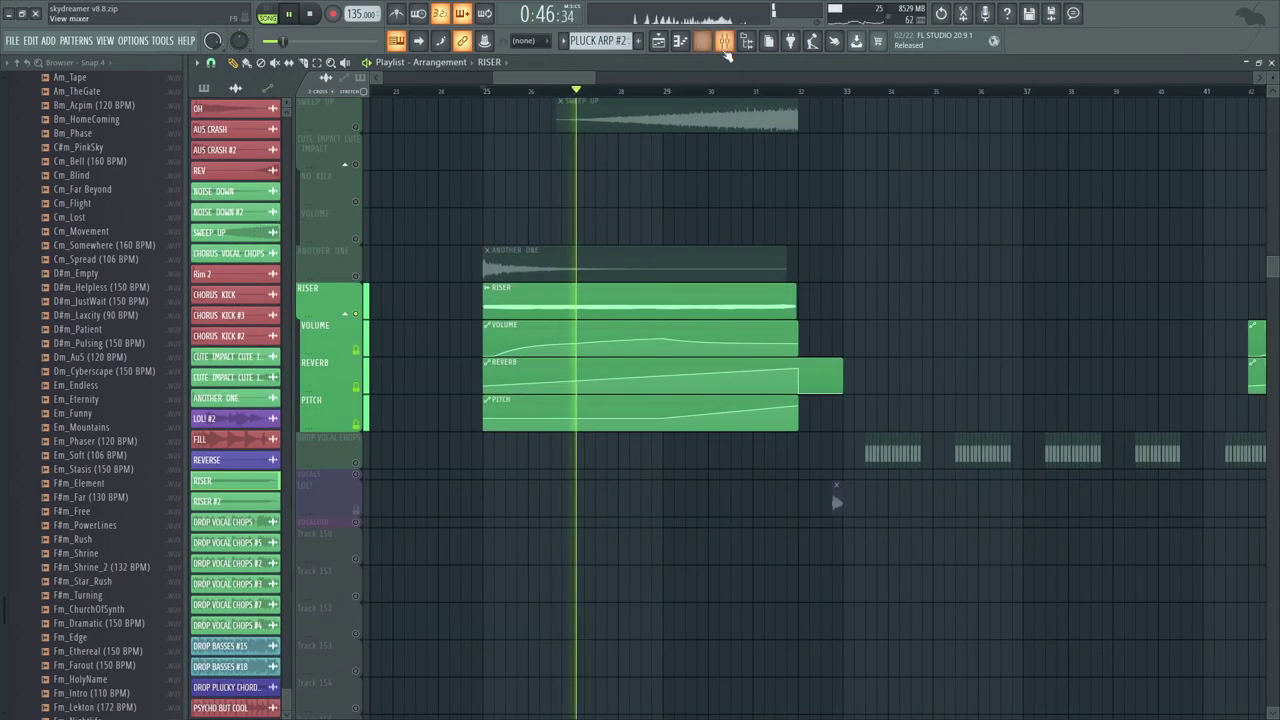
Step: Bypass the effects on the RISER mixer track and play the riser through without them
left_click(725, 50)
scroll(1087, 343, "down", 1)
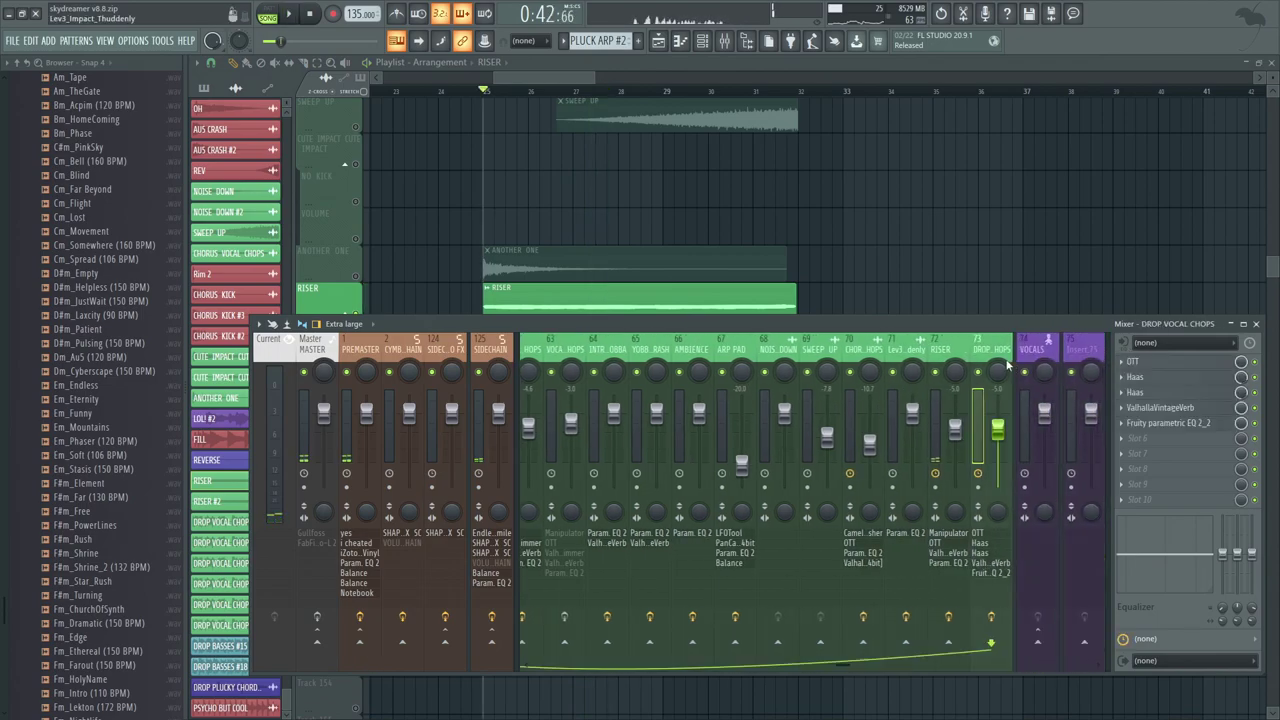
left_click(939, 343)
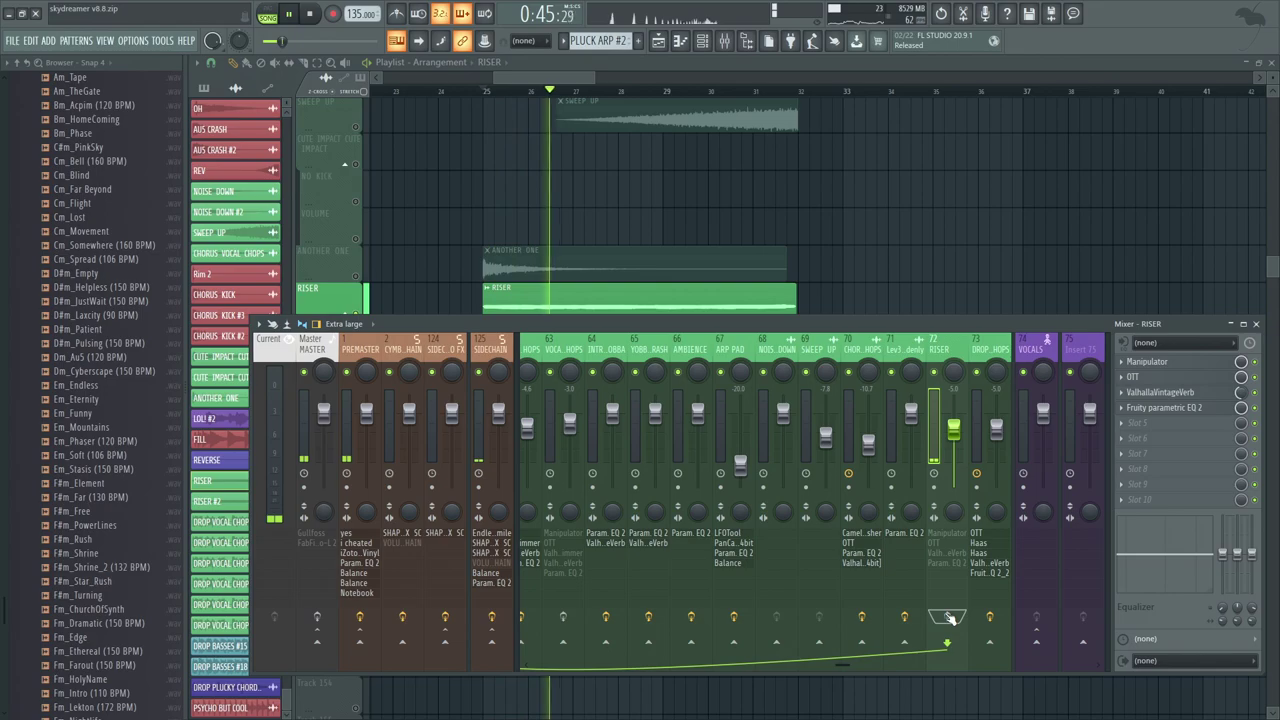
key("F9")
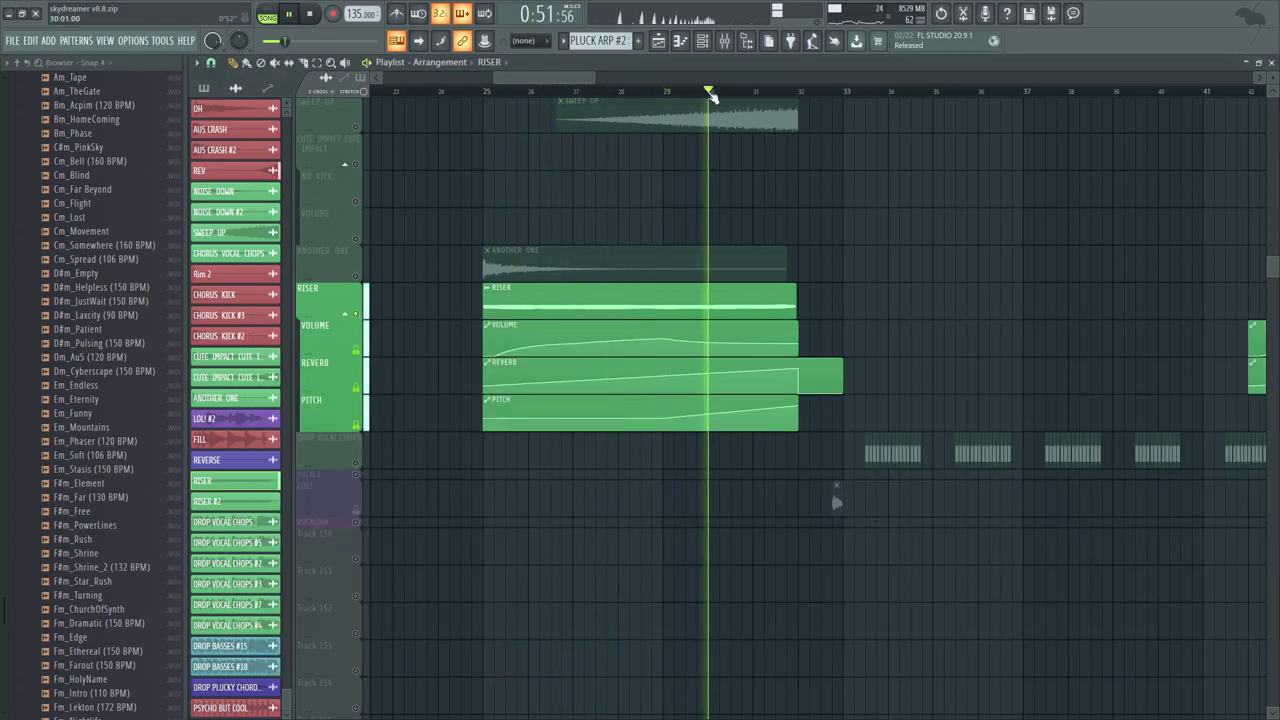
key("space")
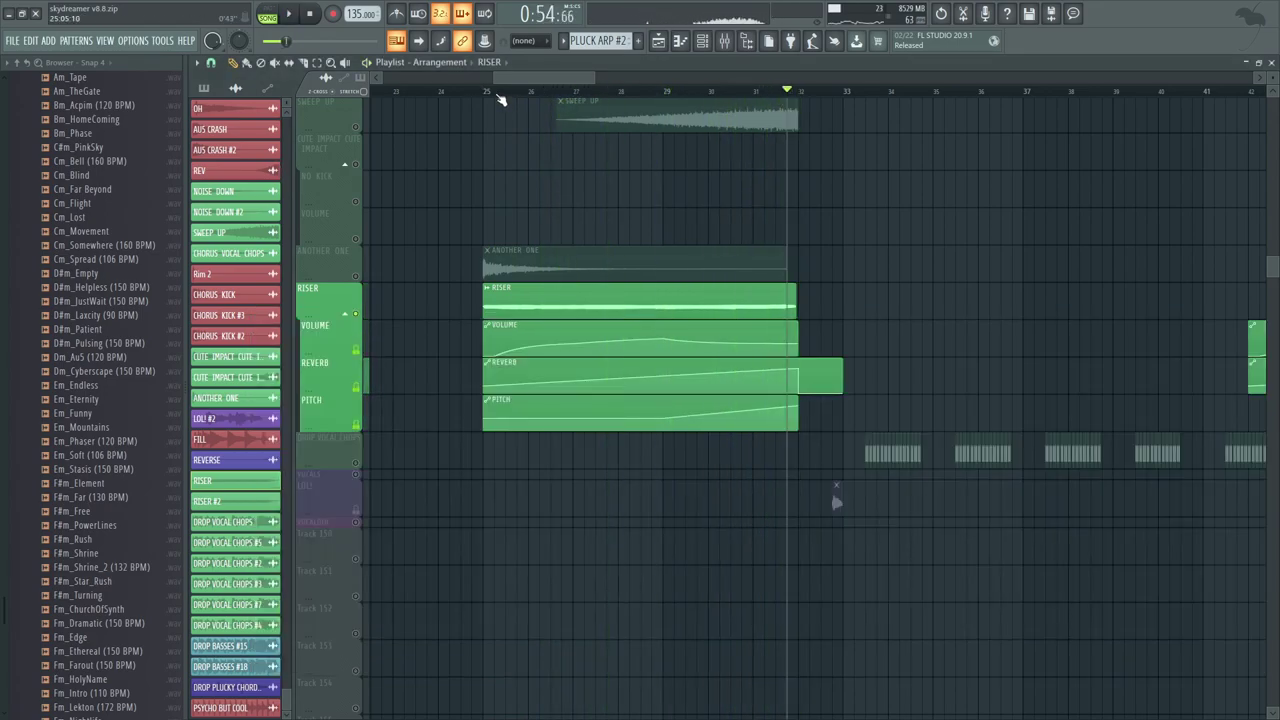
Step: Return the playback position to bar 25 and review the RISER clip's settings and mixer effects
left_click(488, 92)
double_click(560, 300)
left_click_drag(604, 189, 625, 201)
key("F9")
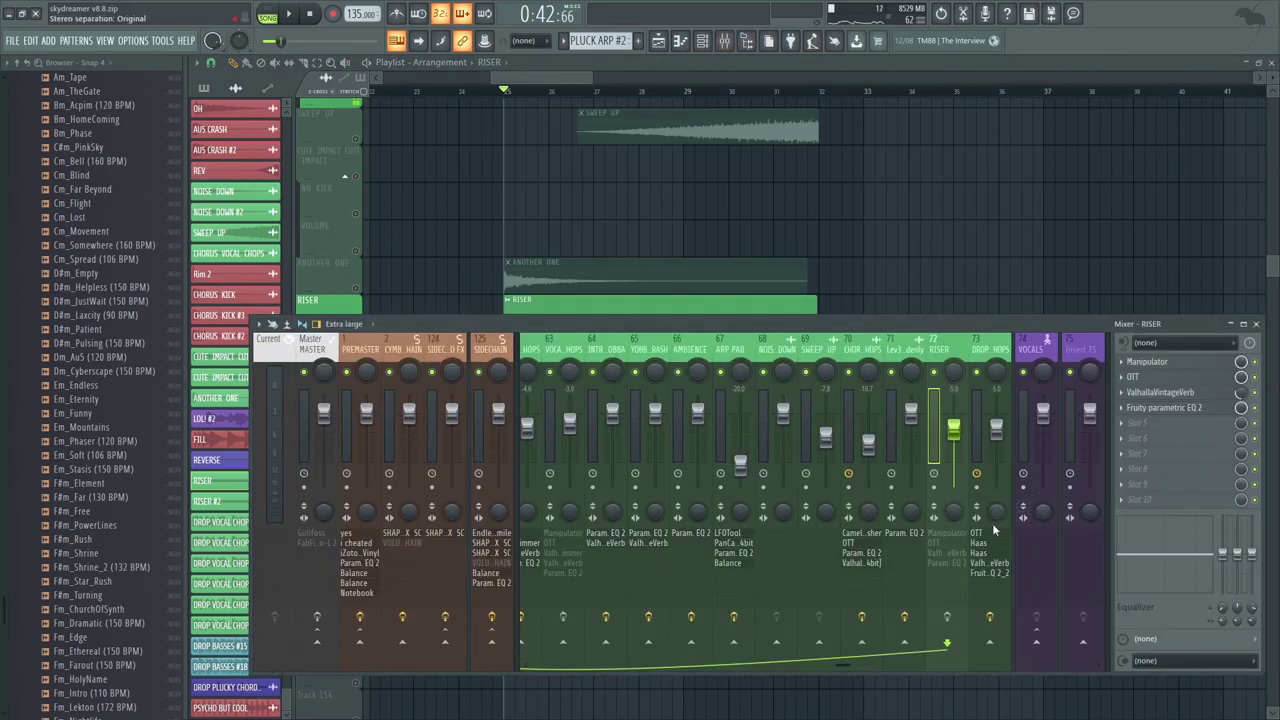
key("F9")
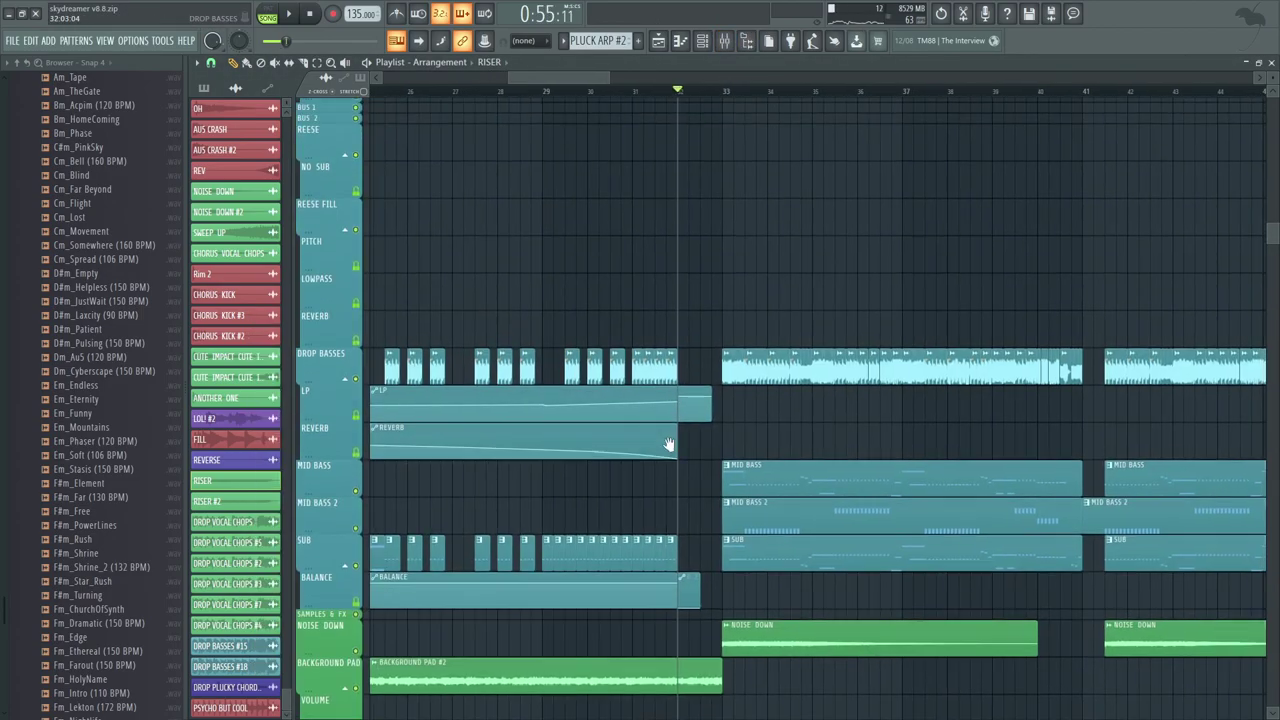
Step: Isolate the BEEP, REVERSE and BEEP 2 / ARP tracks and play them from bar 32
scroll(671, 443, "down", 10)
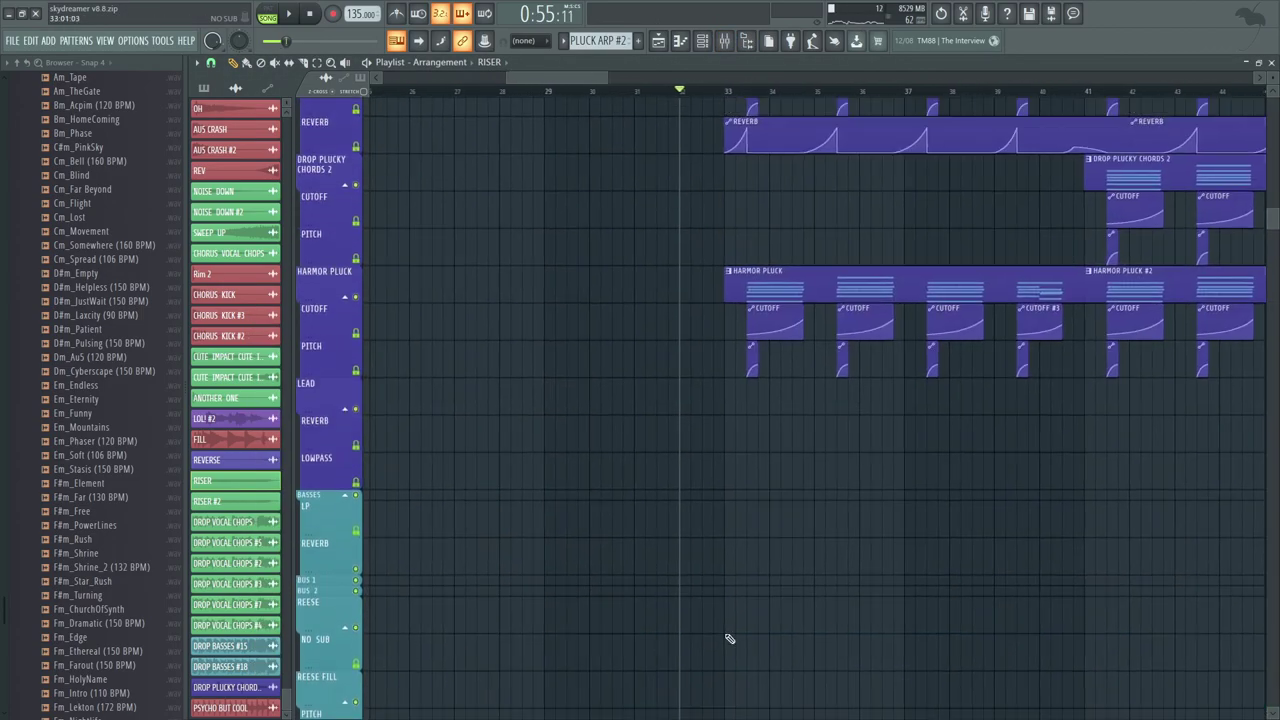
scroll(633, 429, "up", 1)
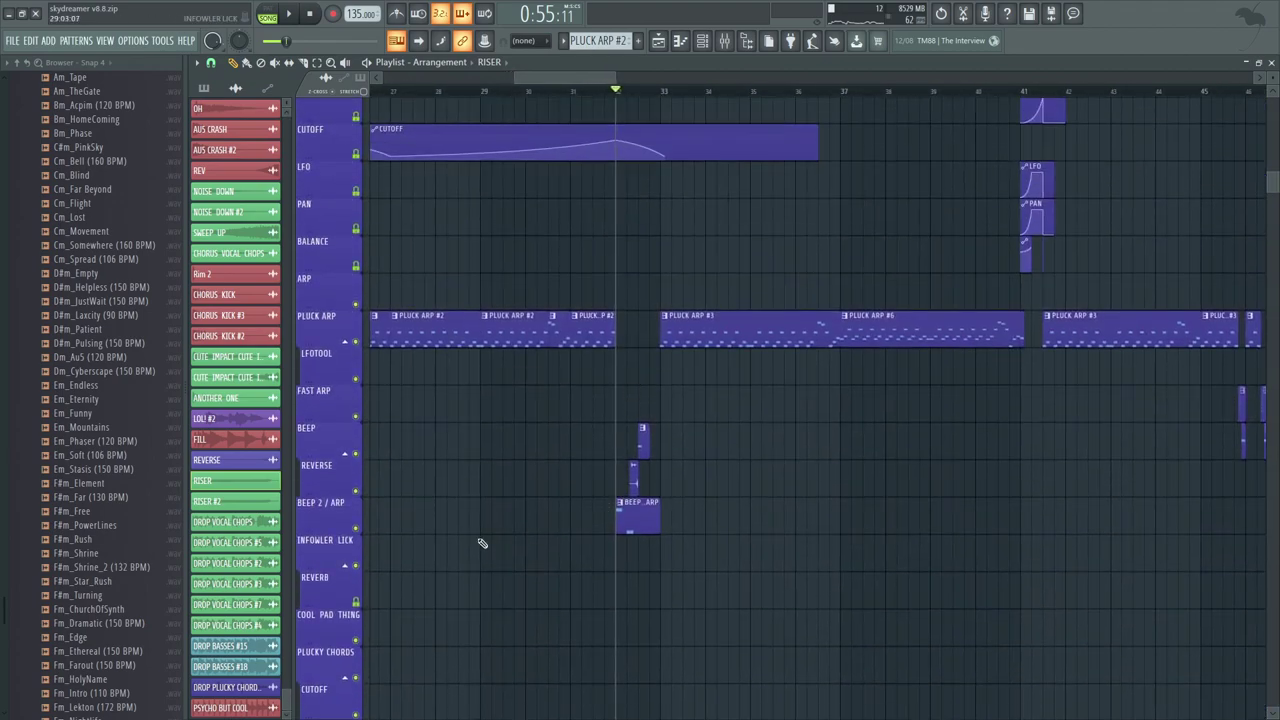
left_click(356, 527, "ctrl")
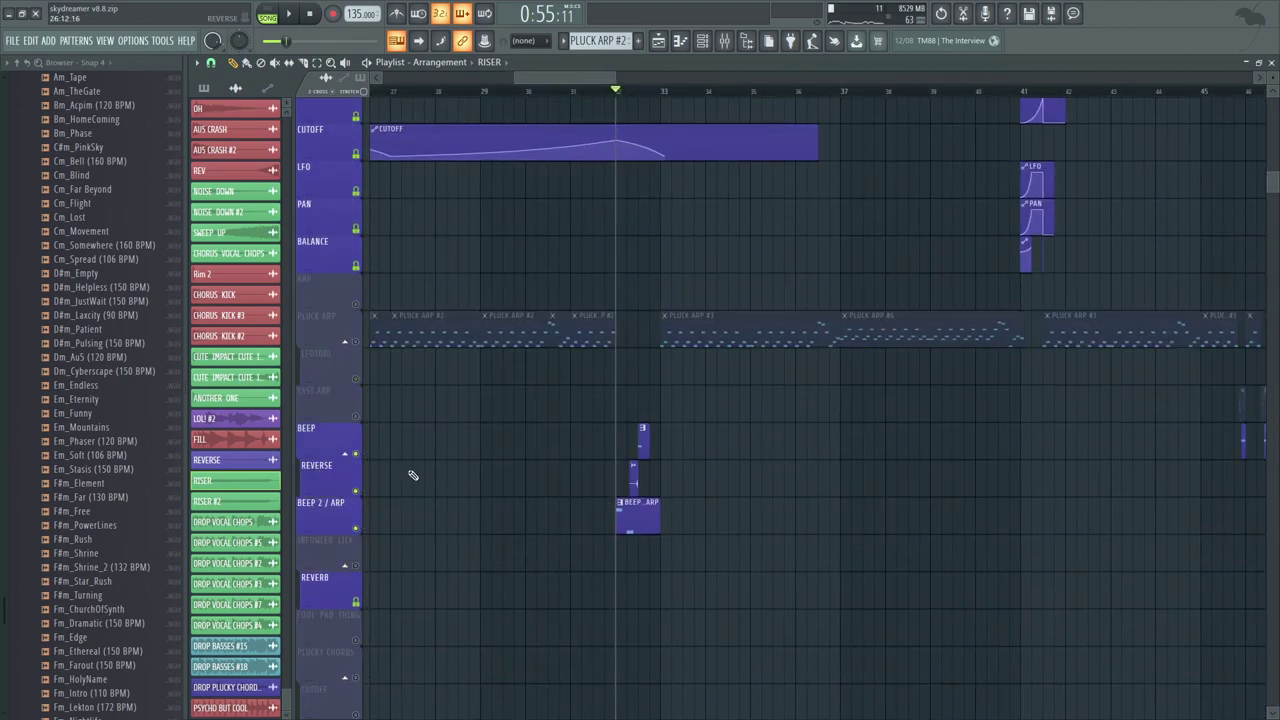
scroll(800, 130, "right", 2)
key("space")
scroll(640, 466, "up", 4)
key("space")
scroll(775, 466, "down", 1)
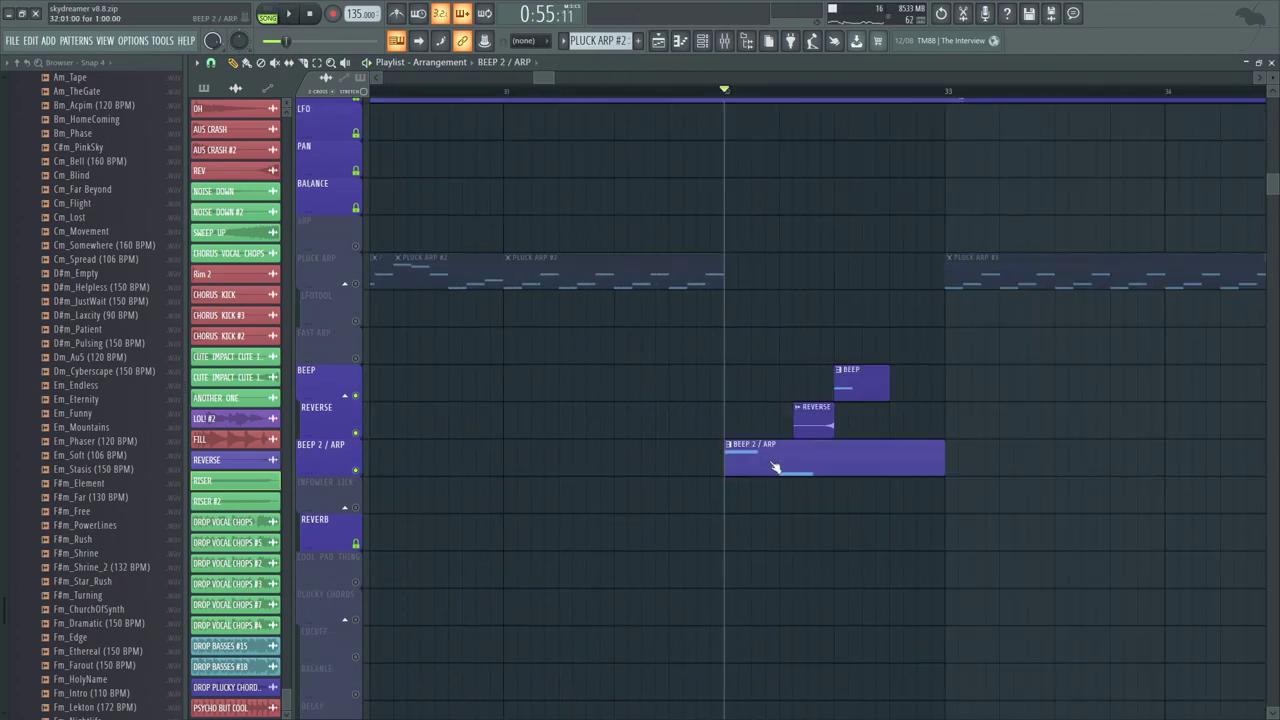
Step: Show the BEEP 2 / ARP pattern's notes and the settings of its Pluck Delayed sampler channel
double_click(775, 467)
left_click(420, 104)
scroll(404, 310, "up", 12)
scroll(385, 324, "down", 8)
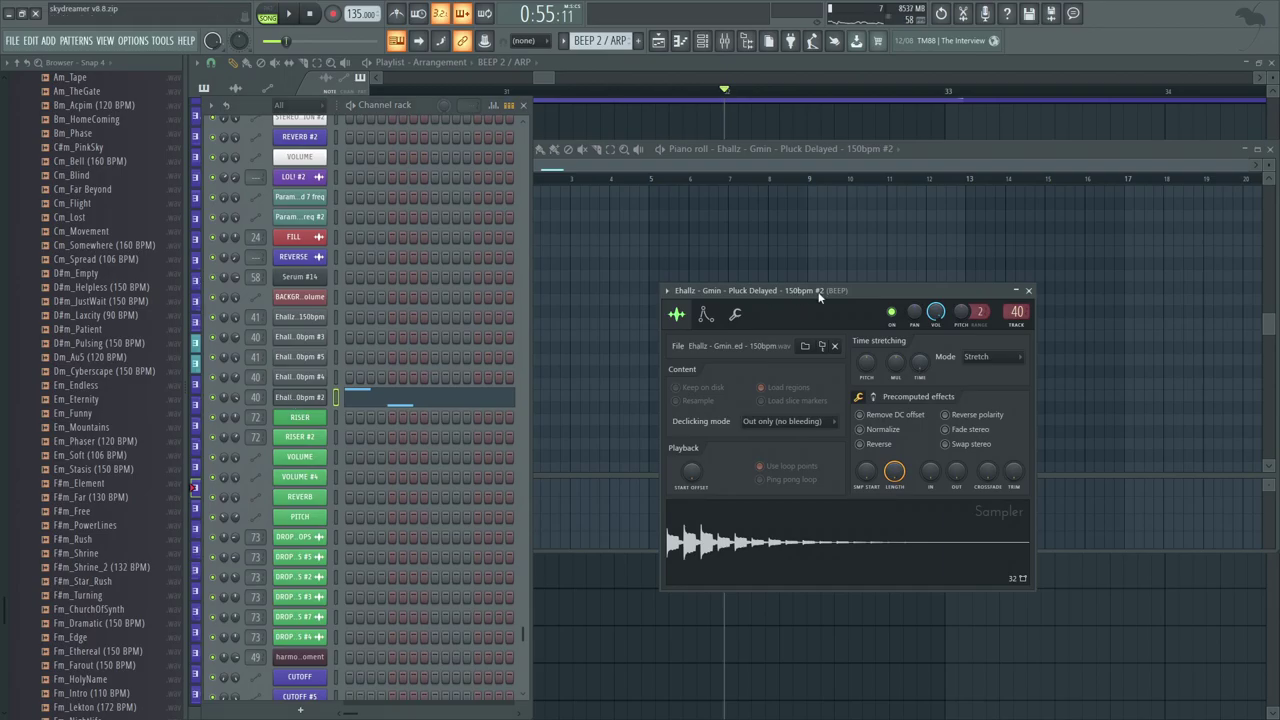
left_click_drag(818, 295, 784, 267)
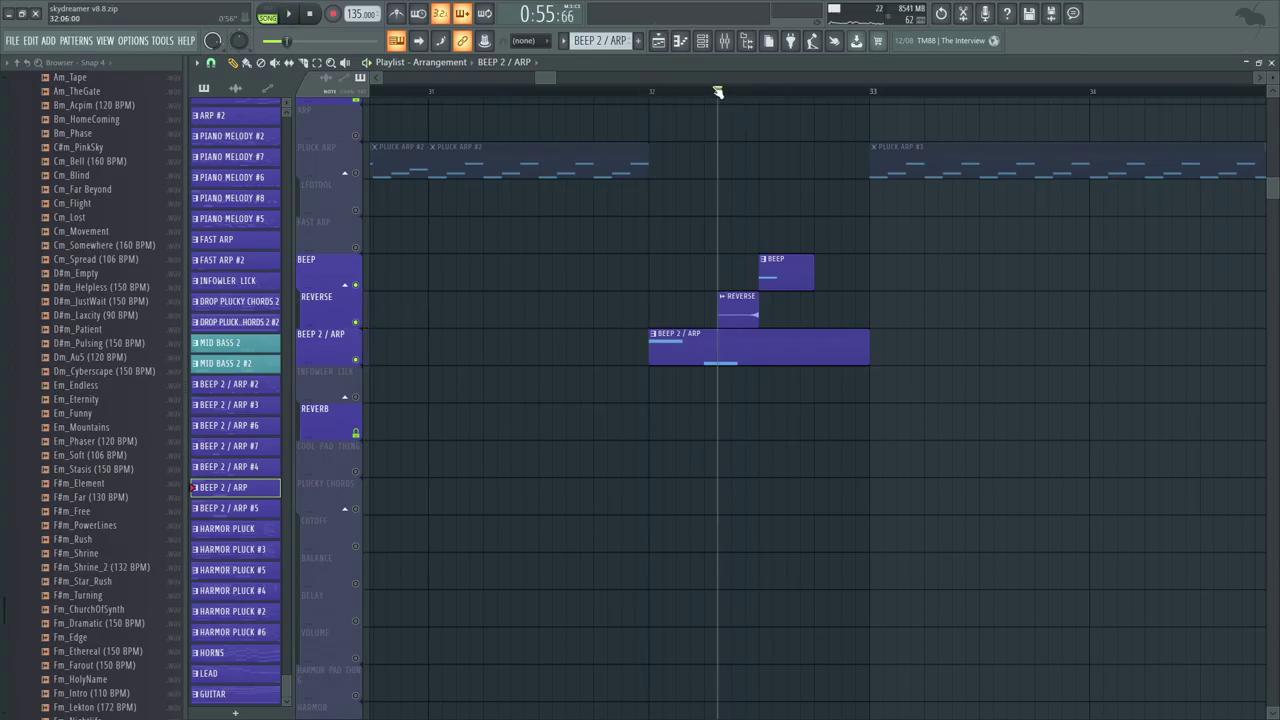
Step: Inspect the REVERSE clip and bring all tracks back in around bar 32
left_click(742, 320)
left_click_drag(815, 235, 915, 258)
left_click_drag(554, 77, 446, 90)
left_click_drag(706, 96, 493, 83)
left_click(390, 93)
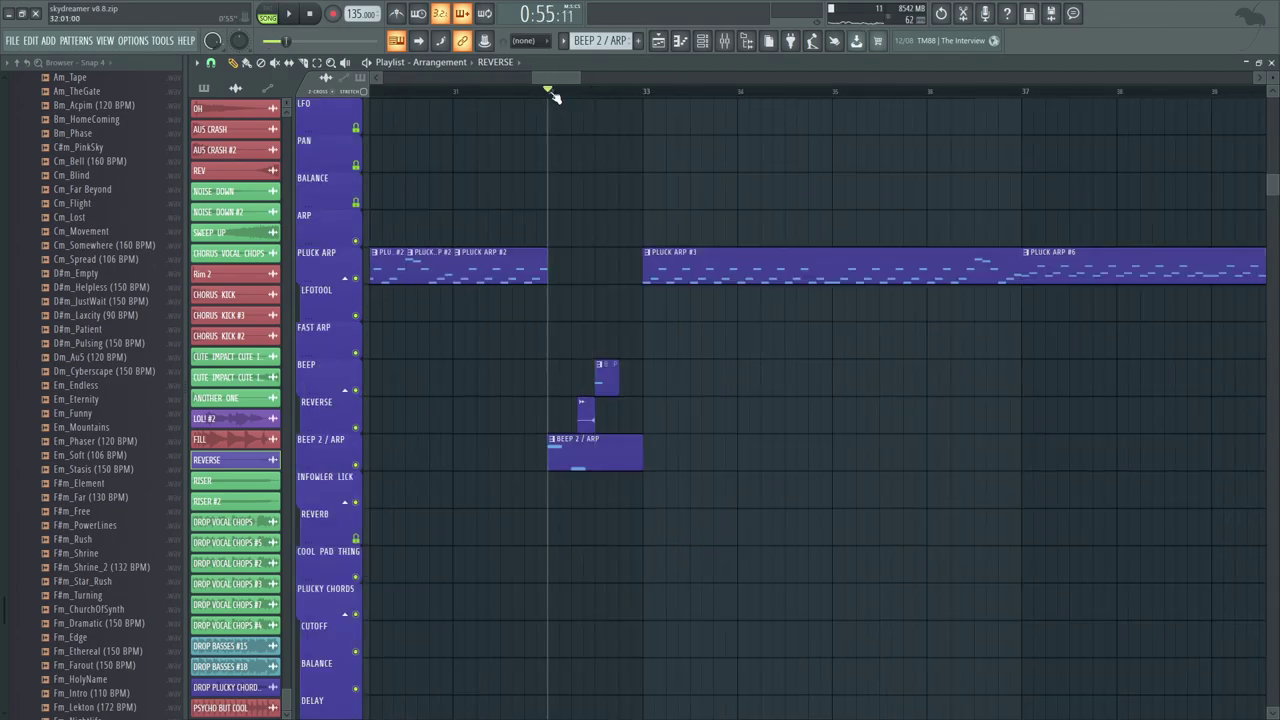
Step: Show the FILL clip's settings, preview its sample and play the fill leading into bar 33
left_click_drag(554, 120, 603, 646)
left_click_drag(612, 160, 599, 493)
left_click_drag(599, 493, 599, 495)
double_click(619, 589)
left_click(470, 432)
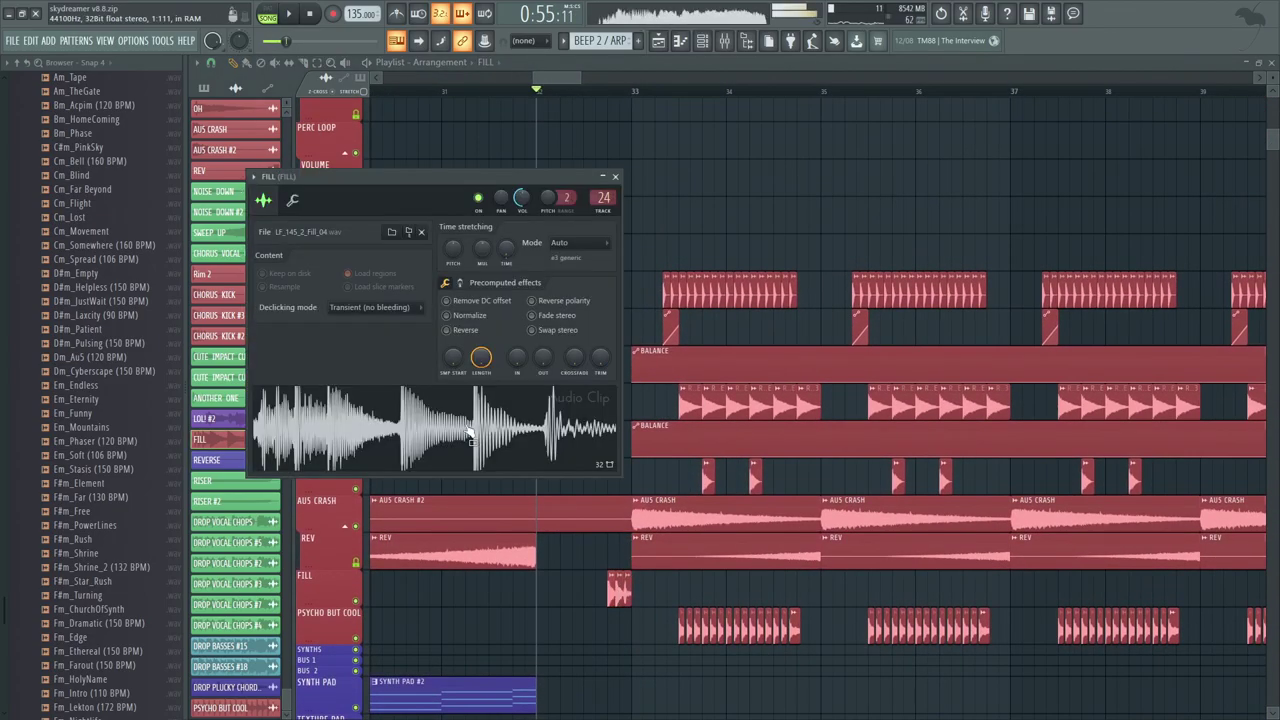
left_click_drag(760, 566, 790, 330)
key("space")
left_click_drag(622, 243, 627, 353)
key("space")
Step: Play the first drop and look over its arrangement across the drum, synth and sidechain tracks
scroll(615, 481, "up", 5)
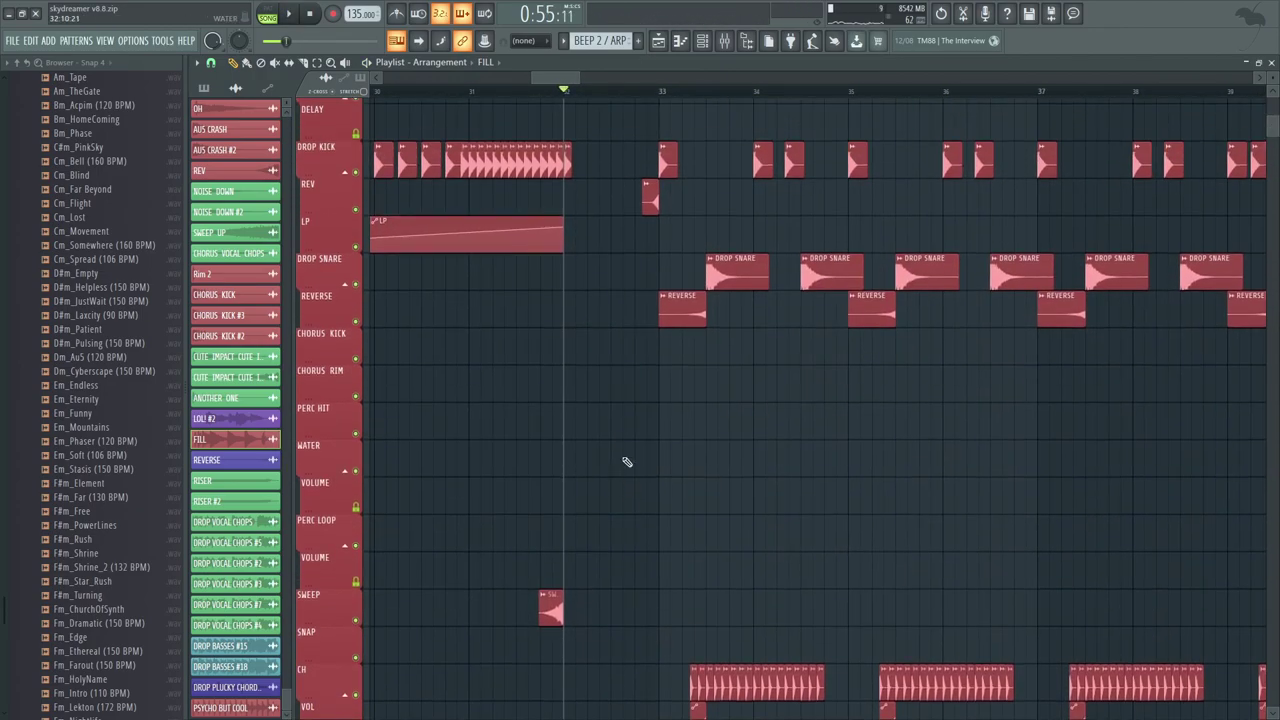
scroll(627, 462, "down", 5)
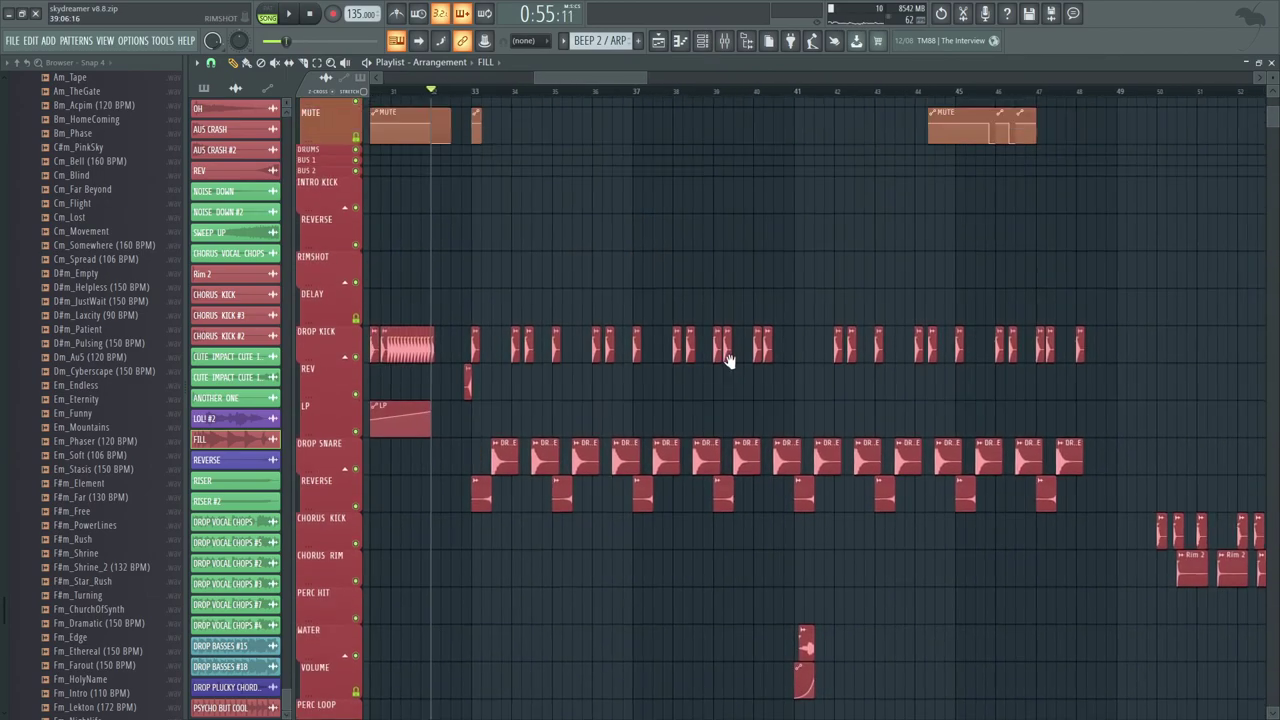
left_click_drag(729, 363, 769, 103)
left_click_drag(790, 385, 768, 212)
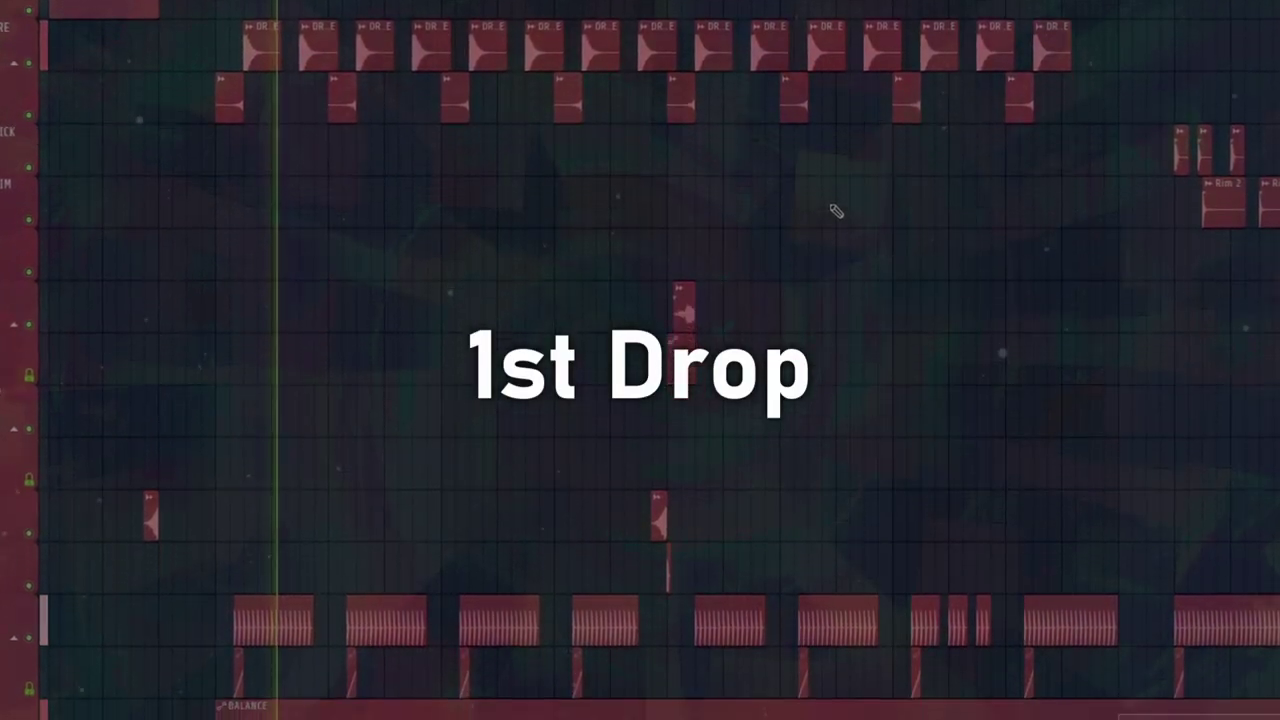
scroll(837, 211, "down", 12)
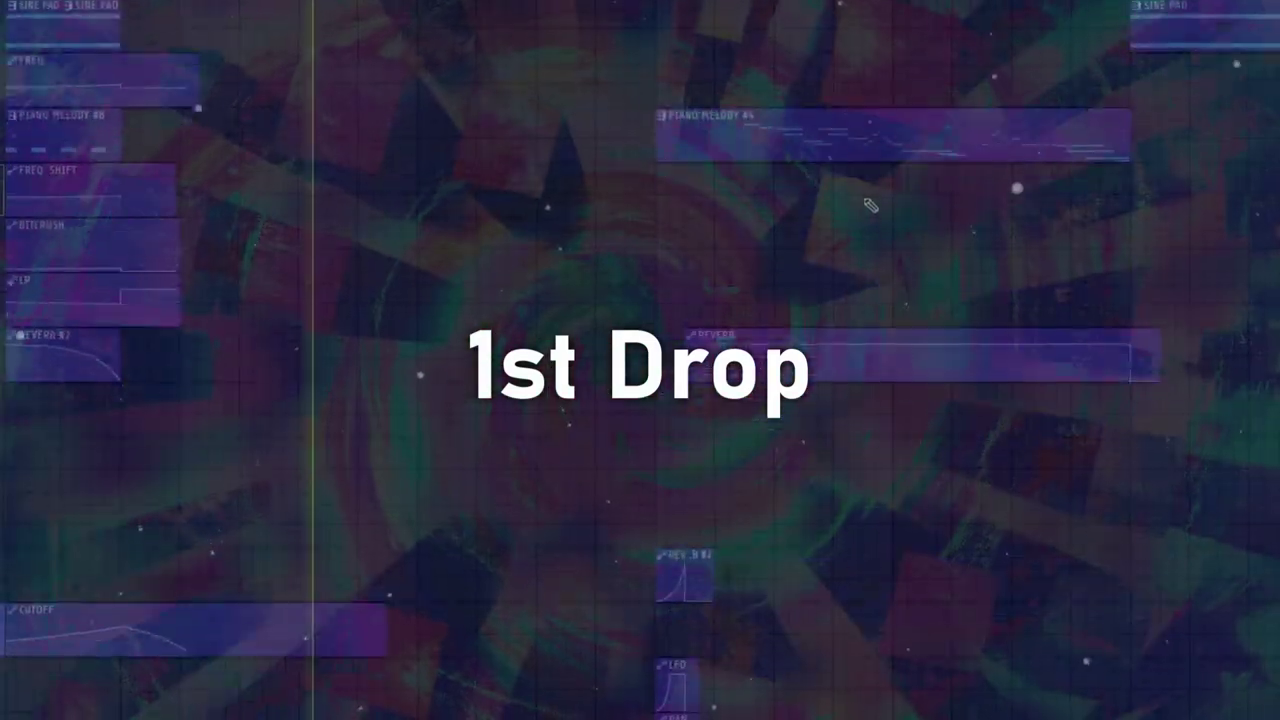
scroll(871, 206, "down", 12)
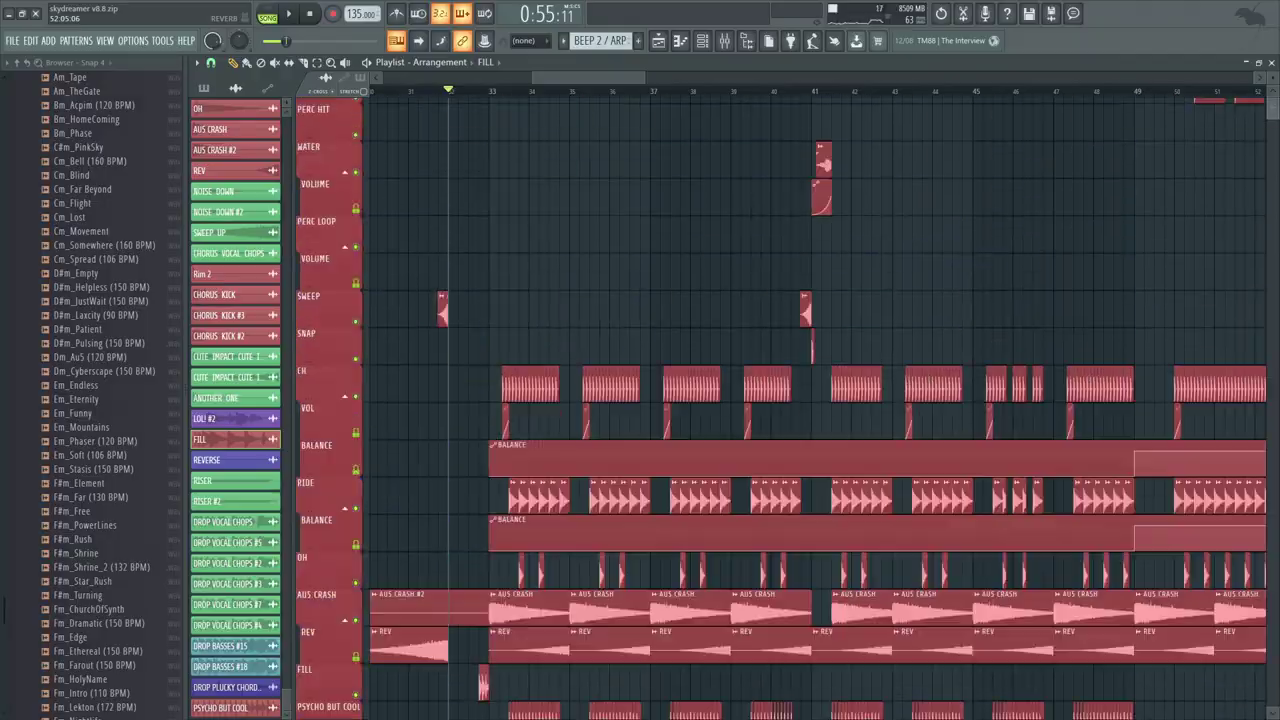
scroll(788, 408, "down", 5)
scroll(780, 400, "down", 3)
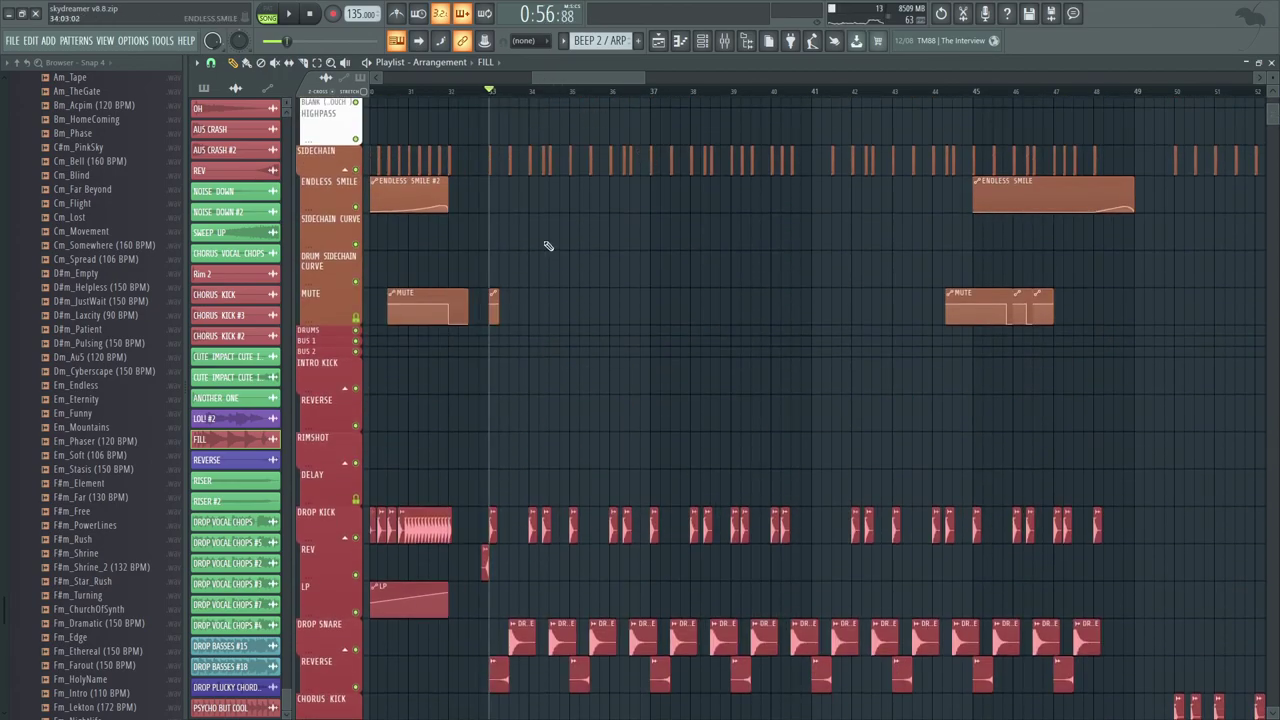
Step: Isolate the DROP KICK, DROP SNARE and snare REVERSE tracks and show the DROP SNARE clip's sample settings
scroll(530, 195, "down", 6)
right_click(355, 239)
left_click(355, 354)
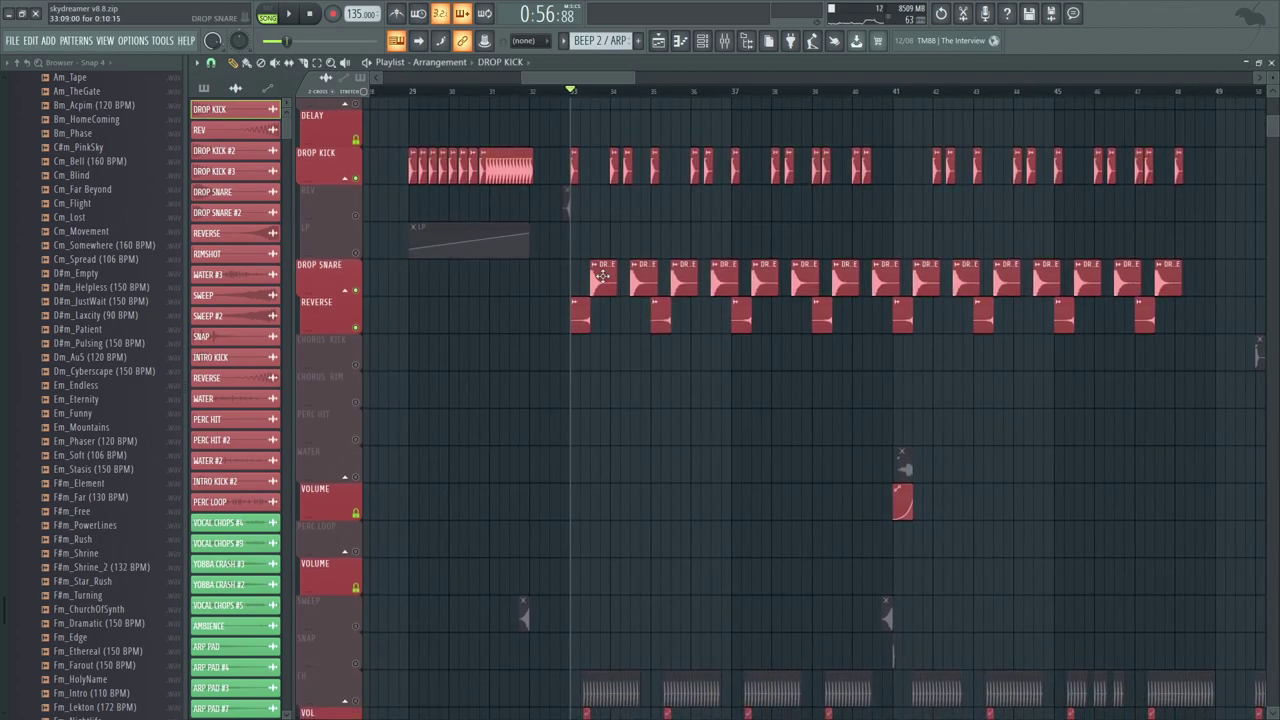
double_click(603, 275)
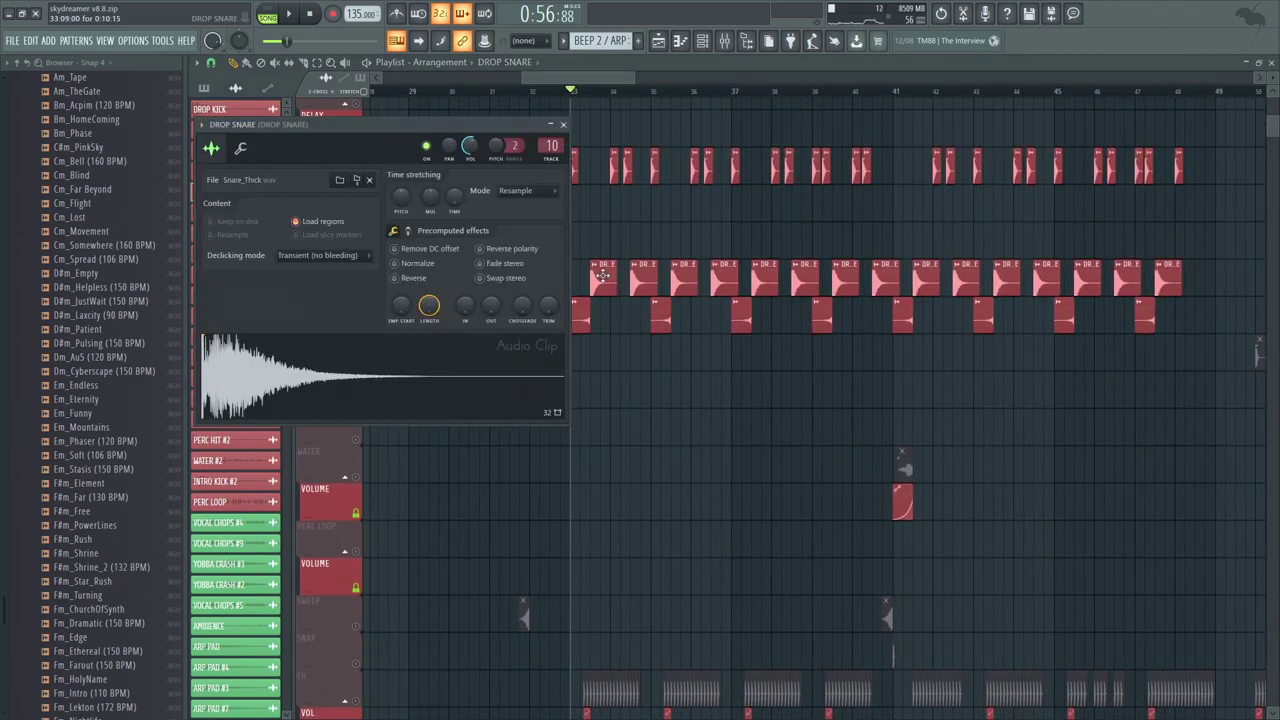
key("Escape")
Step: Solo the CH track, show its clip settings and play it from bar 33
left_click_drag(680, 217, 693, 318)
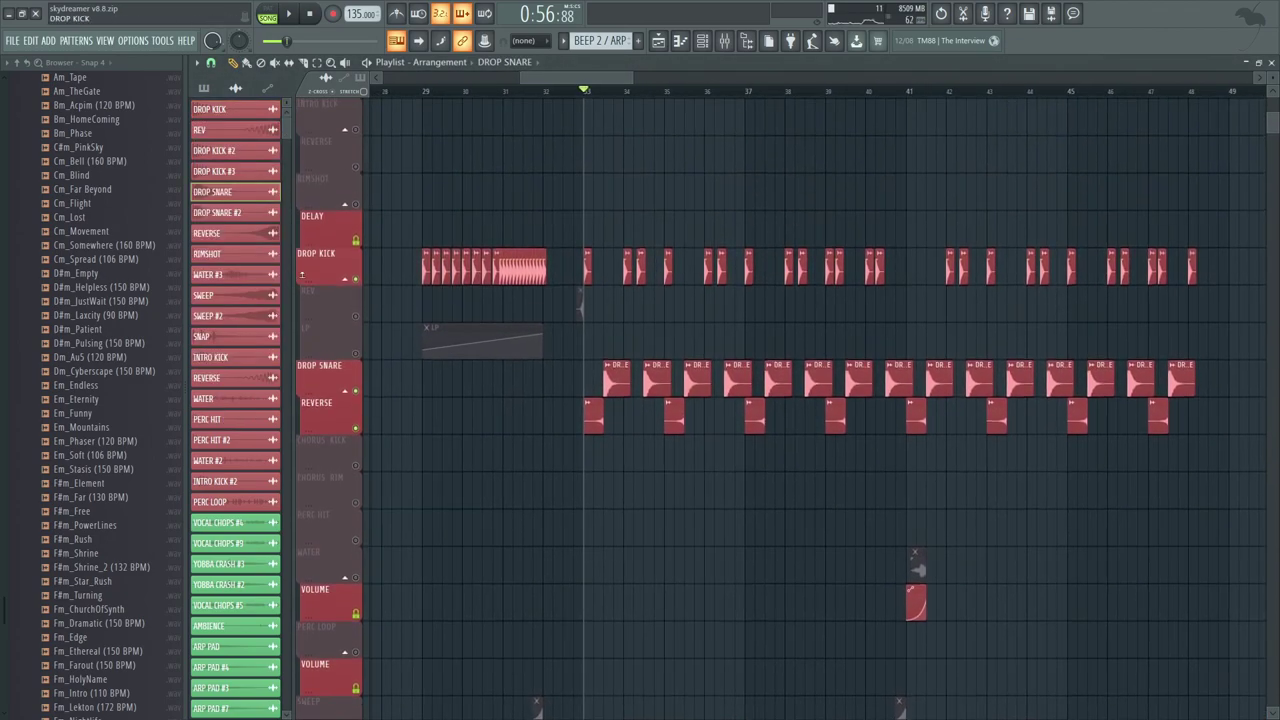
right_click(355, 280)
scroll(449, 249, "down", 10)
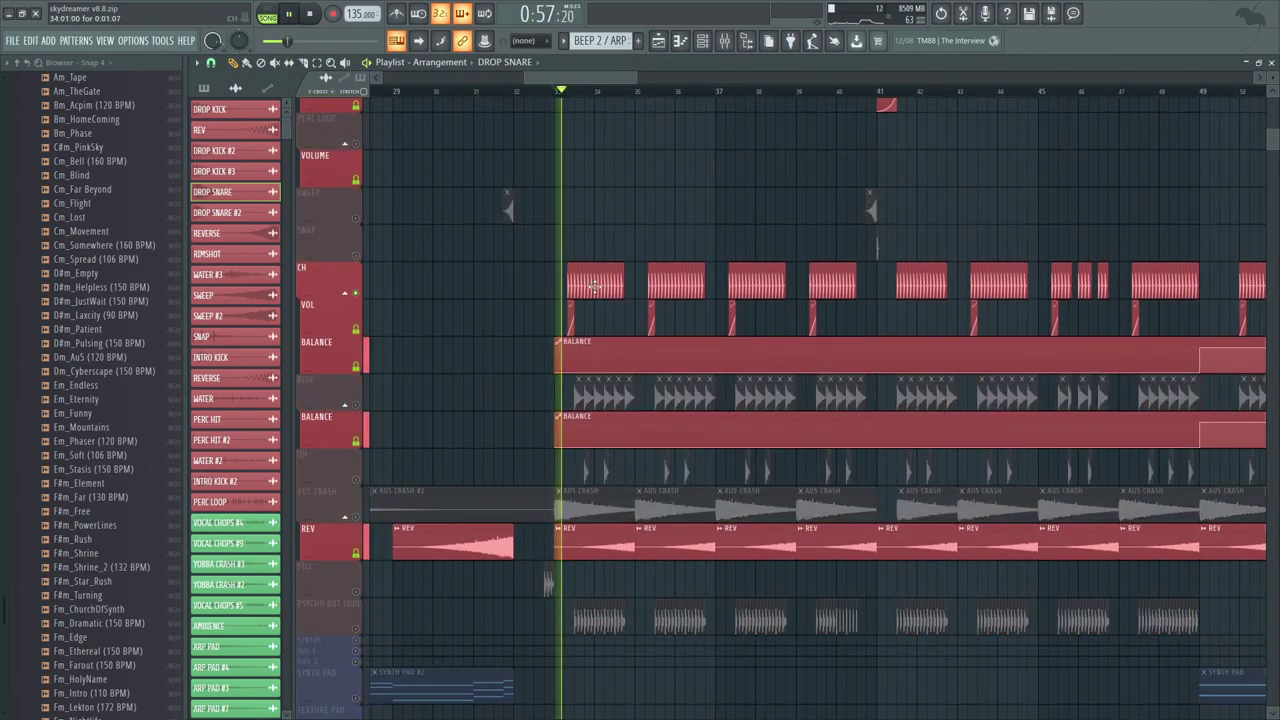
double_click(594, 285)
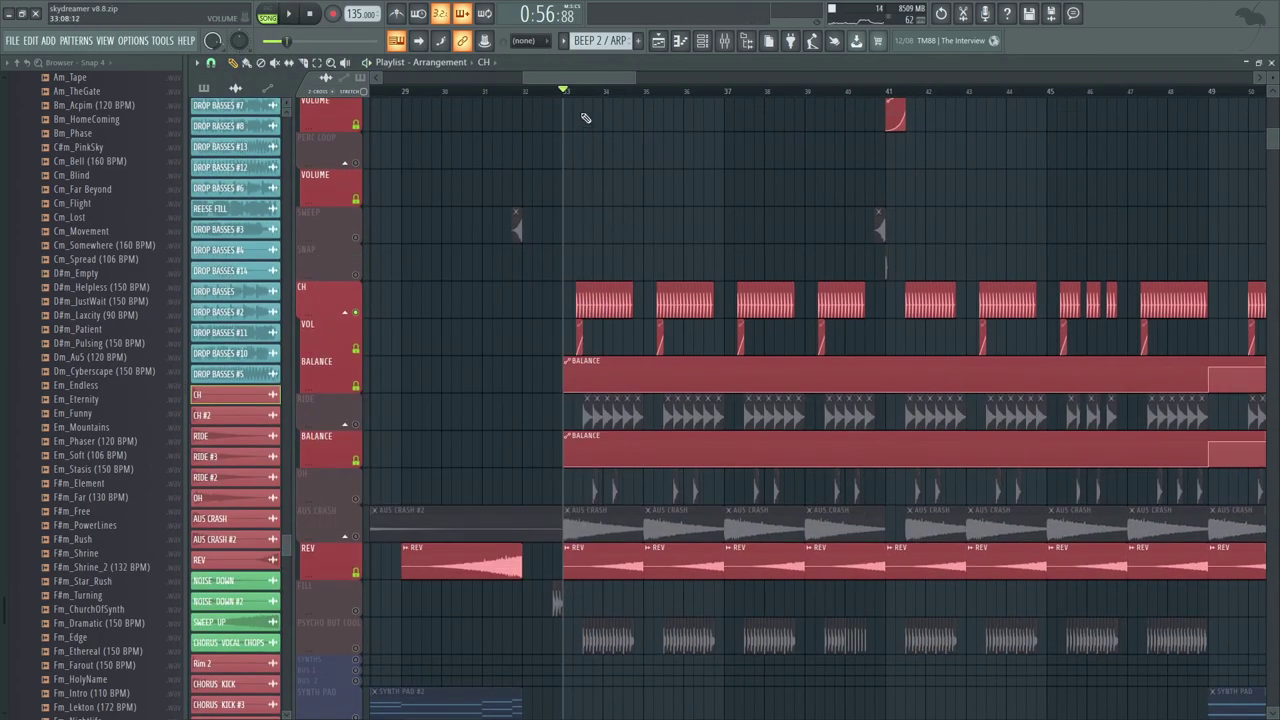
scroll(548, 164, "down", 3)
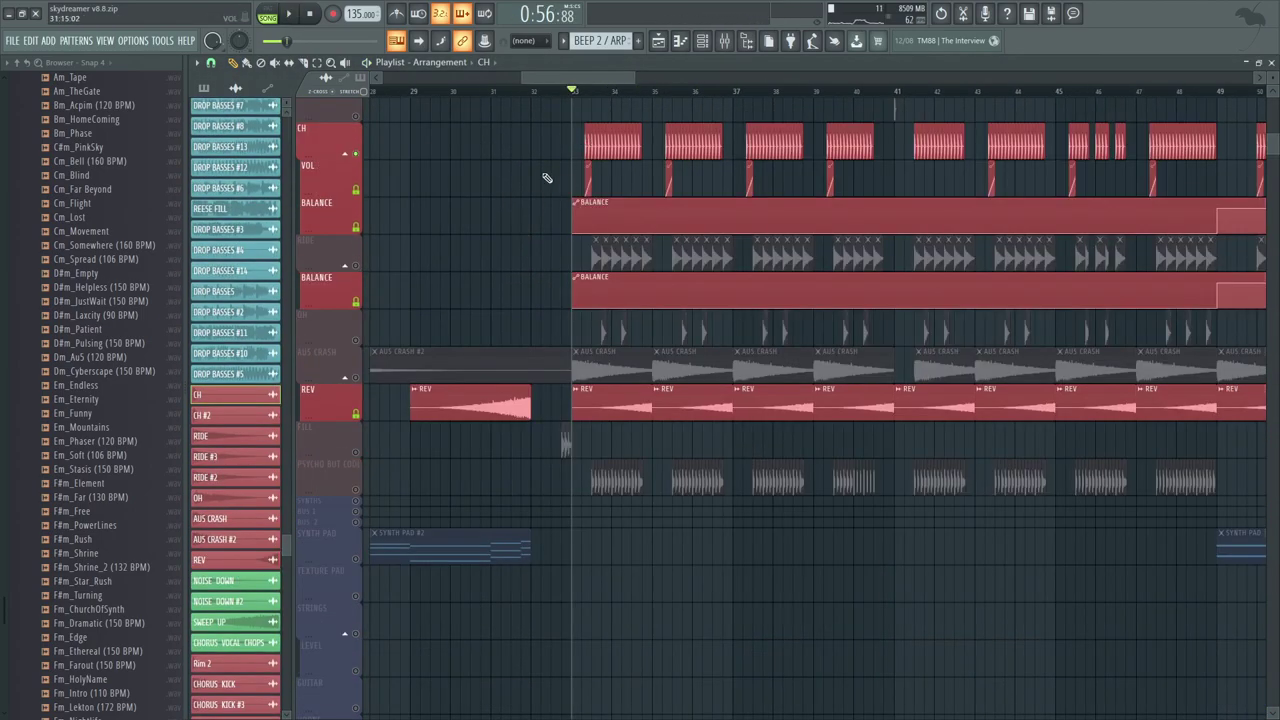
key("space")
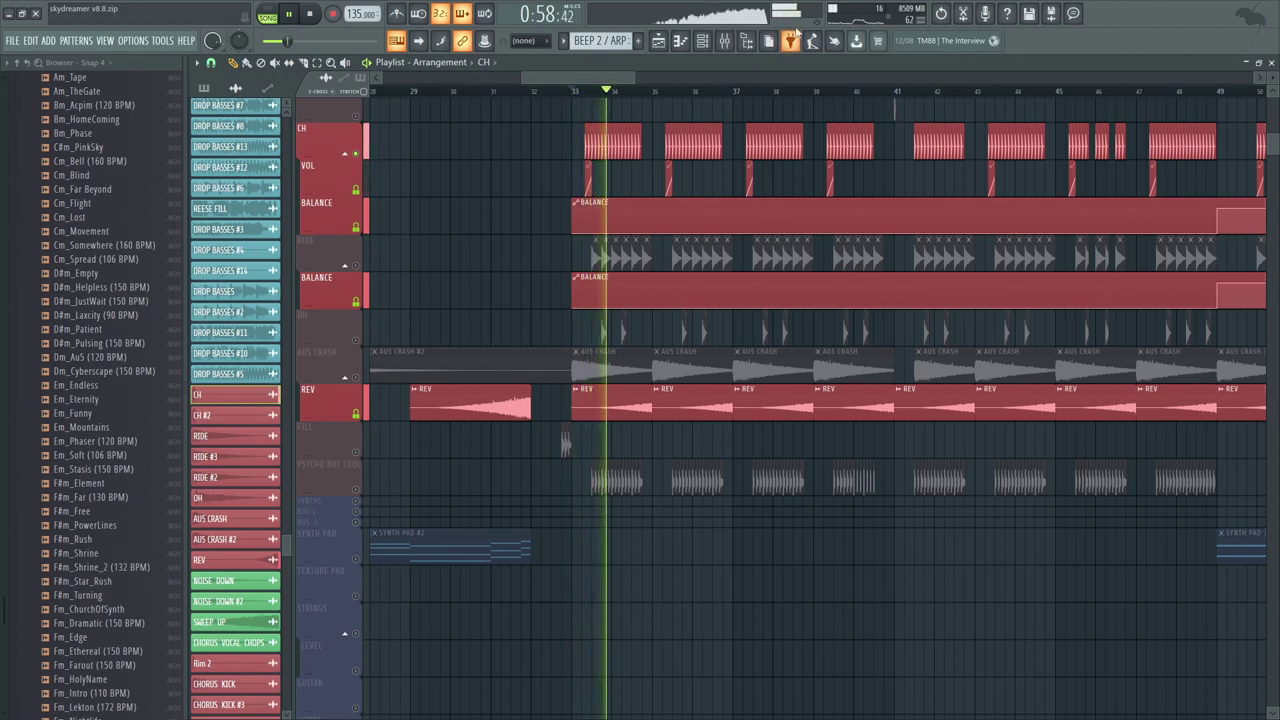
key("space")
Step: Solo the RIDE track, play it from bar 33 and show its clip's sample settings
left_click_drag(567, 166, 559, 186)
right_click(356, 286)
key("space")
double_click(633, 270)
left_click_drag(664, 257, 676, 148)
key("space")
Step: Solo the OH track and play its hits from bar 33
left_click(355, 250, "ctrl")
key("space")
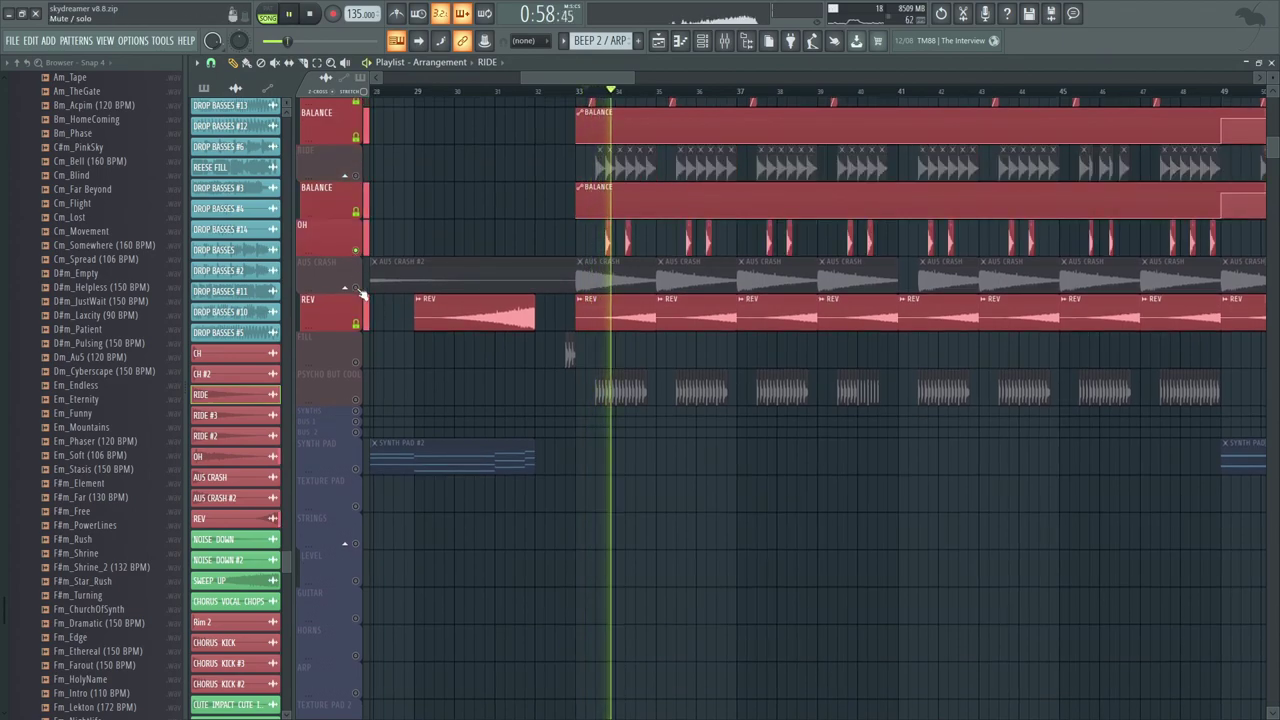
key("space")
Step: Solo the PSYCHO BUT COOL loop, play it from bar 33 and show its clip settings
left_click(356, 287)
left_click(357, 361)
left_click(356, 399, "ctrl")
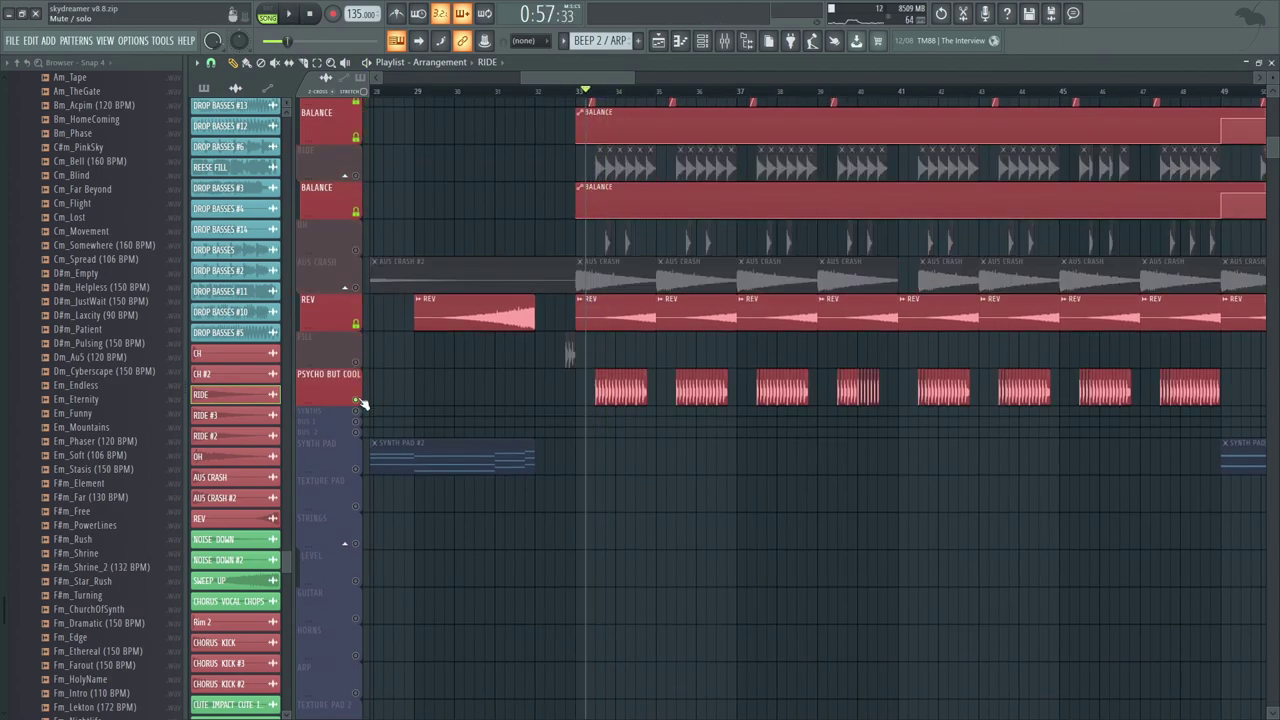
key("space")
key("space")
double_click(612, 385)
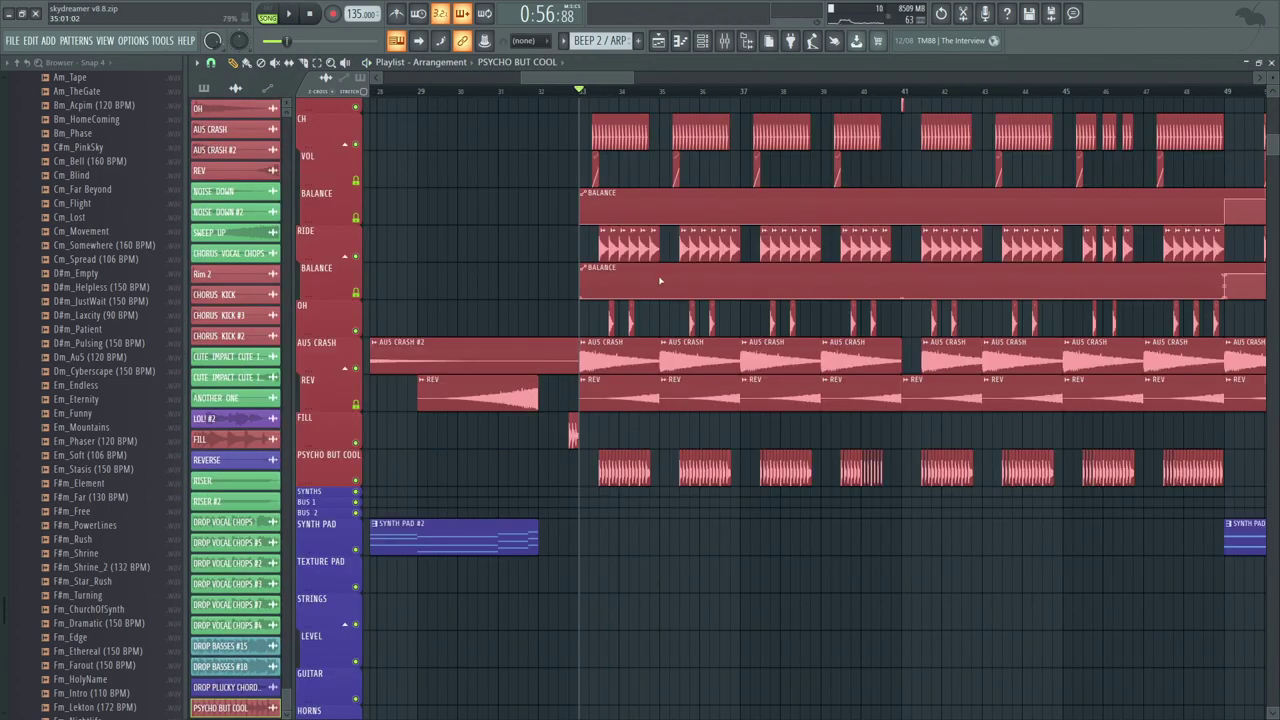
Step: Leave only the red drum tracks active, from DROP KICK down to PSYCHO BUT COOL, with the synth tracks muted
left_click(356, 480, "ctrl")
left_click(356, 443)
left_click(356, 368)
left_click(356, 331)
left_click(356, 256)
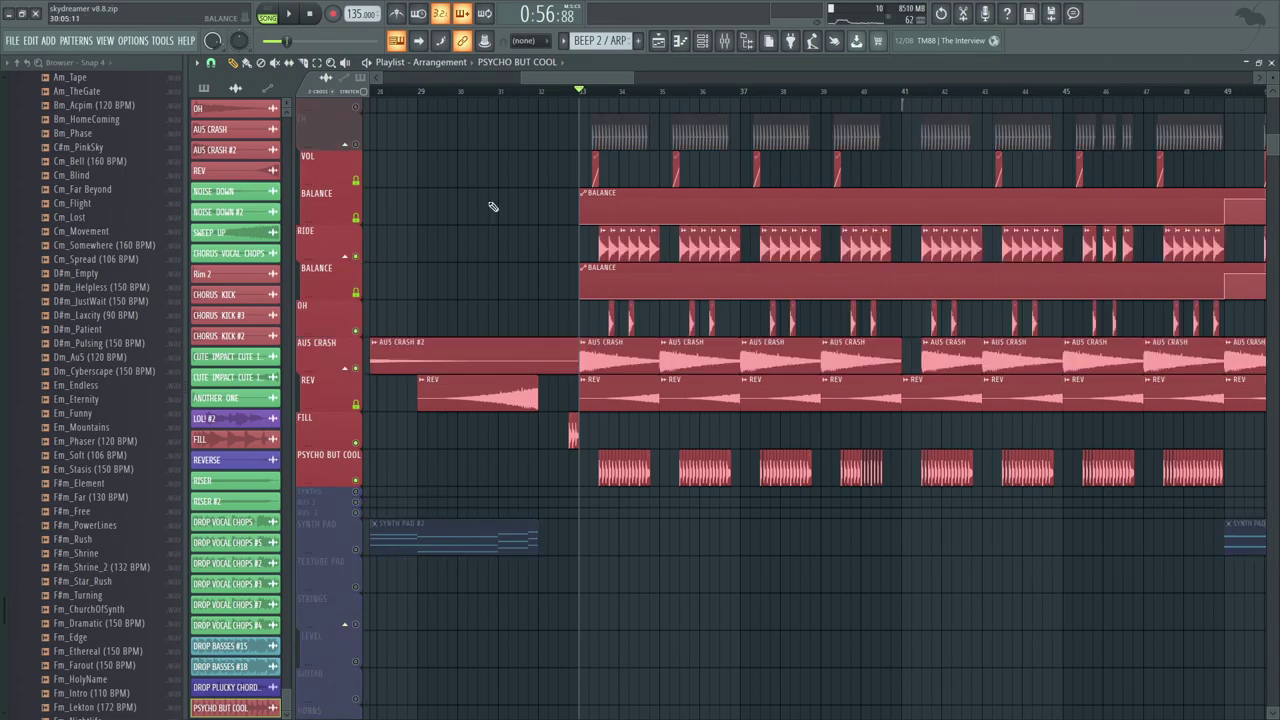
scroll(459, 229, "up", 5)
left_click(355, 388)
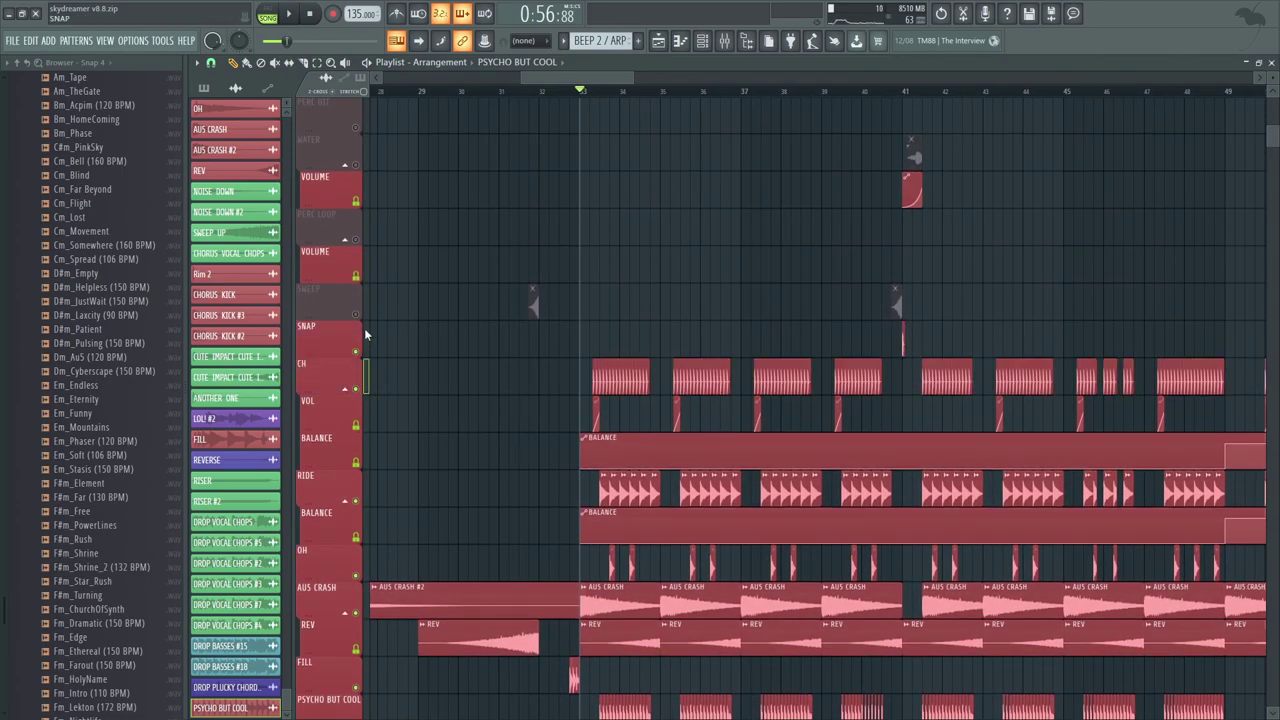
scroll(519, 450, "down", 3)
scroll(377, 438, "up", 8)
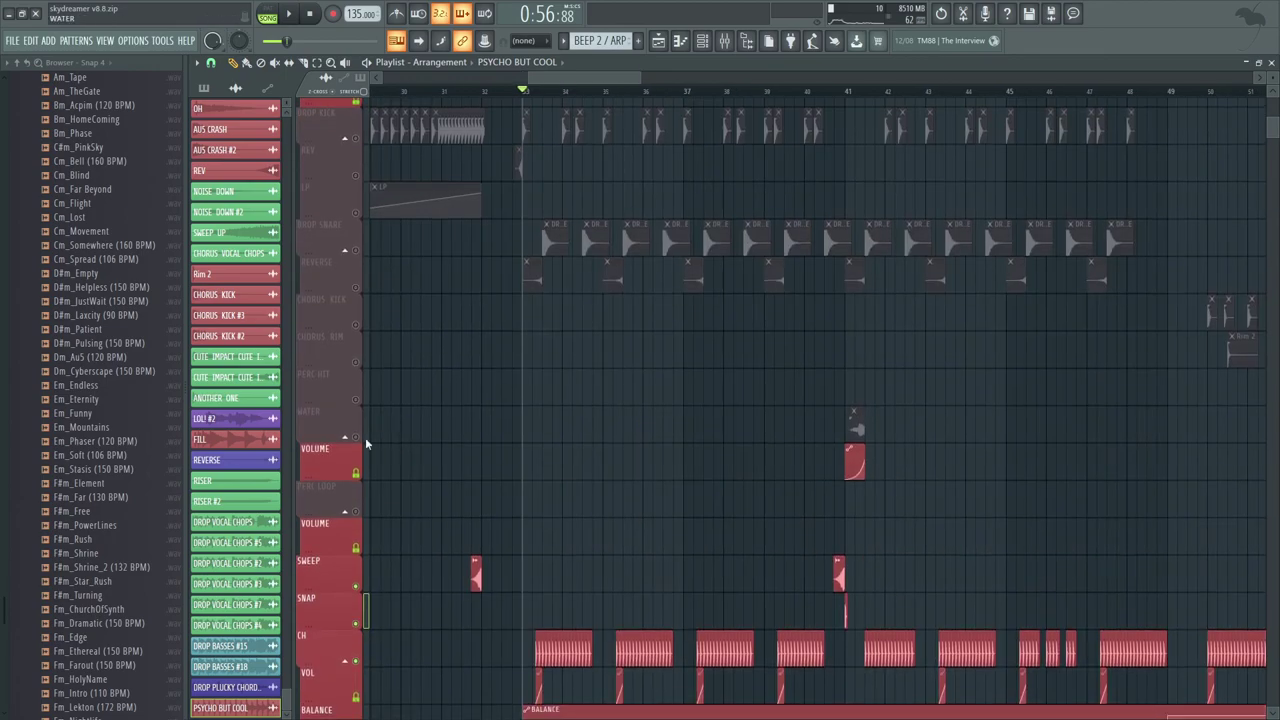
left_click_drag(354, 362, 363, 137)
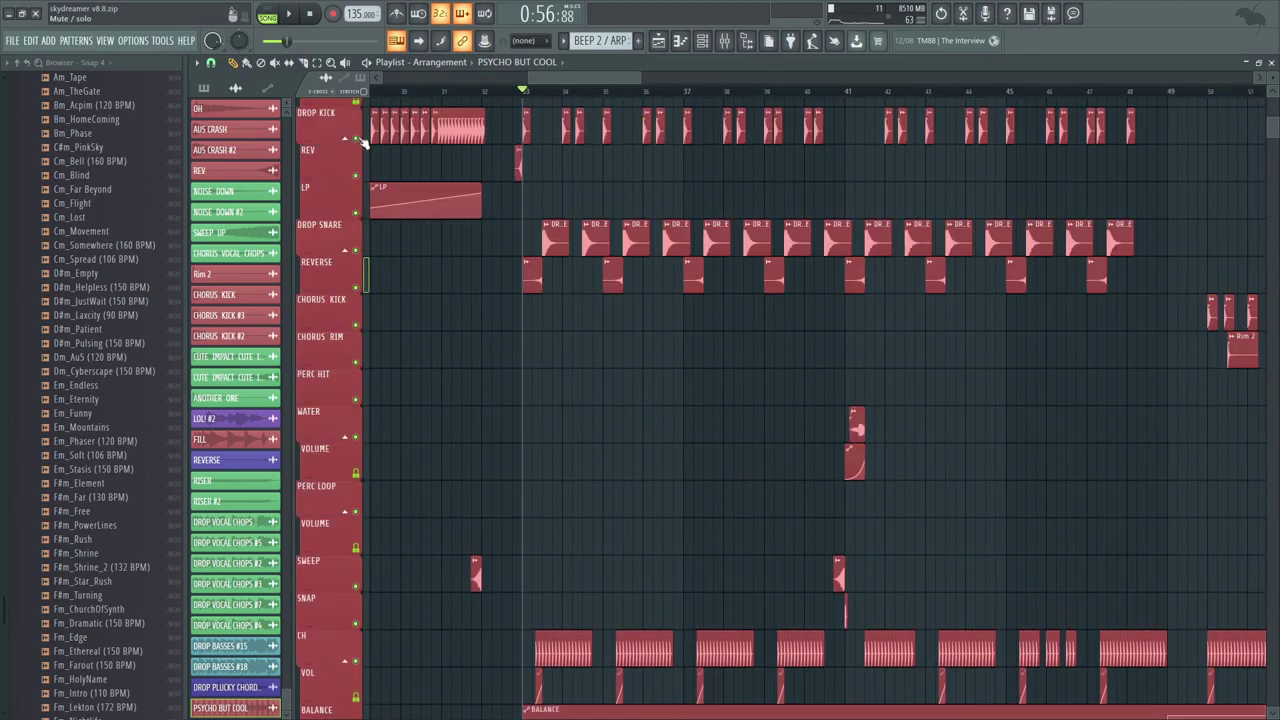
scroll(483, 477, "up", 5)
scroll(626, 234, "down", 12)
Step: Play the full drop drum section from bar 33 and look over the kick, snare, hat, ride and crash clips
key("space")
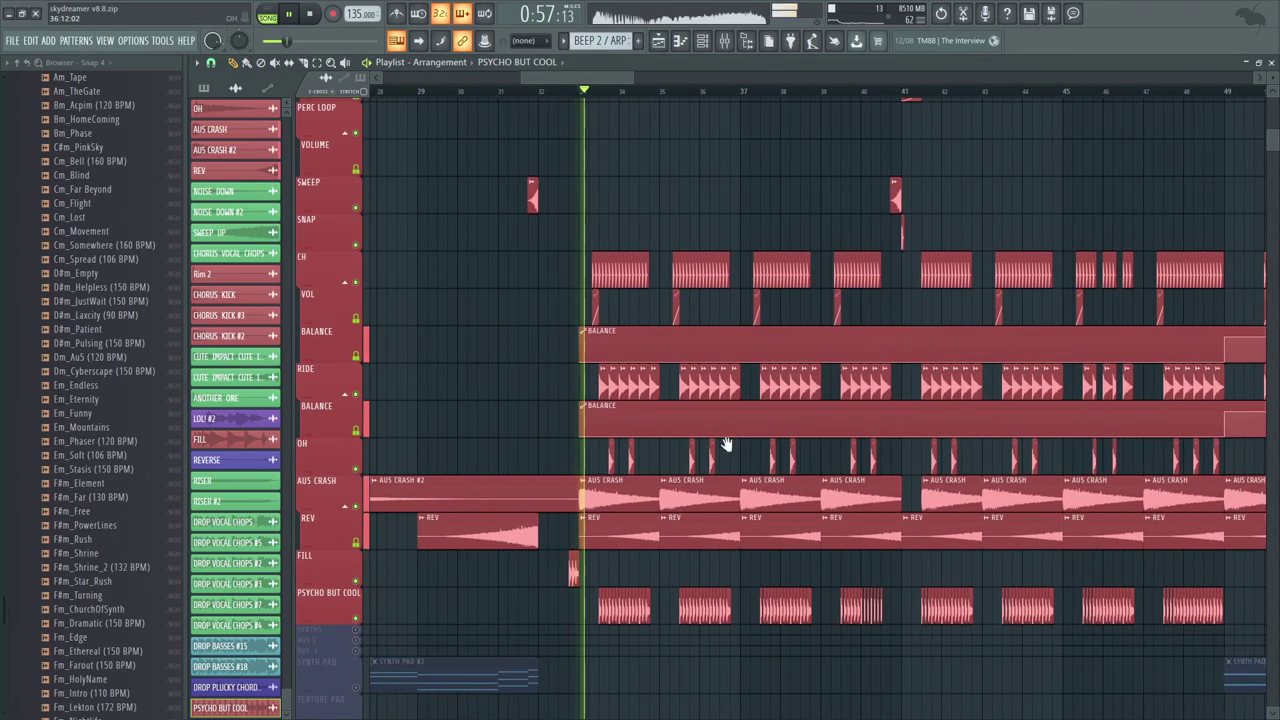
scroll(726, 423, "down", 4)
scroll(698, 533, "up", 2)
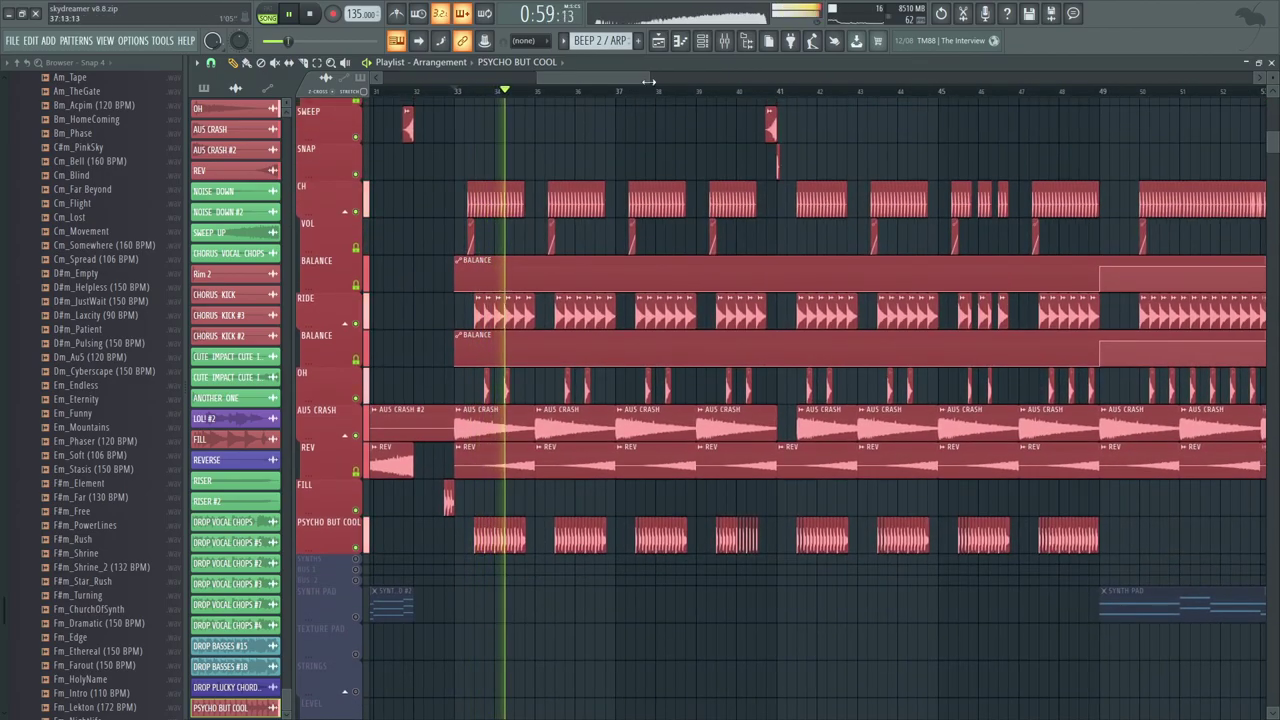
scroll(680, 200, "down", 2)
scroll(709, 349, "up", 5)
scroll(709, 349, "up", 5)
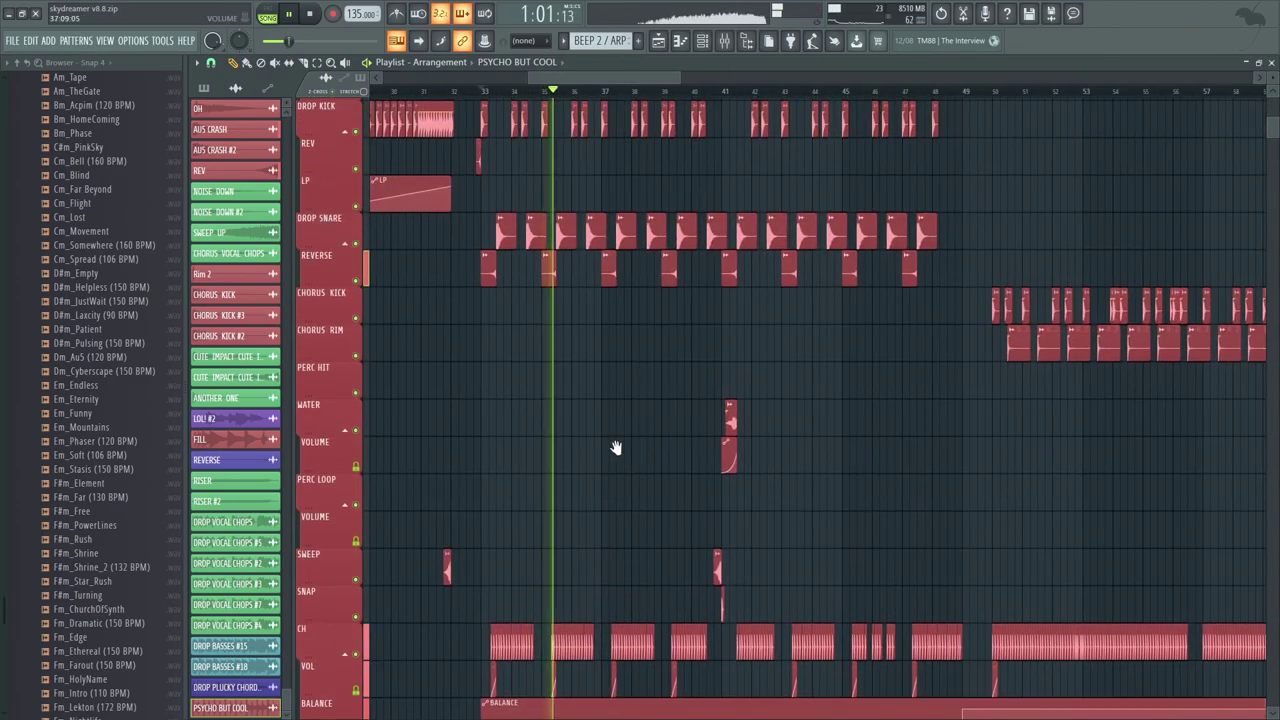
scroll(614, 449, "down", 8)
scroll(690, 470, "down", 8)
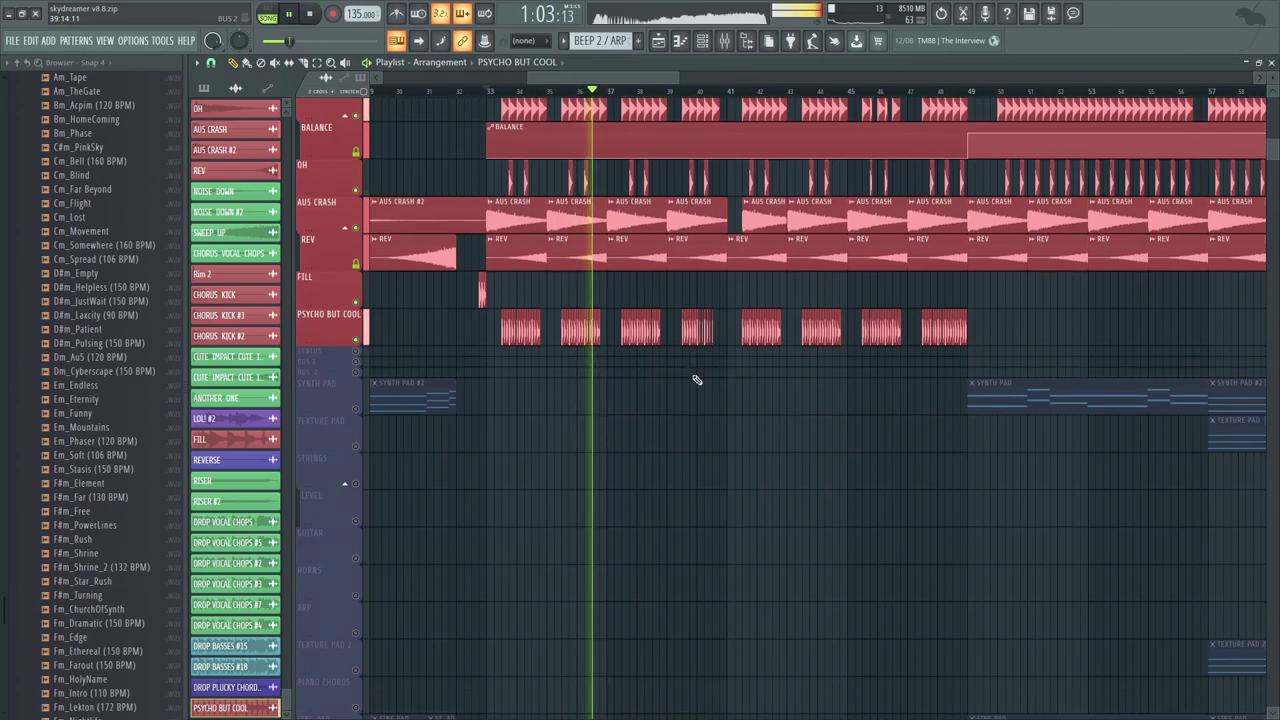
scroll(690, 550, "up", 8)
key("space")
Step: Solo the PLUCK ARP track, play it from bar 33 and bring the other tracks back in
left_click_drag(692, 670, 734, 257)
left_click_drag(709, 690, 686, 486)
left_click_drag(670, 690, 703, 433)
scroll(318, 403, "down", 2)
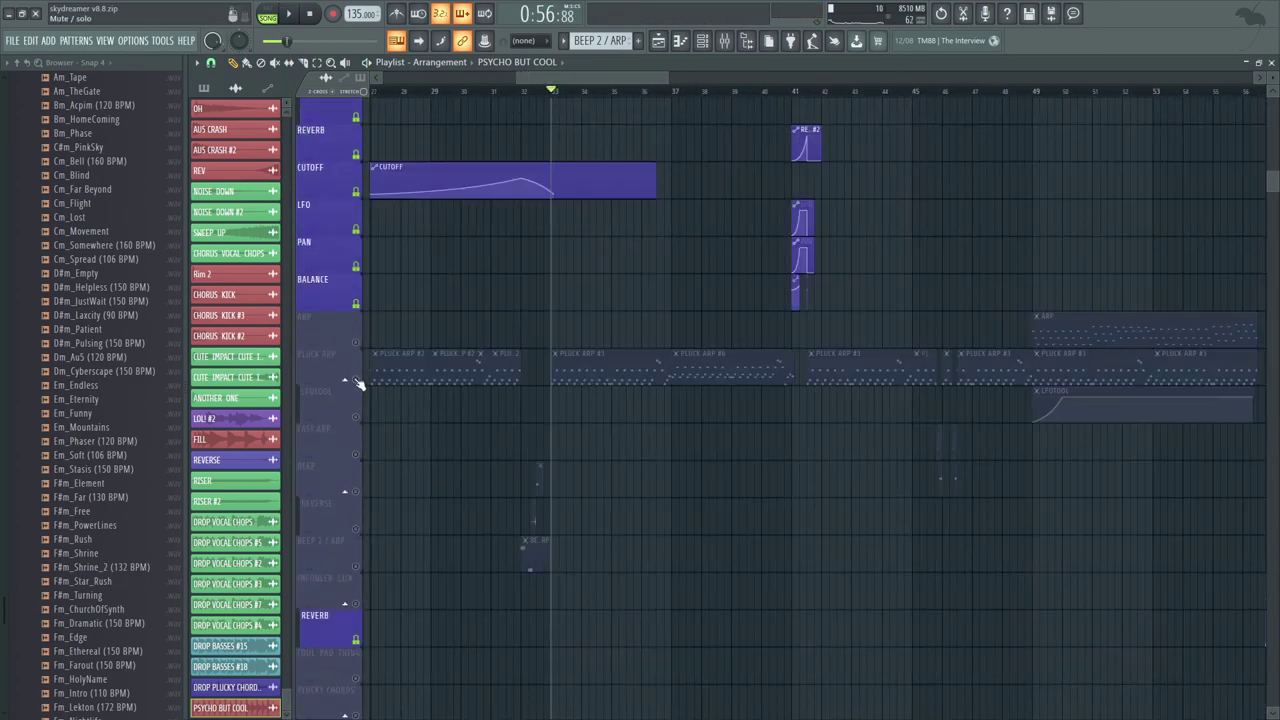
left_click(356, 380)
key("space")
key("space")
right_click(348, 372)
left_click(328, 371)
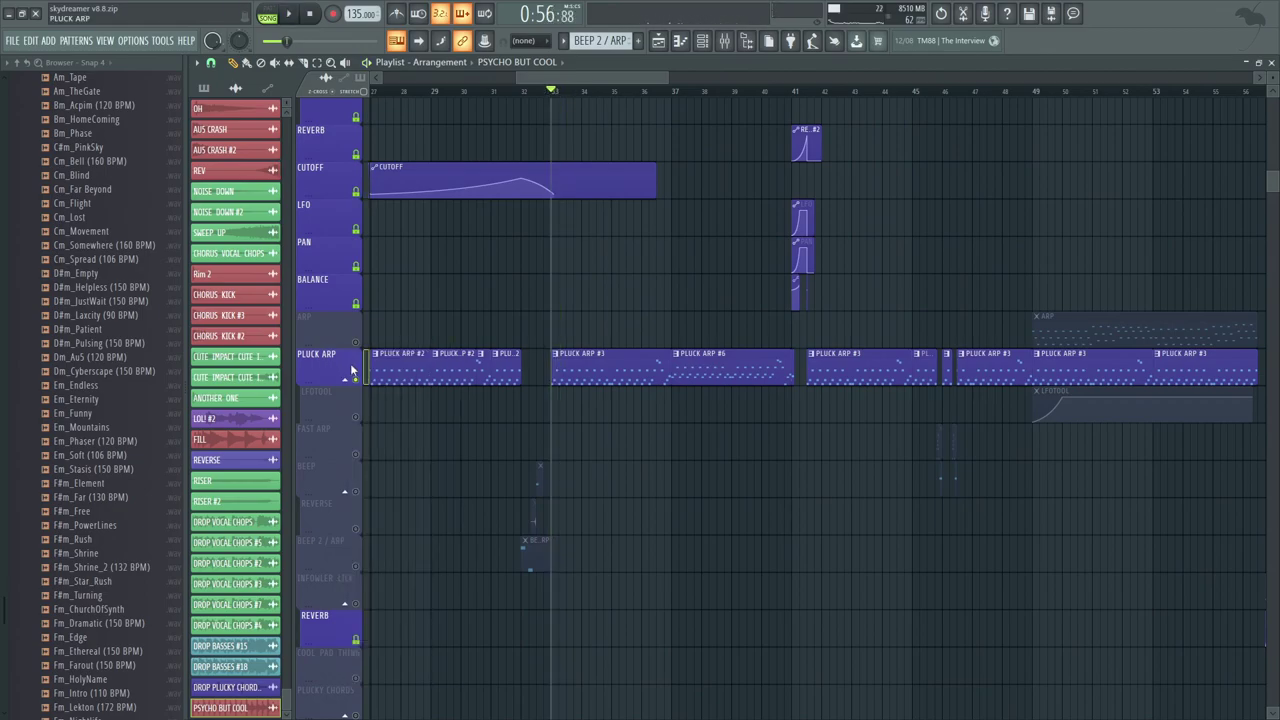
Step: Solo DROP PLUCKY CHORDS, examine its LOWPASS, PITCH and REVERB automation and play it from bar 33
left_click_drag(534, 433, 543, 380)
left_click_drag(931, 374, 917, 320)
scroll(660, 333, "down", 10)
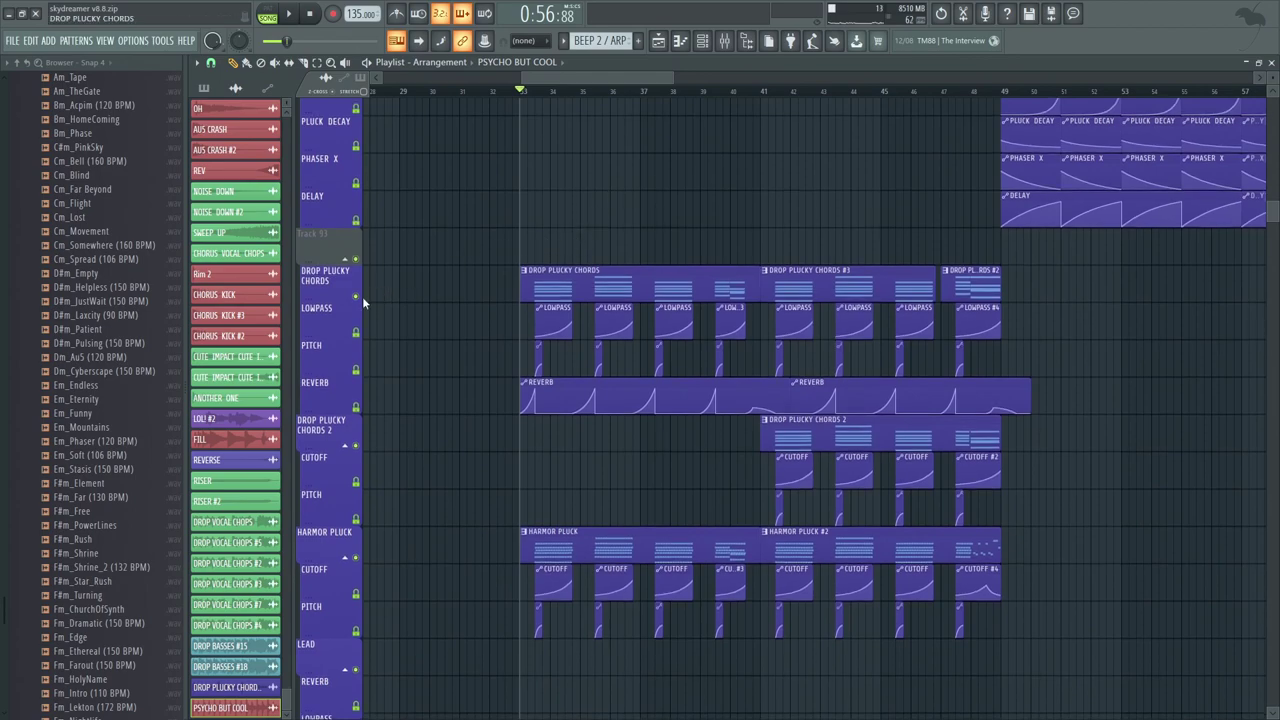
left_click_drag(671, 221, 580, 261)
left_click_drag(687, 78, 591, 104)
left_click_drag(747, 192, 703, 211)
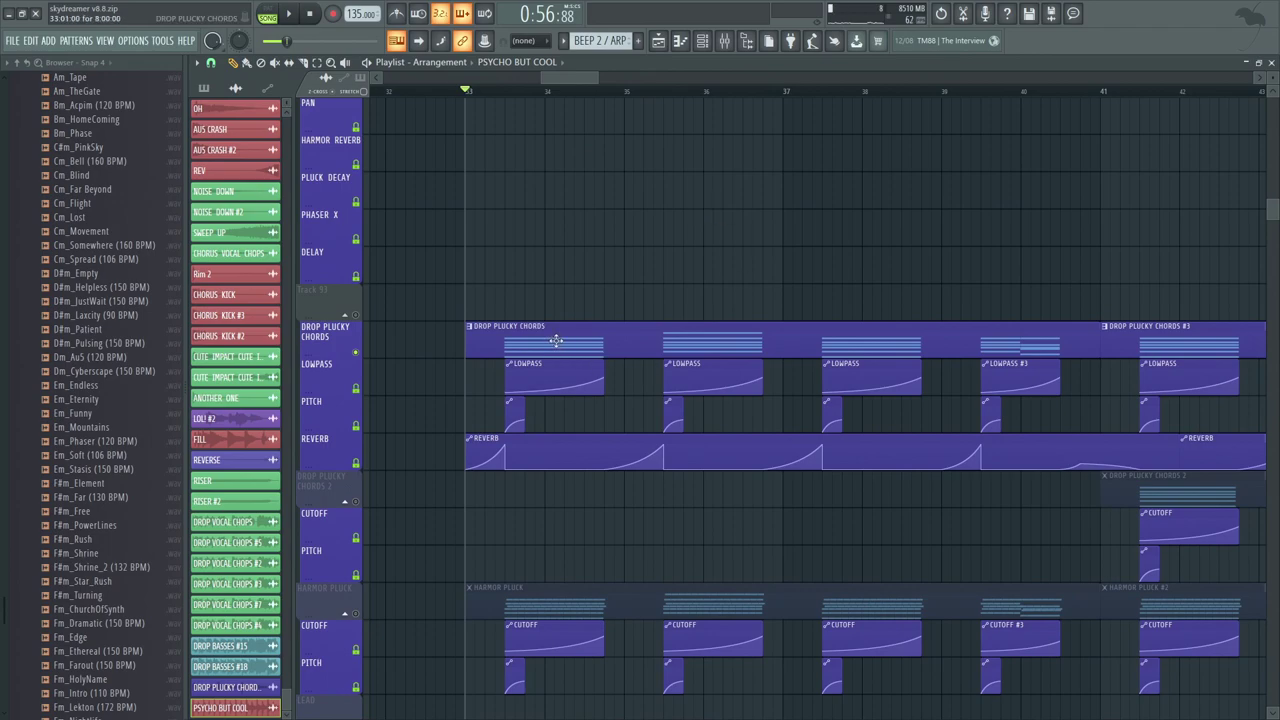
scroll(557, 457, "down", 2)
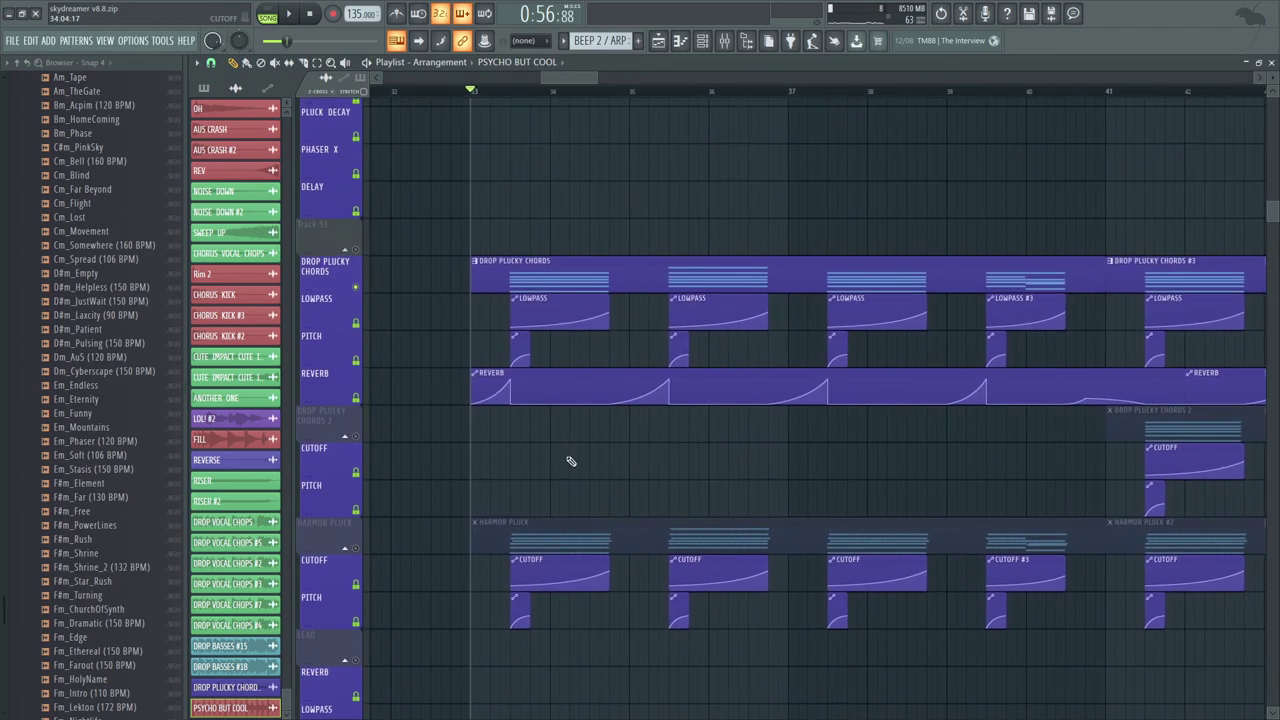
key("space")
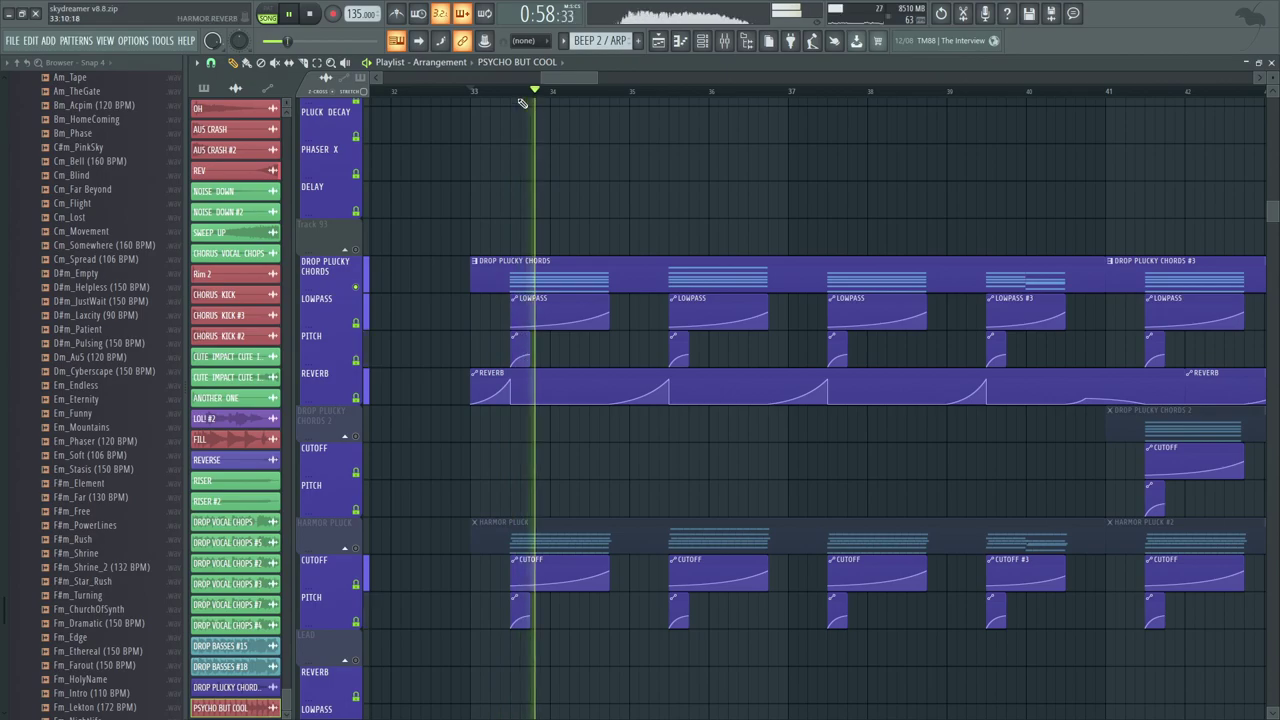
key("space")
Step: Show the DROP PLUCKY CHORDS pattern's notes and the settings of its Sylenth1 #2 instrument
double_click(512, 274)
scroll(294, 564, "down", 2)
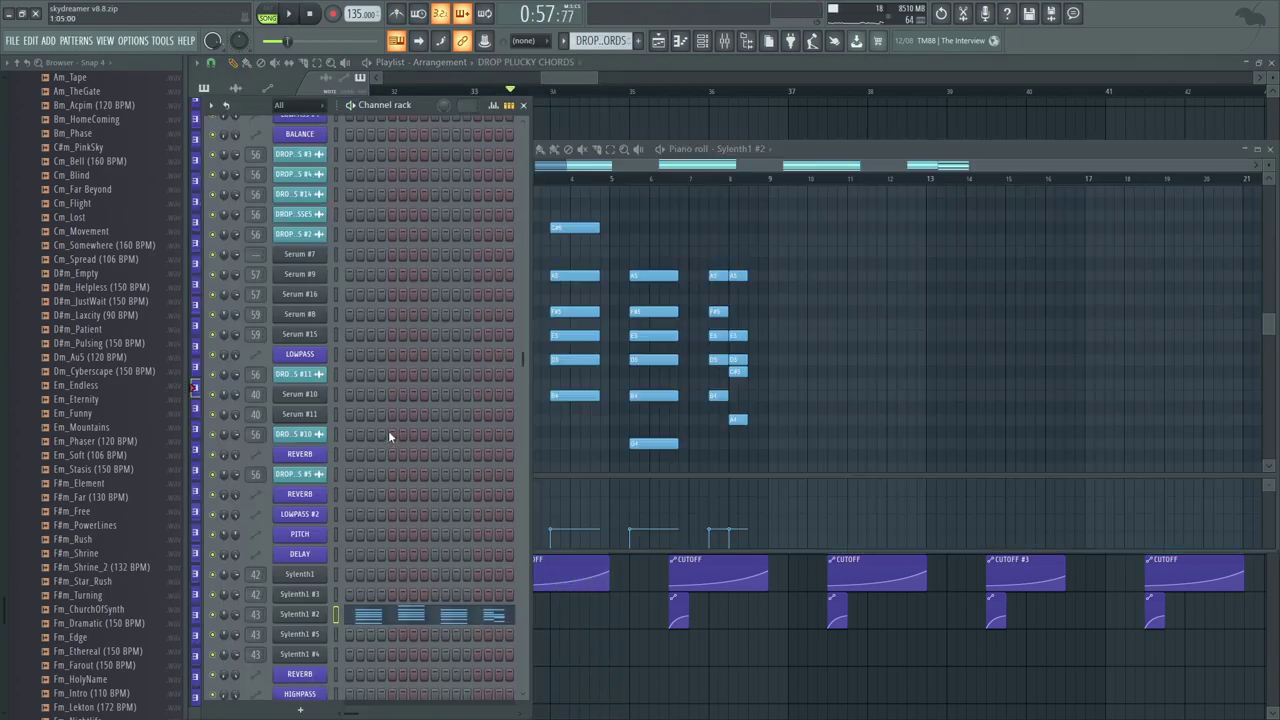
left_click(296, 497)
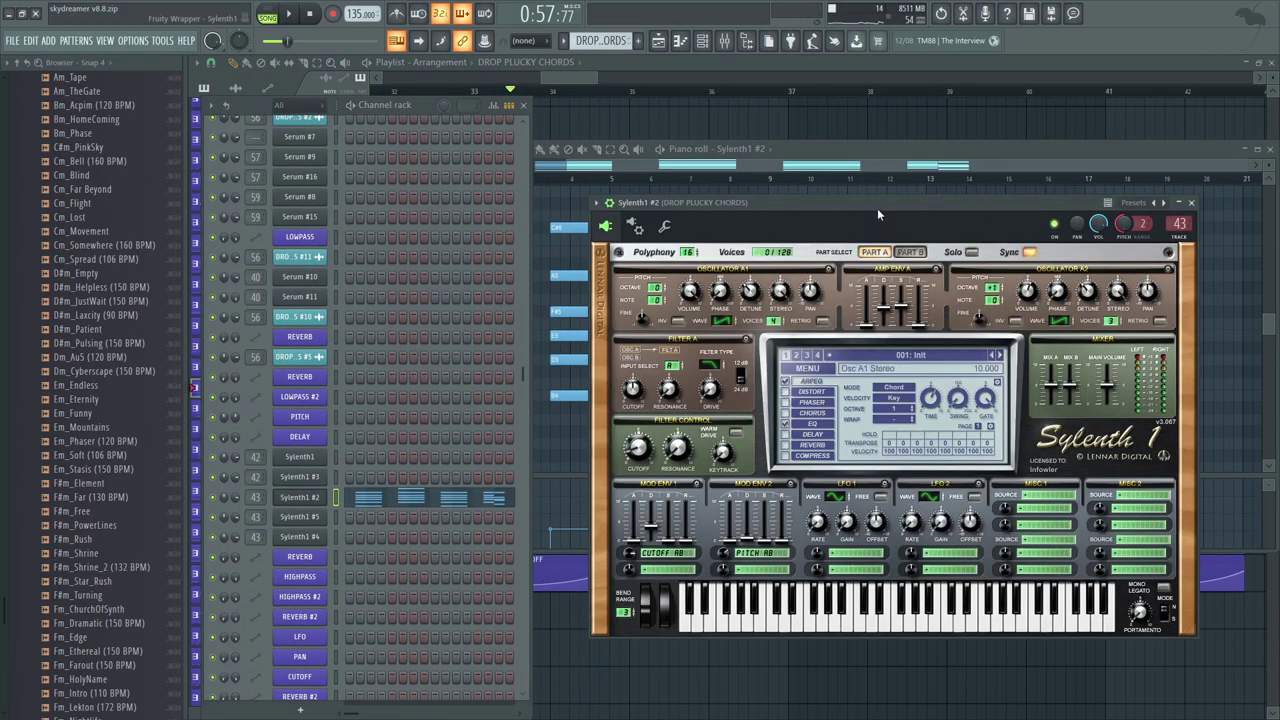
left_click_drag(877, 208, 825, 216)
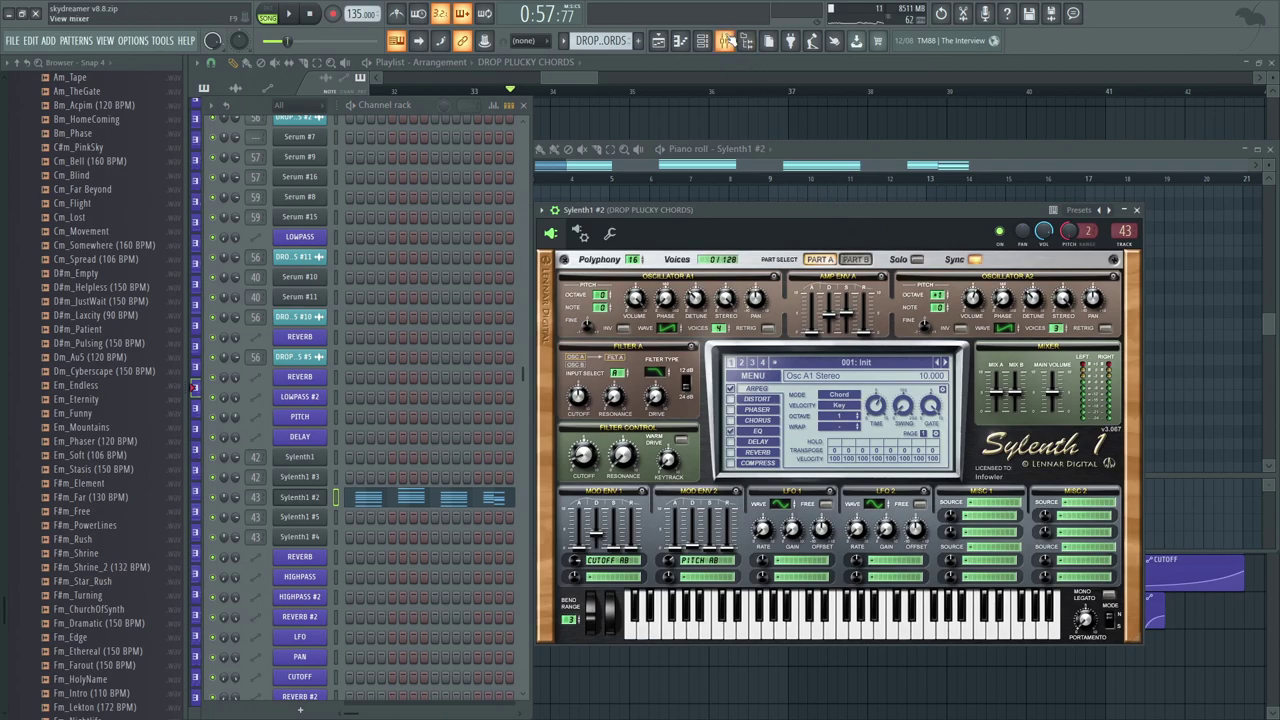
Step: Show the Disperser effect on mixer track BUS 1 and compare the plucky chords with it switched off and on
left_click(726, 40)
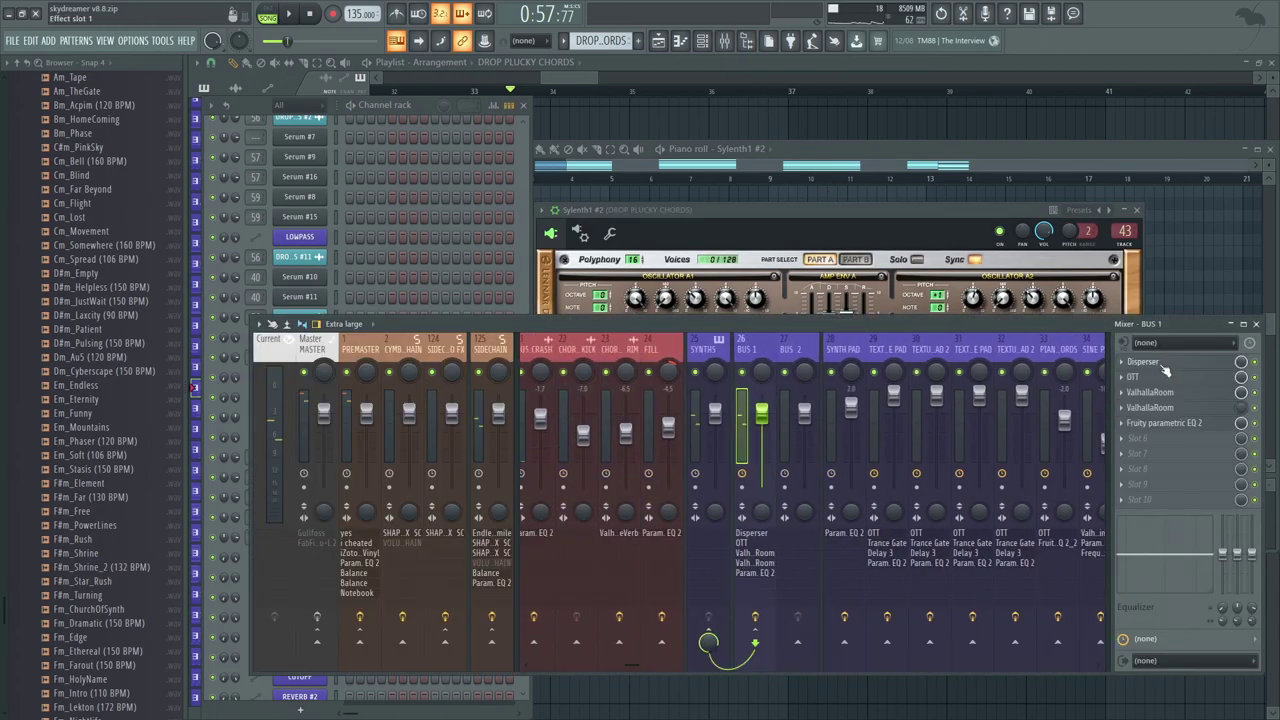
left_click(1160, 366)
left_click_drag(530, 176, 752, 252)
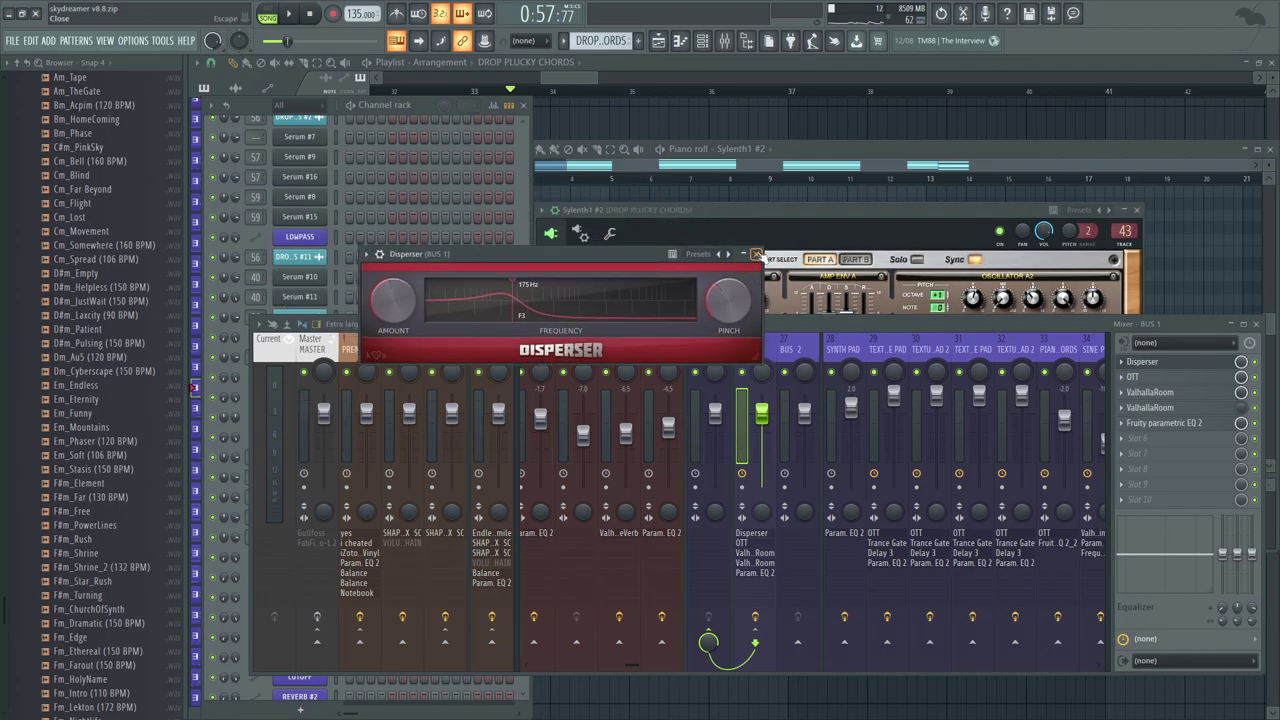
left_click(757, 254)
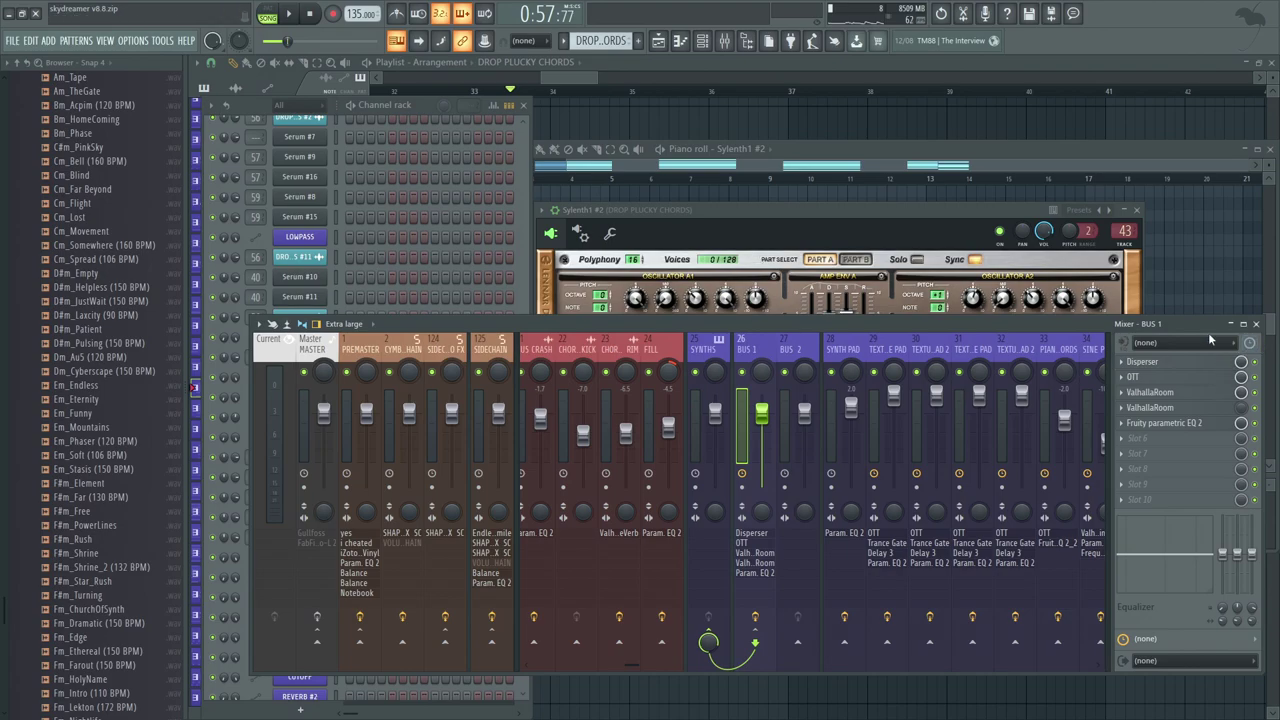
key("space")
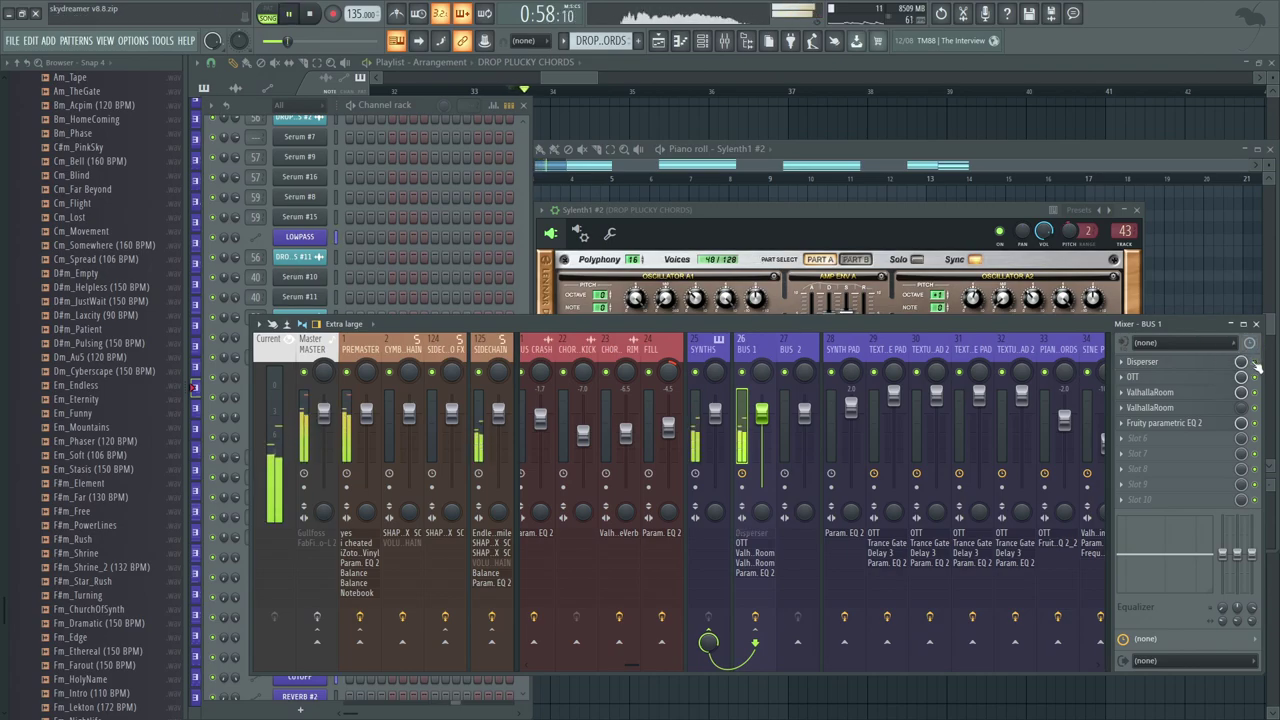
key("space")
key("space")
key("space")
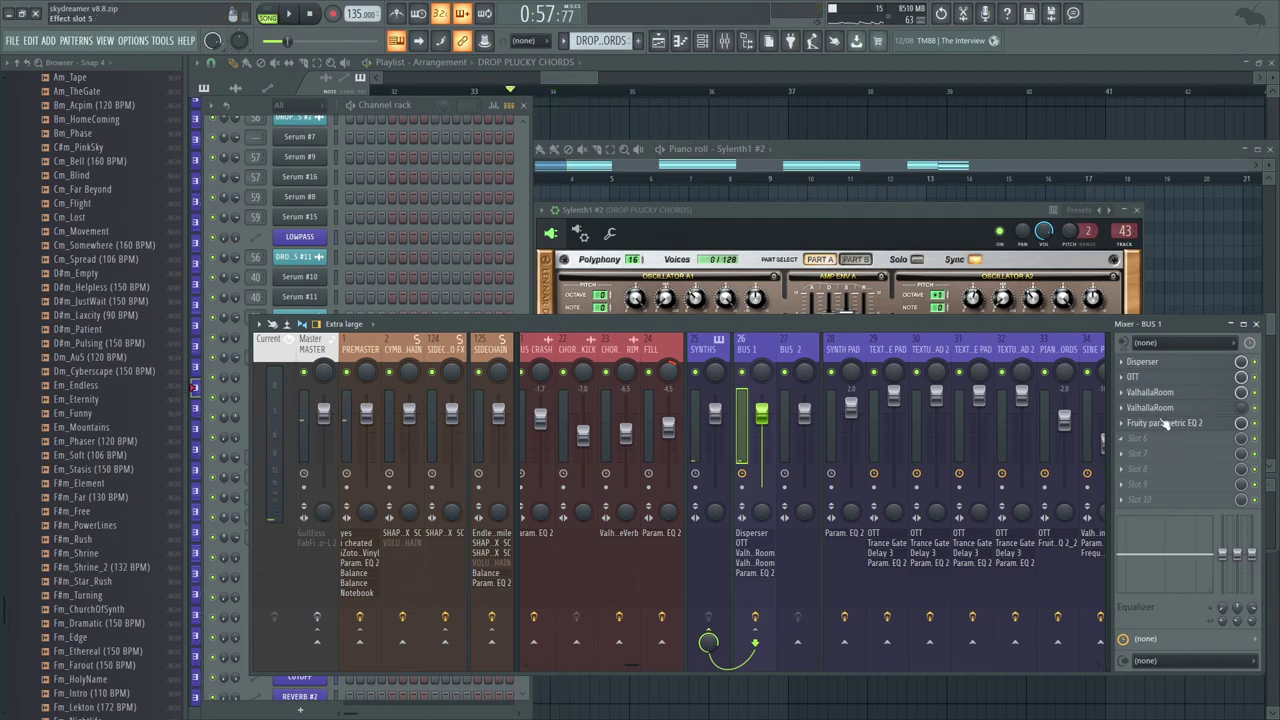
Step: View the Fruity parametric EQ 2 on BUS 1 and compare the Part A and Part B settings of Sylenth1 #2
left_click(1165, 423)
left_click(1158, 260)
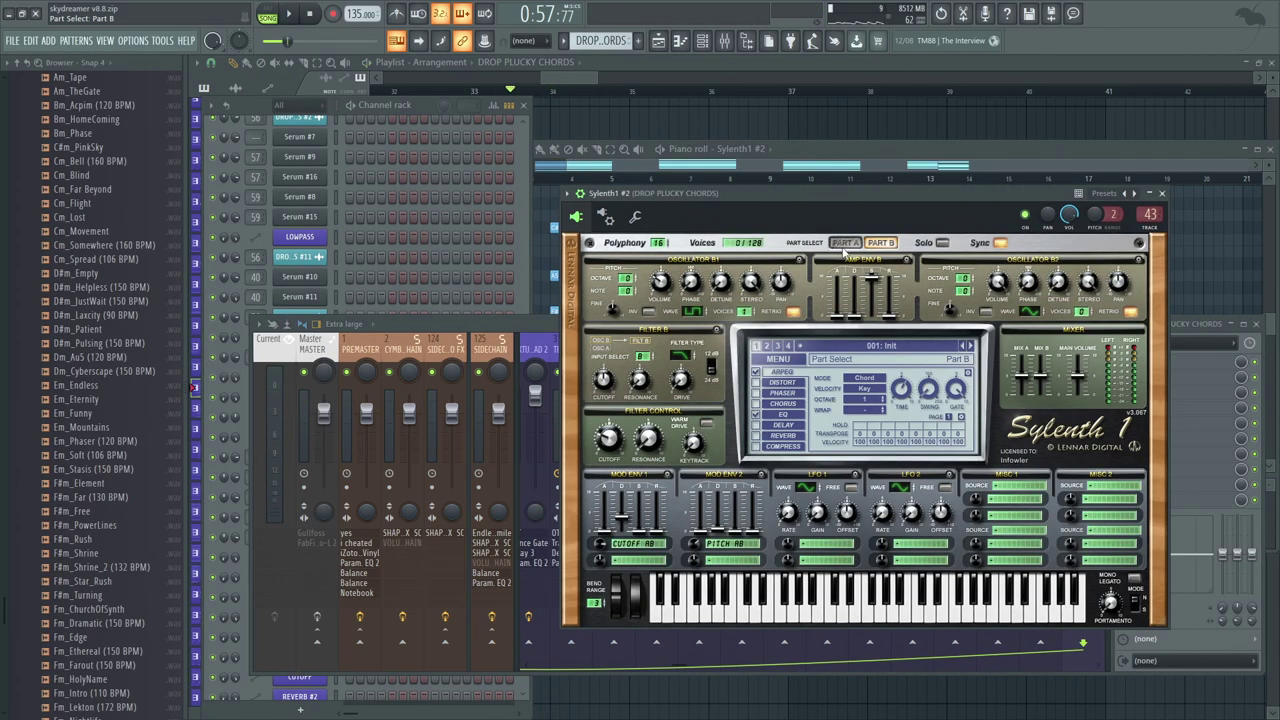
left_click(843, 245)
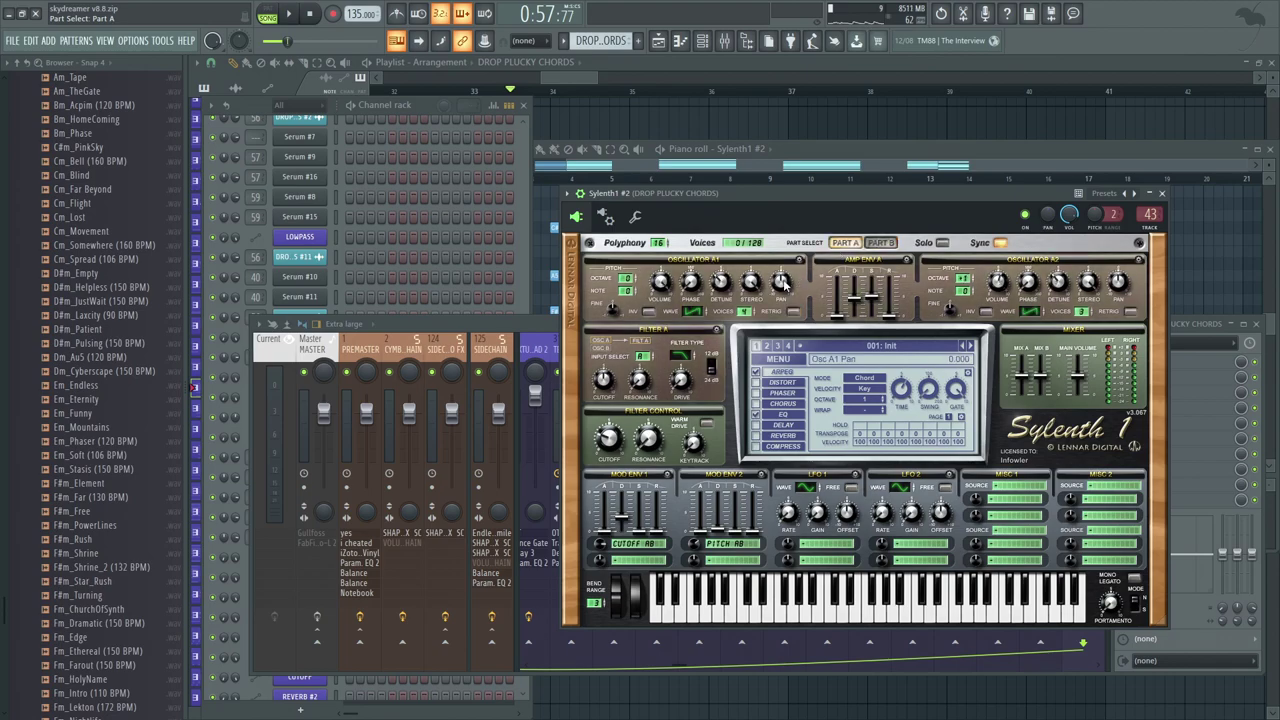
left_click(880, 243)
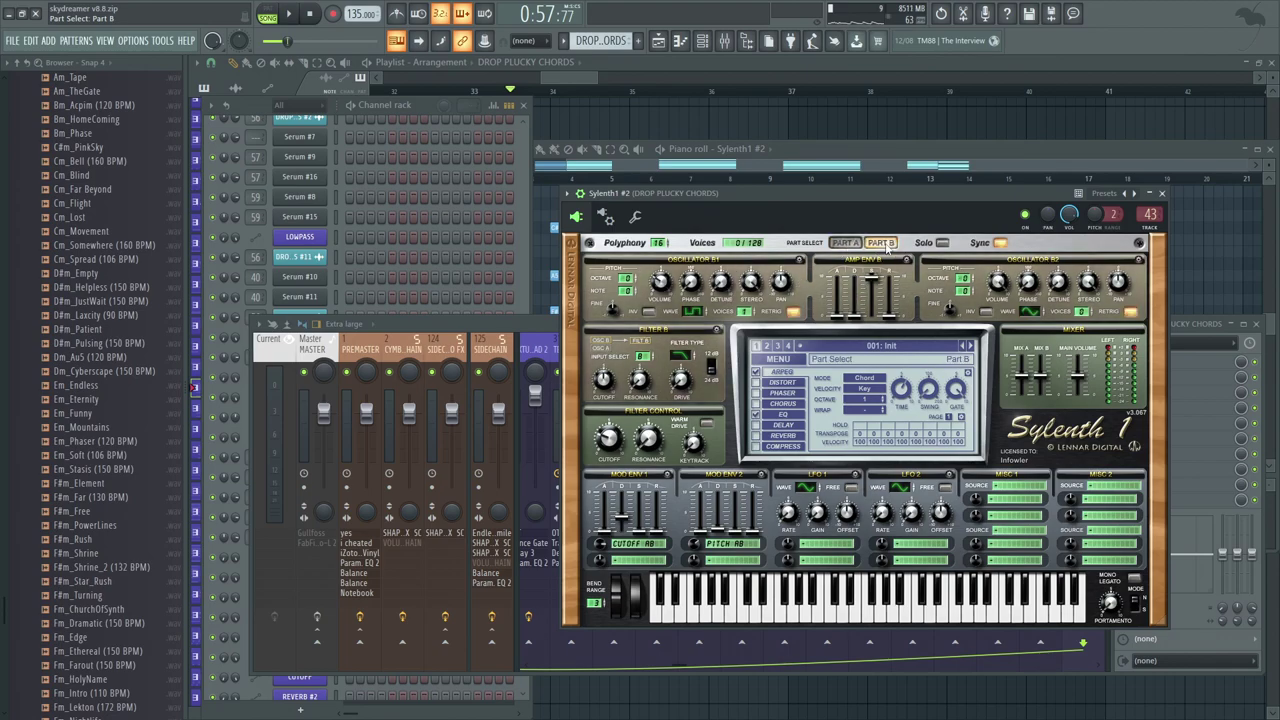
Step: Show Part A of Sylenth1 #2, and solo the HARMOR PLUCK track in the playlist
left_click(845, 244)
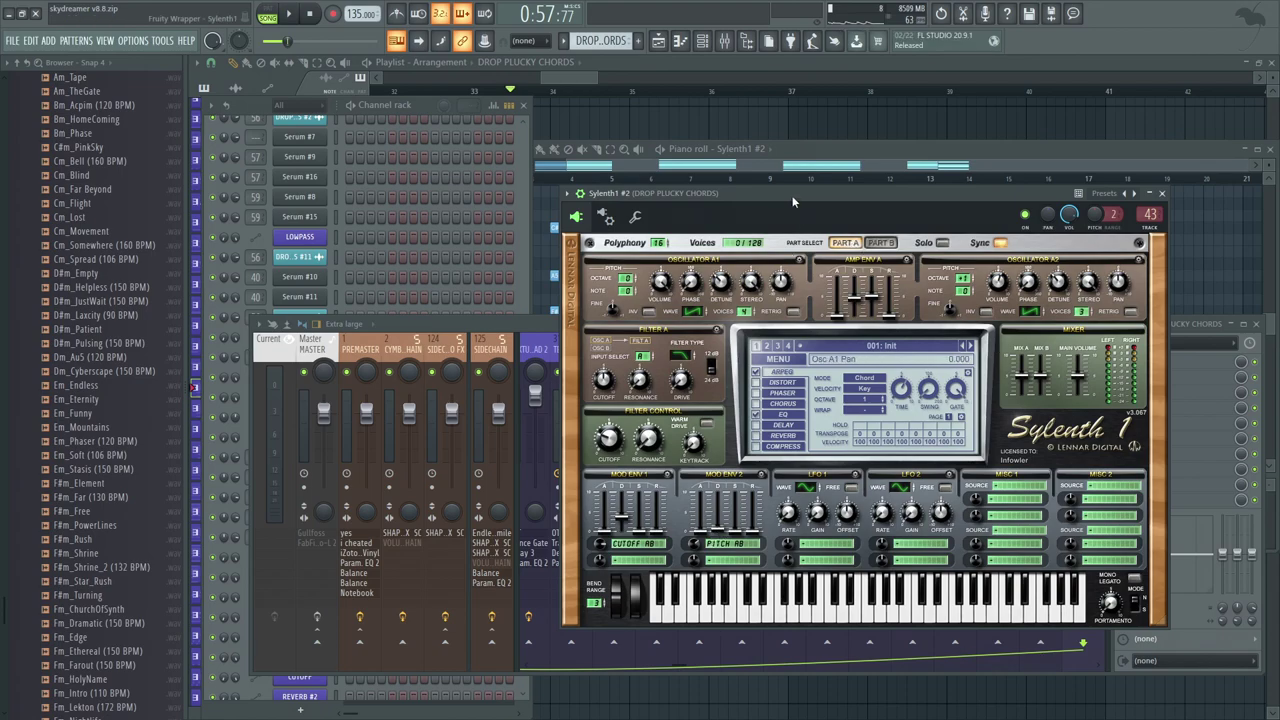
key("space")
left_click_drag(738, 116, 692, 92)
scroll(470, 430, "down", 3)
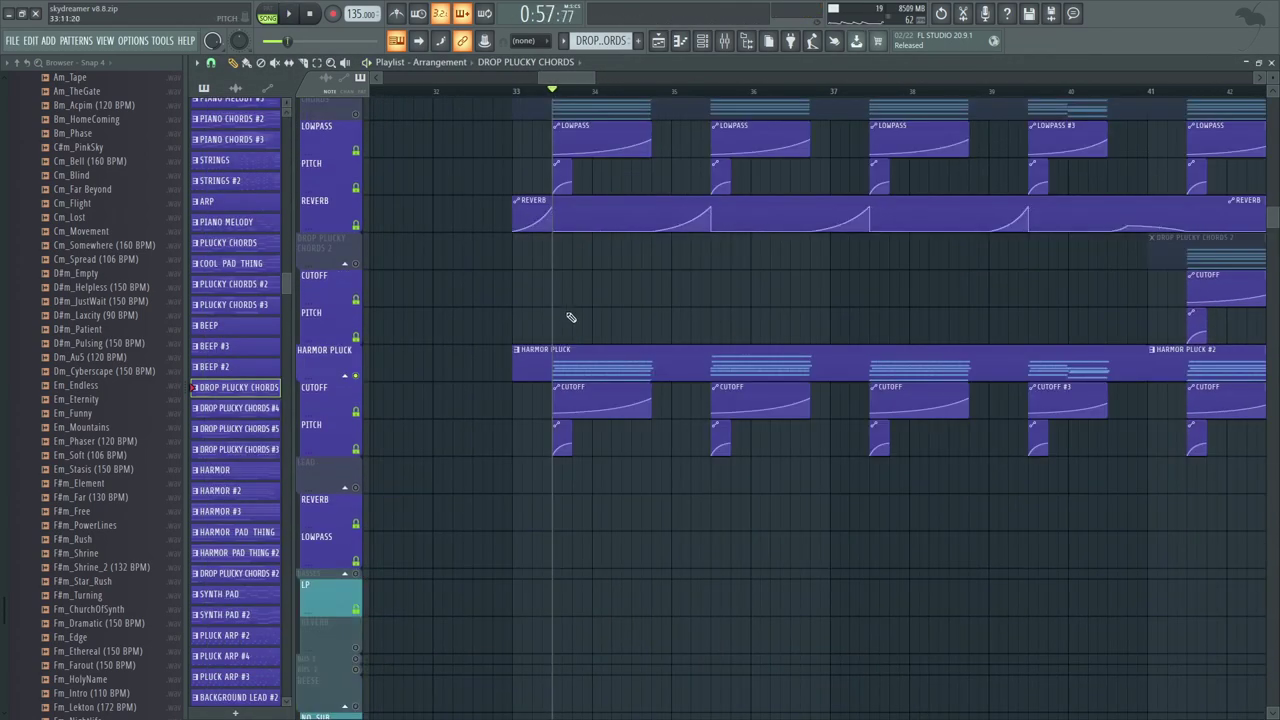
scroll(577, 307, "up", 3)
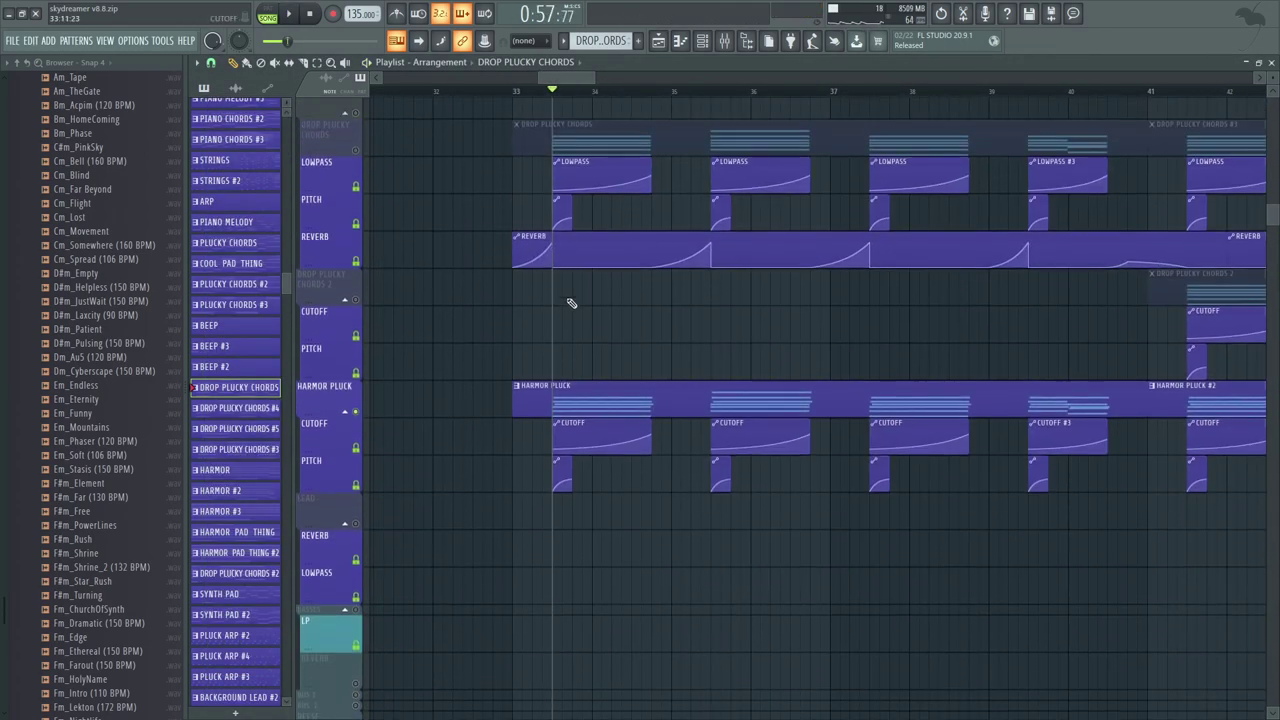
scroll(450, 276, "down", 2)
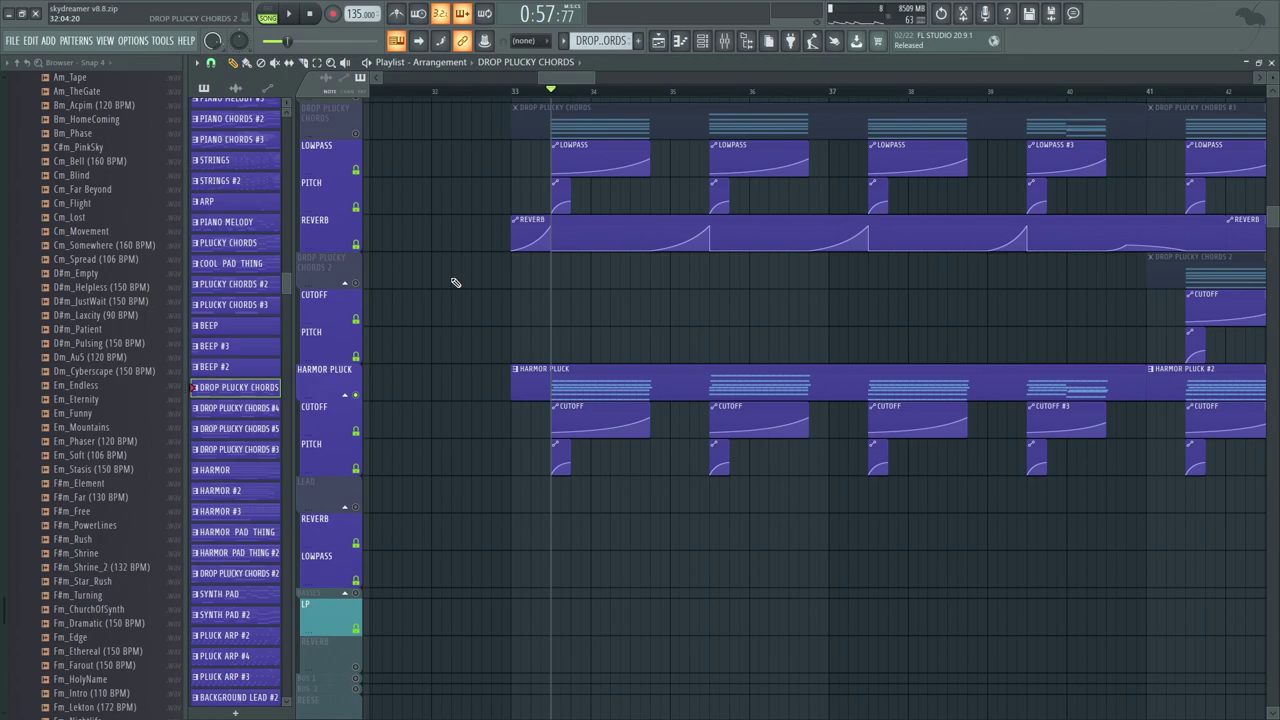
scroll(593, 275, "down", 1)
scroll(629, 314, "up", 1)
Step: Play the soloed HARMOR PLUCK track from the middle of bar 33
key("space")
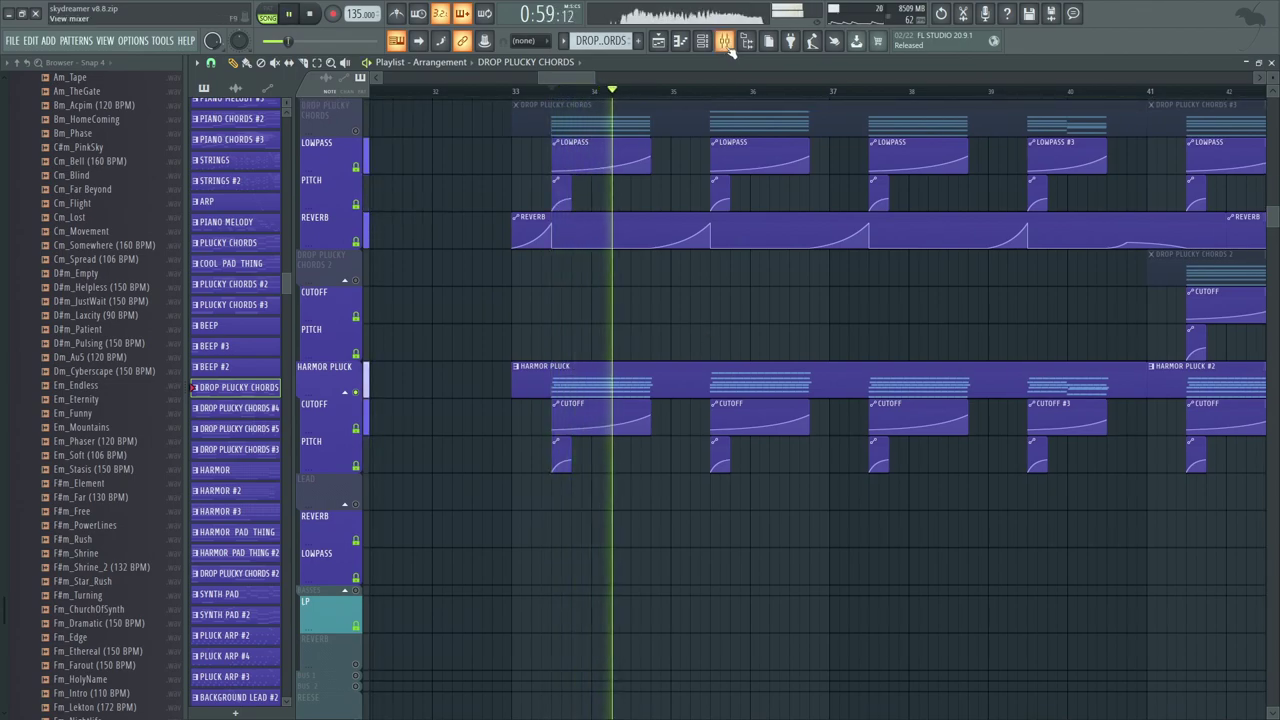
key("F9")
scroll(705, 352, "up", 18)
scroll(705, 352, "down", 4)
key("F9")
left_click_drag(727, 278, 726, 243)
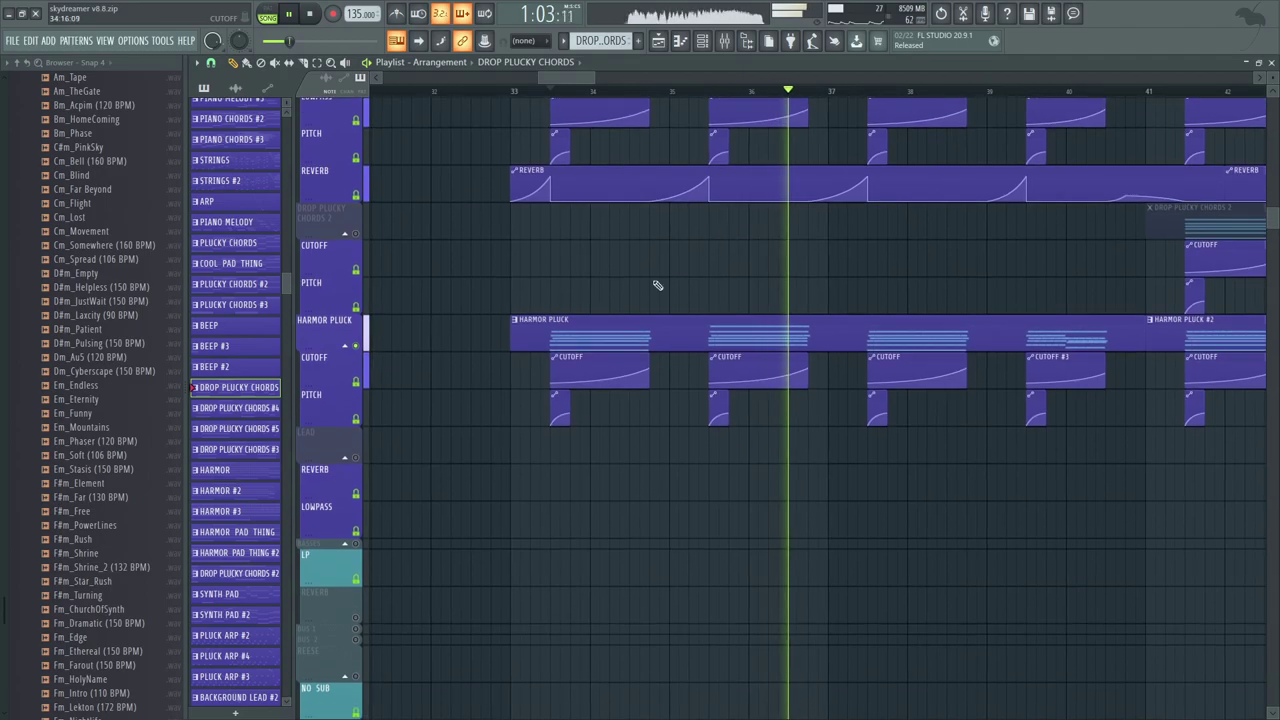
Step: Show the HARMOR PLUCK pattern's notes and open its harmor moment instrument
double_click(586, 334)
key("space")
scroll(409, 372, "down", 15)
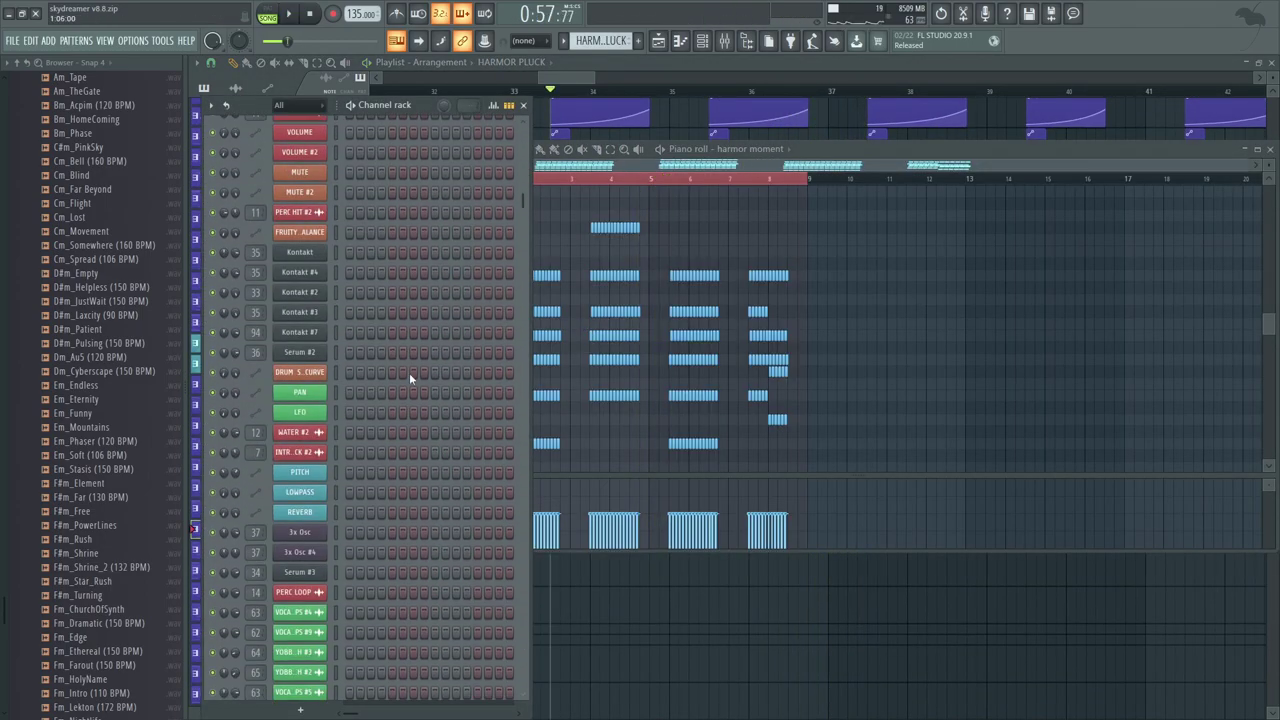
scroll(443, 381, "down", 10)
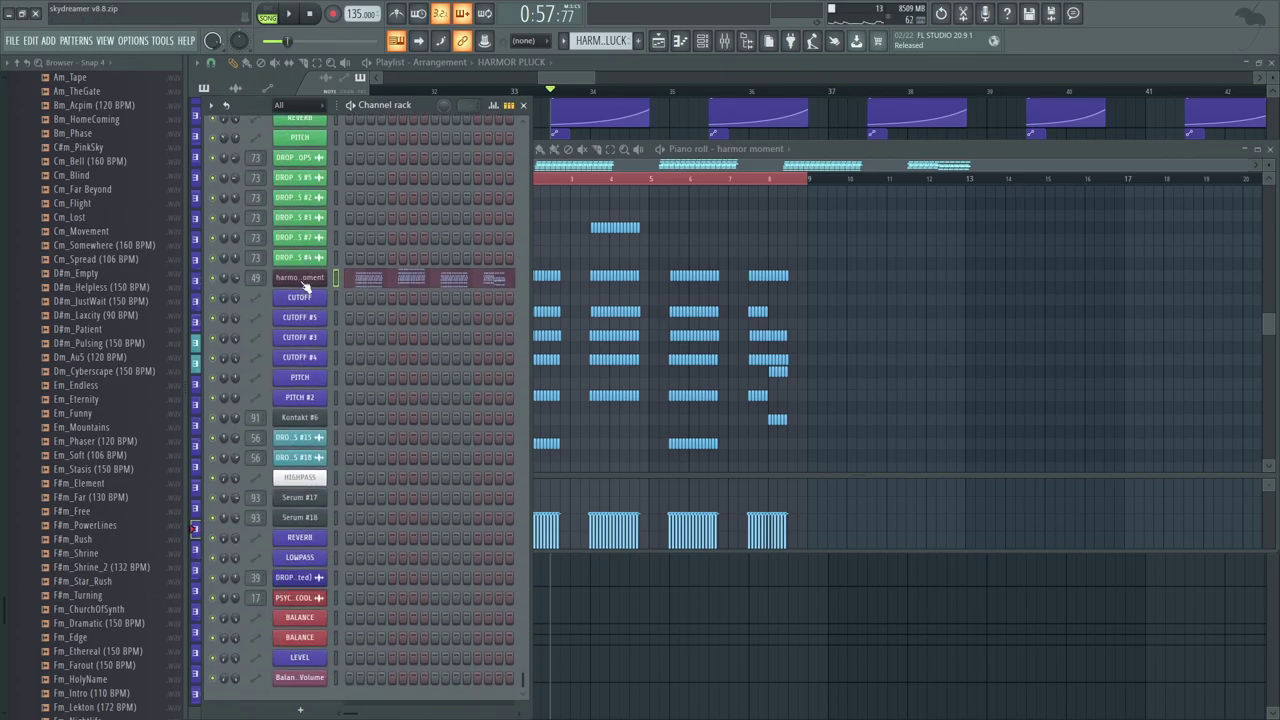
left_click(302, 278)
mouse_move(688, 145)
left_mouse_down()
mouse_move(672, 149)
mouse_move(696, 146)
left_mouse_up()
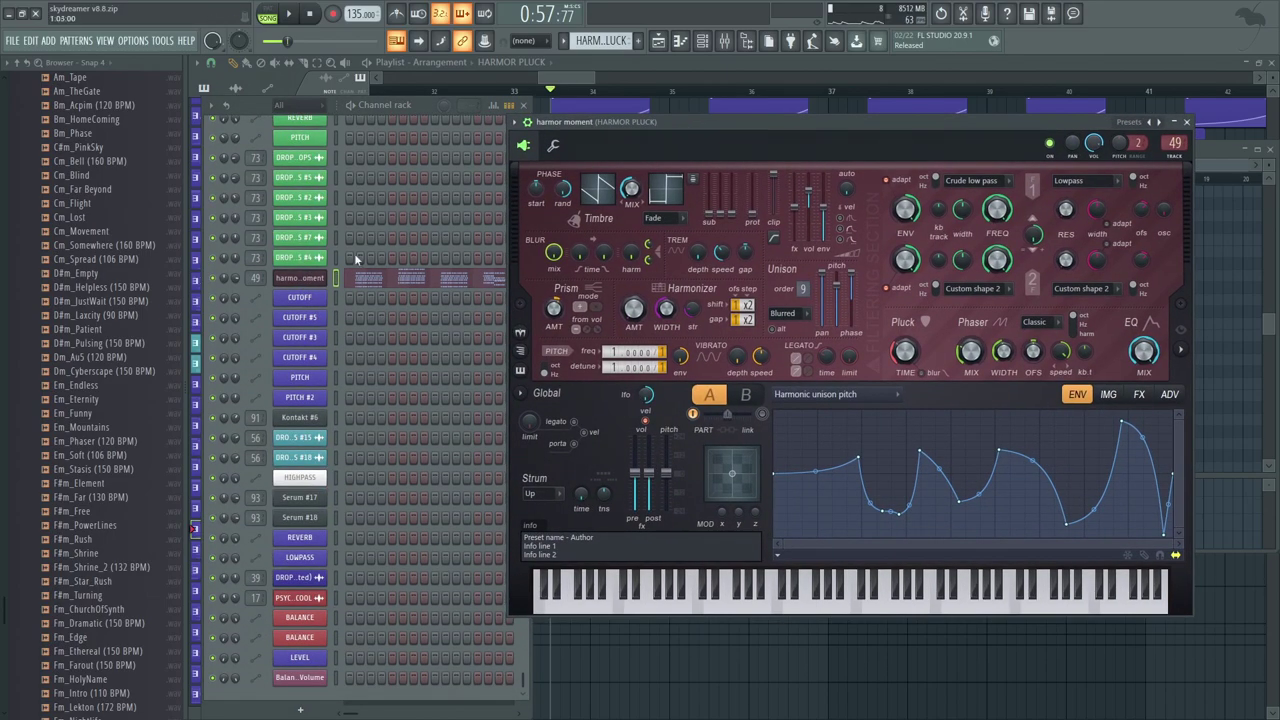
Step: Show mixer track 49 of the harmor moment channel and examine the instrument's settings
double_click(257, 277)
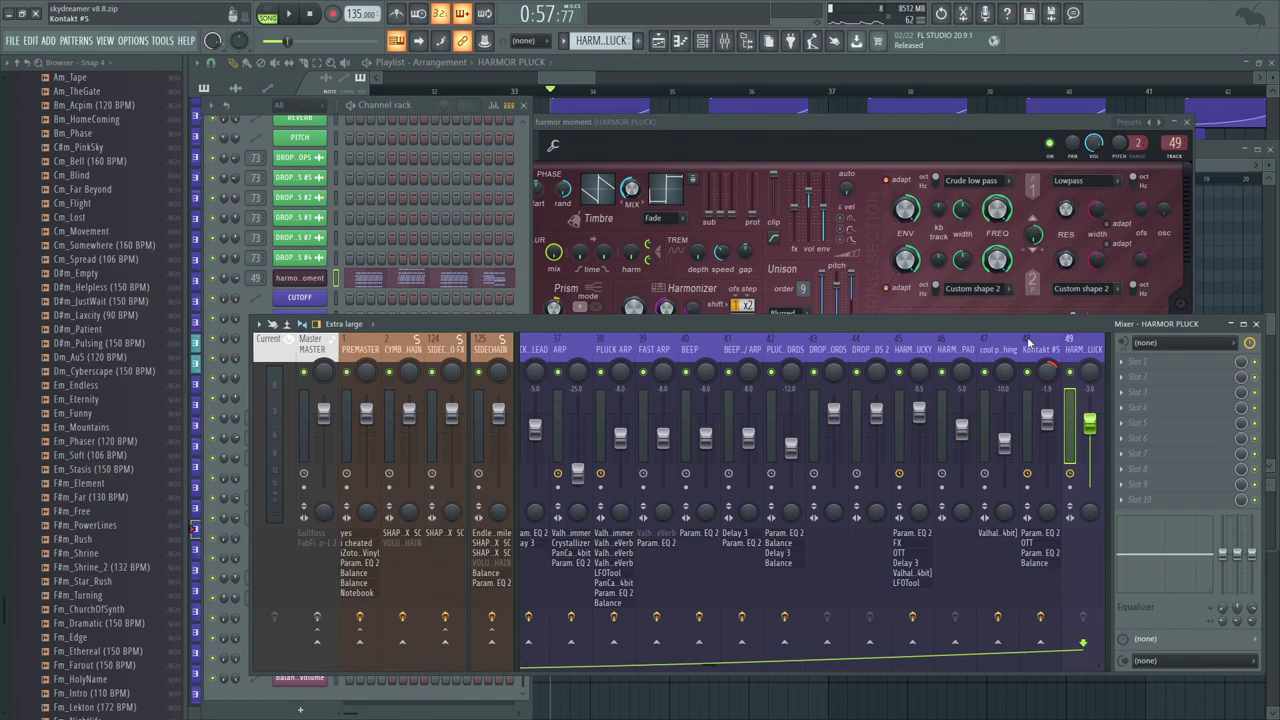
left_click_drag(704, 671, 633, 659)
left_click_drag(631, 120, 609, 108)
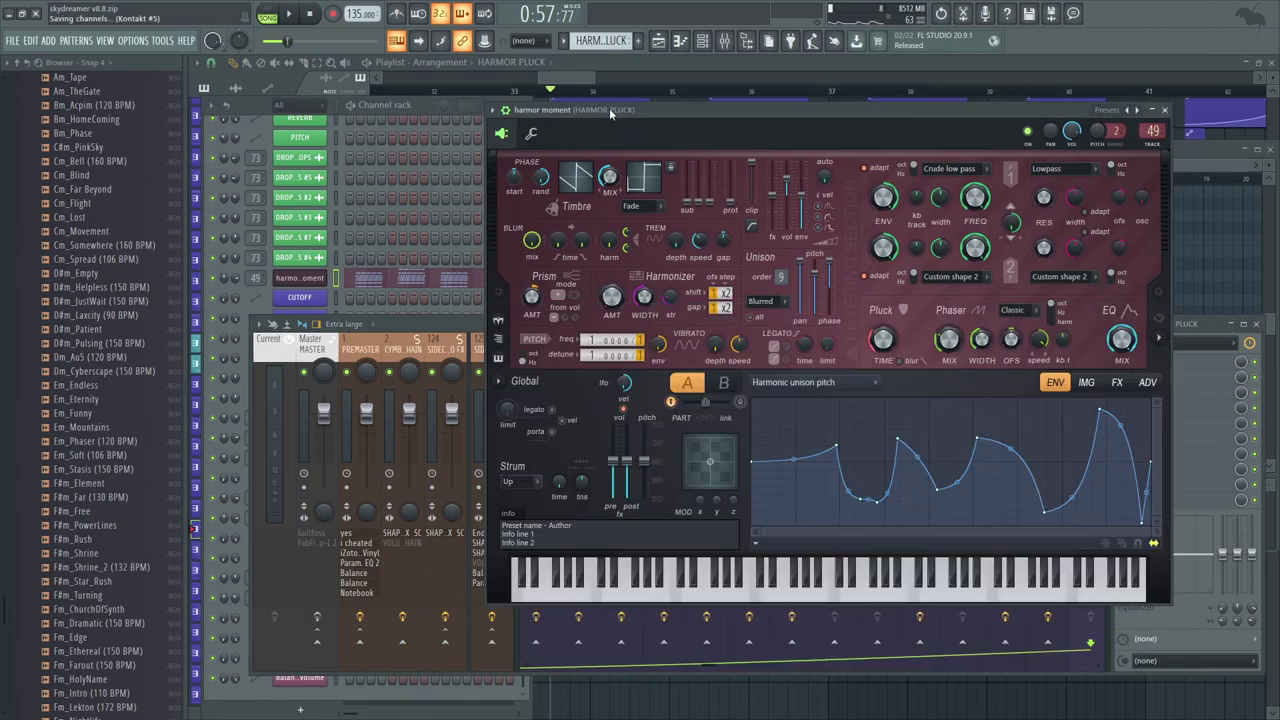
left_click_drag(609, 108, 620, 112)
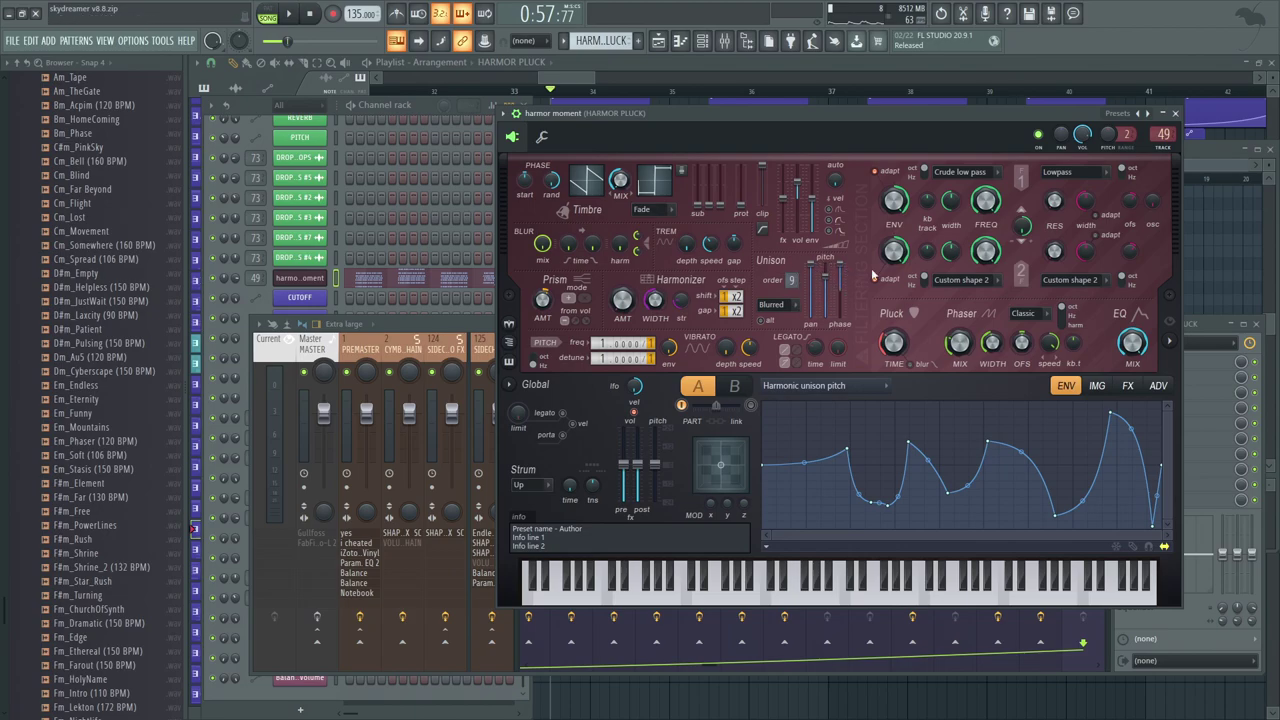
Step: Replay HARMOR PLUCK in the playlist while viewing its CUTOFF and PITCH automation
left_click(818, 64)
key("space")
left_click_drag(611, 346, 597, 382)
key("space")
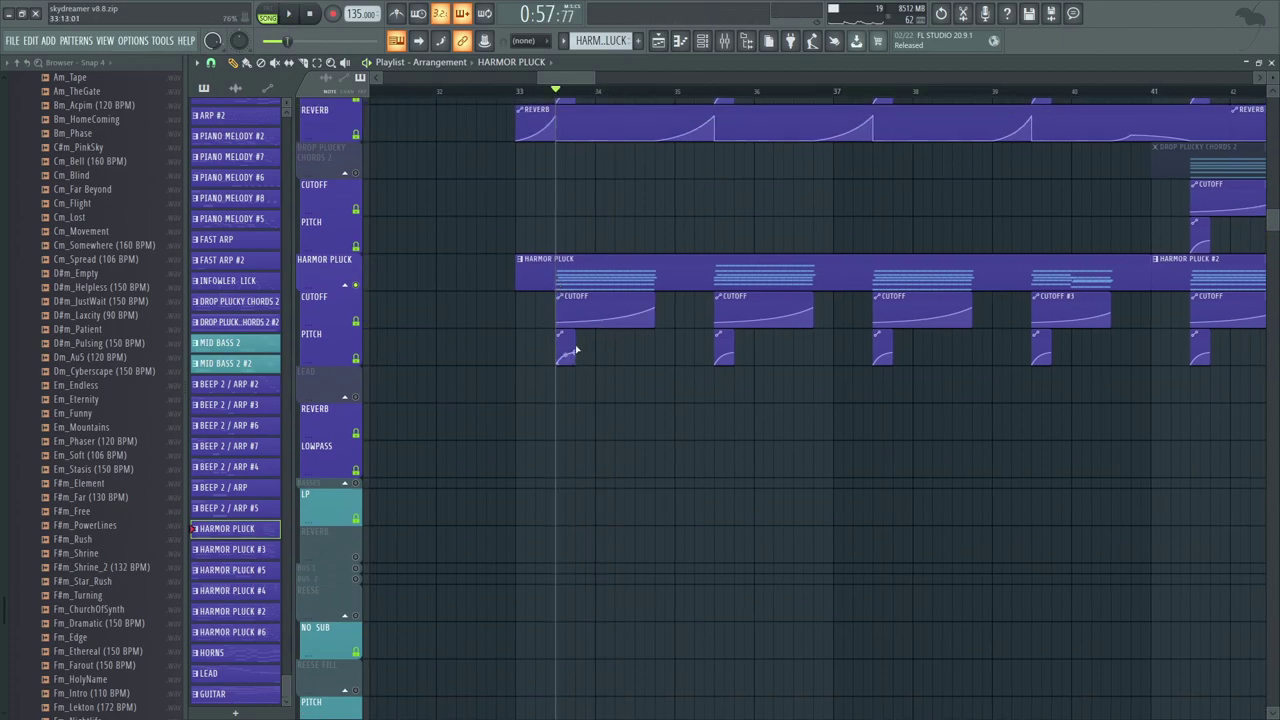
key("space")
scroll(574, 420, "up", 3)
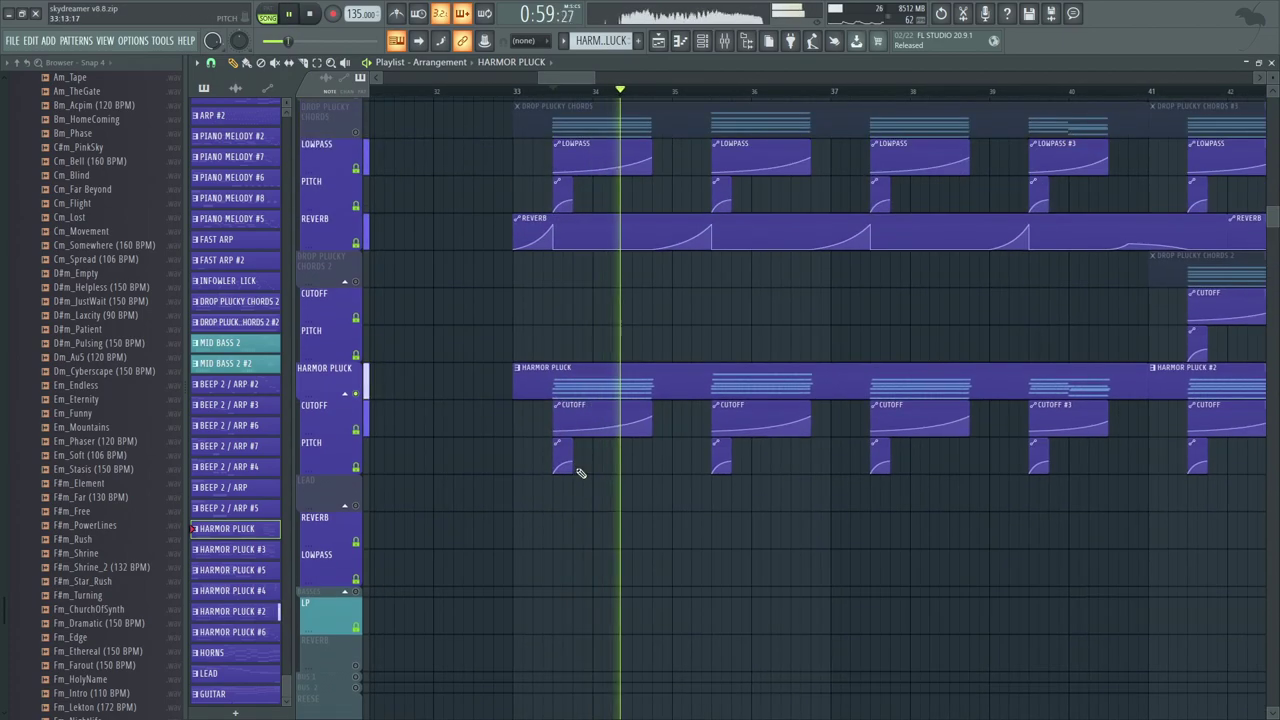
key("space")
Step: Solo the DROP BASSES track and play it from bar 33
scroll(570, 357, "down", 8)
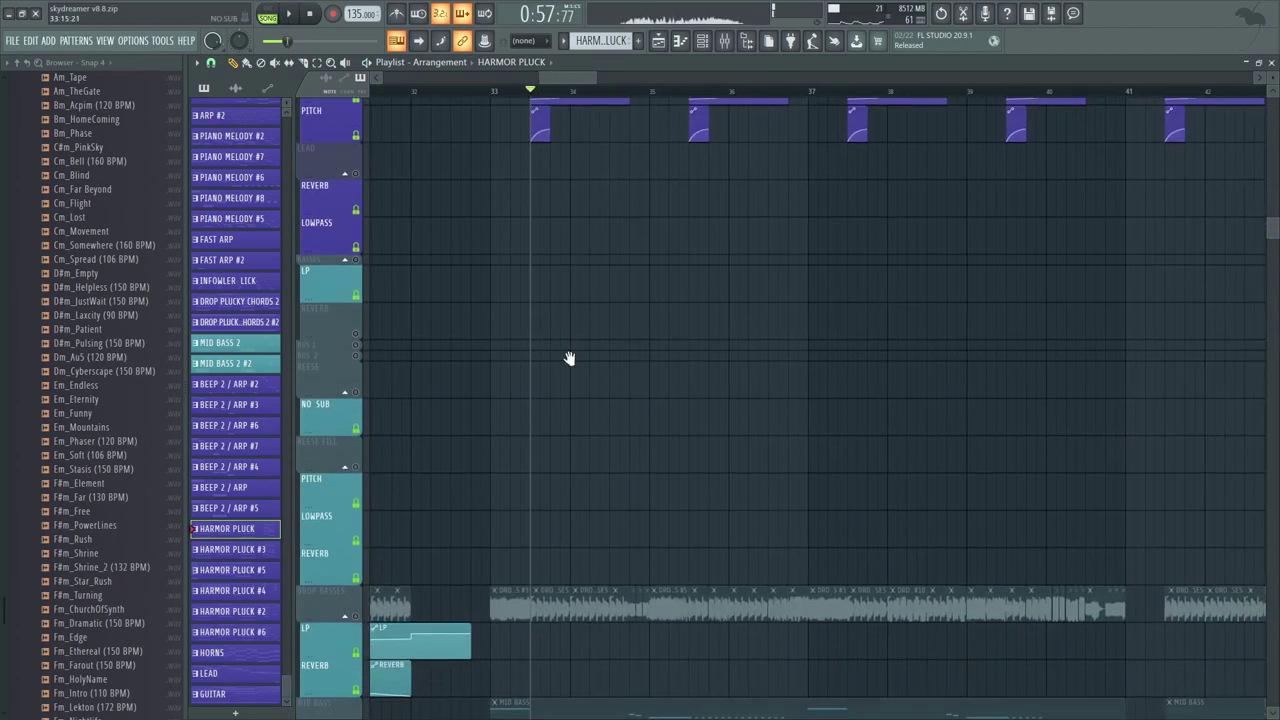
mouse_move(604, 125)
left_mouse_down()
mouse_move(620, 151)
mouse_move(600, 97)
left_mouse_up()
left_click(573, 90)
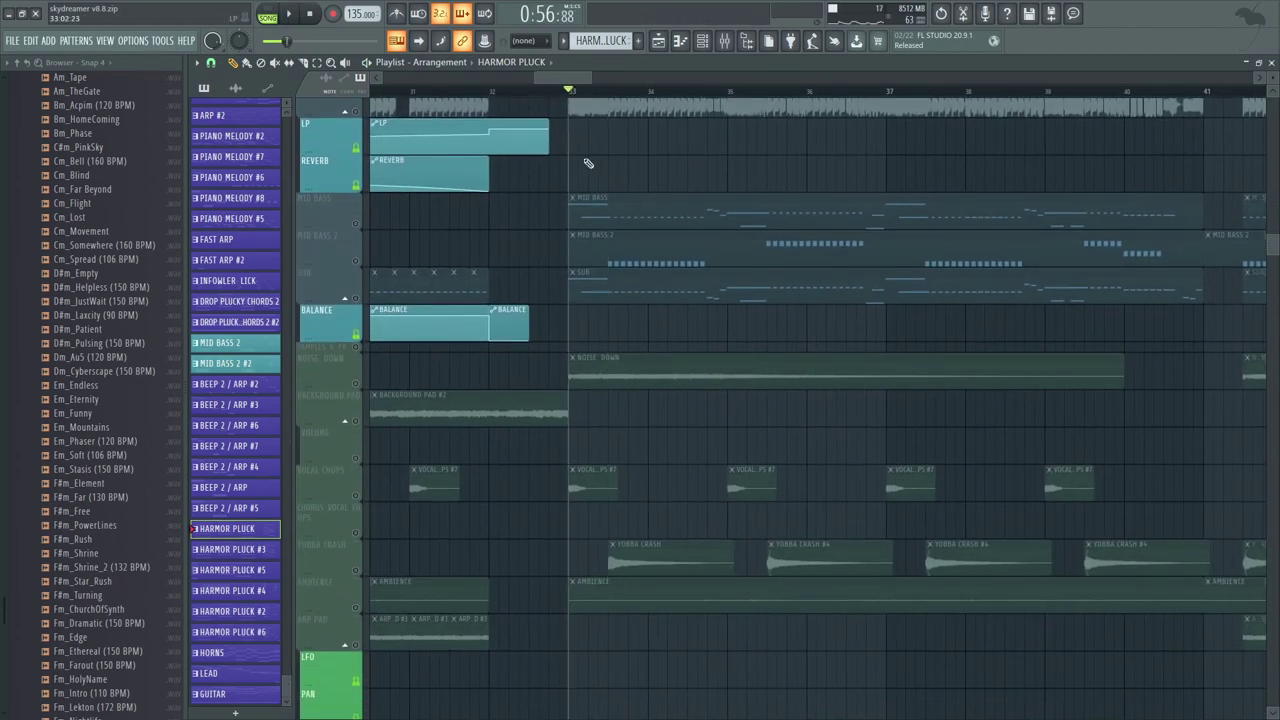
left_click_drag(589, 160, 583, 280)
left_click(356, 243)
left_click_drag(660, 296, 587, 312)
left_click_drag(616, 189, 632, 248)
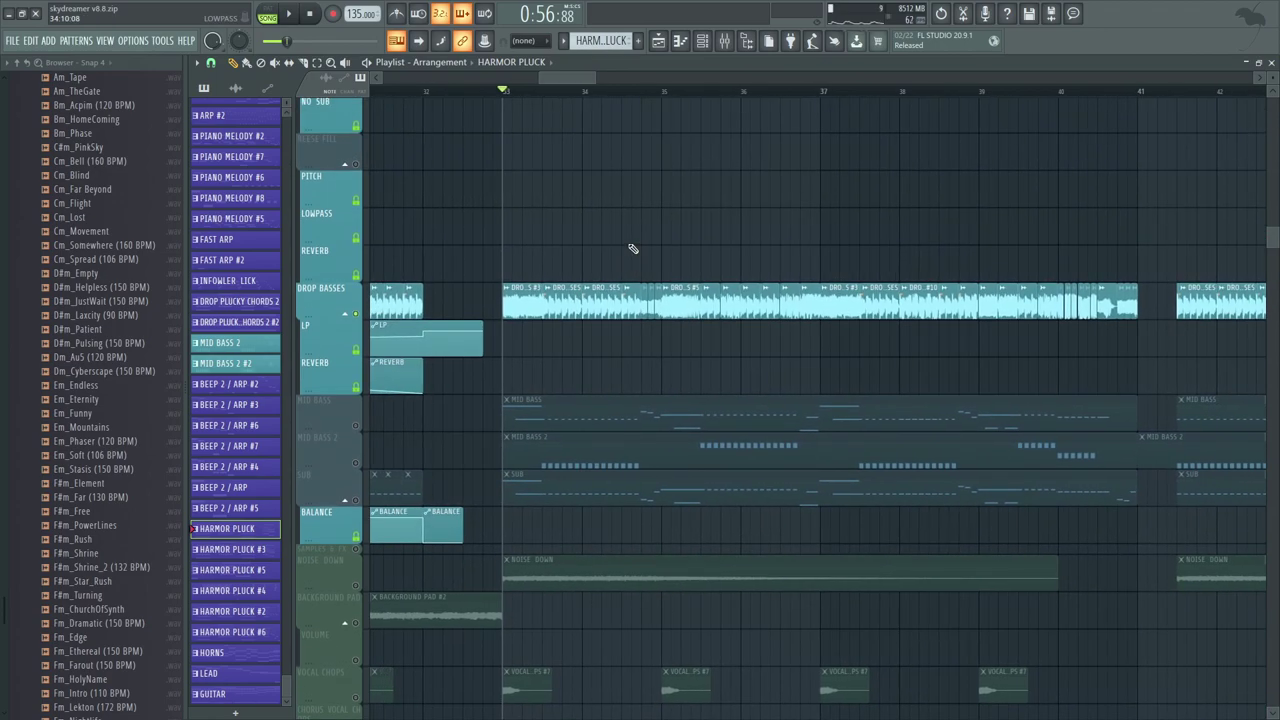
key("space")
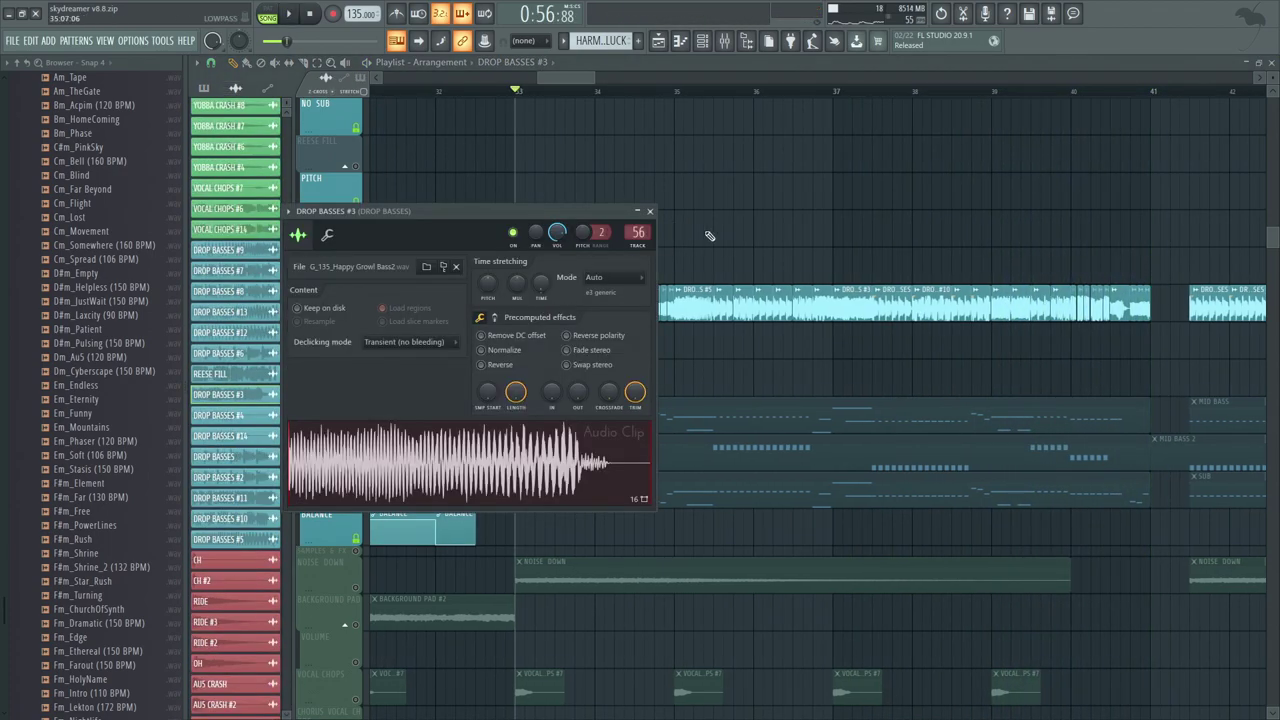
Step: Show the mixer track of the DROP BASSES #3 audio clip and view its OTT effect
double_click(641, 231)
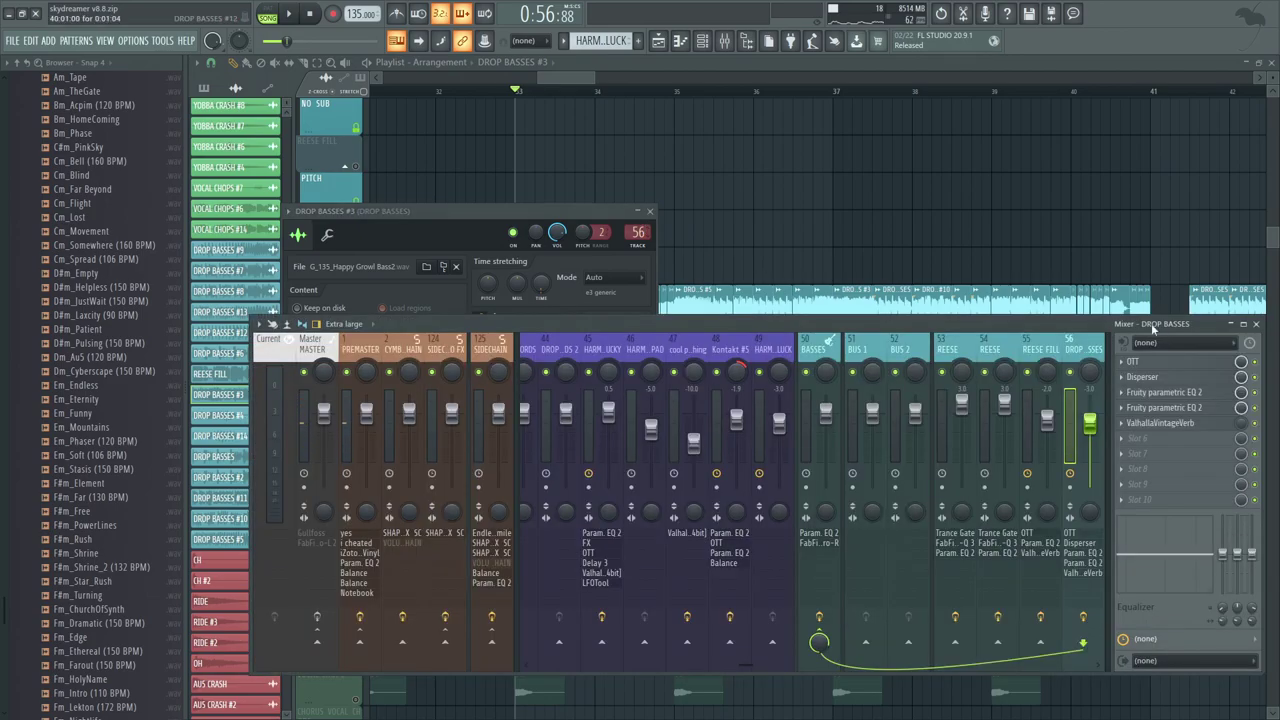
left_click(1201, 363)
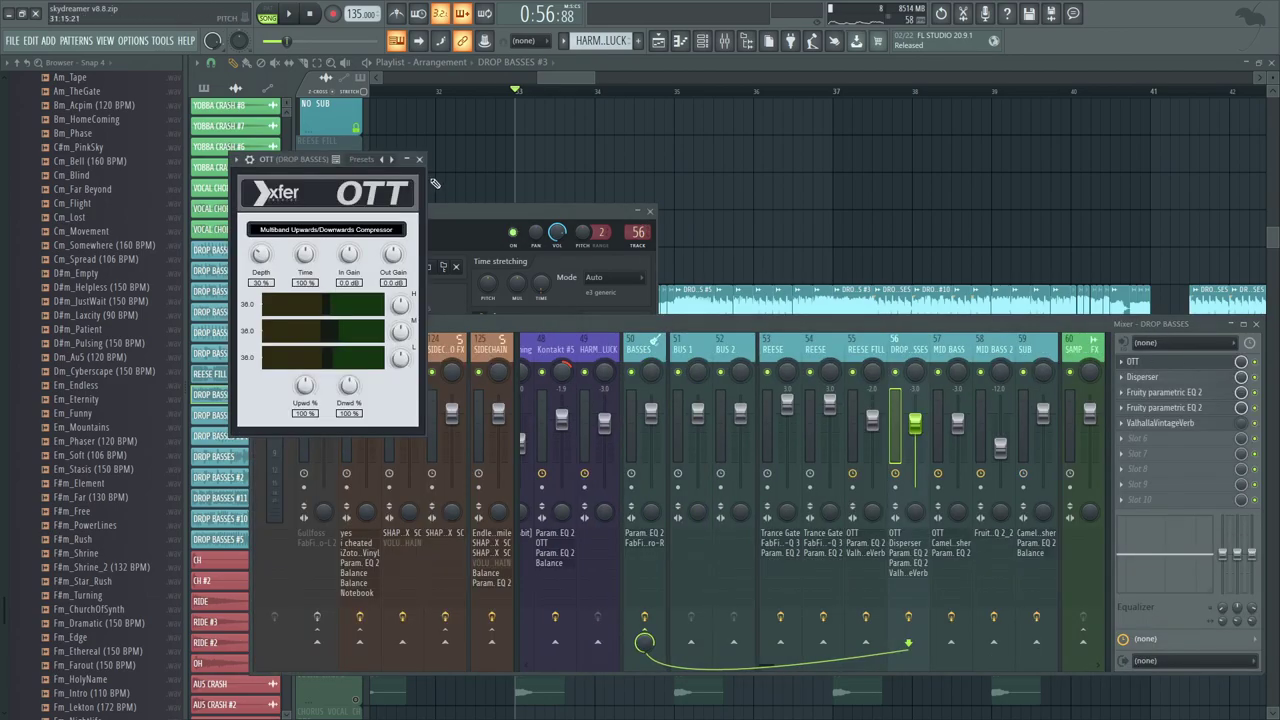
left_click(420, 160)
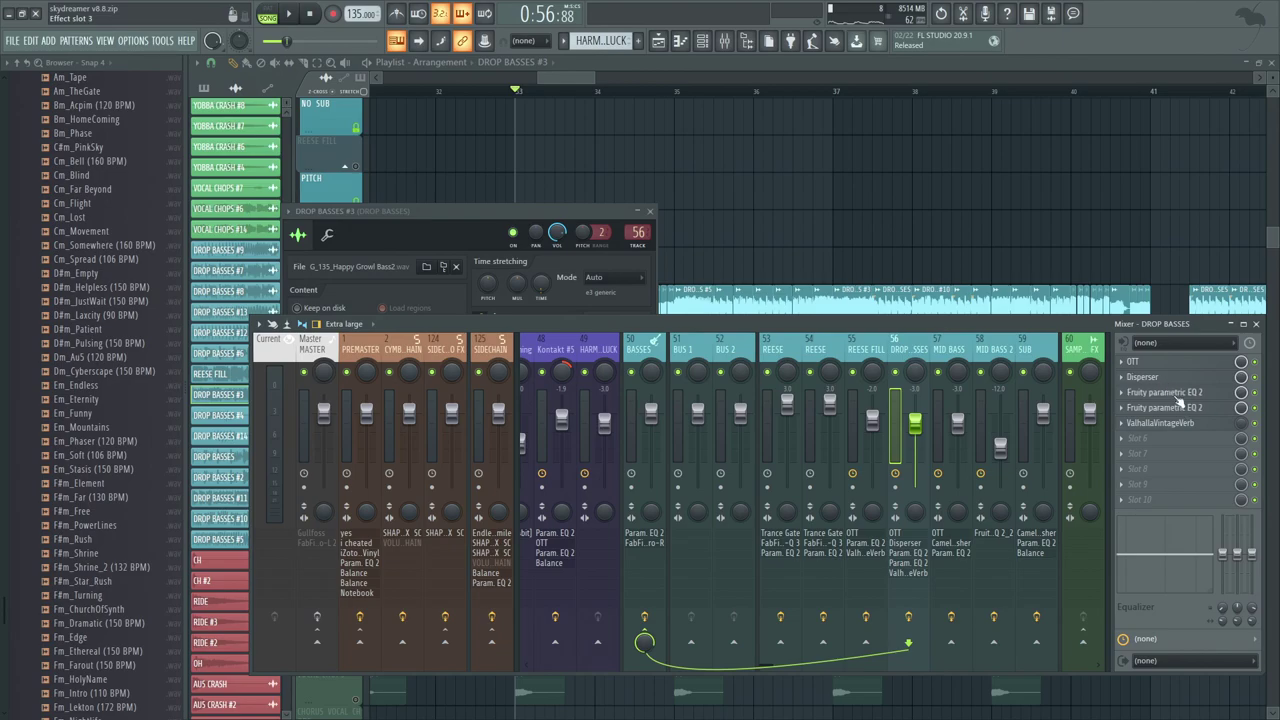
Step: Inspect the first Fruity parametric EQ 2 in the effect chain of the DROP BASSES mixer track
left_click(1178, 393)
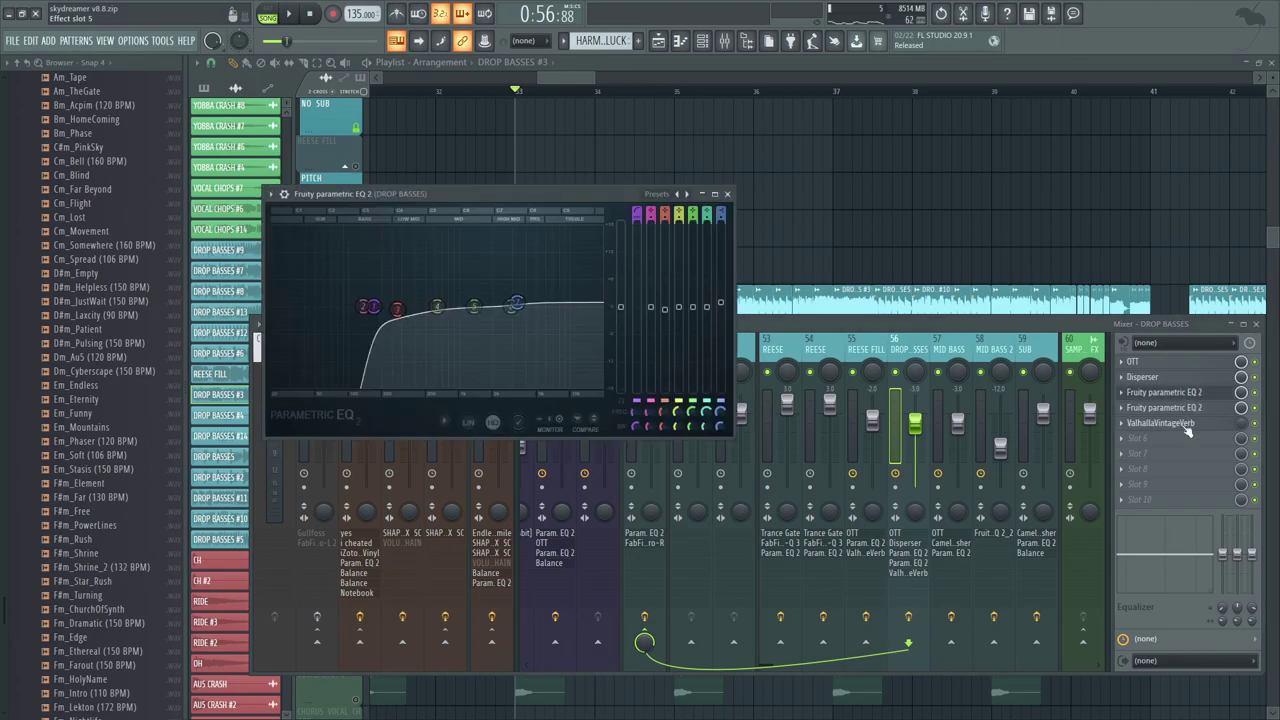
left_click(1228, 428)
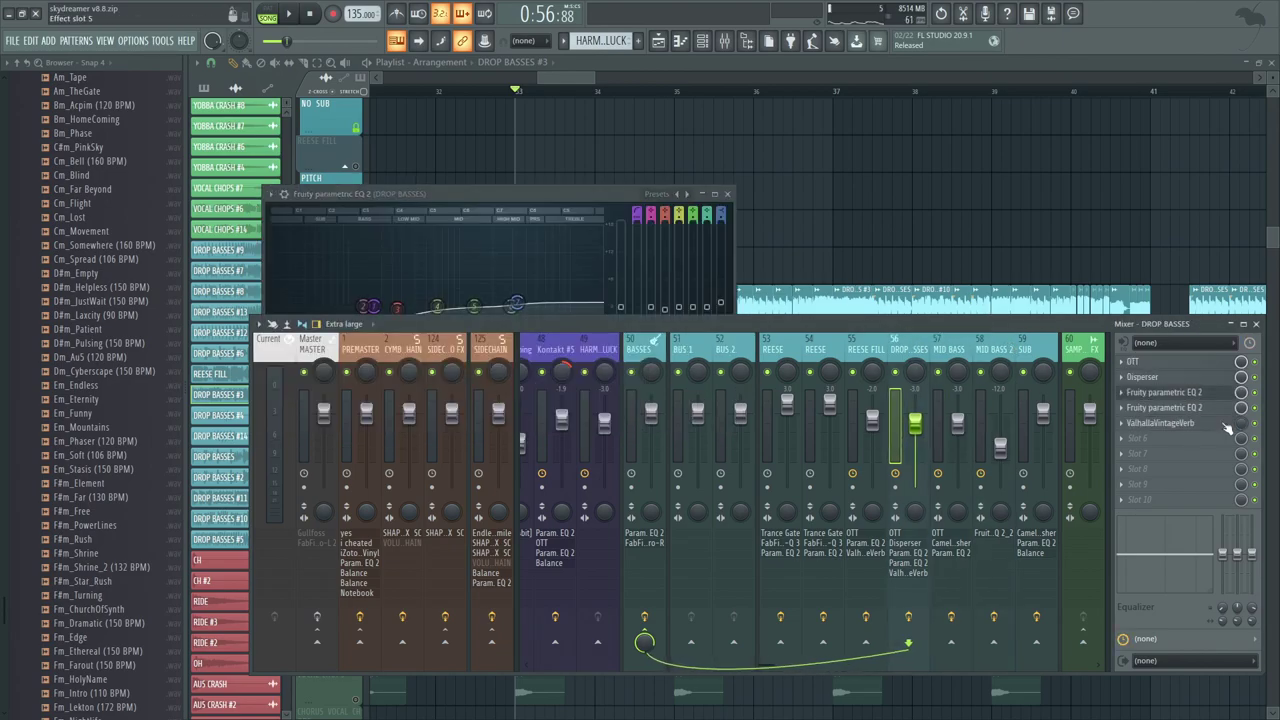
left_click(1228, 428)
middle_click(974, 238)
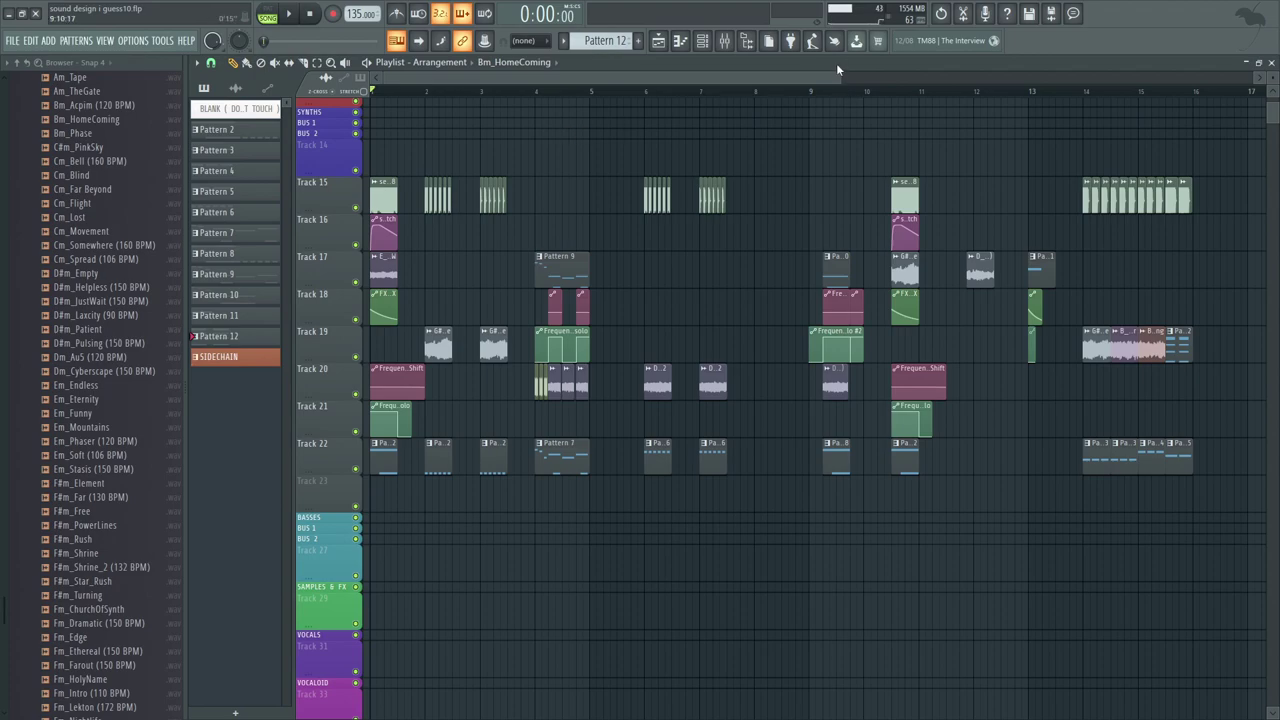
Step: Place the playhead at the serum 8 clip in the middle of bar 10 and play back that section
left_click_drag(838, 77, 1062, 103)
scroll(780, 185, "up", 3)
scroll(880, 180, "down", 1)
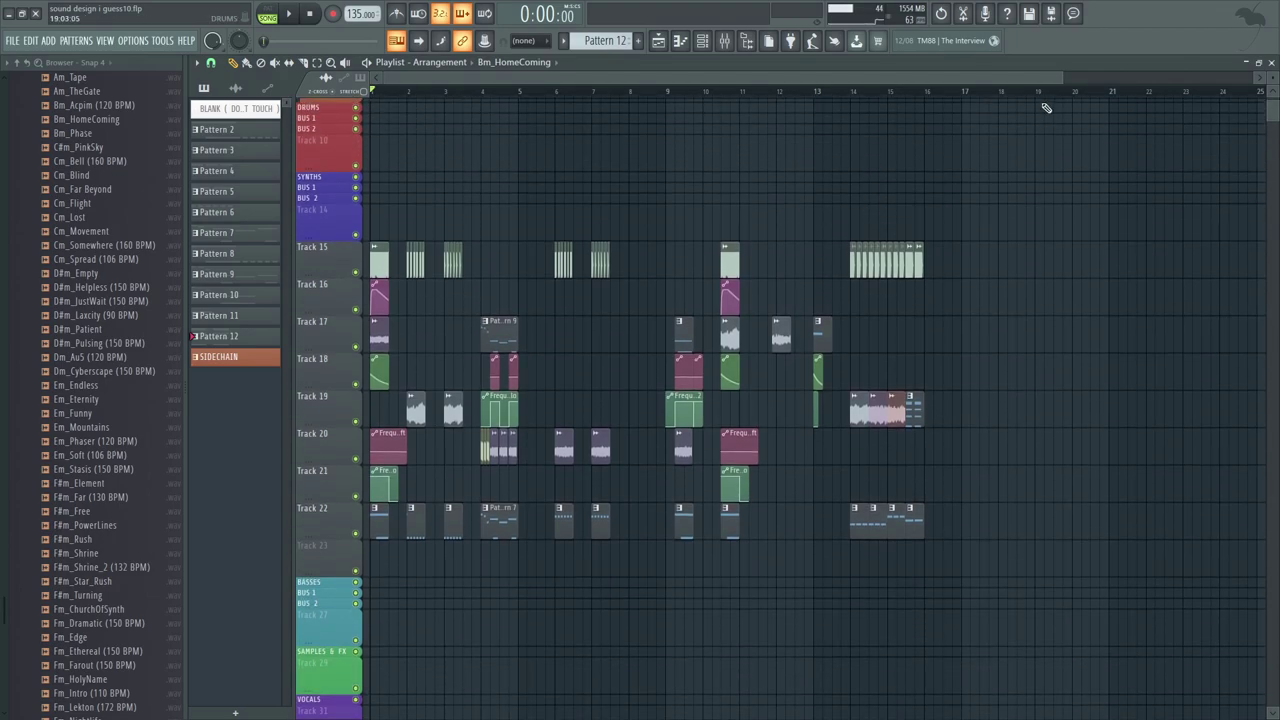
left_click_drag(1062, 76, 467, 112)
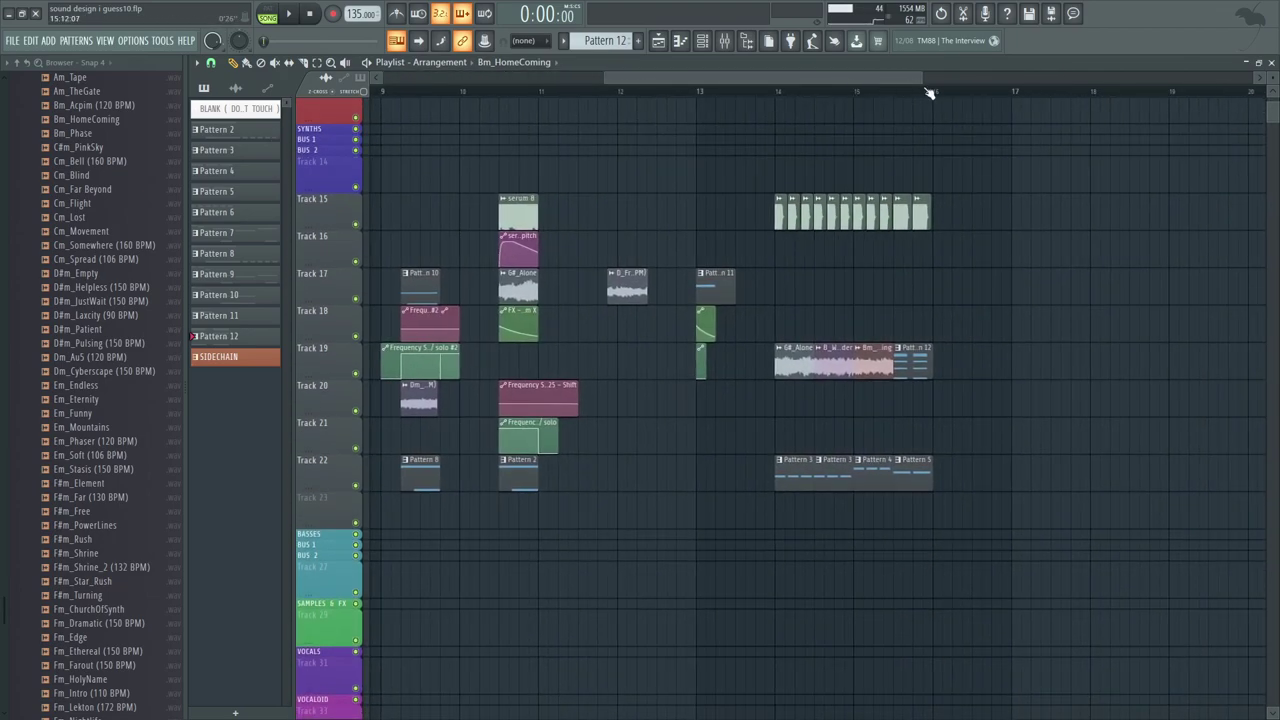
left_click_drag(920, 79, 702, 88)
left_click(672, 93)
left_click_drag(759, 154, 669, 149)
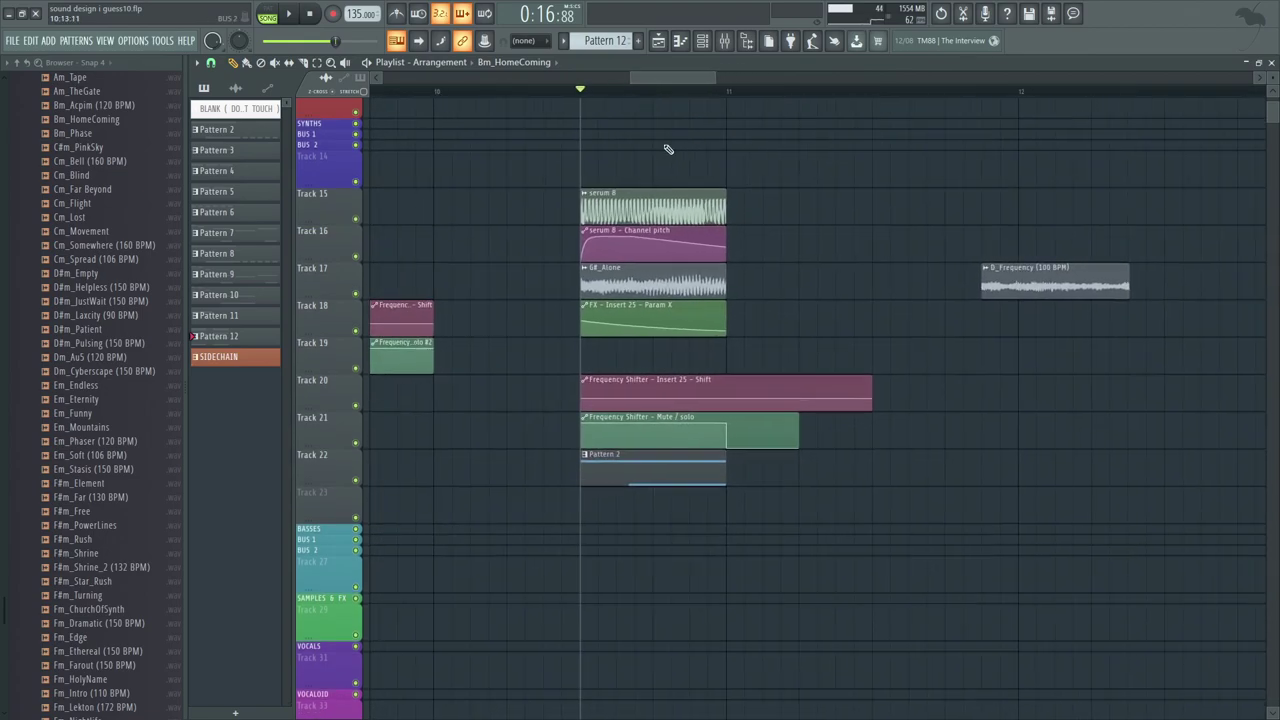
key("space")
key("space")
Step: Inspect the Insert 25 effect chain of the serum 8 clip and the neighbouring mixer tracks
left_click(725, 41)
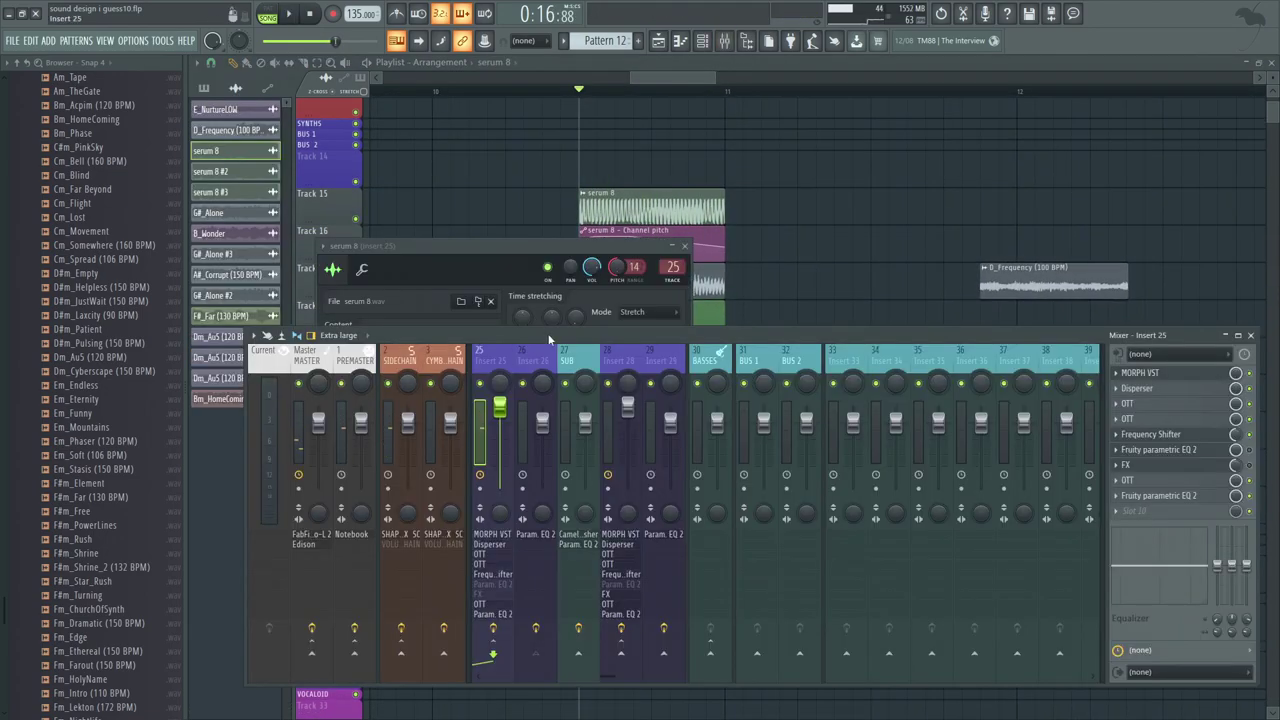
left_click(564, 351)
left_click(491, 357)
scroll(492, 358, "up", 2)
left_click(499, 362)
left_click(538, 358)
left_click(584, 354)
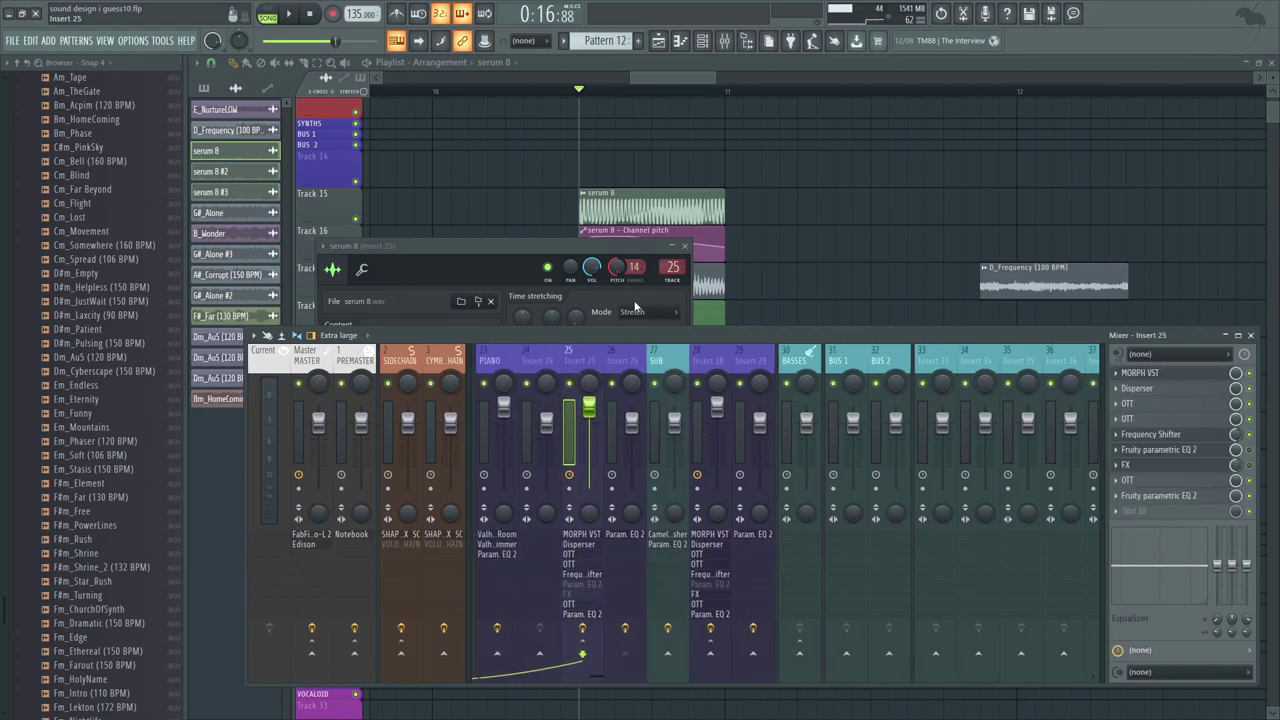
Step: Open the G#_Alone clip's channel settings, check its Insert 26 routing in the mixer, and audition its sample
key("F5")
left_click_drag(616, 280, 682, 242)
double_click(681, 241)
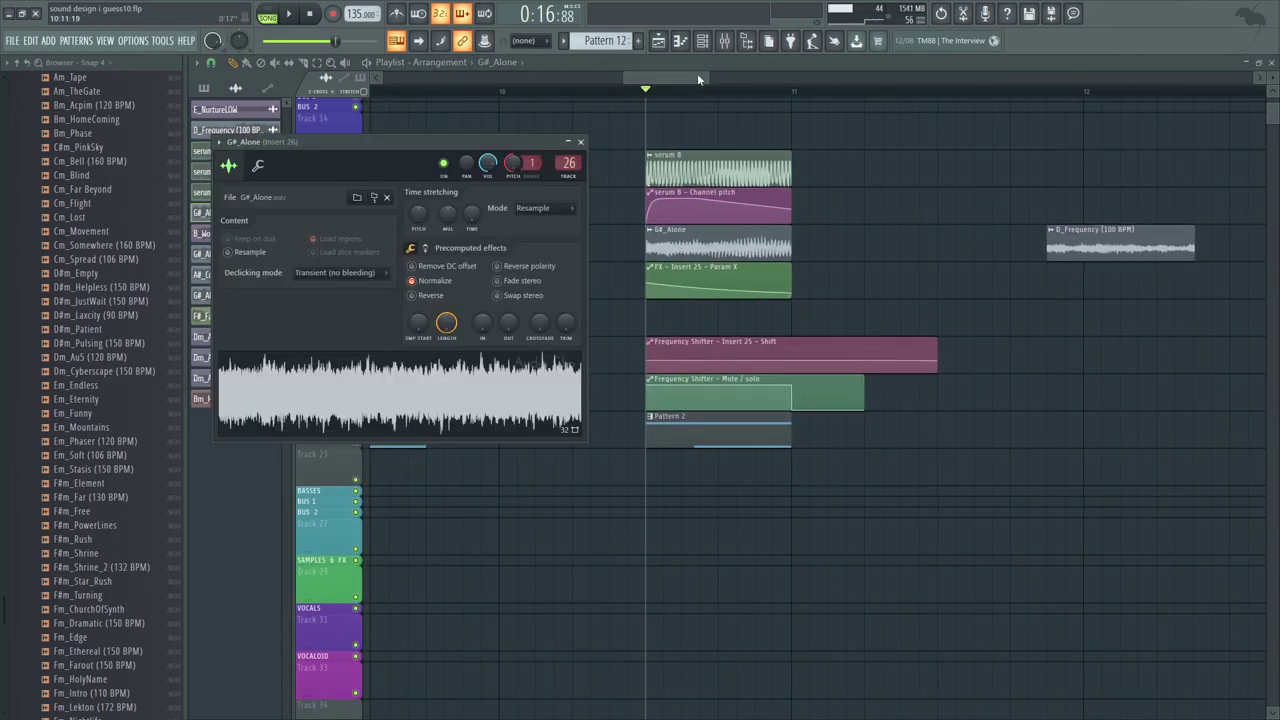
left_click(728, 46)
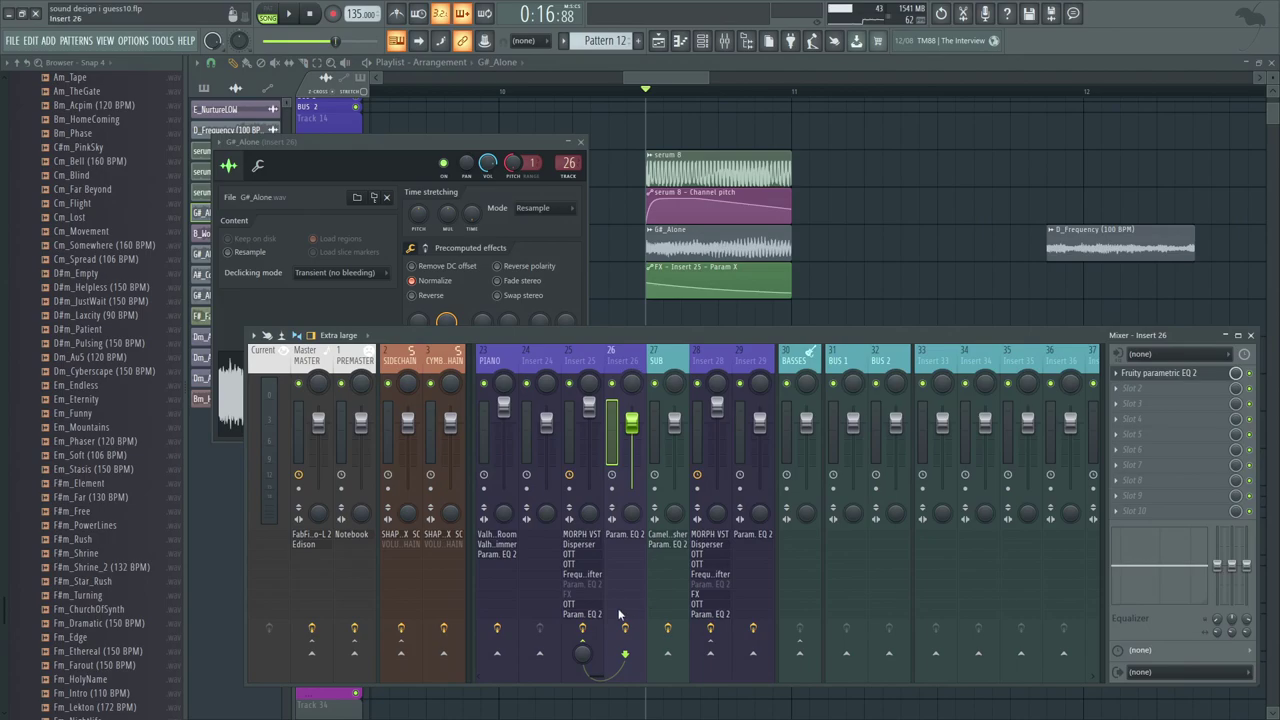
left_click_drag(656, 238, 680, 273)
double_click(680, 273)
left_click(478, 378)
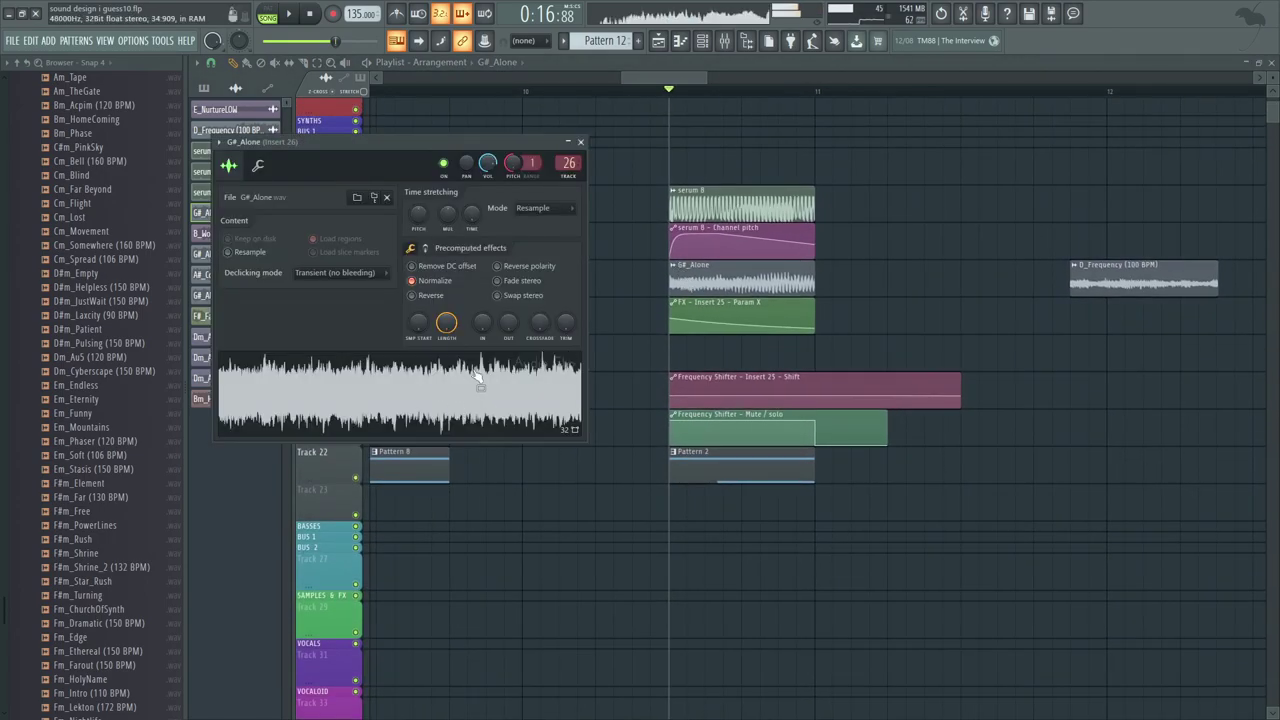
Step: Isolate the serum 8 clip and its Channel pitch automation by soloing Track 15 and enabling Track 16
left_click(675, 92)
double_click(722, 190)
left_click_drag(658, 172, 665, 154)
right_click(356, 198)
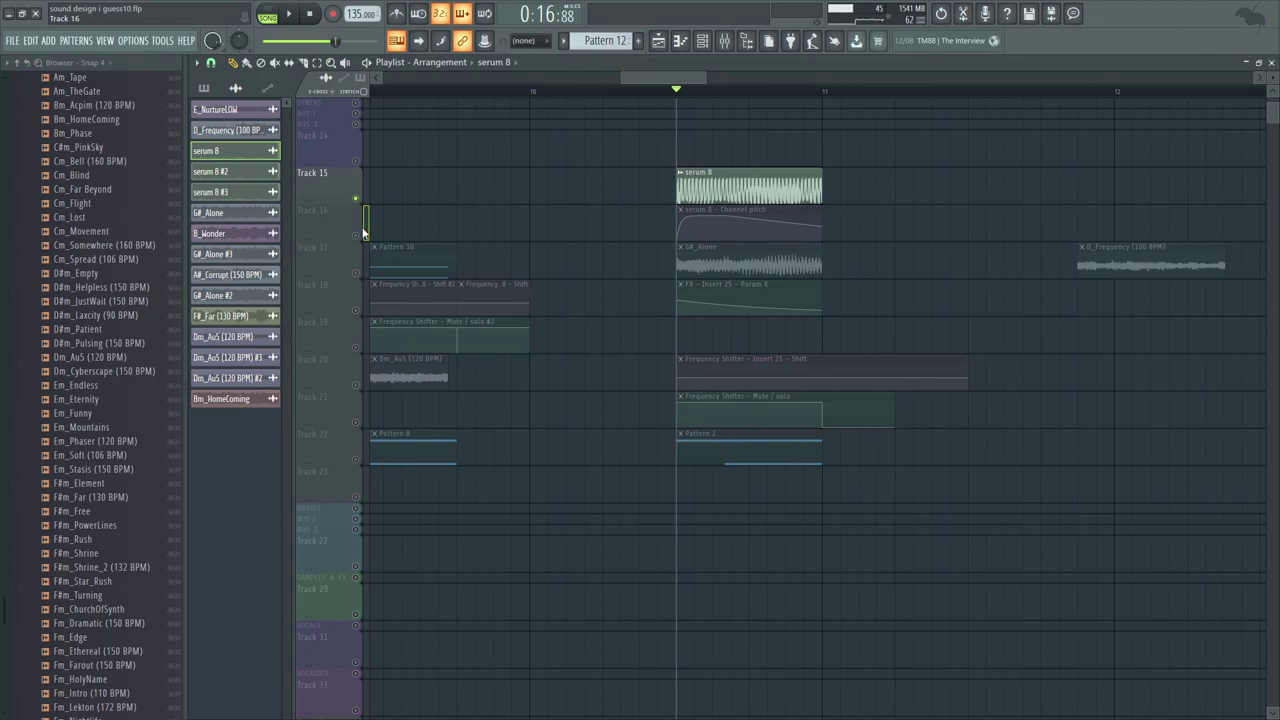
left_click(356, 235)
Step: Play back the isolated serum 8 clip with the Insert 25 effects disabled
key("space")
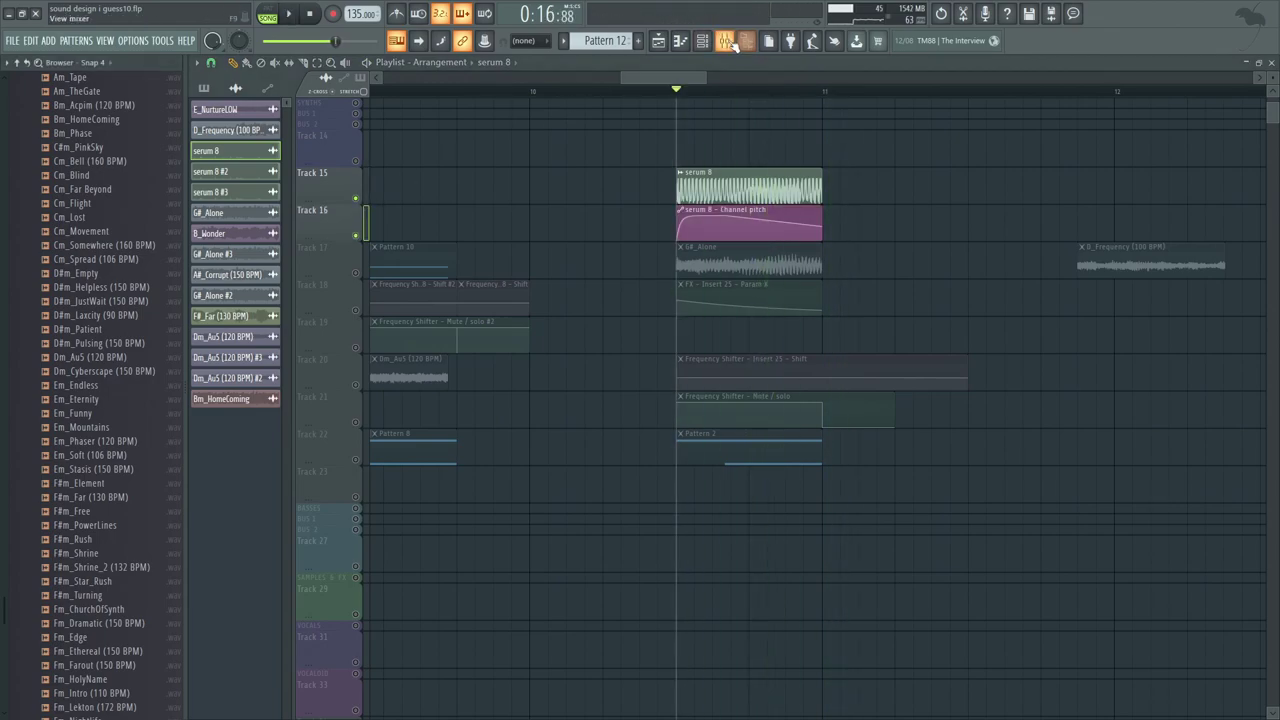
left_click(724, 40)
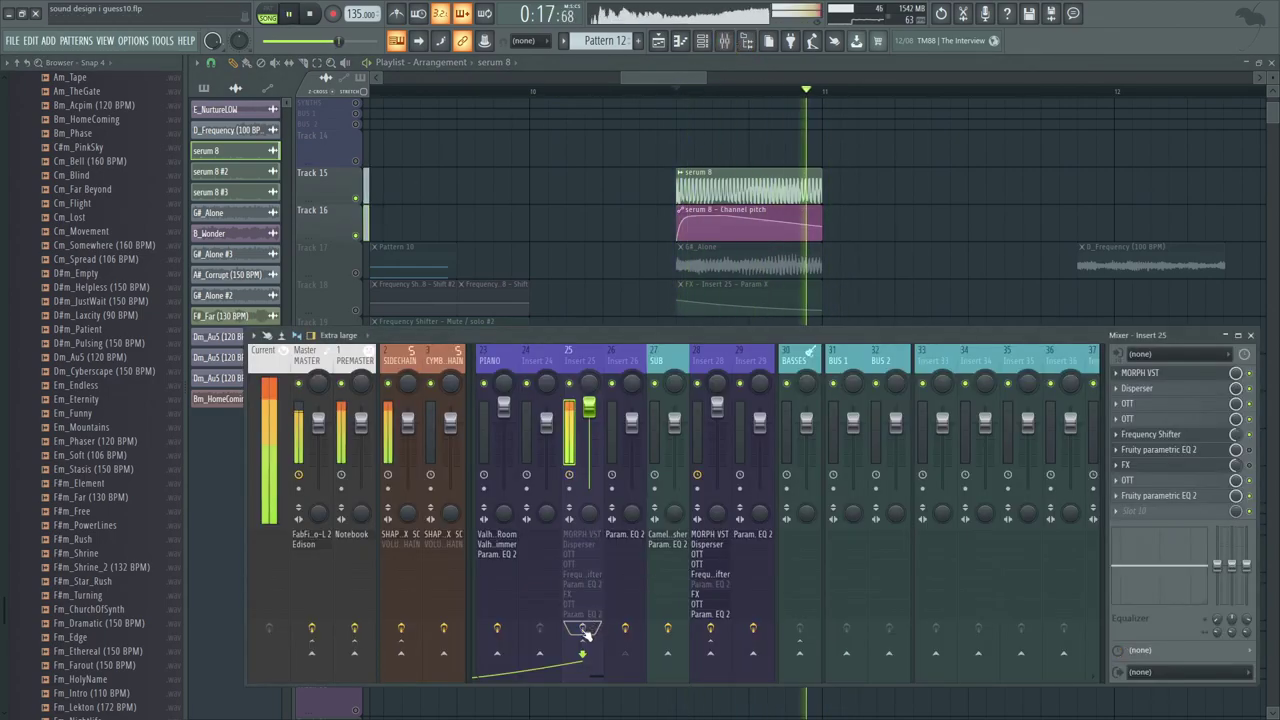
key("space")
Step: Enable Tracks 17, 18 and 20 alongside the isolated tracks and play back the layered sound
key("F9")
left_click(355, 276)
left_click(355, 313)
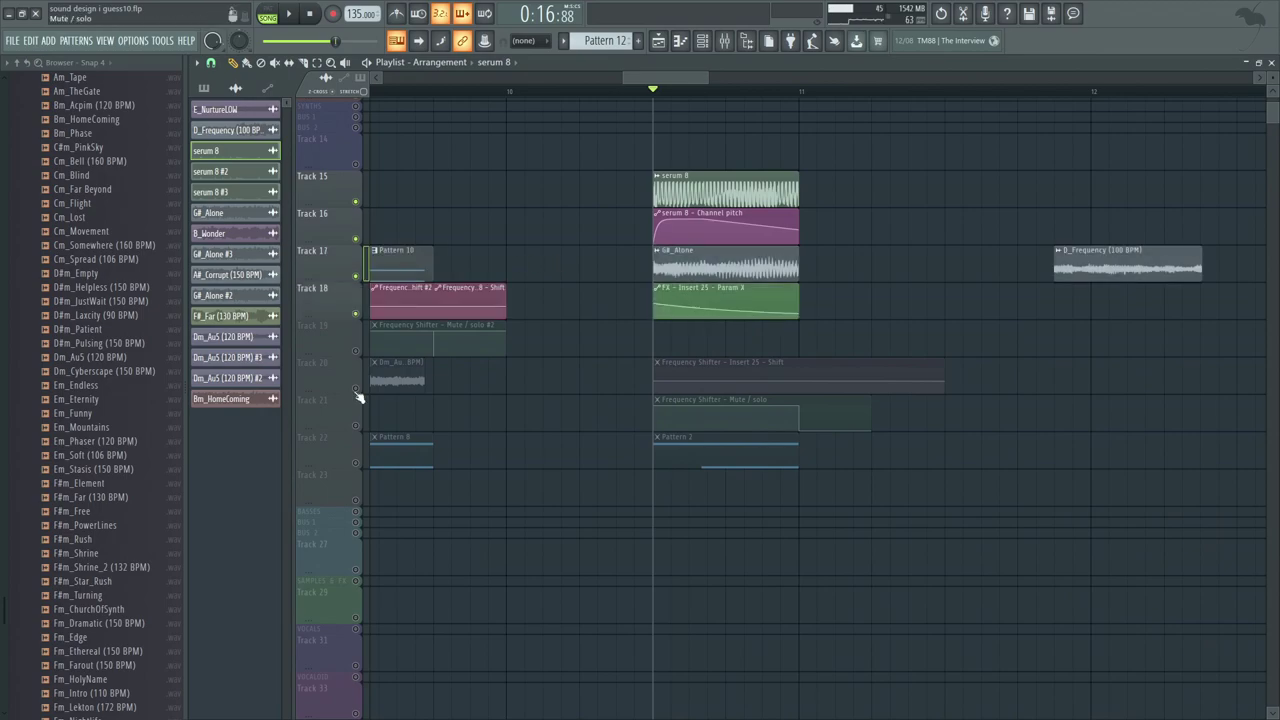
left_click(355, 388)
key("space")
key("space")
Step: Open the Frequency Shifter on Insert 25 and play back the section with it
left_click(725, 41)
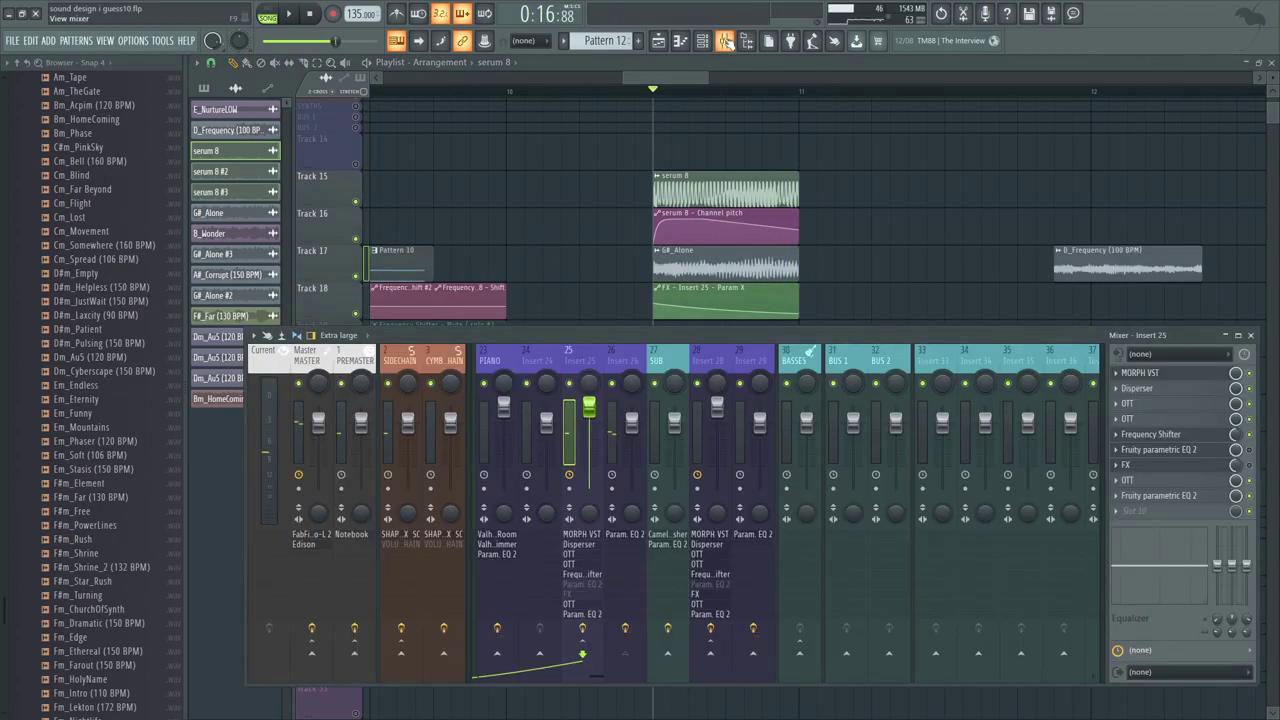
left_click(1165, 436)
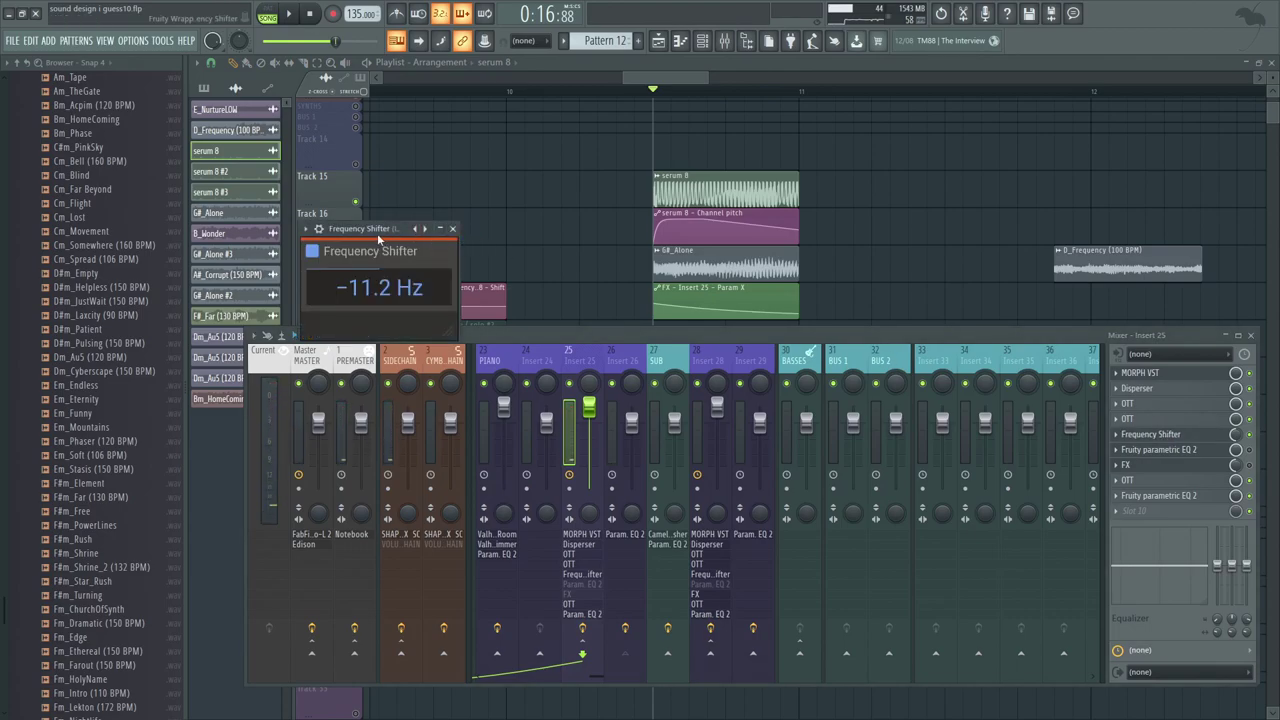
left_click_drag(377, 233, 755, 304)
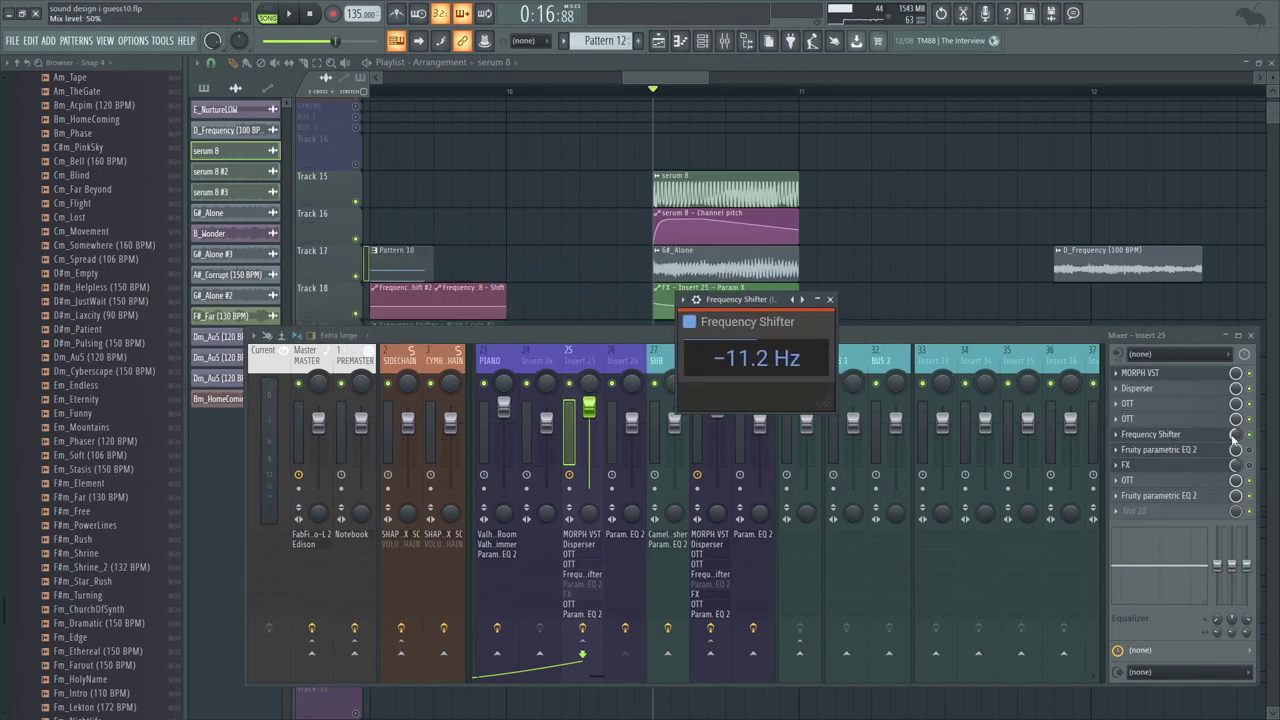
left_click_drag(747, 303, 740, 300)
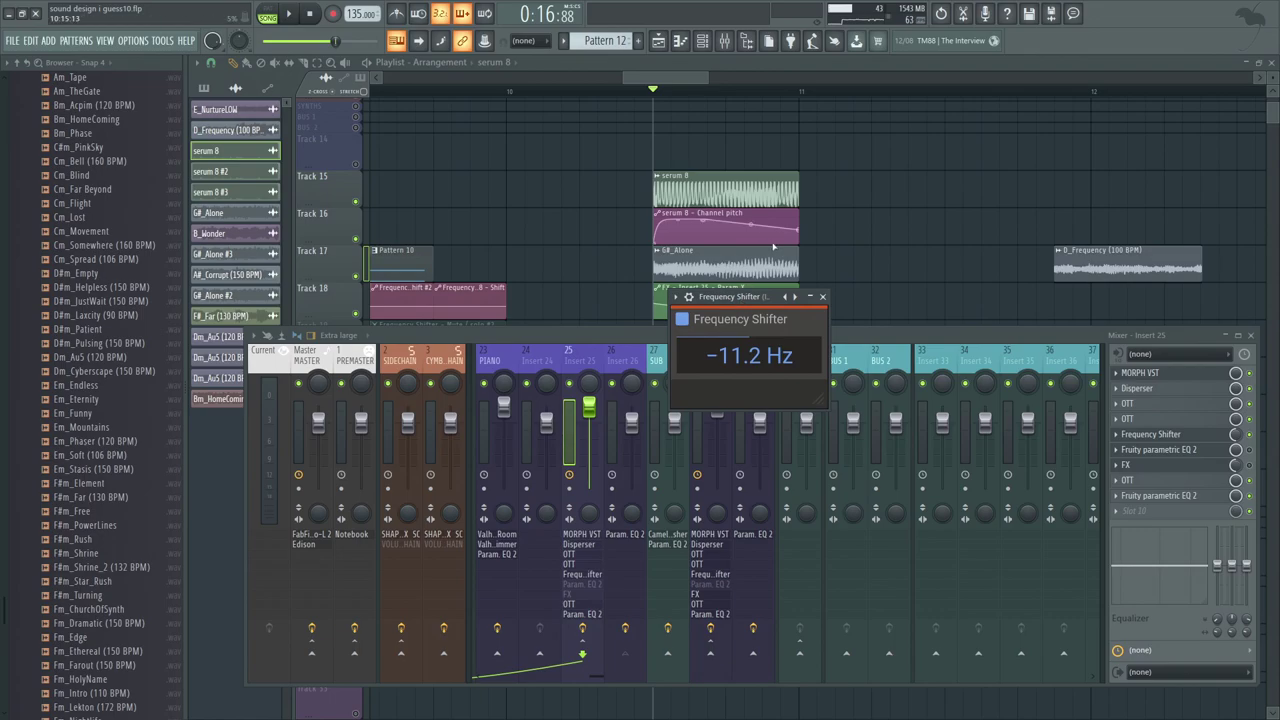
key("space")
key("space")
Step: Play back the serum 8 section with the Frequency Shifter on Insert 25 bypassed
left_click_drag(612, 318, 603, 277)
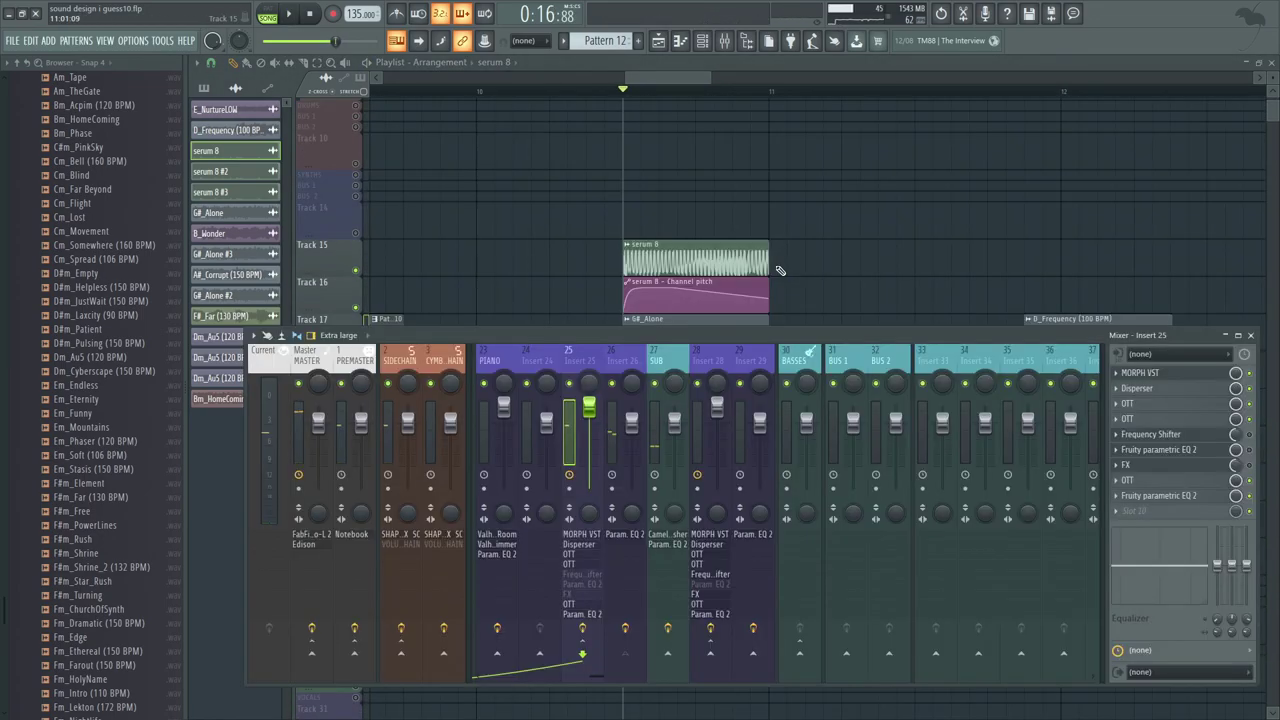
left_click_drag(780, 270, 786, 198)
key("space")
key("space")
Step: Open MORPH VST on Insert 25 and play back the serum 8 section with its current settings
left_click_drag(711, 78, 773, 103)
scroll(773, 103, "down", 3)
key("F9")
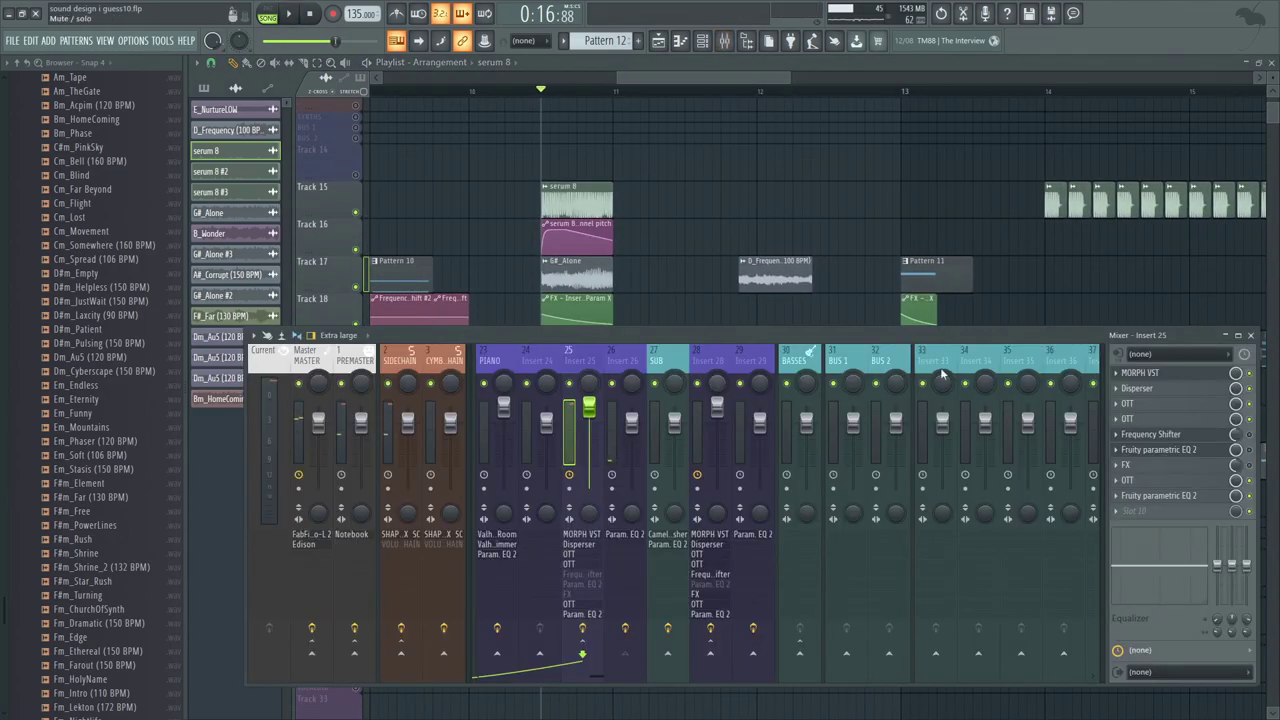
left_click(1177, 375)
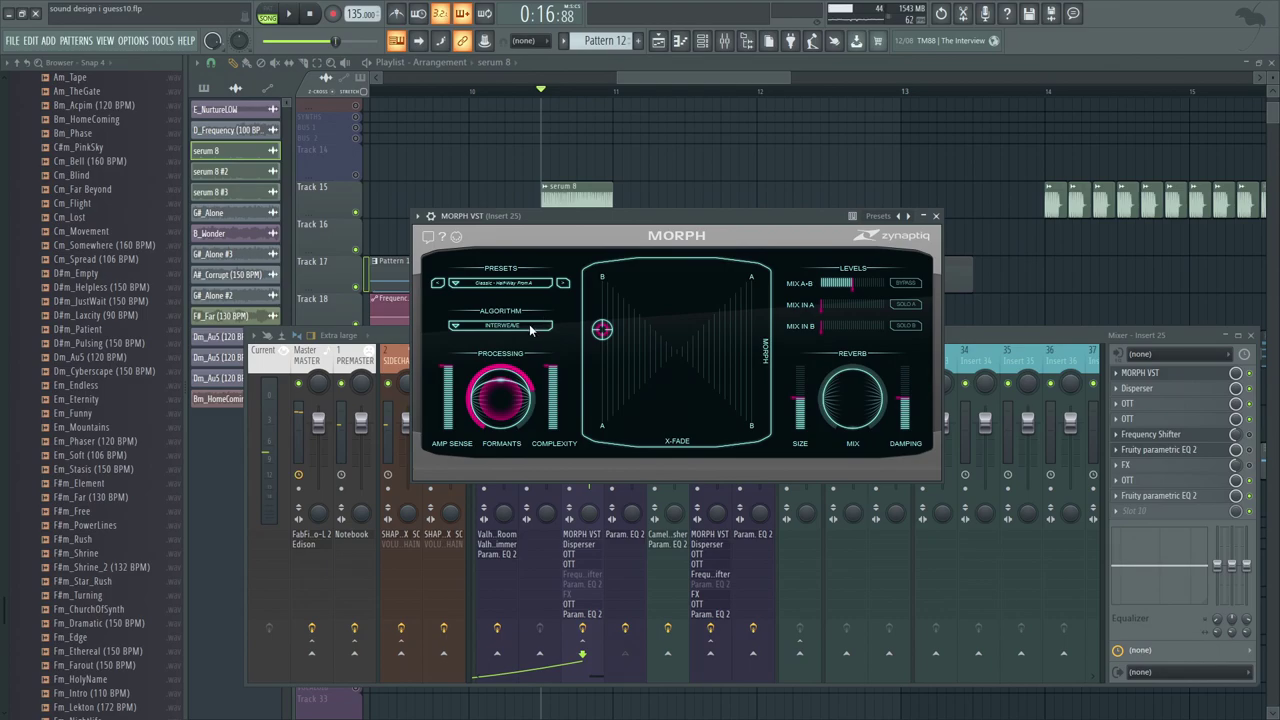
left_click_drag(621, 217, 634, 222)
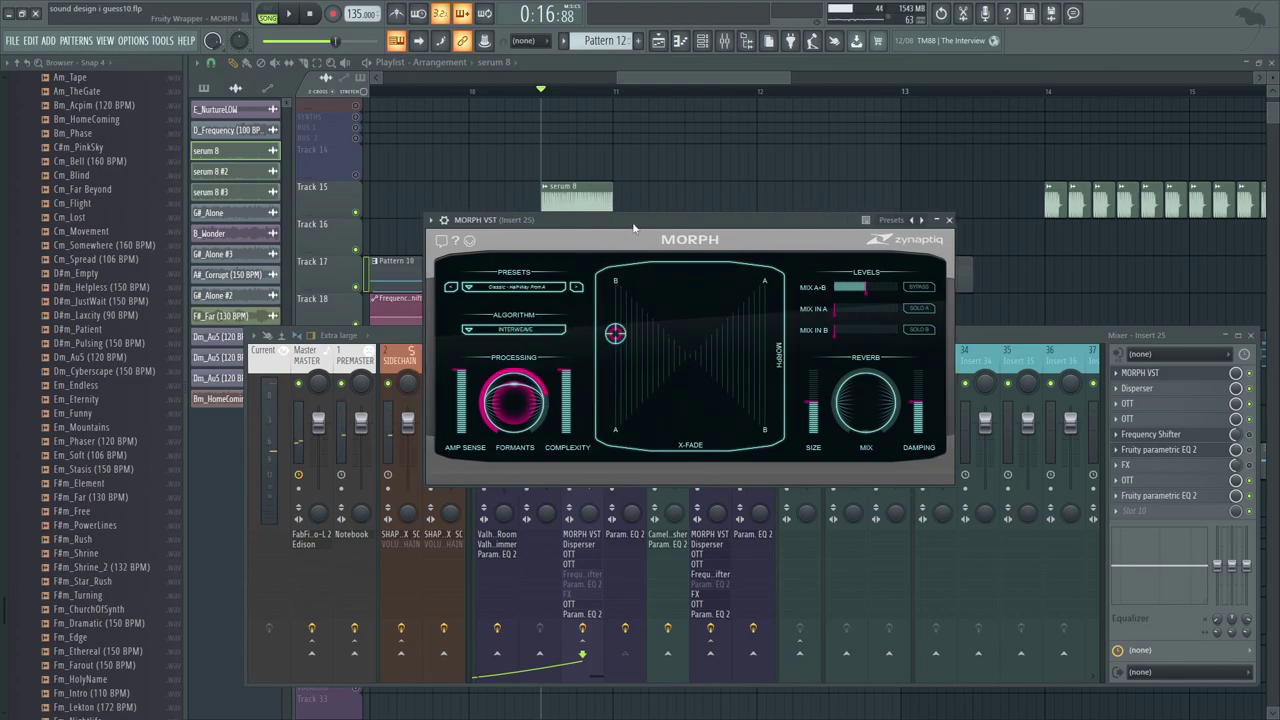
key("space")
key("space")
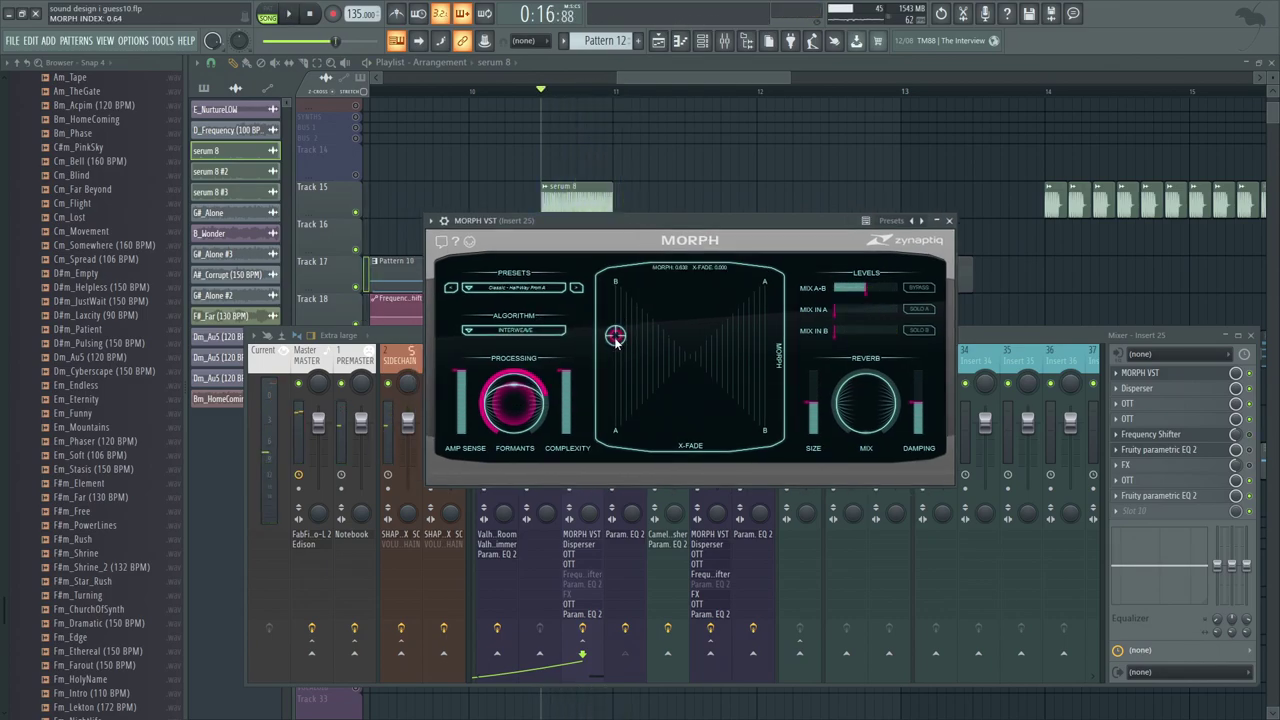
Step: Compare the sound during playback with MORPH's morph index at 1.00 and at 0.00
left_click_drag(614, 331, 612, 280)
key("space")
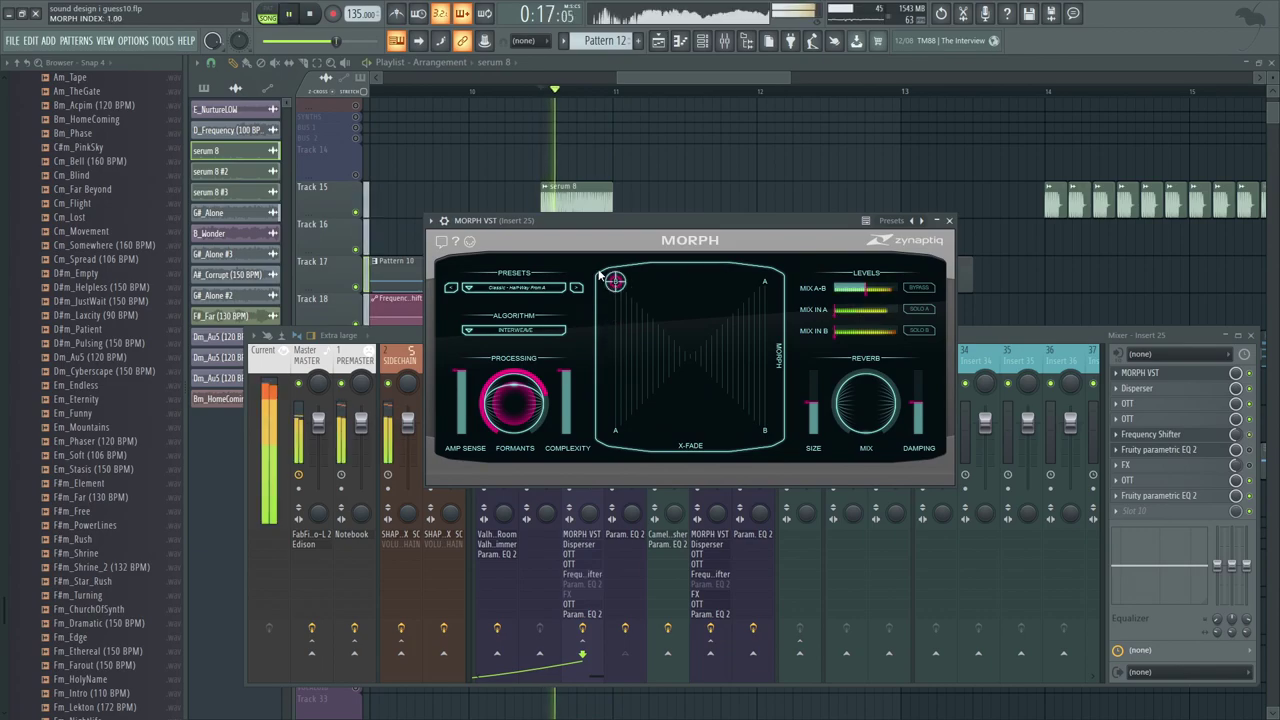
key("space")
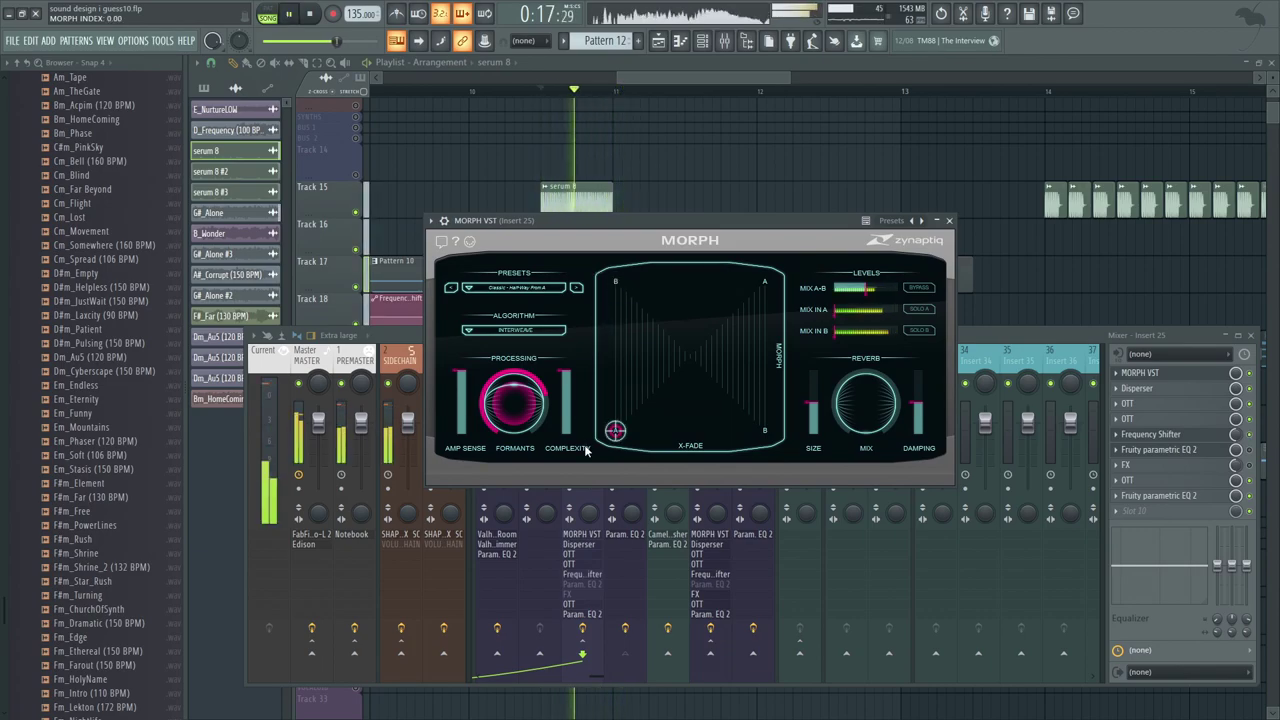
key("space")
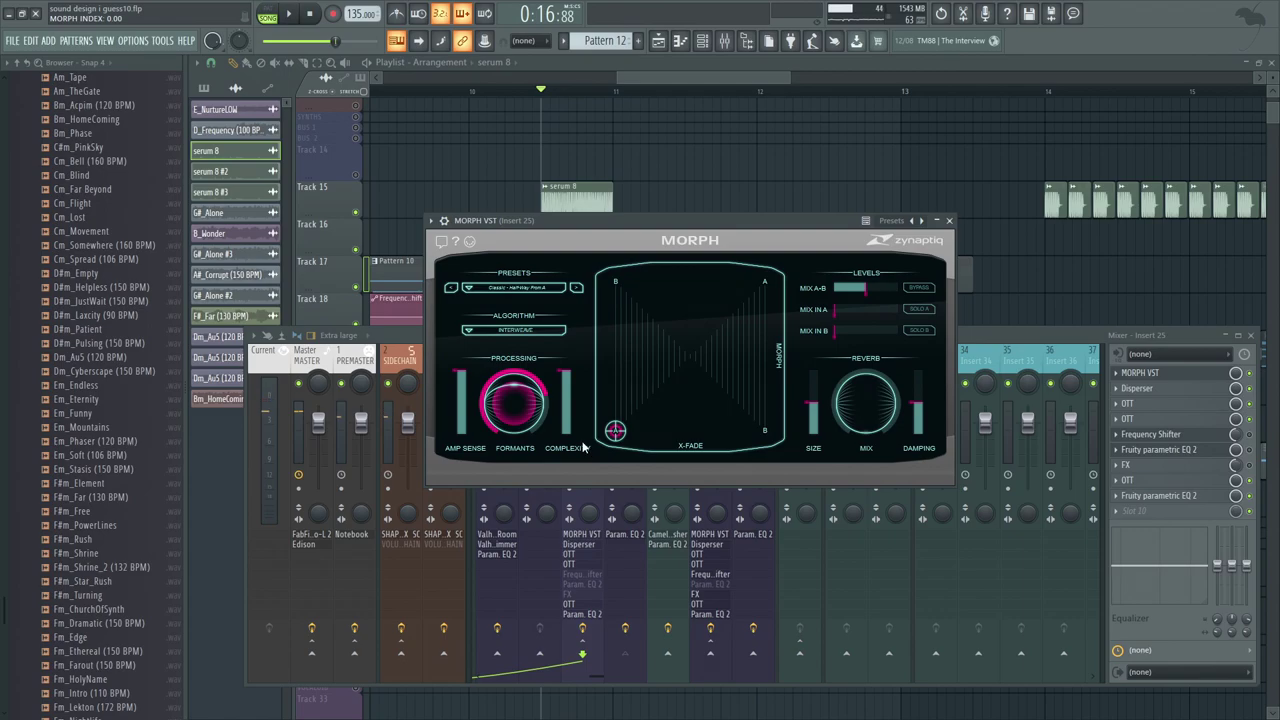
Step: Return MORPH's morph index to about 0.64 and replay the serum 8 section
key("space")
left_click_drag(582, 441, 545, 345)
key("space")
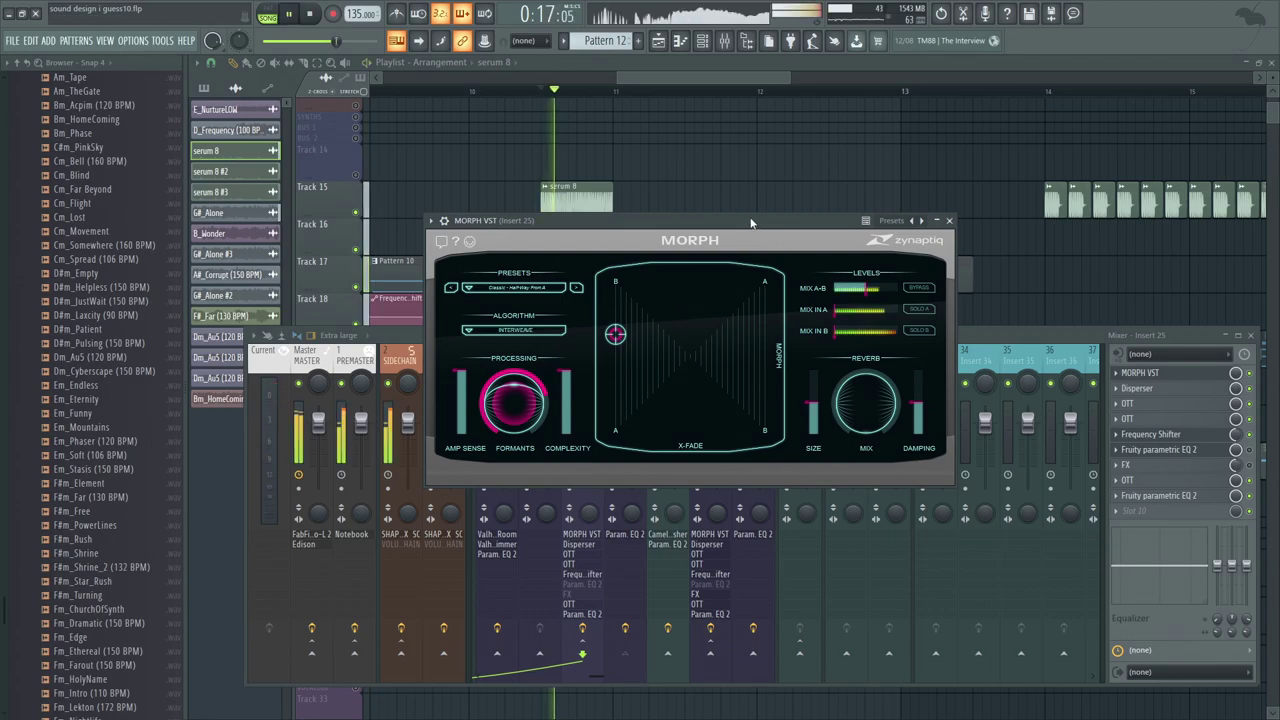
key("space")
key("space")
key("space")
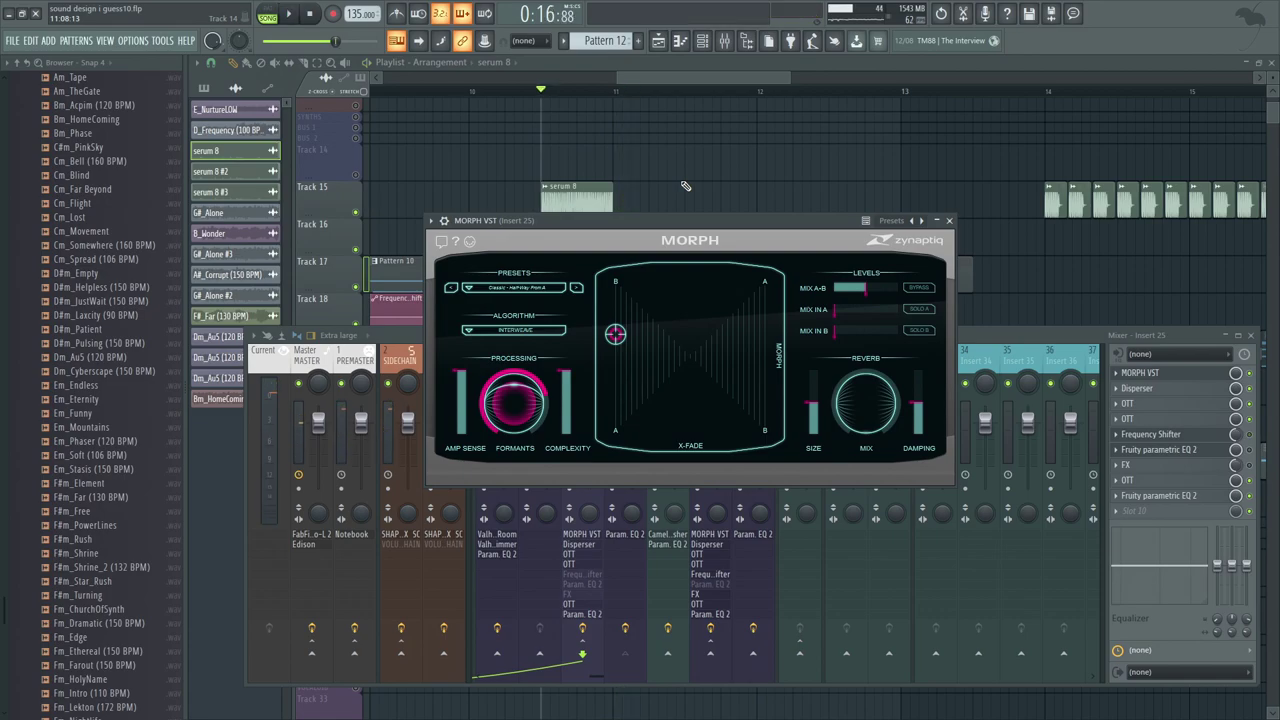
Step: View the PITCHMAP VST plugin window in place of MORPH
key("Tab")
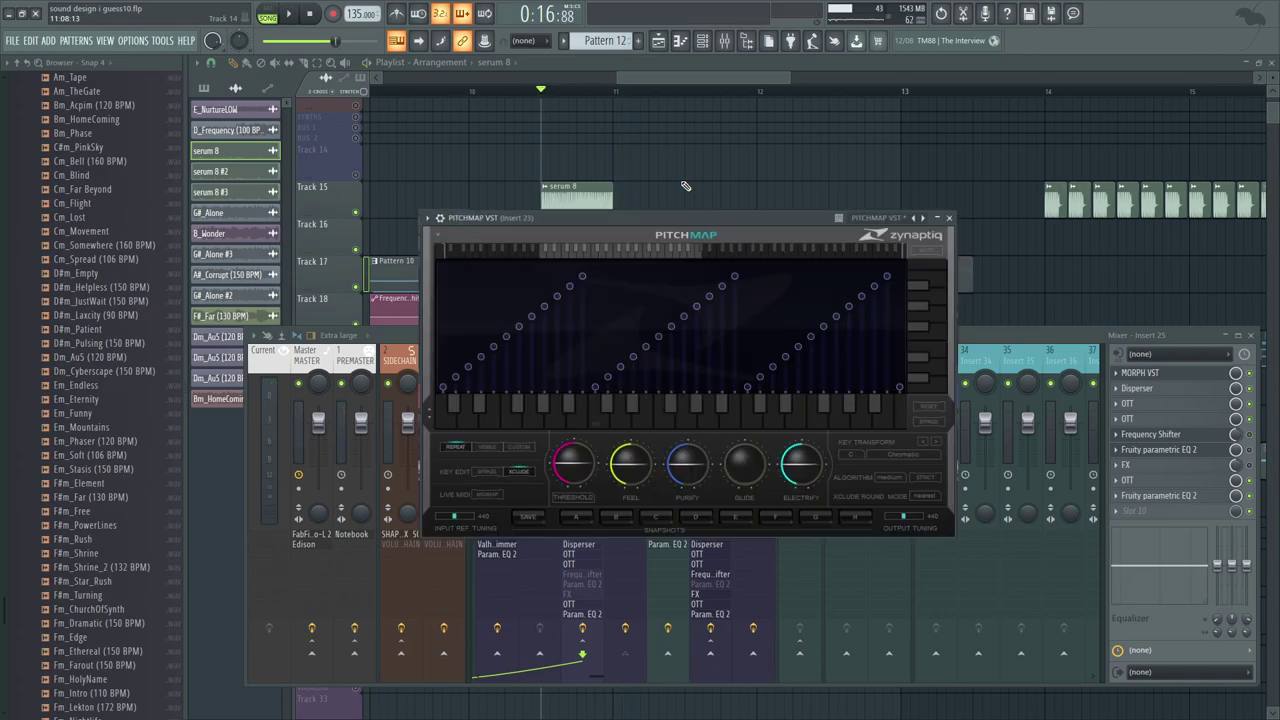
key("Tab")
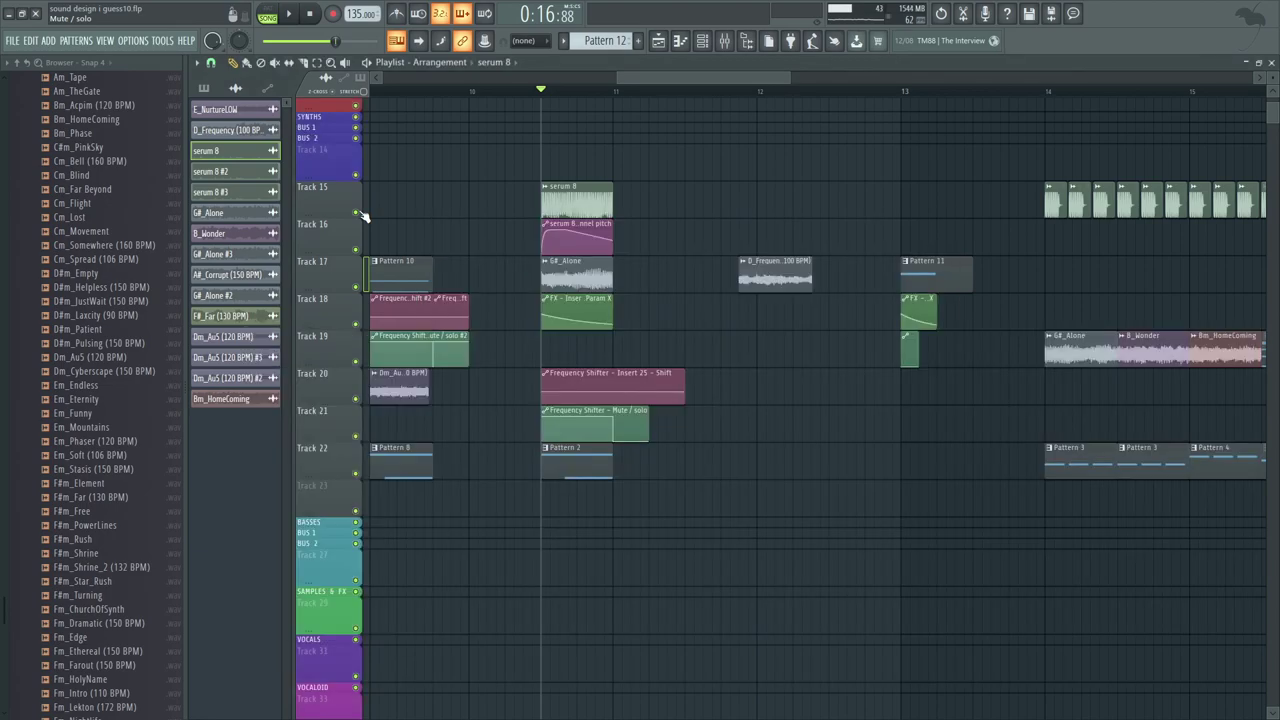
Step: Move the playhead back to the start of bar 2, at the first group of chopped Track 15 clips
left_click_drag(597, 195, 707, 190)
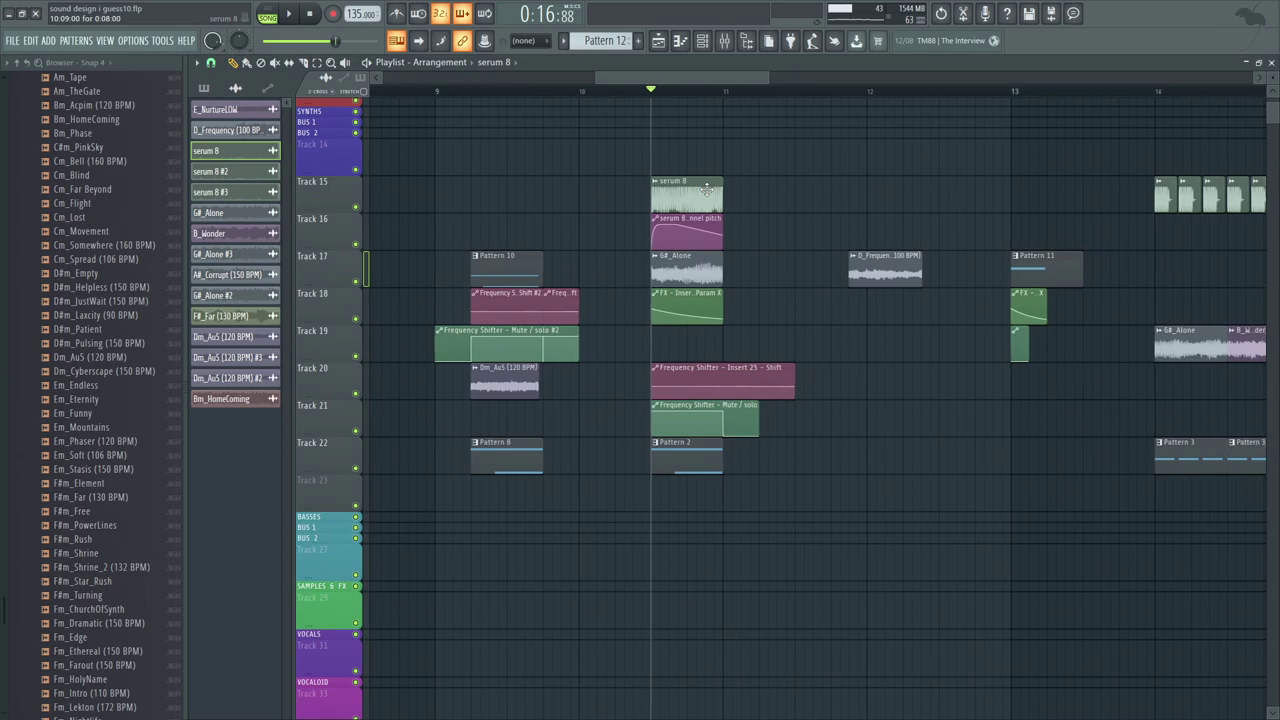
mouse_move(660, 97)
left_mouse_down()
mouse_move(807, 131)
mouse_move(655, 122)
left_mouse_up()
left_click_drag(706, 160, 624, 183)
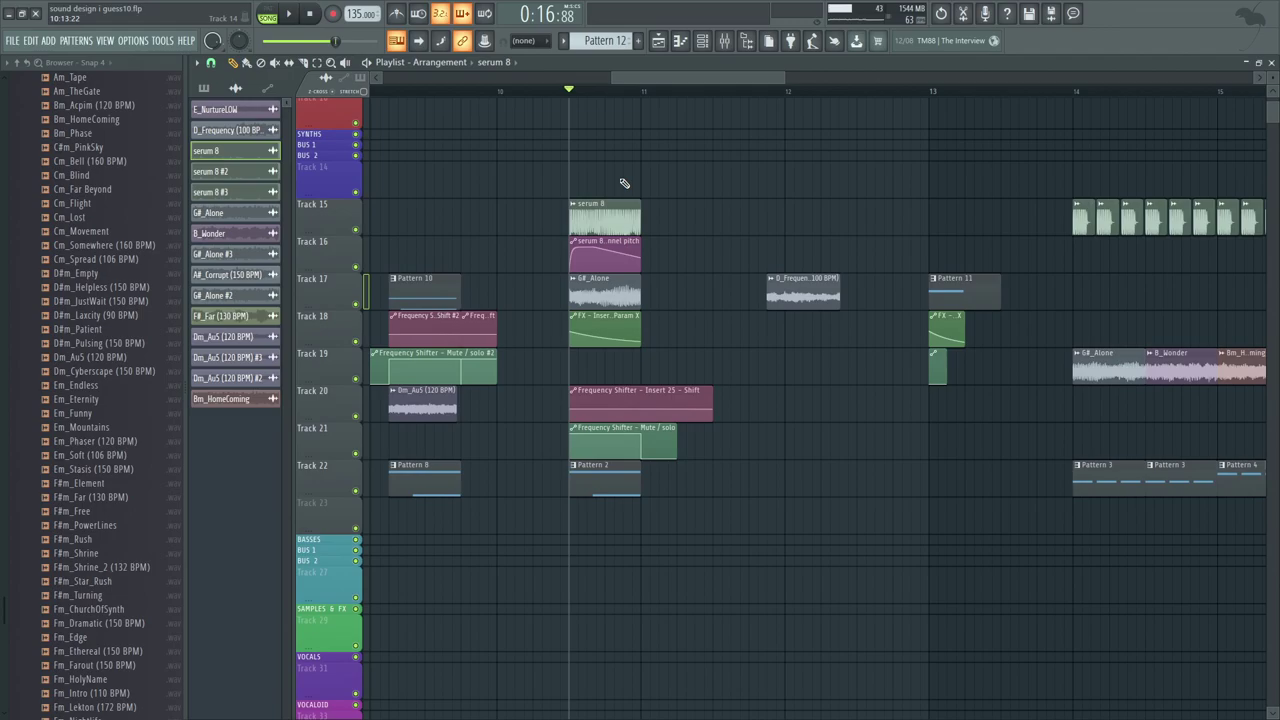
scroll(705, 183, "left", 8)
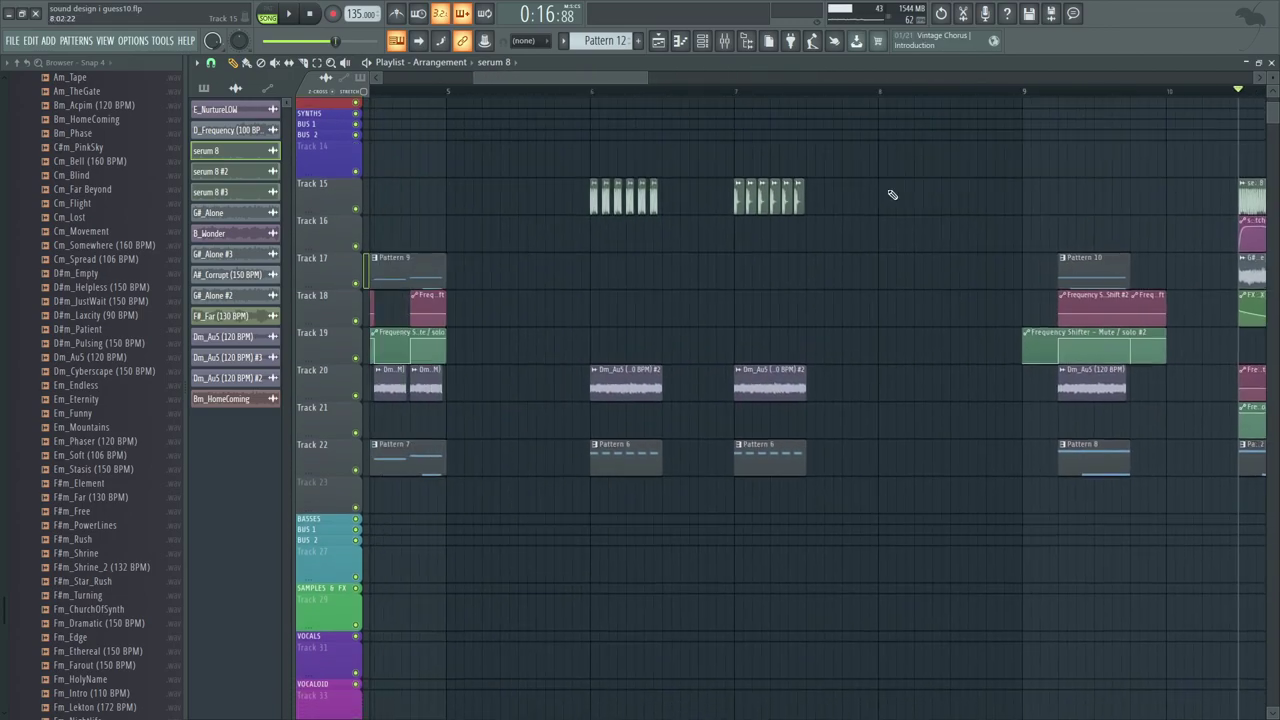
scroll(975, 240, "left", 2)
left_click_drag(729, 86, 511, 94)
scroll(563, 124, "right", 1)
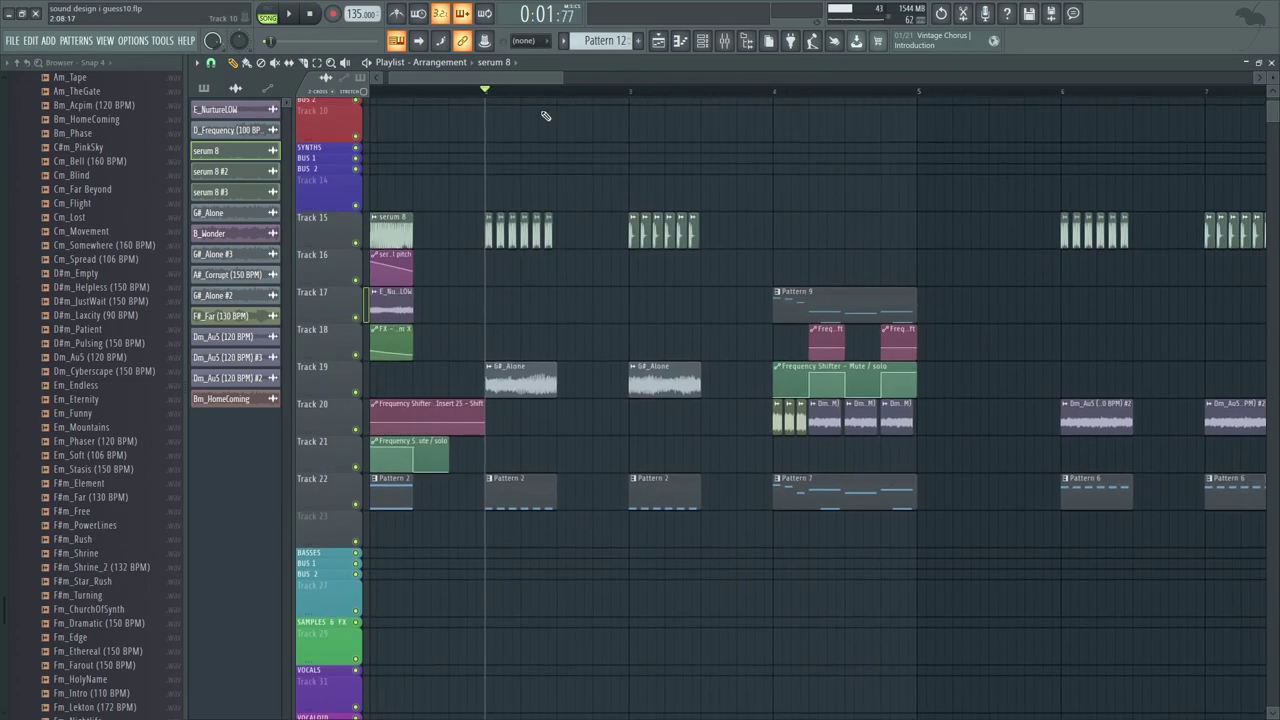
Step: Inspect the sample settings of the first chopped serum 8 clip at bar 2
scroll(430, 93, "up", 8)
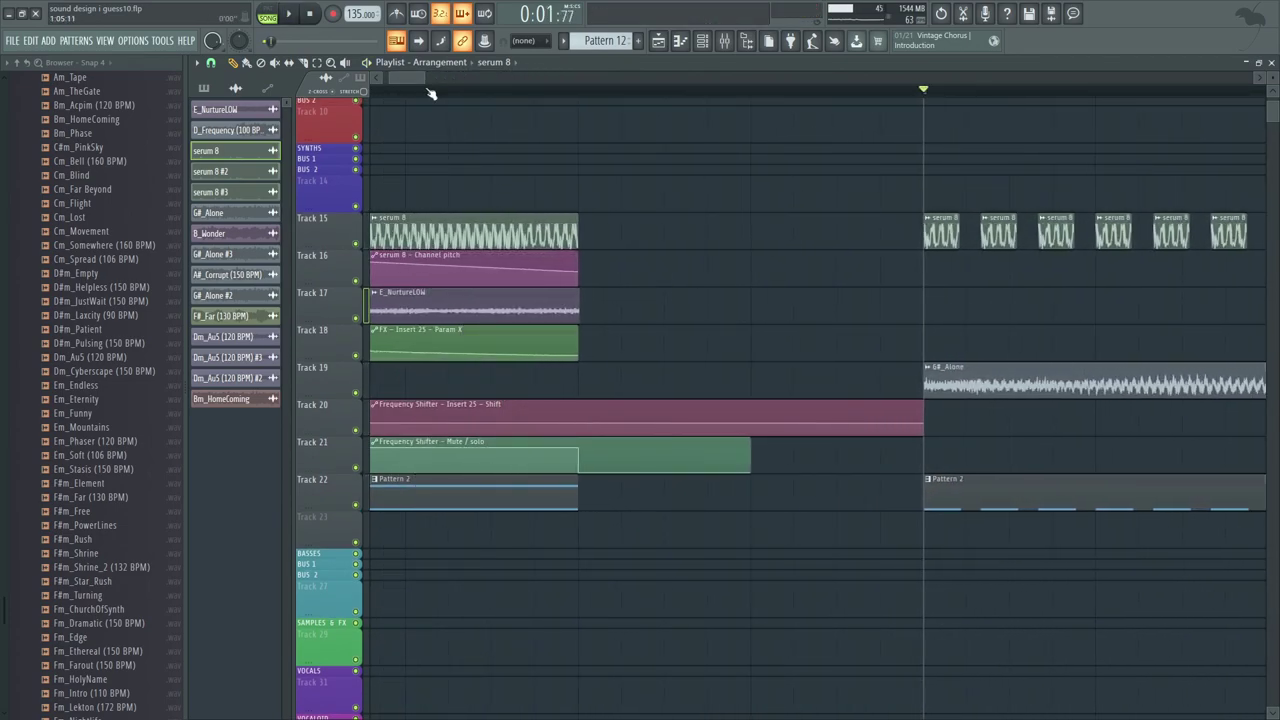
scroll(571, 320, "right", 3)
double_click(616, 196)
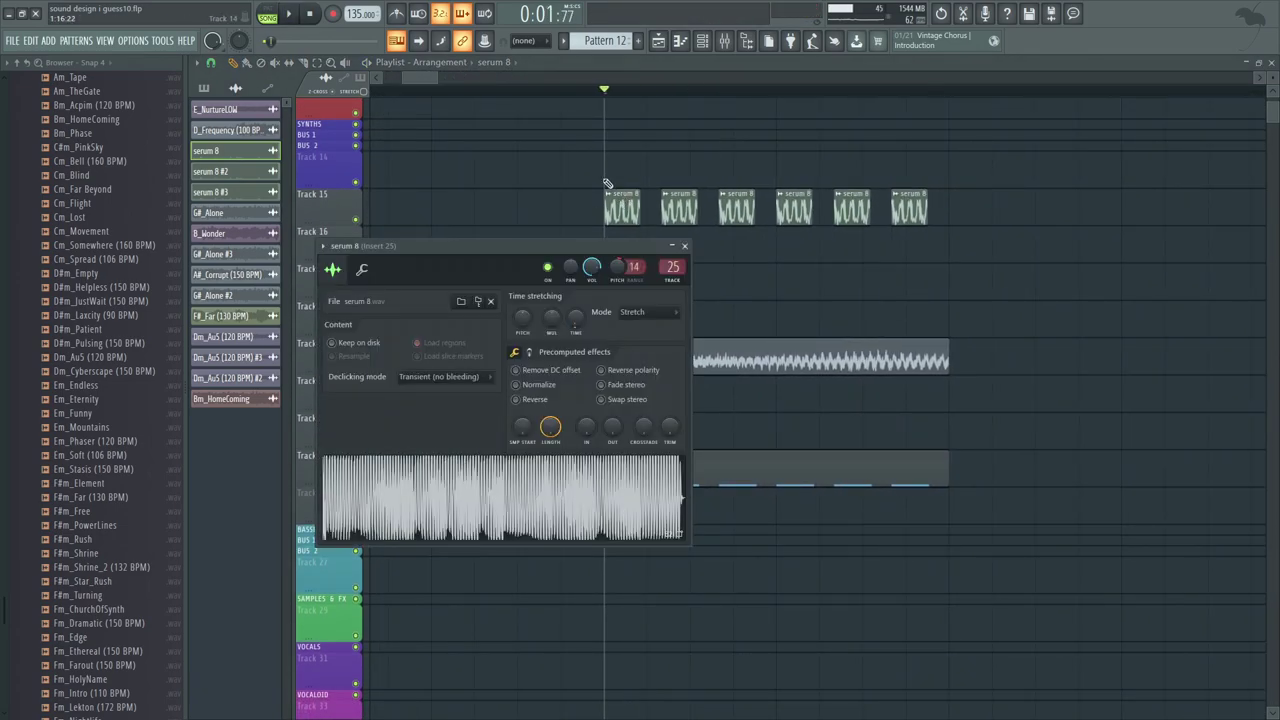
key("Escape")
Step: Audition the bar 2 clips with the effects of mixer Insert 25 bypassed, and re-enable the effects
left_click(724, 40)
key("space")
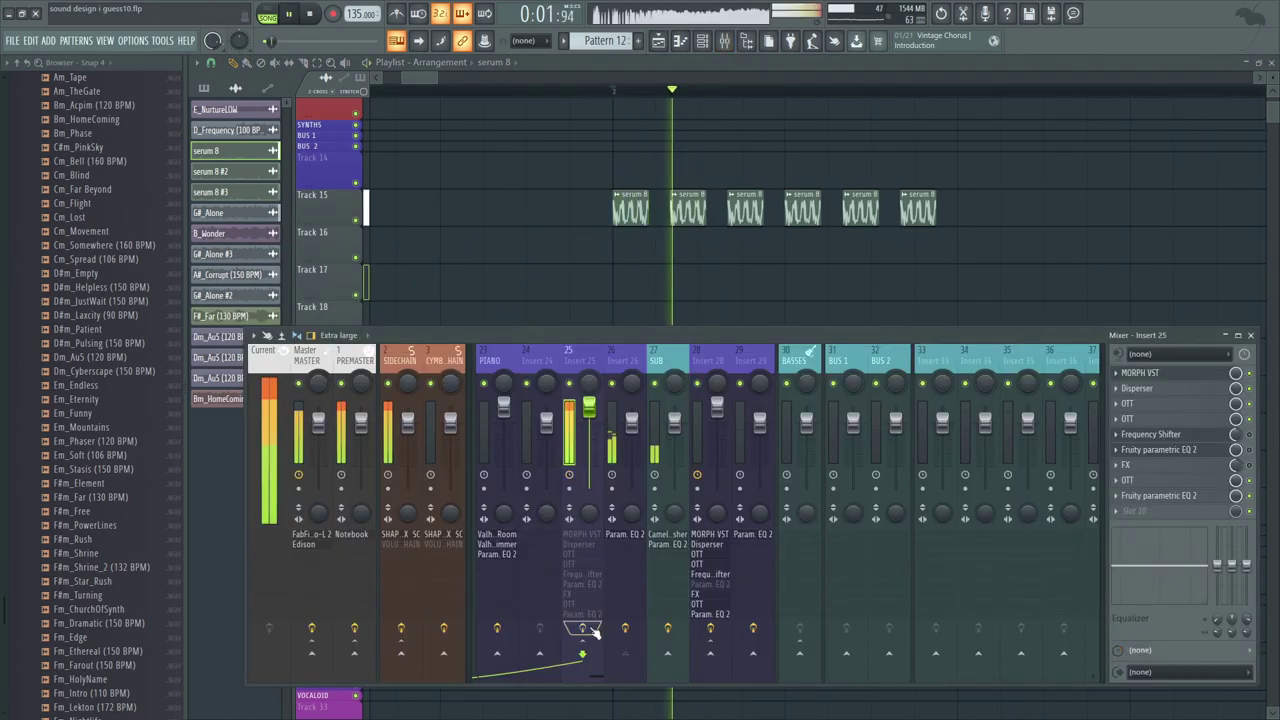
key("space")
left_click(592, 630)
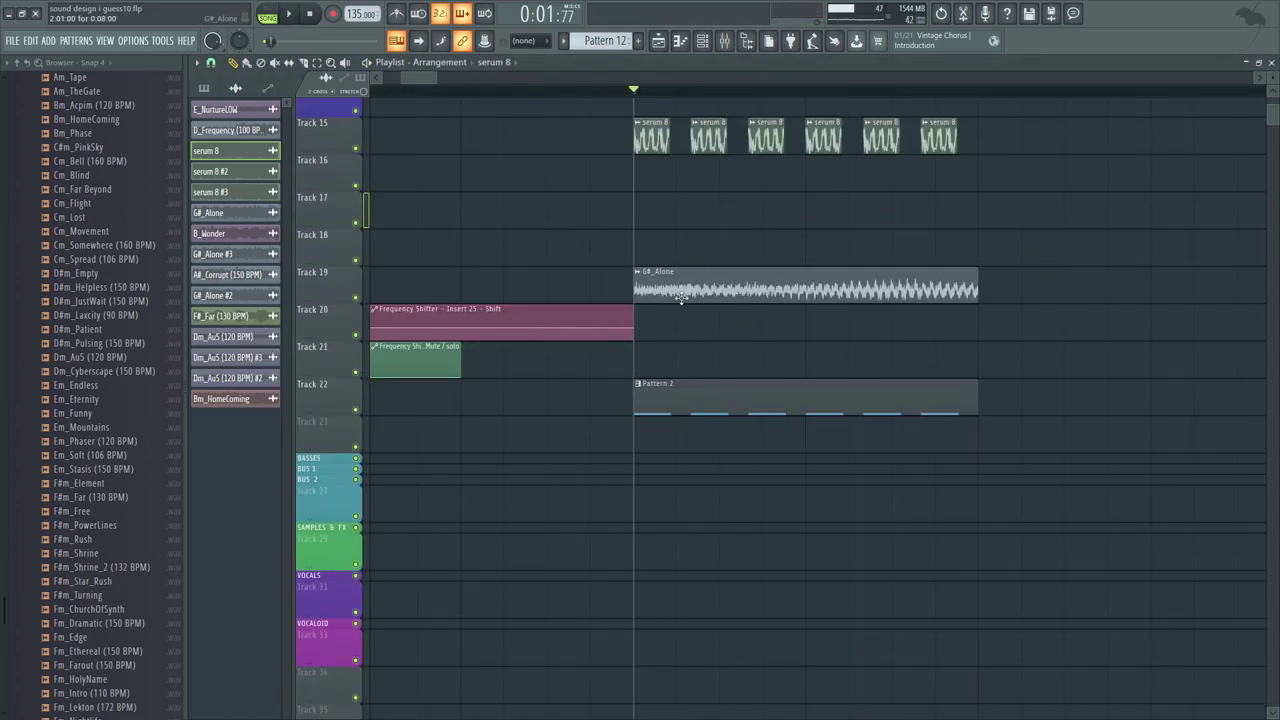
Step: Select the G#_Alone clip on Track 19 and replay bar 2 with the effect chain of Insert 25 enabled
left_click(683, 299)
key("space")
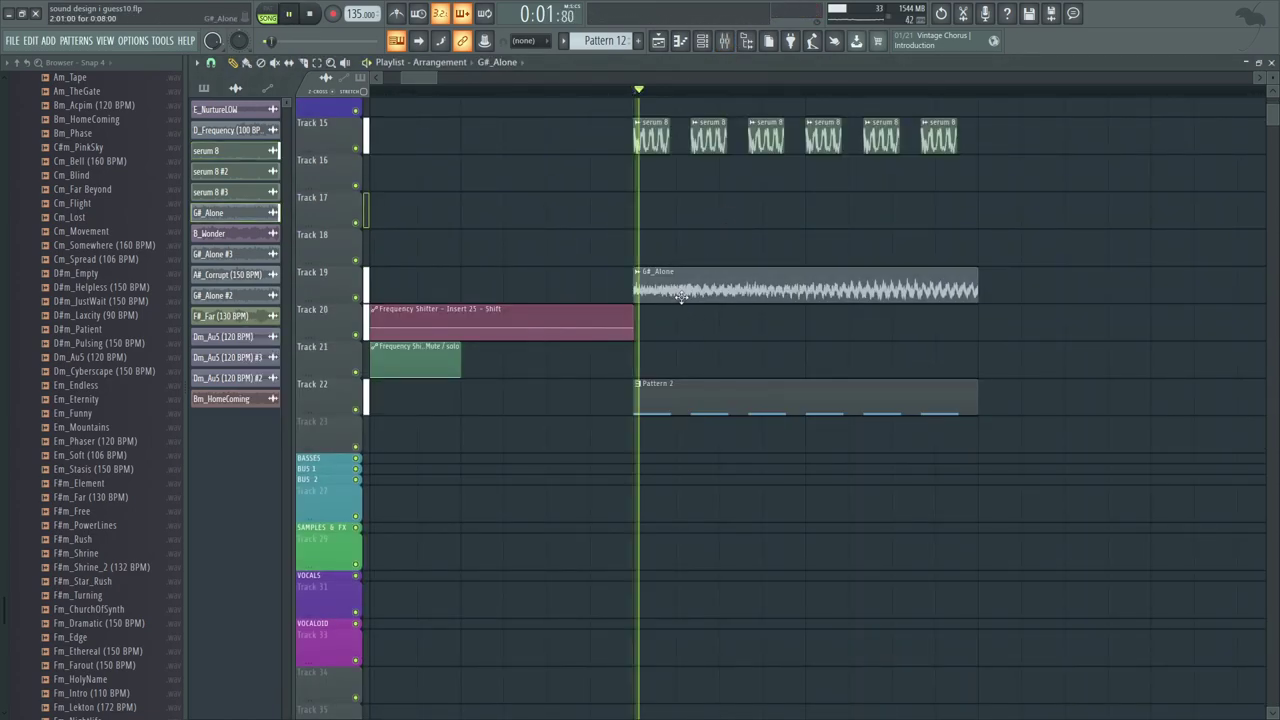
left_click(724, 40)
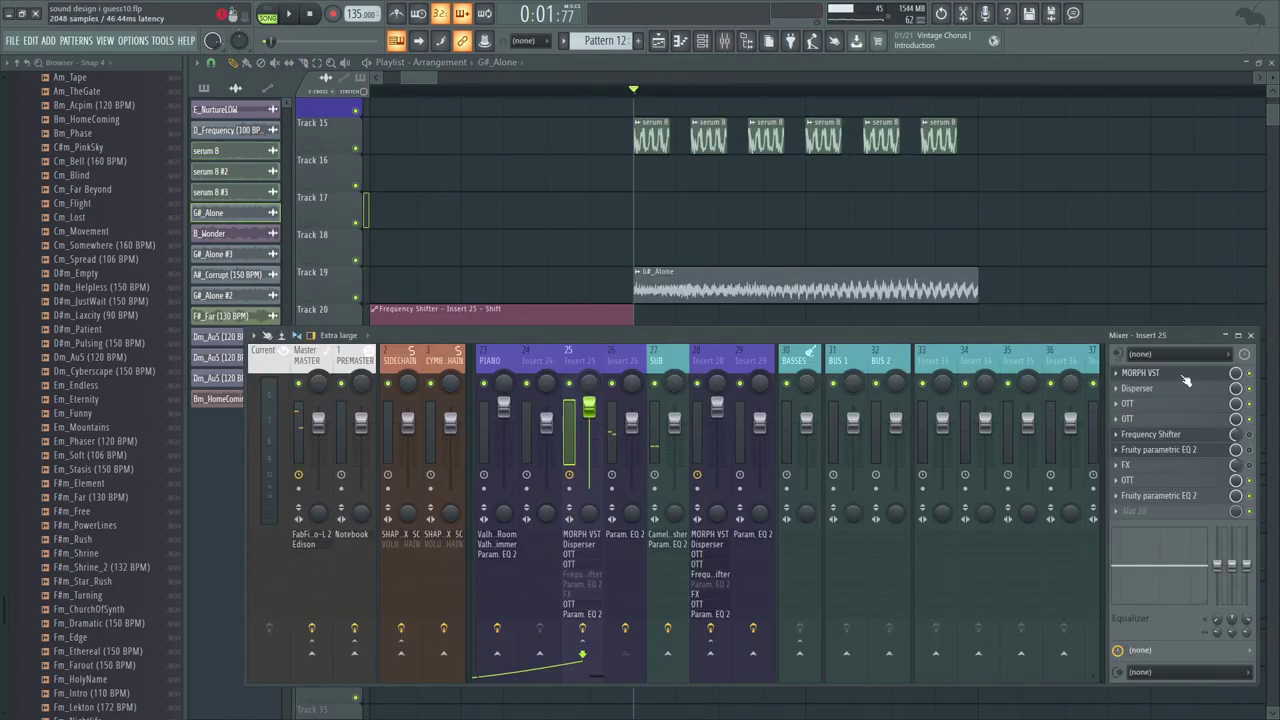
left_click(1184, 375)
key("space")
key("space")
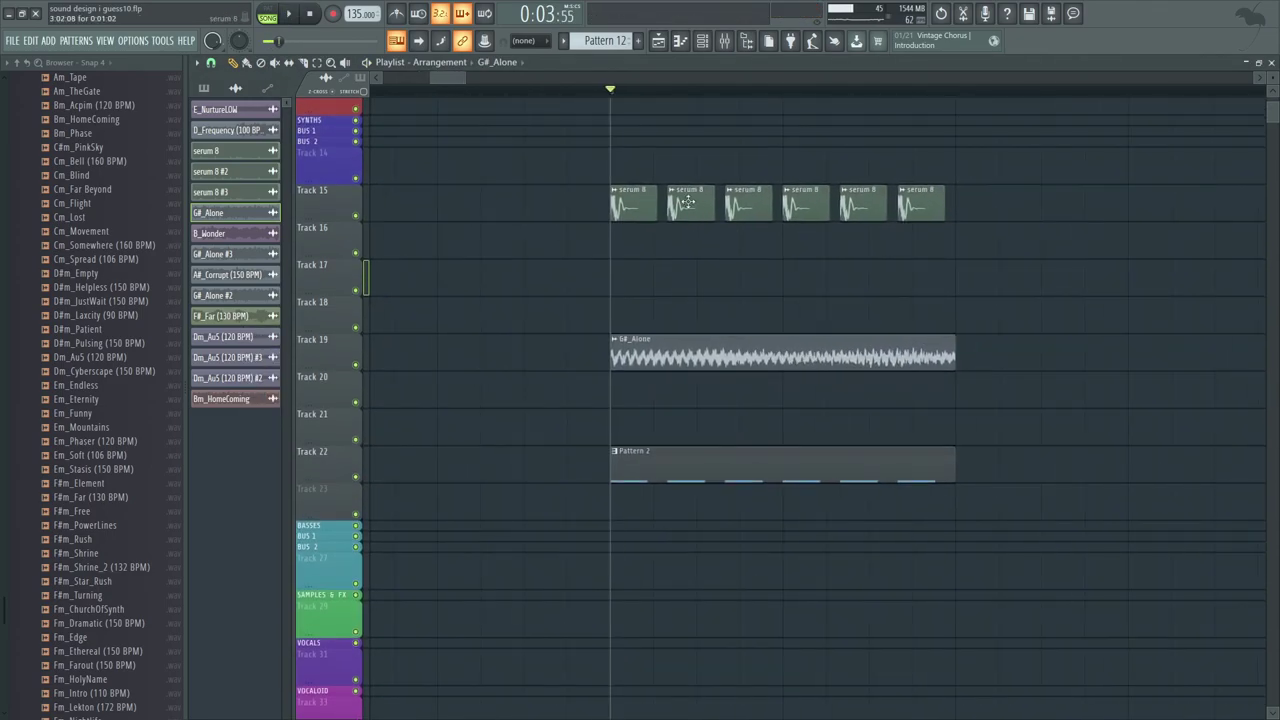
Step: Audition the bar 3 clips with and without the effects of mixer Insert 25
key("space")
key("space")
left_click(726, 42)
key("space")
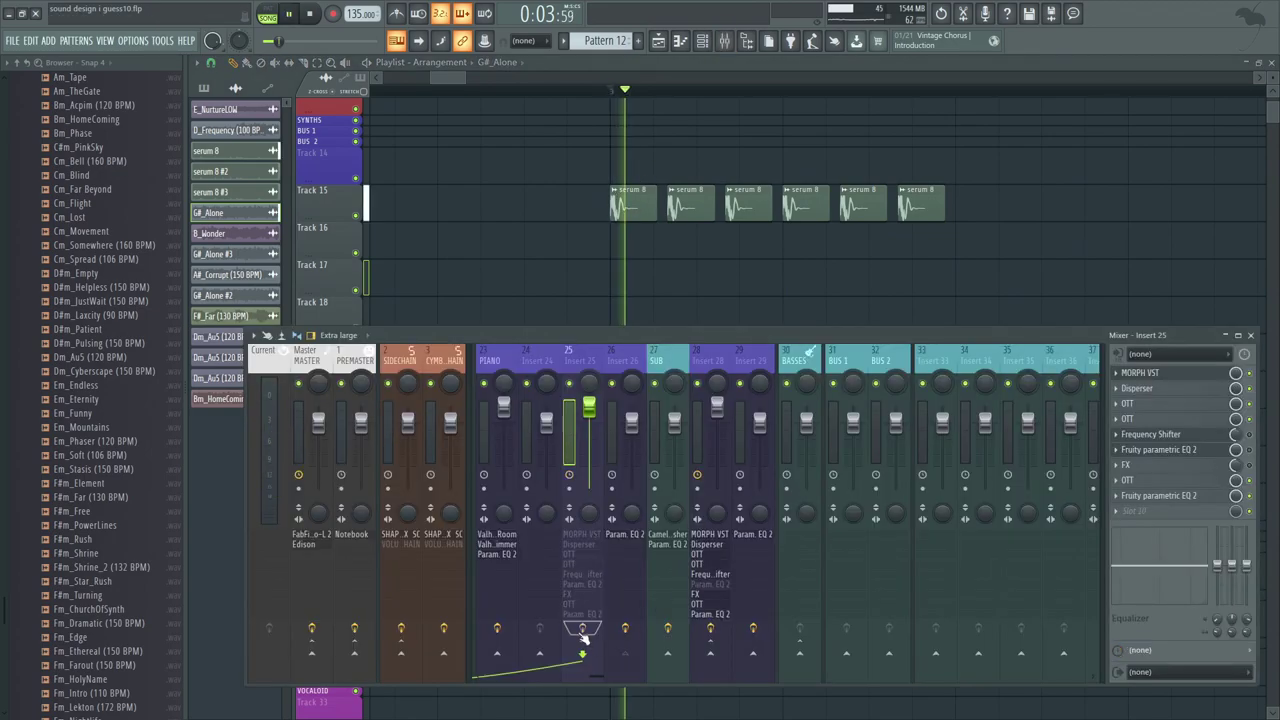
key("space")
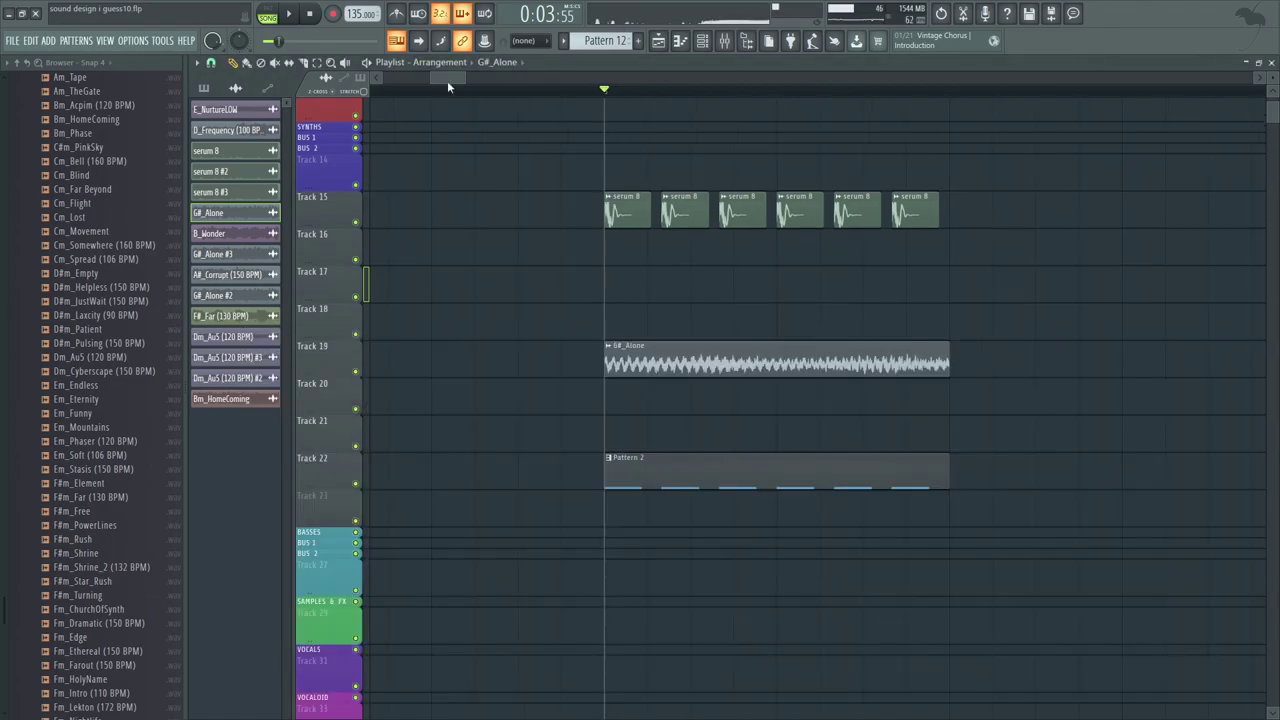
Step: Play the chopped serum 8 groups at bar 2 and bar 3 in turn to compare their sound
left_click_drag(462, 79, 494, 79)
left_click_drag(660, 249, 971, 269)
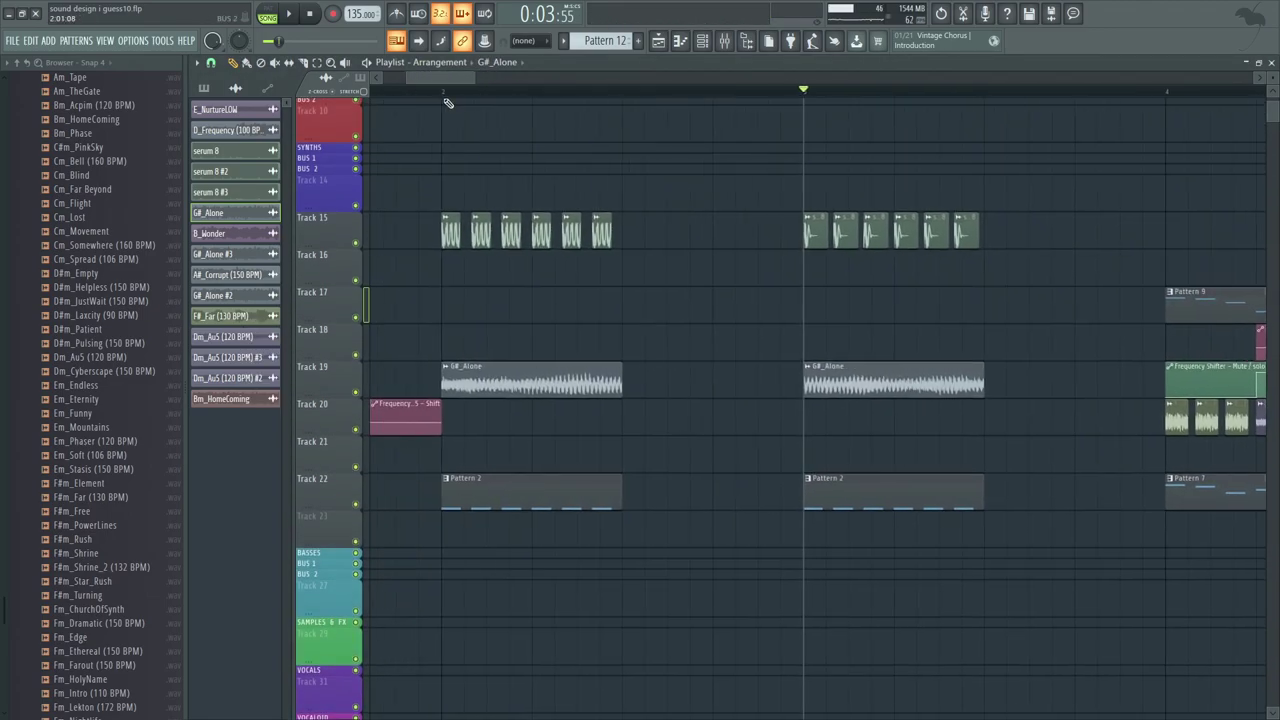
left_click(443, 98)
left_click_drag(565, 187, 675, 194)
key("space")
left_click(915, 98)
key("space")
left_click_drag(799, 204, 506, 137)
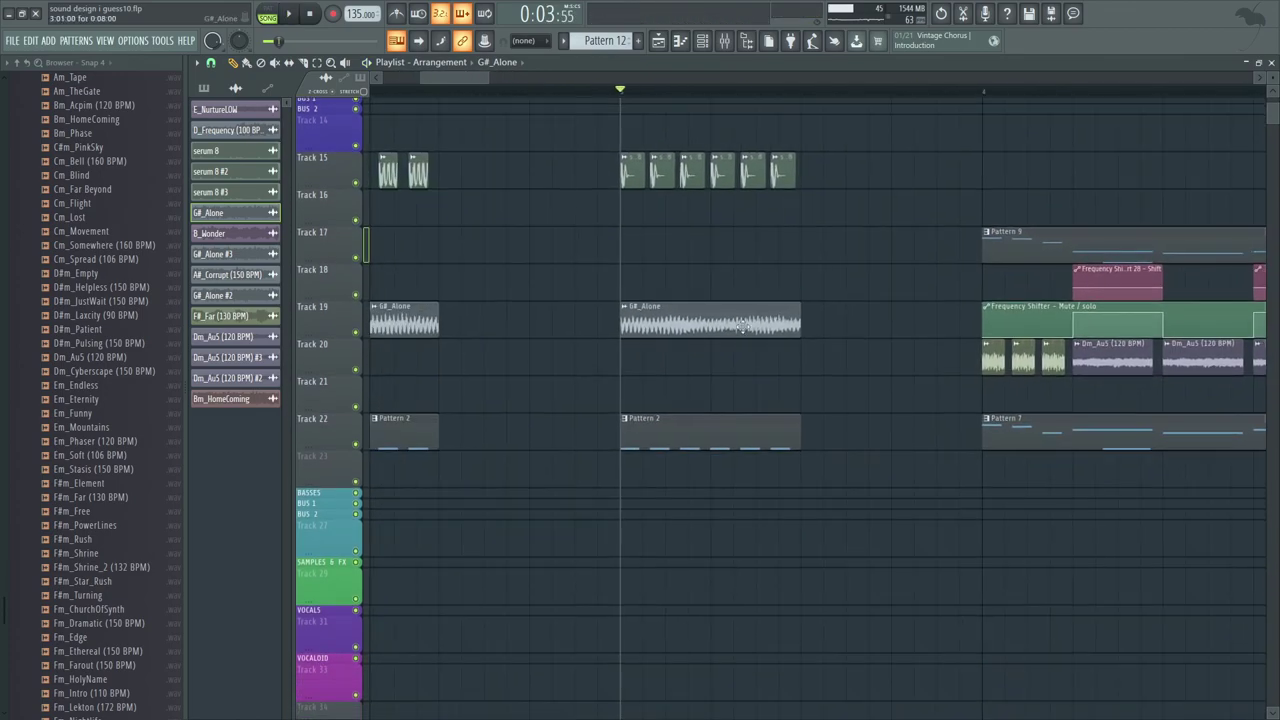
Step: Move the playhead to bar 4 and audition the section layered from Pattern 9, Pattern 7 and the Track 20 clips
double_click(428, 324)
left_click_drag(1023, 109, 800, 169)
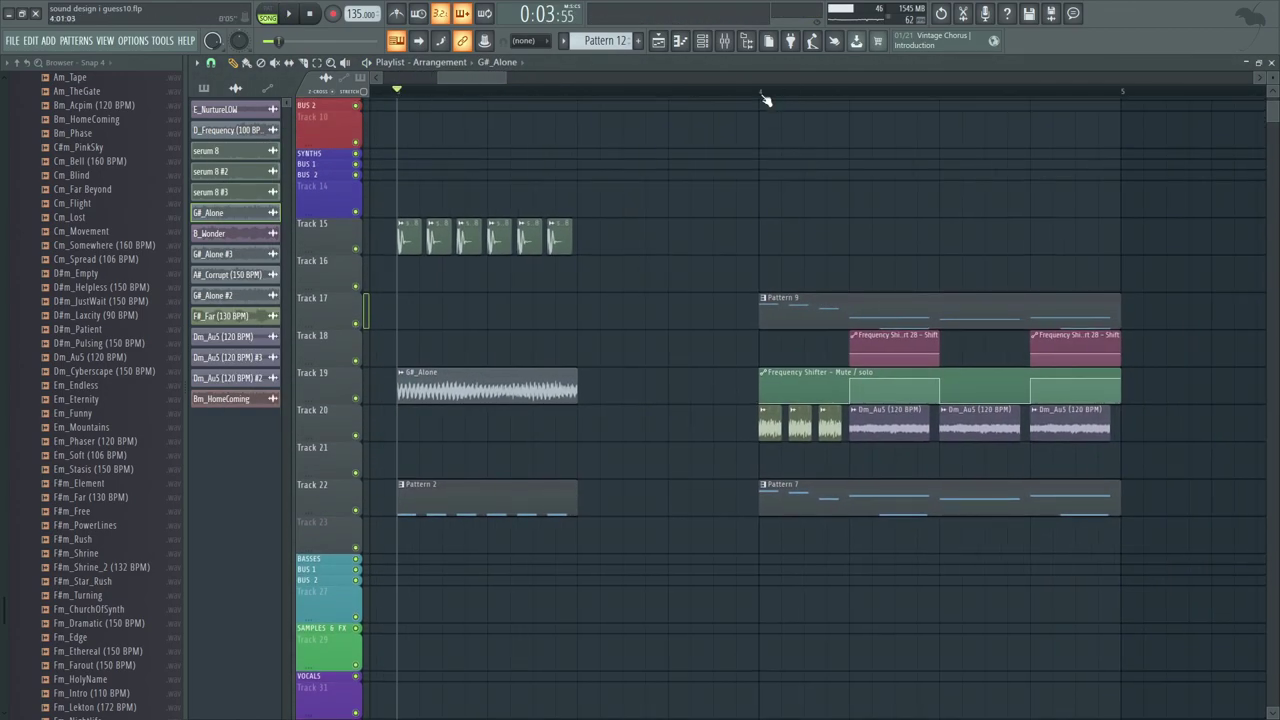
left_click(763, 95)
left_click_drag(987, 167, 825, 164)
key("space")
scroll(790, 222, "down", 1)
scroll(790, 222, "right", 2)
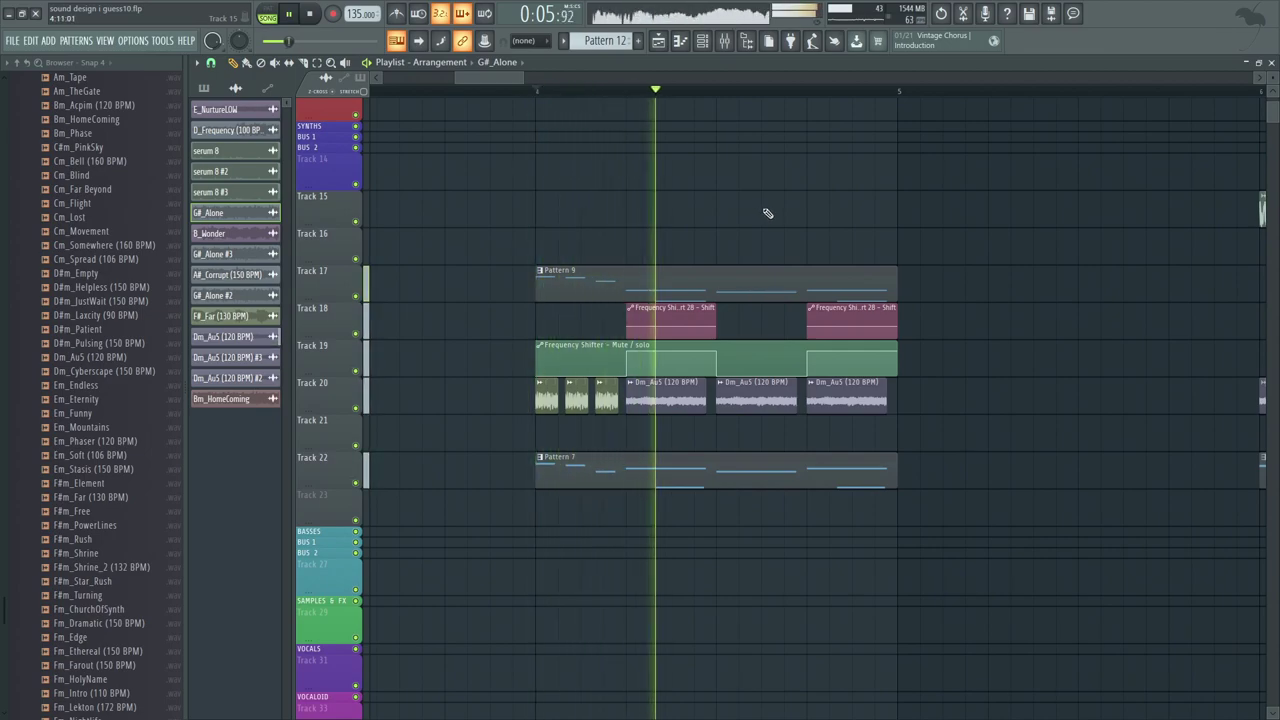
key("space")
Step: Inspect the sample settings of the F#_Far (130 BPM) clip at the start of Track 20
scroll(577, 177, "down", 2)
scroll(577, 177, "left", 1)
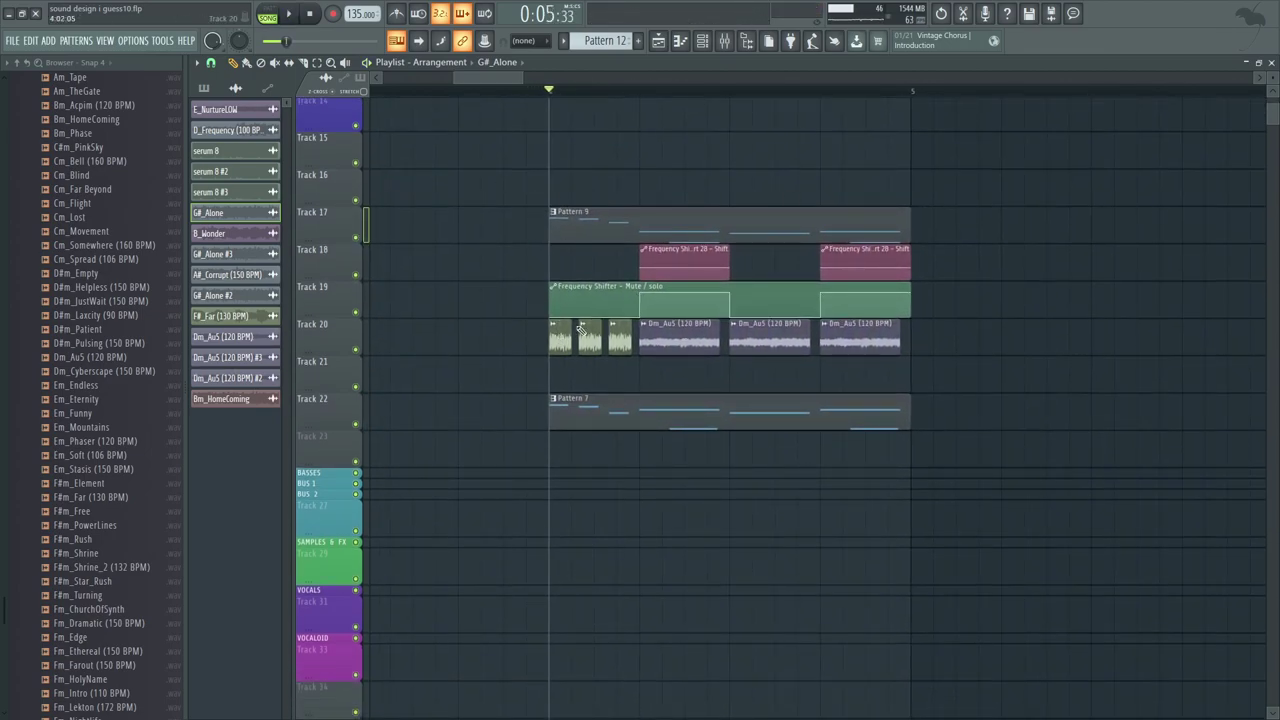
double_click(558, 340)
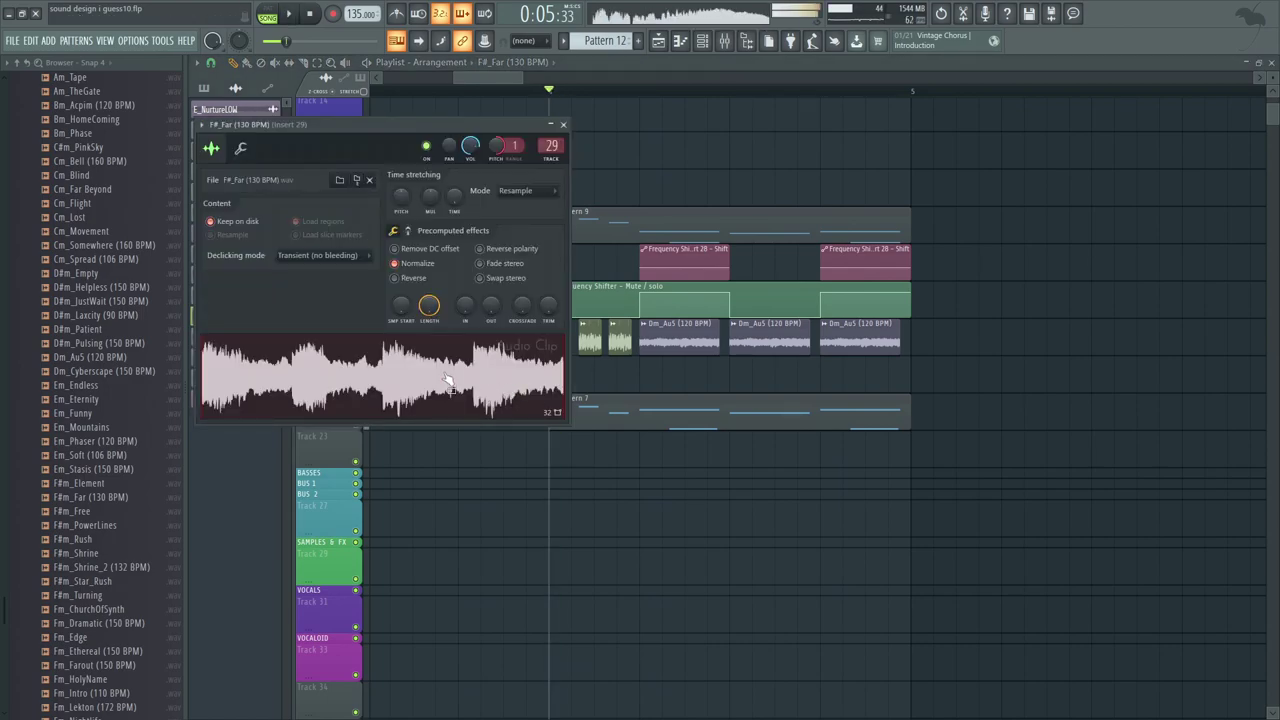
left_click(563, 124)
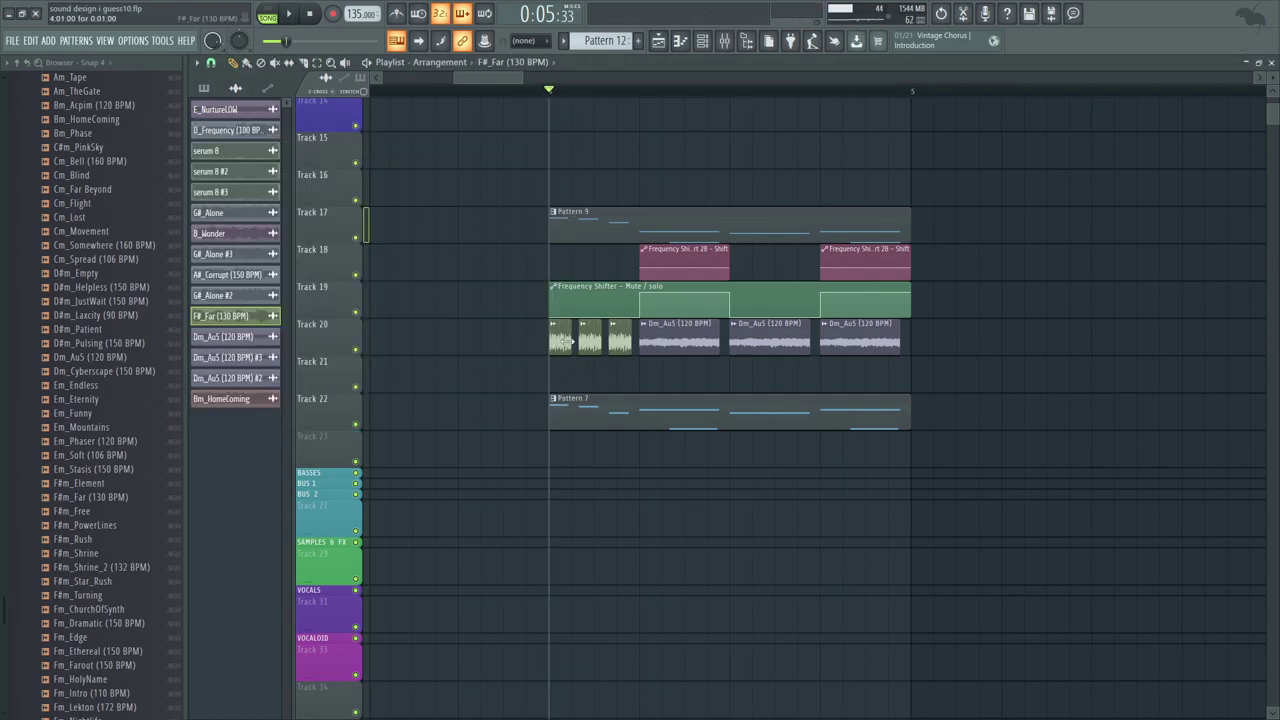
double_click(566, 341)
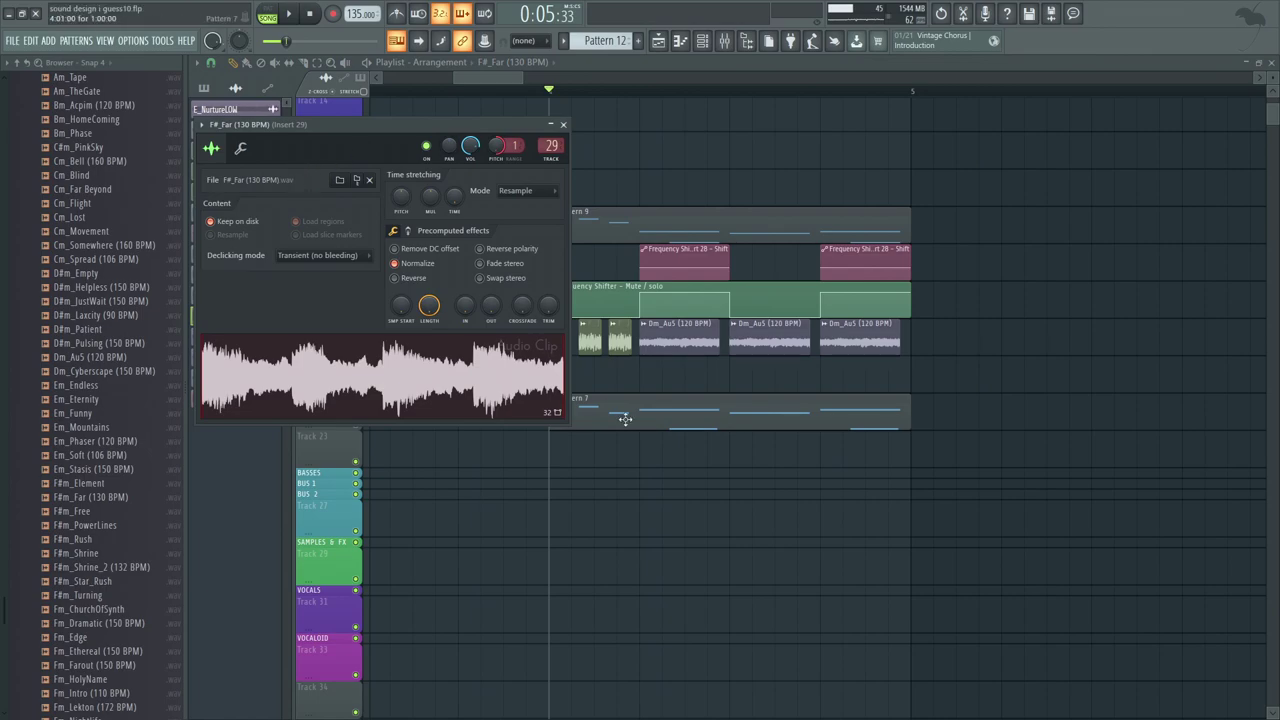
left_click_drag(618, 341, 621, 367)
Step: Inspect the sample settings of the first Dm_Au5 (120 BPM) clip on Track 20
double_click(680, 355)
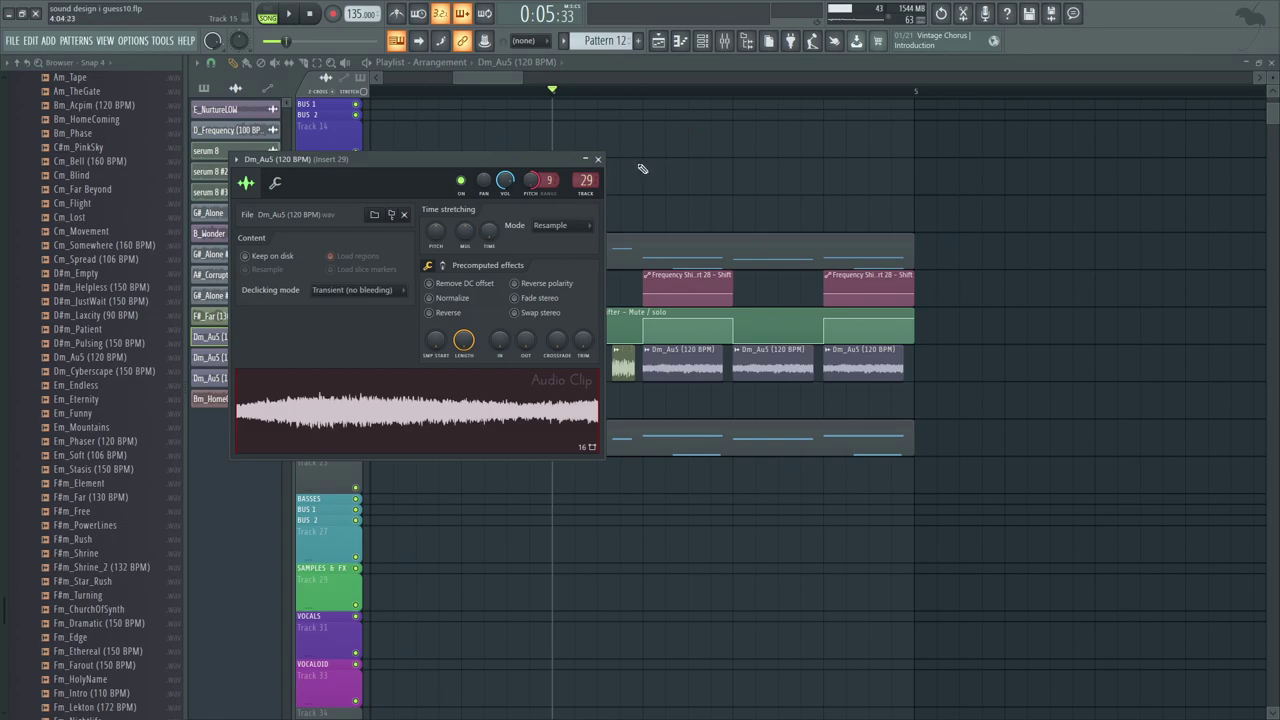
left_click(598, 159)
left_click_drag(720, 160, 713, 150)
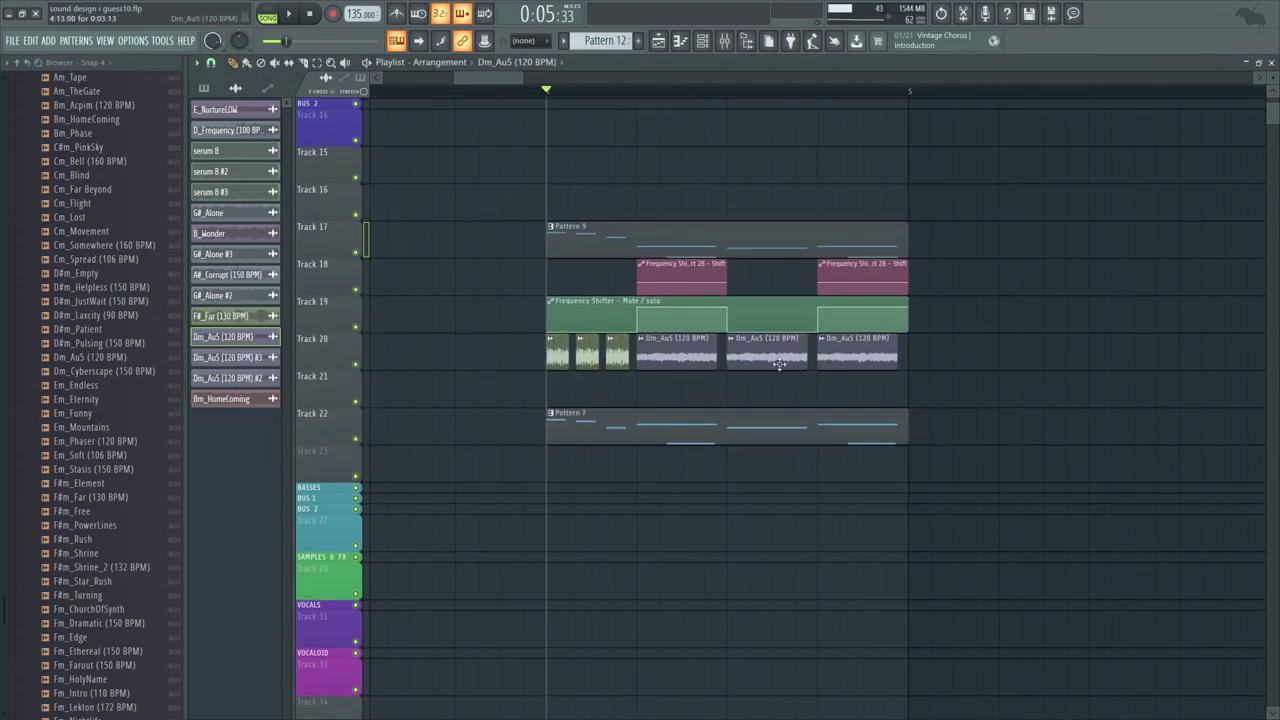
left_click_drag(658, 213, 640, 222)
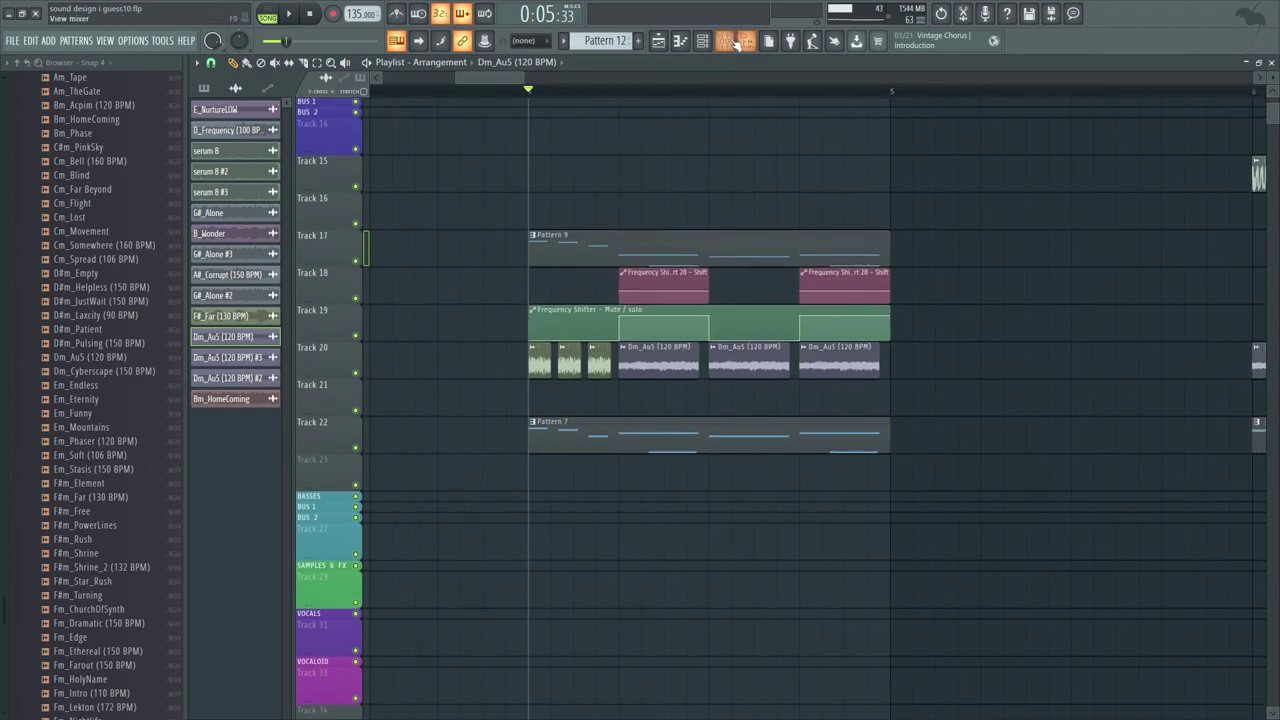
Step: Play the bar 4 section and view Pattern 9 in the piano roll
left_click(735, 42)
key("space")
left_click(630, 265)
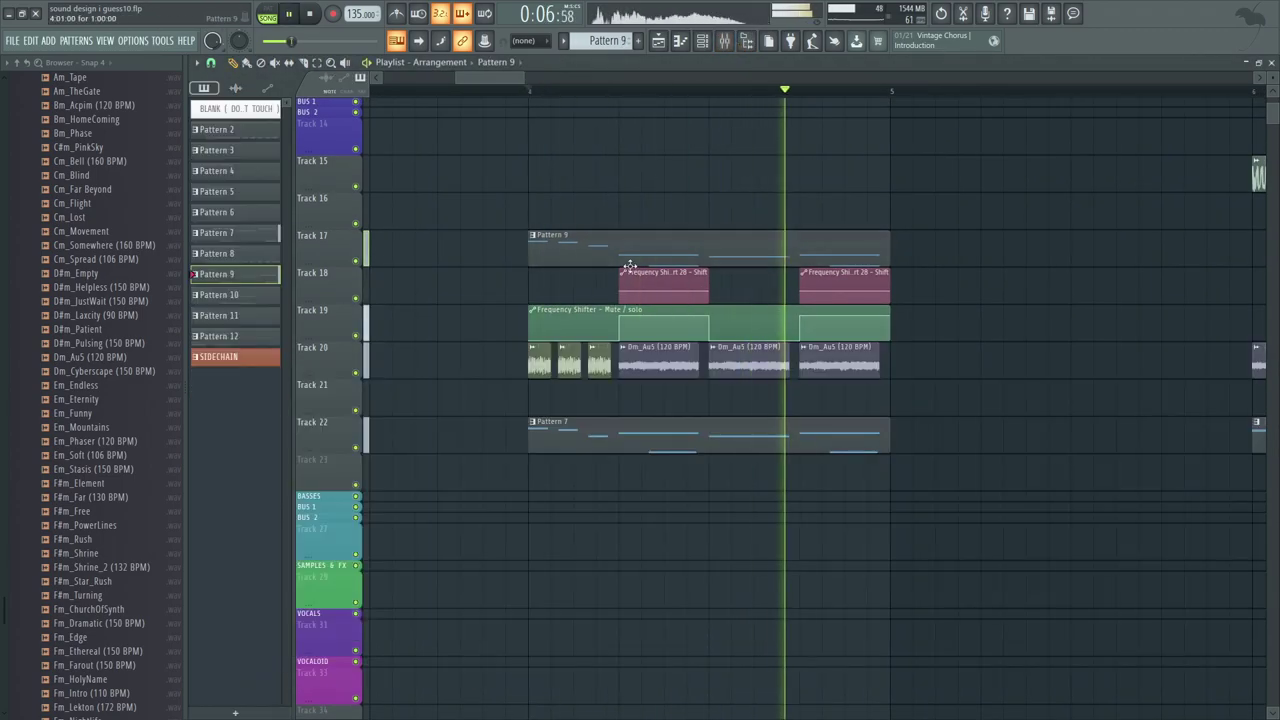
double_click(630, 265)
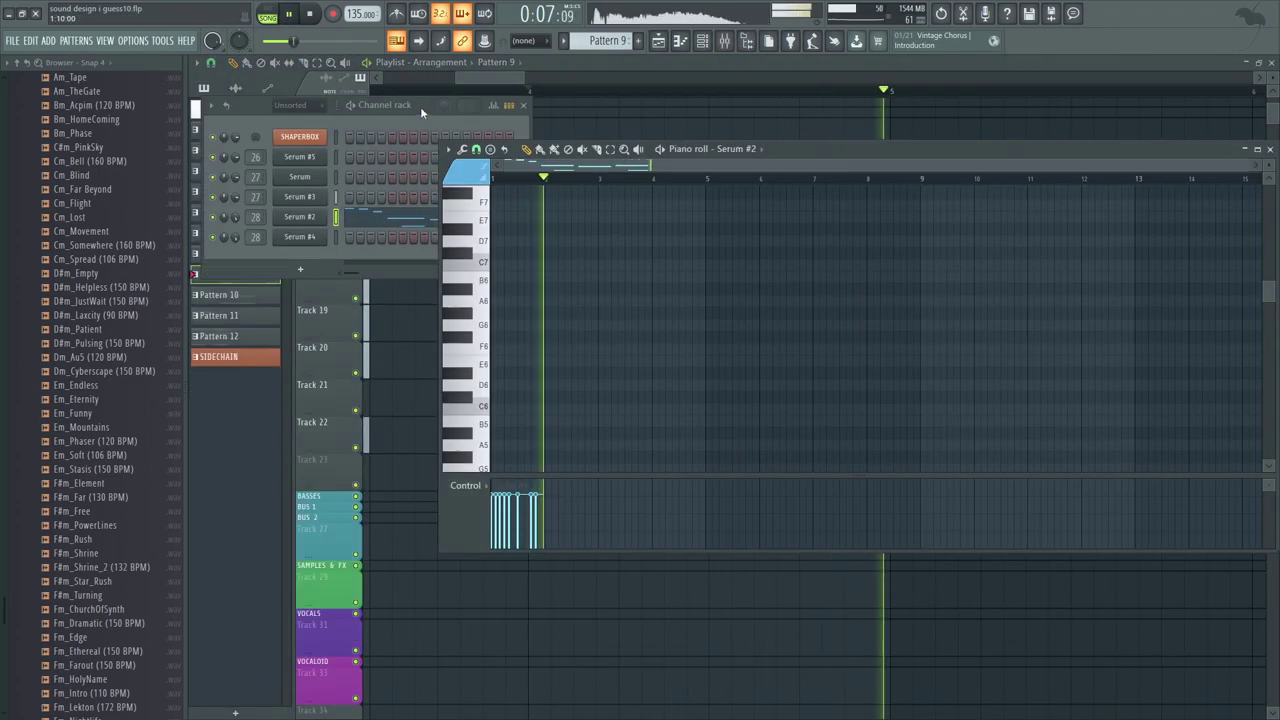
key("space")
Step: Examine the oscillator, effects and global settings of the Serum #2 au5 bass2 preset
left_click(301, 217)
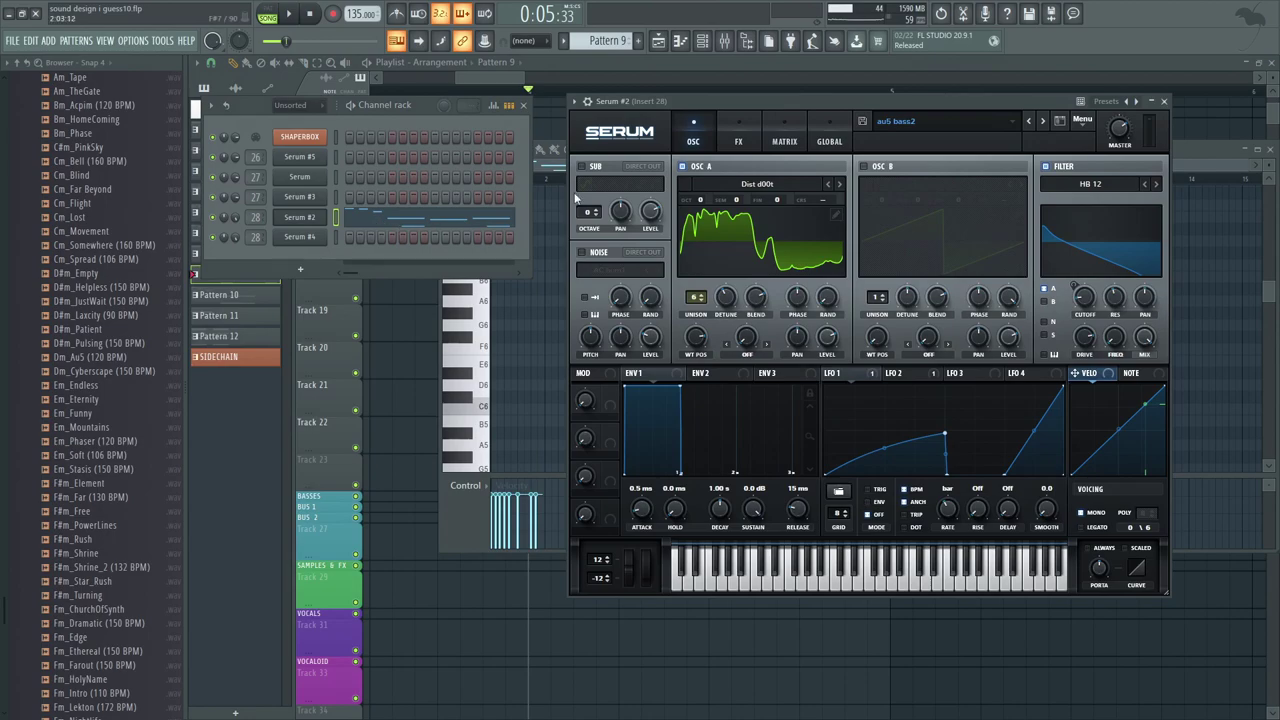
left_click_drag(800, 103, 778, 112)
left_click(716, 148)
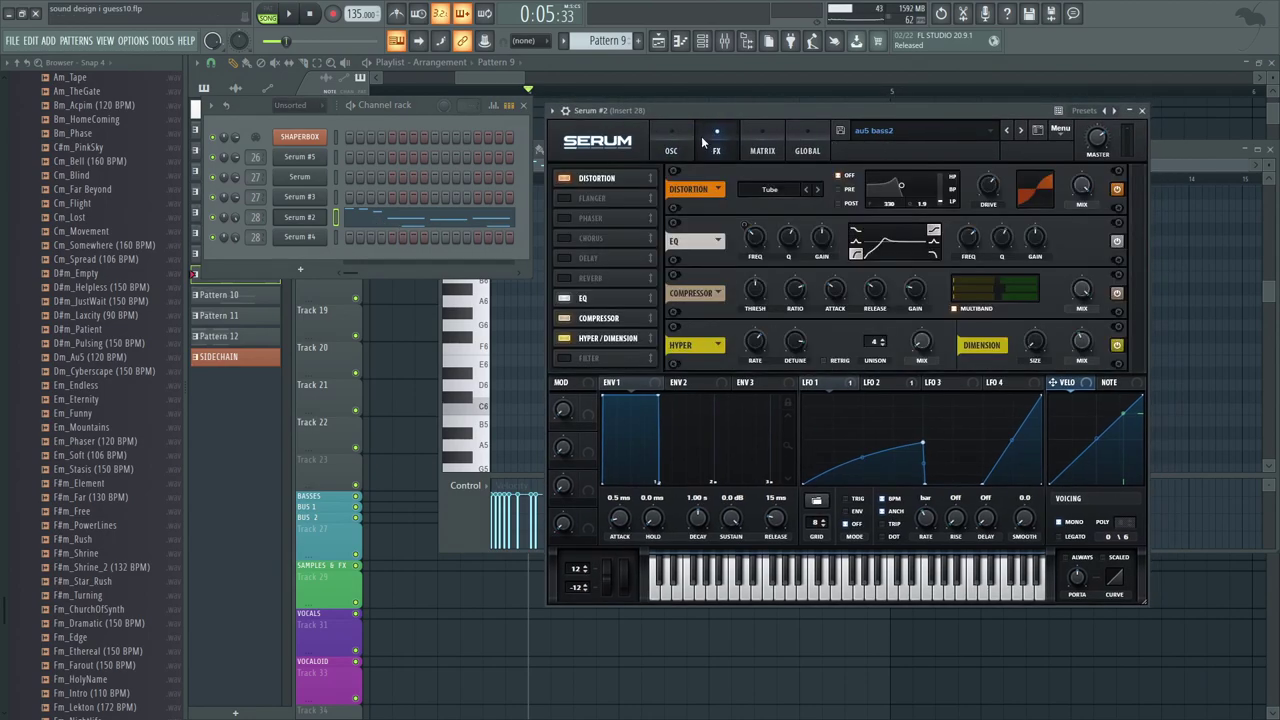
left_click(805, 148)
left_click(716, 148)
left_click(672, 145)
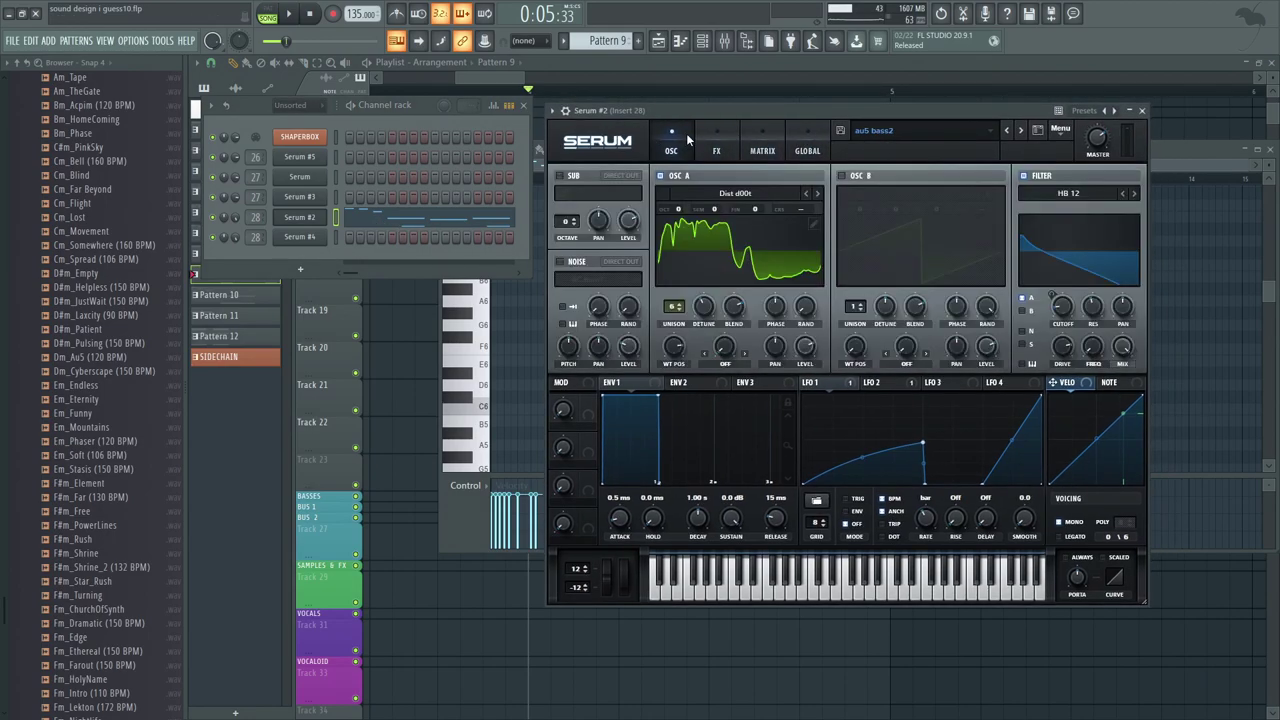
left_click_drag(725, 115, 717, 118)
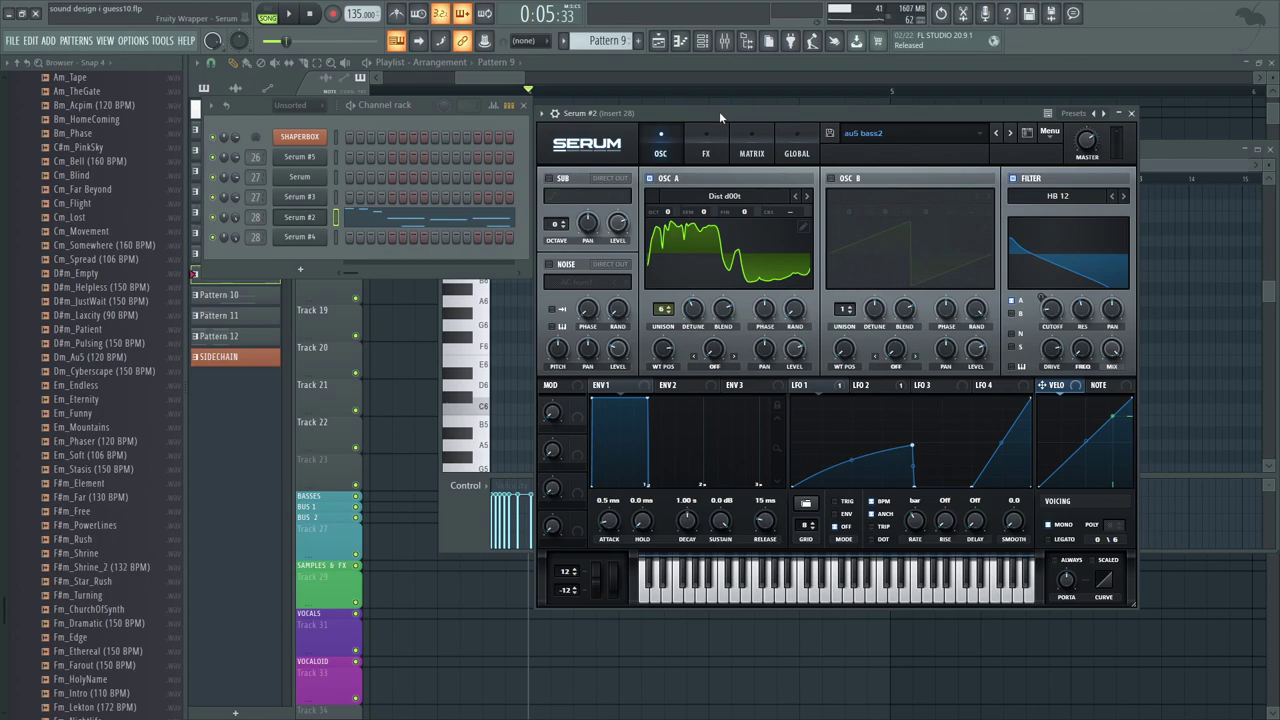
left_click(761, 63)
Step: Replay the bar 4 section and check its F#_Far and Dm_Au5 (120 BPM) clips on Track 20
left_click_drag(560, 233, 881, 229)
key("space")
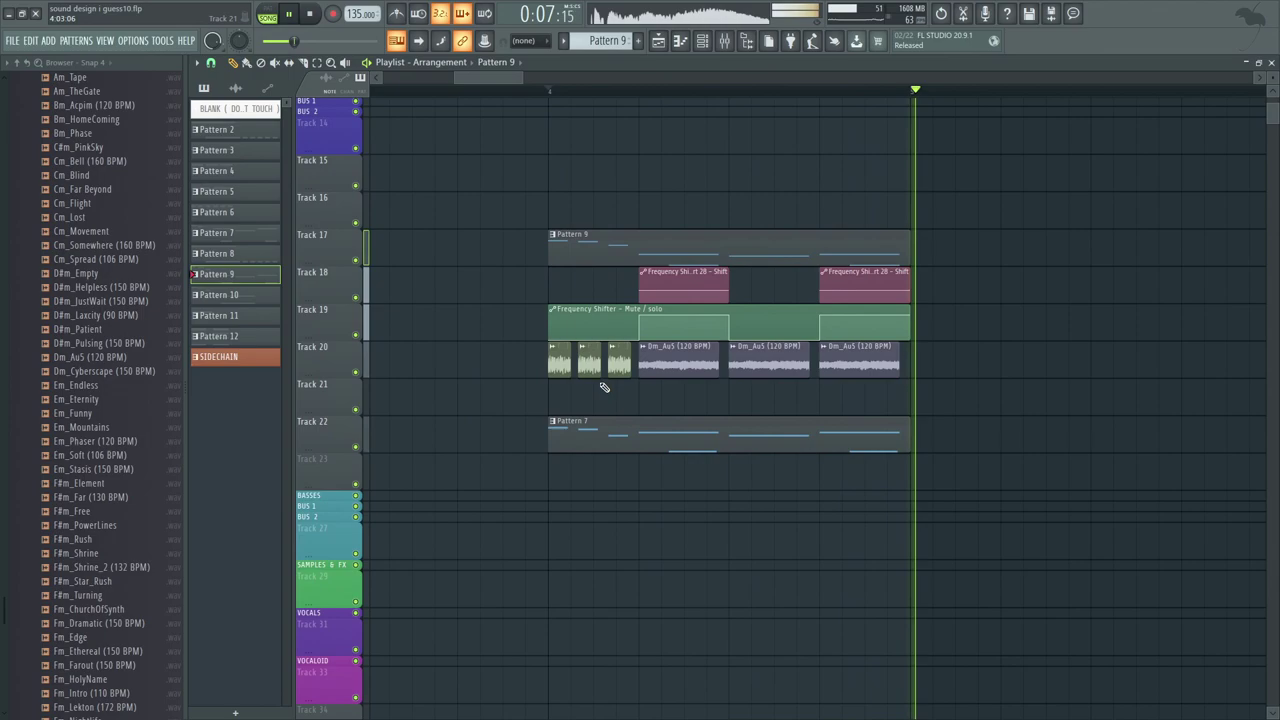
key("space")
double_click(562, 360)
double_click(662, 359)
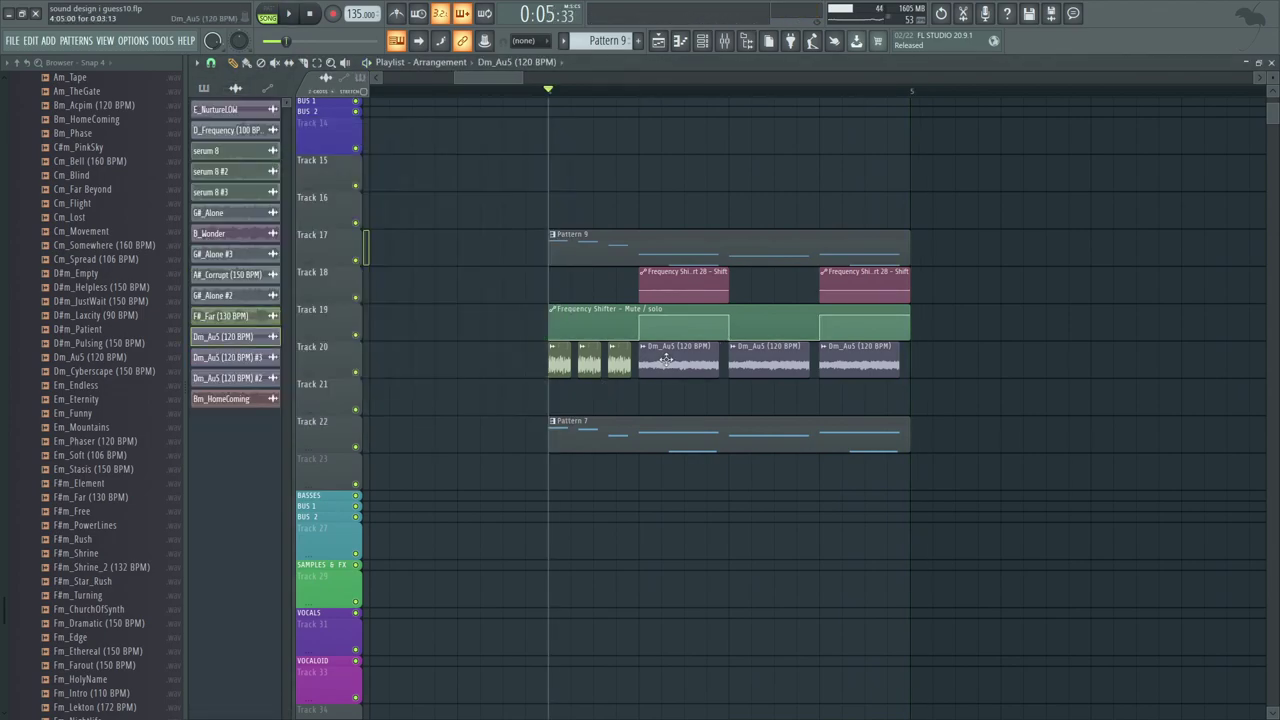
left_click_drag(687, 380, 624, 386)
key("space")
key("space")
Step: Audition the chopped serum 8 groups at bar 6 and bar 7 in turn
left_click_drag(931, 294, 343, 331)
left_click(620, 92)
left_click_drag(753, 271, 630, 258)
key("space")
left_click(857, 91)
key("space")
Step: Compare the chopped serum 8 groups at bar 2 and bar 6 by playing each one
left_click_drag(573, 79, 451, 79)
left_click(613, 92)
key("space")
key("space")
scroll(771, 344, "right", 10)
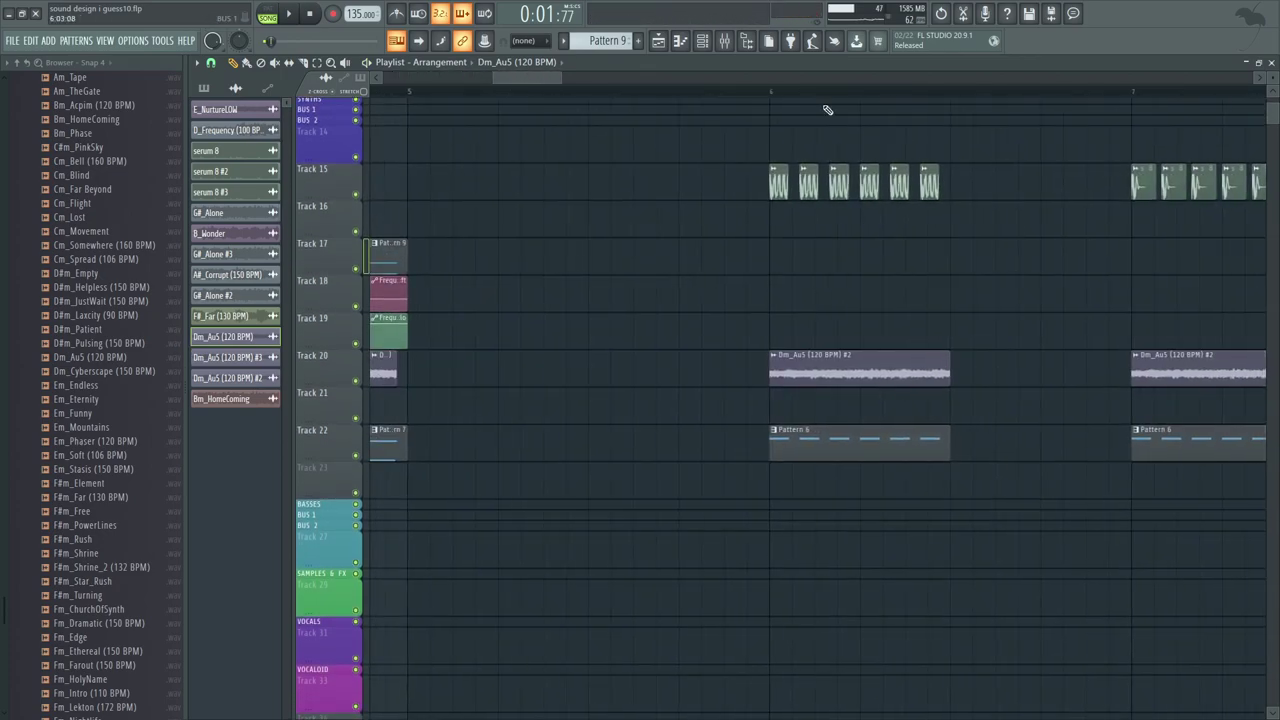
left_click(771, 93)
key("space")
key("space")
Step: Place the playhead at the start of the Pattern 10 clip in bar 9 and audition that section
scroll(857, 128, "right", 10)
left_click(569, 91)
left_click_drag(572, 93, 657, 91)
scroll(711, 209, "right", 2)
key("space")
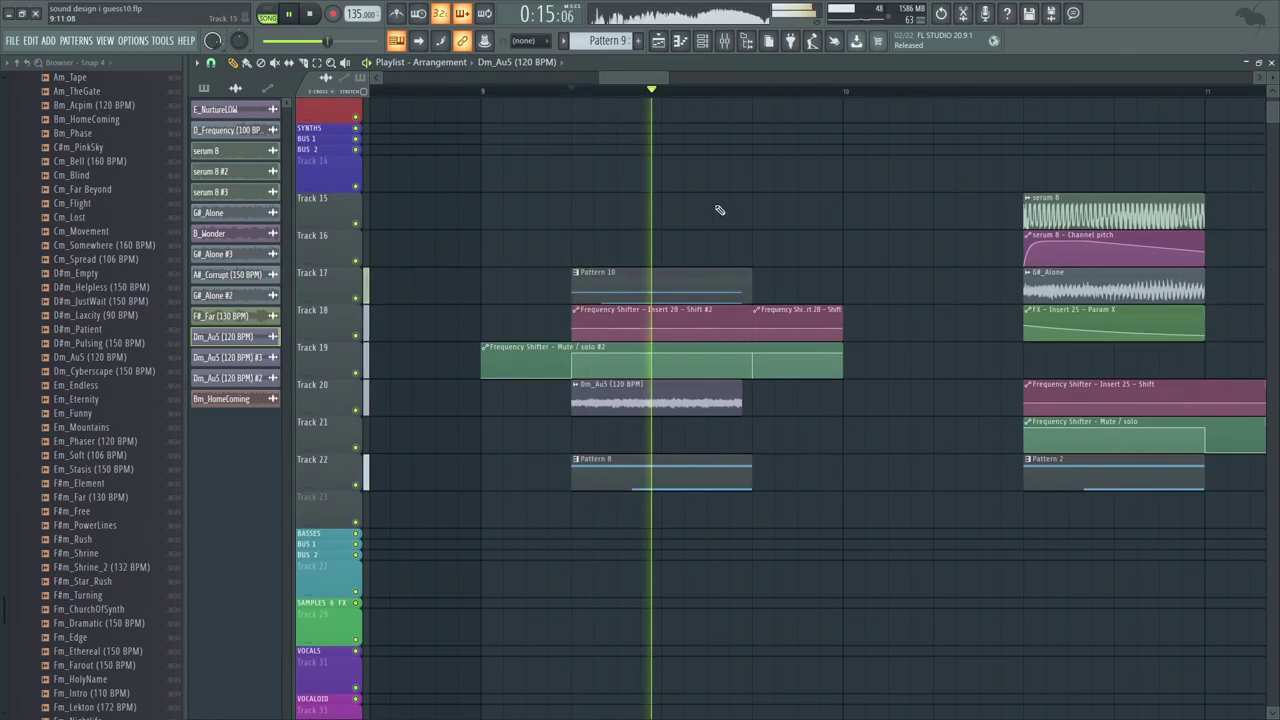
key("space")
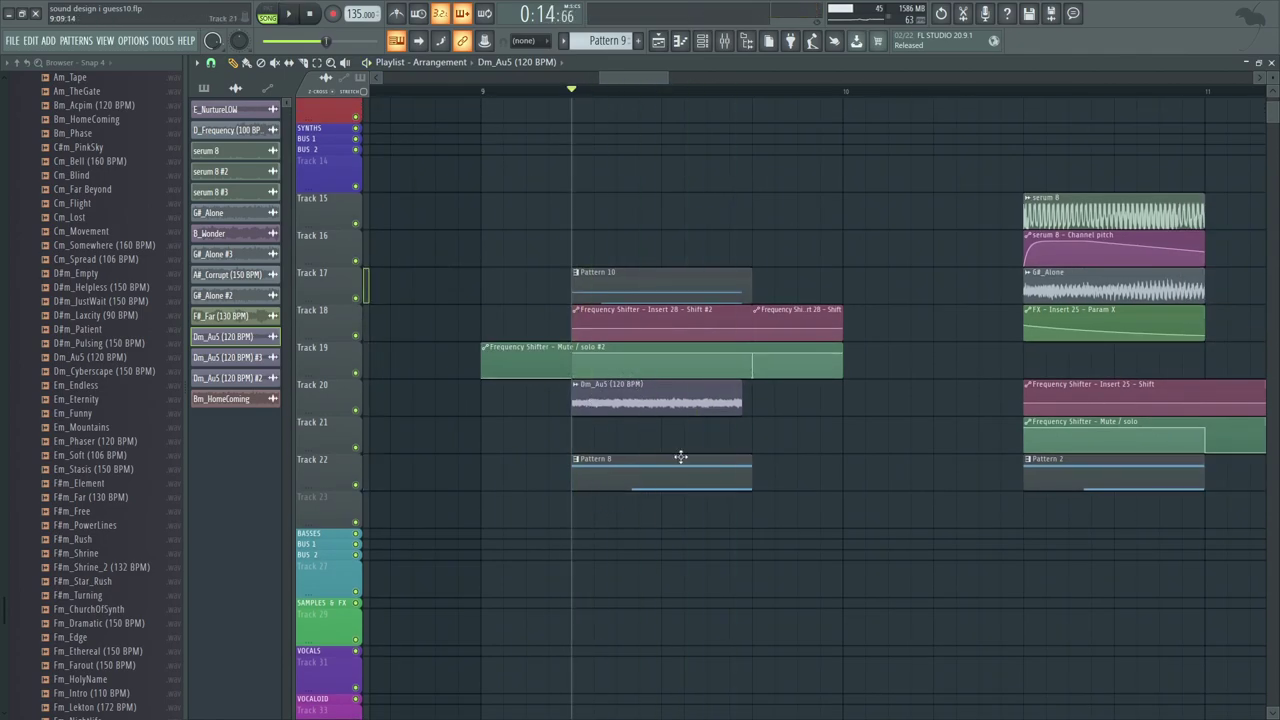
Step: Examine Pattern 10 in the Serum #4 piano roll together with the mixer routing of Inserts 28 and 29
double_click(657, 292)
key("F9")
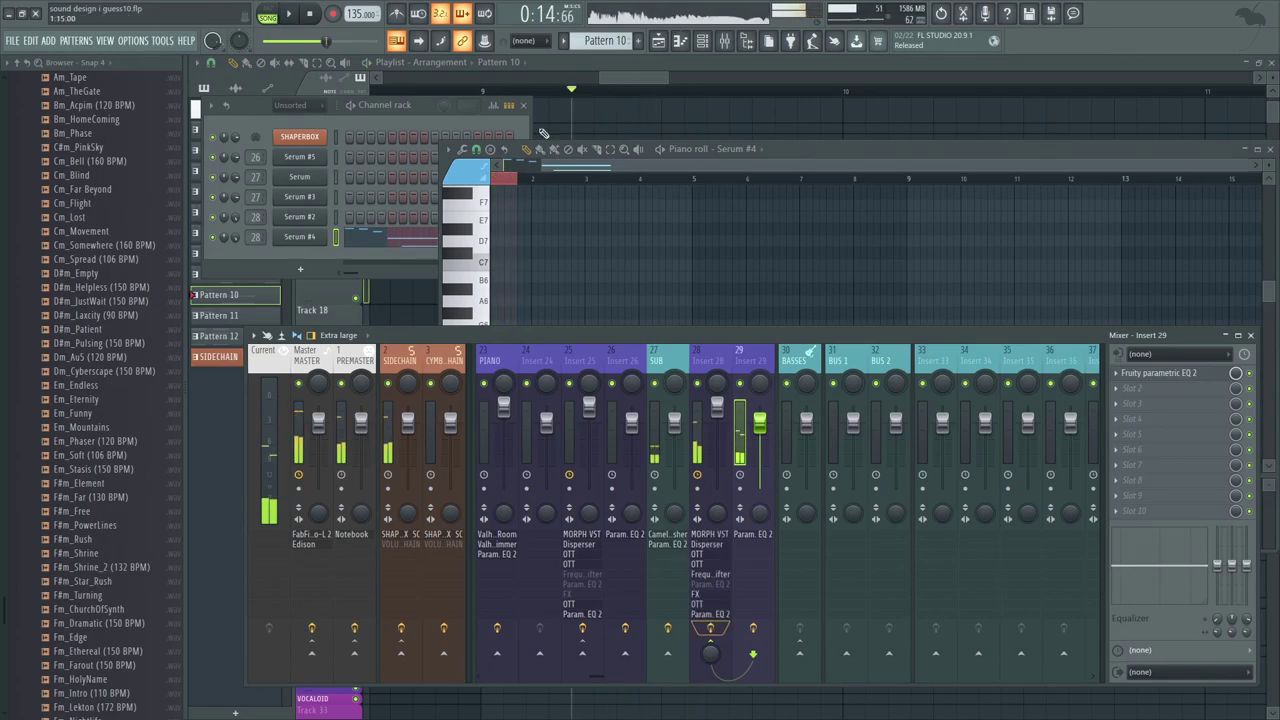
key("F12")
left_click_drag(513, 348, 538, 311)
left_click(651, 366)
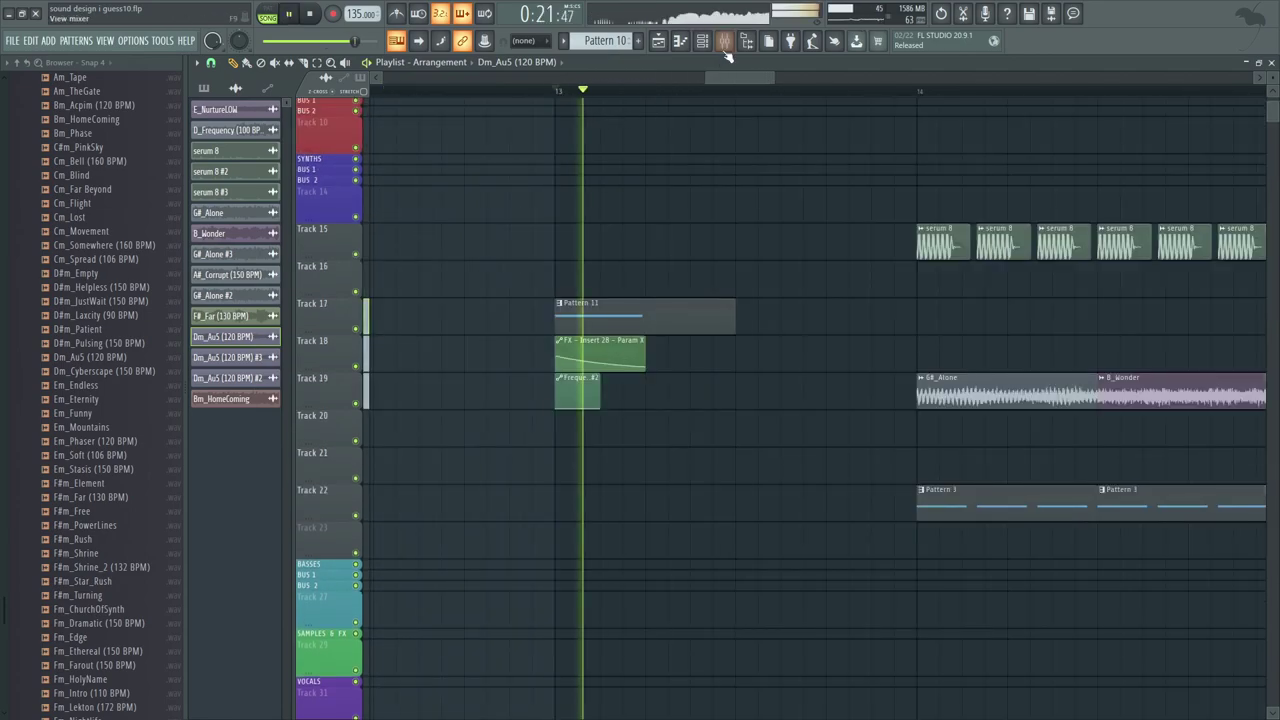
Step: Stop playback of the bar 13 section and view the last Fruity parametric EQ 2 on Insert 28
key("F9")
key("space")
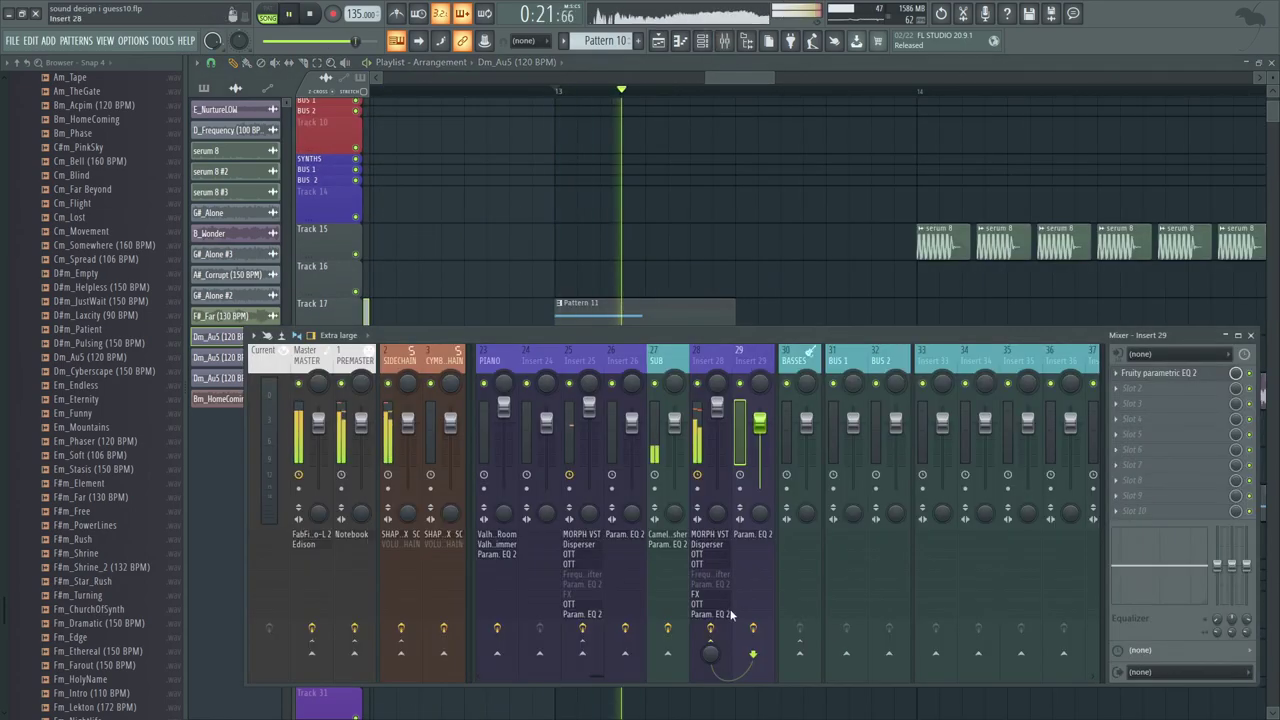
left_click(729, 613)
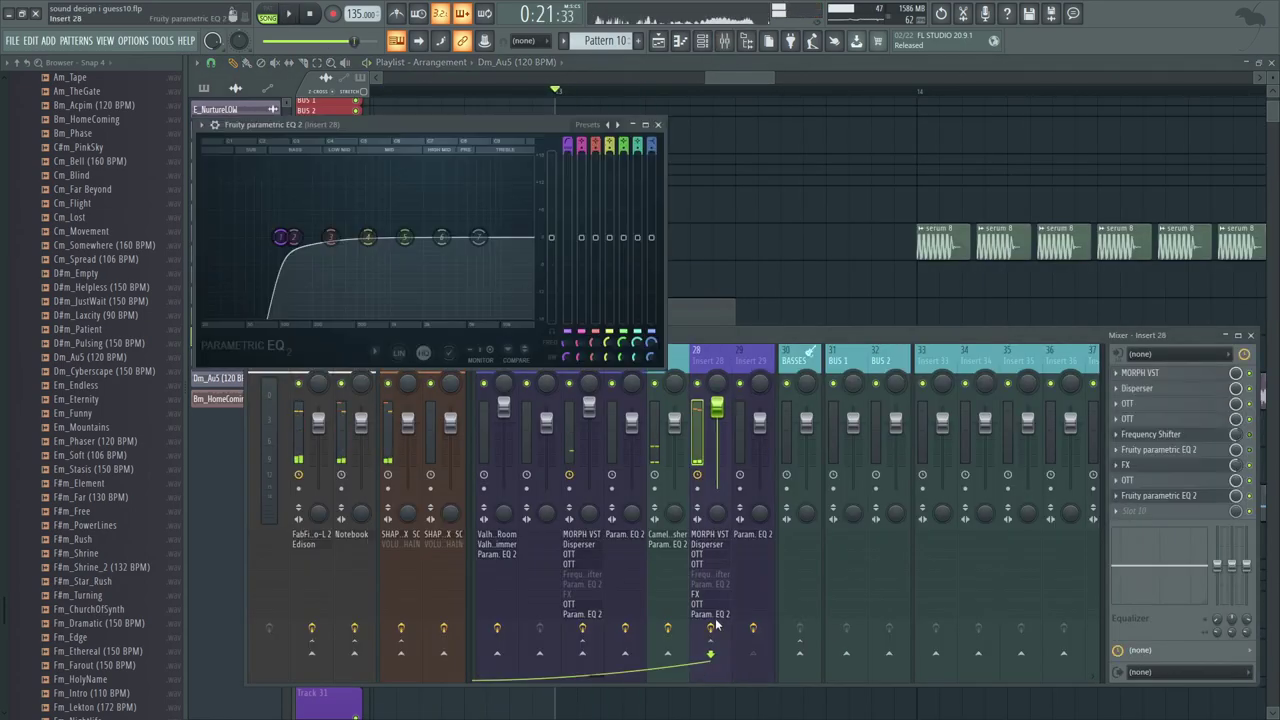
Step: Replay the bar 13 section with the Insert 28 effect chain in view and return to the playlist
key("space")
left_click(716, 630)
key("space")
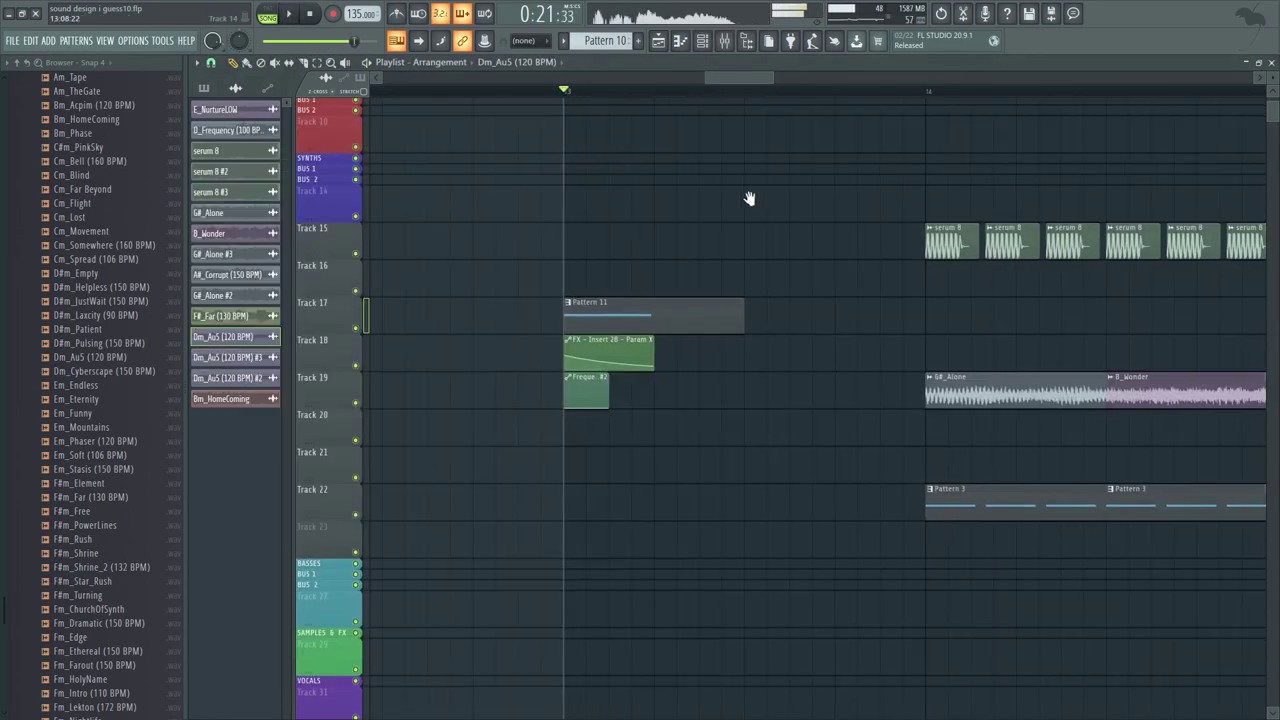
Step: Open Pattern 11 at bar 13, audition it, and view the au5 bass2 patch on Serum #2
double_click(669, 309)
key("space")
key("space")
left_click(420, 104)
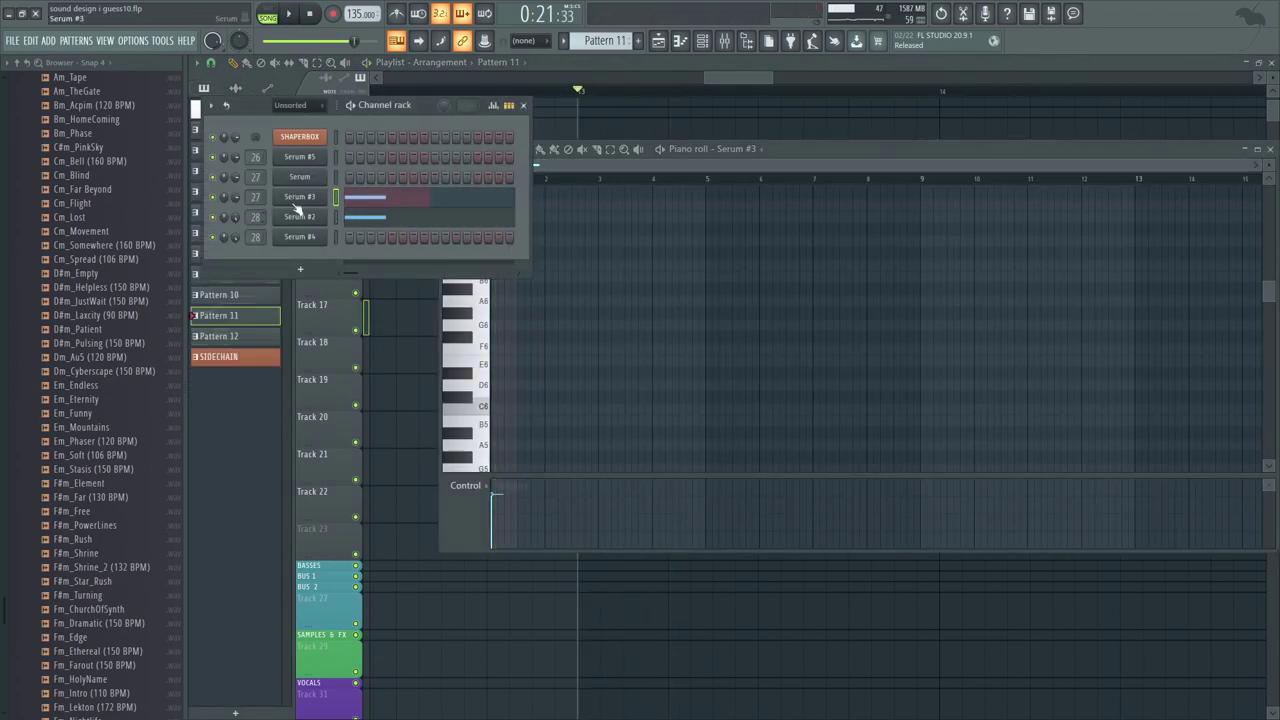
left_click(308, 201)
key("space")
key("space")
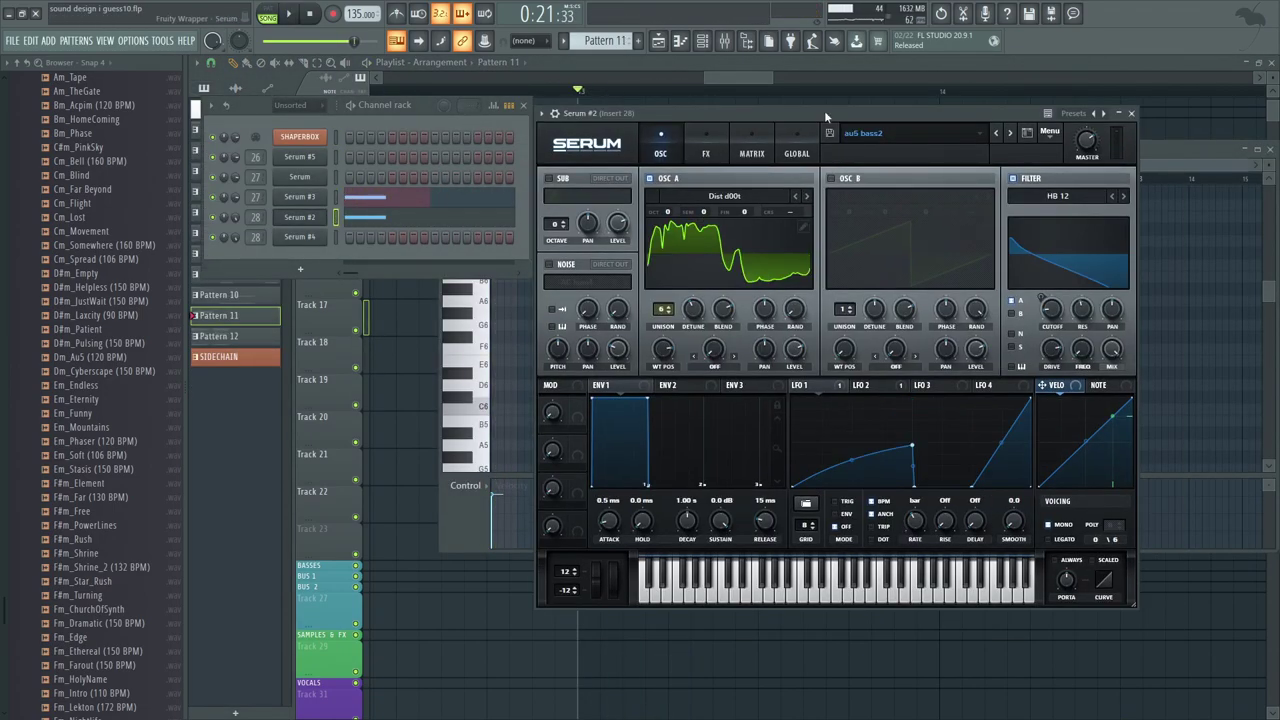
left_click_drag(824, 110, 818, 144)
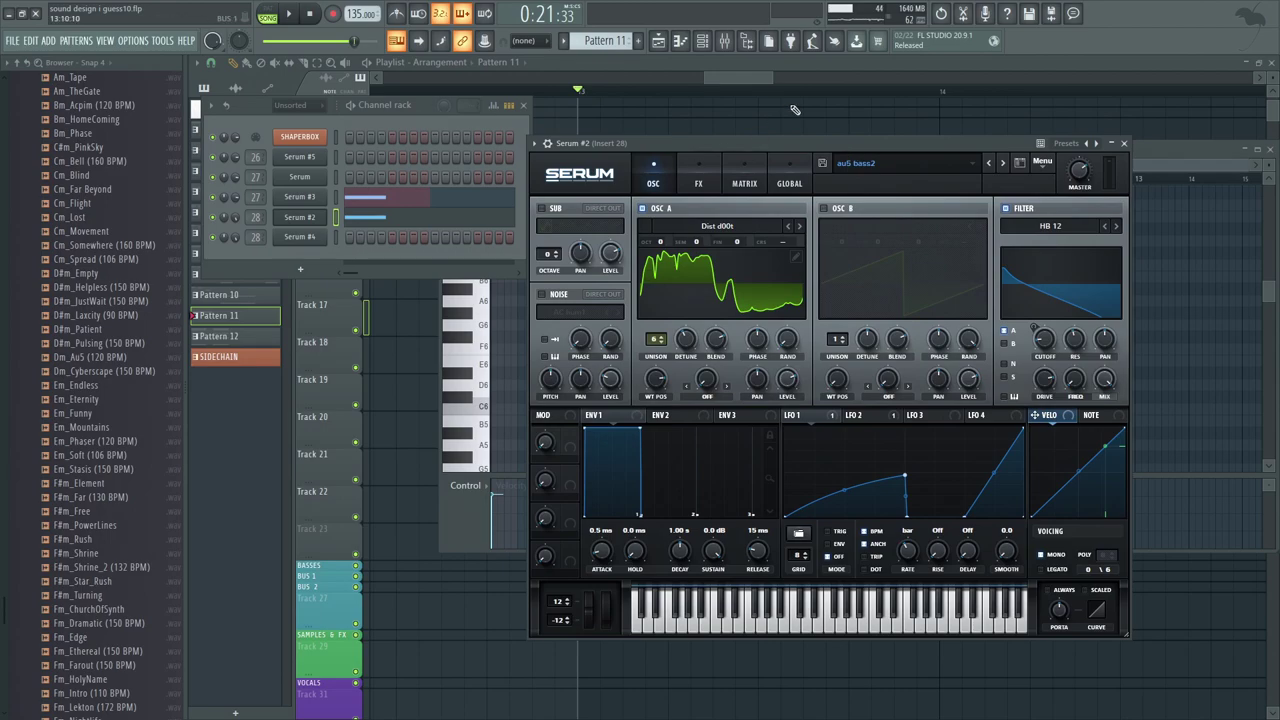
Step: Place the playhead at the start of bar 14 and audition the layered section that follows
middle_click(796, 110)
left_click(771, 91)
left_click_drag(787, 78, 851, 77)
middle_click(849, 157)
key("space")
middle_click(786, 180)
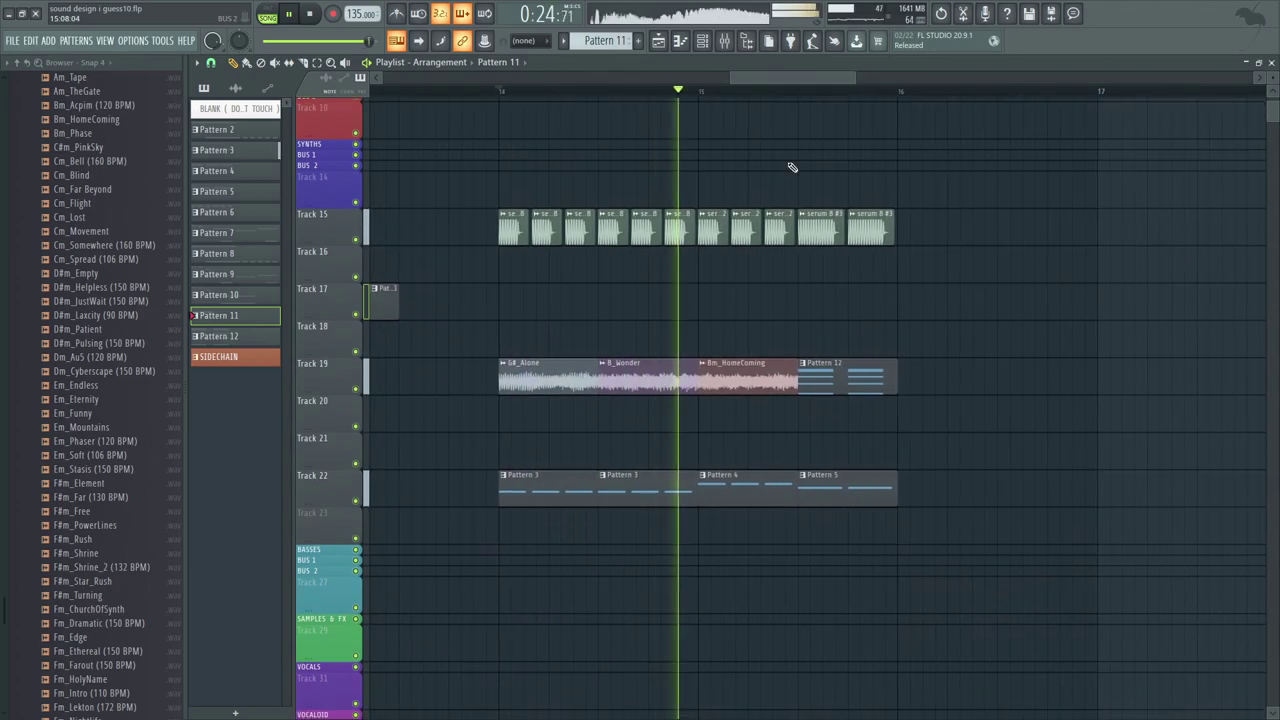
key("space")
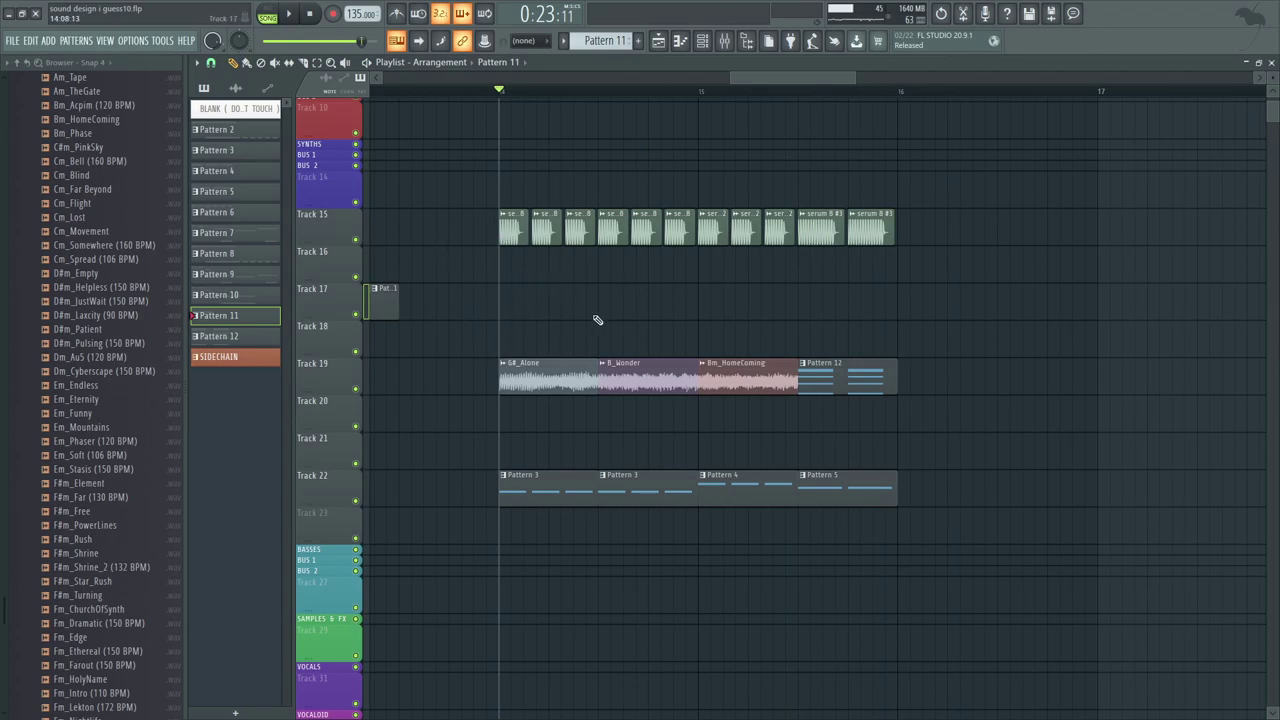
Step: Compare the G#_Alone, B_Wonder and Bm_HomeComing segments by playing from the start of each clip
scroll(600, 300, "up", 2)
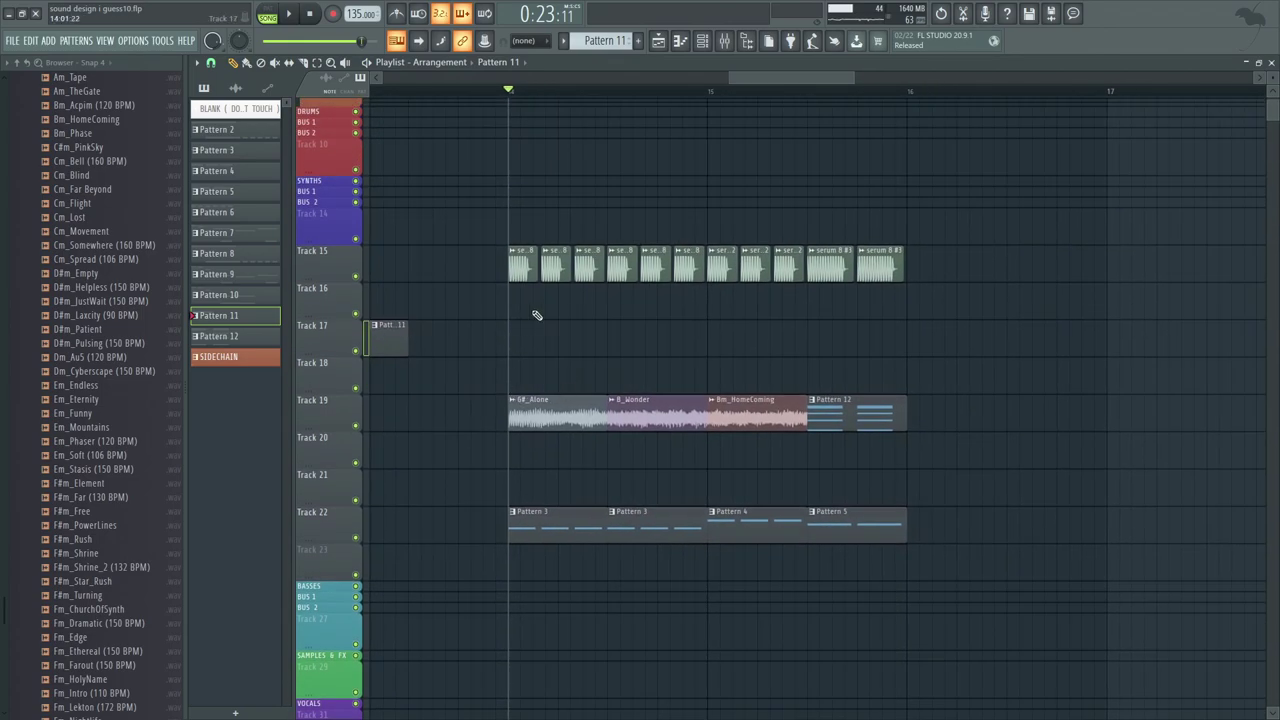
key("space")
key("space")
left_click(610, 90)
left_click(677, 410)
key("space")
key("space")
left_click(708, 90)
key("space")
key("space")
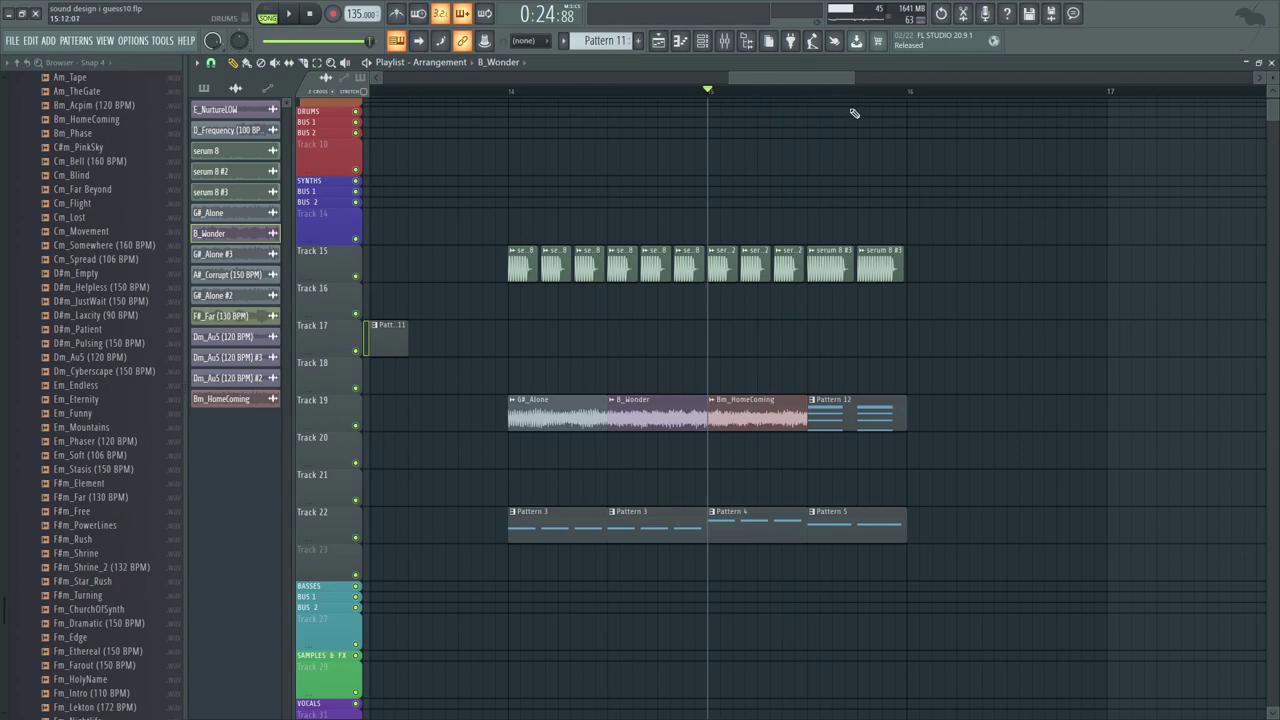
Step: Examine Pattern 12 in bar 15 through its Serum #5 patch, Insert 26 mixer routing and piano roll notes
left_click(818, 93)
double_click(850, 400)
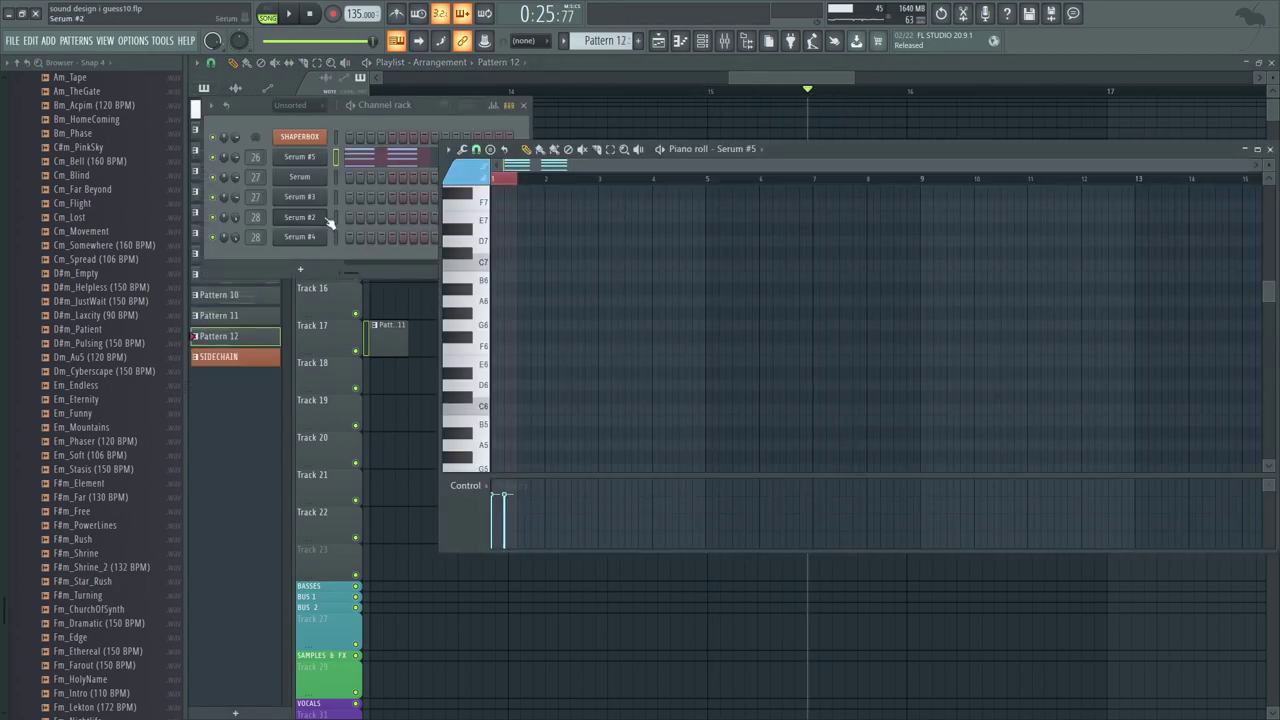
left_click(300, 157)
left_click(726, 42)
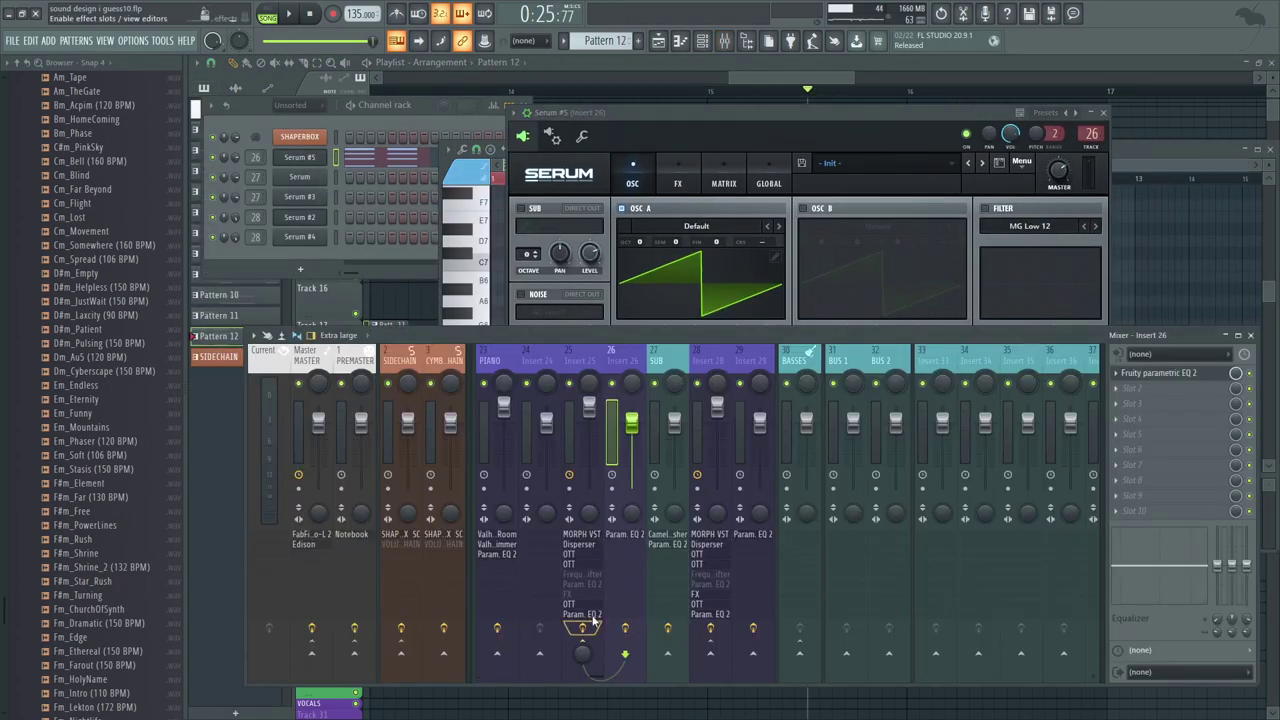
key("space")
key("space")
left_click_drag(502, 204, 533, 309)
scroll(533, 308, "down", 10)
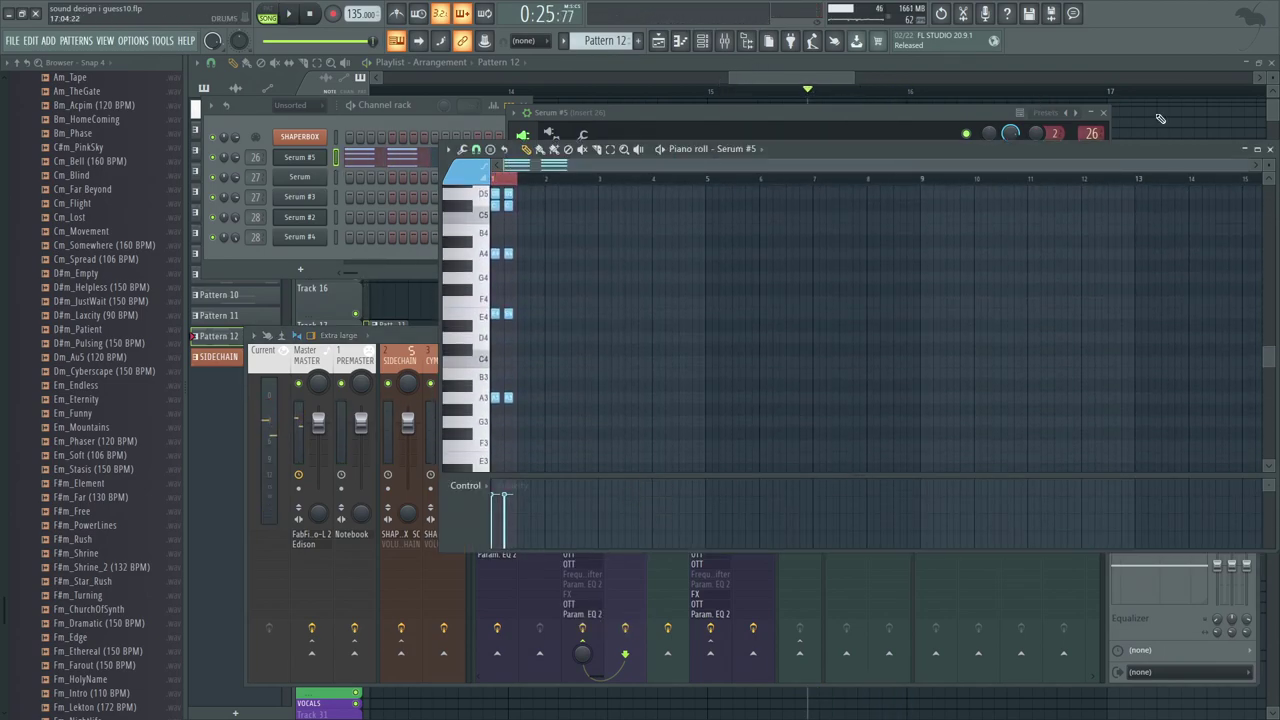
Step: Audition the Pattern 12 section, return the playhead to bar 14 and bring the whole arrangement into view
middle_click(1160, 118)
key("space")
key("space")
left_click(572, 91)
left_click_drag(848, 78, 1172, 90)
left_click_drag(1045, 80, 931, 84)
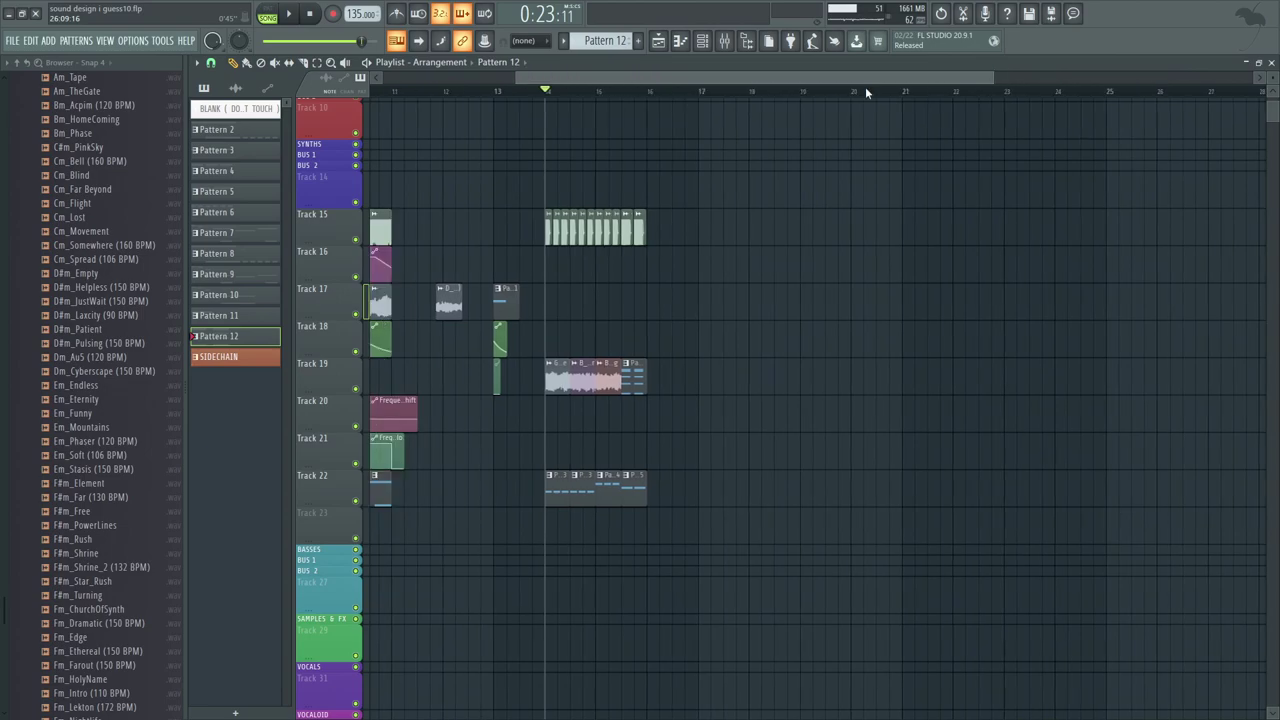
key("space")
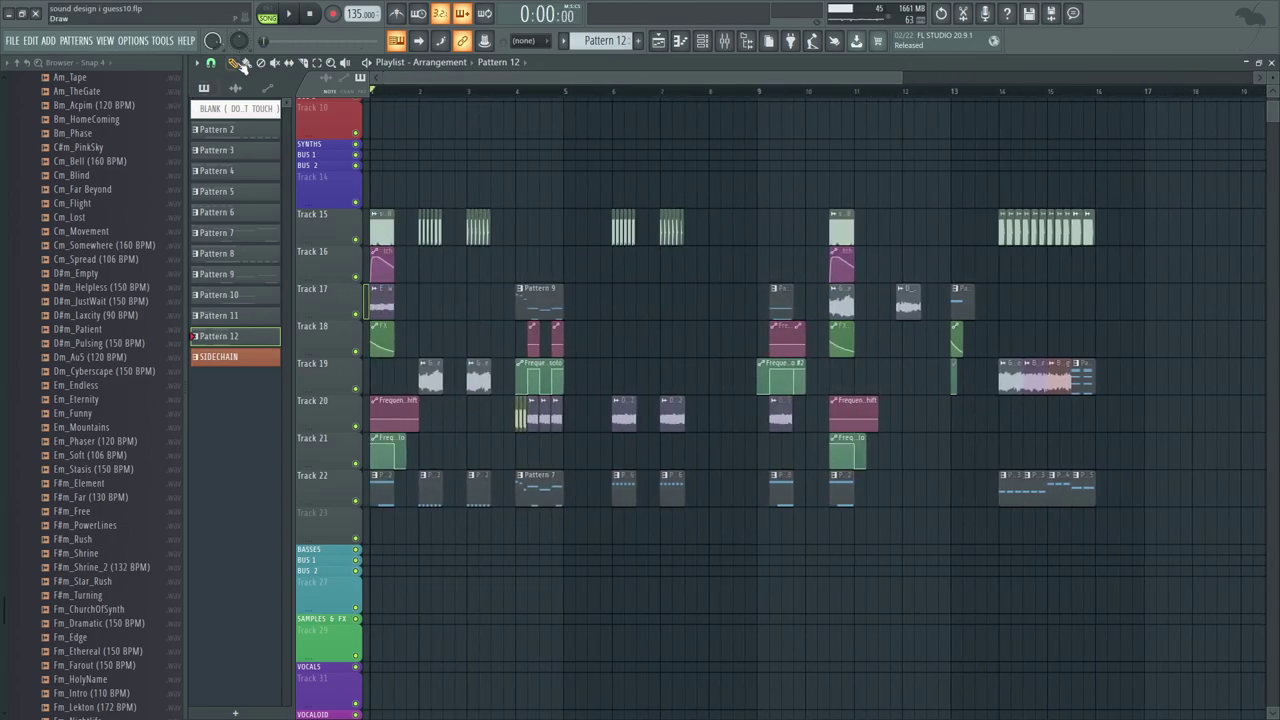
Step: Audition the MID BASS clip from bar 33 in the skydreamer v8.8 project
scroll(714, 151, "up", 1)
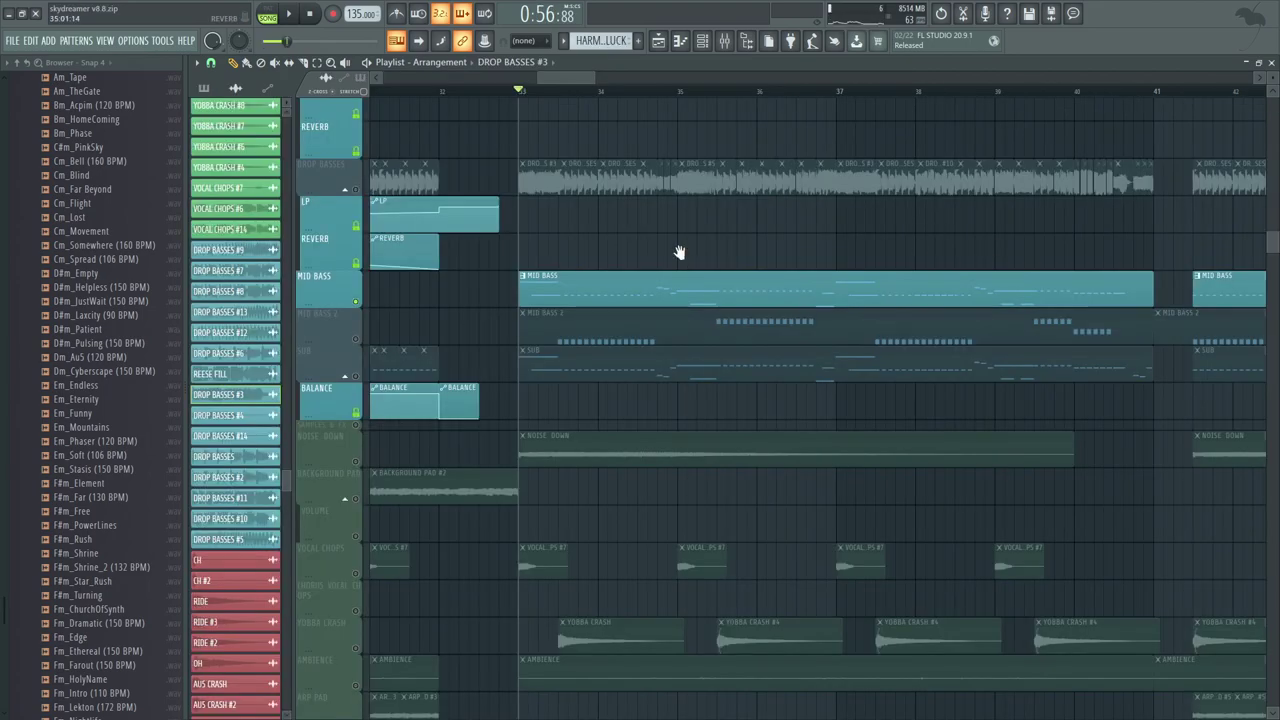
mouse_move(677, 249)
left_mouse_down()
mouse_move(654, 323)
mouse_move(715, 252)
mouse_move(667, 217)
mouse_move(675, 229)
left_mouse_up()
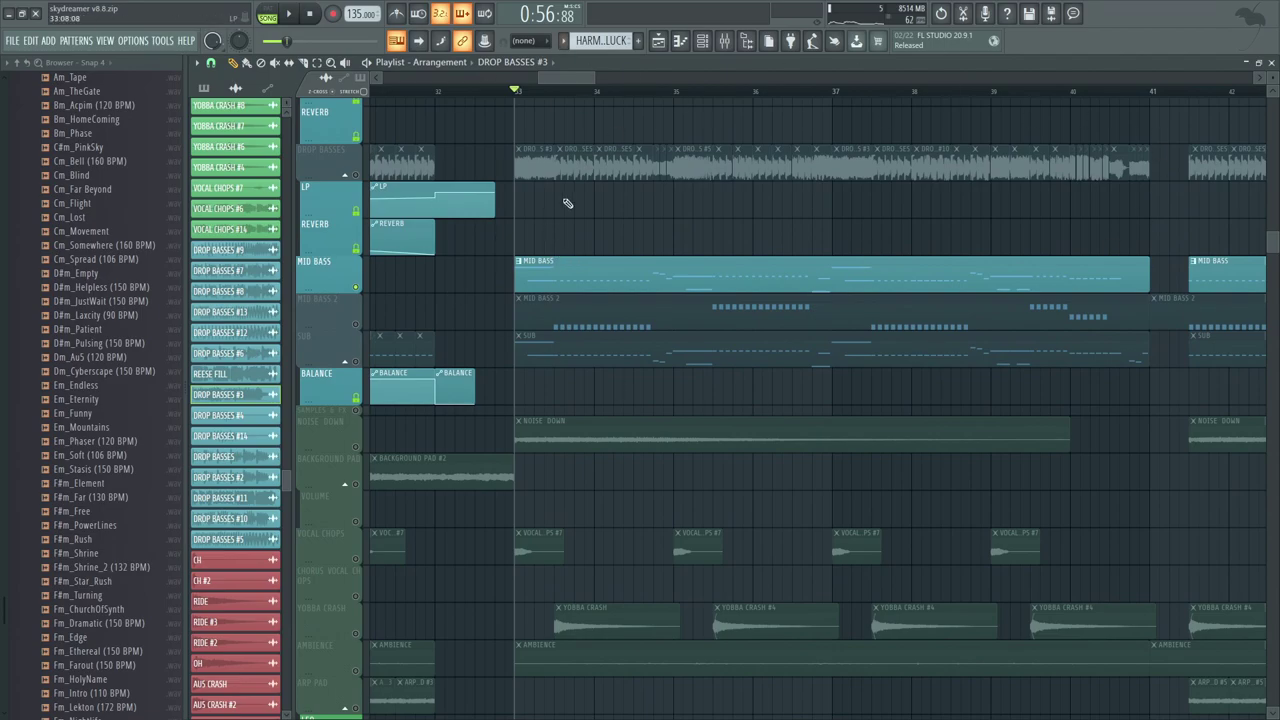
key("space")
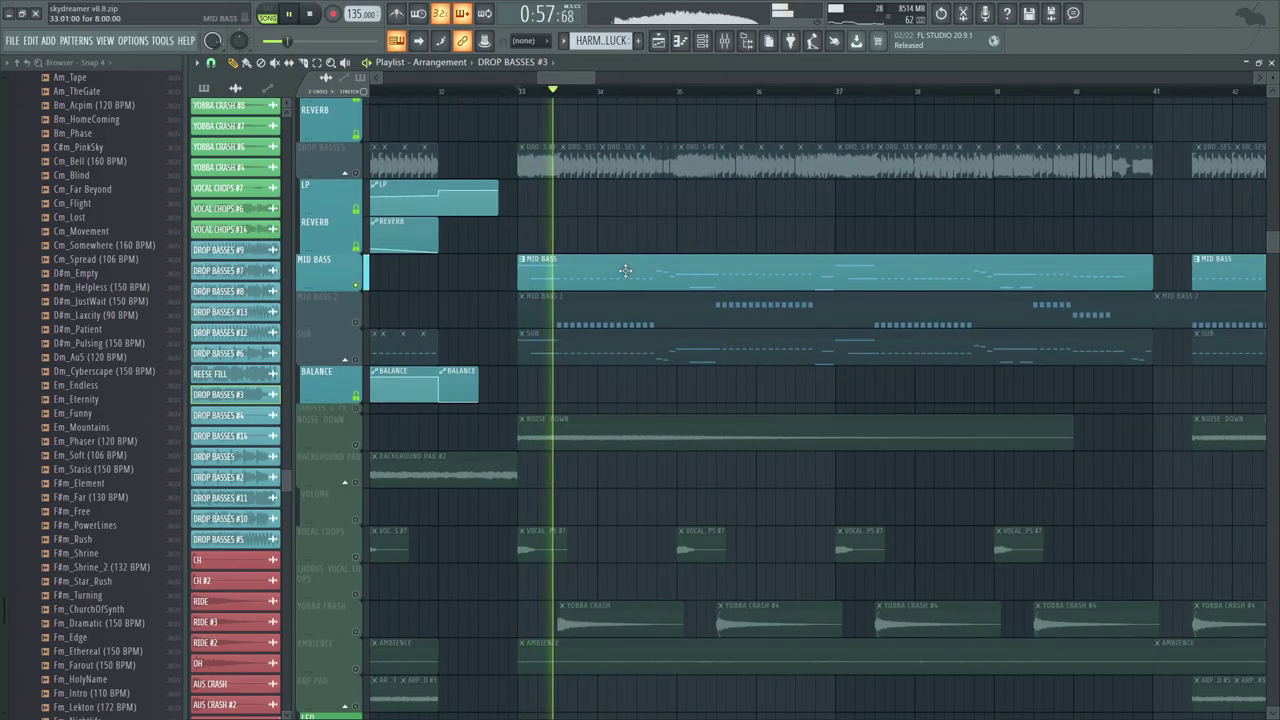
key("space")
Step: Open the MID BASS pattern and view the oscillator and effects pages of its Serum #9 patch
left_click(634, 287)
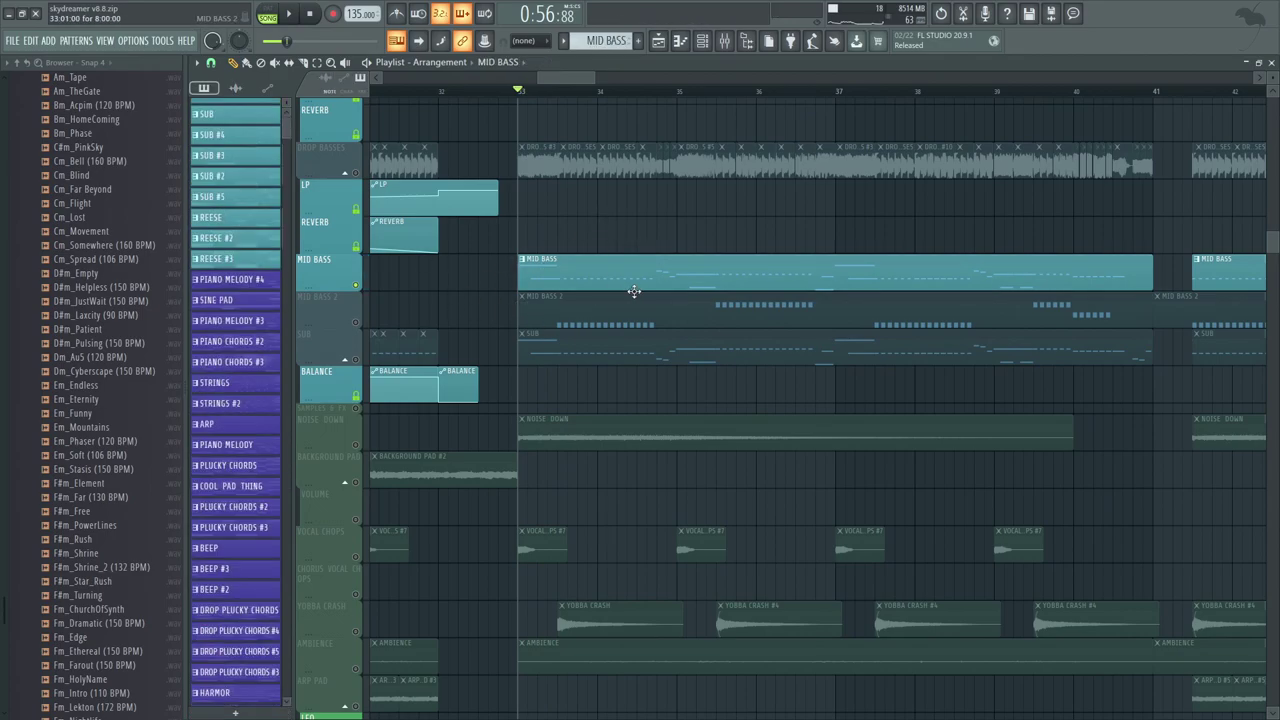
double_click(629, 281)
scroll(428, 212, "down", 10)
scroll(359, 360, "up", 10)
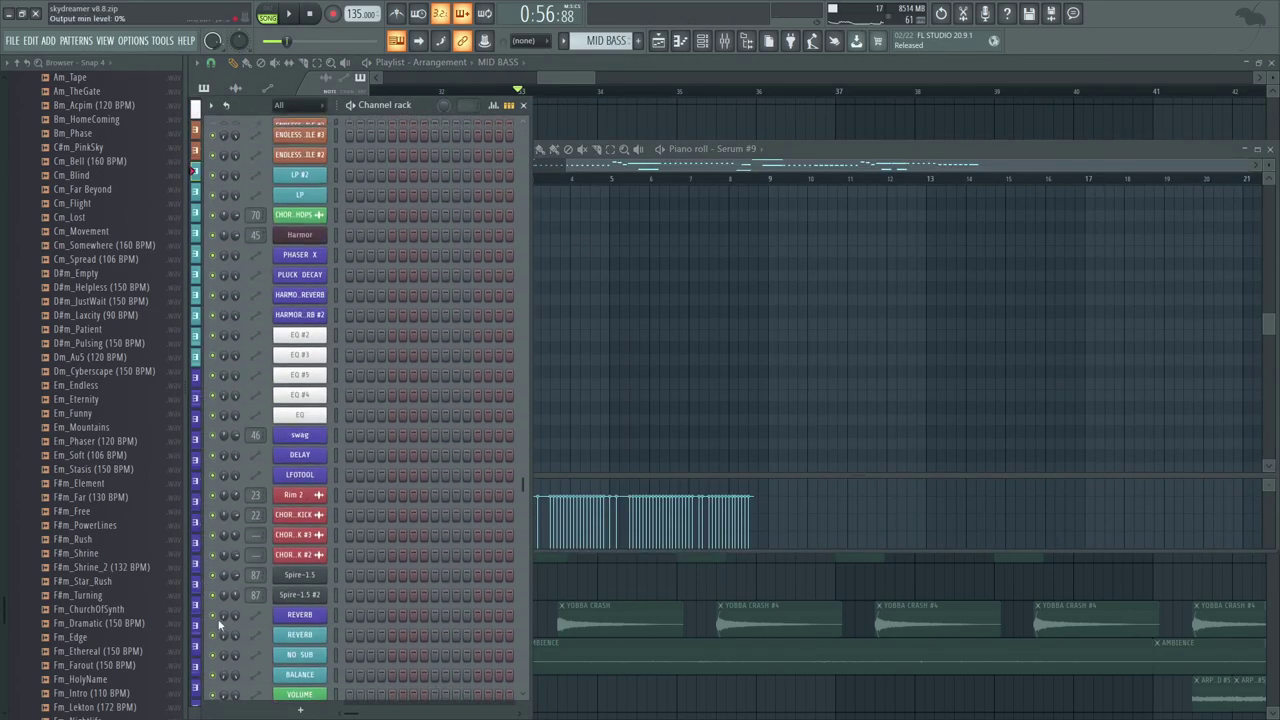
left_click(300, 617)
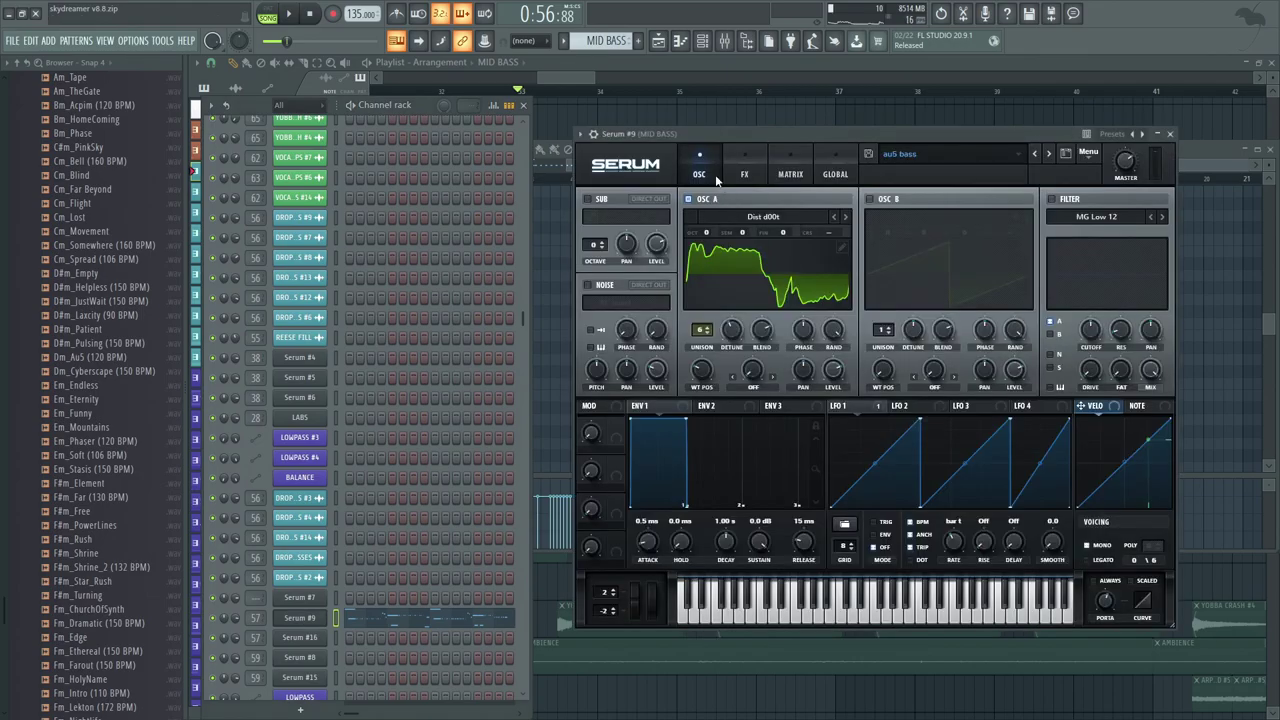
left_click_drag(767, 137, 689, 135)
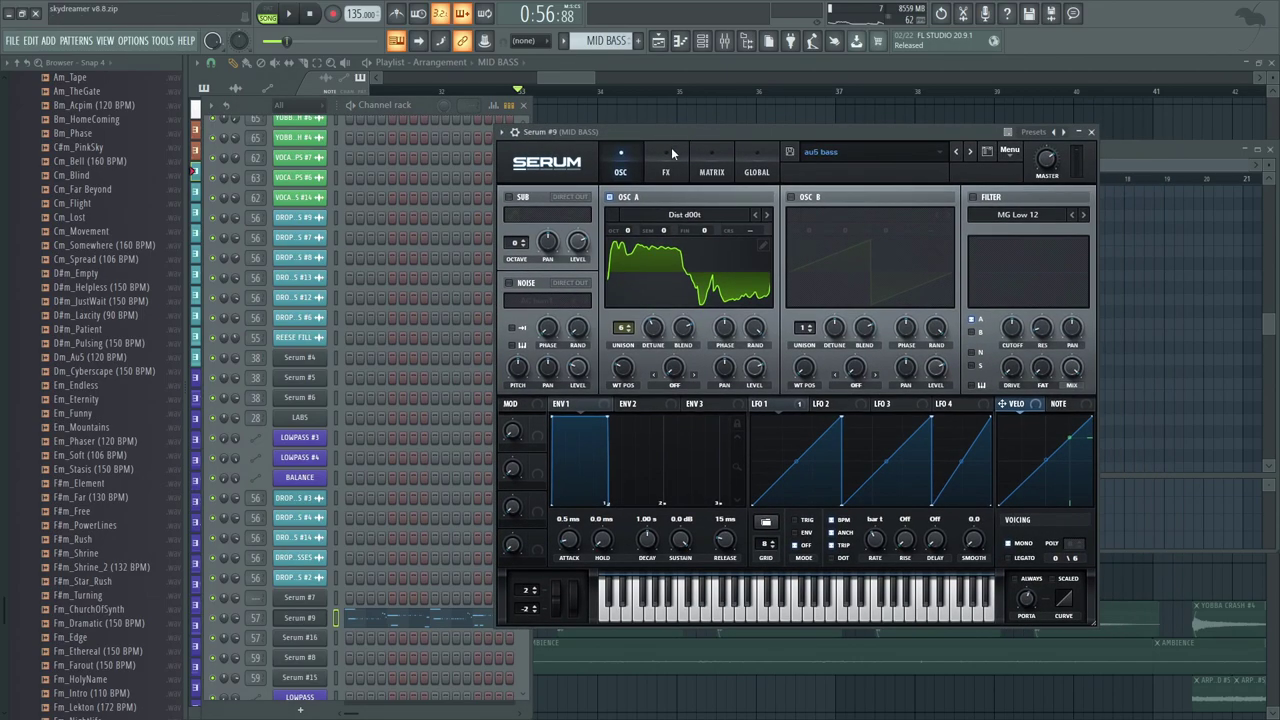
left_click(667, 150)
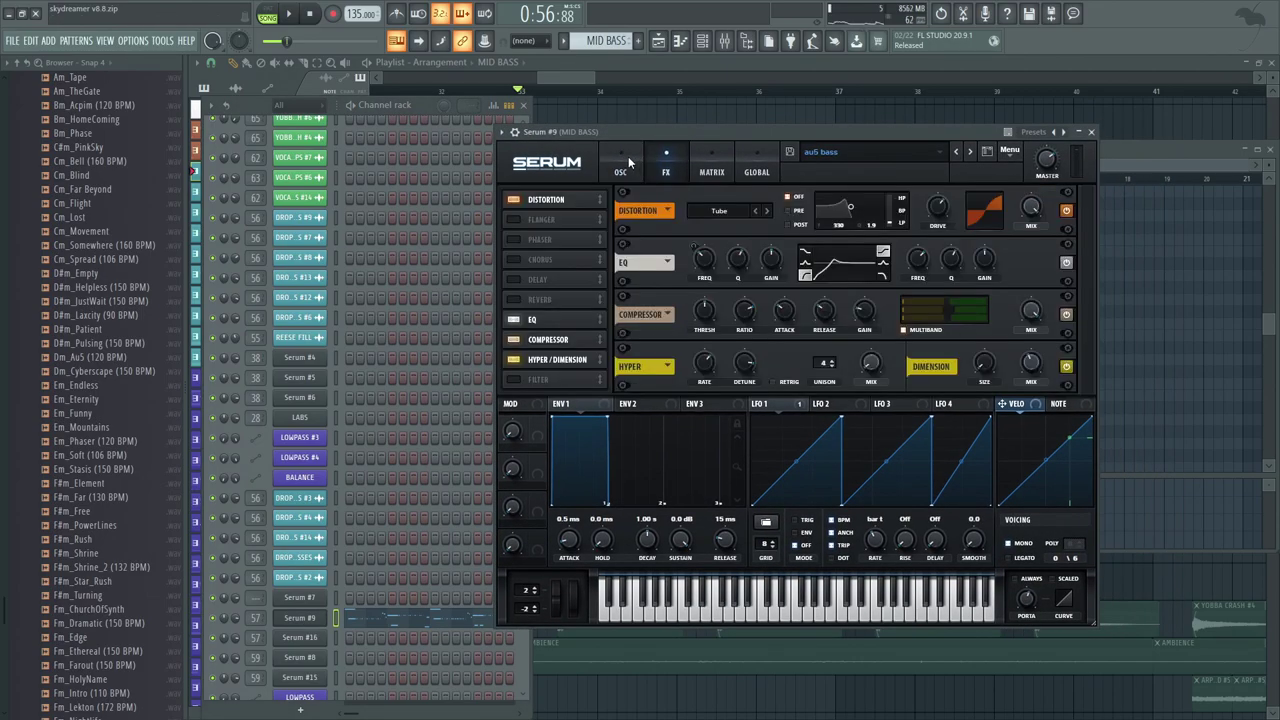
left_click(624, 160)
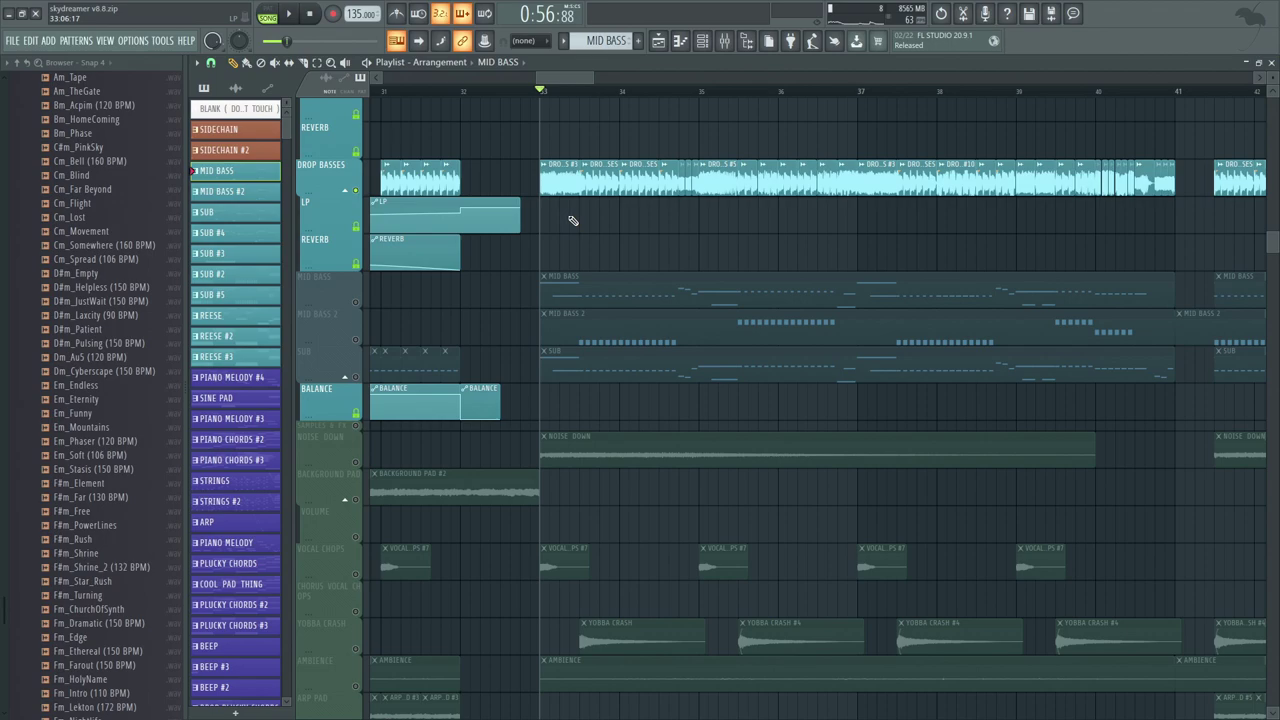
Step: Audition DROP BASSES alone, unmute MID BASS to hear both tracks together, and mute DROP BASSES
key("space")
key("space")
left_click(357, 299)
key("space")
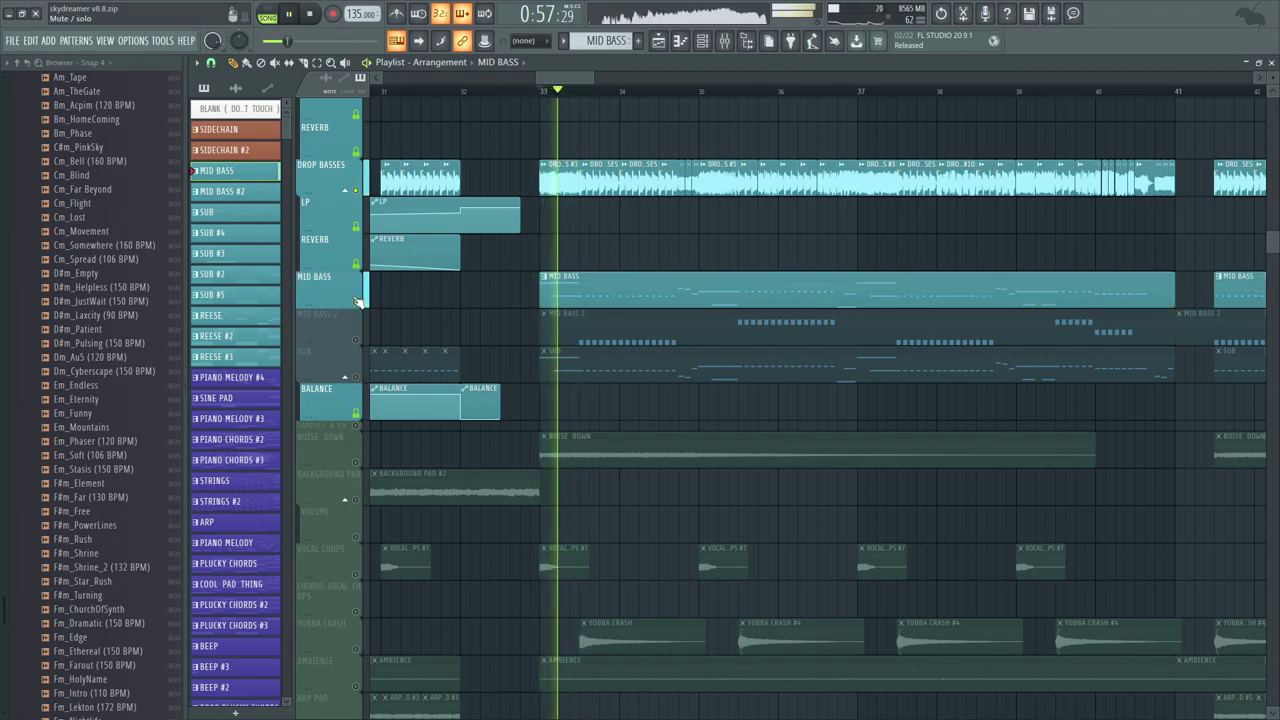
key("space")
left_click(356, 191)
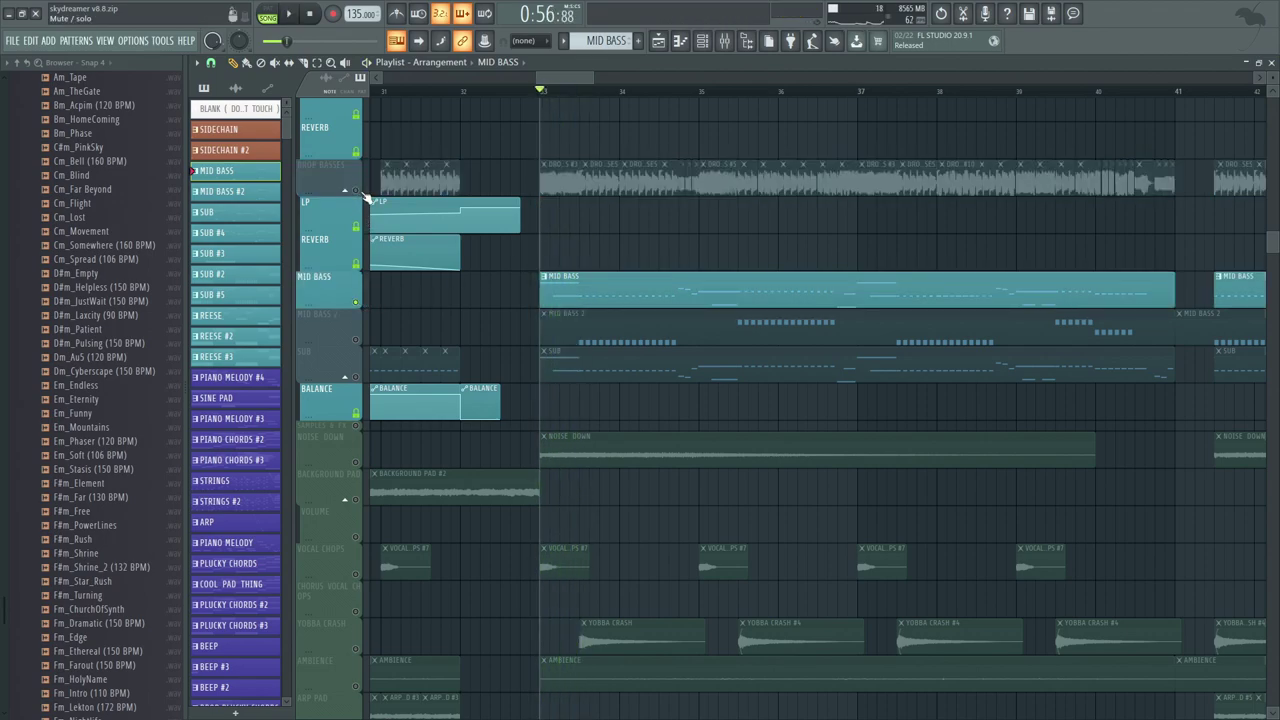
Step: Reopen the au5 bass patch on Serum #9 and examine its Dist d00t oscillator and FX chain
double_click(612, 290)
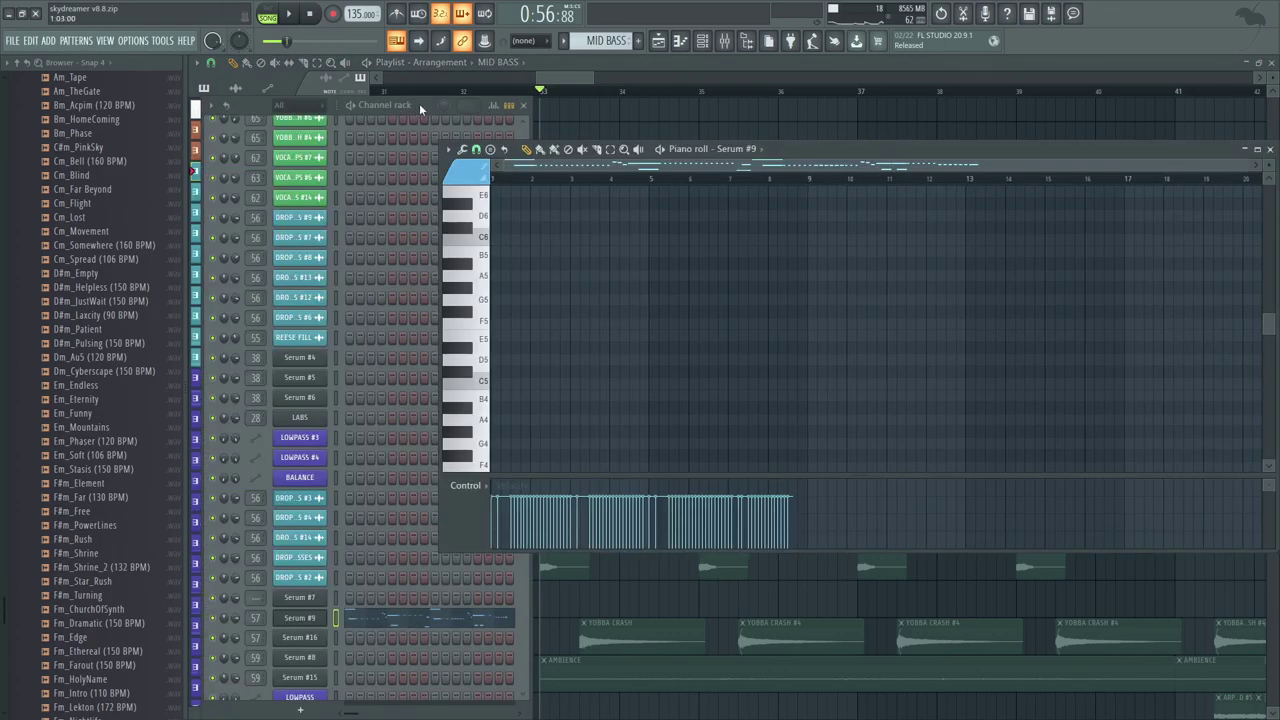
left_click(299, 617)
left_click(670, 170)
mouse_move(680, 135)
left_mouse_down()
mouse_move(700, 143)
mouse_move(689, 141)
left_mouse_up()
left_click(636, 173)
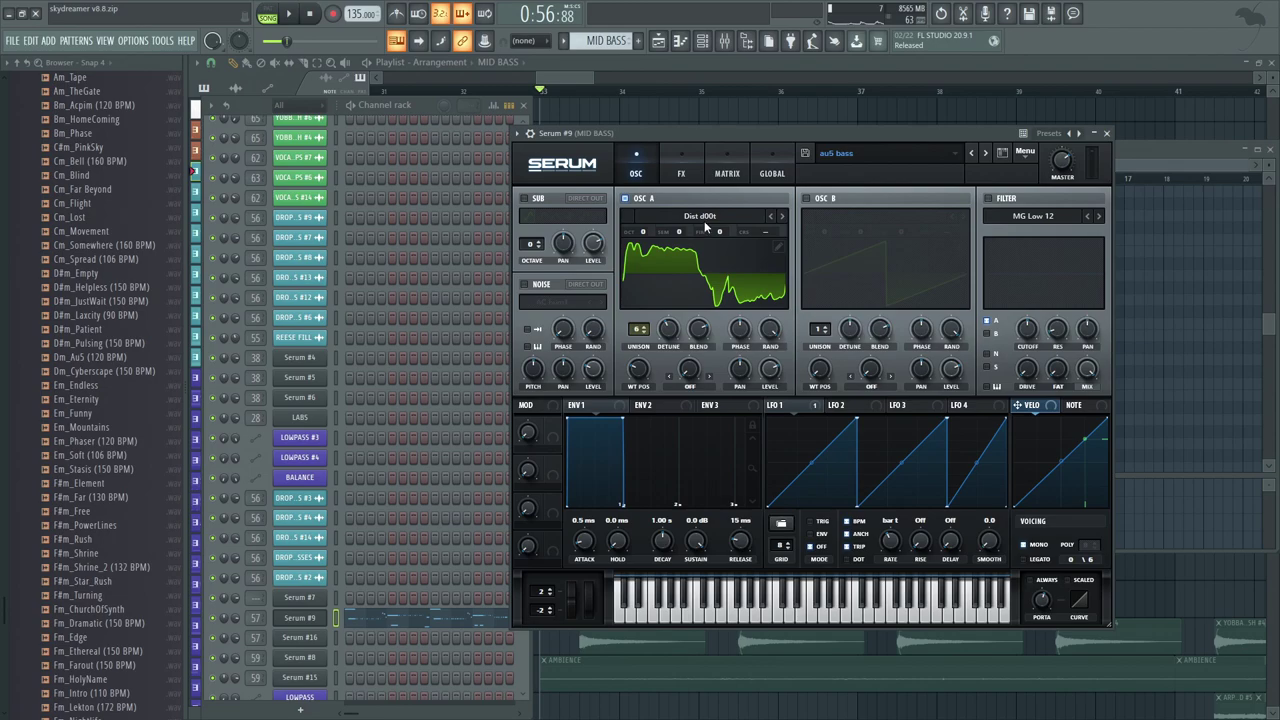
left_click(697, 175)
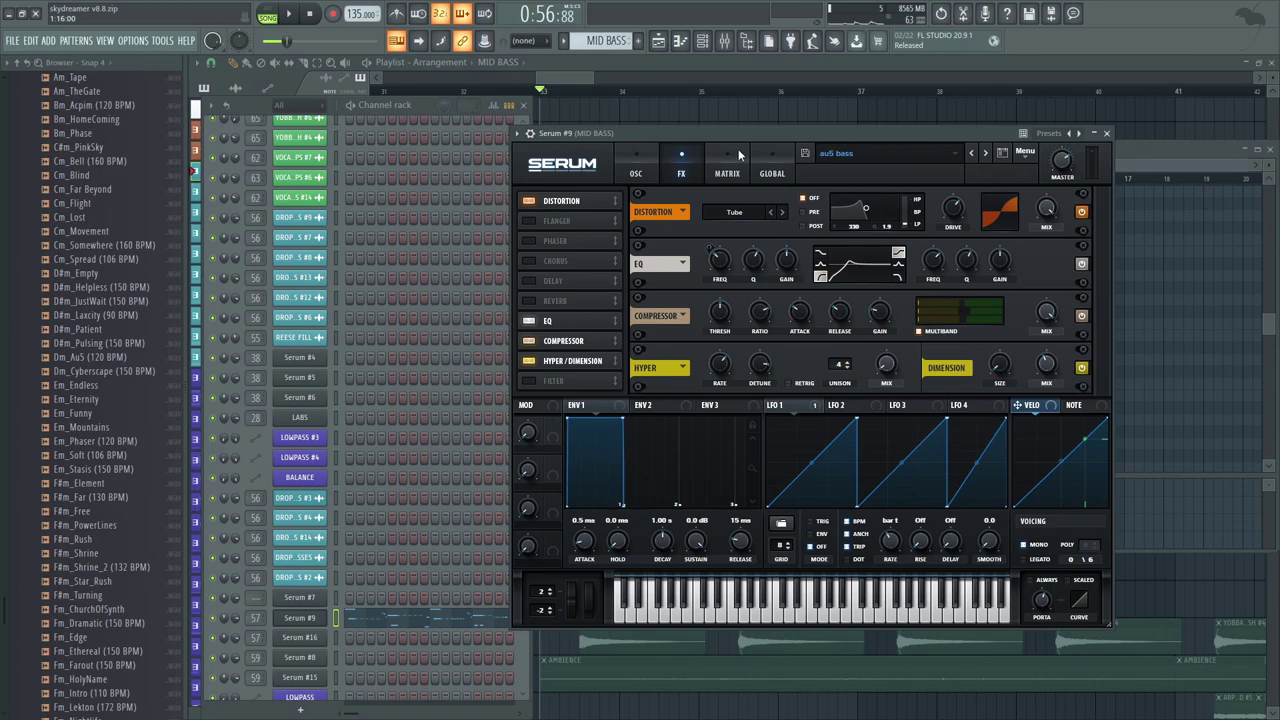
left_click_drag(715, 134, 727, 130)
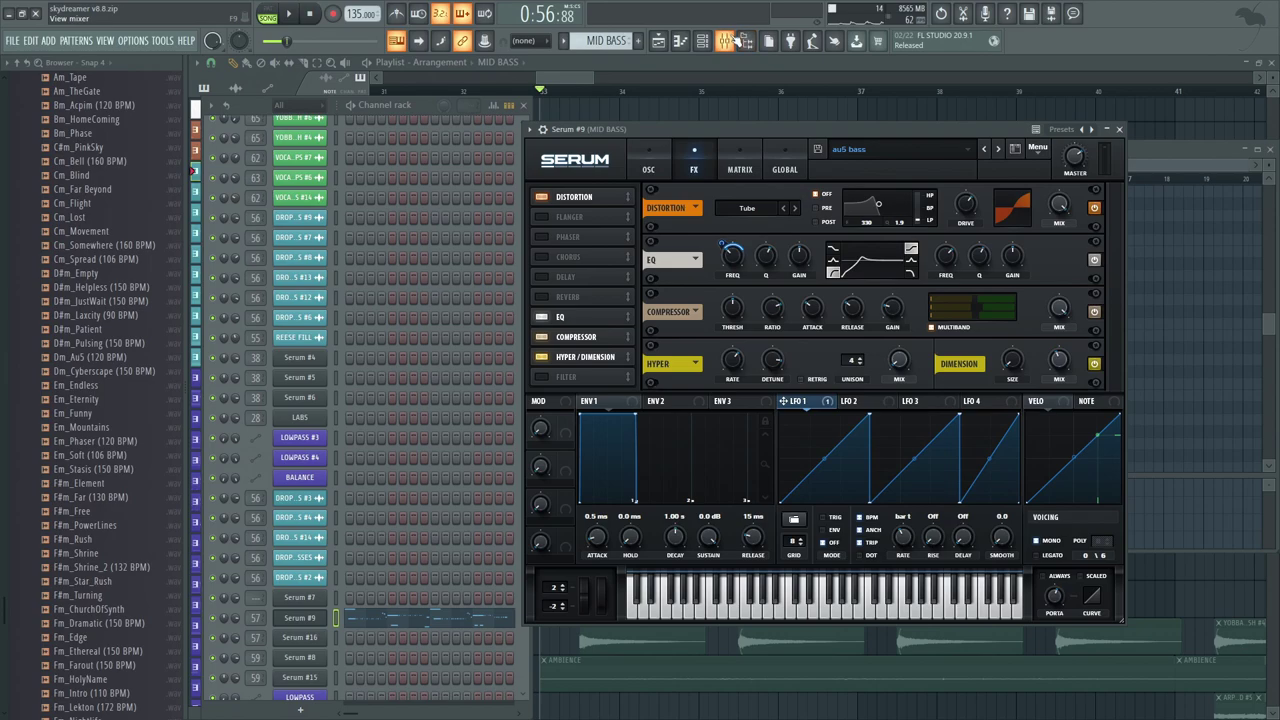
Step: Inspect the MID BASS mixer insert's effect chain and its Fruity parametric EQ 2 curve while auditioning the bass
key("F9")
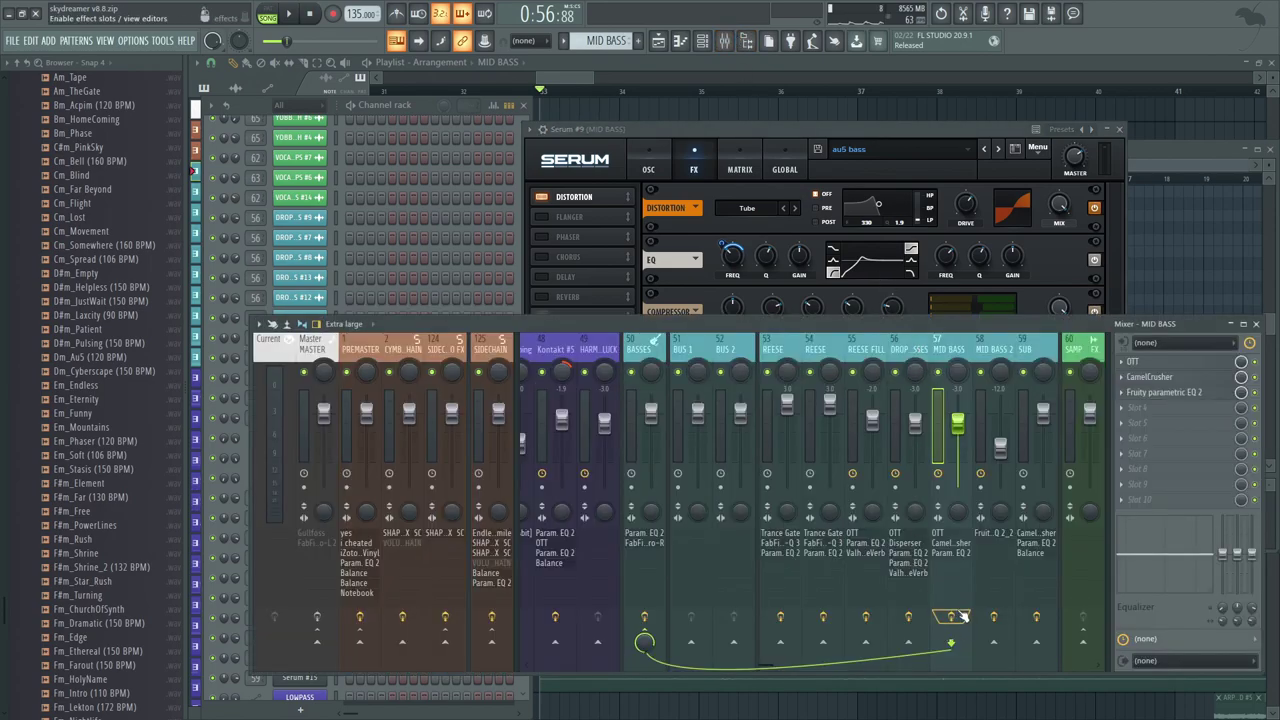
key("space")
left_click(963, 617)
left_click(963, 617)
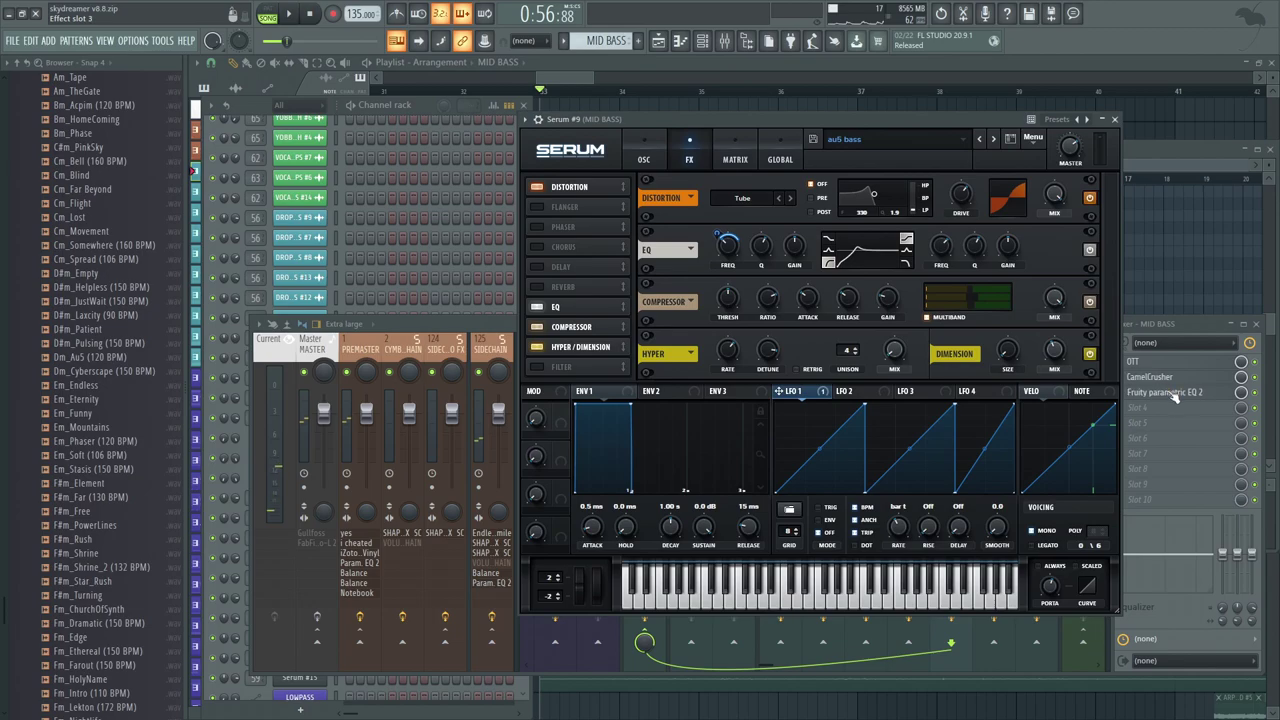
left_click(1170, 392)
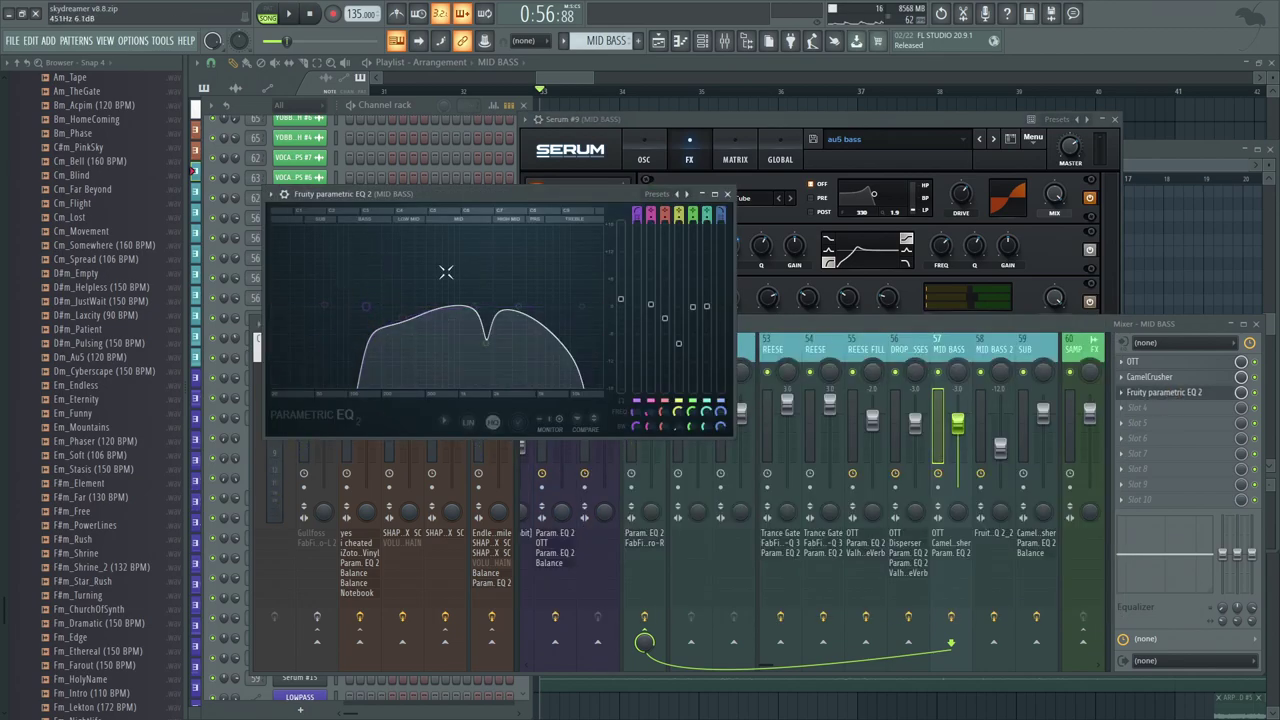
left_click(728, 194)
left_click(700, 147)
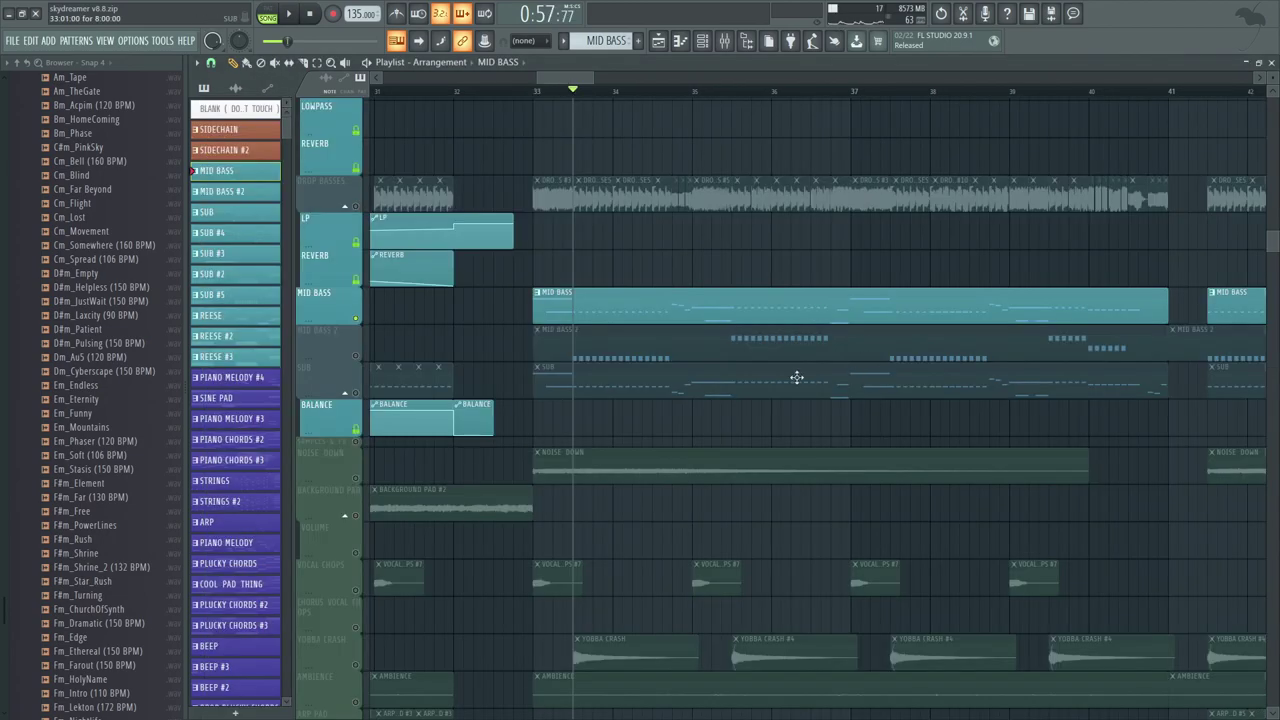
Step: Solo the MID BASS 2 track, audition it and open its pattern
scroll(686, 263, "down", 1)
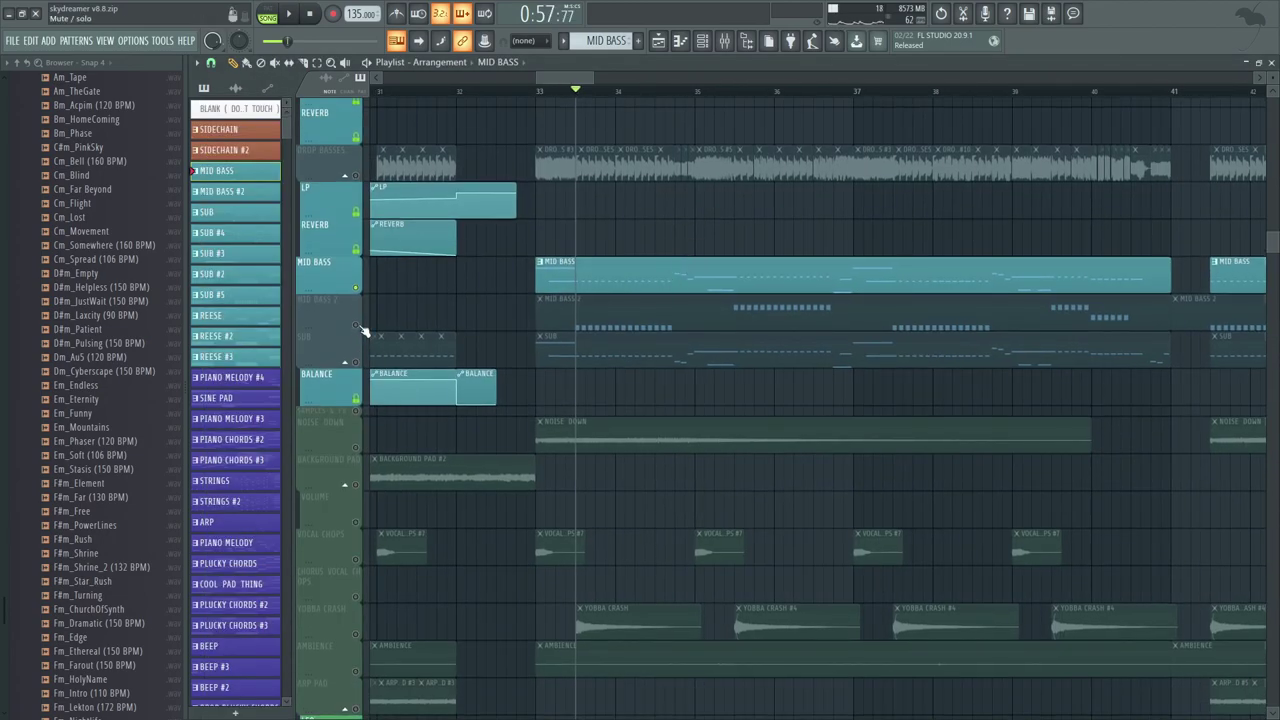
left_click(356, 326, "ctrl")
double_click(560, 312)
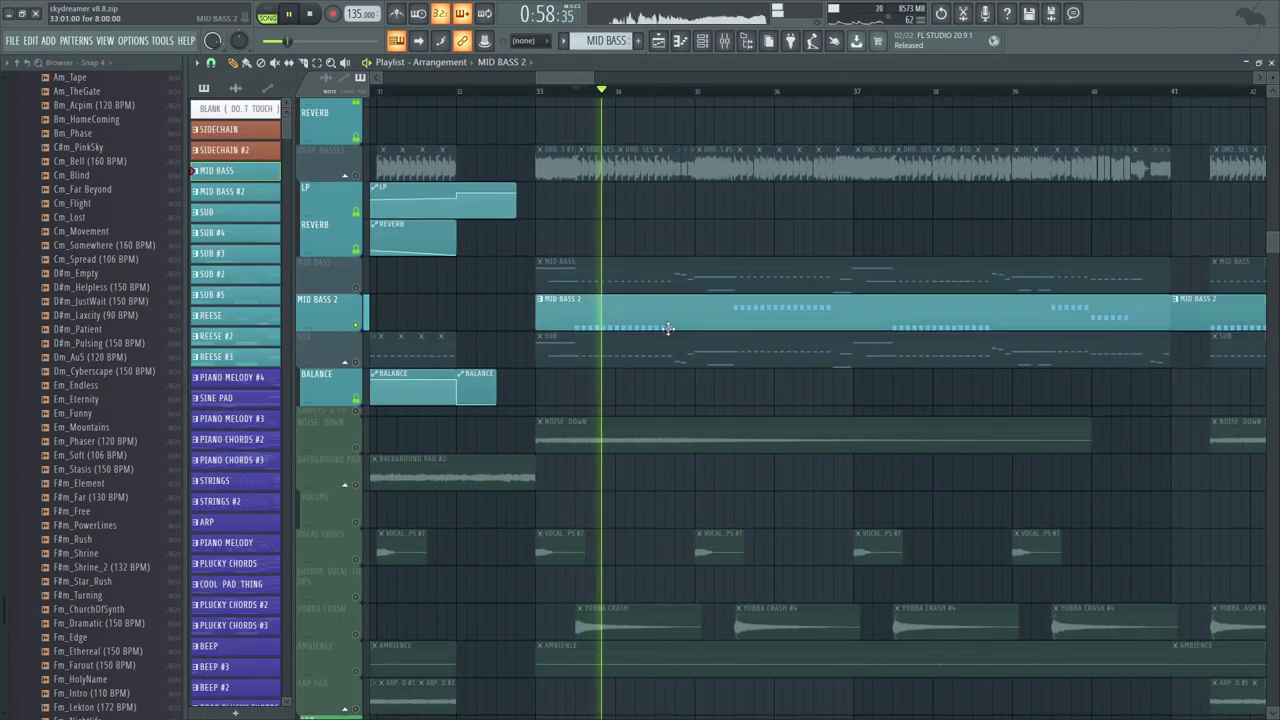
scroll(398, 229, "up", 10)
key("space")
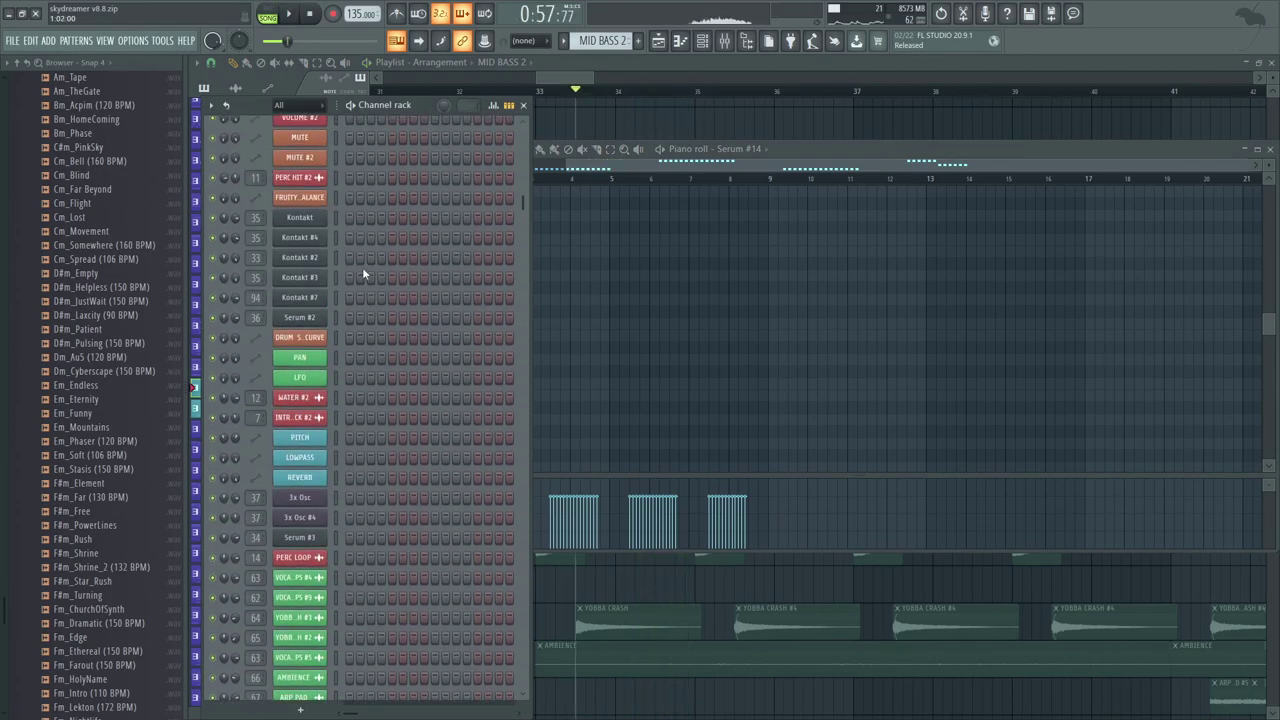
Step: Find Serum #14 among the channels, examine its oscillator page while auditioning it, and inspect the MID BASS 2 mixer insert
scroll(454, 365, "down", 15)
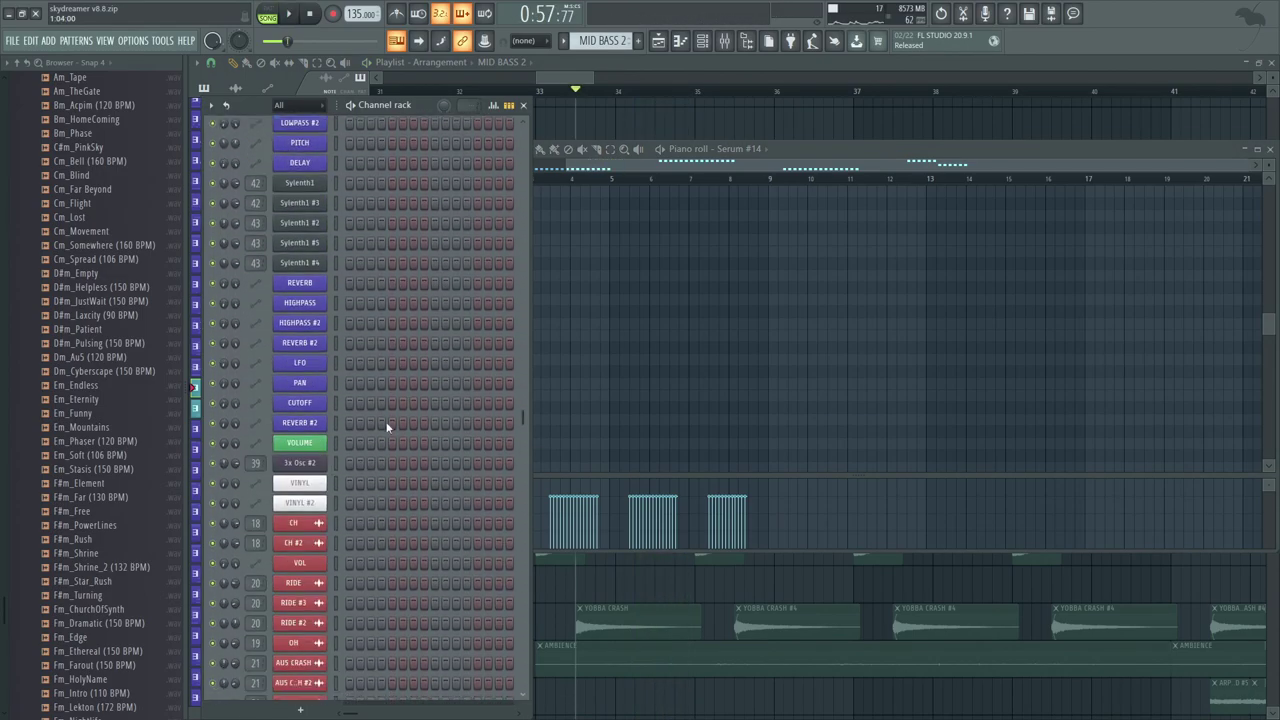
scroll(362, 440, "down", 10)
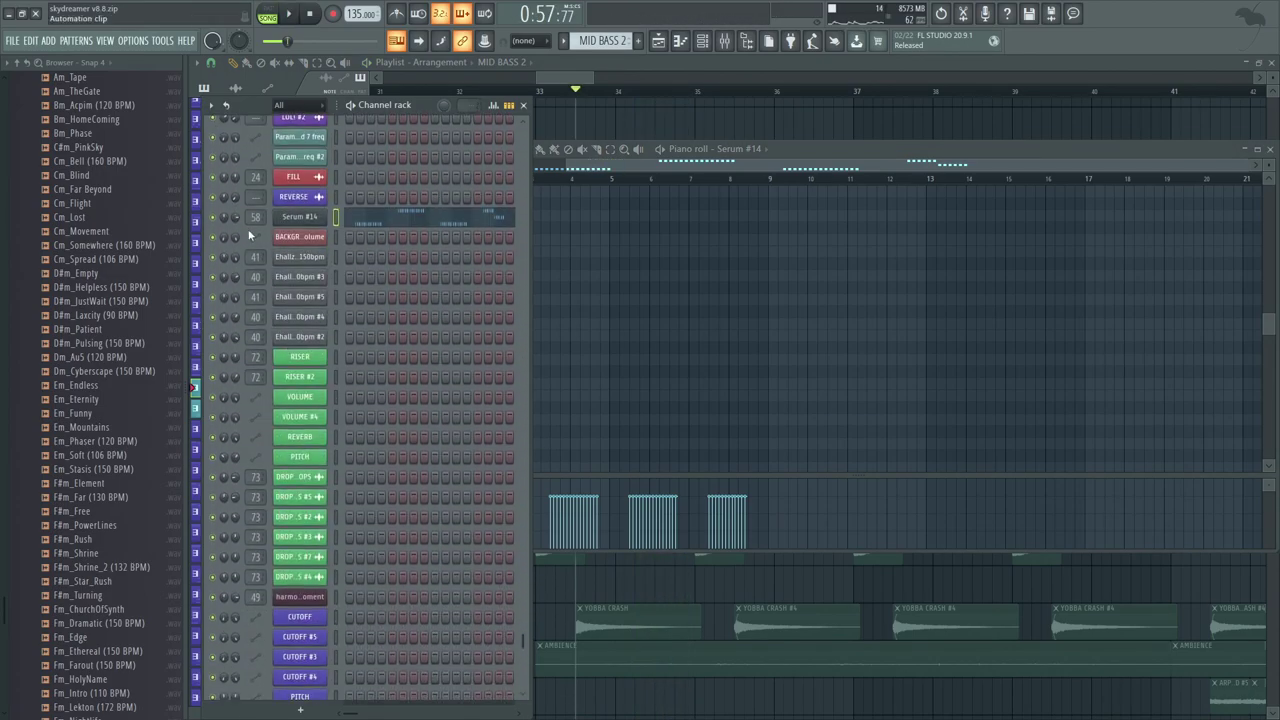
left_click(297, 218)
left_click(747, 169)
key("space")
key("space")
left_click(712, 189)
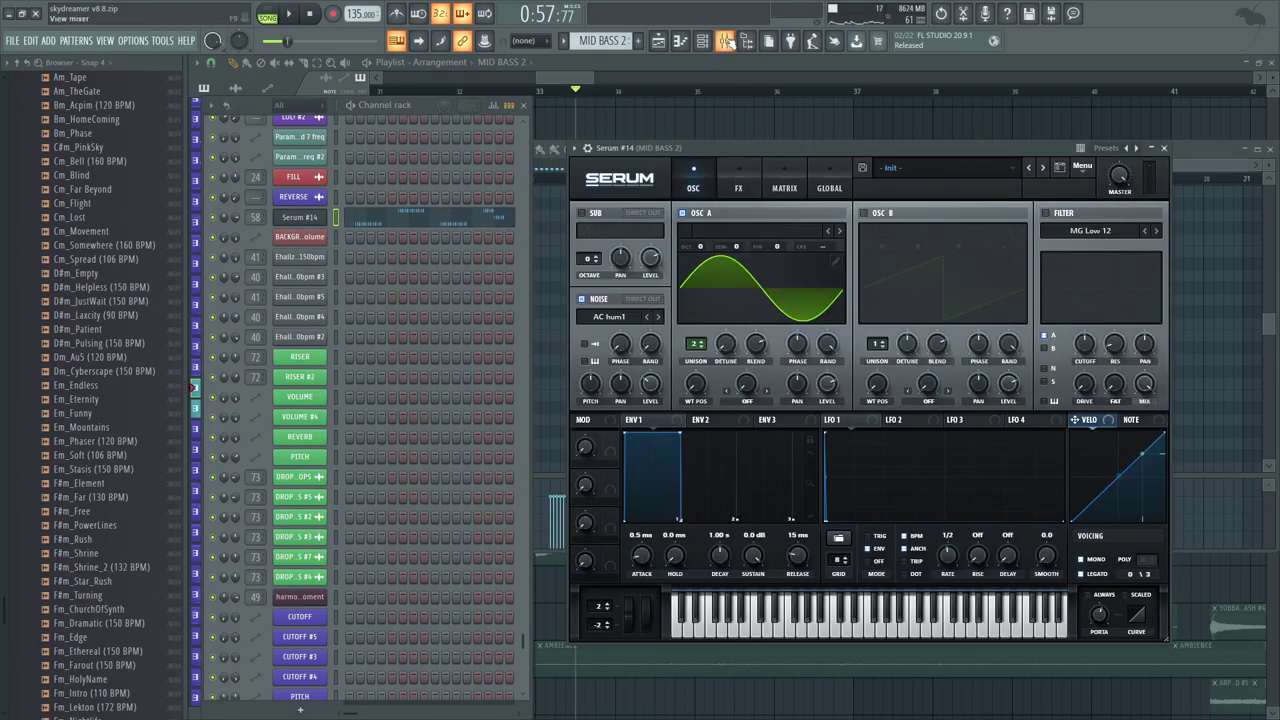
left_click(726, 41)
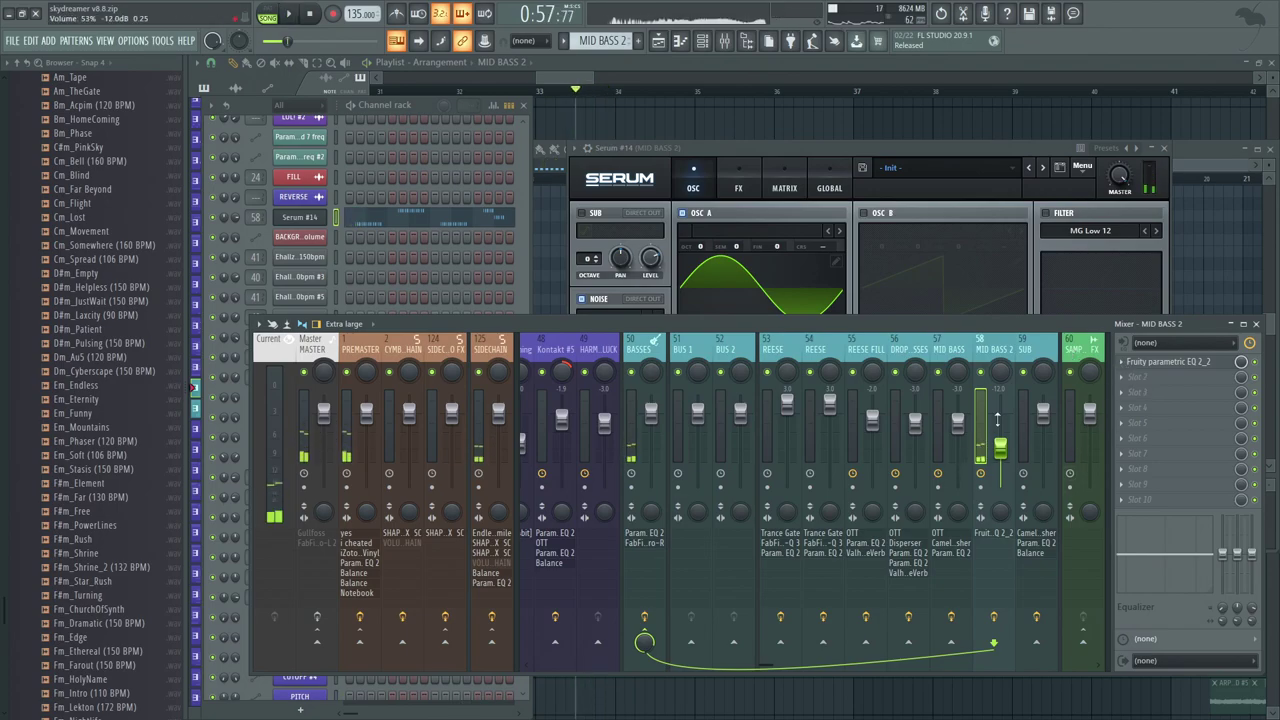
middle_click(691, 131)
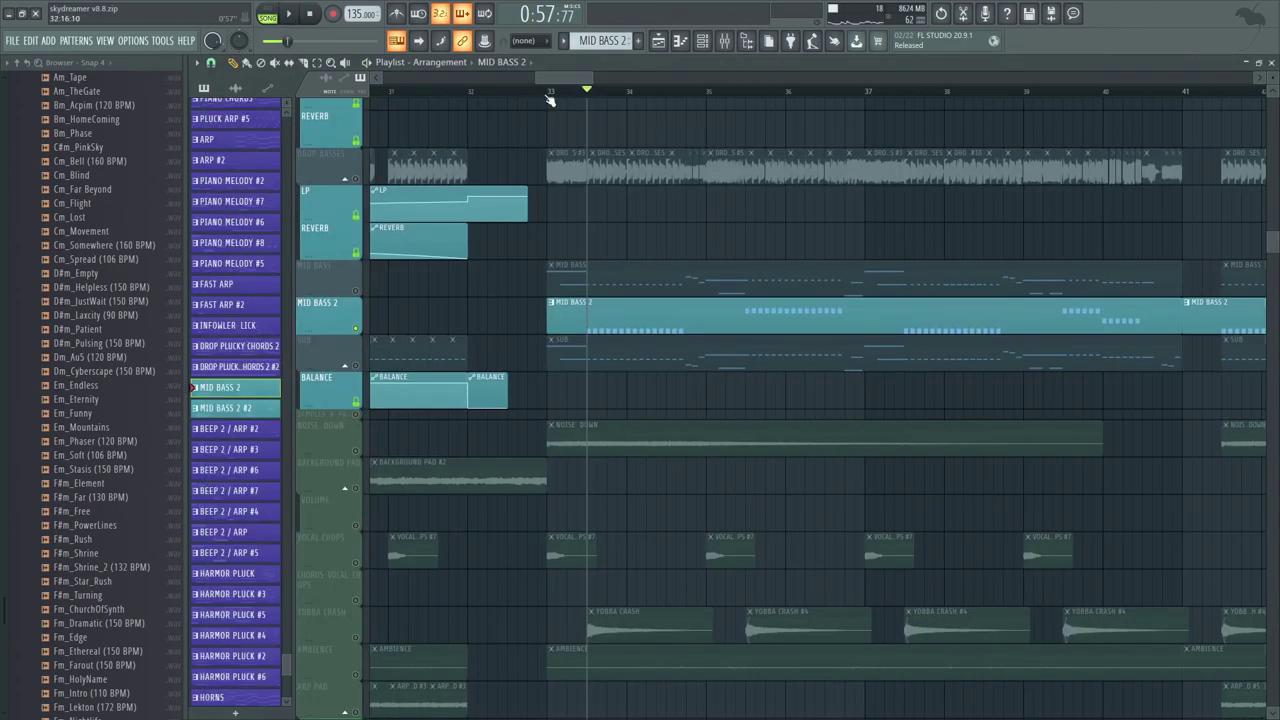
Step: Unmute MID BASS, SUB and DROP BASSES one by one during playback to hear the bass layers build up
left_click(355, 290)
key("space")
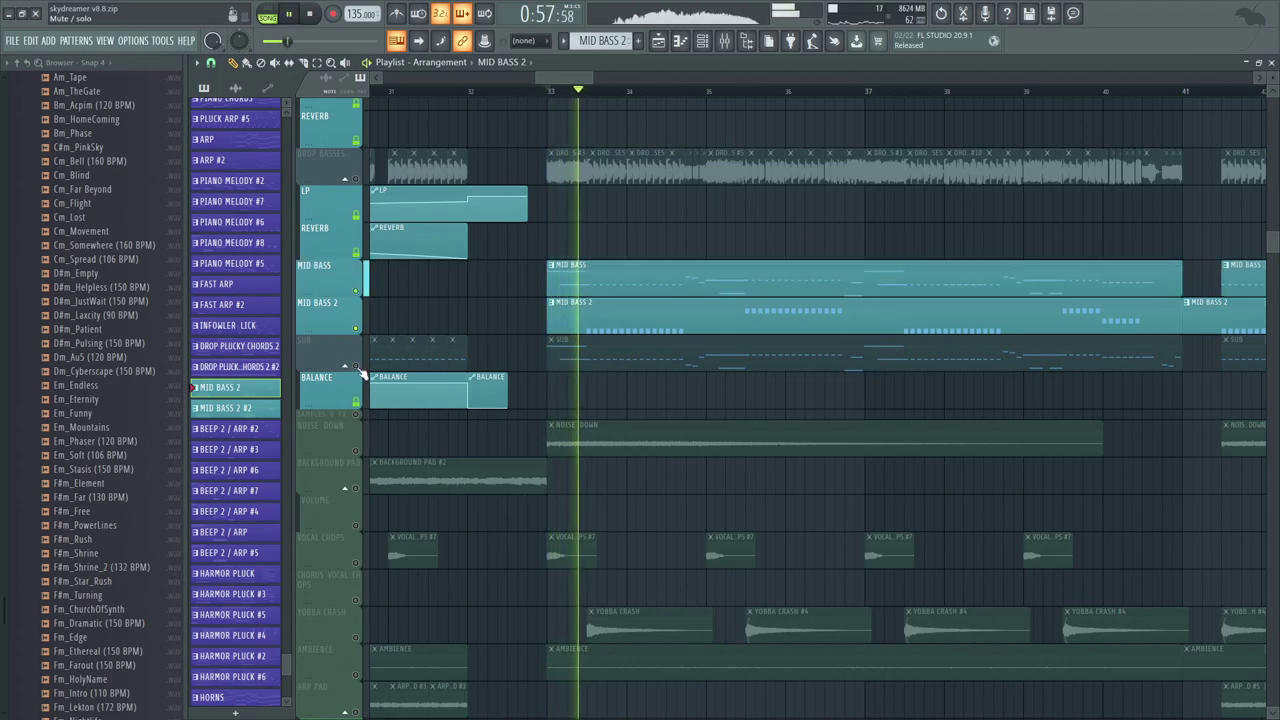
left_click(355, 365)
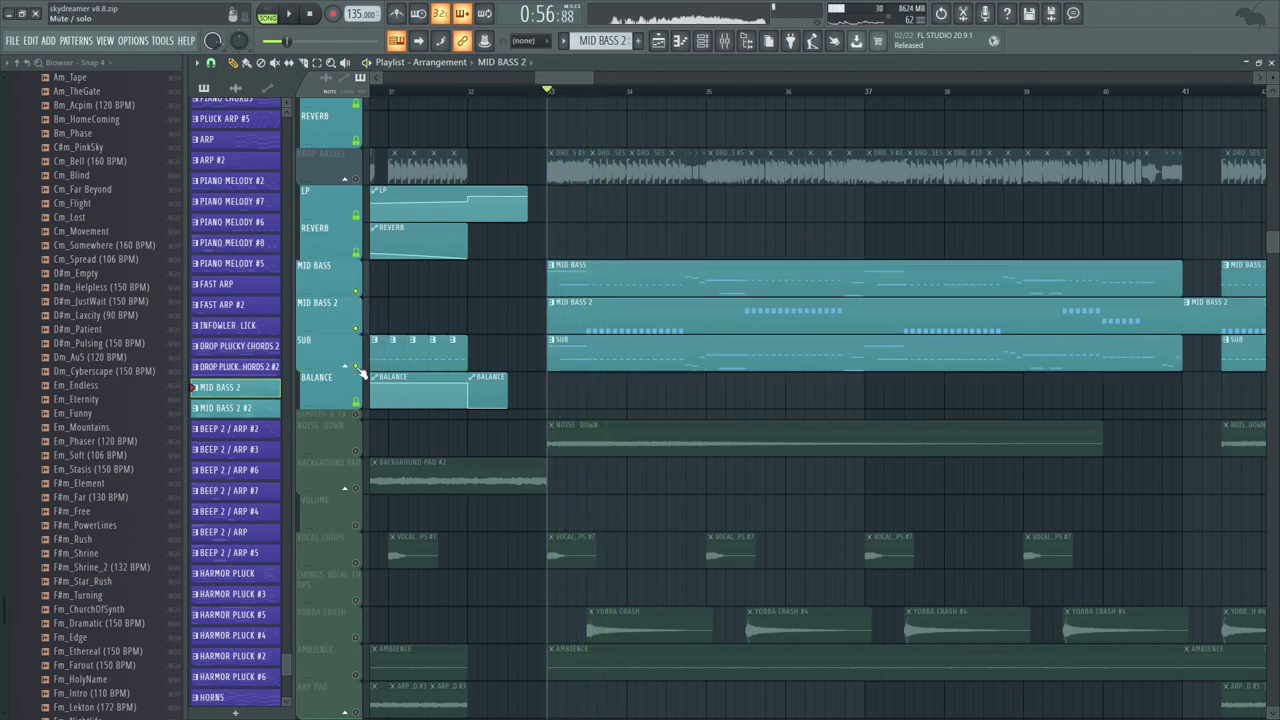
left_click(357, 179)
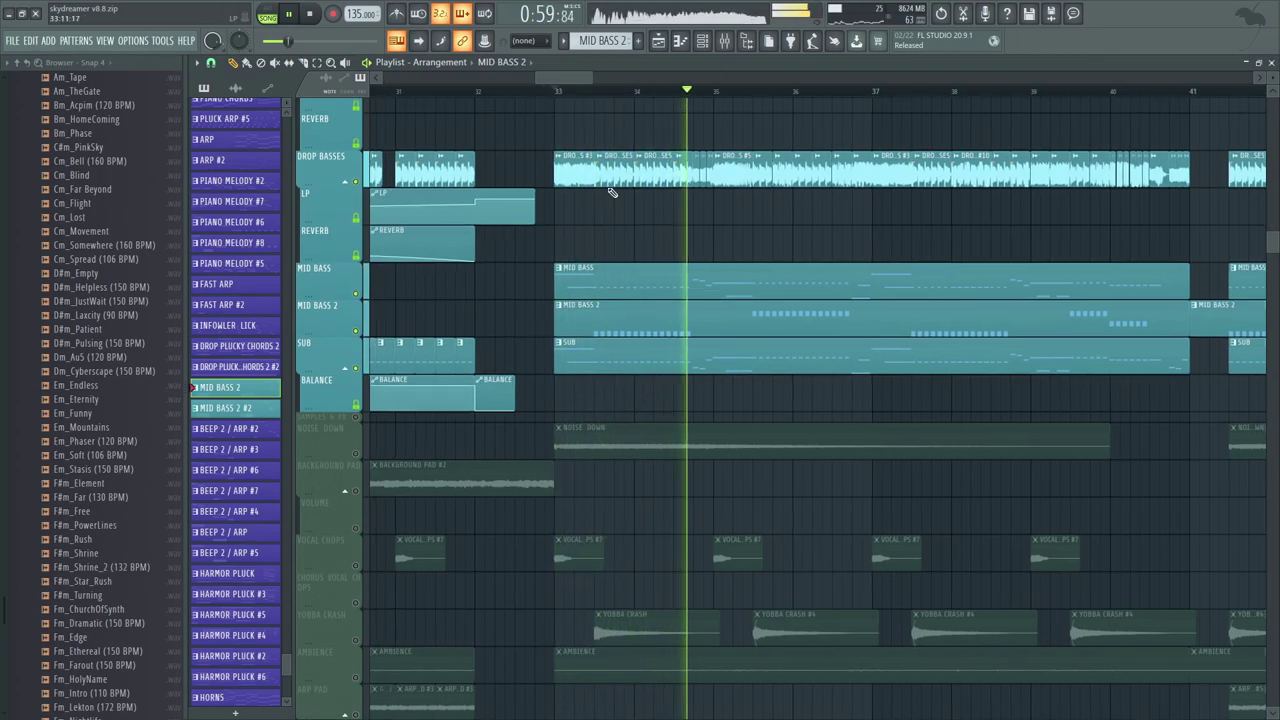
Step: Stop the combined bass layers and audition the NOISE DOWN track alone
key("space")
left_click(358, 332)
key("space")
key("space")
left_click(358, 332)
key("space")
key("space")
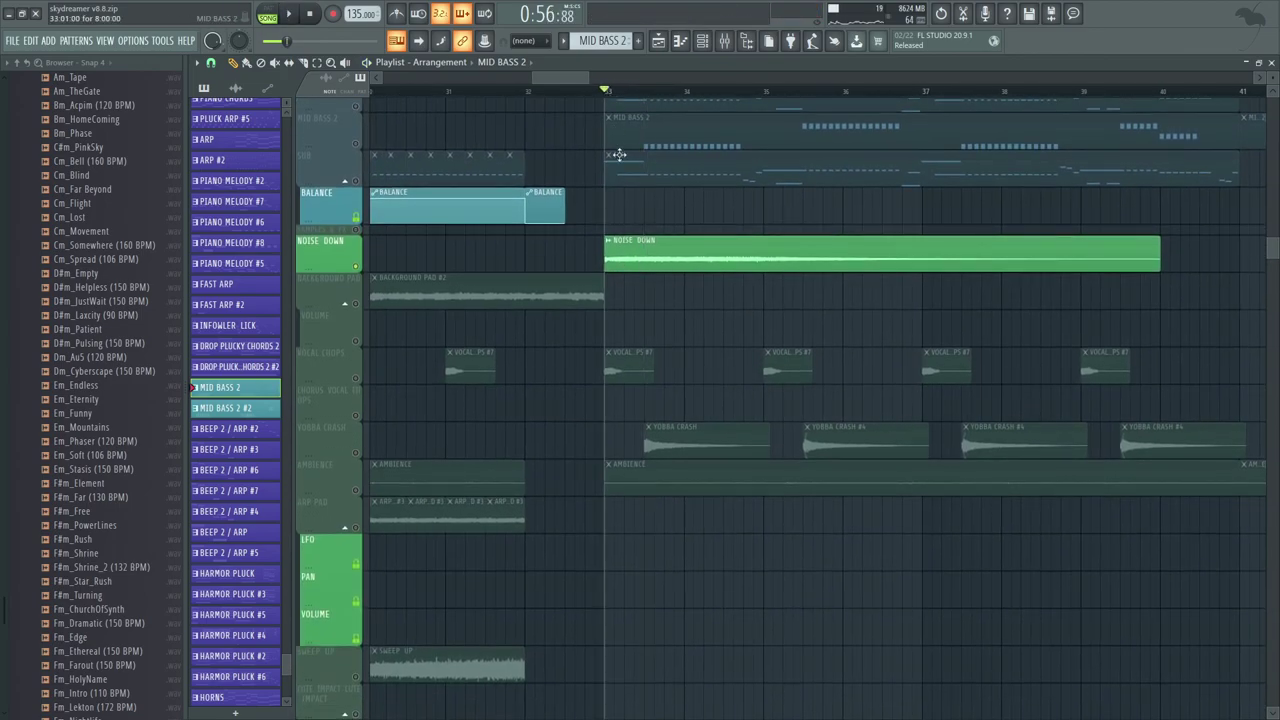
Step: Restore the other tracks, solo DROP VOCAL CHOPS and audition its chops from bar 33
scroll(663, 306, "down", 2)
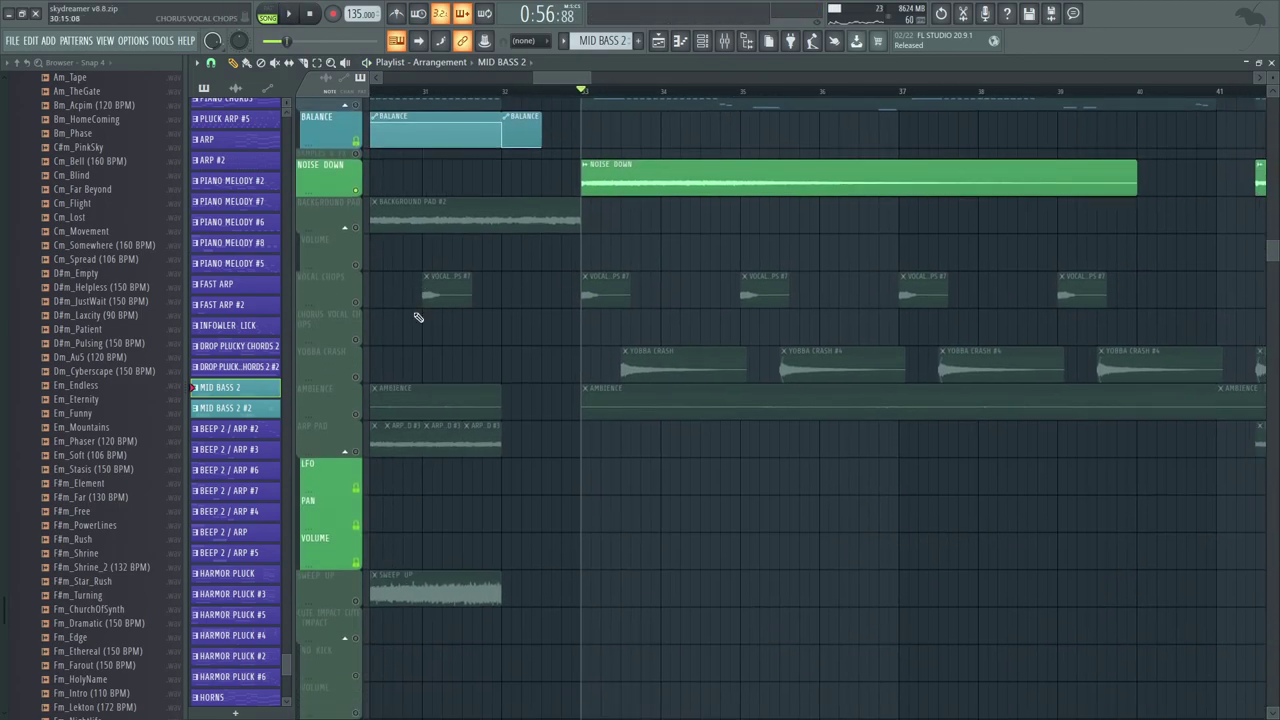
left_click(357, 303, "ctrl")
left_click(357, 303, "ctrl")
scroll(597, 506, "down", 10)
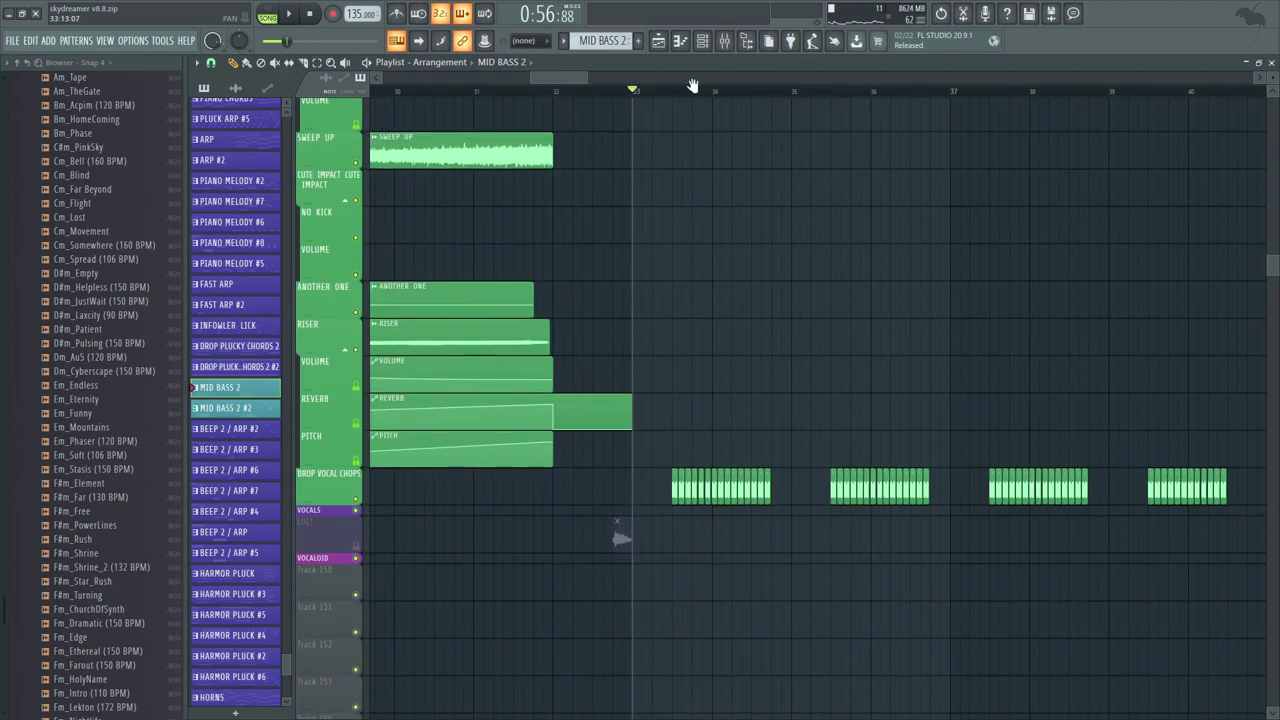
left_click(356, 365, "ctrl")
left_click_drag(520, 300, 402, 296)
key("space")
left_click_drag(597, 77, 578, 77)
left_click_drag(596, 264, 592, 242)
left_click_drag(800, 286, 742, 291)
key("space")
Step: Open the DROP VOCAL CHOPS clip settings and examine the Haas effects on its mixer insert
double_click(527, 335)
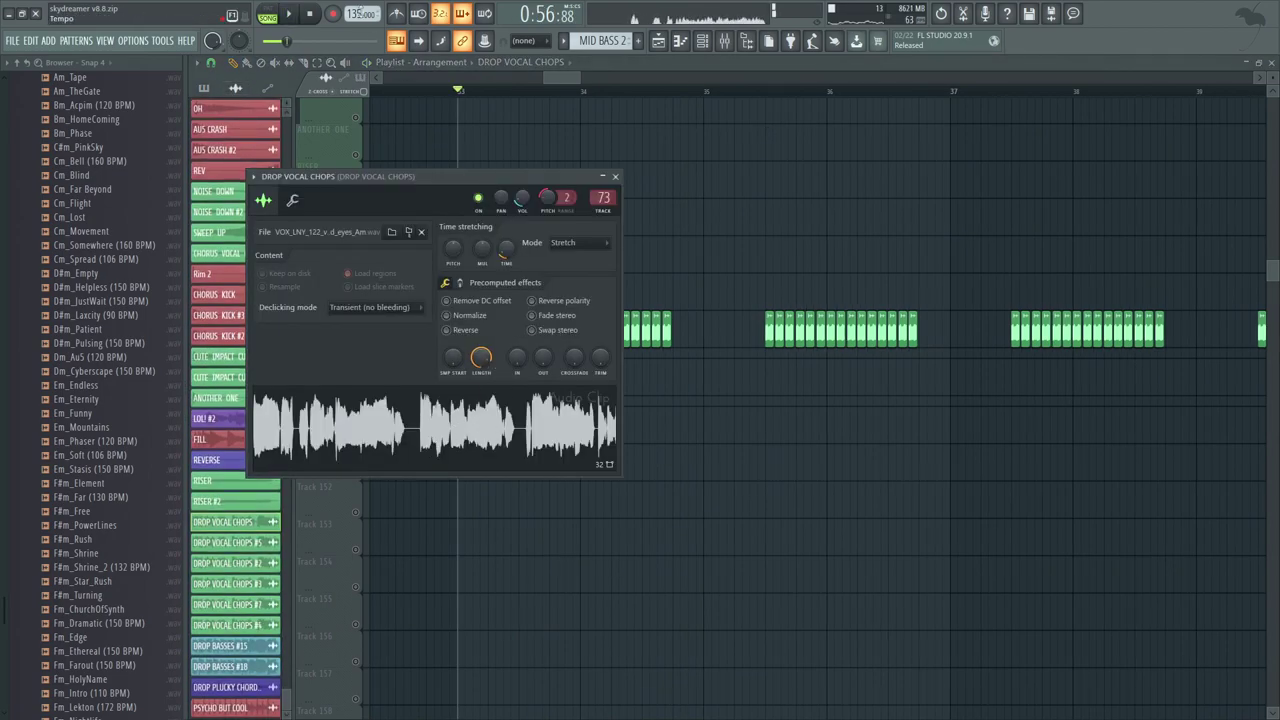
left_click(462, 91)
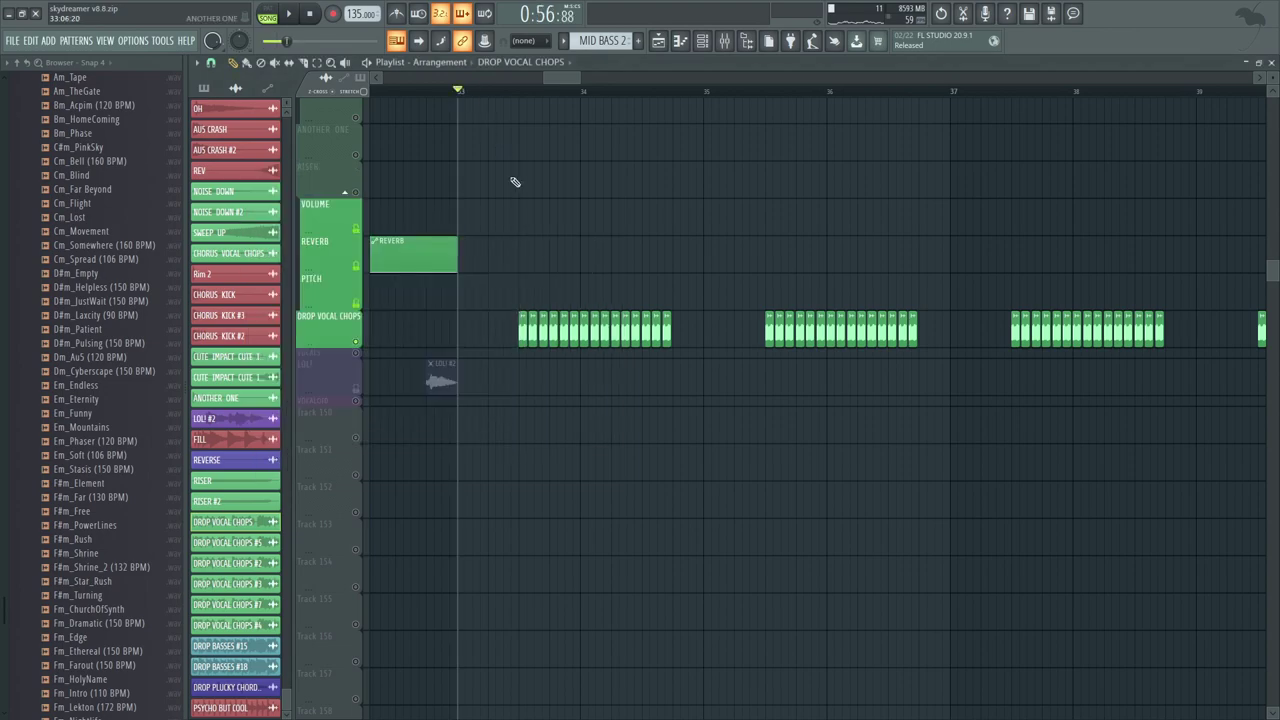
double_click(522, 330)
double_click(603, 196)
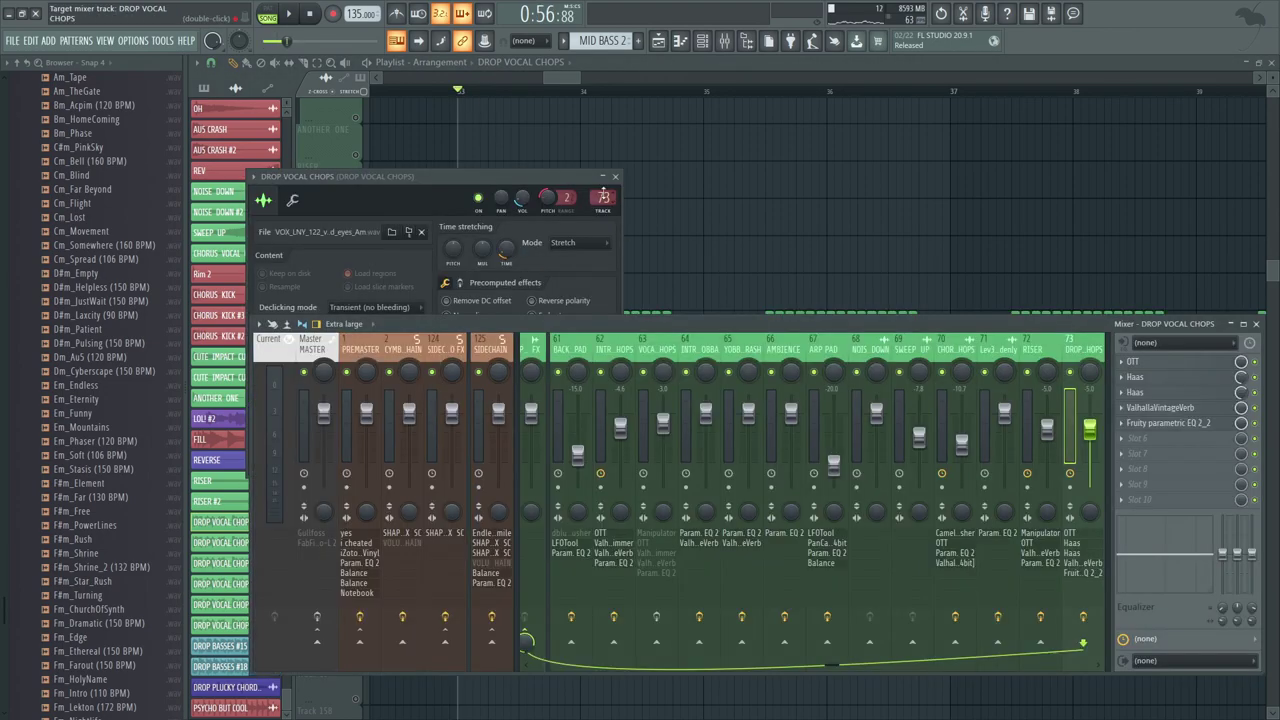
left_click(1150, 382)
left_click(1150, 393)
left_click(469, 247)
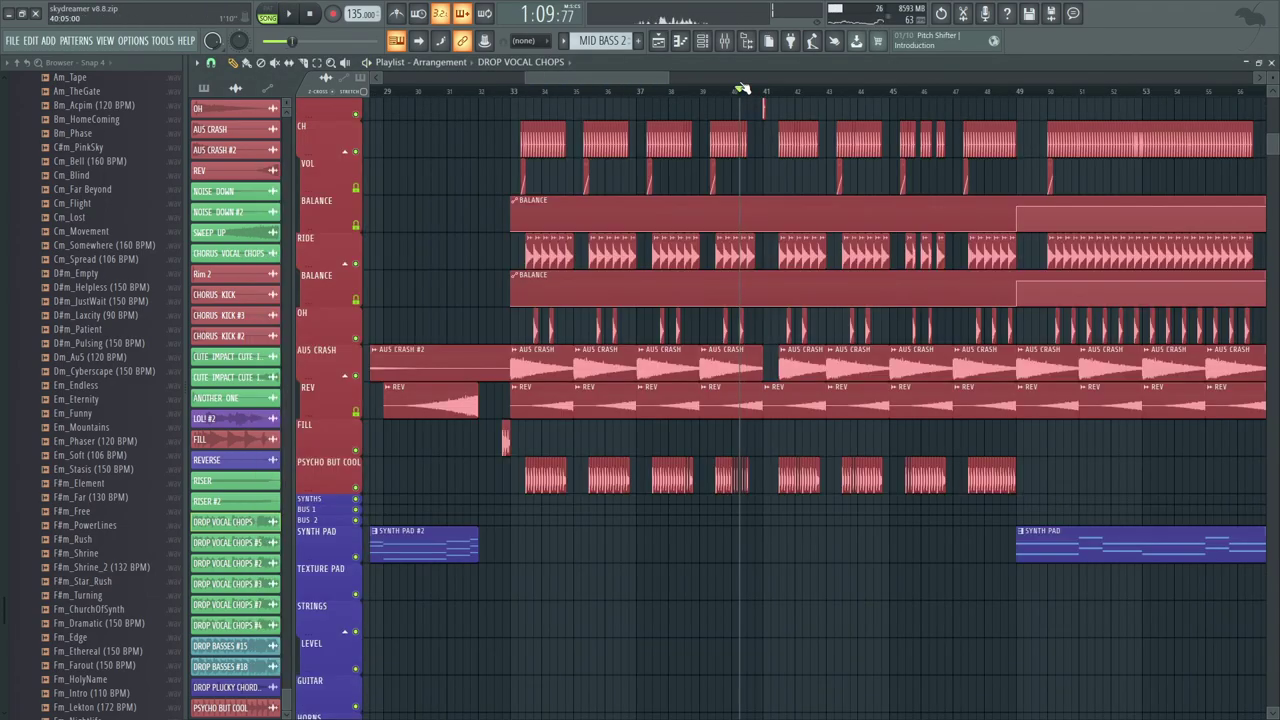
Step: Audition the percussion transition into bar 41 and view the SNAP clip's sample settings
left_click_drag(730, 265, 694, 350)
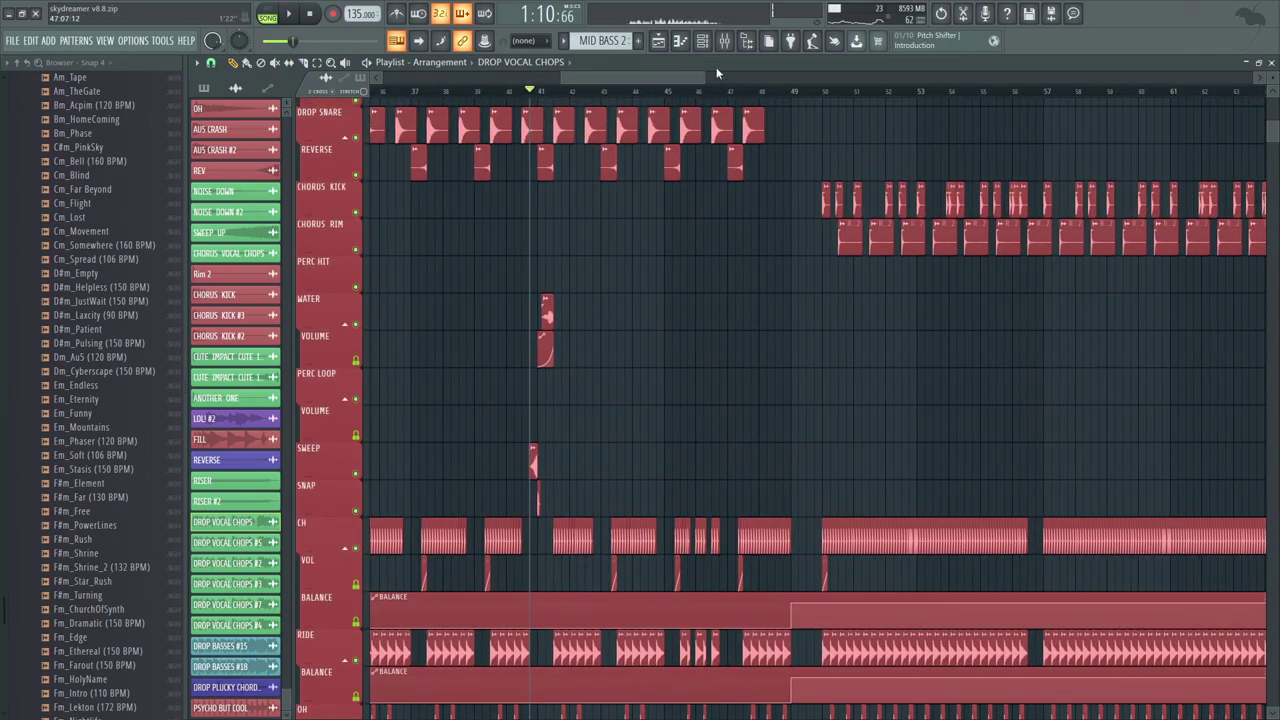
left_click_drag(703, 79, 715, 79)
scroll(460, 374, "up", 6)
left_click_drag(460, 374, 597, 284)
key("space")
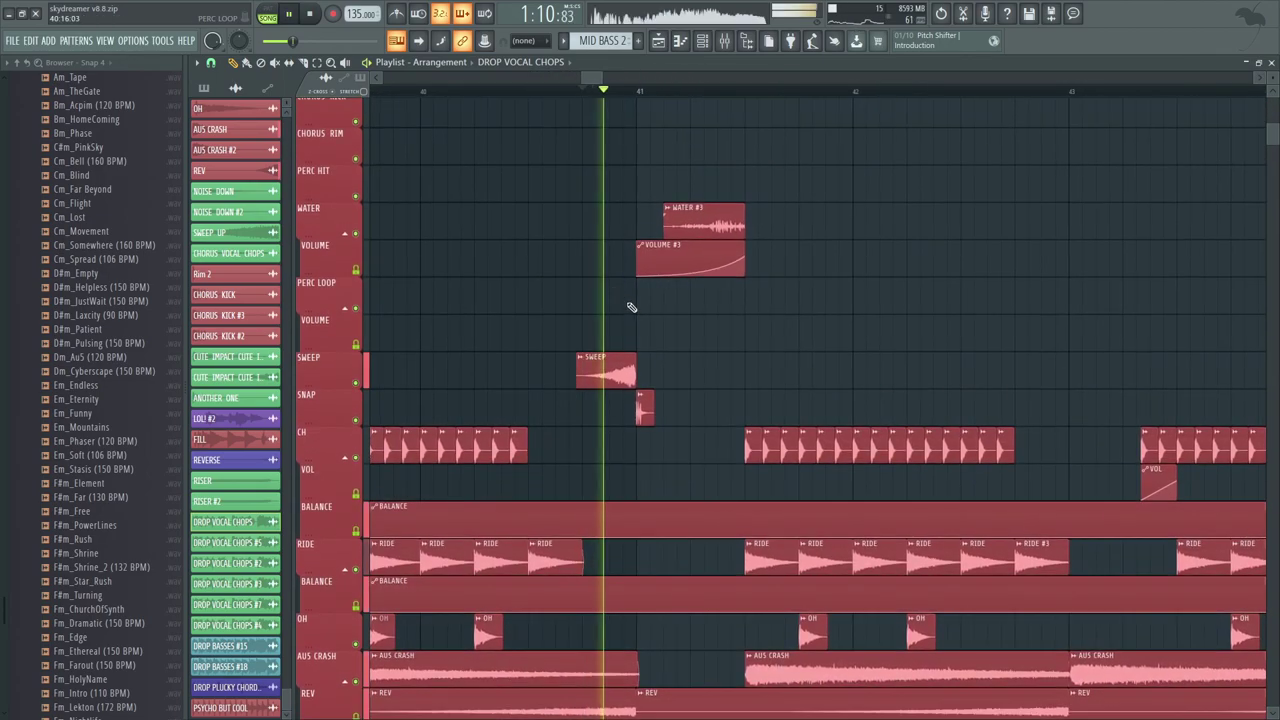
double_click(640, 402)
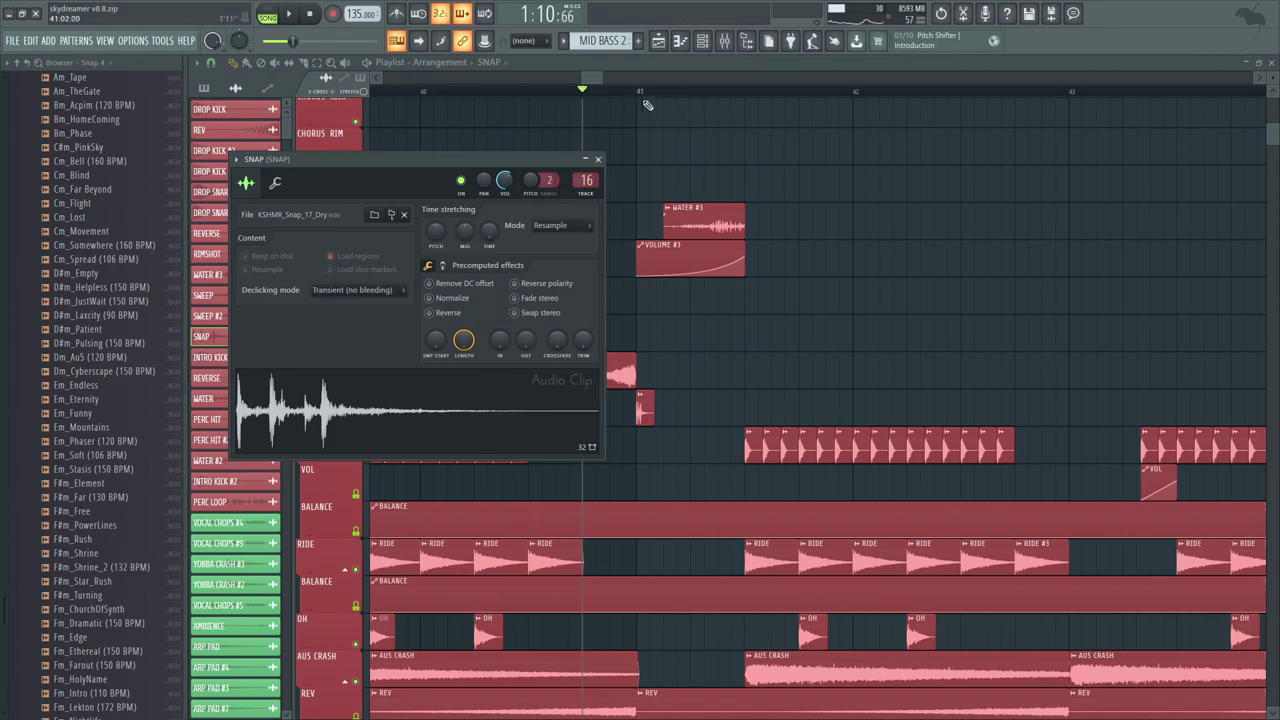
left_click(646, 110)
right_click(646, 110)
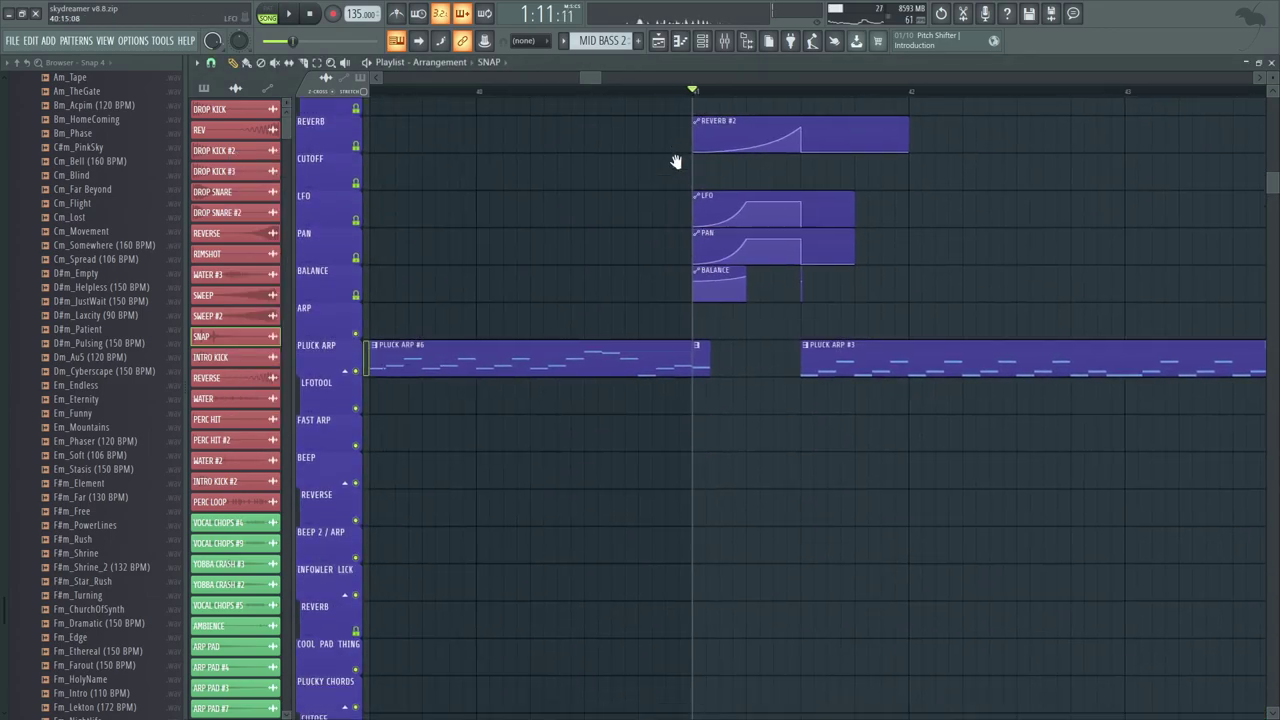
Step: Audition PLUCK ARP, WATER and REVERSE in solo around bar 41, viewing the WATER #3 clip settings
left_click_drag(677, 160, 683, 129)
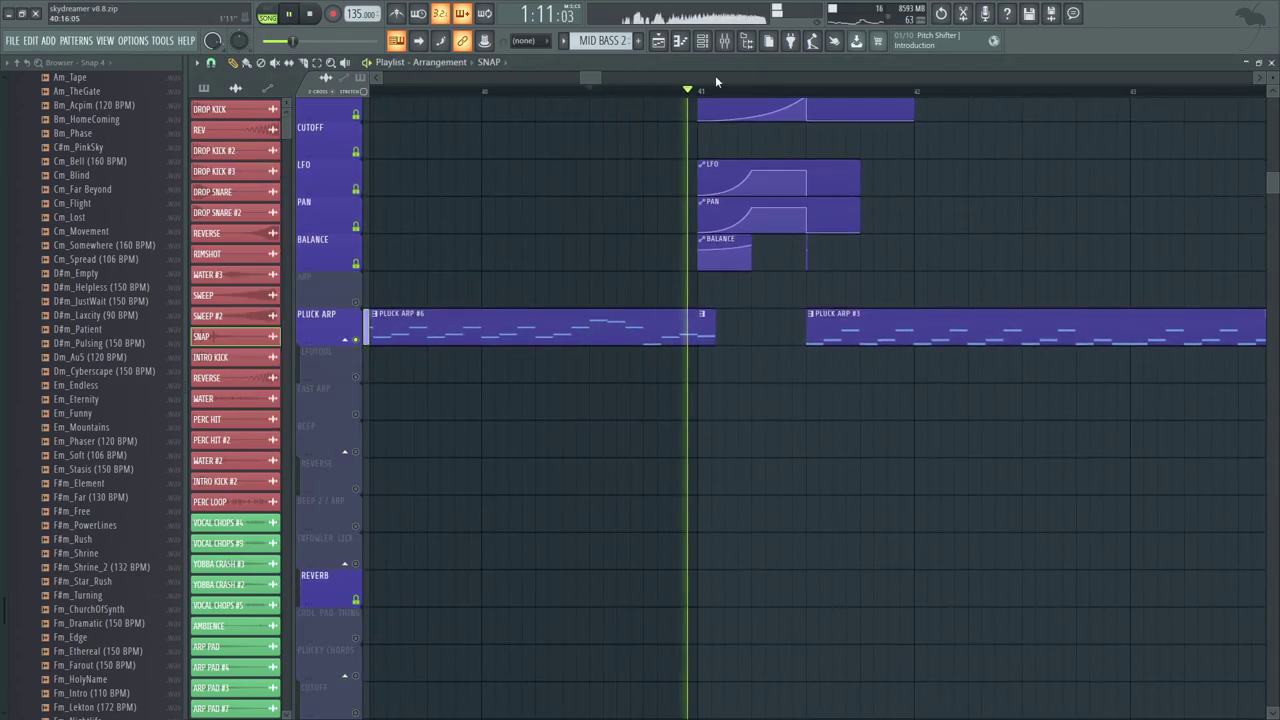
scroll(710, 387, "up", 4)
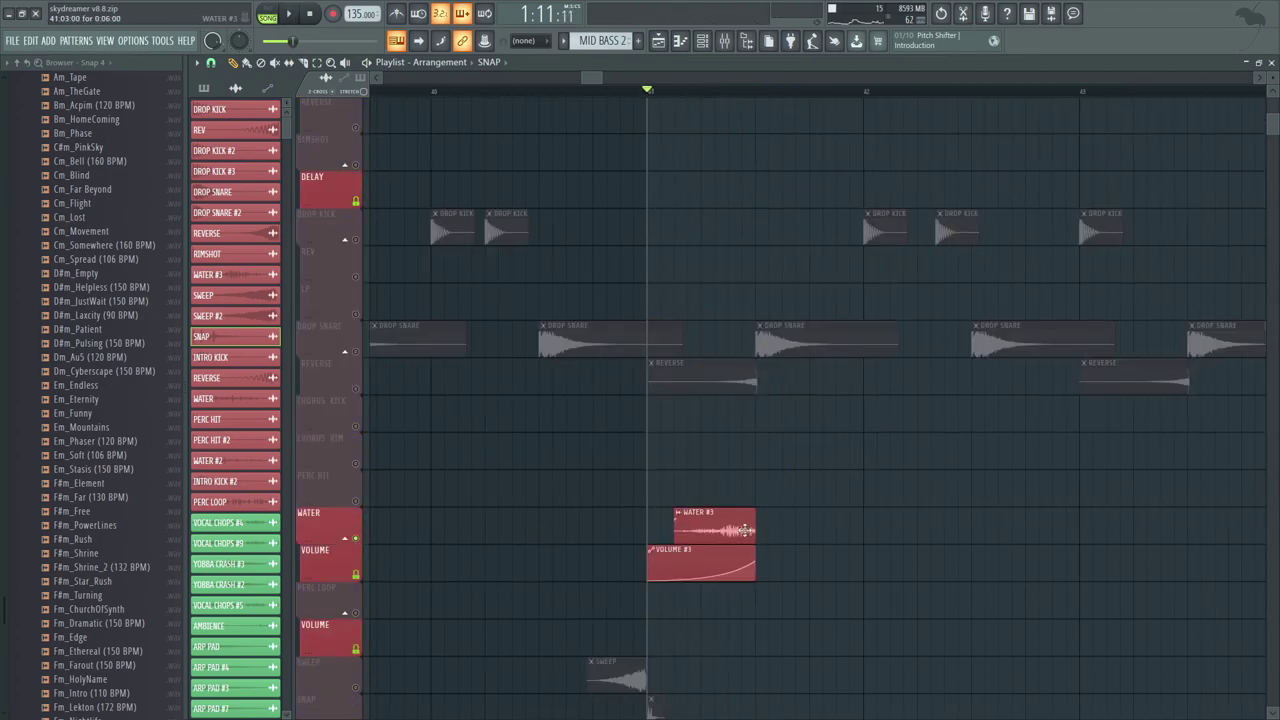
double_click(735, 527)
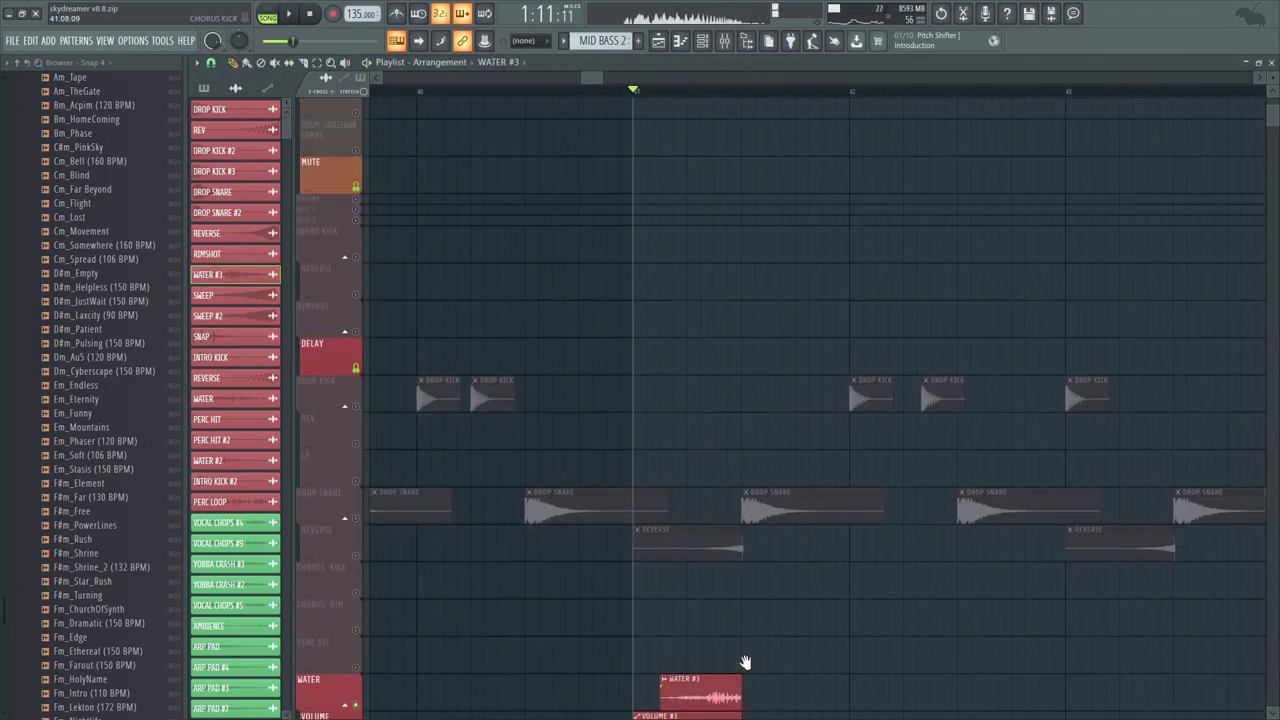
left_click(349, 640)
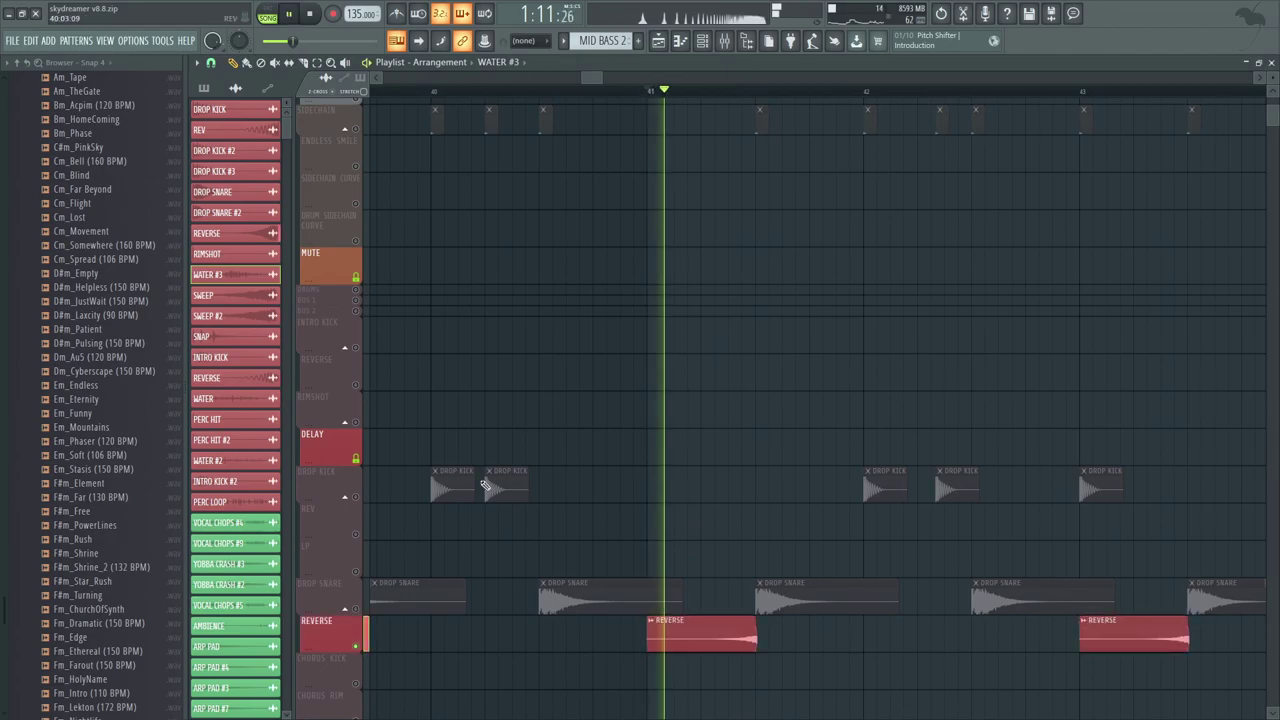
scroll(480, 440, "up", 5)
key("space")
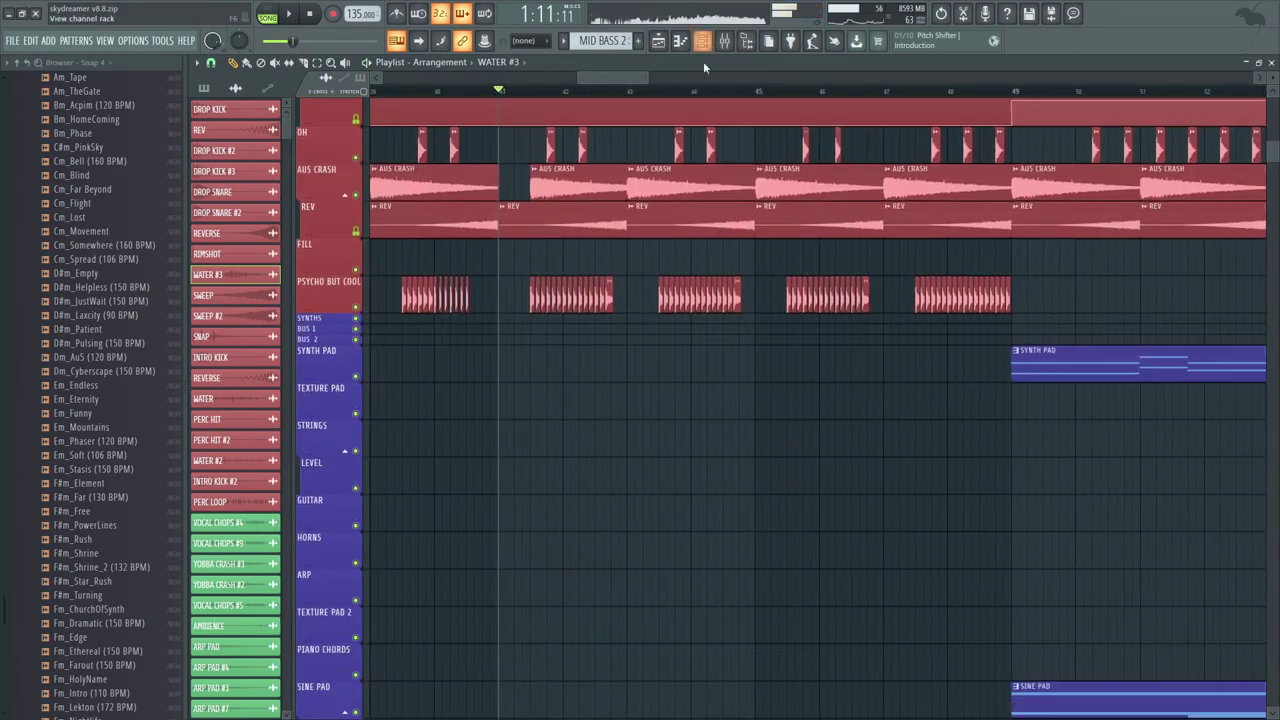
Step: Solo the PIANO MELODY track and audition it with its reverb automation after bar 42
scroll(652, 517, "down", 5)
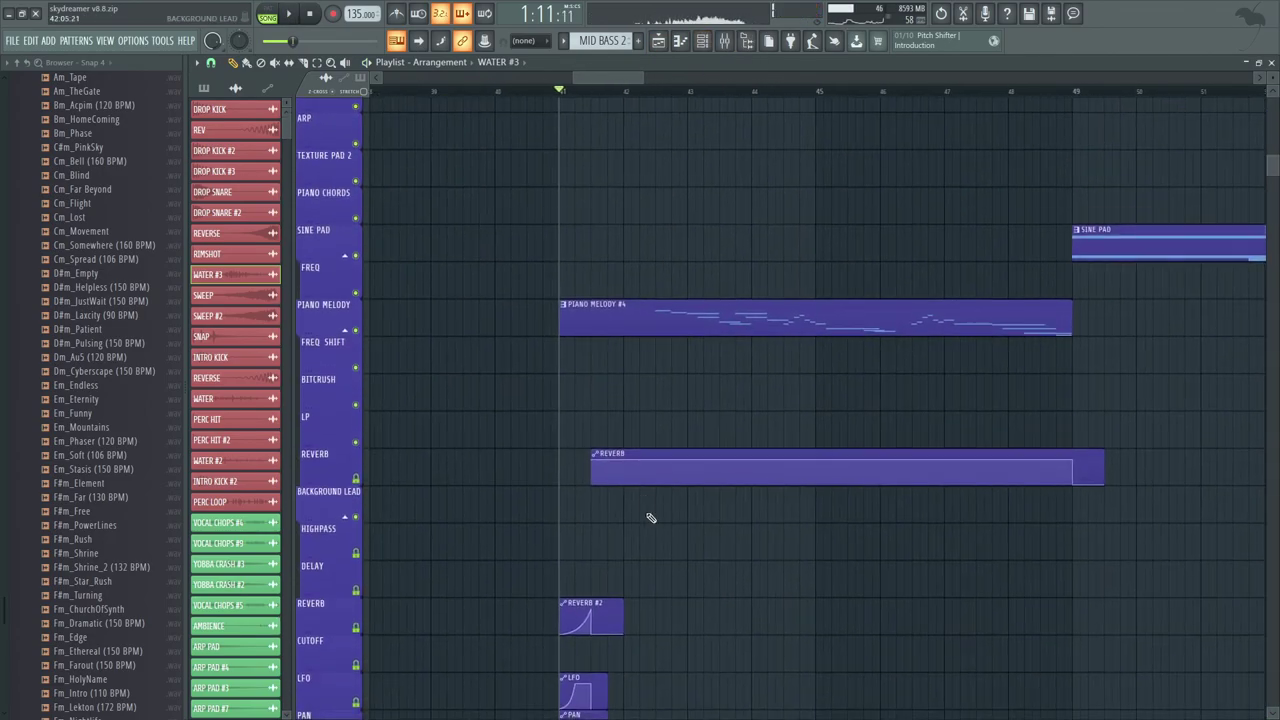
scroll(646, 323, "up", 4)
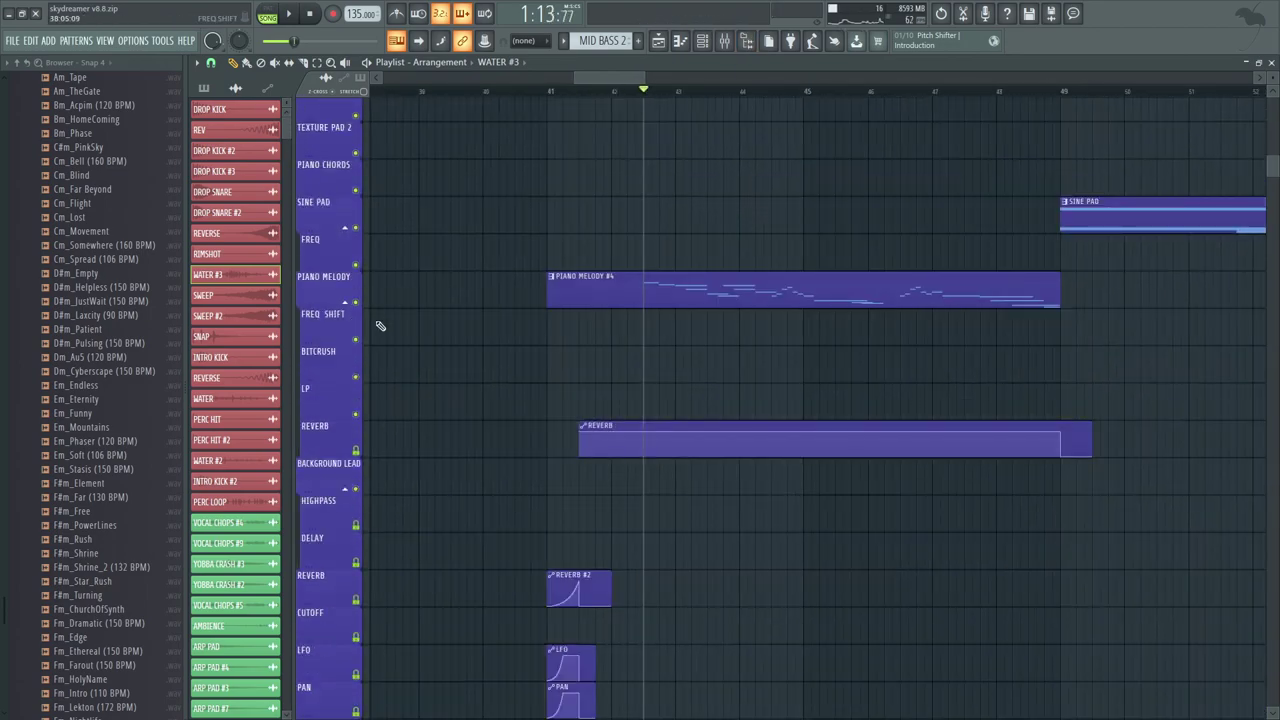
right_click(355, 302)
key("space")
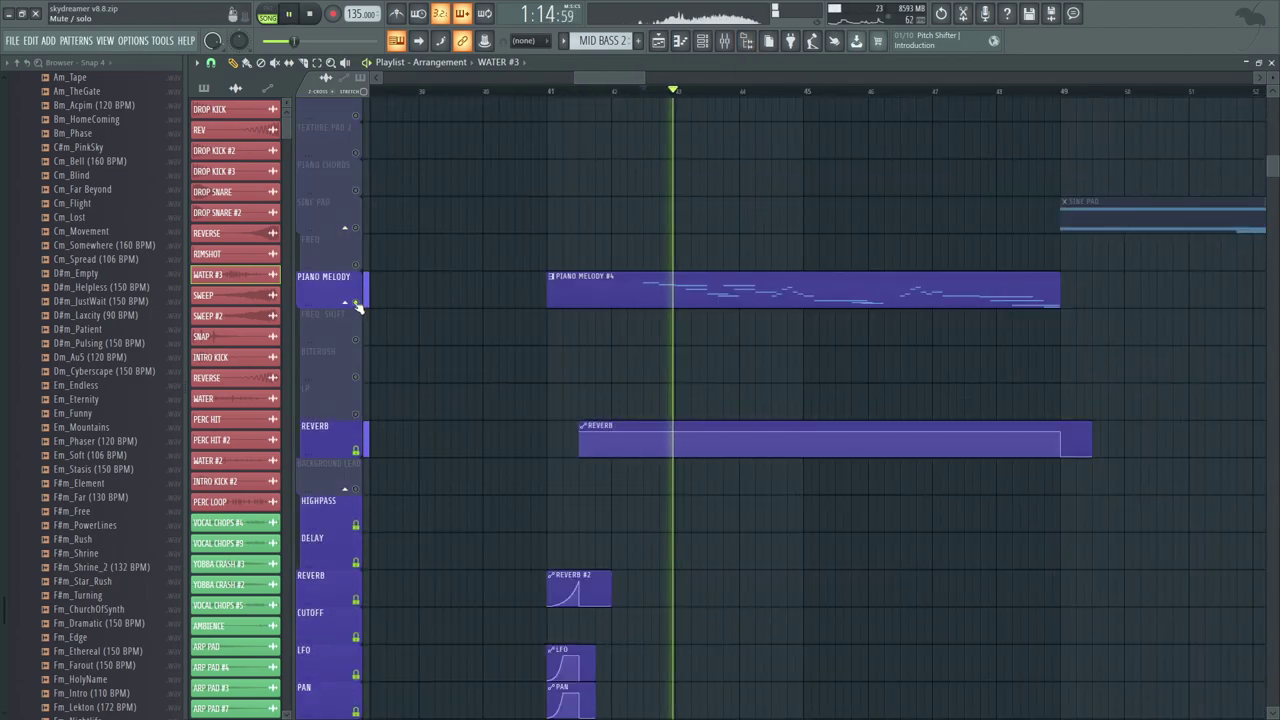
scroll(598, 207, "down", 2)
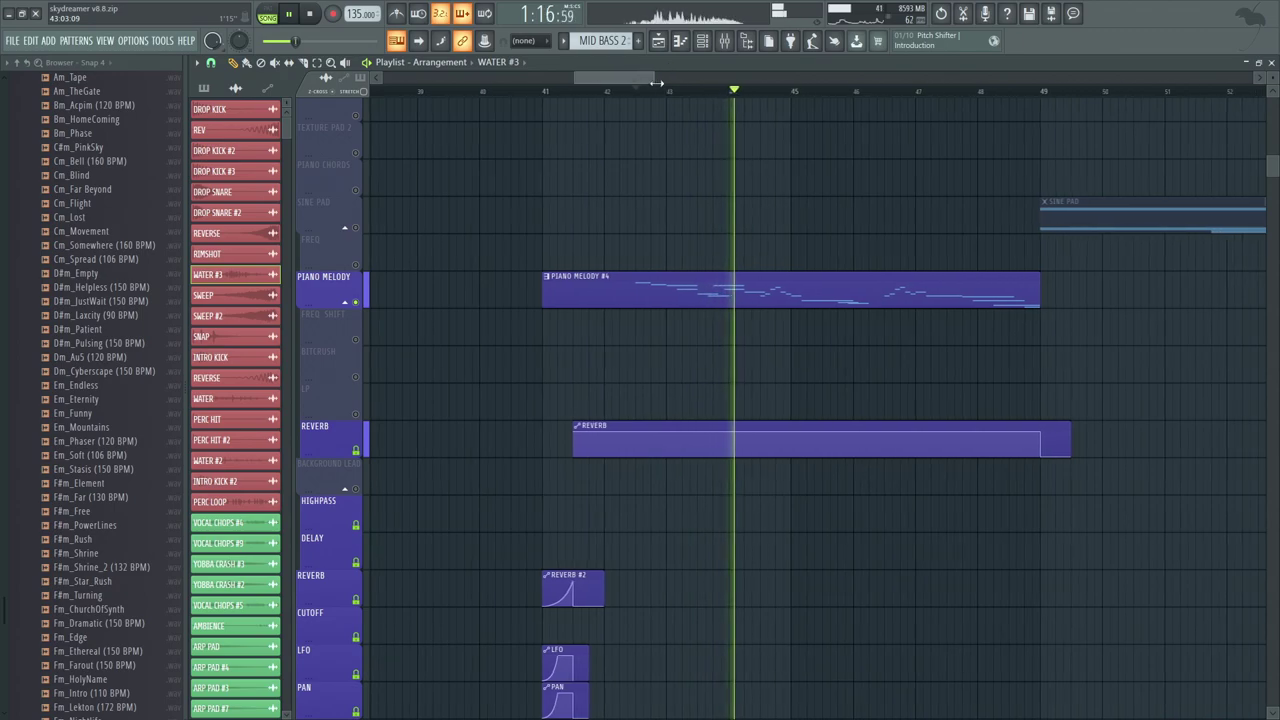
left_click_drag(595, 216, 738, 228)
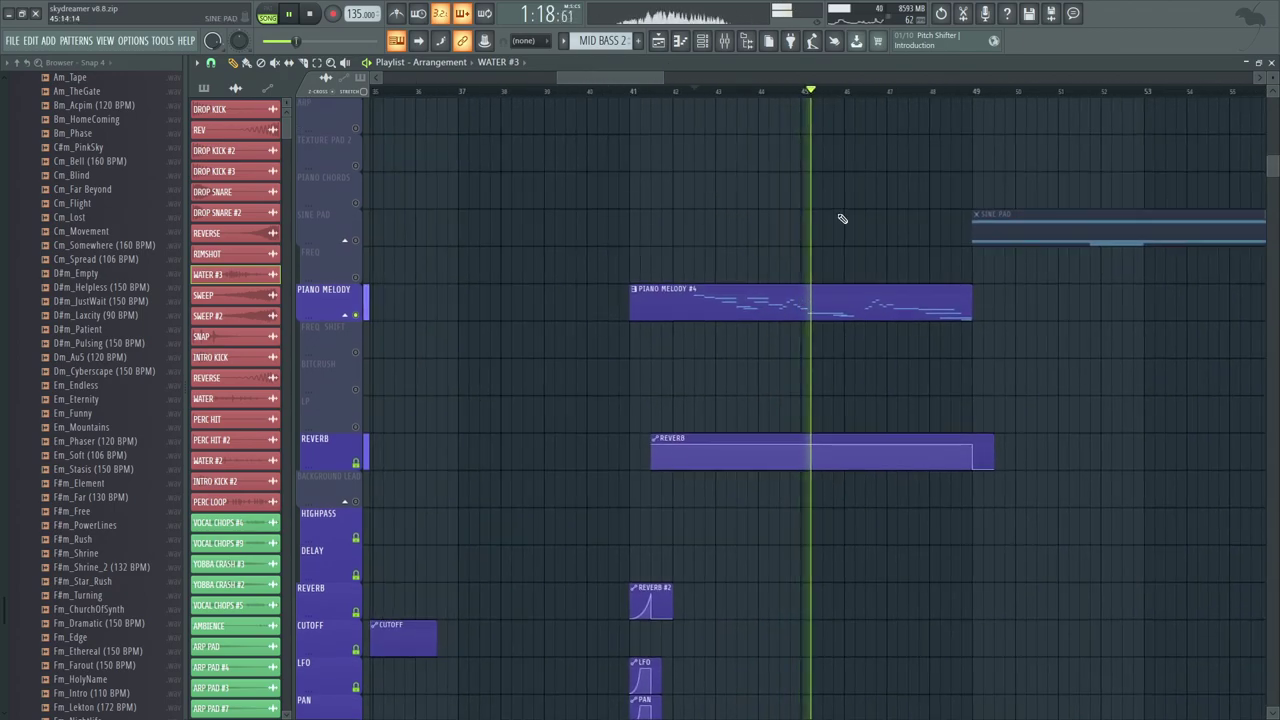
key("space")
Step: Move playback to bar 41, solo DROP PLUCKY CHORDS 2 and audition it with its cutoff and pitch automation
left_click_drag(1021, 289, 1106, 291)
left_click_drag(618, 288, 446, 251)
left_click(557, 92)
left_click(624, 92)
left_click_drag(788, 264, 790, 232)
scroll(790, 232, "down", 15)
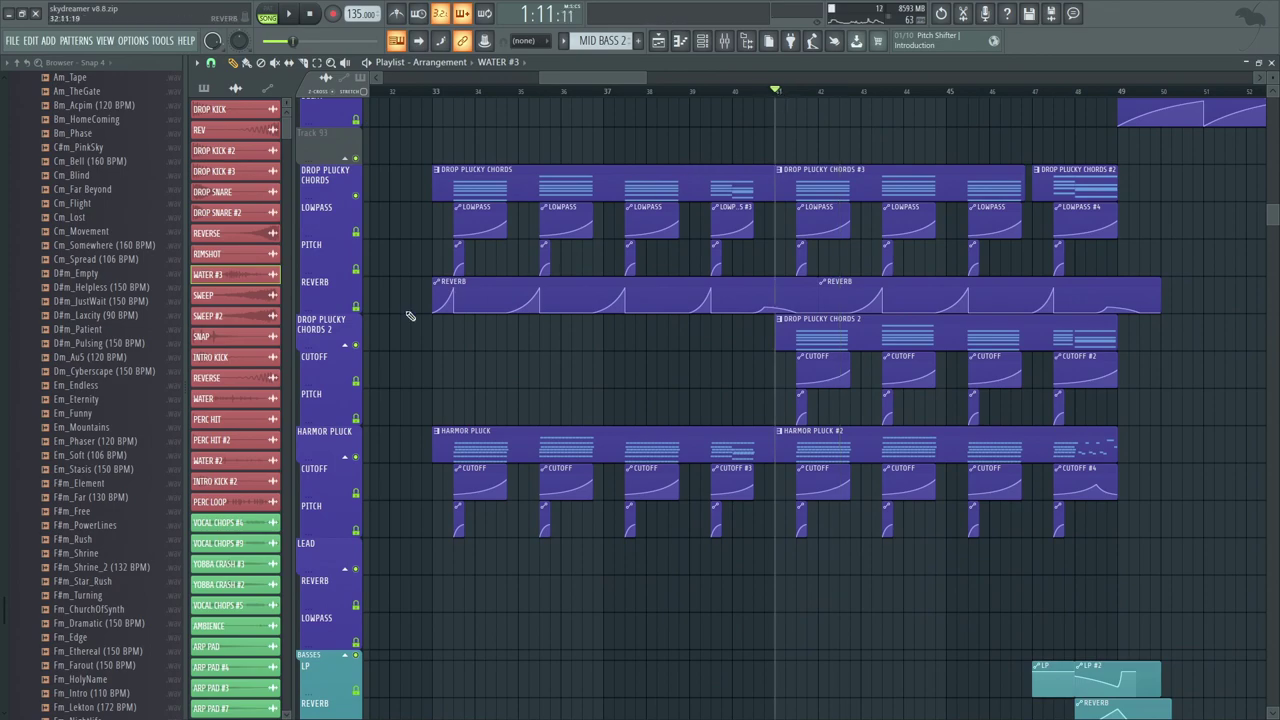
right_click(358, 345)
left_click_drag(783, 214, 702, 202)
key("space")
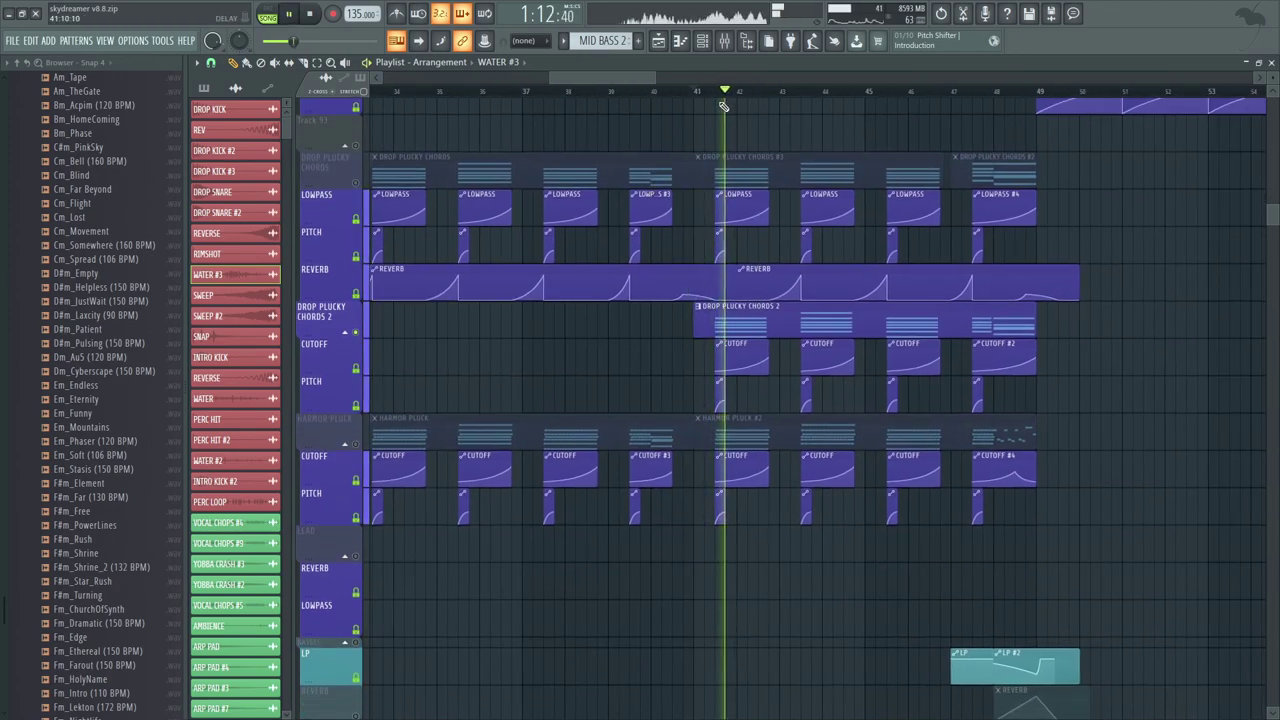
key("space")
Step: Open the DROP PLUCKY CHORDS 2 pattern and view its Serum #12 CHORD_Dreamer patch during playback
double_click(755, 330)
left_click_drag(525, 641, 508, 515)
key("space")
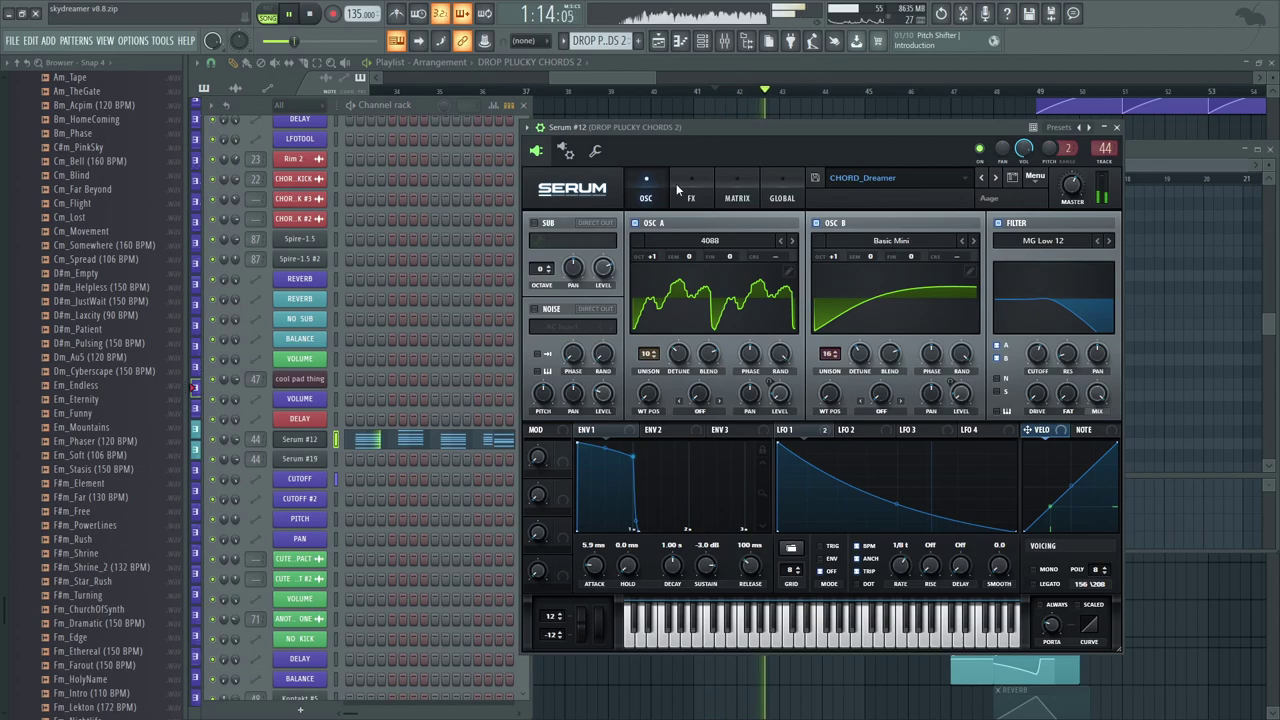
Step: View the effects rack and oscillator page of the CHORD_Dreamer Serum patch while auditioning DROP PLUCKY CHORDS 2
left_click(690, 190)
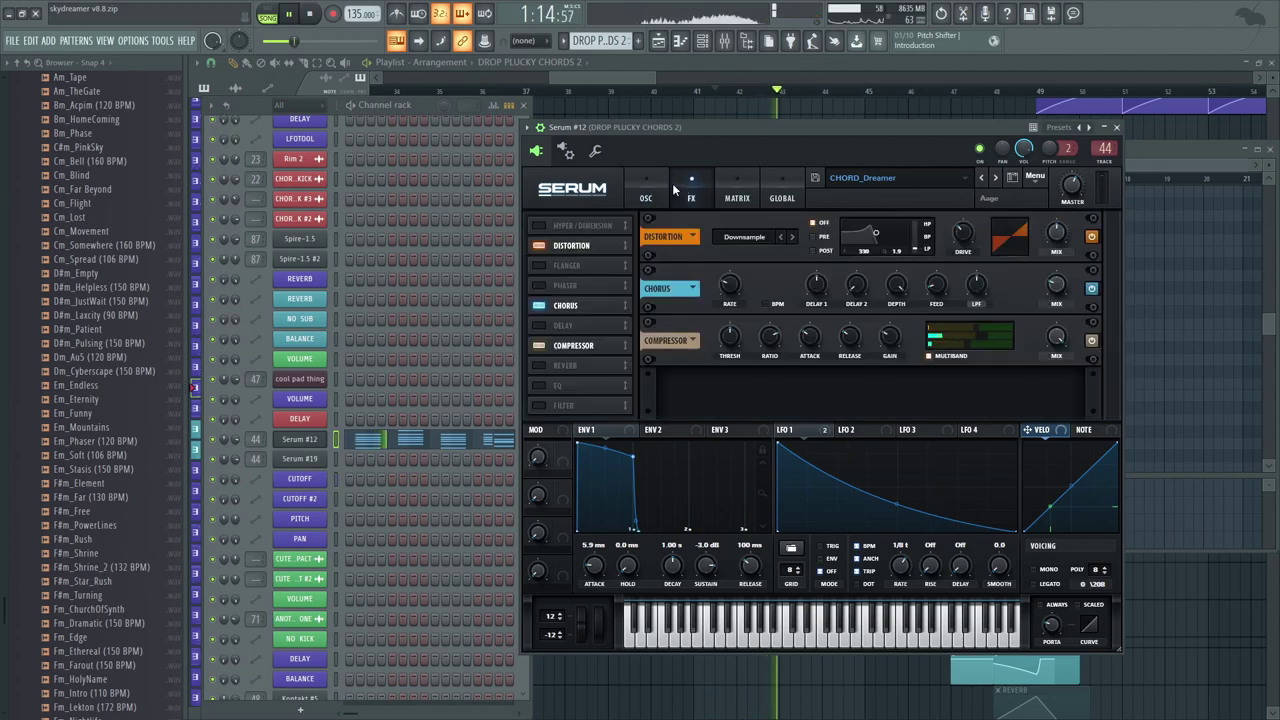
left_click(650, 185)
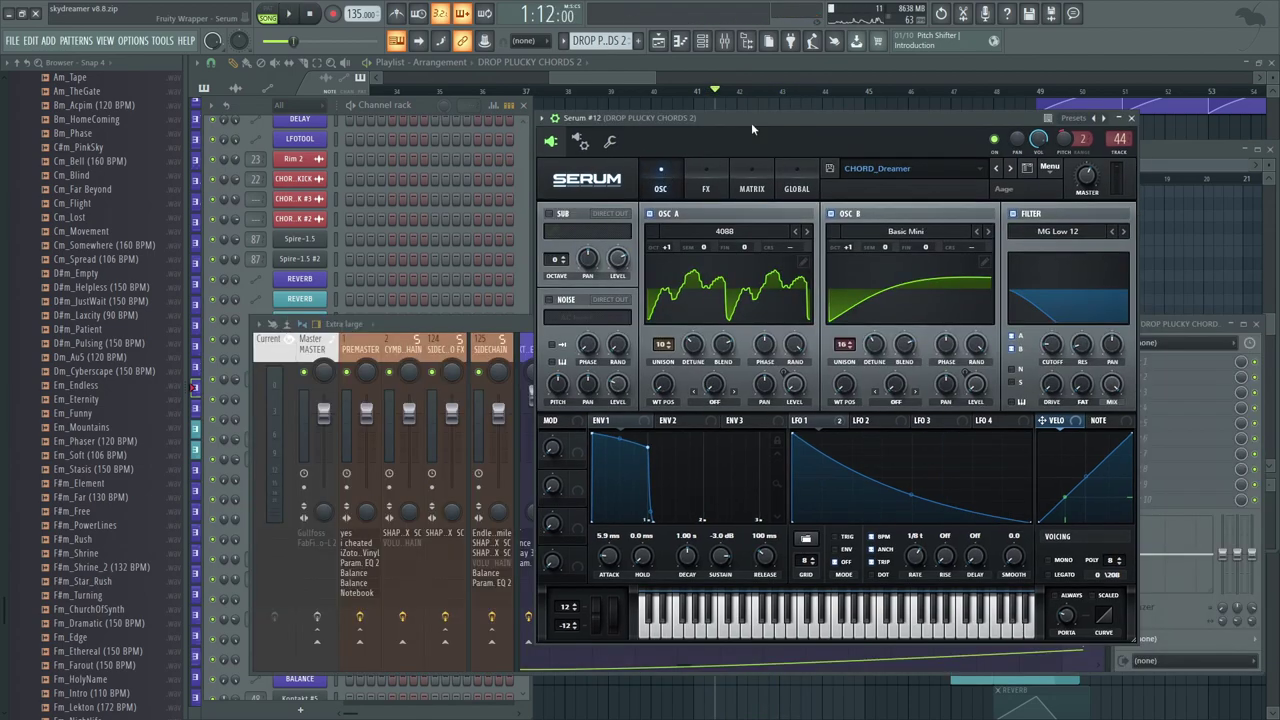
left_click_drag(751, 122, 746, 126)
key("space")
left_click(696, 190)
left_click(660, 186)
key("space")
left_click_drag(535, 106, 503, 214)
Step: Restore all tracks, solo the RISER track with its volume and reverb automation, and audition it around bar 47
right_click(355, 254)
right_click(355, 254)
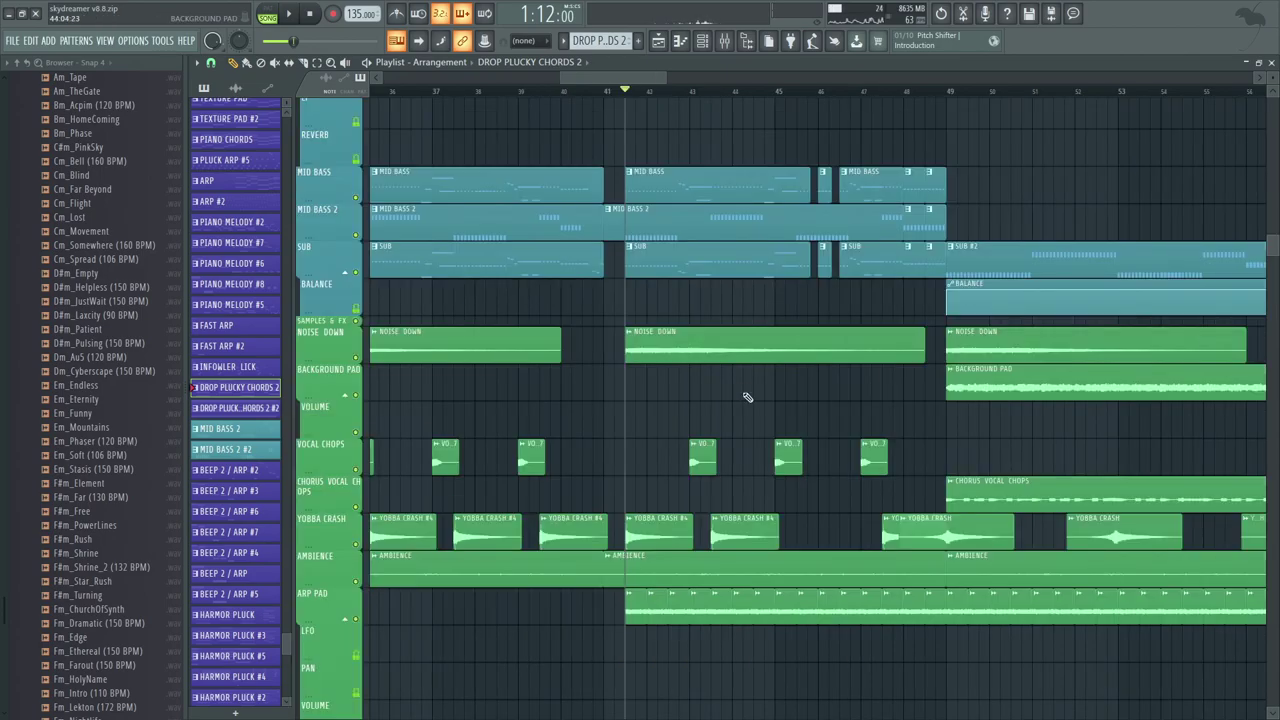
scroll(747, 397, "down", 8)
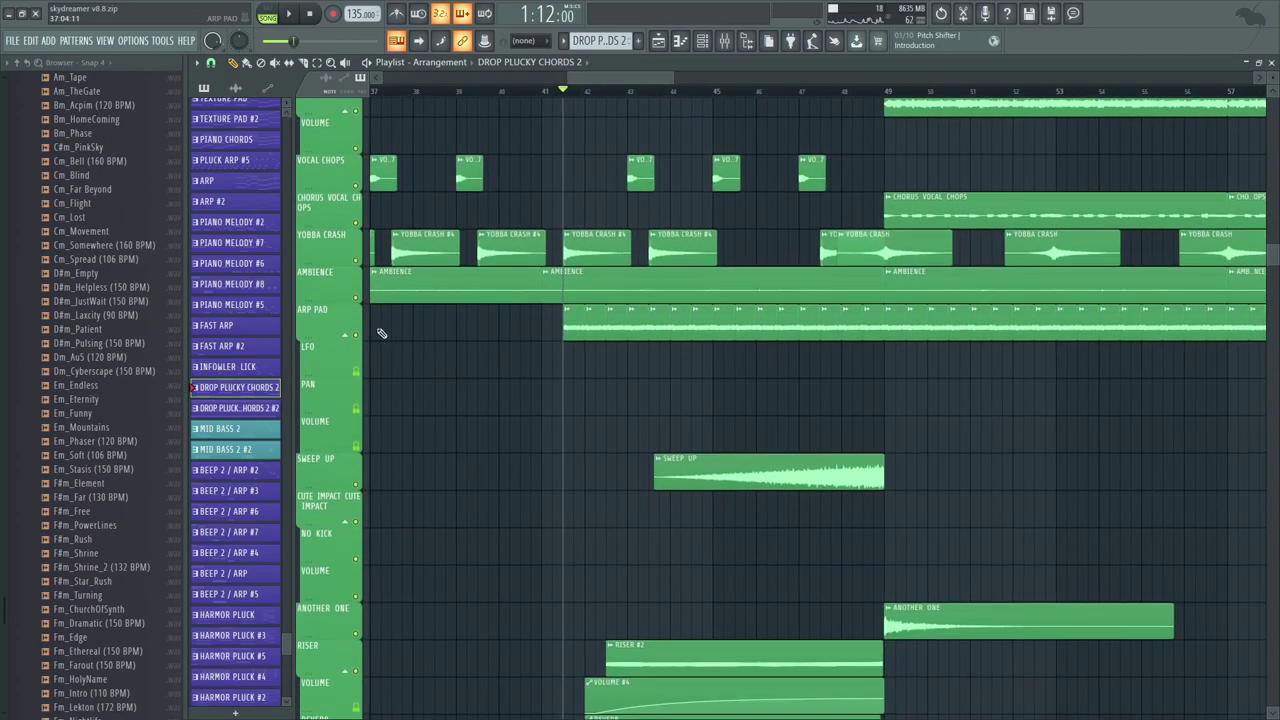
scroll(597, 281, "down", 8)
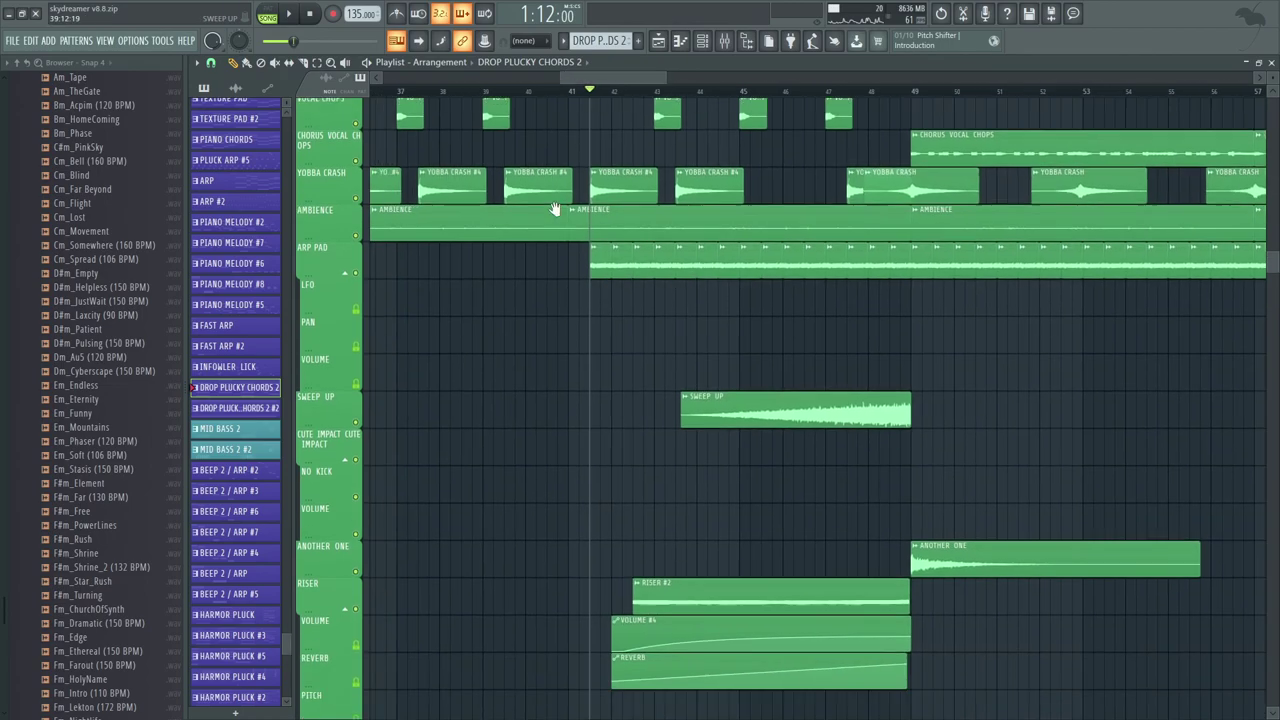
right_click(356, 359)
key("space")
left_click(835, 92)
scroll(388, 187, "down", 3)
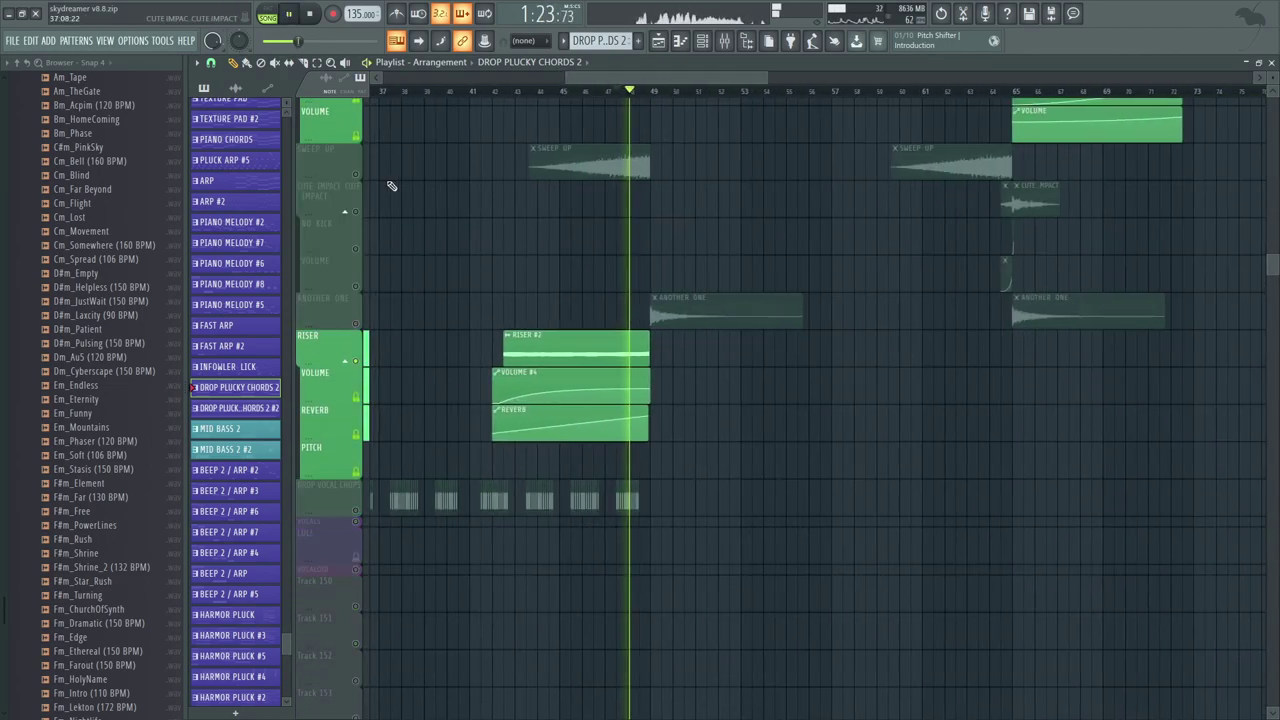
key("space")
Step: Audition HARMOR PLUCK in solo with its cutoff and pitch automation after bar 47, and bring all tracks back
right_click(356, 174)
right_click(356, 174)
left_click_drag(469, 214, 588, 520)
scroll(587, 520, "up", 10)
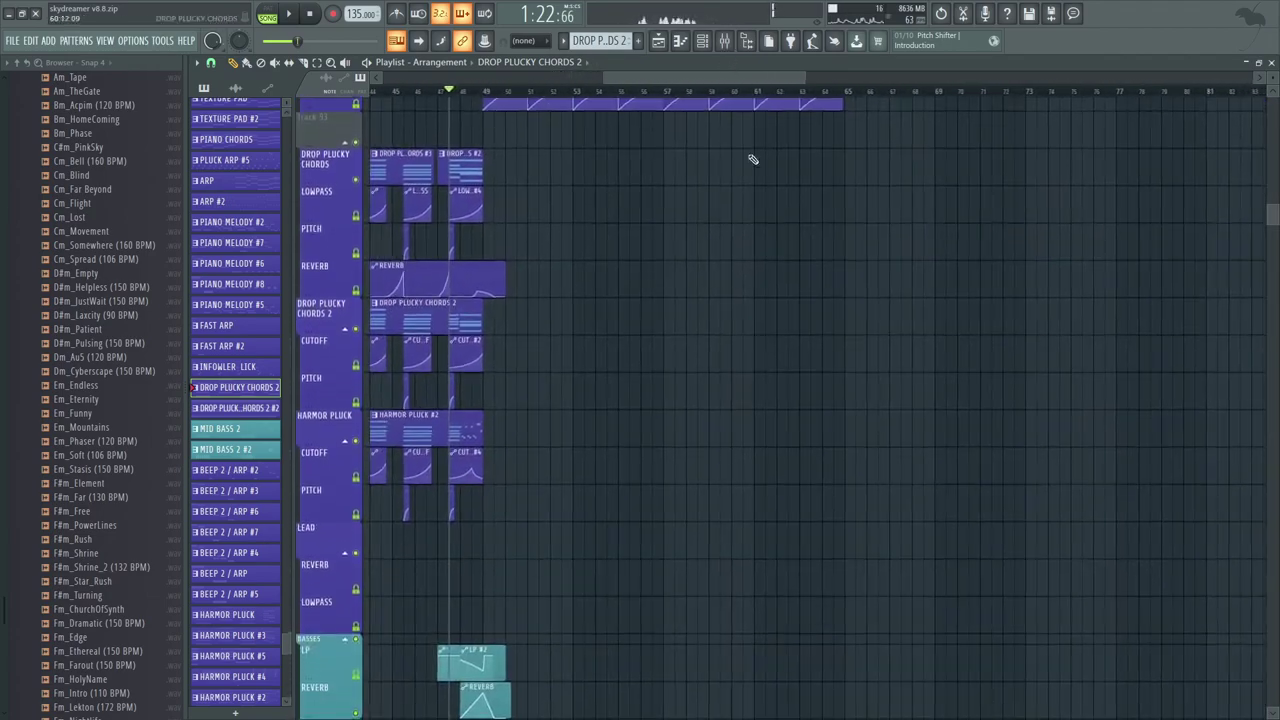
right_click(355, 440)
key("space")
left_click_drag(804, 78, 648, 130)
left_click_drag(809, 386, 709, 403)
key("space")
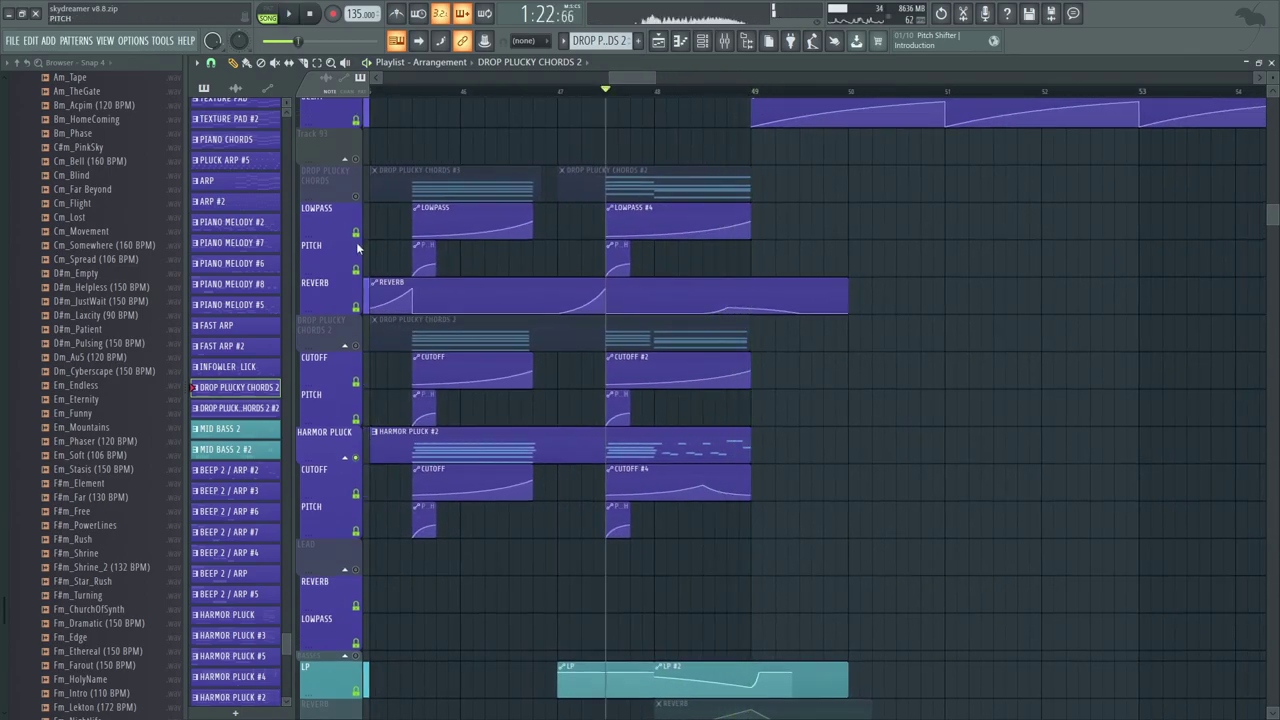
right_click(356, 196)
right_click(356, 196)
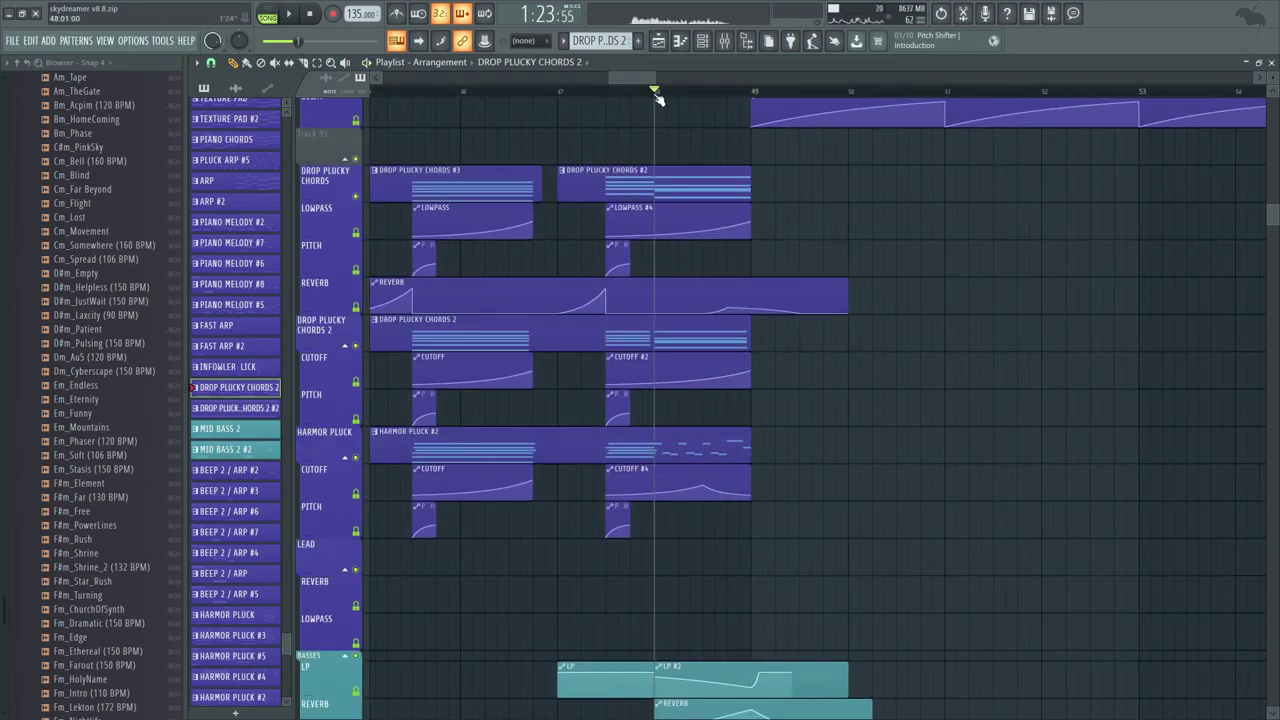
Step: Audition the full mix from bar 48 while viewing the EQ #3 and EQ #2 automation clips on the master tracks
scroll(686, 409, "up", 8)
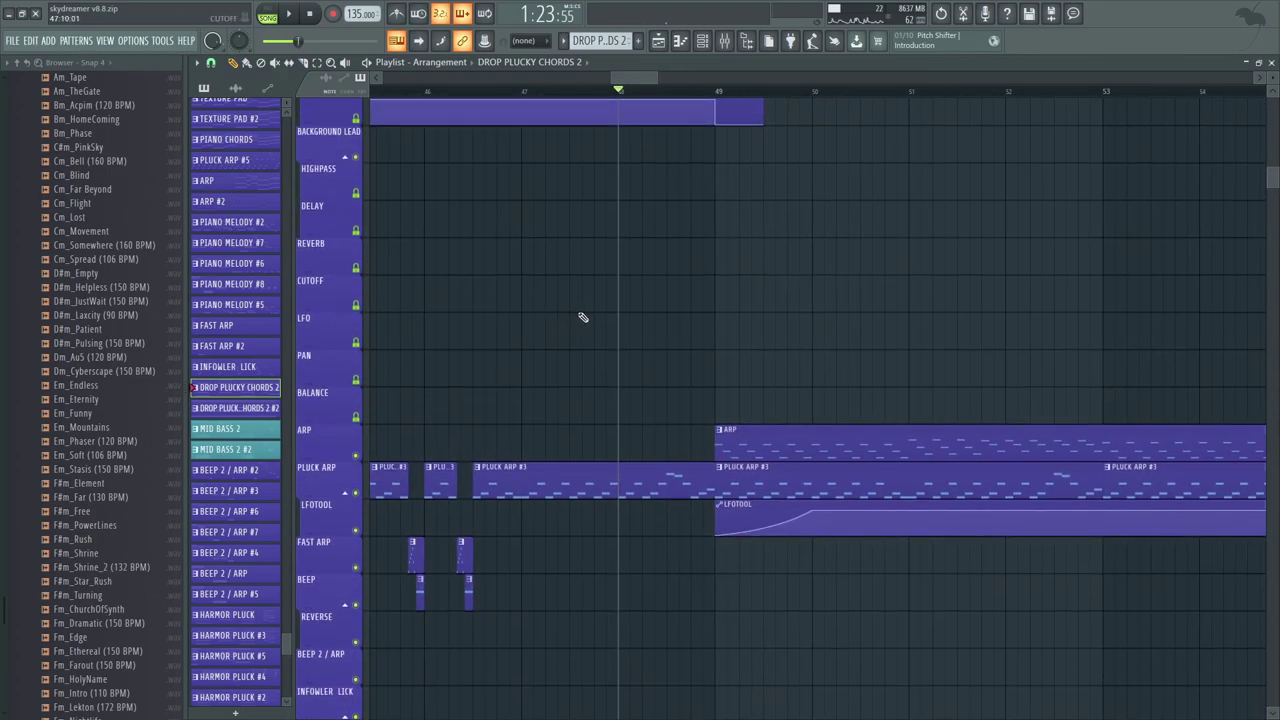
scroll(583, 317, "up", 2)
scroll(591, 271, "up", 15)
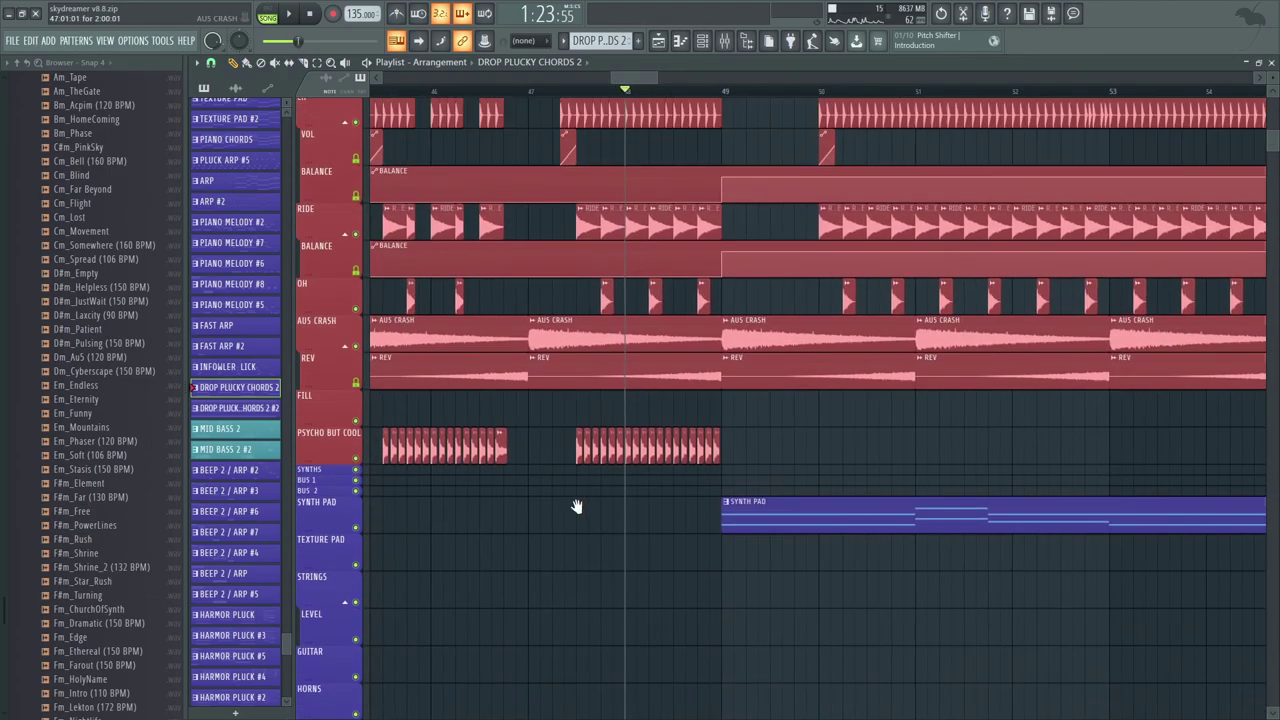
scroll(686, 283, "up", 15)
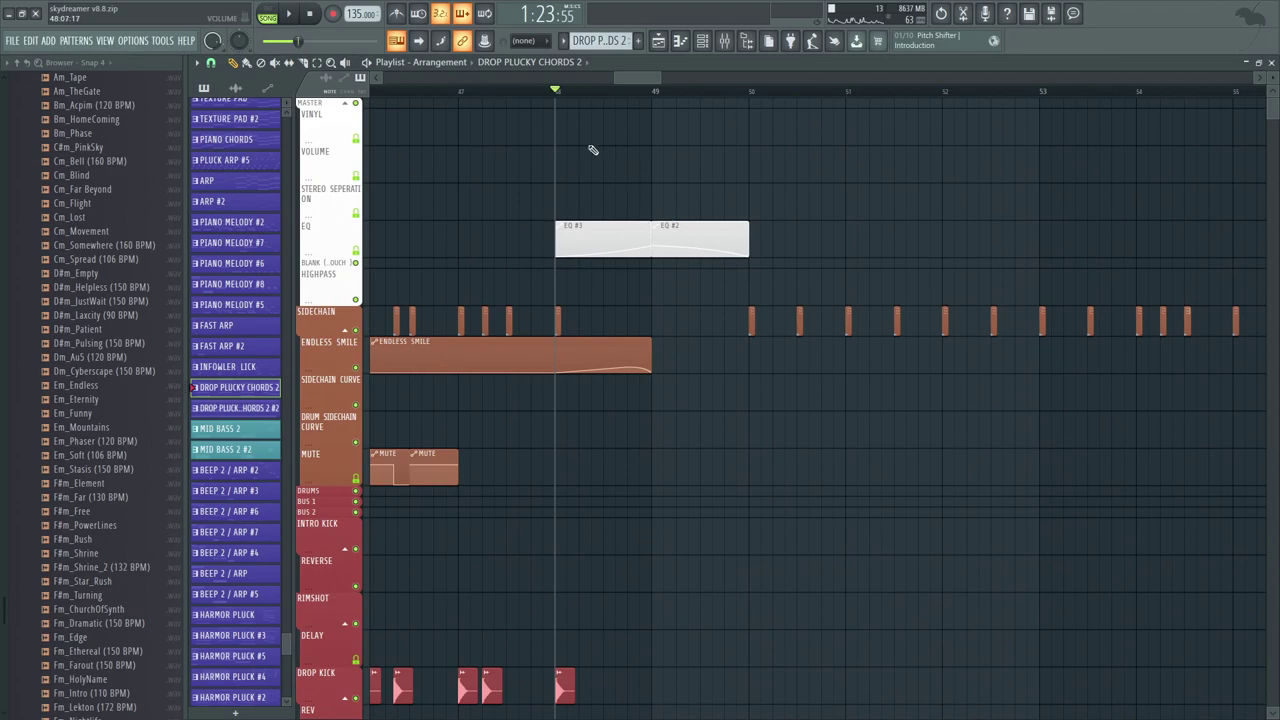
key("space")
key("space")
key("space")
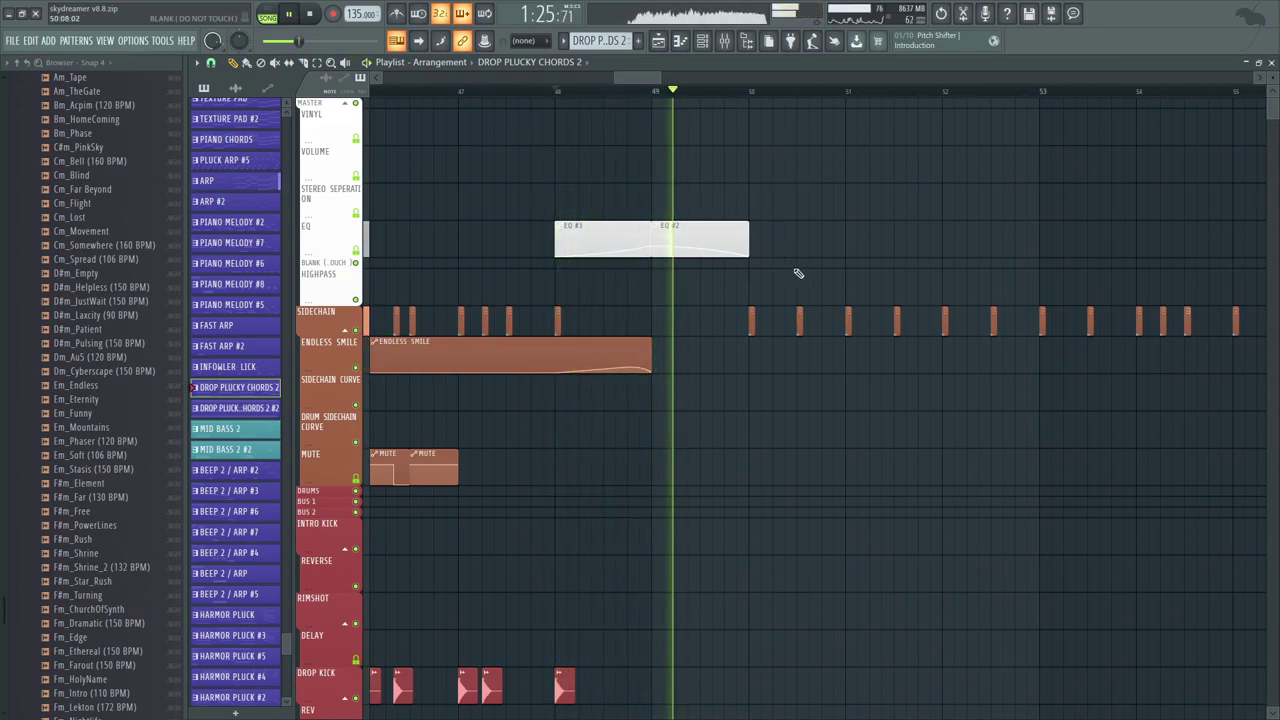
key("space")
Step: Move playback to bar 49, solo HARMOR PAD THING and audition it while viewing its swag Harmor patch and mixer channel
left_click(659, 93)
left_click_drag(988, 525, 637, 423)
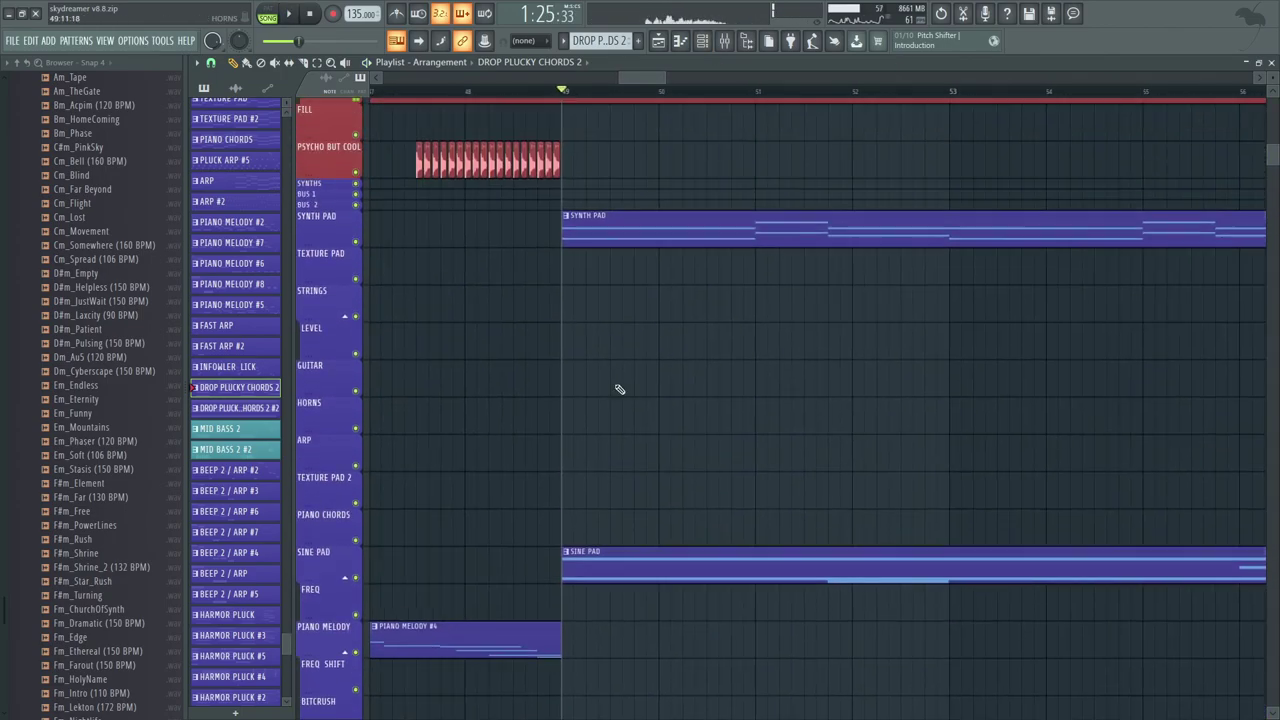
scroll(634, 490, "down", 5)
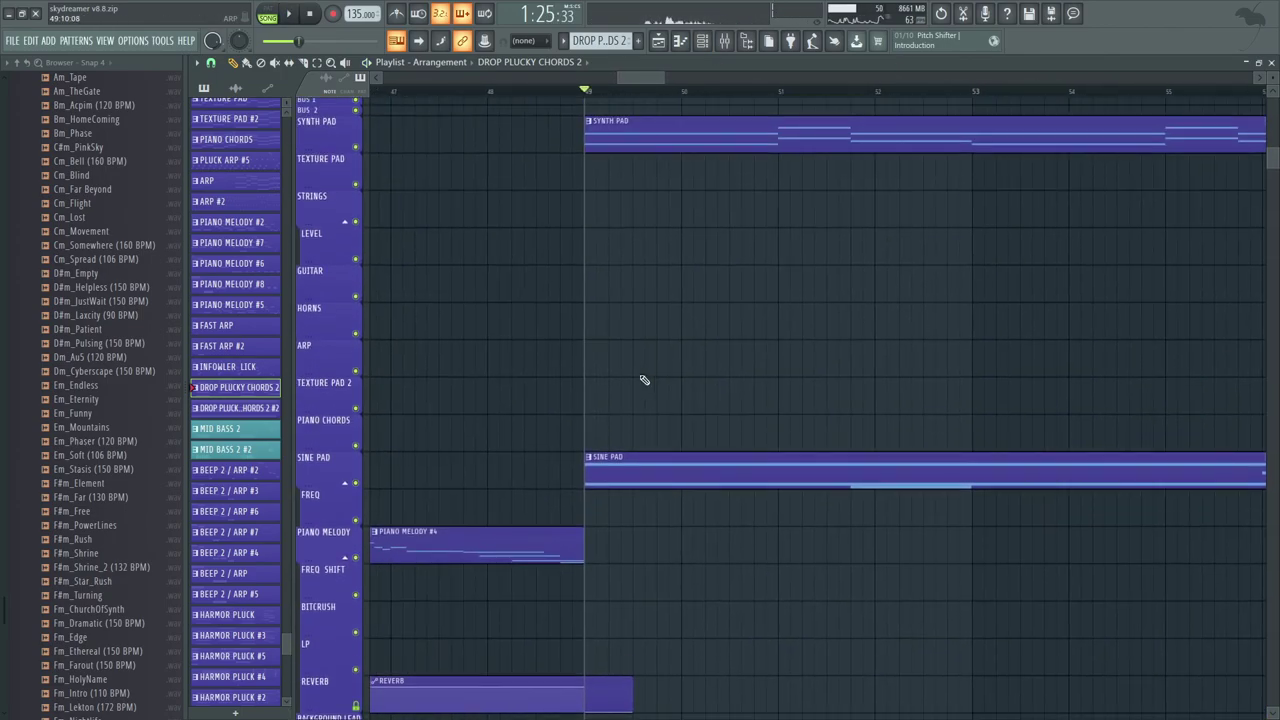
left_click_drag(623, 497, 609, 274)
left_click_drag(609, 600, 578, 206)
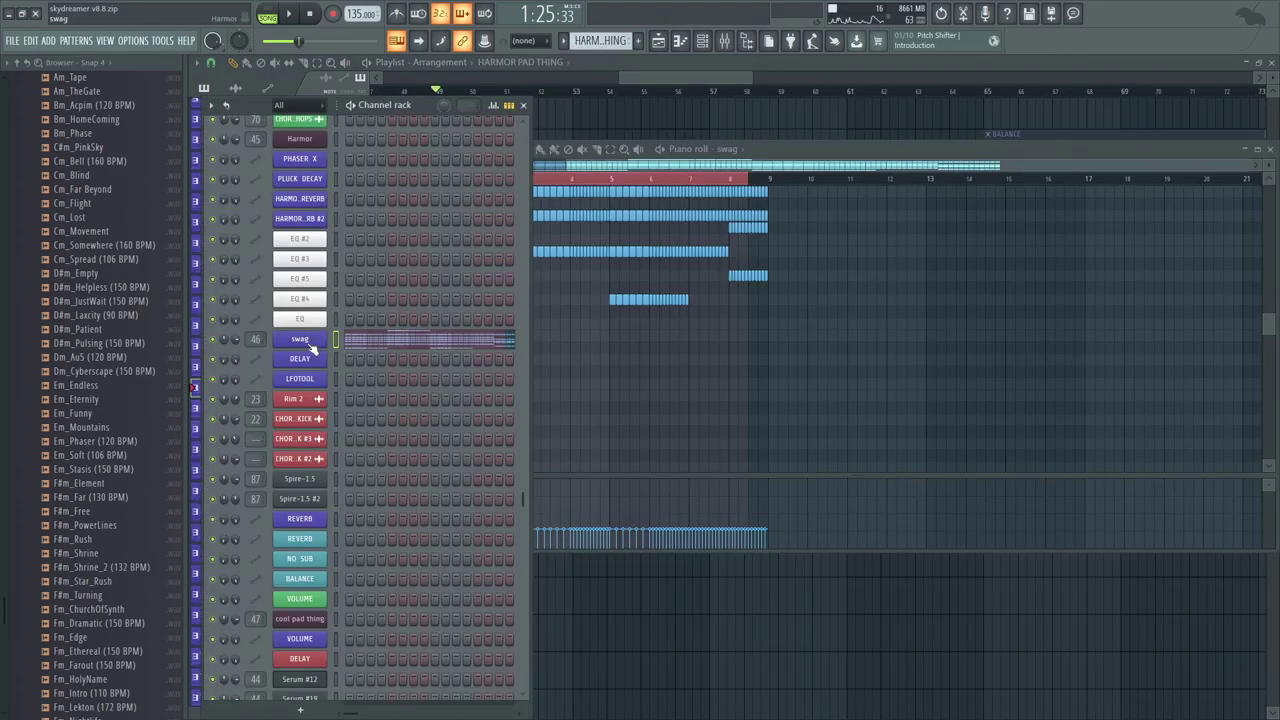
left_click(312, 347)
key("space")
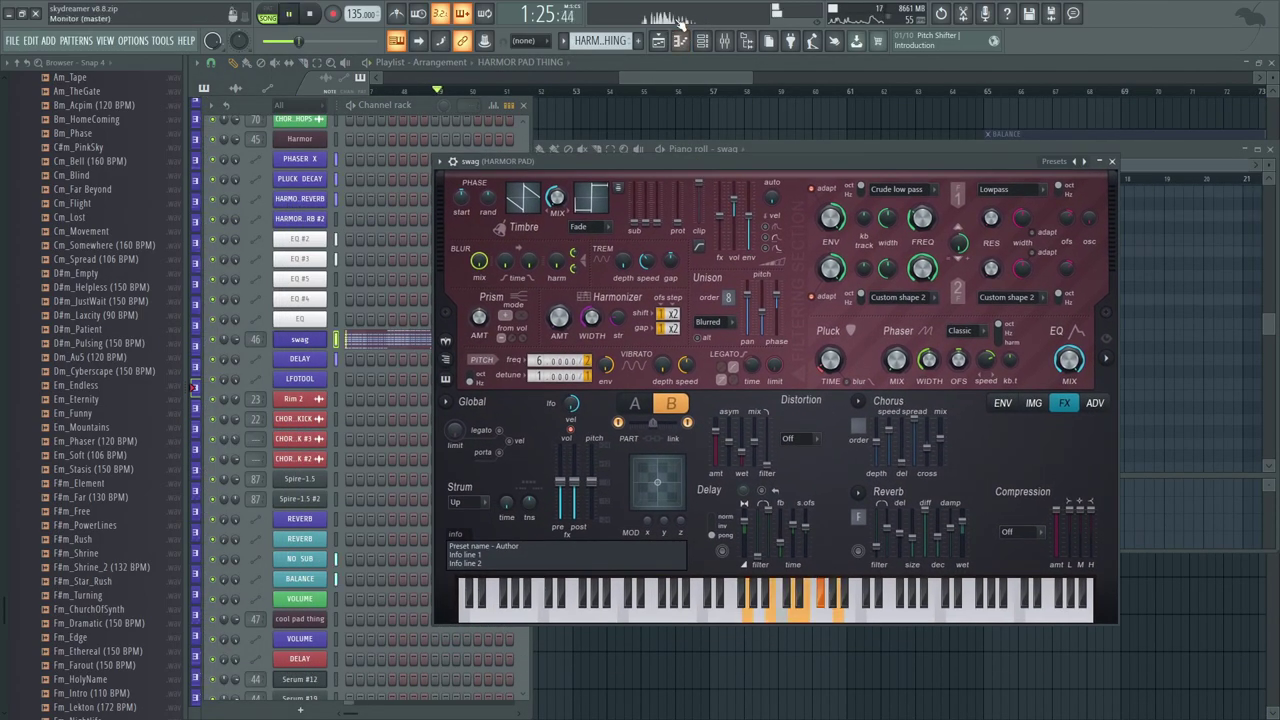
left_click(724, 40)
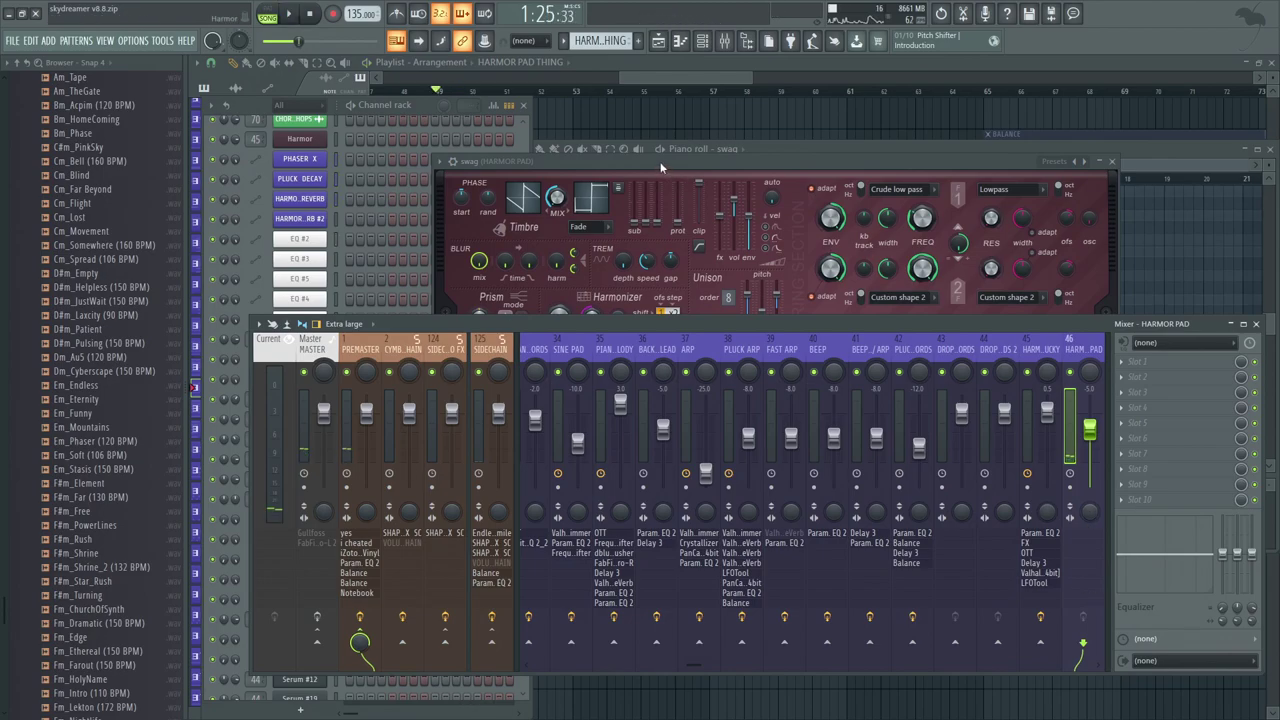
left_click_drag(660, 167, 690, 163)
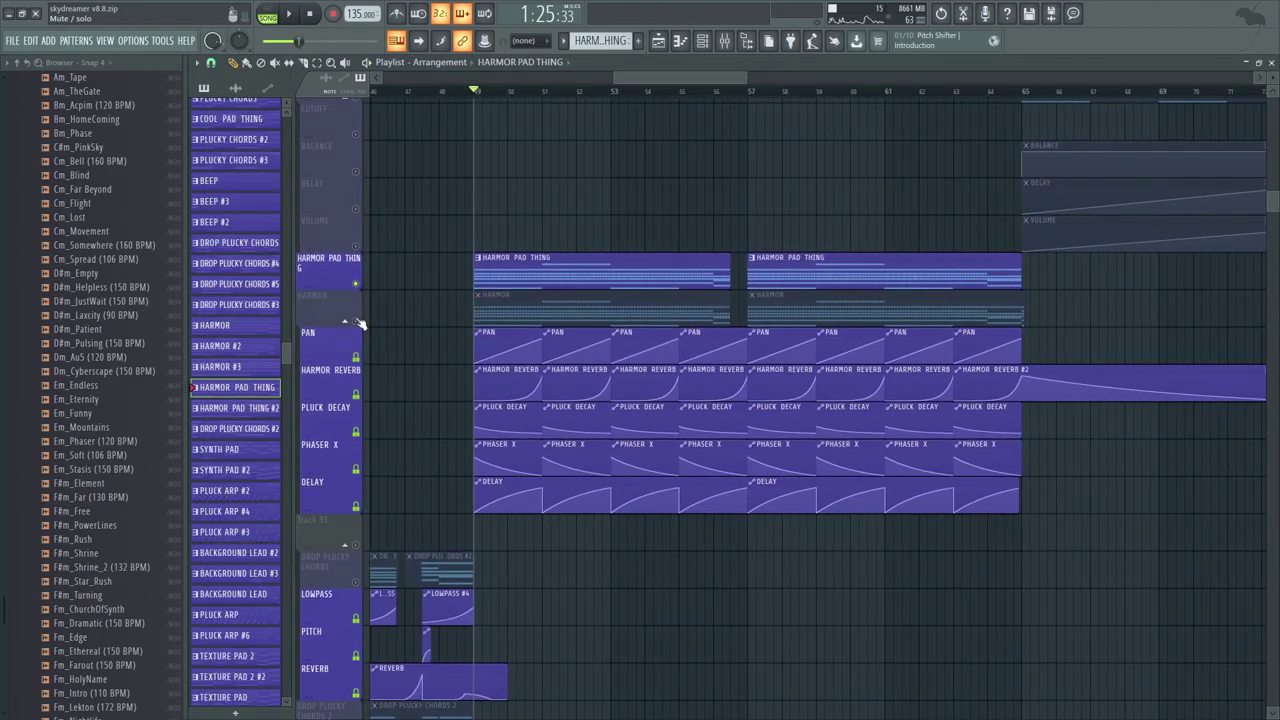
Step: Solo the HARMOR track and audition it with its automation from bar 49
right_click(357, 321)
left_click_drag(396, 314, 462, 305)
key("space")
key("space")
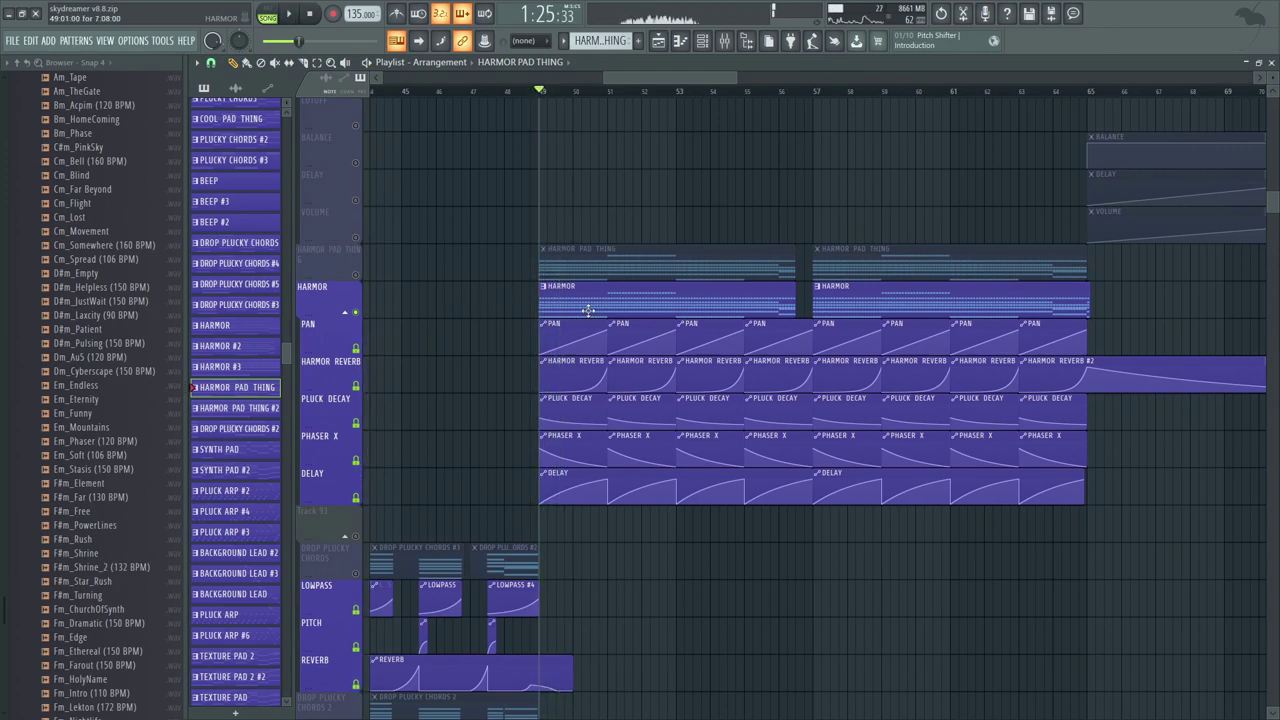
Step: Open the HARMOR pattern's notes and view its Harmor patch and HARMOR PLUCKY mixer chain
double_click(627, 313)
key("F6")
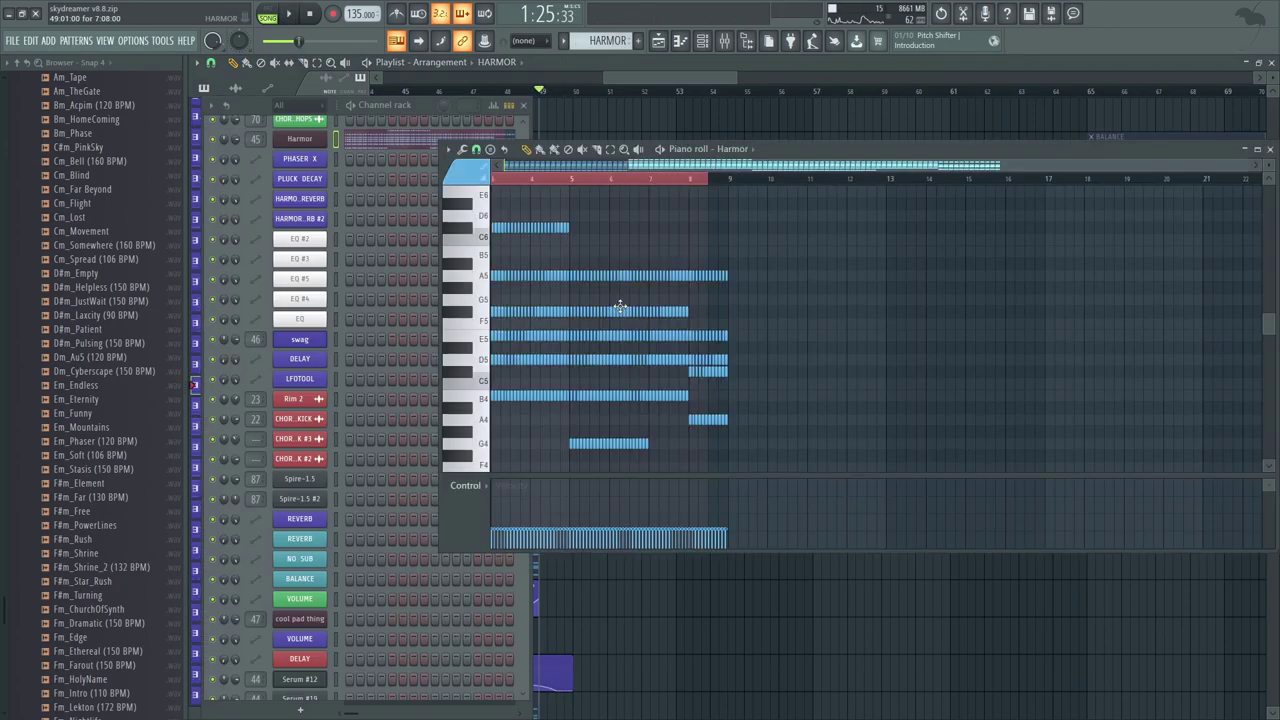
left_click(320, 143)
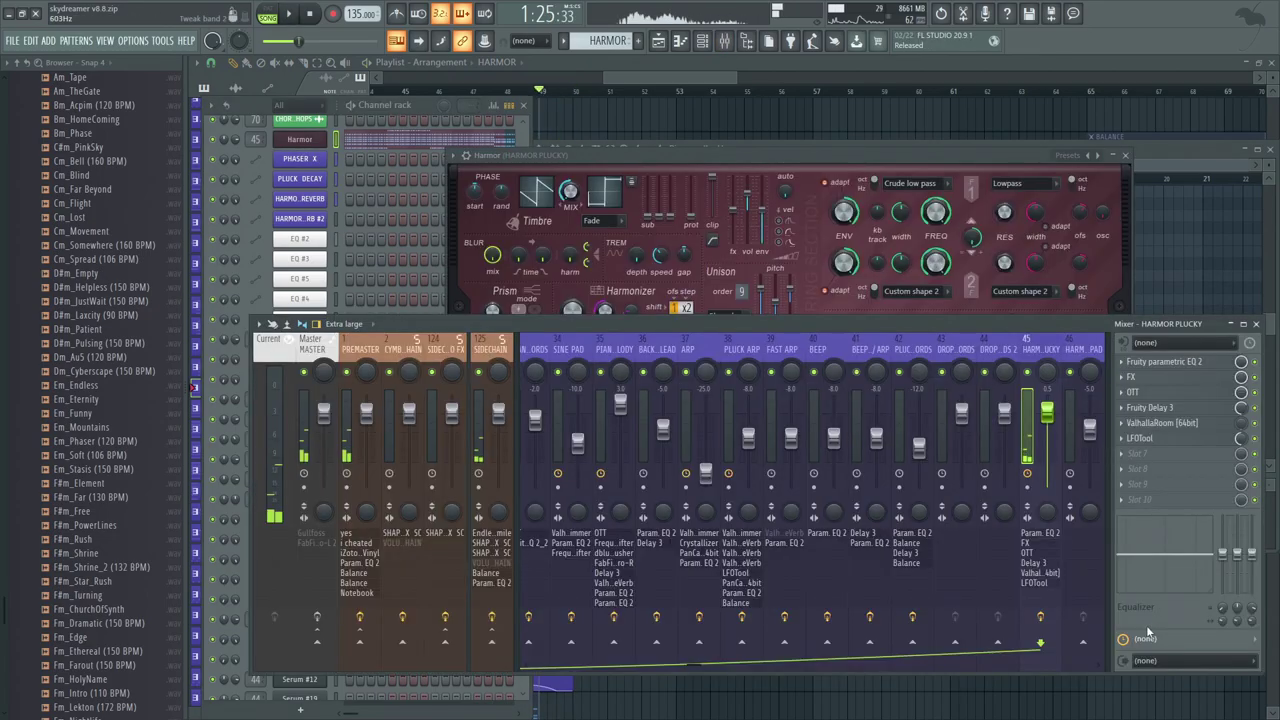
key("space")
left_click(812, 161)
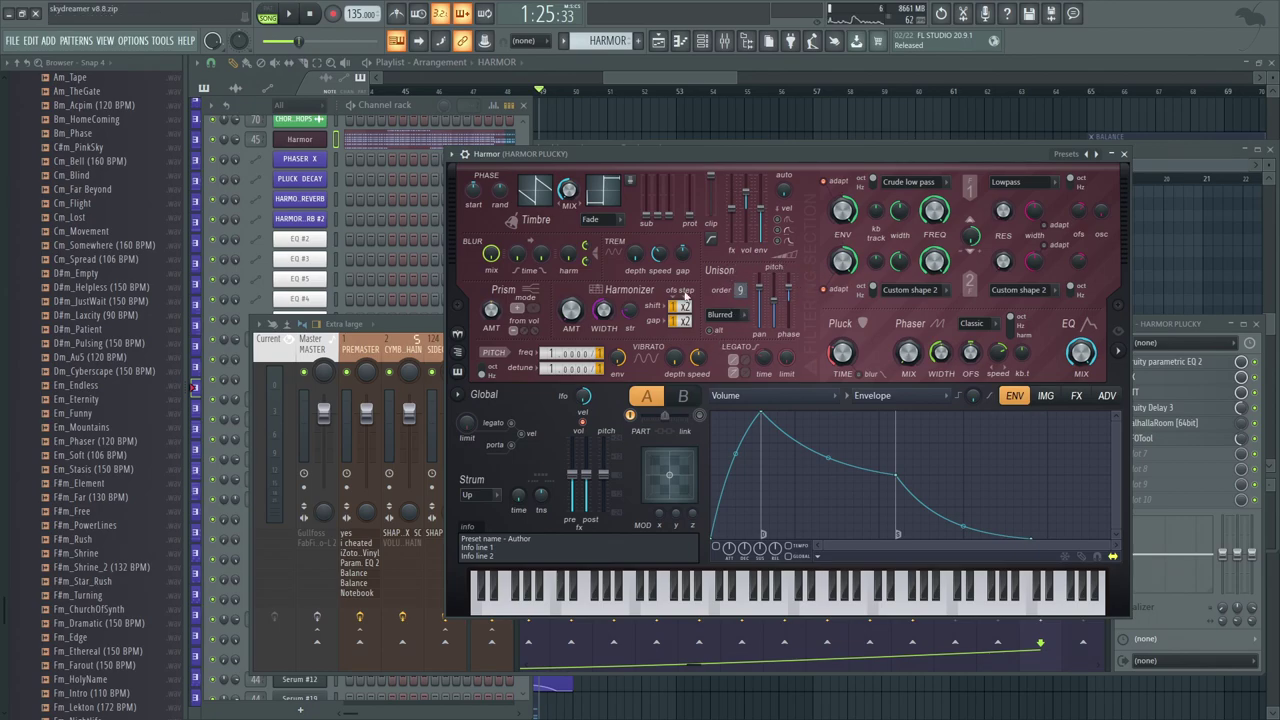
Step: Examine the FX Effector phaser on the HARMOR PLUCKY mixer track and audition it along with the automation clips
key("Escape")
left_click_drag(748, 126, 704, 320)
left_click(726, 41)
left_click(725, 41)
mouse_move(1077, 333)
left_mouse_down()
mouse_move(1037, 372)
mouse_move(1073, 343)
left_mouse_up()
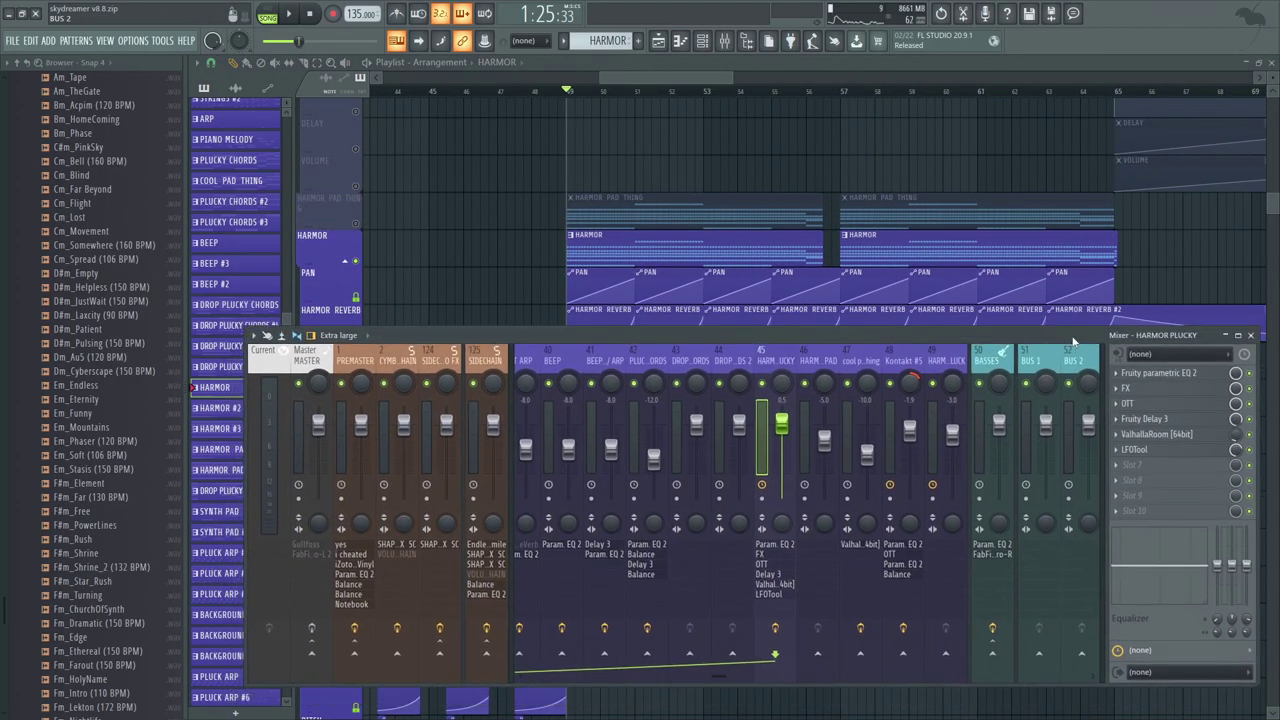
left_click(1150, 389)
left_click_drag(338, 149, 385, 202)
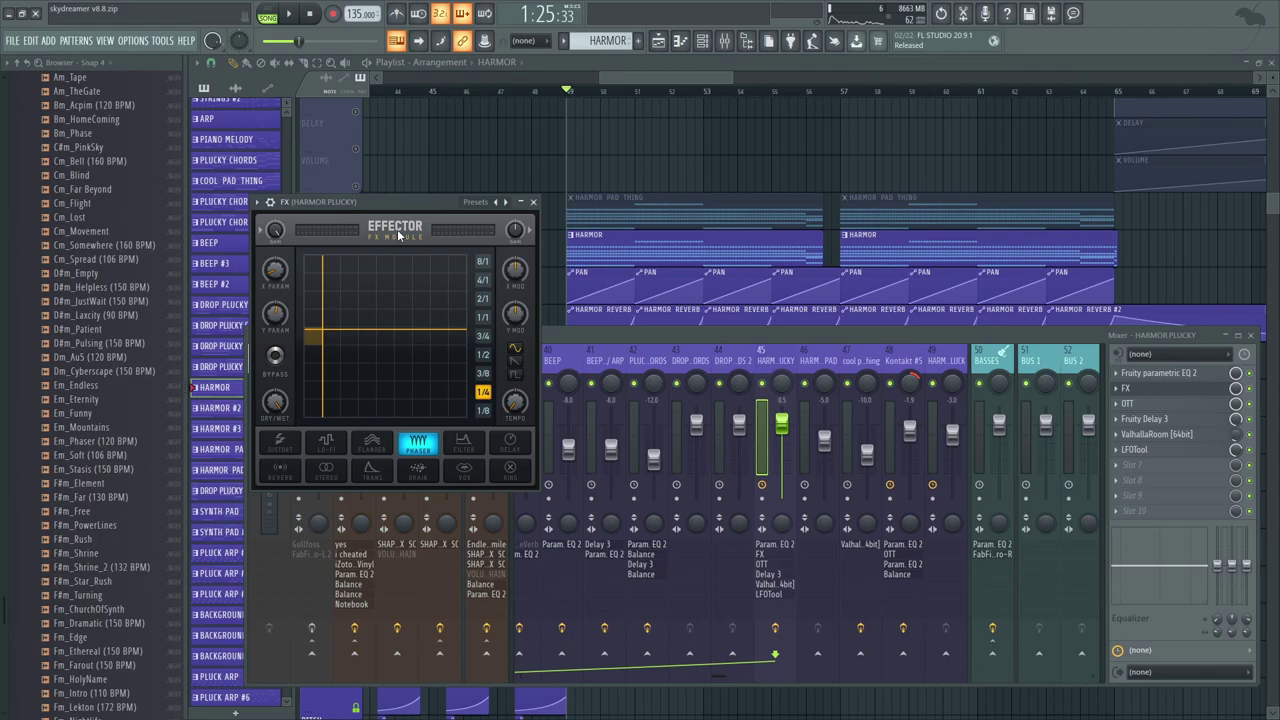
key("space")
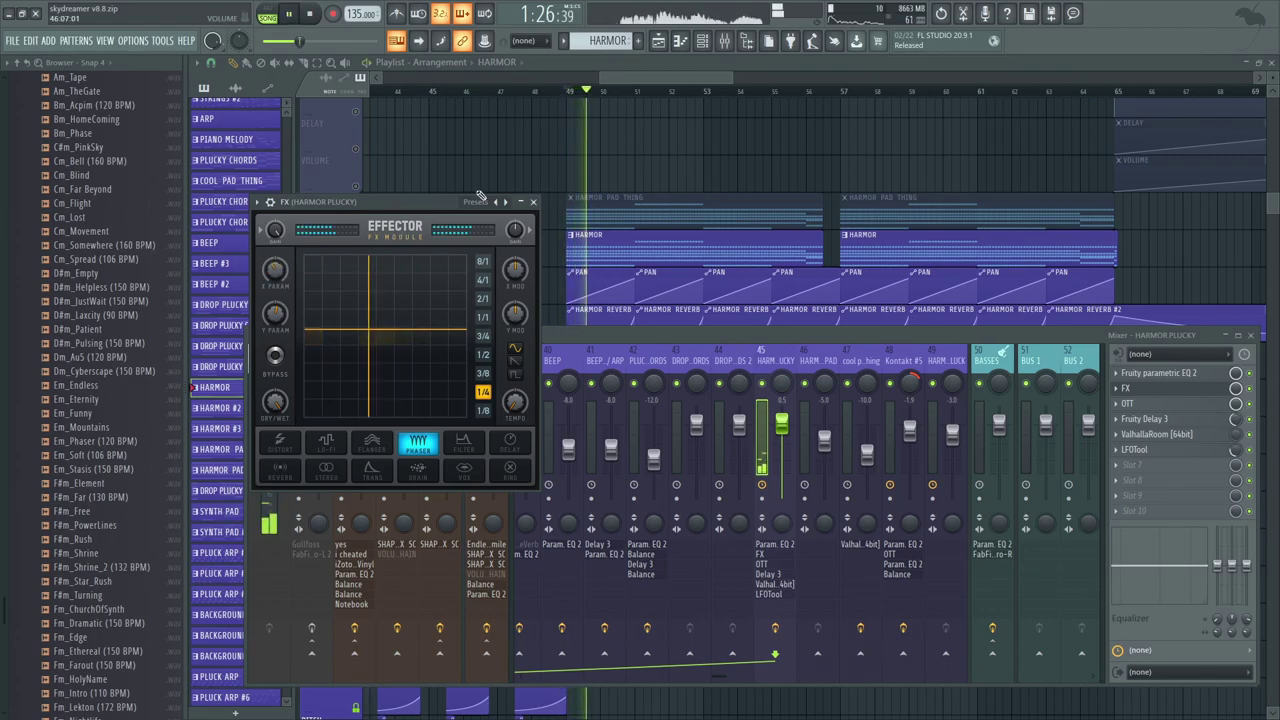
left_click(532, 203)
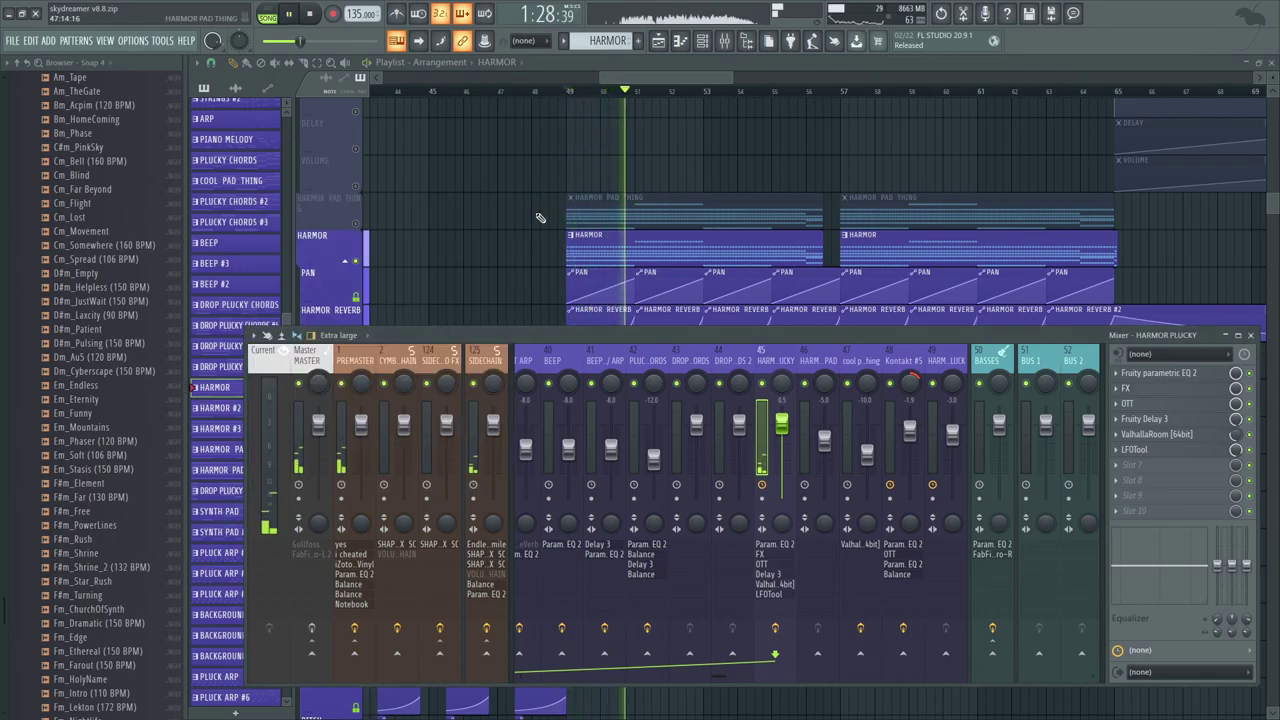
scroll(780, 194, "down", 4)
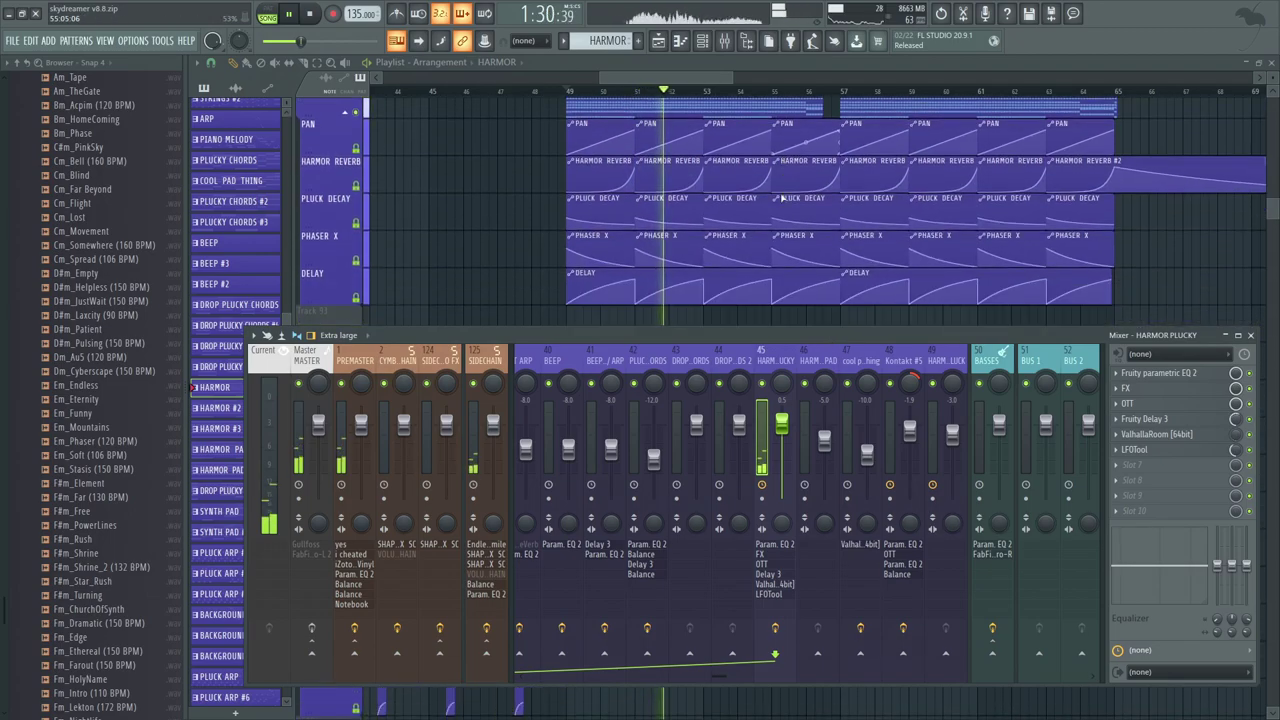
key("space")
Step: View the OTT settings on HARMOR PLUCKY, and audition the track with Fruity Delay 3 open
left_click(1166, 405)
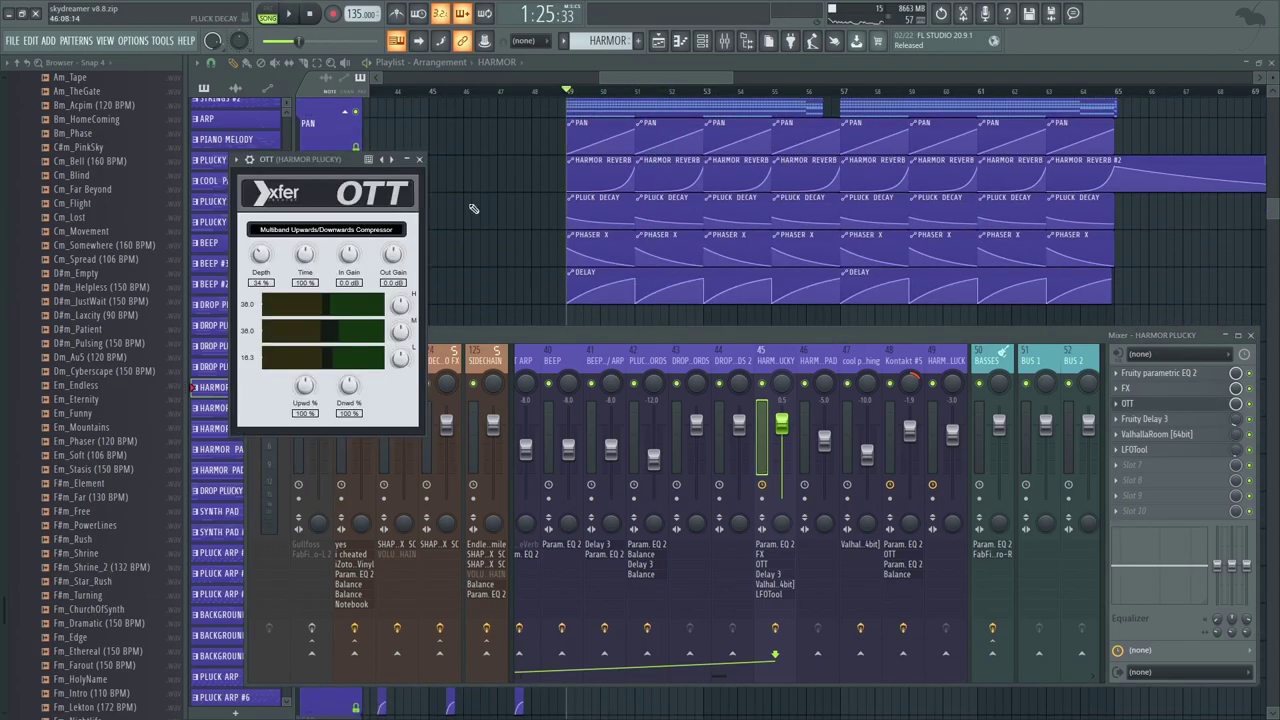
left_click(422, 157)
left_click(1150, 420)
left_click_drag(550, 202, 665, 326)
key("space")
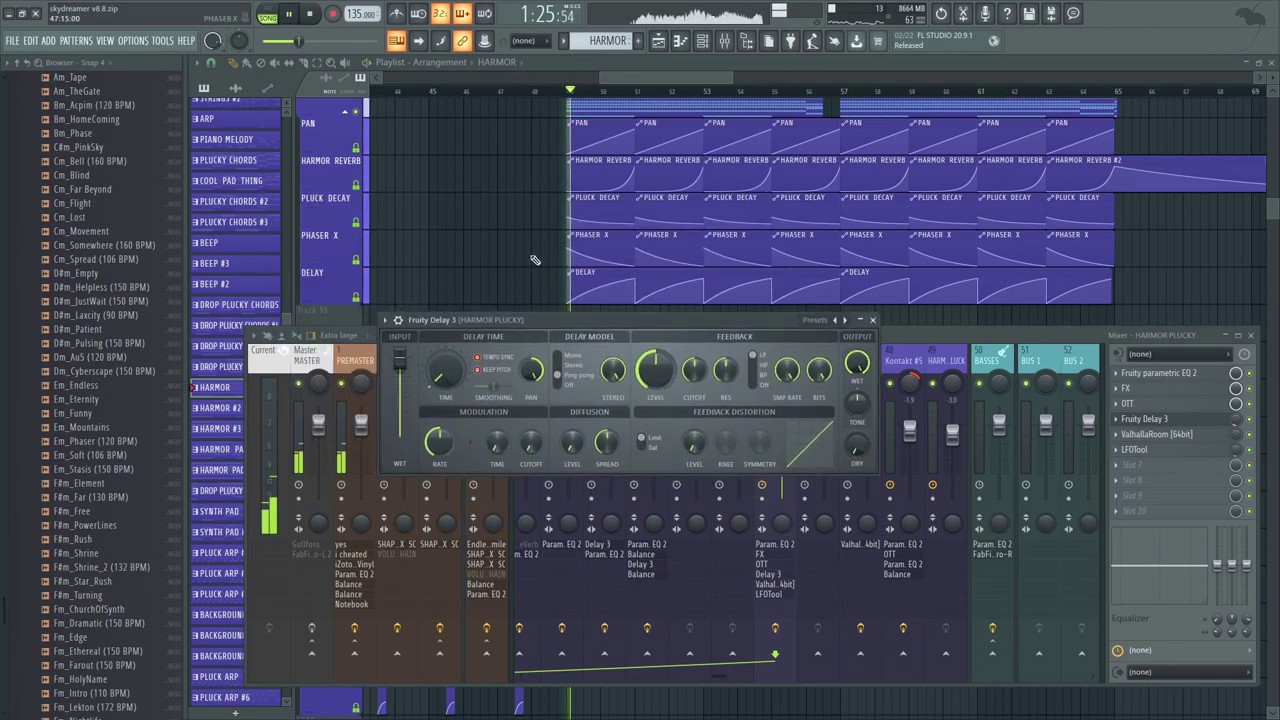
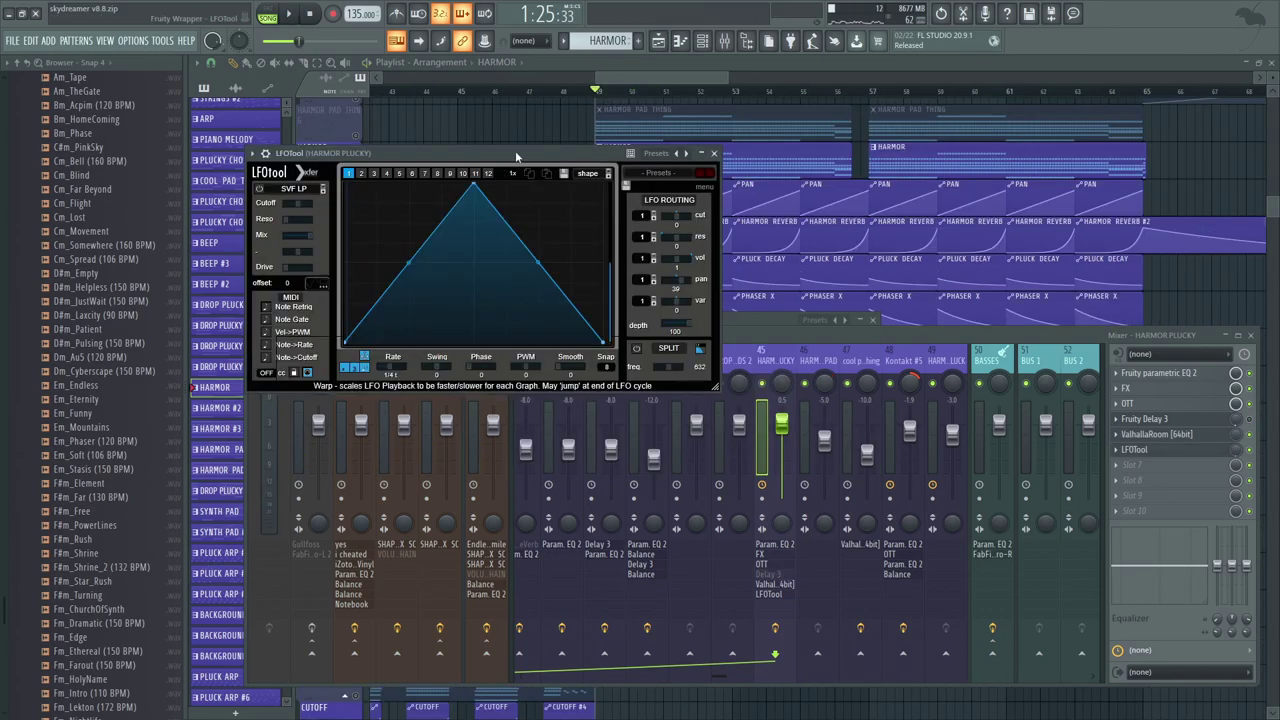
Step: Audition HARMOR PLUCKY with its LFOTool panning settings in view, and reopen Fruity Delay 3
left_click_drag(515, 150, 520, 198)
key("space")
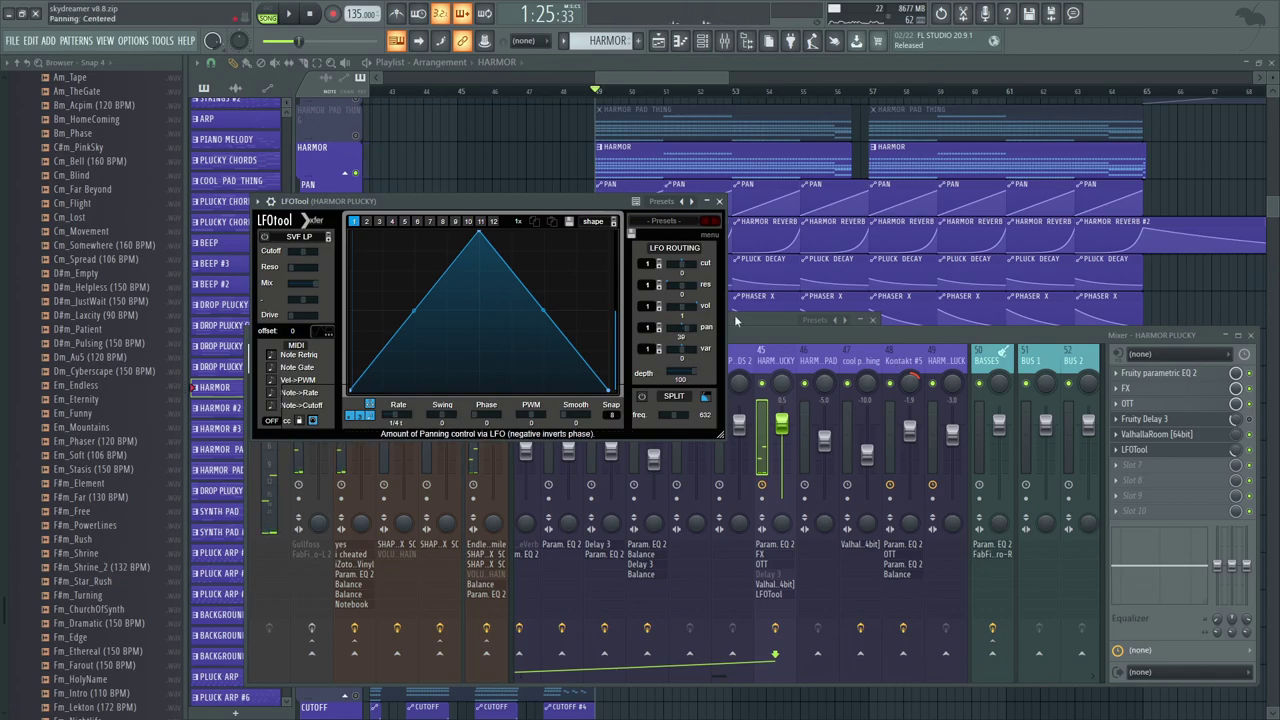
left_click(951, 347)
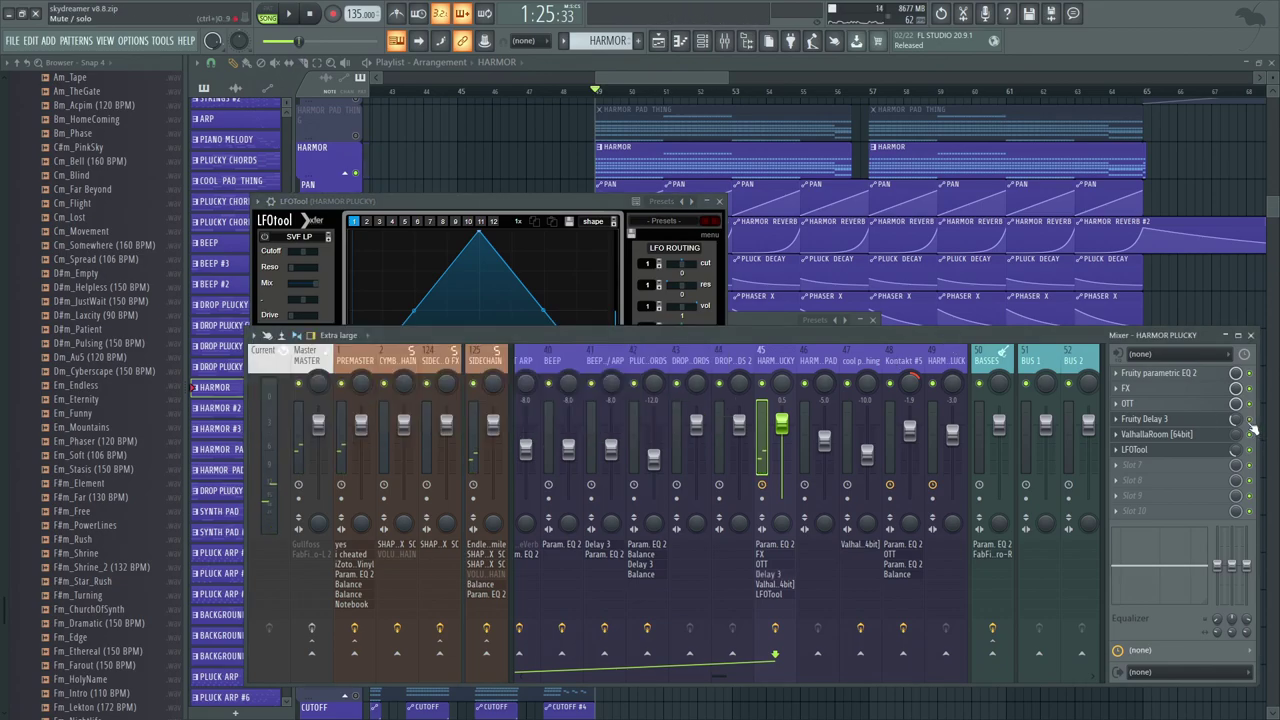
left_click(1218, 422)
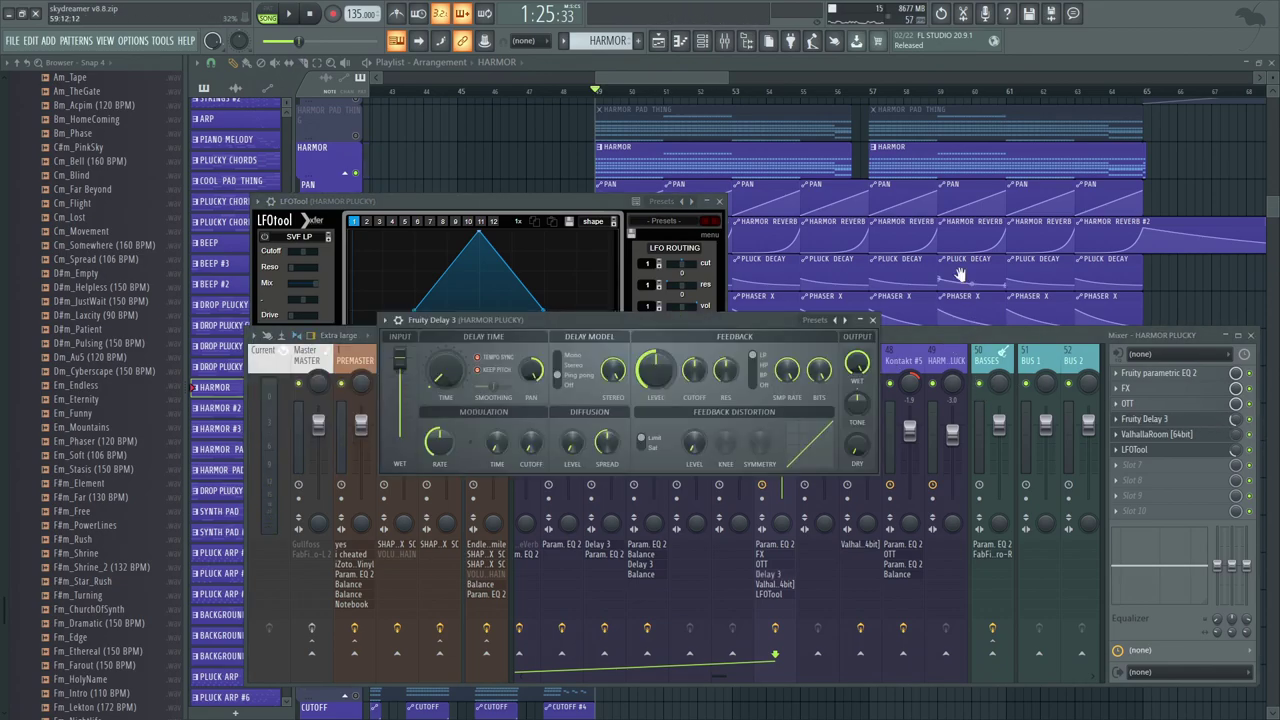
Step: Play the soloed HARMOR track from bar 49 with its pan, reverb, pluck decay, phaser and delay automation in view
left_click_drag(960, 289, 917, 371)
left_click_drag(877, 509, 853, 608)
left_click_drag(771, 596, 776, 507)
key("space")
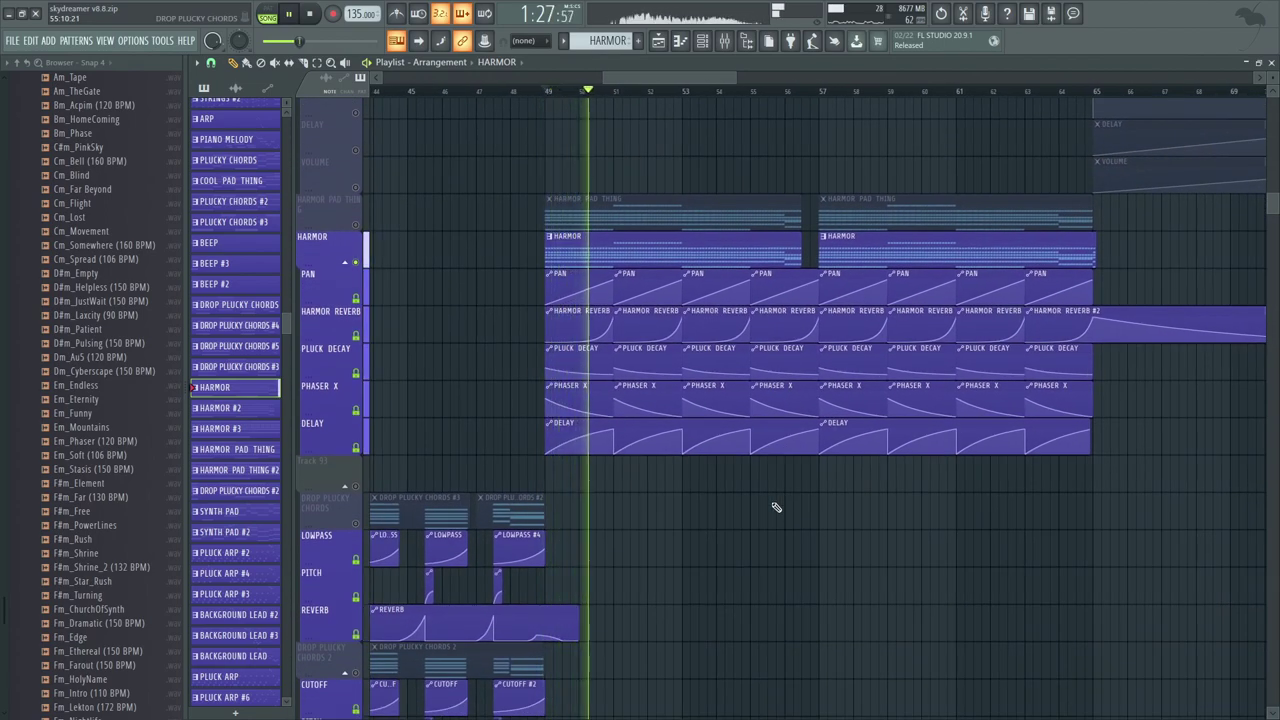
Step: Stop the HARMOR audition, examine the REESE #2 pattern's Serum notes, and return to the SUB track in the playlist
key("space")
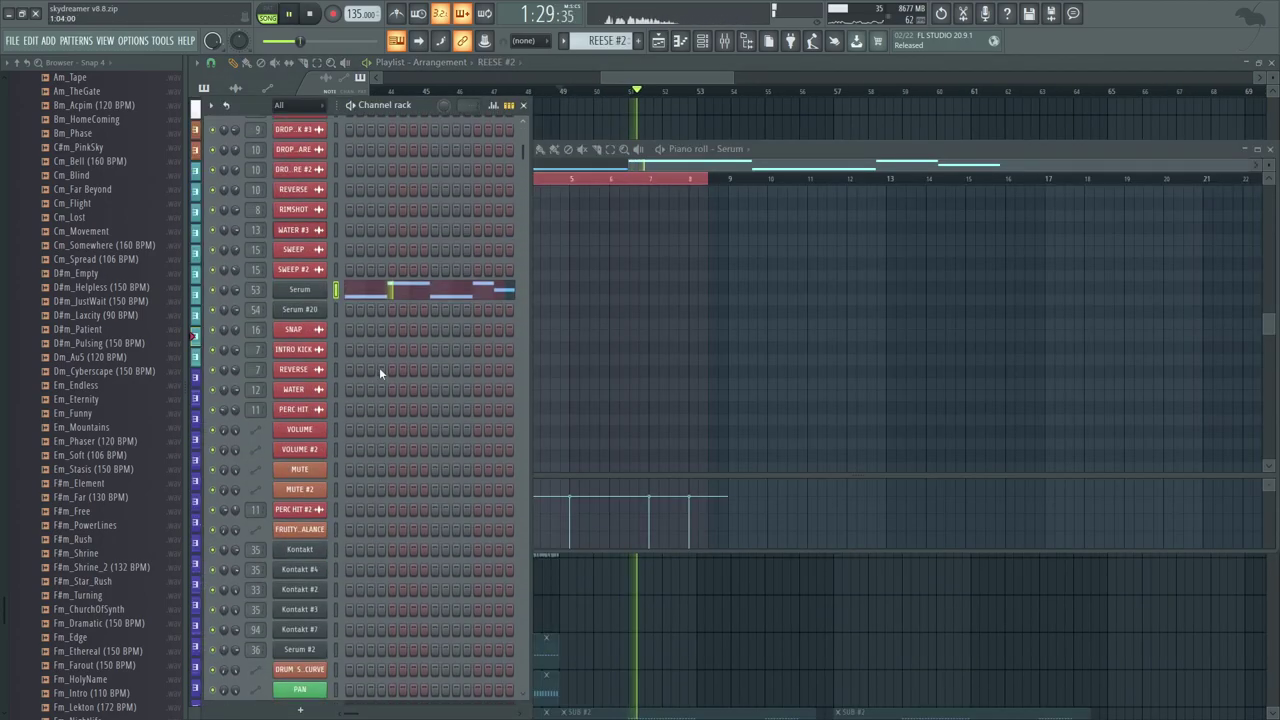
left_click(308, 533)
left_click(711, 168)
left_click(667, 164)
left_click(718, 118)
left_click_drag(654, 425, 648, 282)
scroll(647, 282, "down", 4)
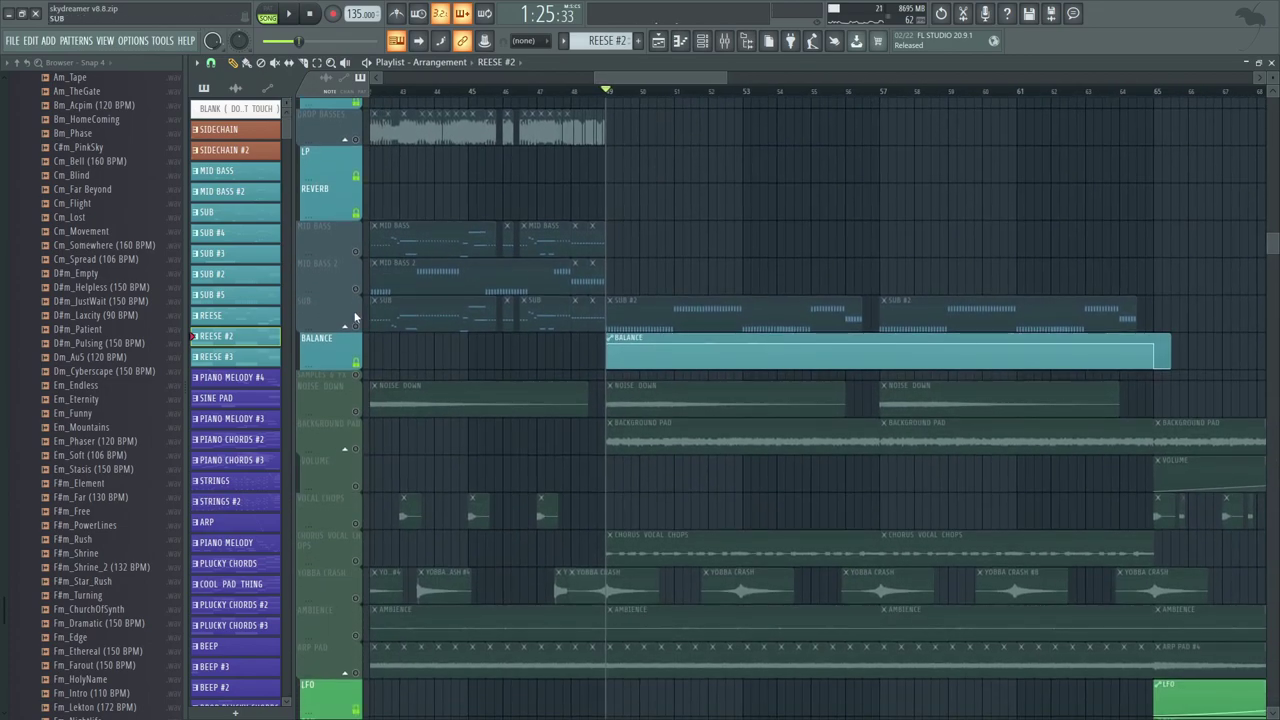
Step: Solo the SUB track, audition it around bars 49 to 51 with its BALANCE automation, and unsolo it
left_click(356, 325)
key("space")
left_click(678, 92)
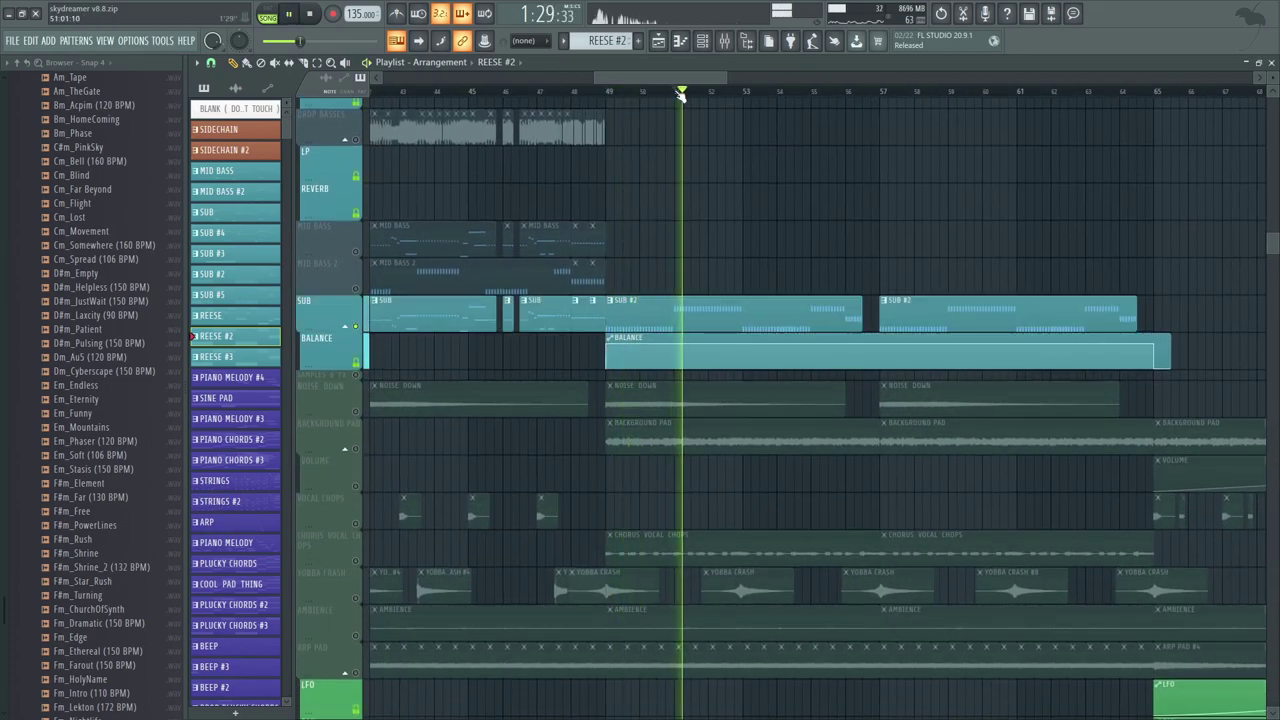
key("space")
right_click(357, 326)
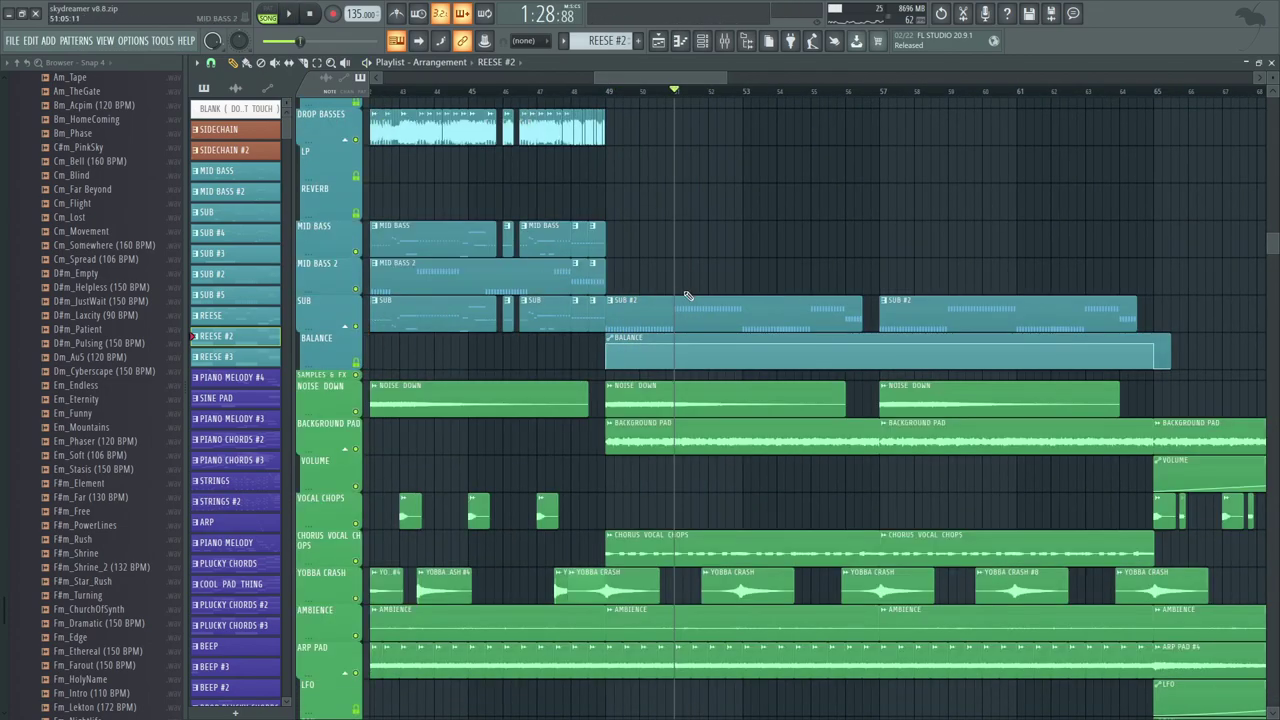
Step: Examine the SUB #2 pattern and the CamelCrusher, Fruity parametric EQ 2 and Fruity Balance effects on the SUB mixer track
double_click(687, 296)
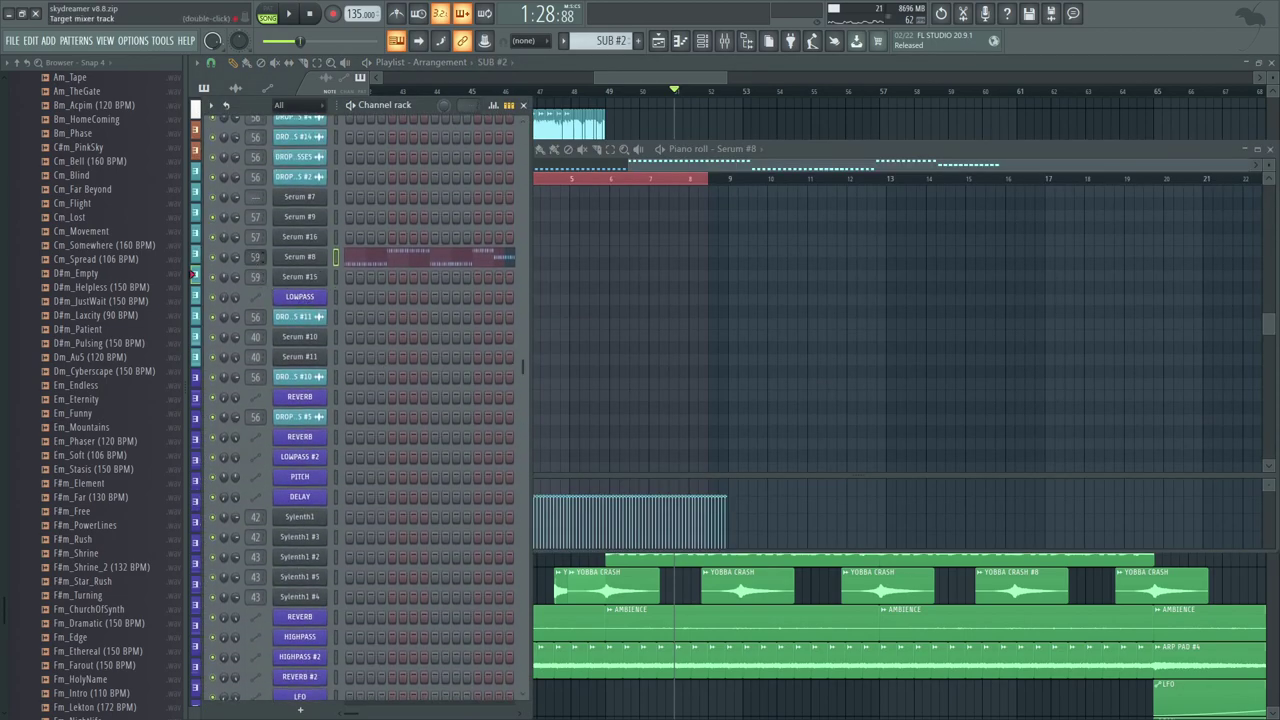
double_click(255, 258)
left_click(1140, 372)
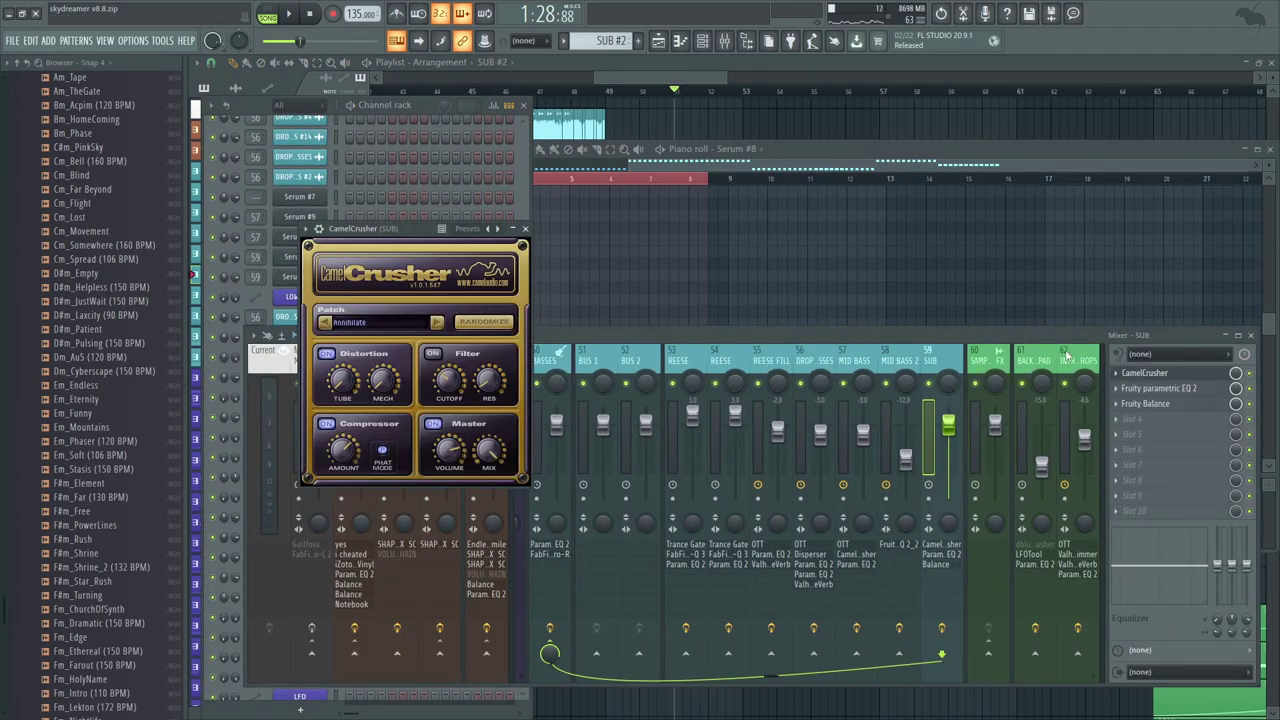
left_click(525, 229)
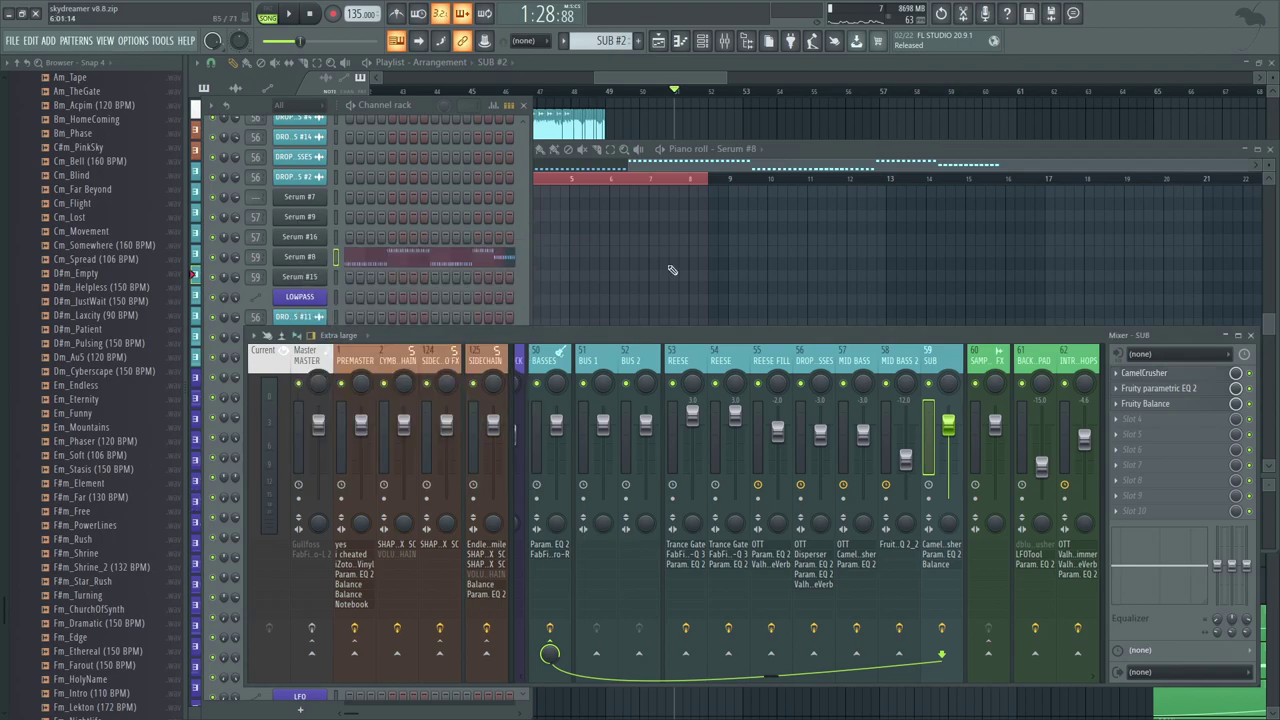
left_click(1158, 388)
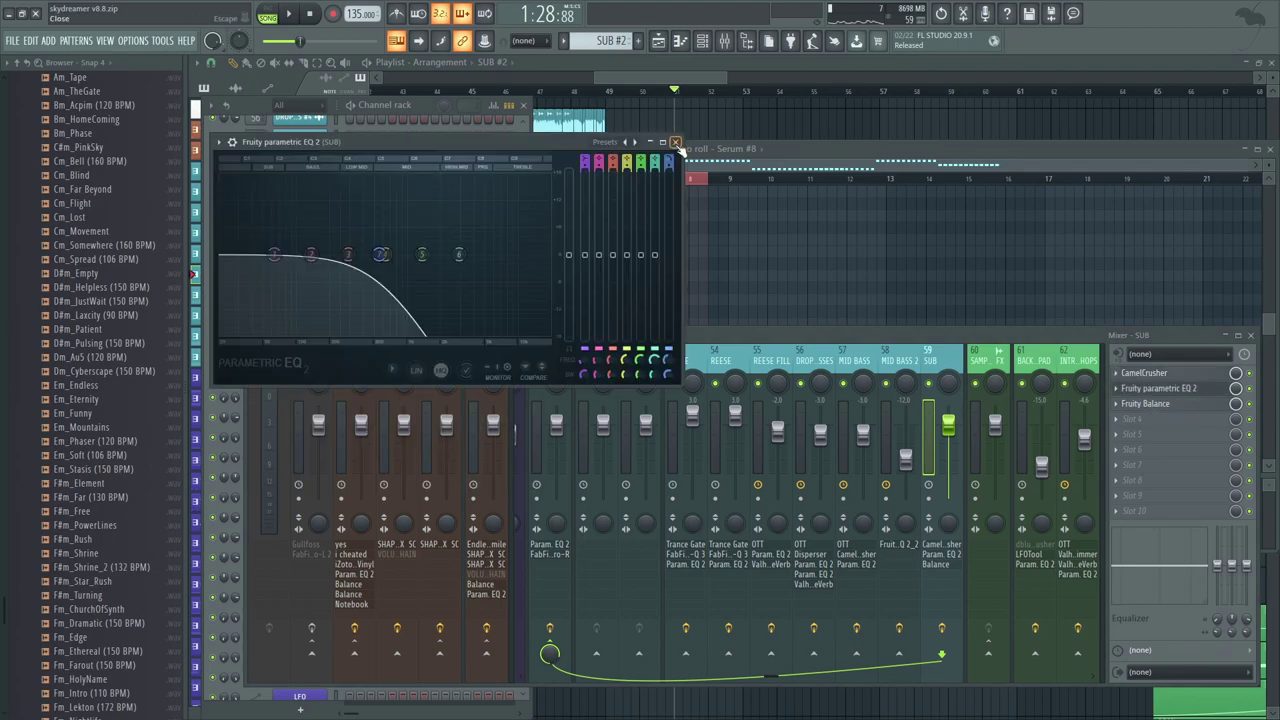
left_click(676, 143)
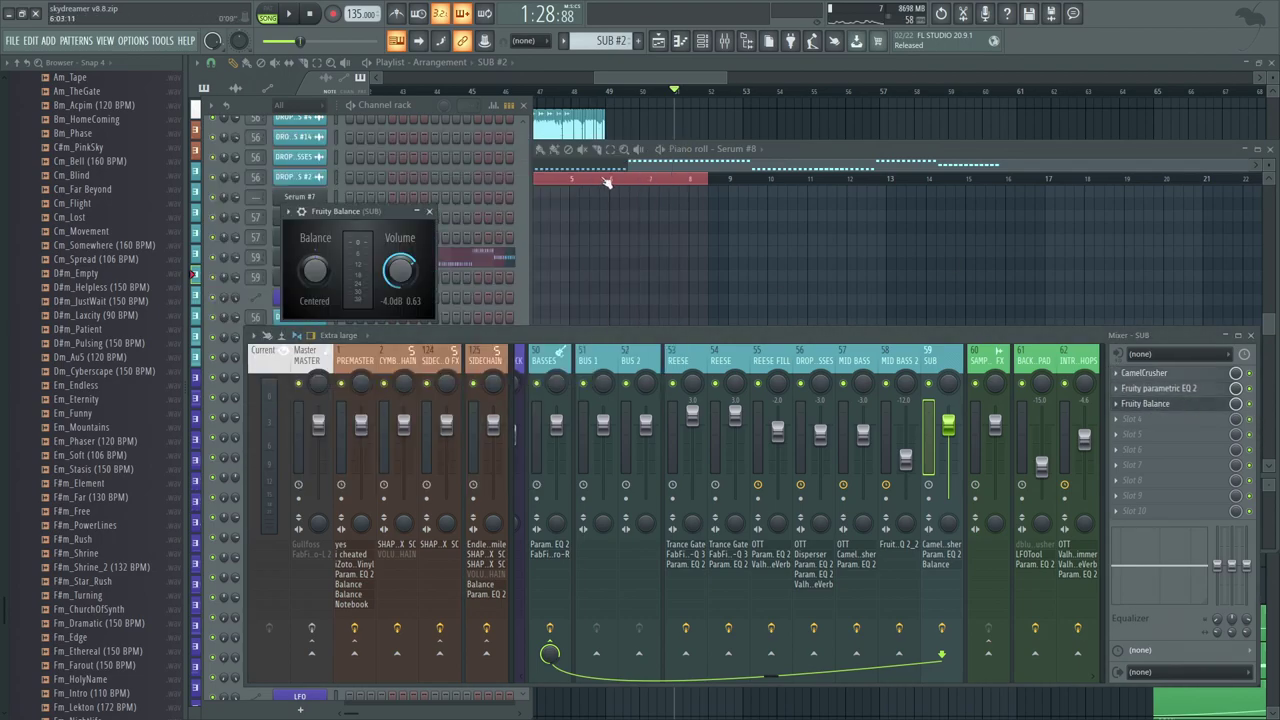
key("F12")
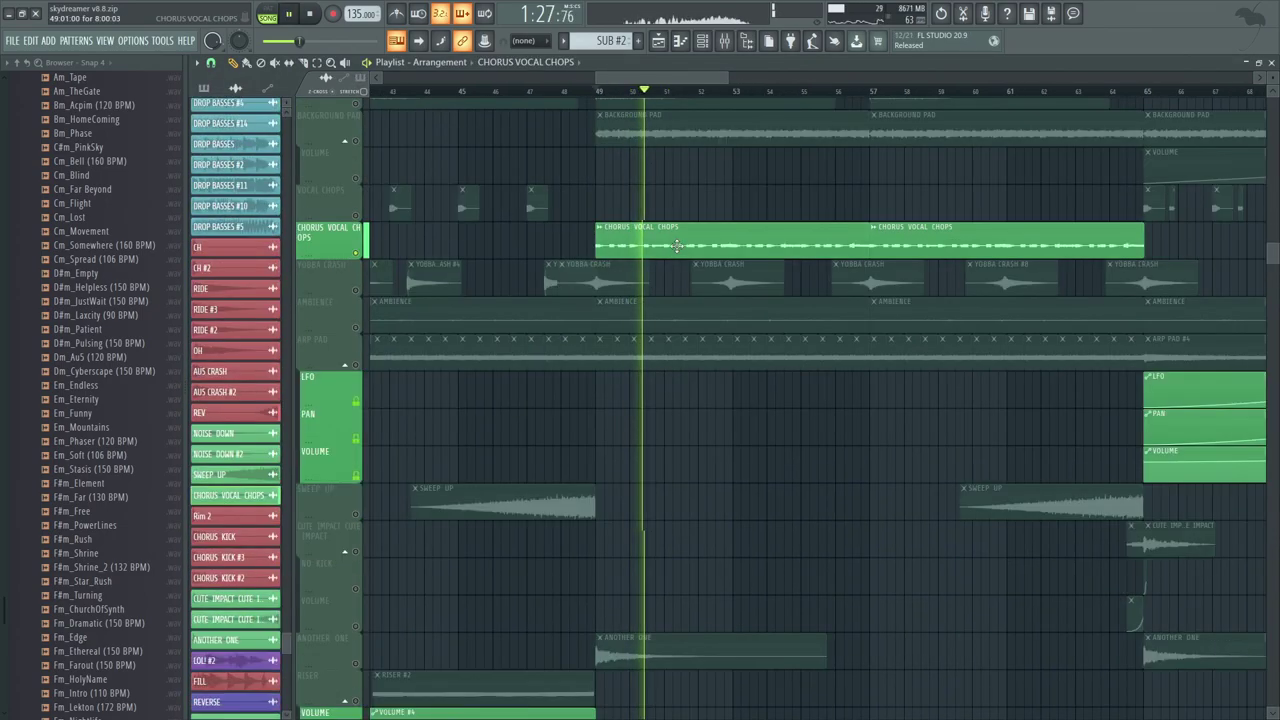
Step: Examine the CHORUS VOCAL CHOPS sample settings and its mixer track while the soloed clip plays
double_click(700, 242)
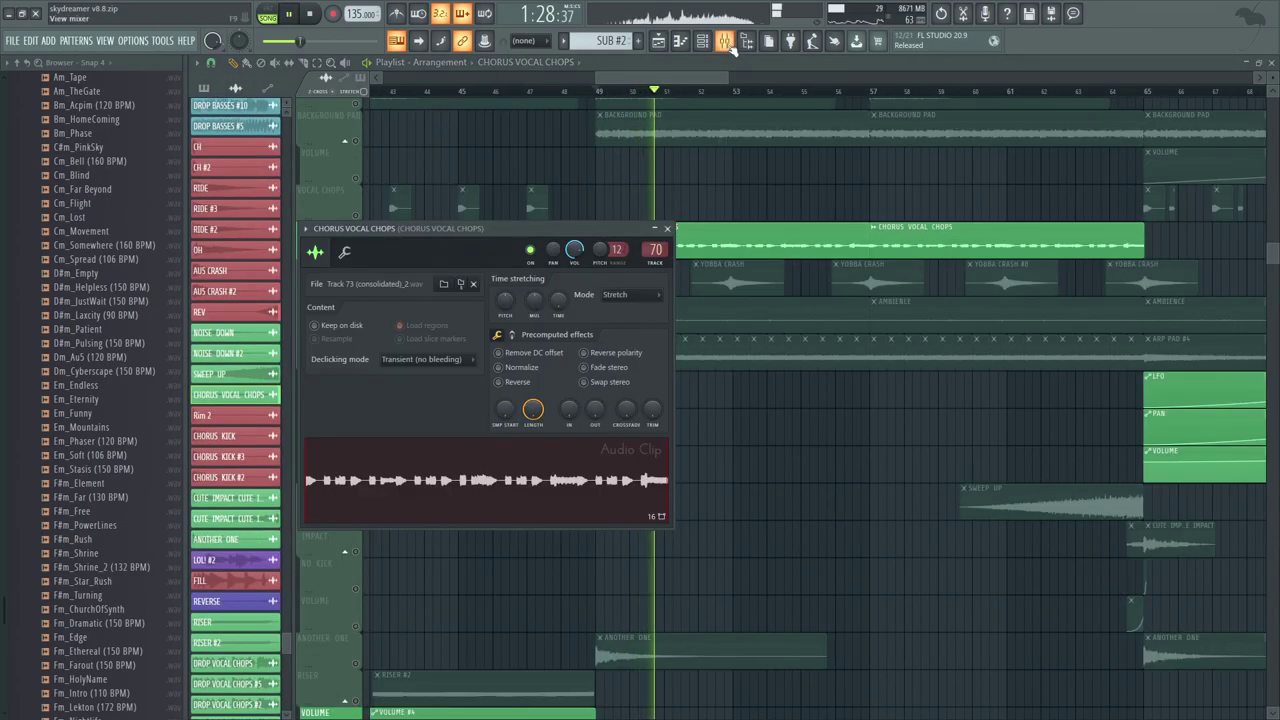
left_click(725, 41)
left_click(1078, 630)
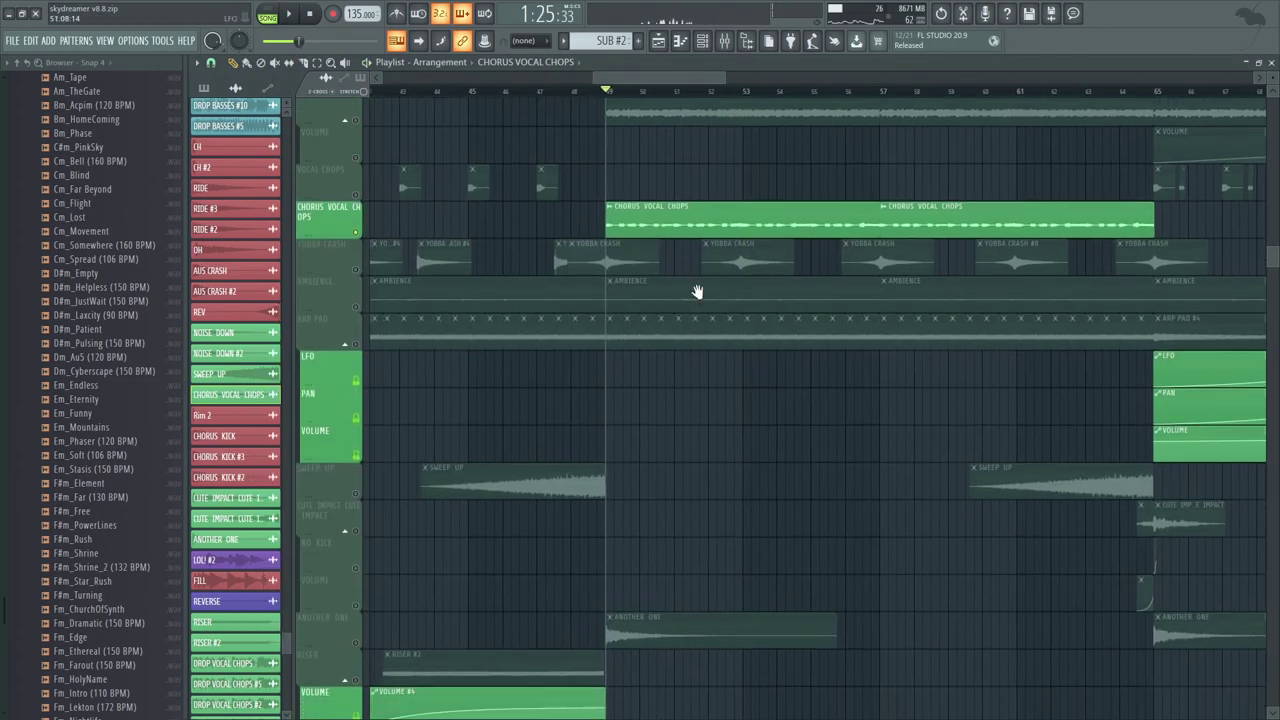
scroll(338, 257, "up", 3)
Step: Solo the ARP PAD track, restore the full mix, and look over the samples and FX tracks around bars 49 to 65
right_click(355, 263)
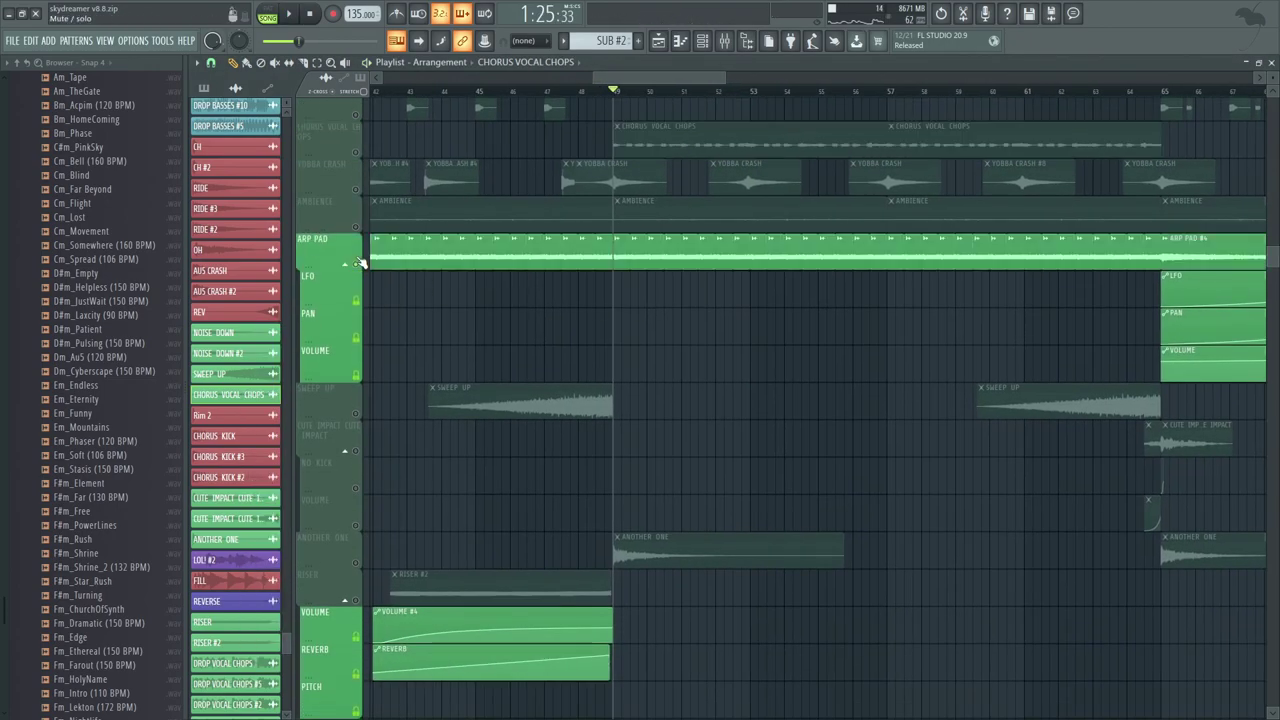
right_click(355, 263)
left_click_drag(588, 247, 580, 386)
left_click_drag(851, 407, 743, 431)
left_click_drag(845, 312, 845, 292)
scroll(820, 220, "up", 4)
scroll(797, 156, "right", 1)
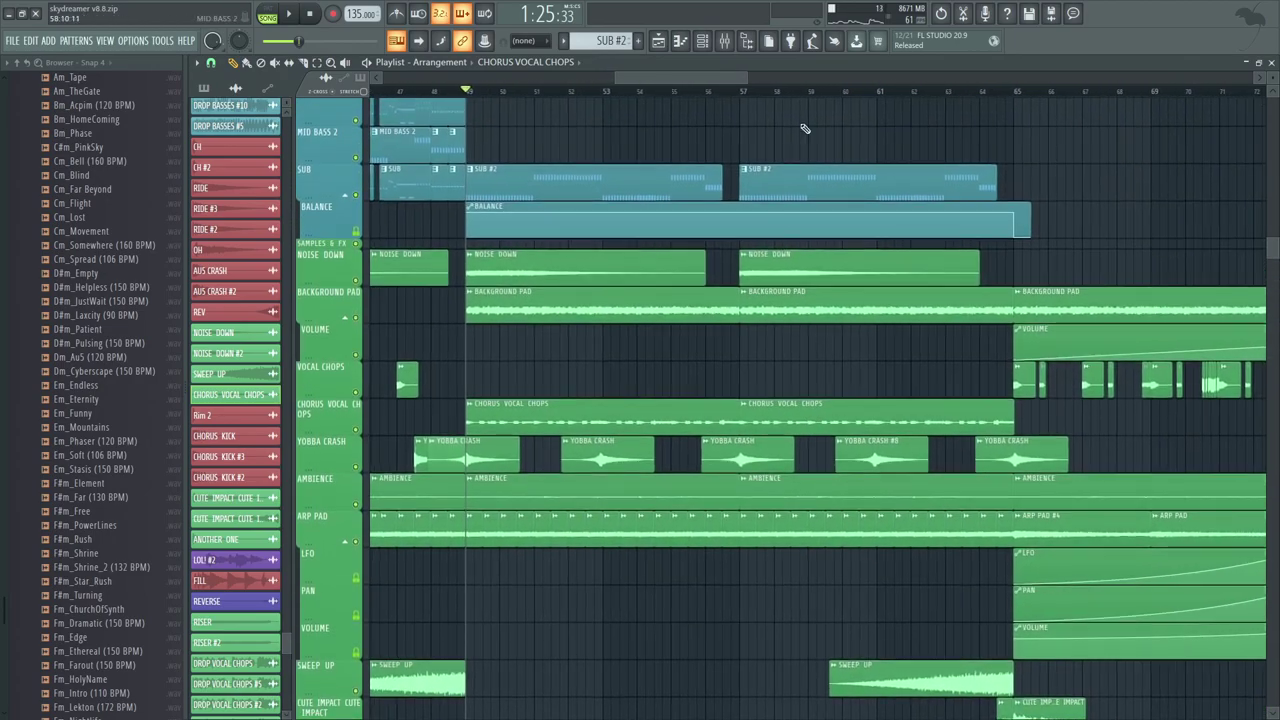
Step: Set playback just before bar 65 and inspect the CUTE IMPACT clips together with their track's VOLUME automation
left_click(952, 91)
left_click_drag(889, 469, 753, 218)
left_click(854, 91)
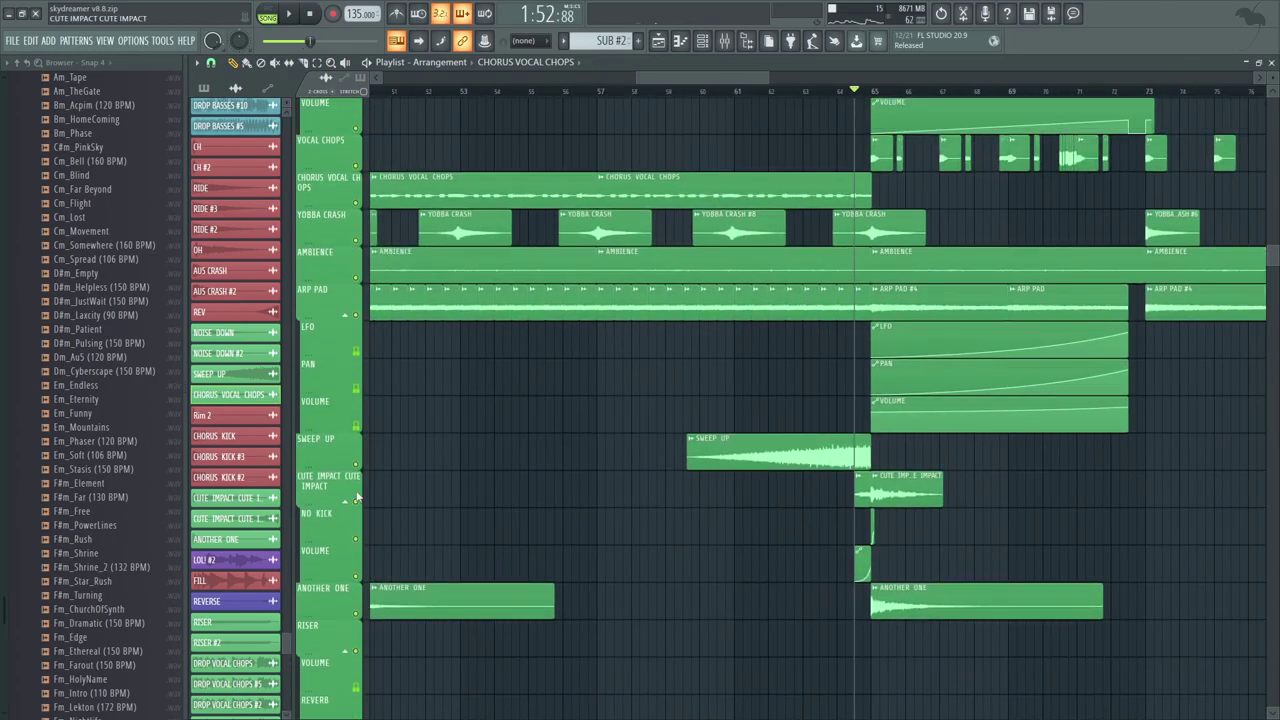
right_click(357, 503)
left_click(356, 576)
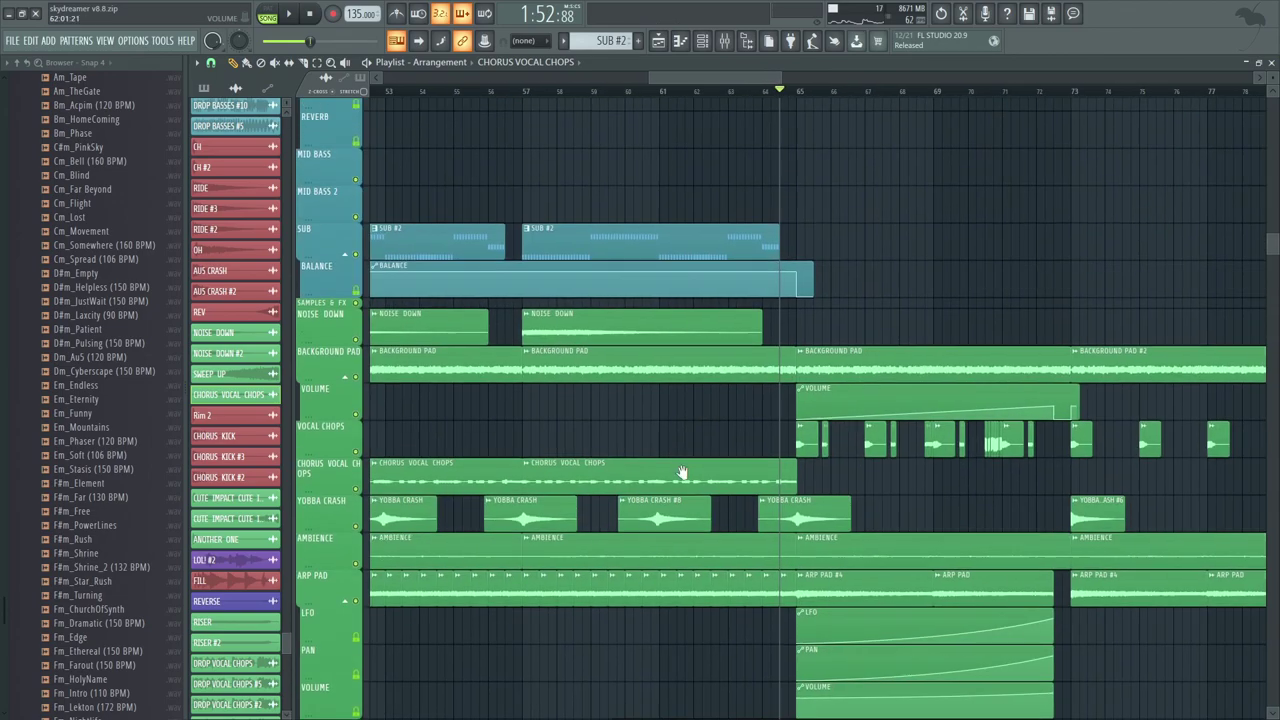
scroll(680, 471, "up", 3)
scroll(809, 397, "down", 7)
double_click(826, 524)
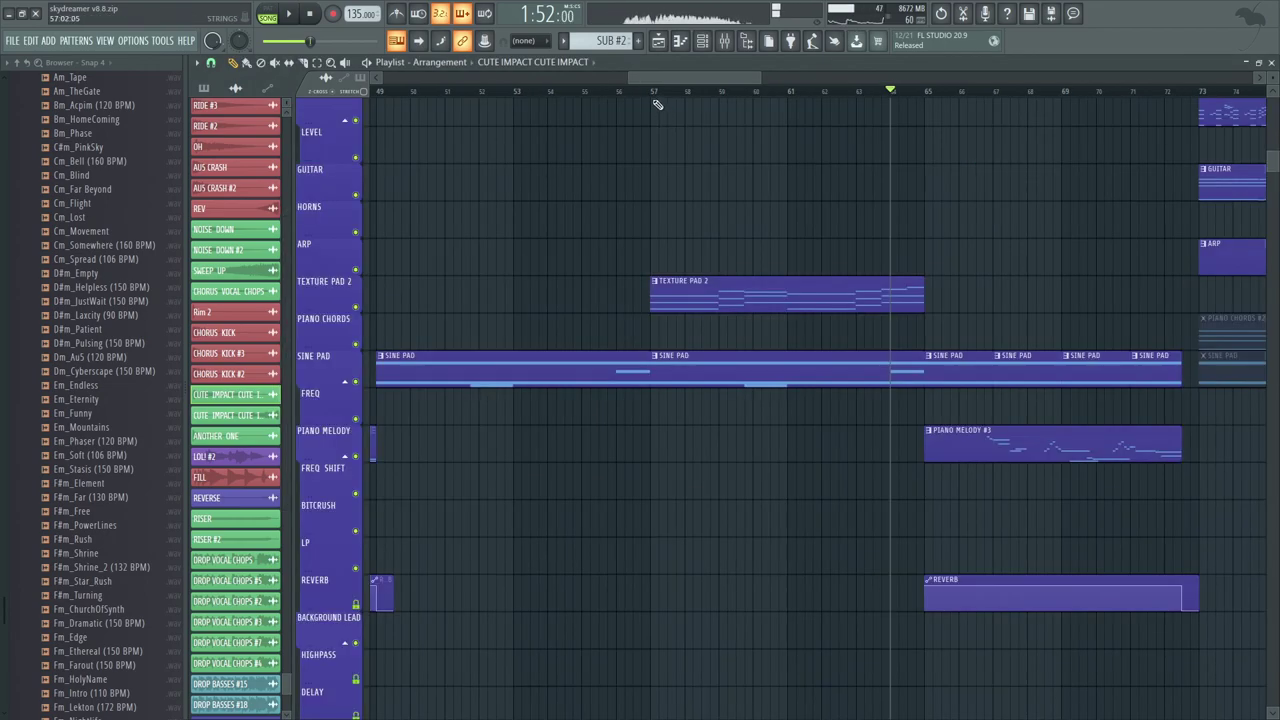
Step: Move playback to bar 57, solo the INFOWLER LICK track, and examine its notes in the piano roll
left_click(657, 106)
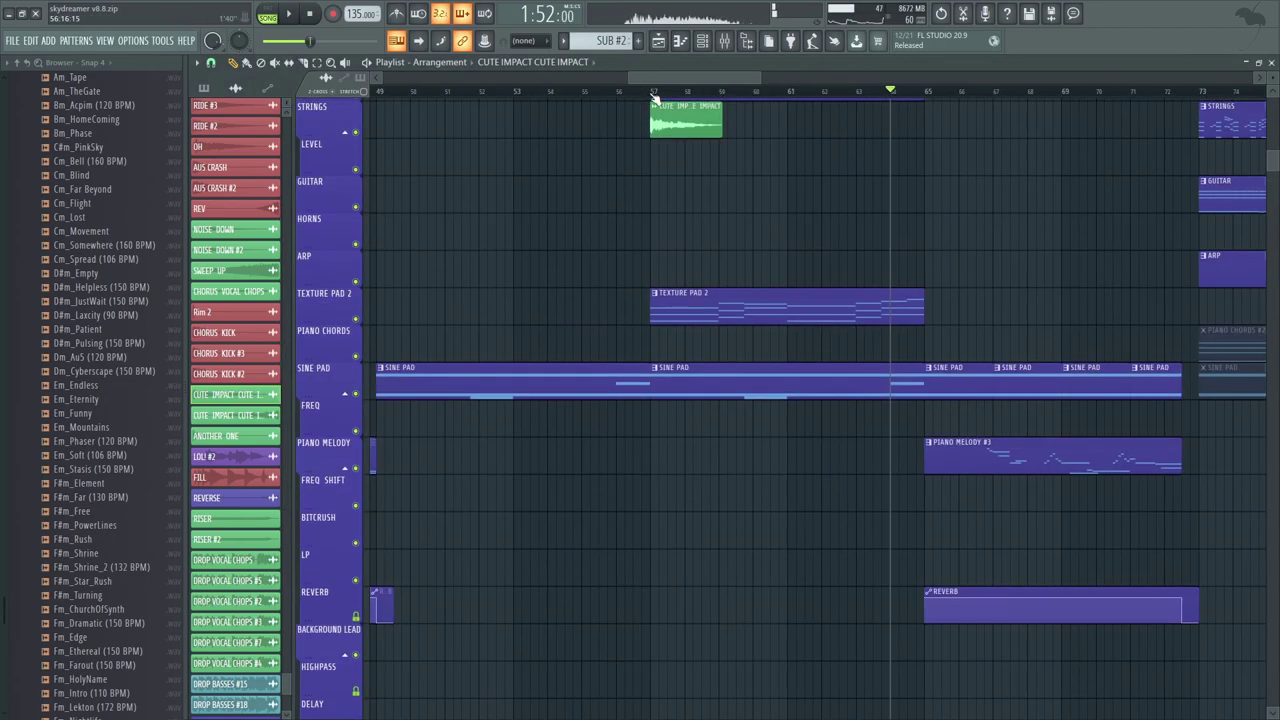
left_click(656, 105)
left_click(651, 96)
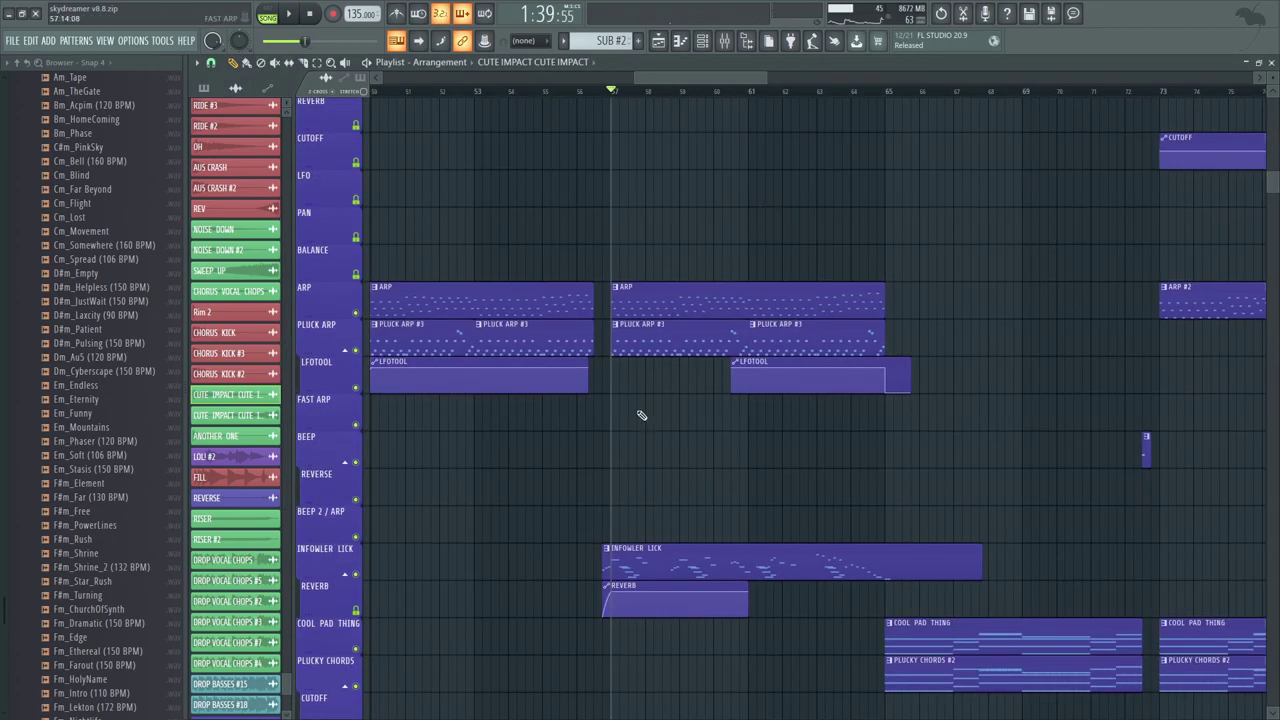
scroll(645, 422, "down", 5)
right_click(357, 376)
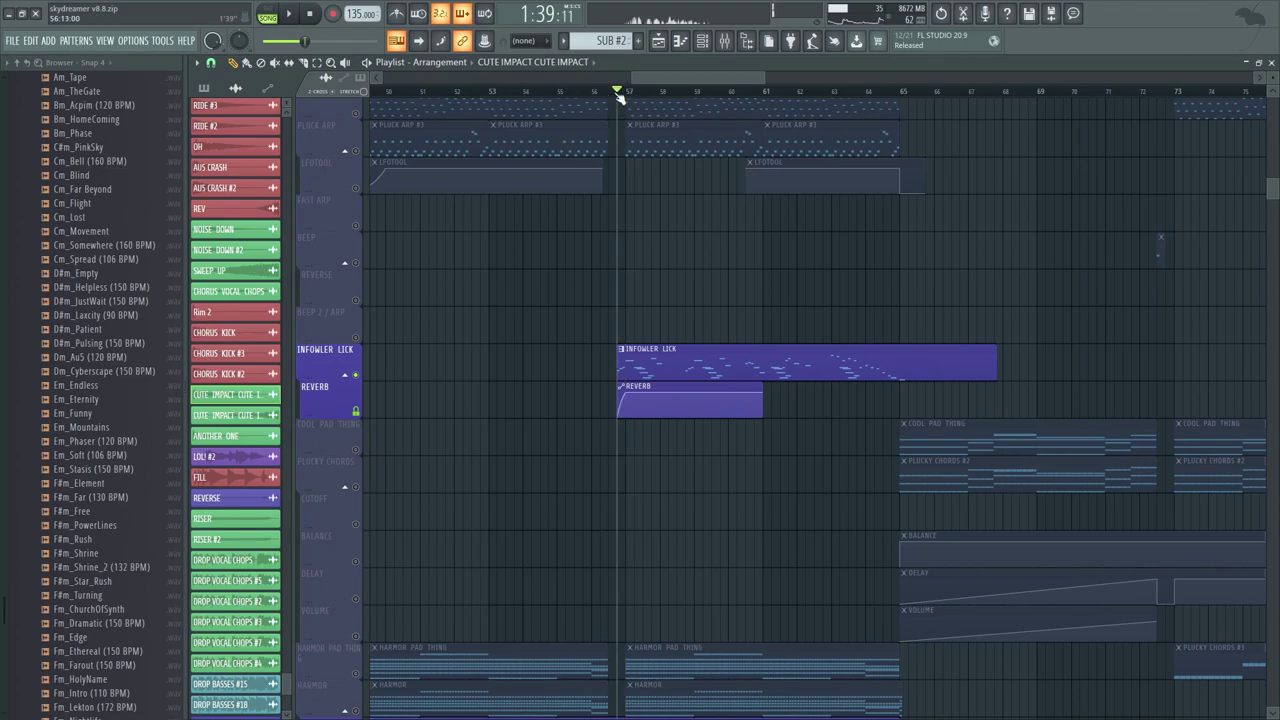
double_click(691, 347)
scroll(797, 314, "down", 3)
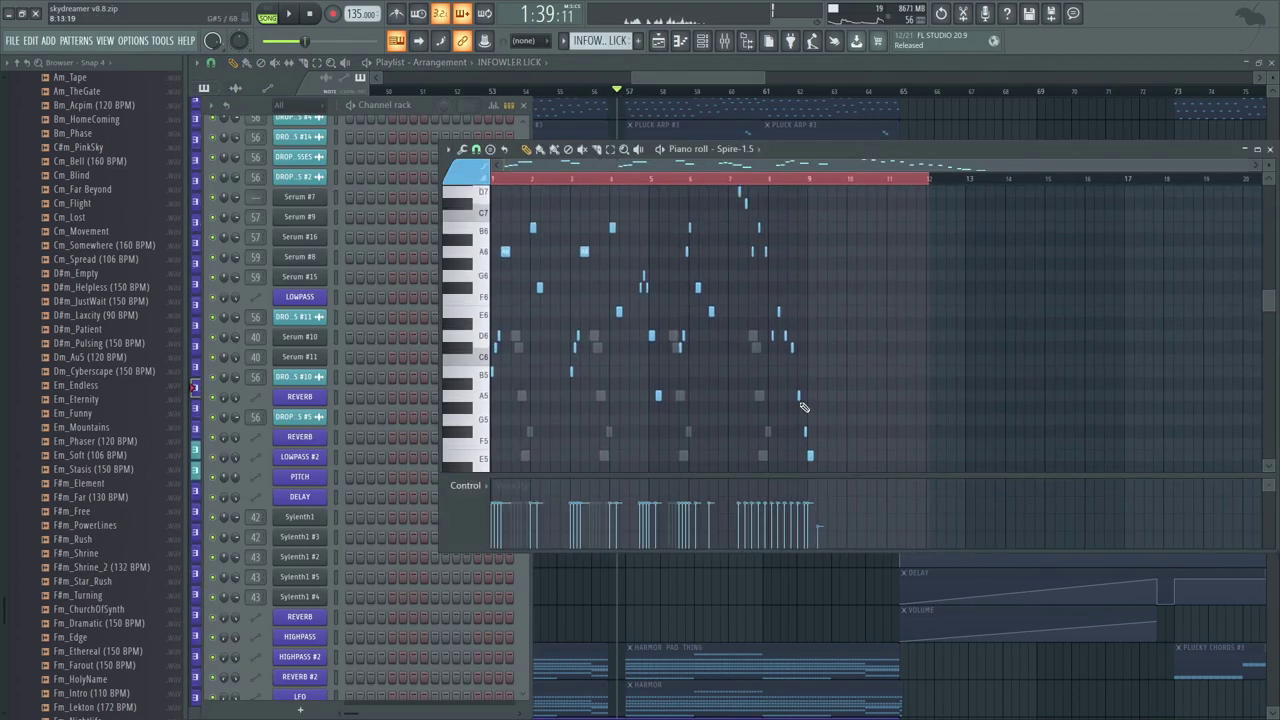
scroll(797, 314, "up", 3)
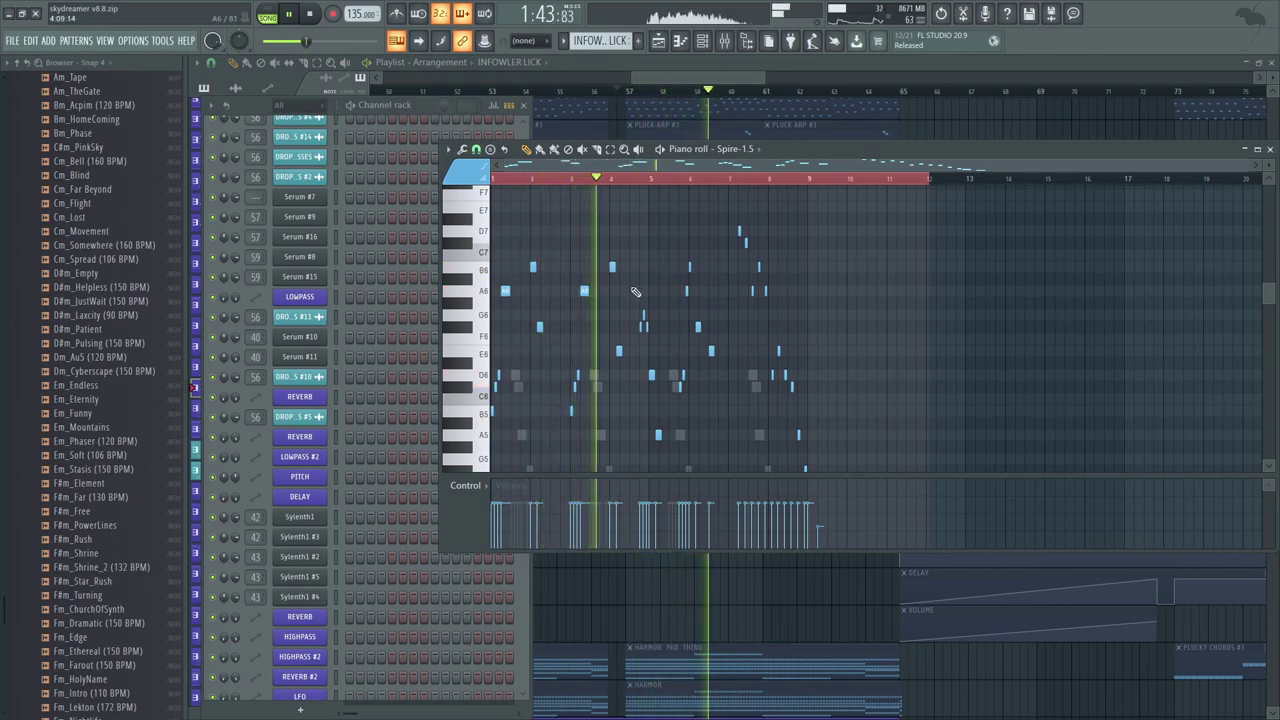
Step: Locate the INFOWLER LICK's Spire channel and its mixer track while the lick plays, and view the track's effects chain
key("F9")
scroll(652, 384, "up", 13)
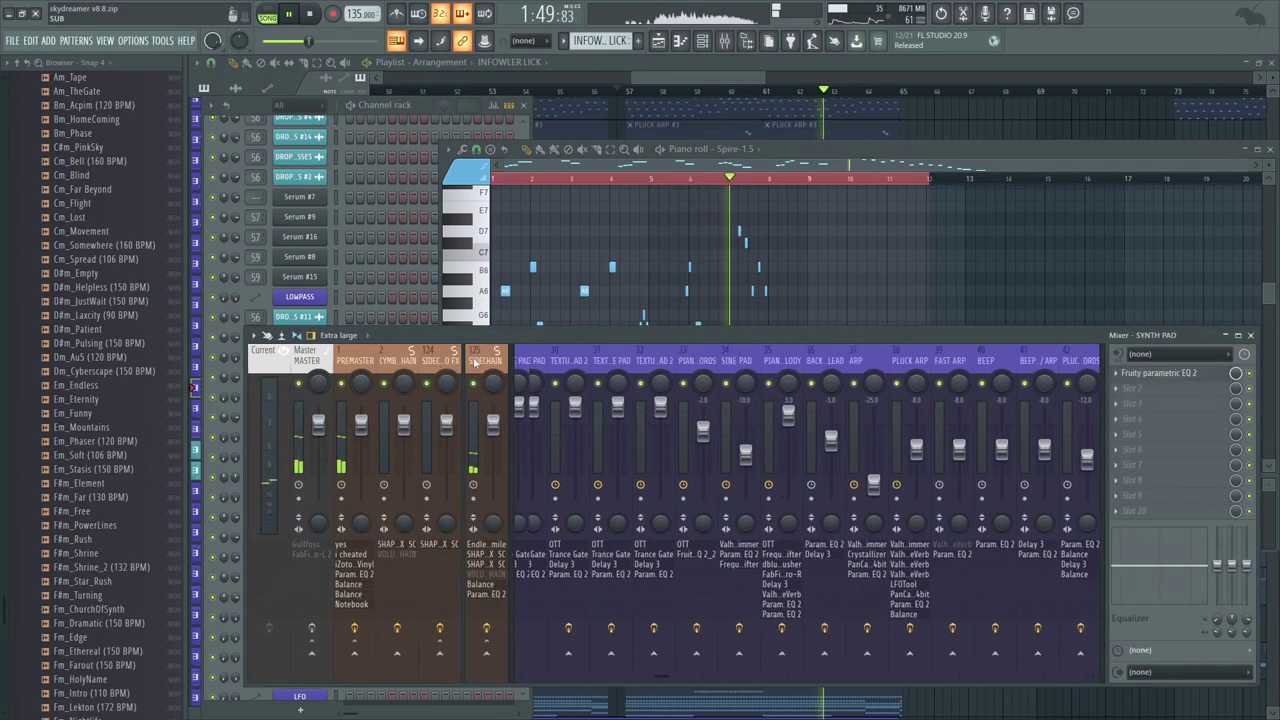
scroll(686, 365, "down", 20)
scroll(688, 369, "up", 12)
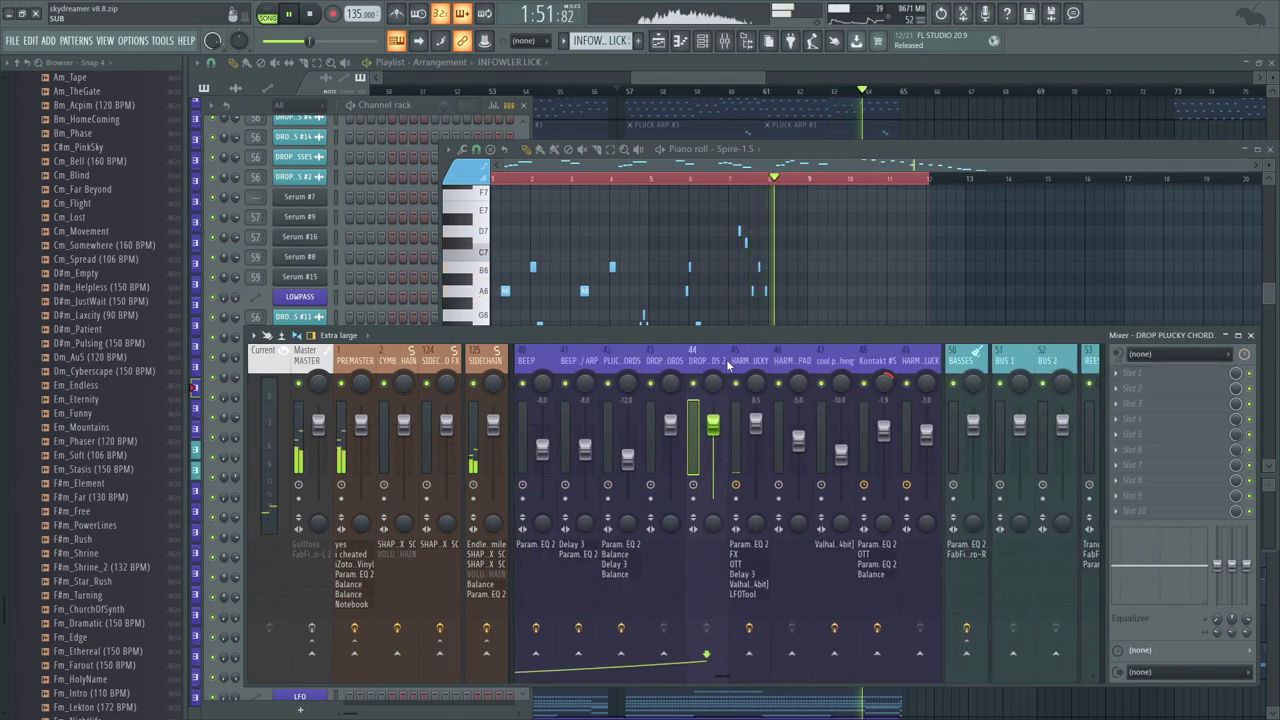
left_click(423, 104)
scroll(466, 268, "up", 10)
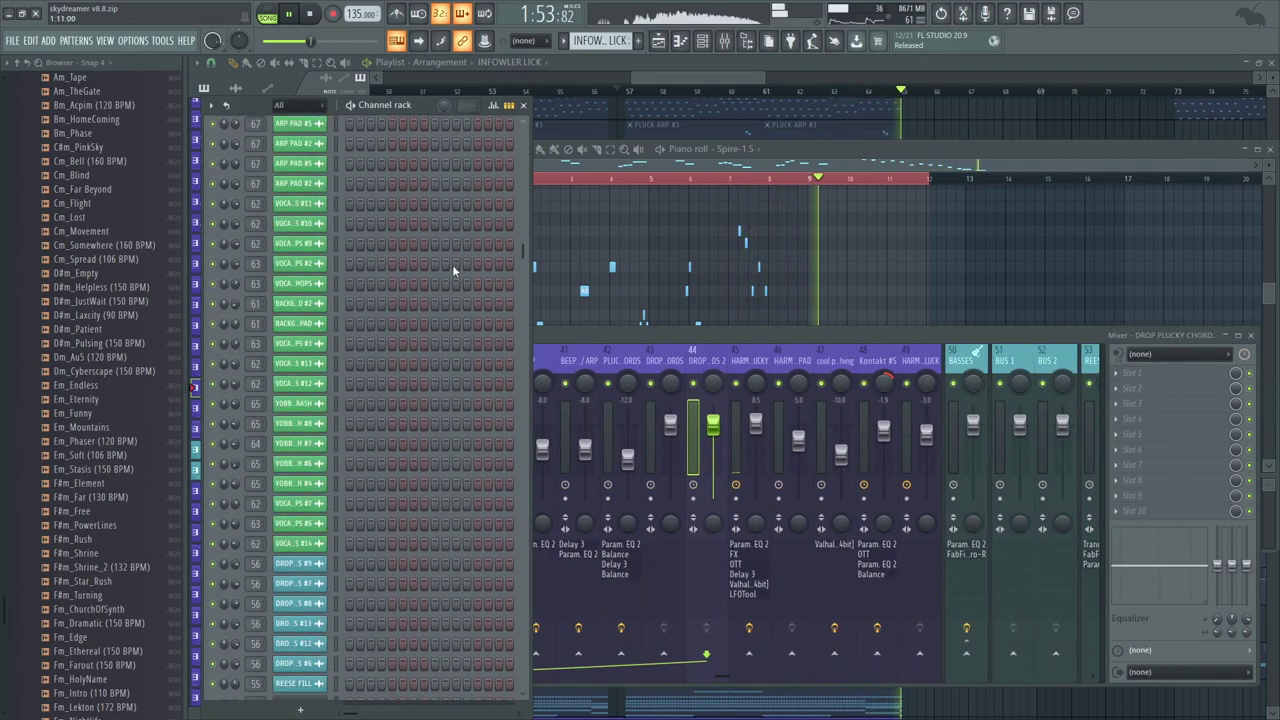
scroll(464, 292, "down", 20)
key("space")
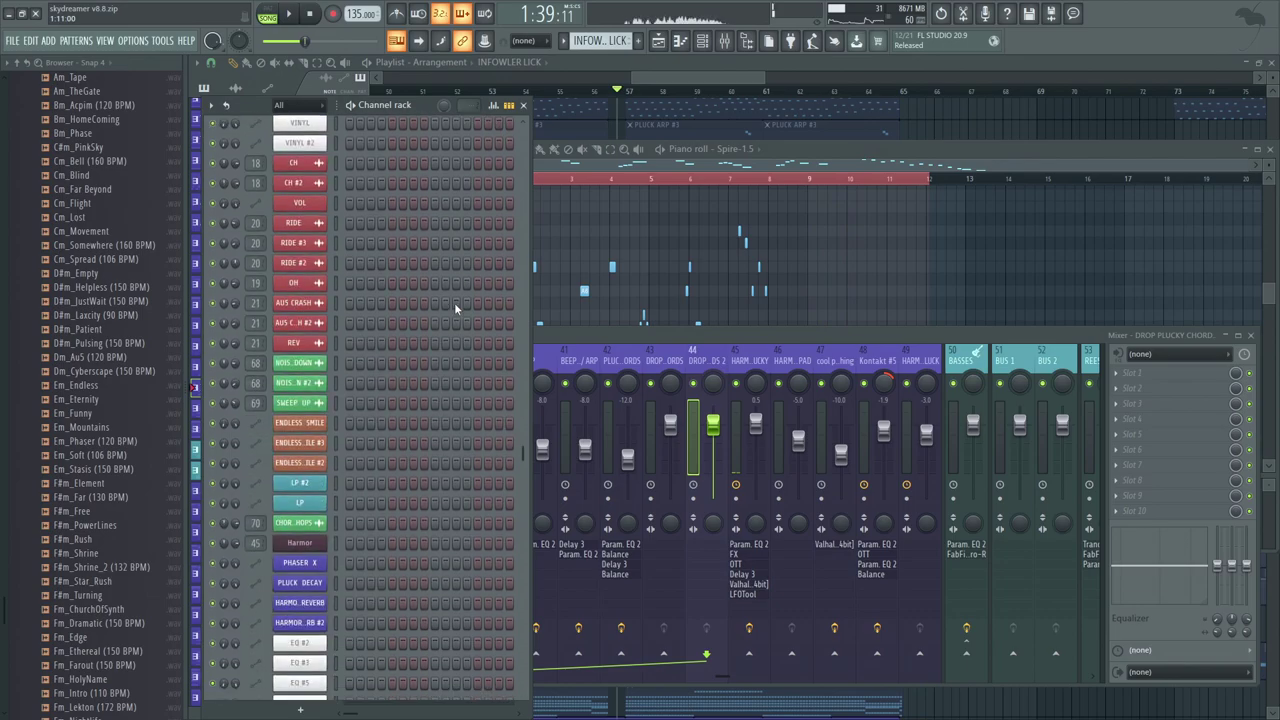
left_click_drag(695, 360, 764, 376)
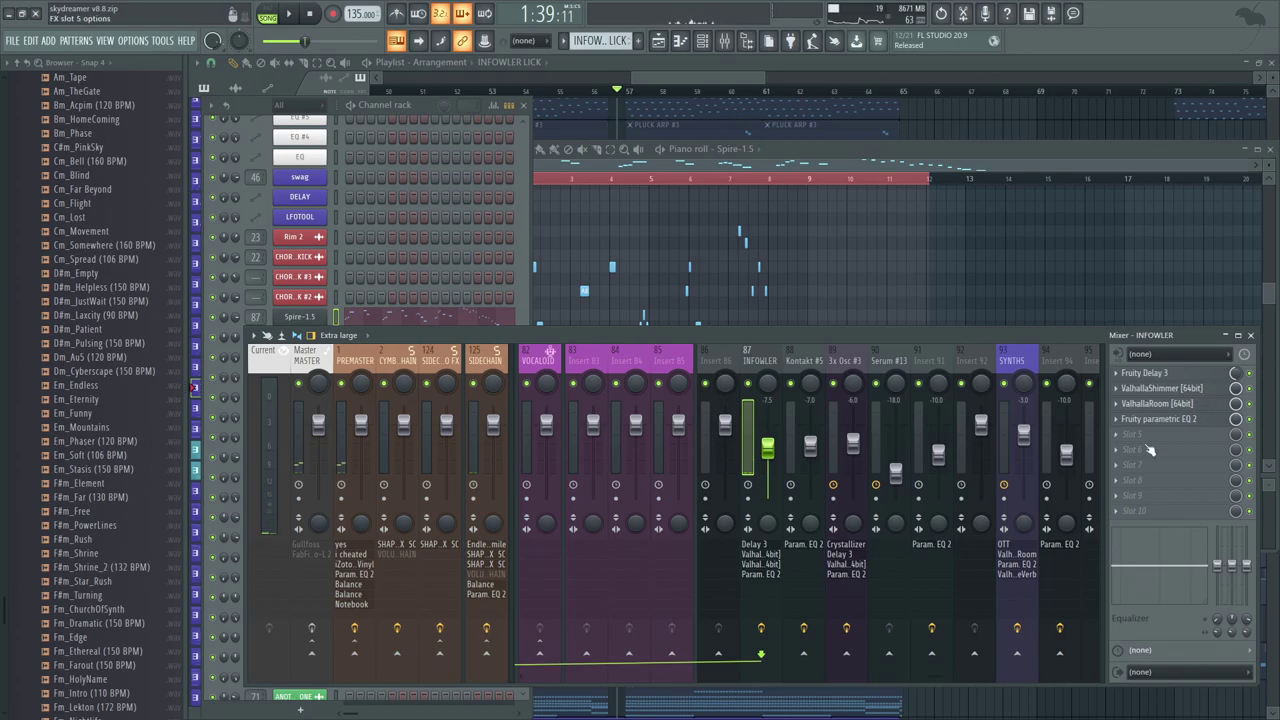
Step: Examine the synth patches of the Spire-1.5 and Spire-1.5 #2 channels used by INFOWLER LICK
left_click(436, 103)
left_click(317, 317)
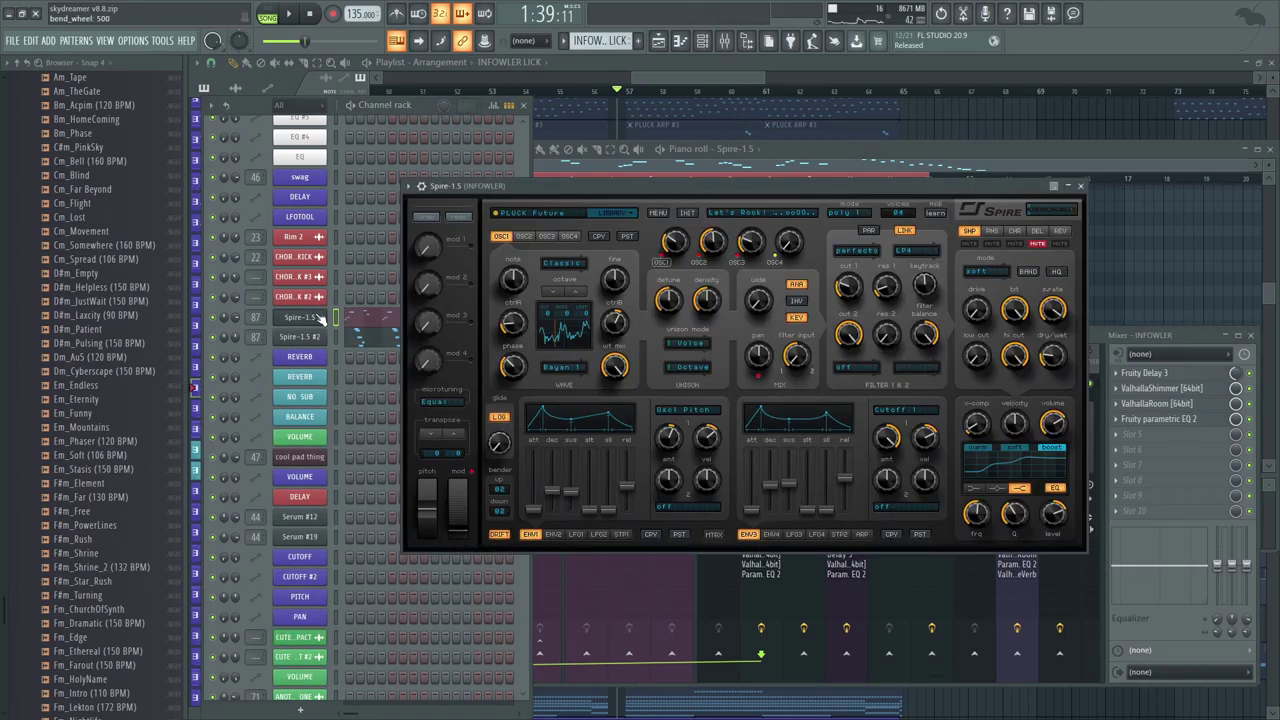
left_click(312, 338)
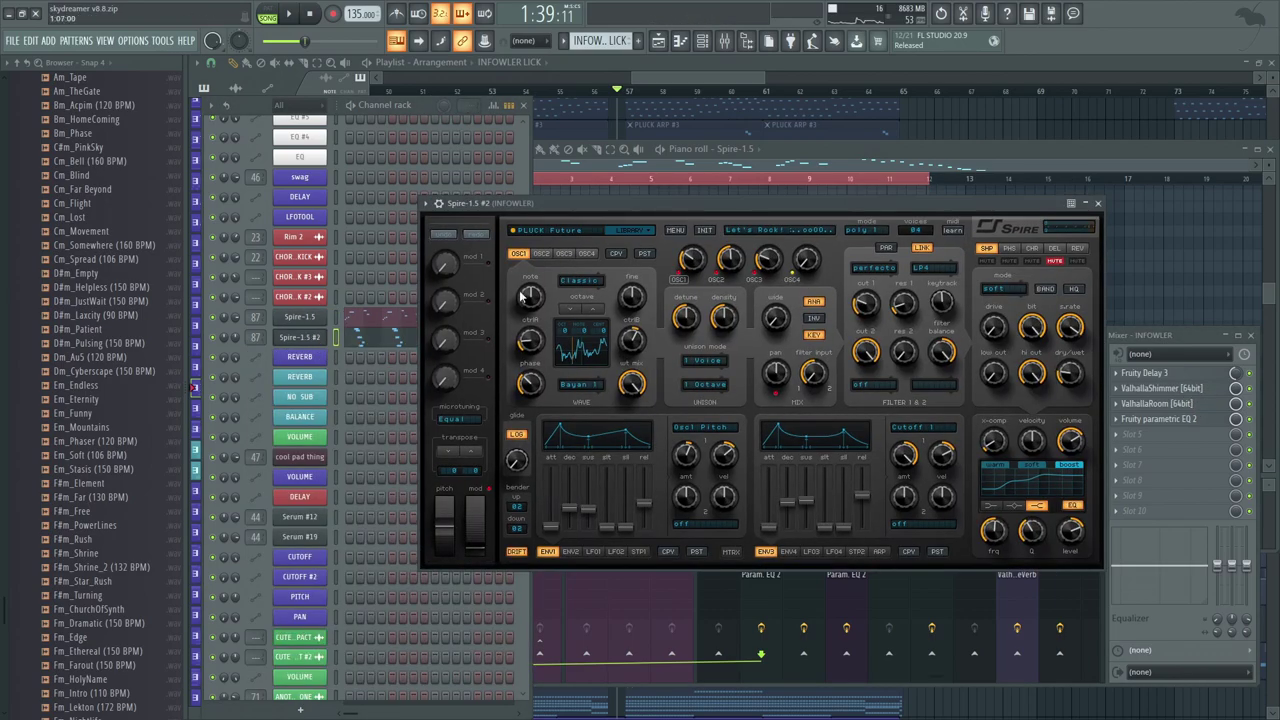
left_click(1098, 204)
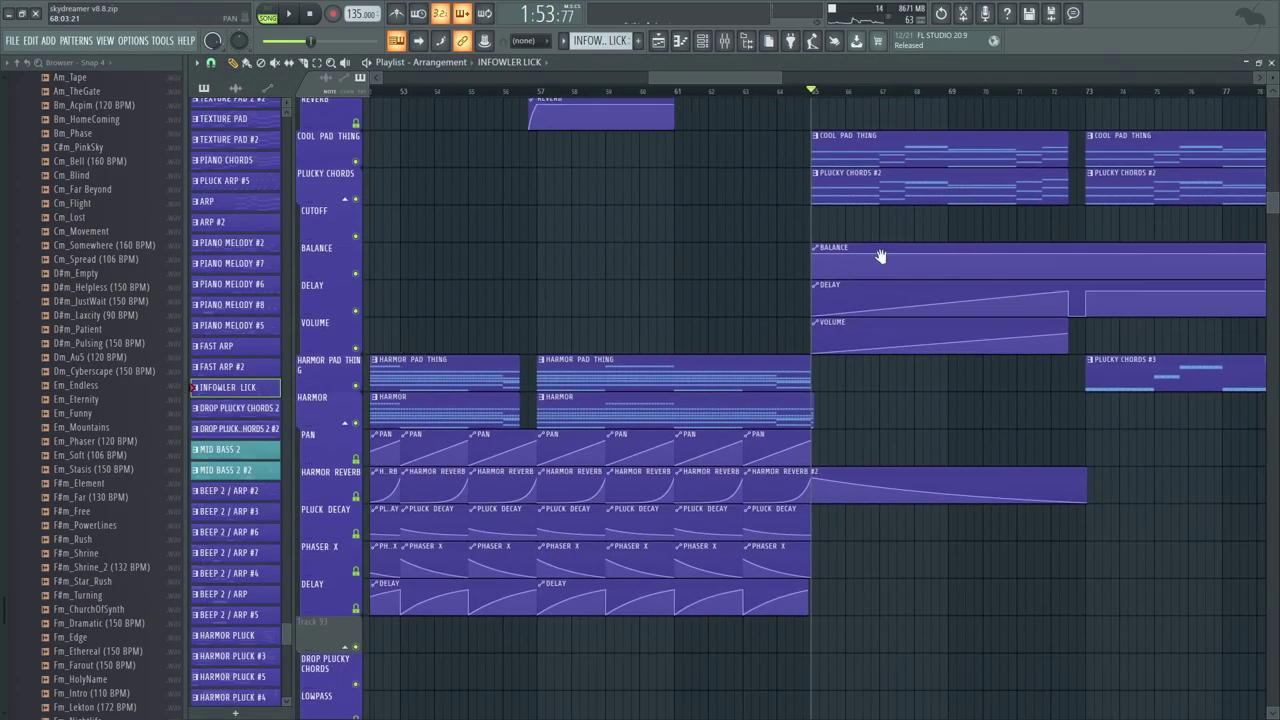
Step: Look through the arrangement from bar 65 onward, covering the samples and FX, synth and drum tracks
scroll(877, 251, "down", 10)
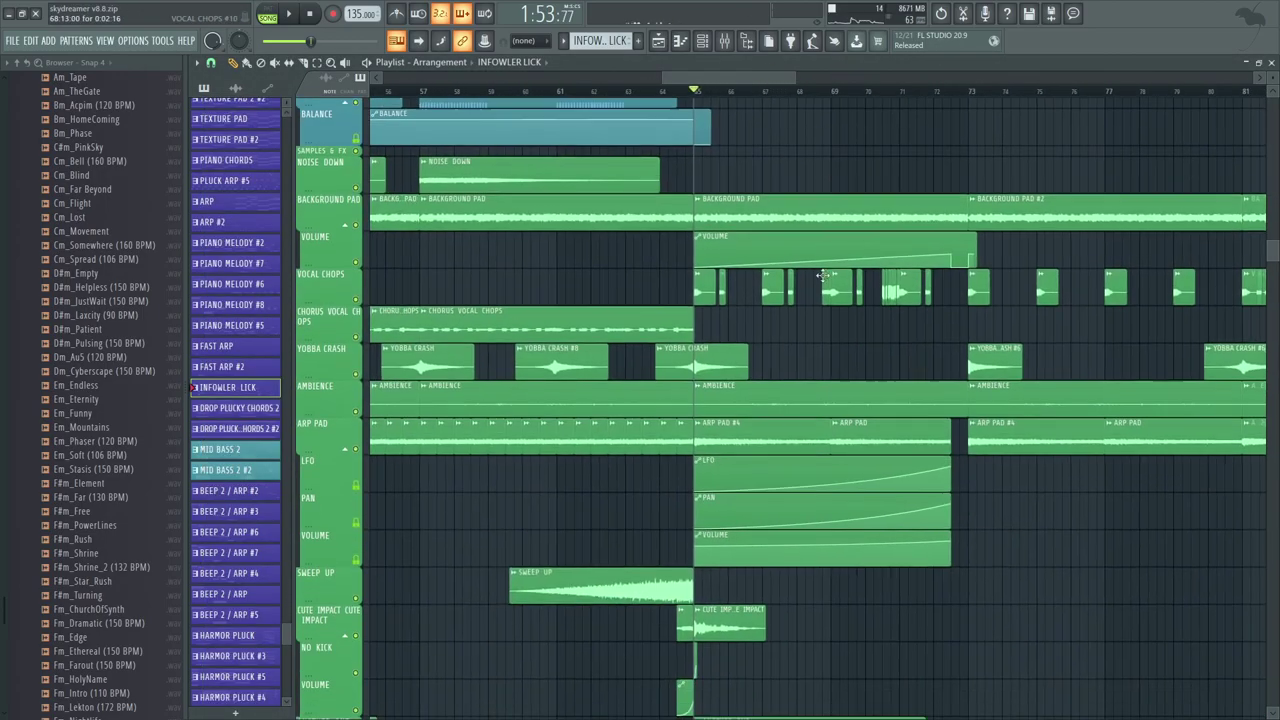
left_click_drag(791, 79, 860, 79)
left_click_drag(830, 347, 820, 237)
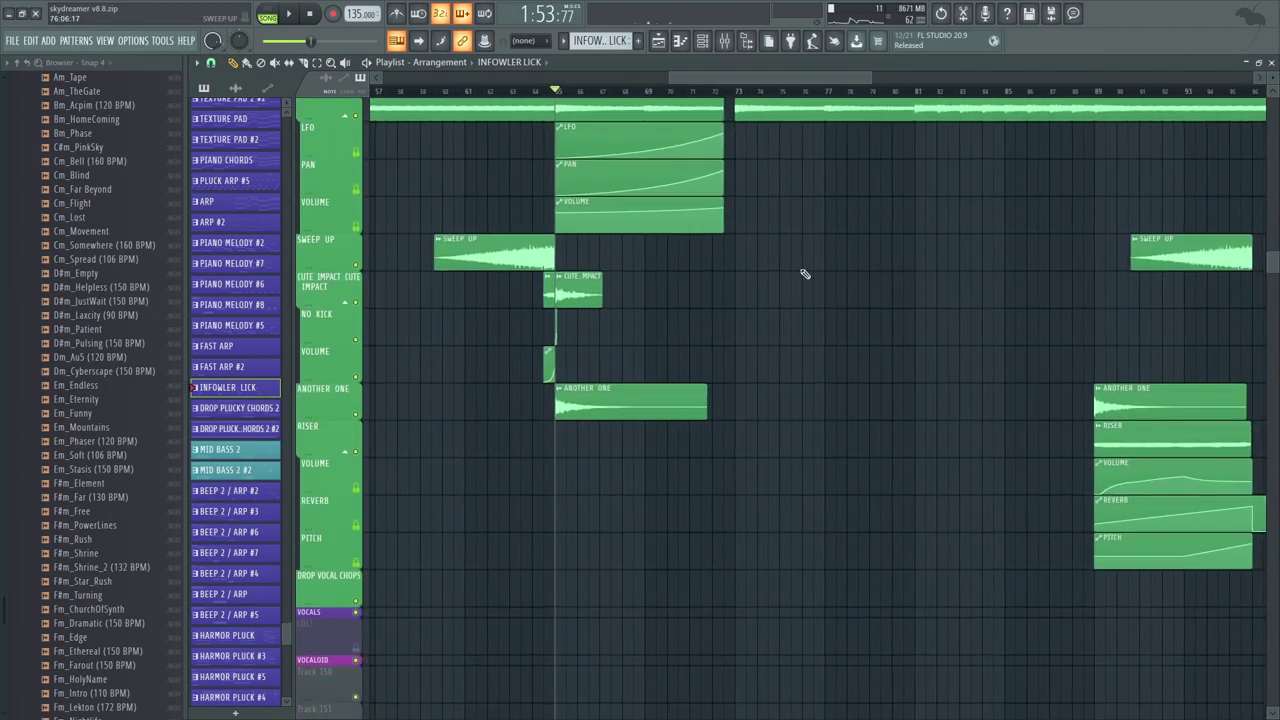
left_click_drag(697, 286, 706, 428)
scroll(705, 428, "up", 15)
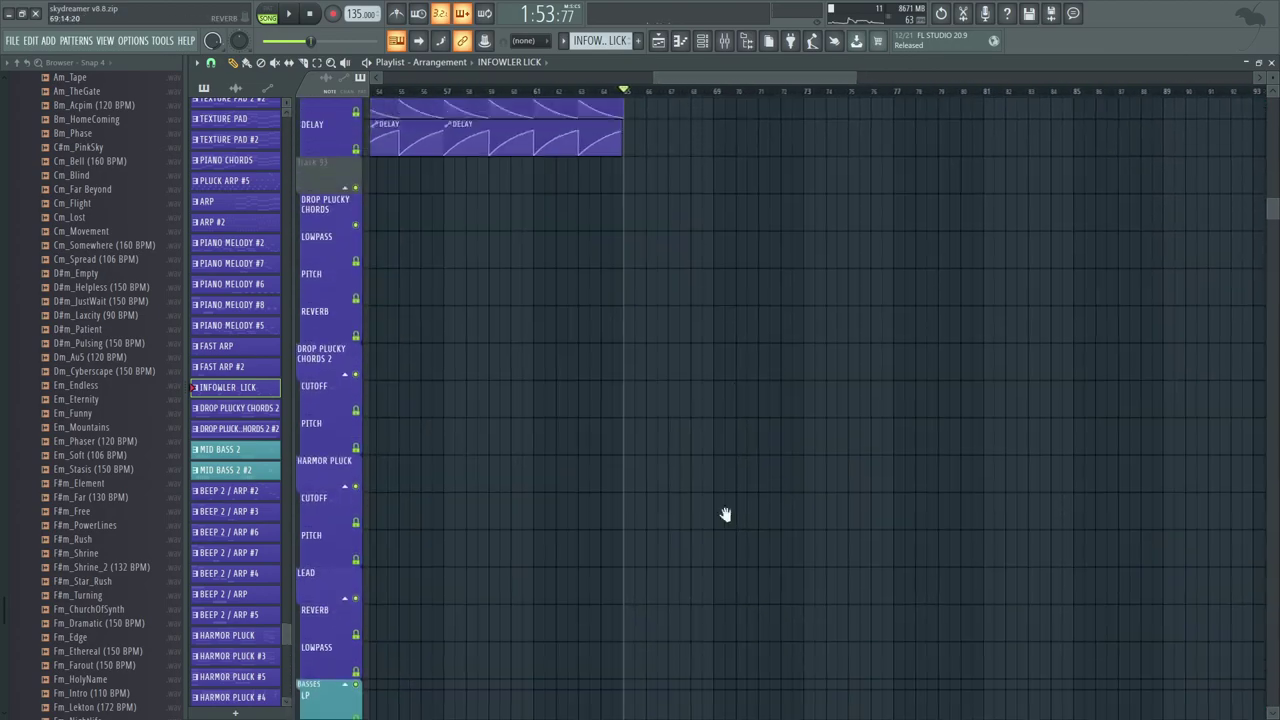
scroll(700, 430, "up", 10)
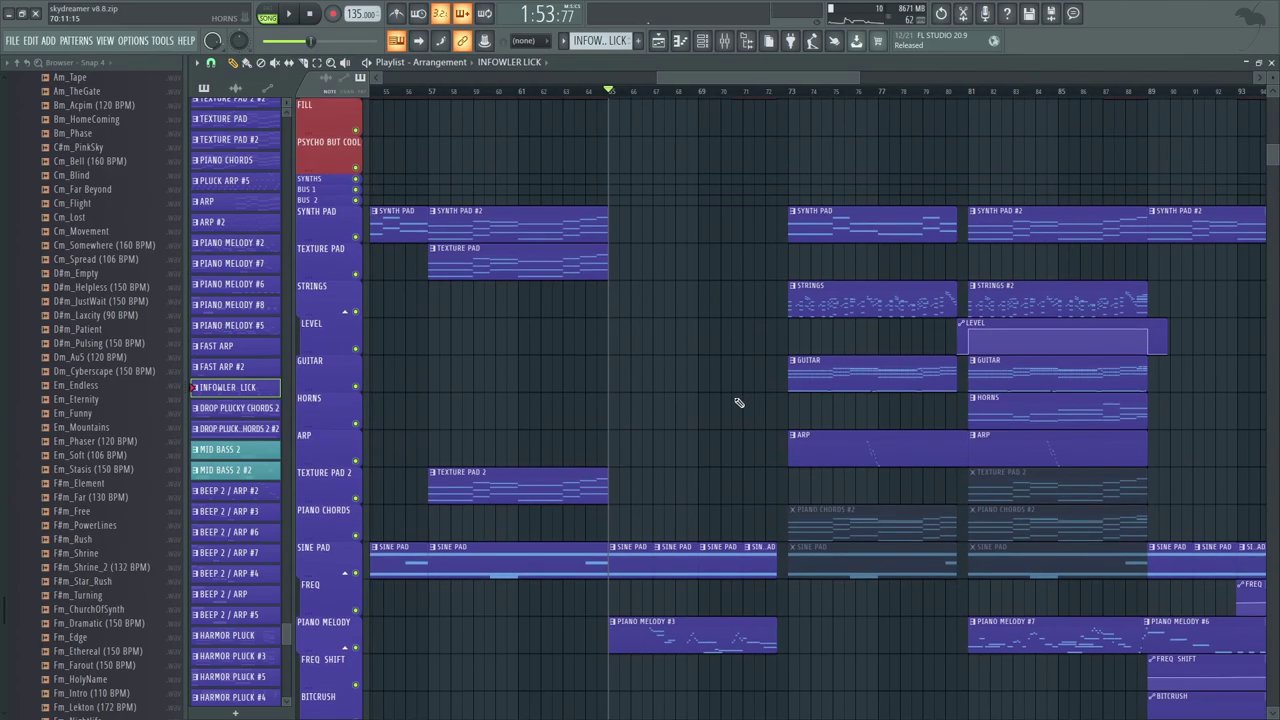
scroll(740, 410, "up", 15)
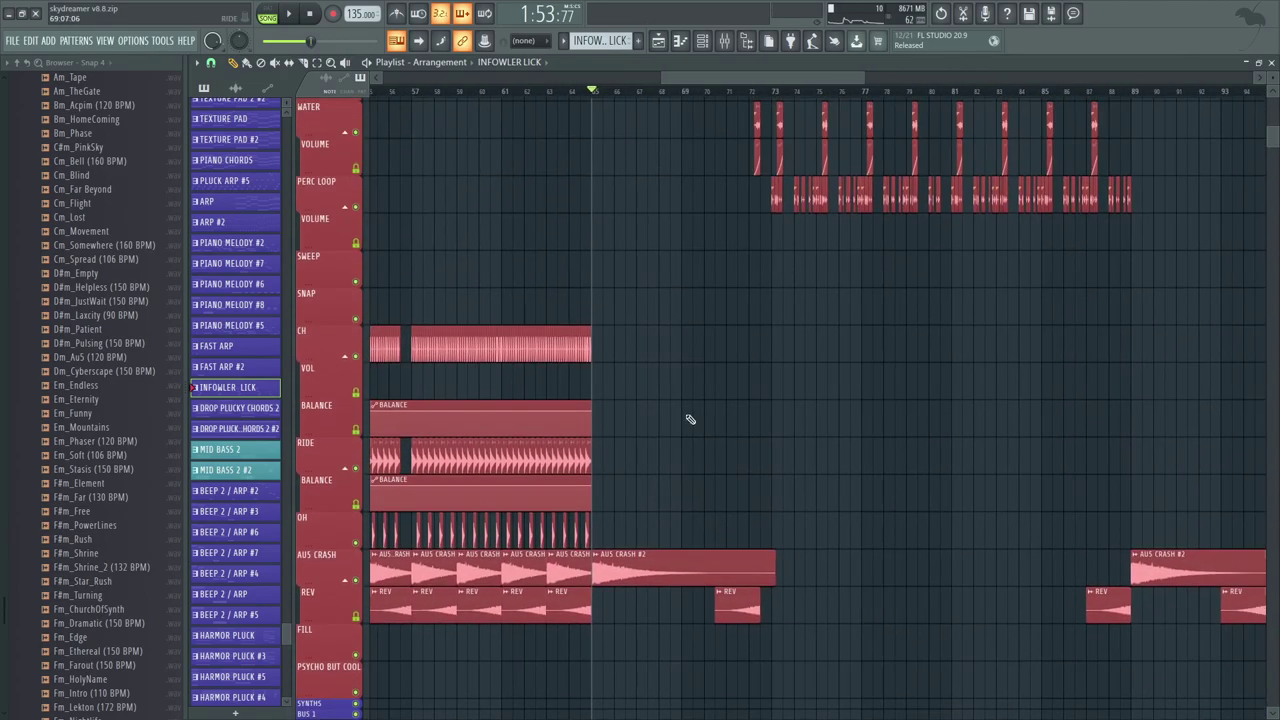
Step: Solo INTRO KICK and RIMSHOT, add the WATER and PERC LOOP tracks, and play them from bar 73
scroll(777, 499, "up", 4)
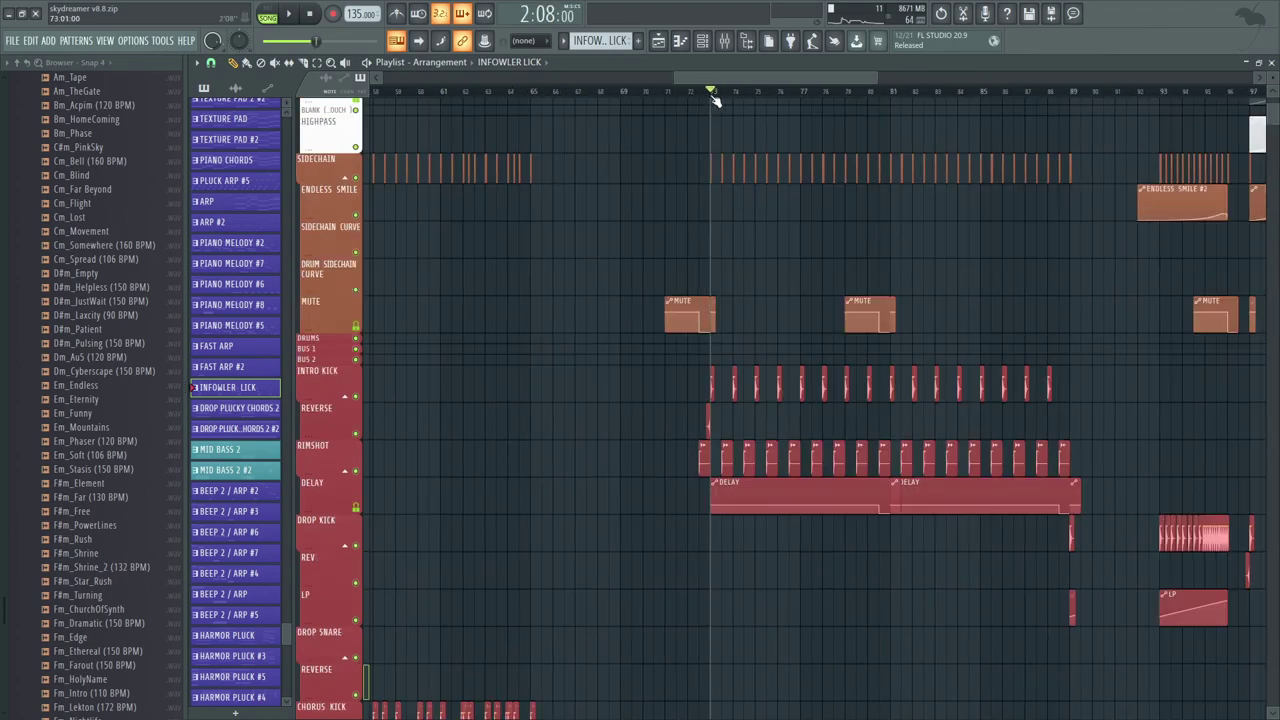
left_click(355, 396, "ctrl")
left_click(360, 472)
scroll(660, 500, "down", 15)
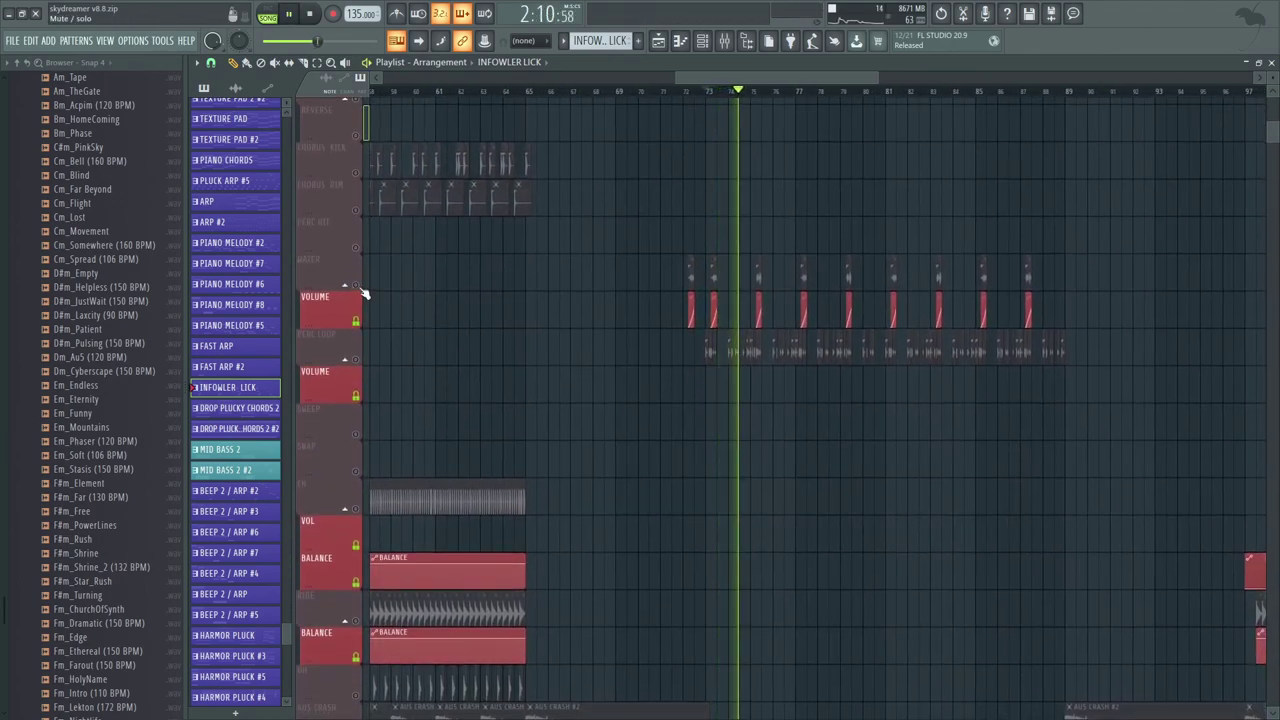
left_click(357, 286)
left_click(356, 356)
Step: Add the SYNTH PAD track to the soloed drums, listen to it, and stop playback
scroll(667, 243, "down", 2)
scroll(670, 250, "down", 13)
left_click(357, 303)
key("space")
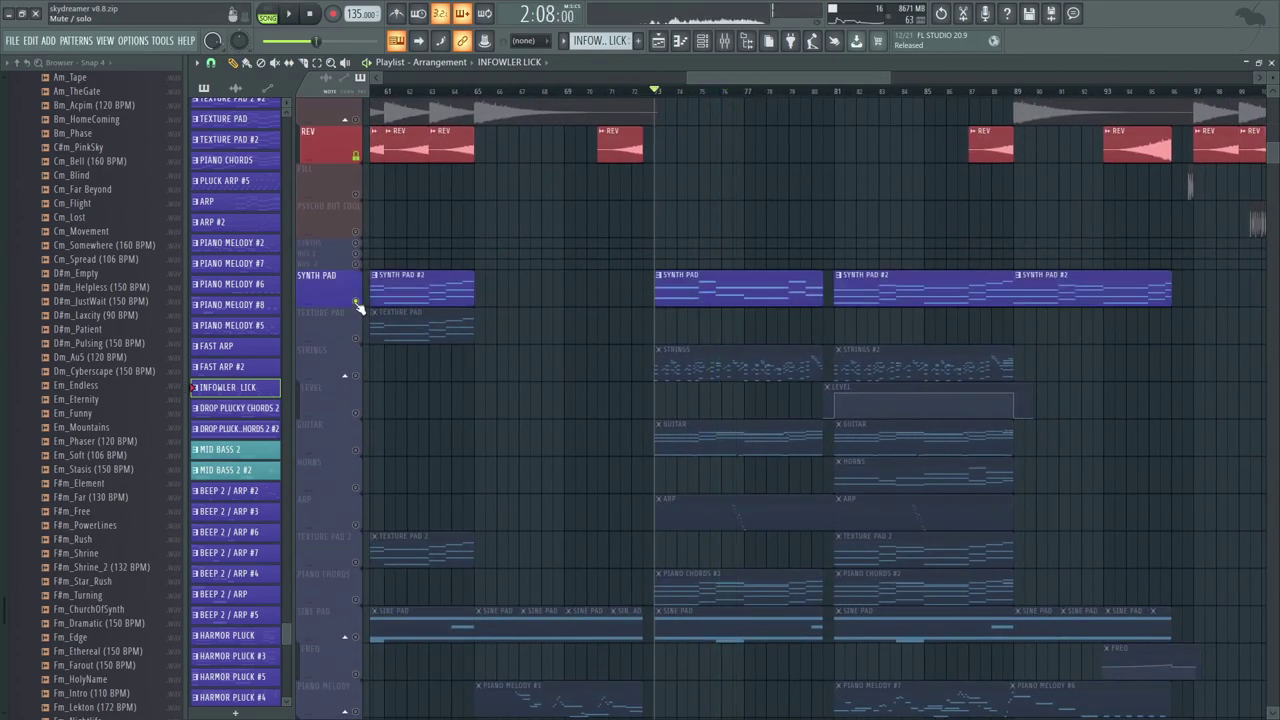
Step: Solo the STRINGS track, play it from bar 73, and open its pattern in the piano roll
left_click(357, 378, "ctrl")
left_click_drag(1205, 416, 951, 419)
key("space")
left_click_drag(949, 75, 788, 146)
left_click_drag(619, 363, 530, 333)
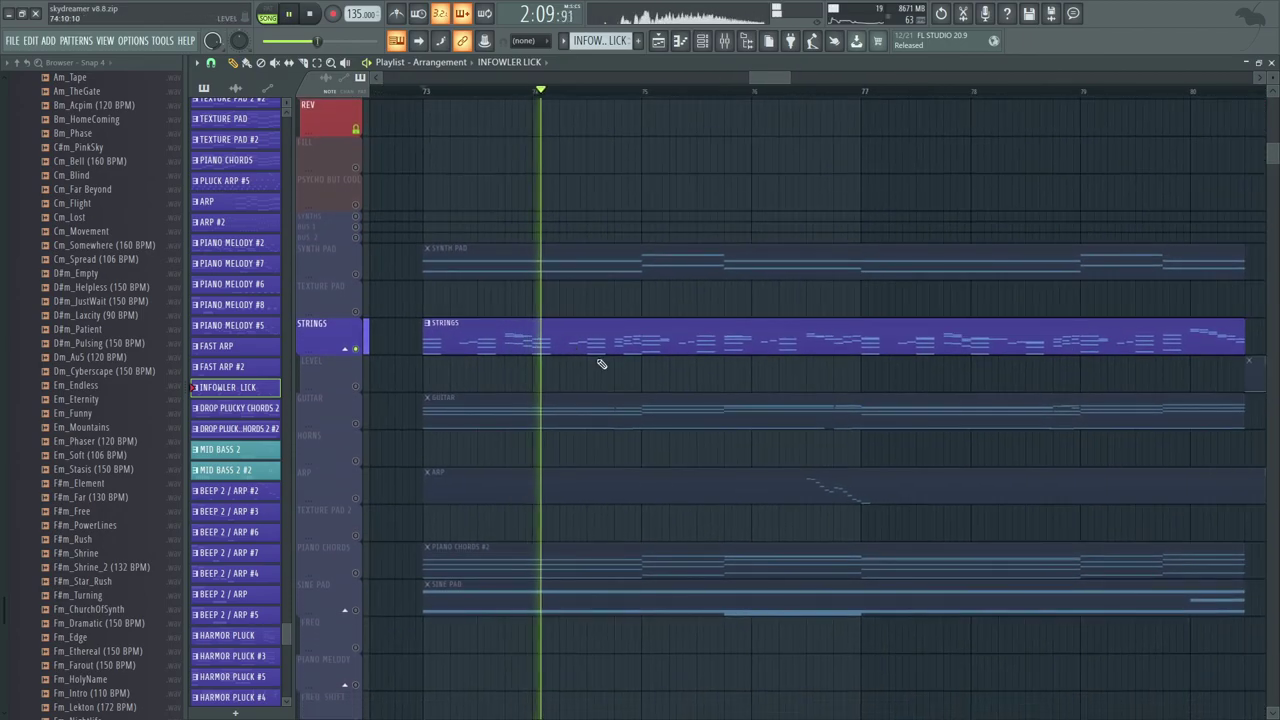
double_click(600, 340)
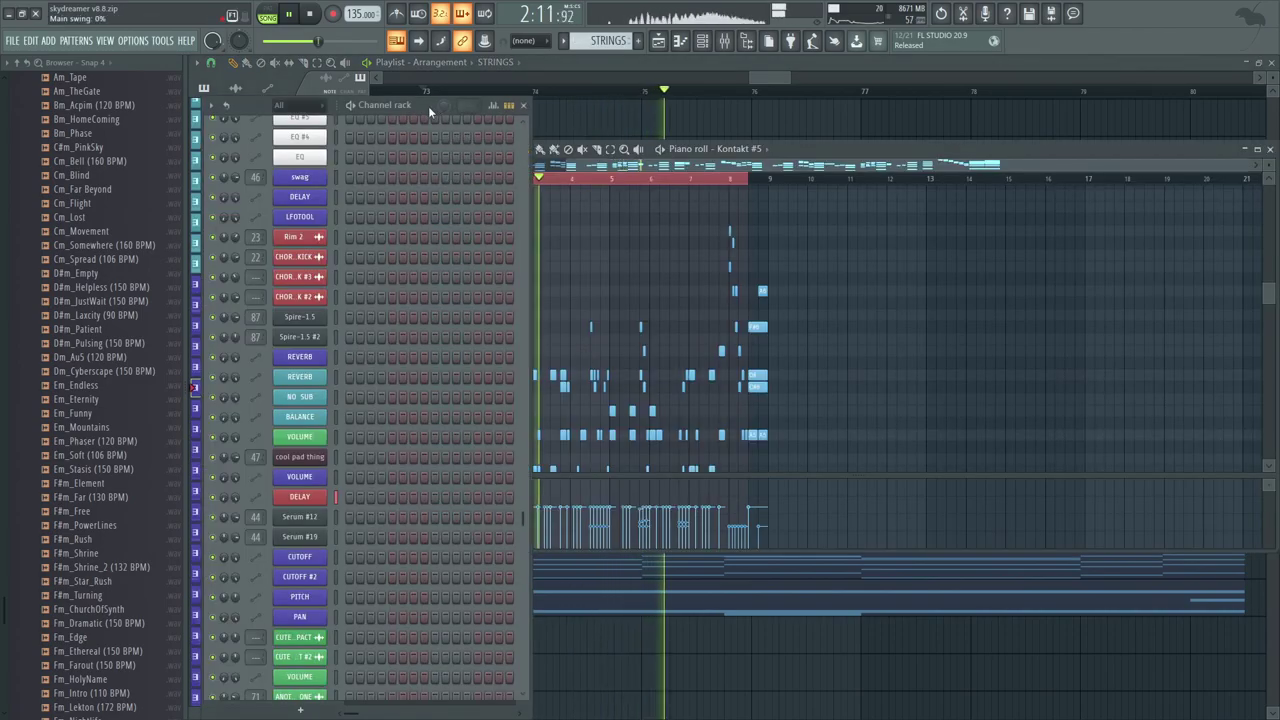
Step: Locate the Kontakt #5 channel used by STRINGS and examine its Session Strings Pro 2 patch
scroll(412, 266, "up", 10)
scroll(425, 380, "down", 15)
left_click_drag(525, 587, 523, 586)
left_click(305, 252)
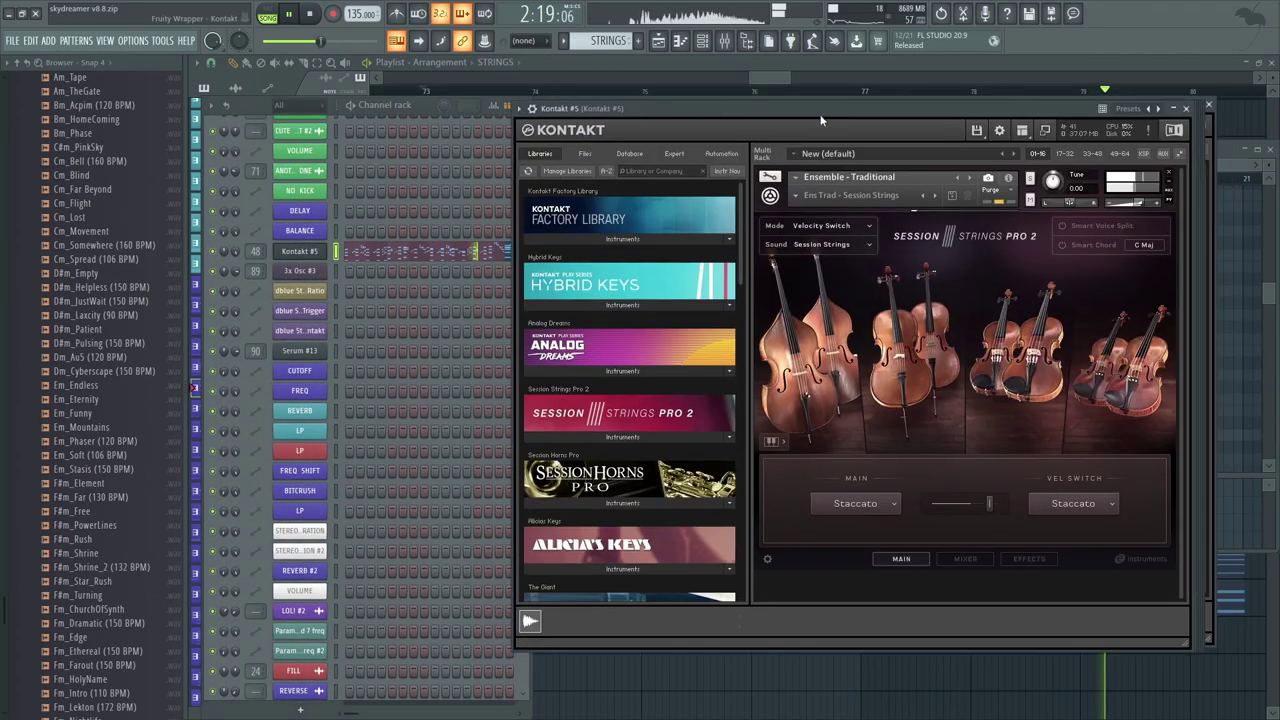
left_click_drag(990, 108, 919, 102)
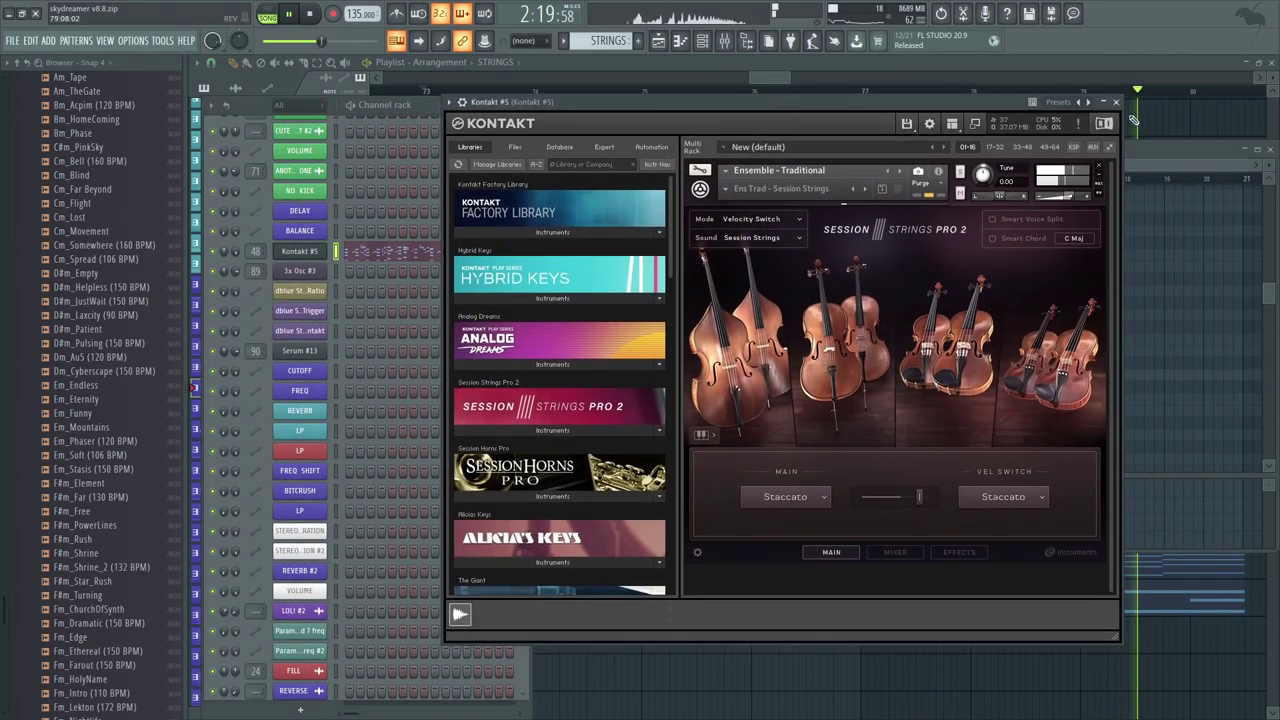
left_click(1117, 103)
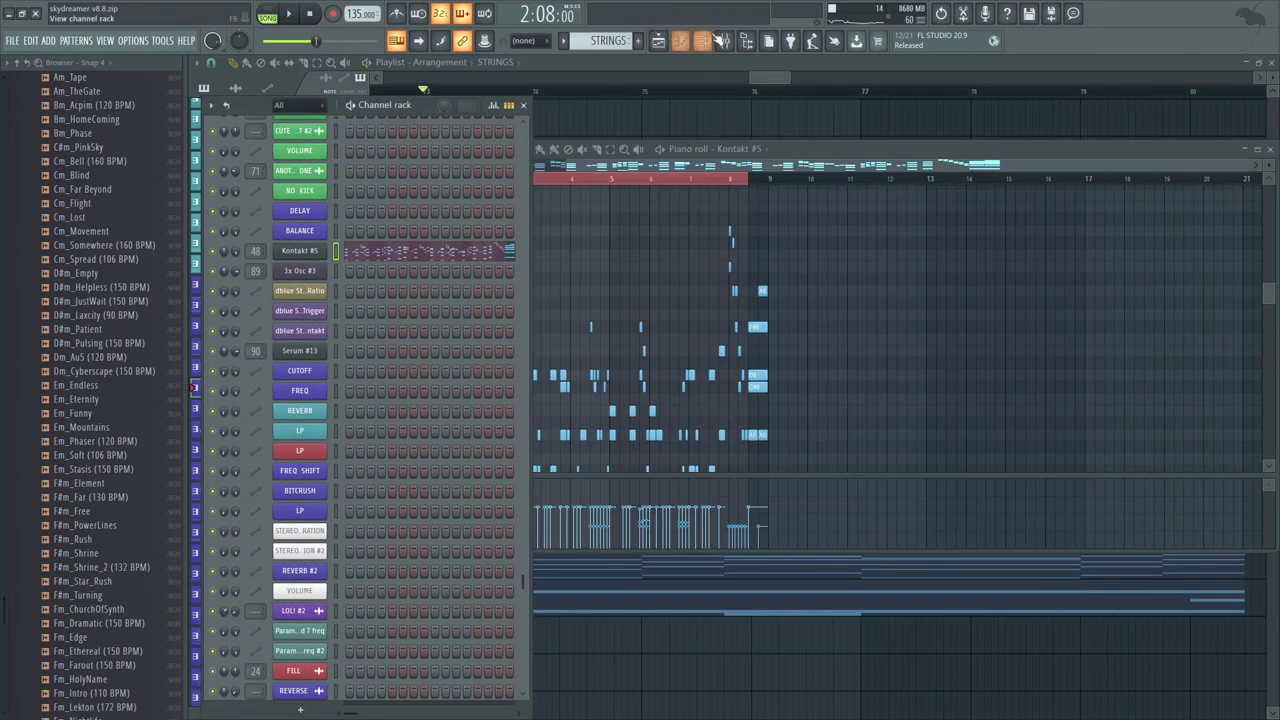
Step: Examine the OTT and both Fruity parametric EQ 2 effects on the Kontakt #5 mixer track
left_click(726, 41)
scroll(608, 397, "up", 5)
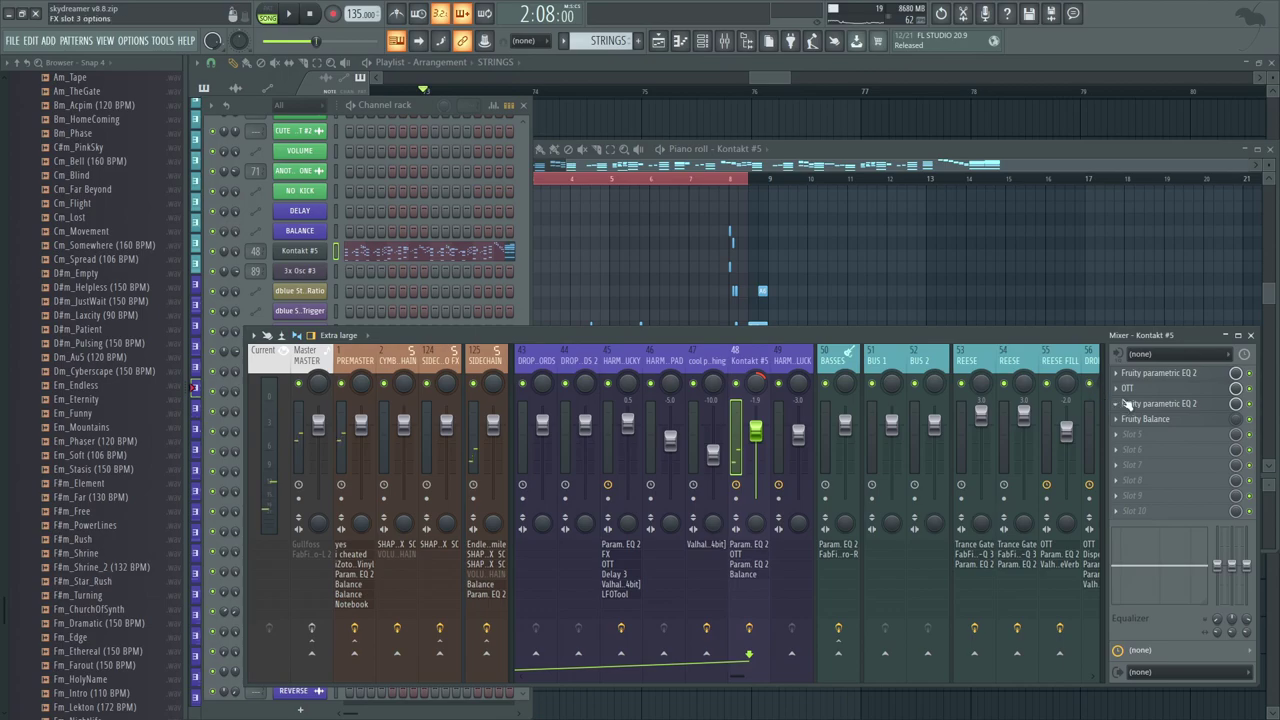
left_click(1127, 388)
left_click(437, 177)
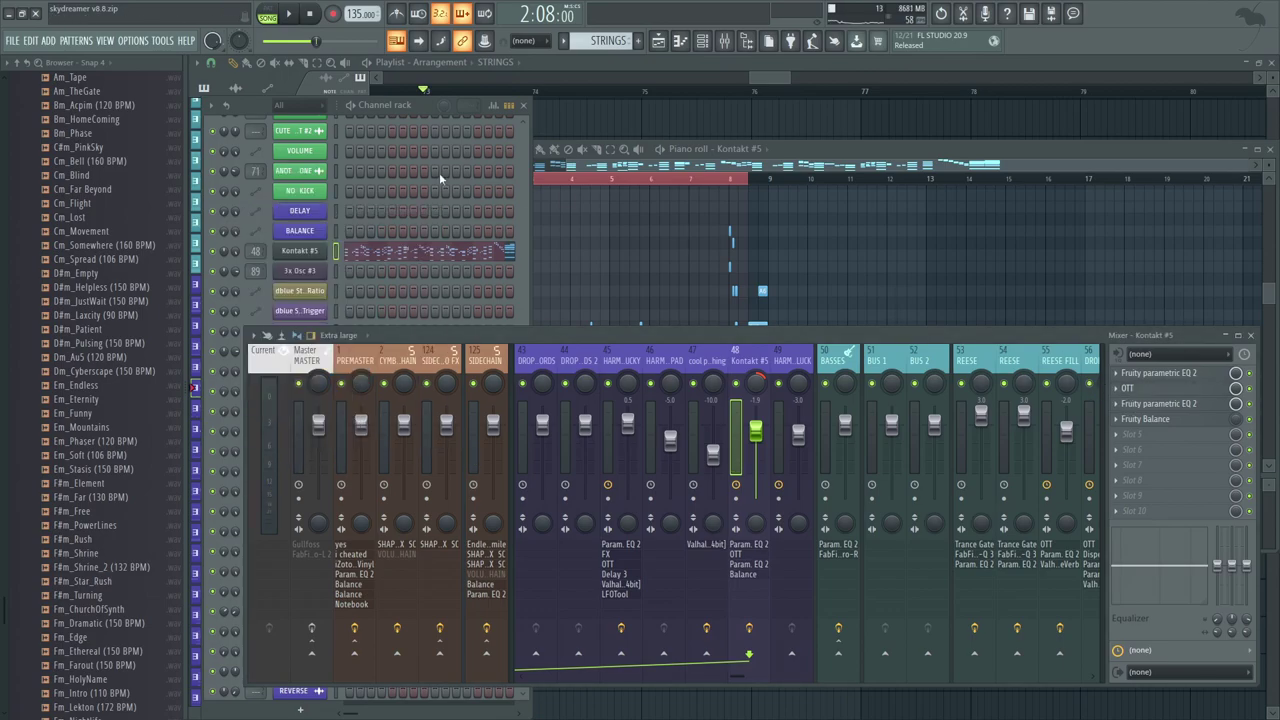
left_click(1158, 372)
left_click(692, 159)
left_click(1158, 403)
key("space")
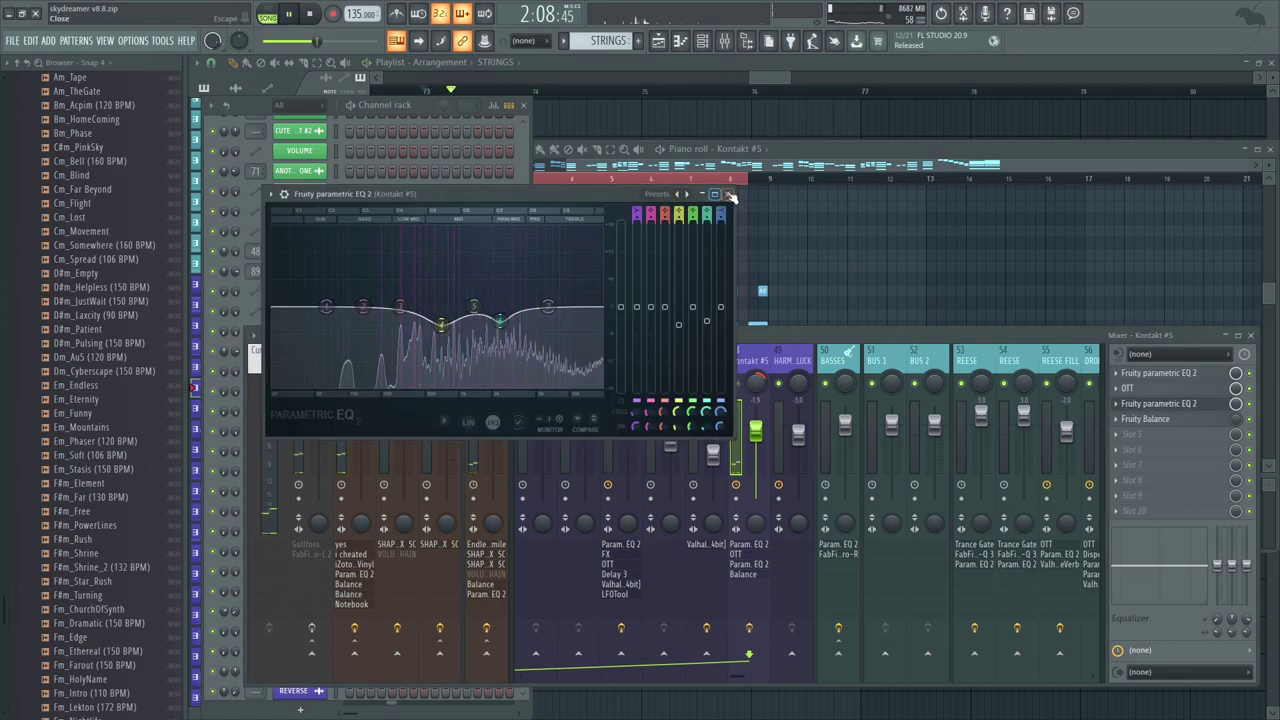
left_click(728, 194)
Step: Reopen the STRINGS pattern and examine its notes across the high and low octaves while it plays
left_click_drag(688, 131, 820, 186)
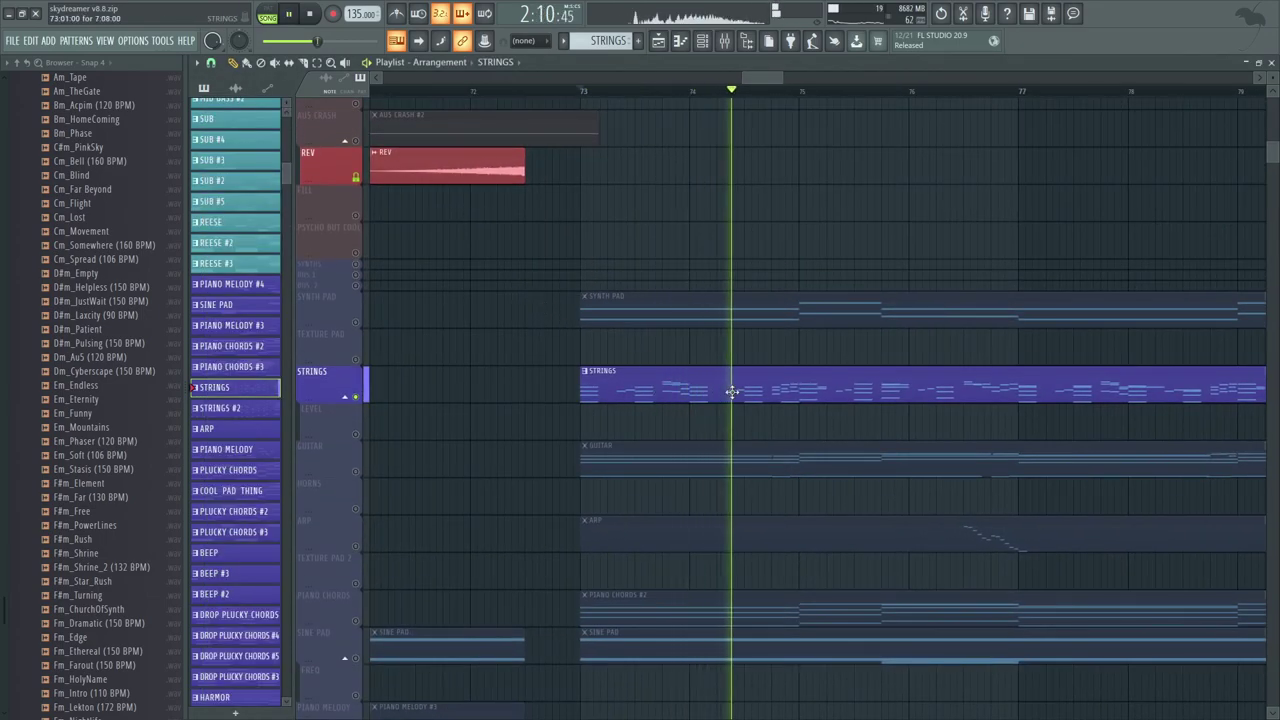
double_click(733, 391)
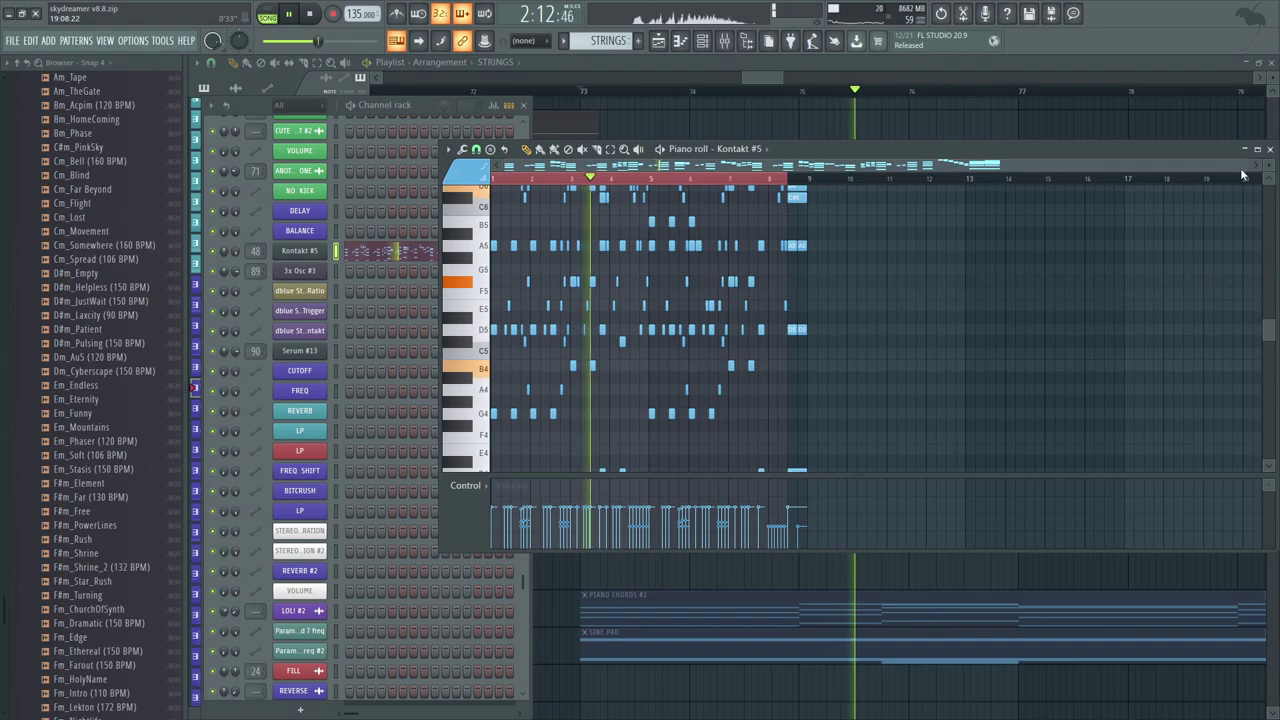
left_click_drag(1247, 166, 880, 166)
left_click_drag(806, 430, 818, 260)
scroll(817, 260, "down", 6)
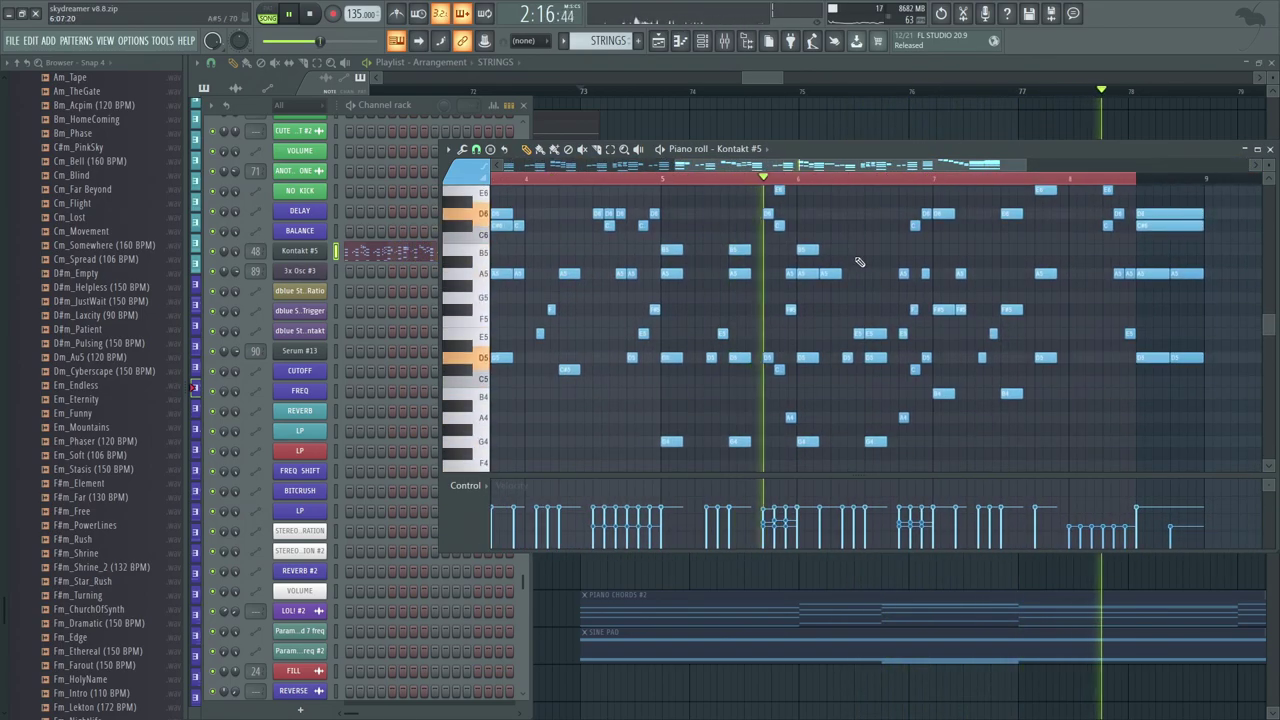
scroll(735, 340, "up", 2)
key("space")
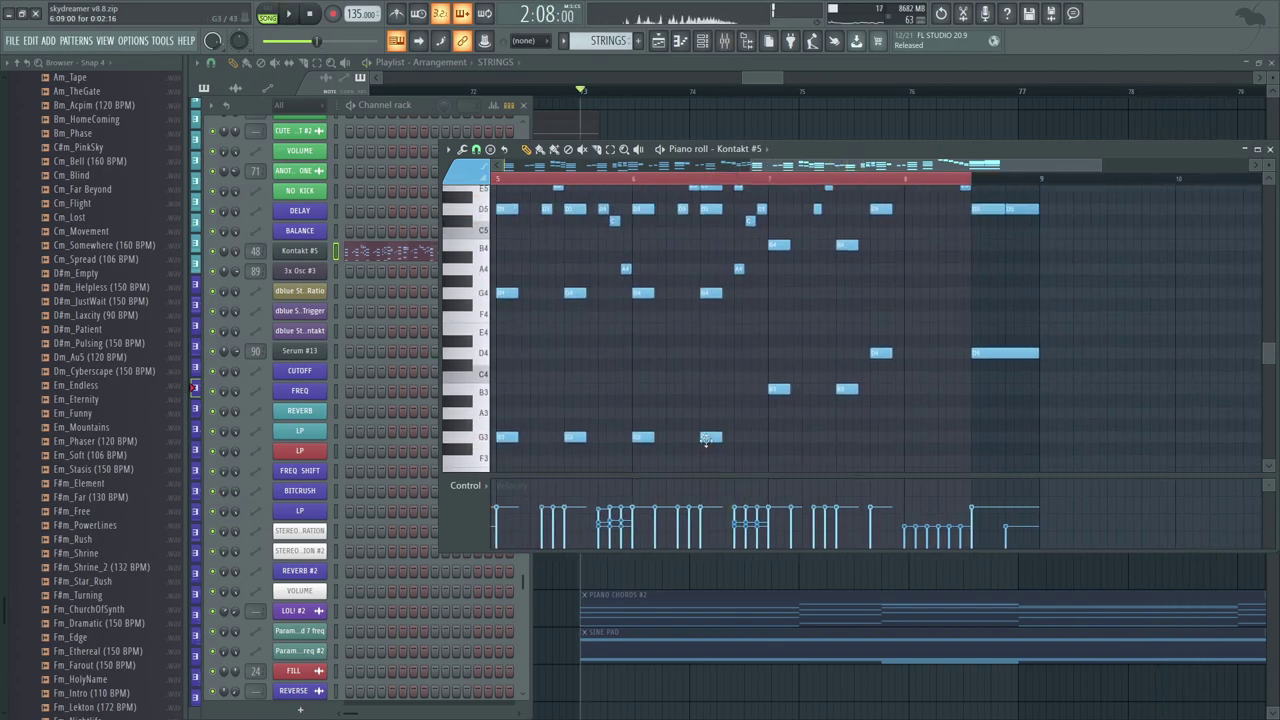
Step: Return to the first bars of the STRINGS notes, replay them, and go back to the arrangement
scroll(840, 393, "up", 3)
scroll(760, 392, "left", 6)
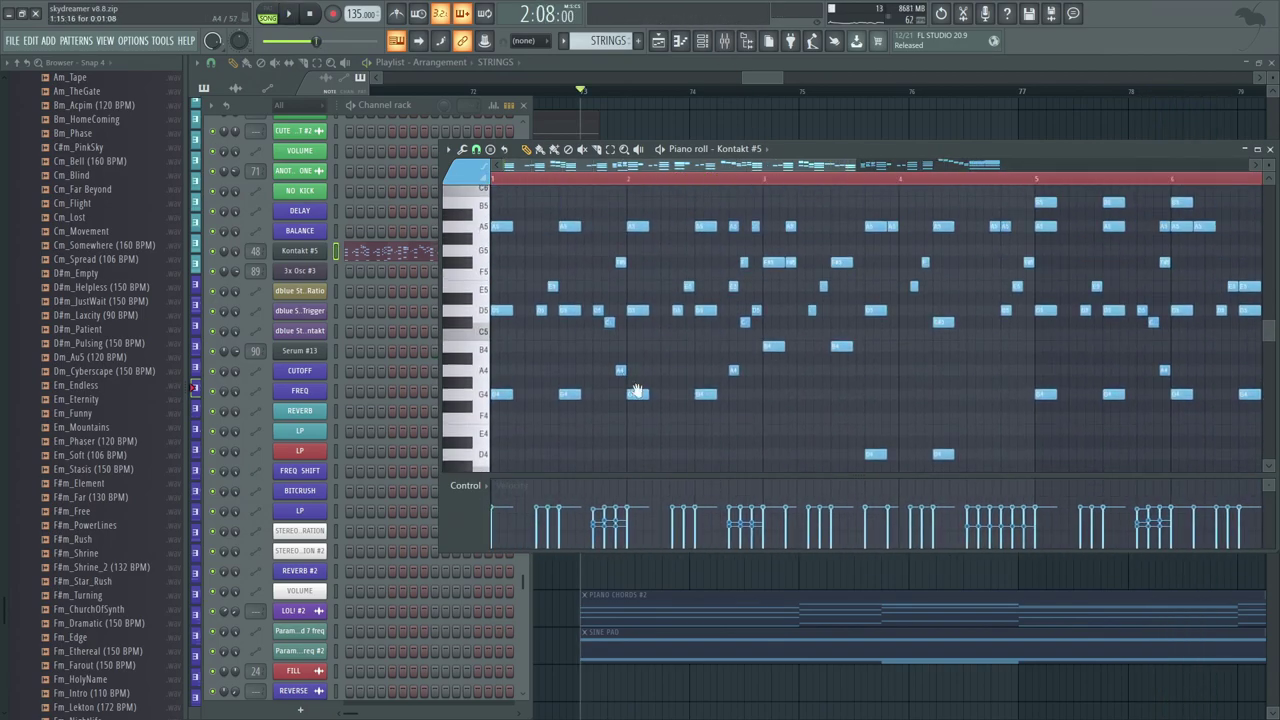
scroll(630, 297, "up", 2)
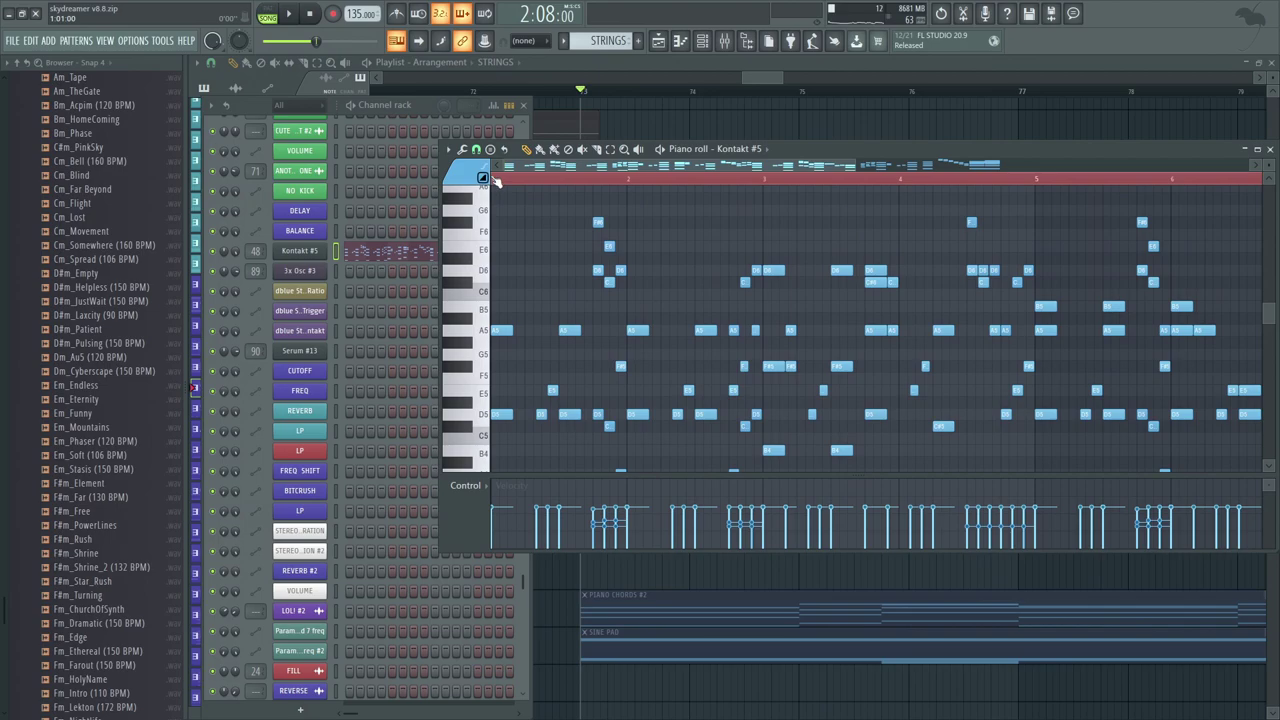
key("space")
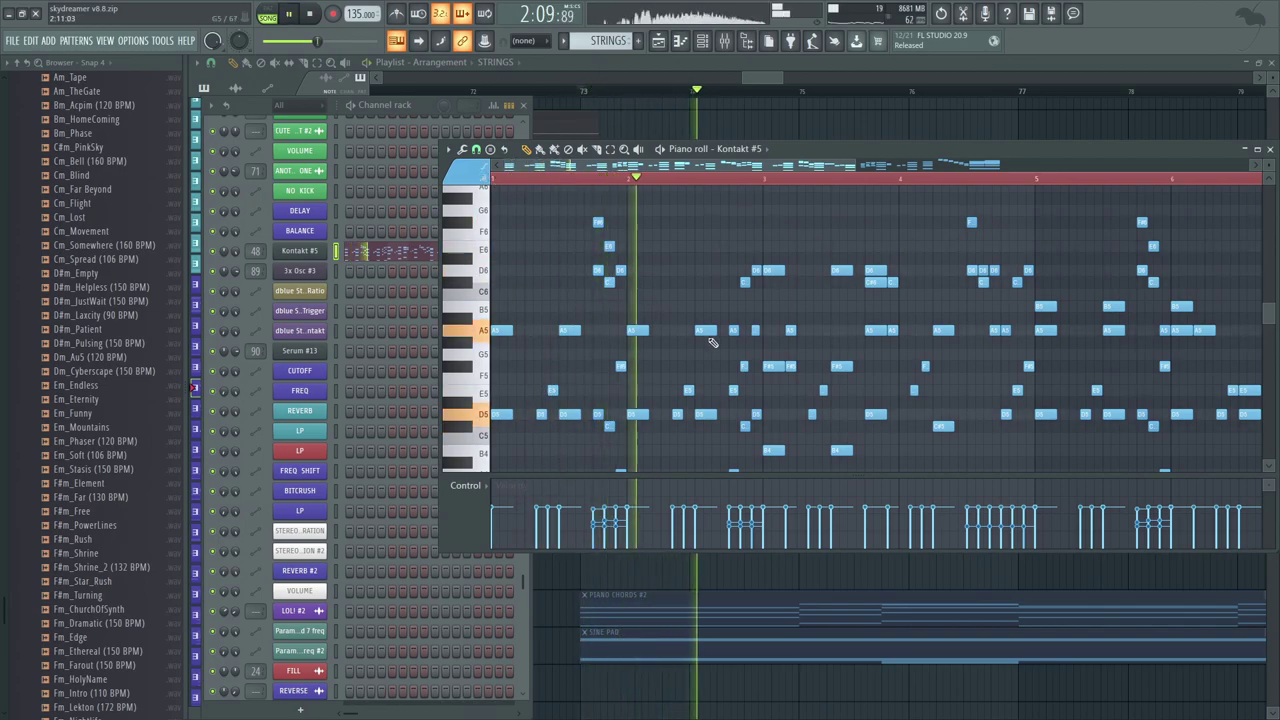
key("space")
left_click_drag(745, 122, 673, 82)
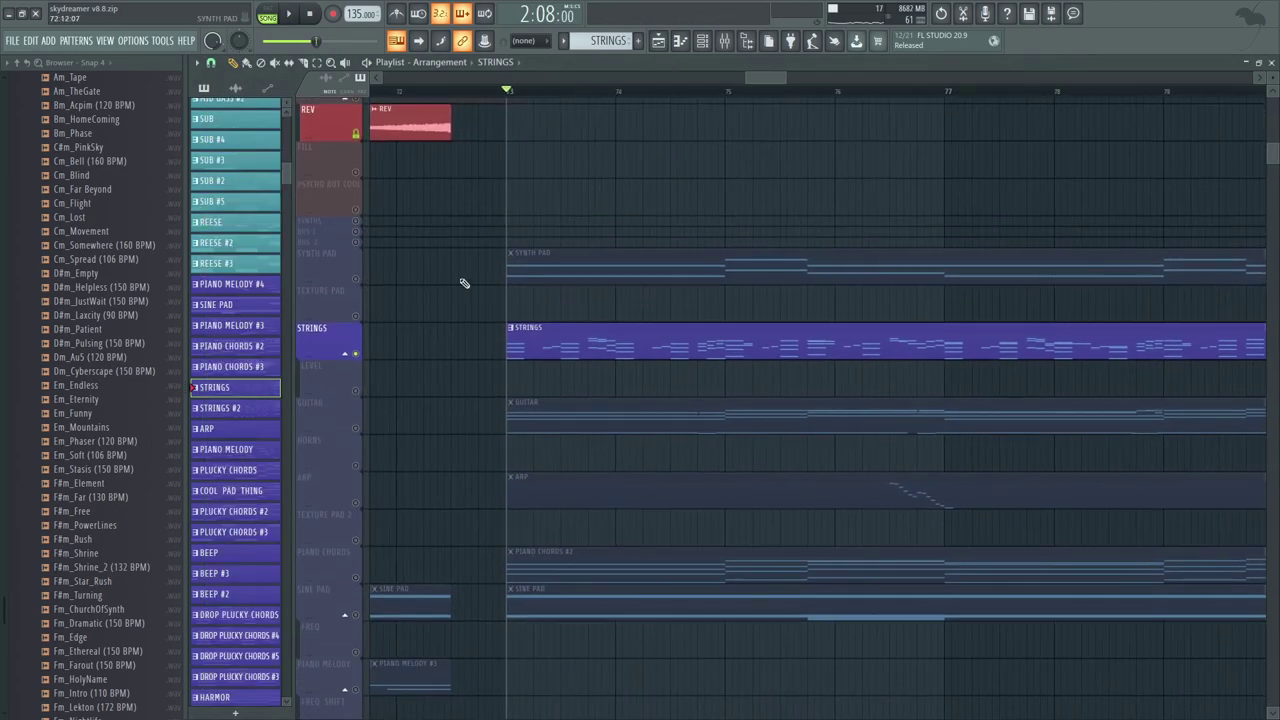
Step: Solo the GUITAR track and play it from bar 73
scroll(404, 372, "down", 3)
right_click(355, 332)
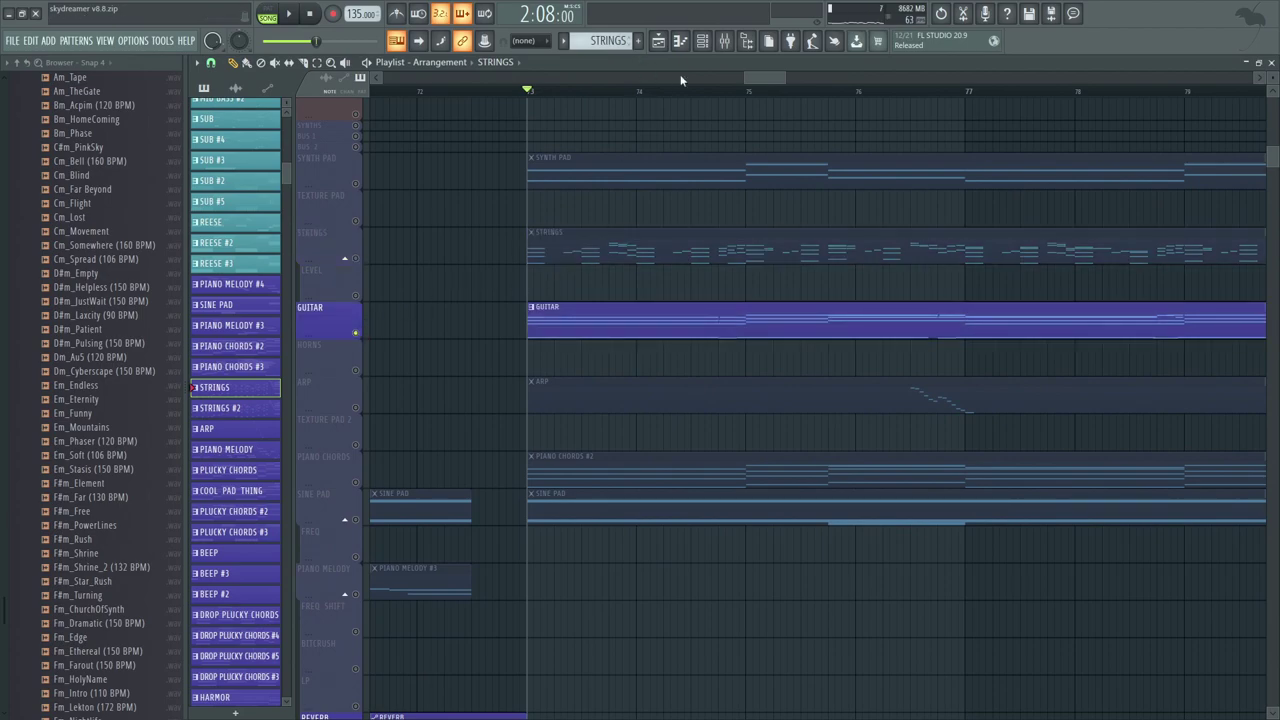
left_click_drag(786, 78, 796, 140)
left_click_drag(809, 241, 772, 249)
key("space")
Step: Locate the guitar's mixer track, Insert 94, while the part plays and view its effects chain
left_click(732, 45)
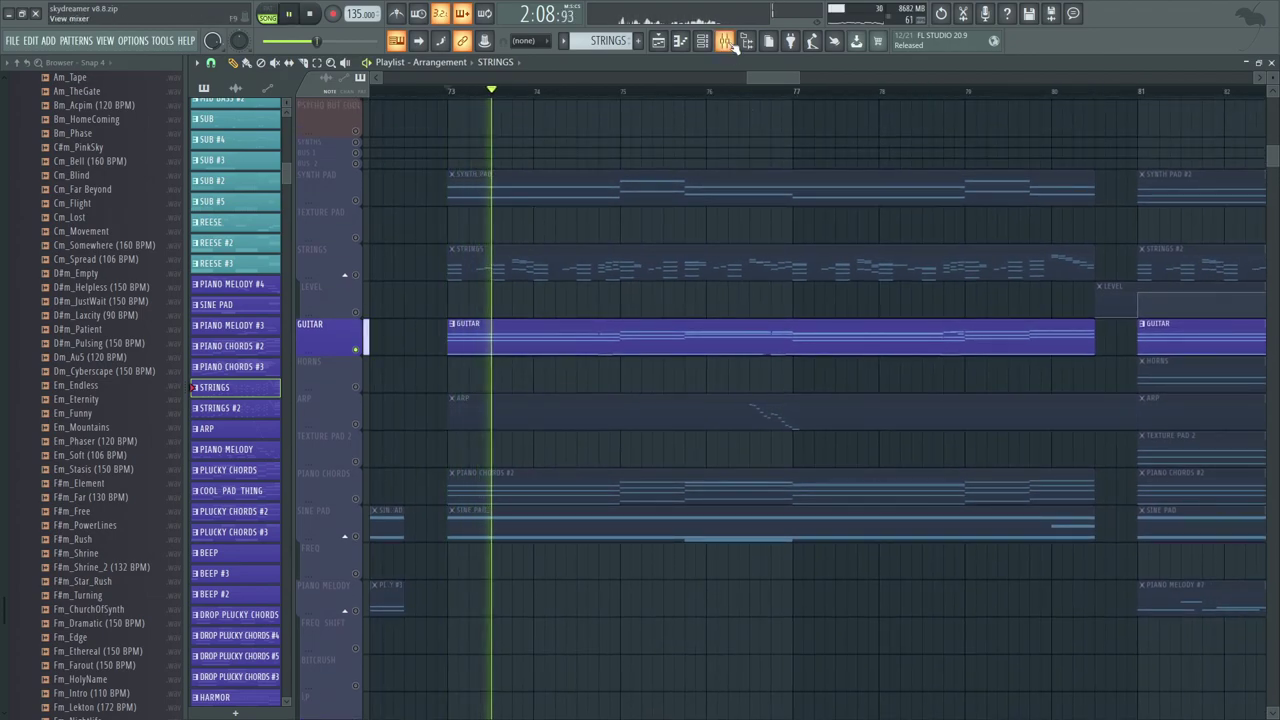
left_click(727, 42)
left_click_drag(930, 373, 516, 338)
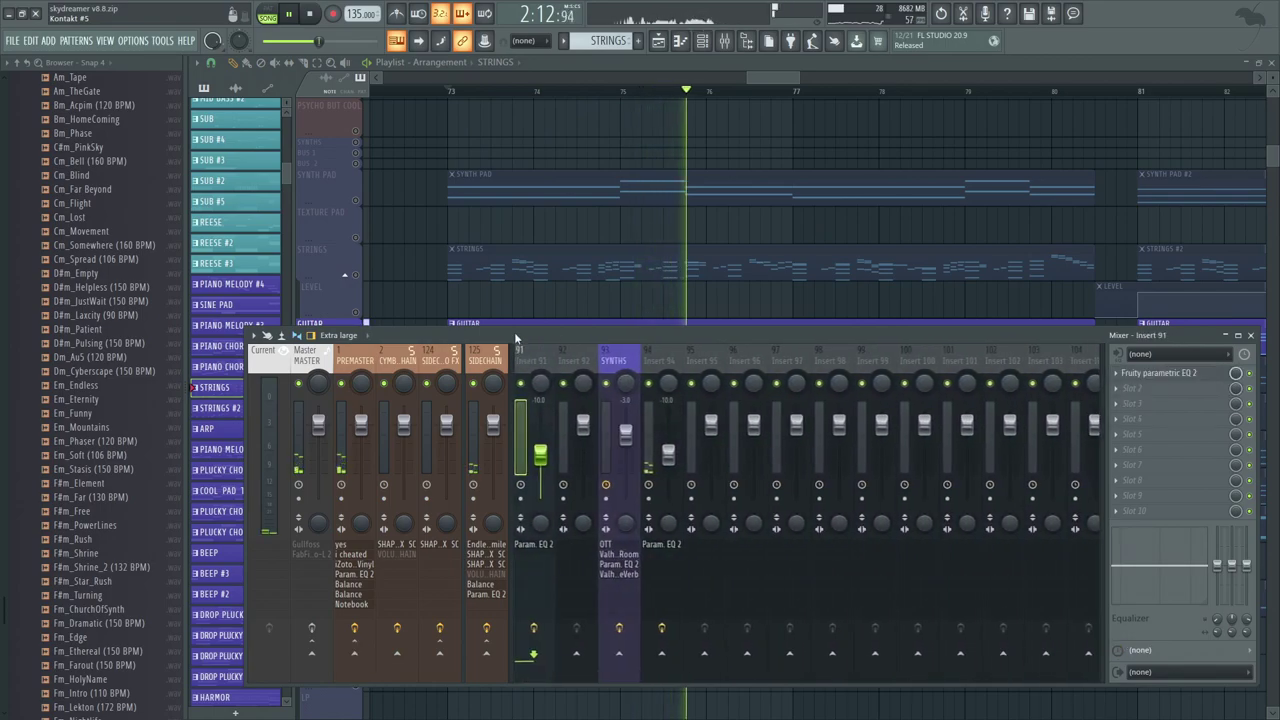
left_click(664, 350)
key("F9")
Step: Open the GUITAR pattern, locate its Kontakt #7 channel, and examine the Electric Sunburst Deluxe patch
left_click_drag(693, 255, 706, 249)
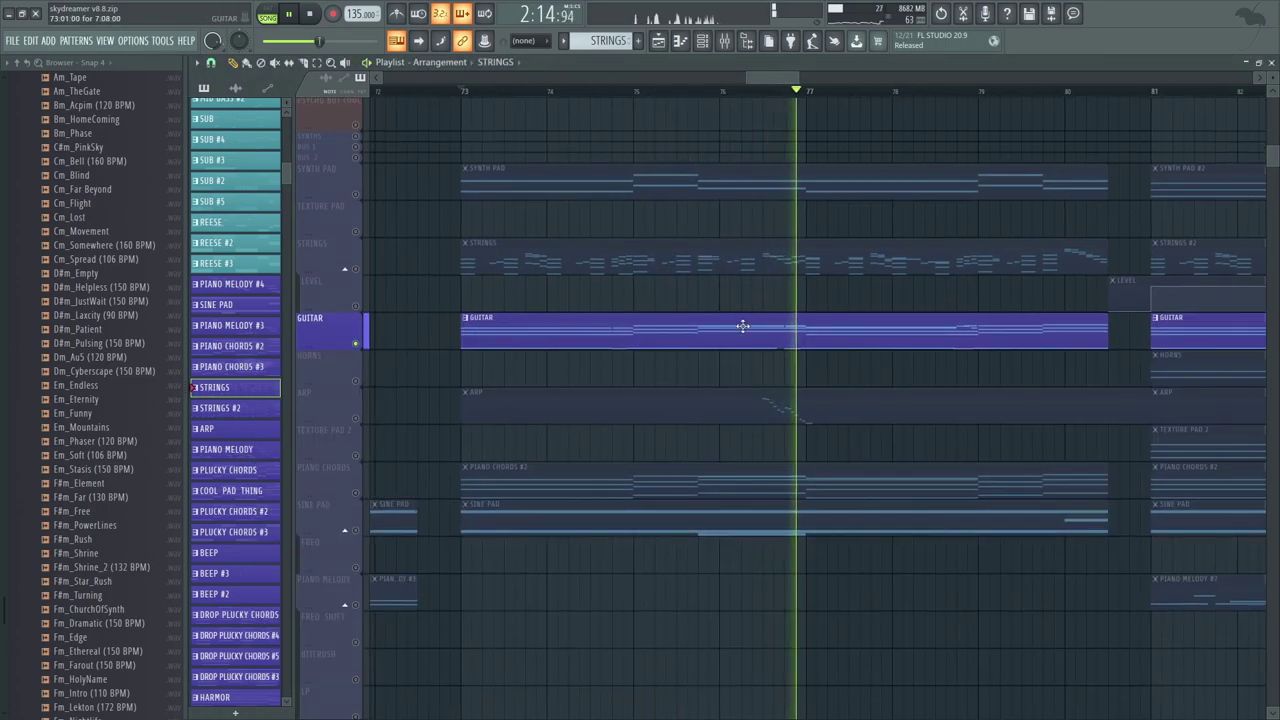
double_click(743, 326)
key("F6")
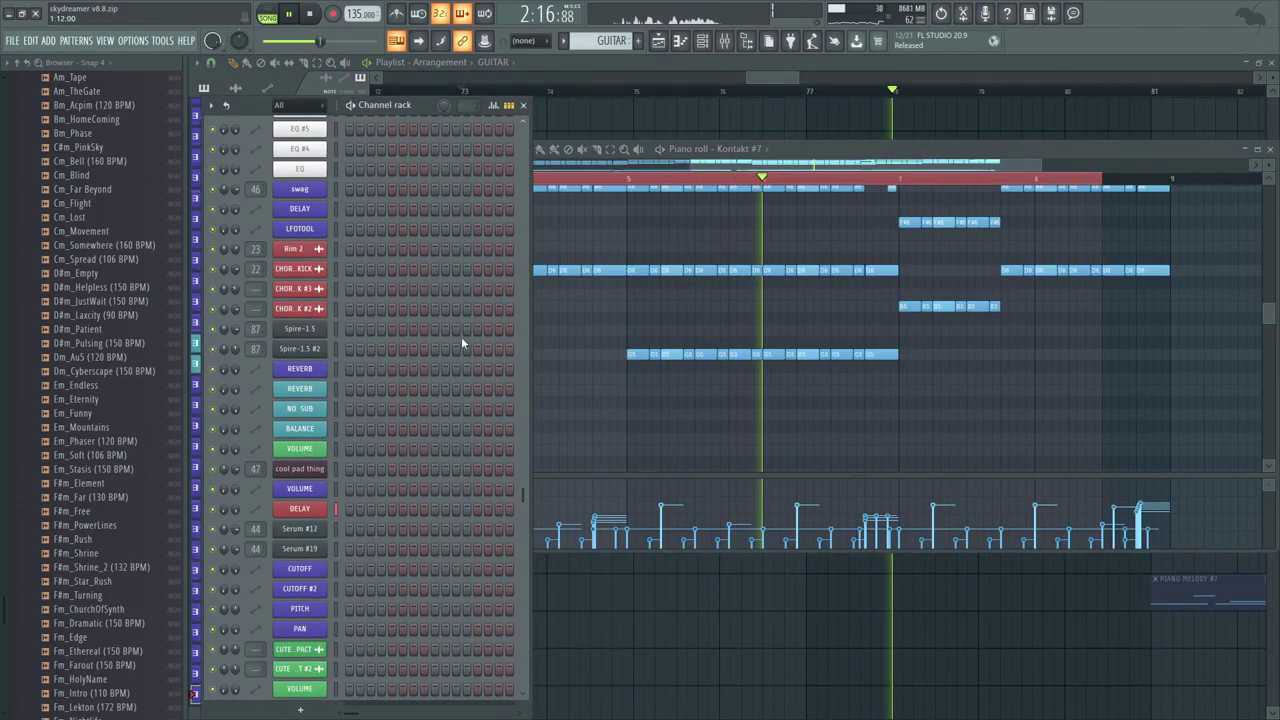
scroll(461, 336, "down", 5)
scroll(518, 550, "down", 5)
left_click_drag(520, 680, 519, 188)
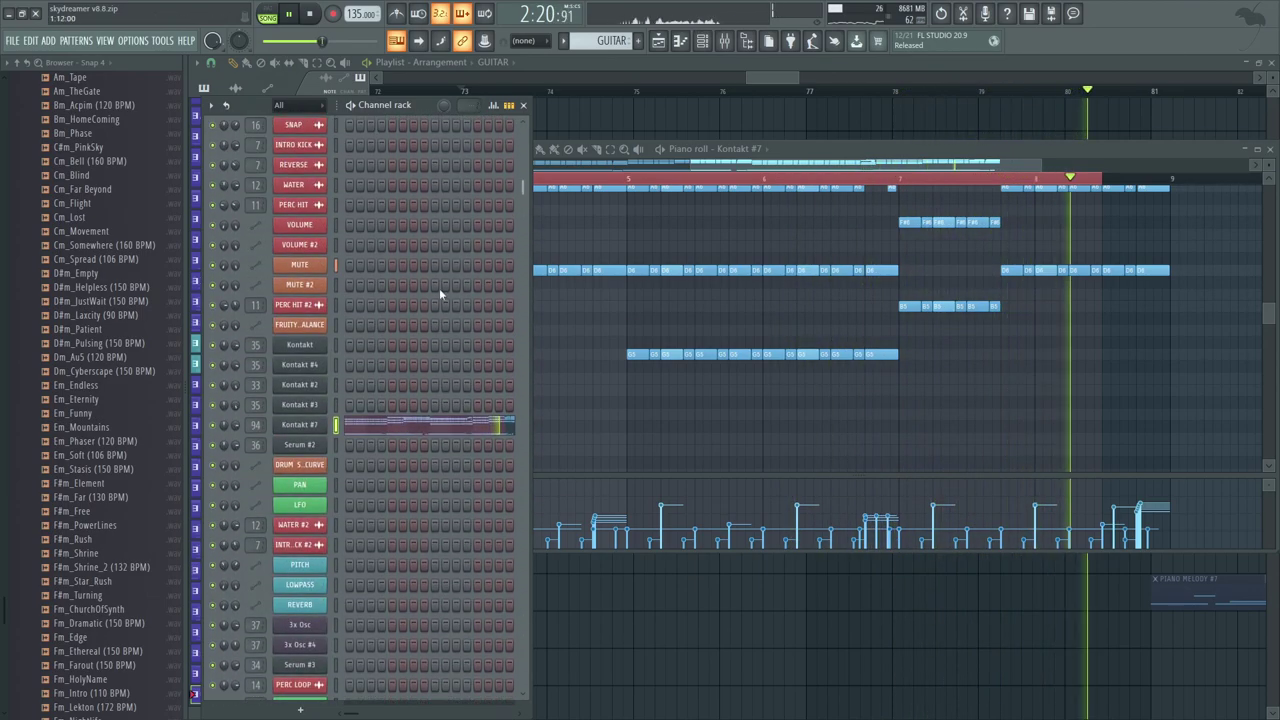
left_click(300, 424)
left_click_drag(925, 131, 779, 118)
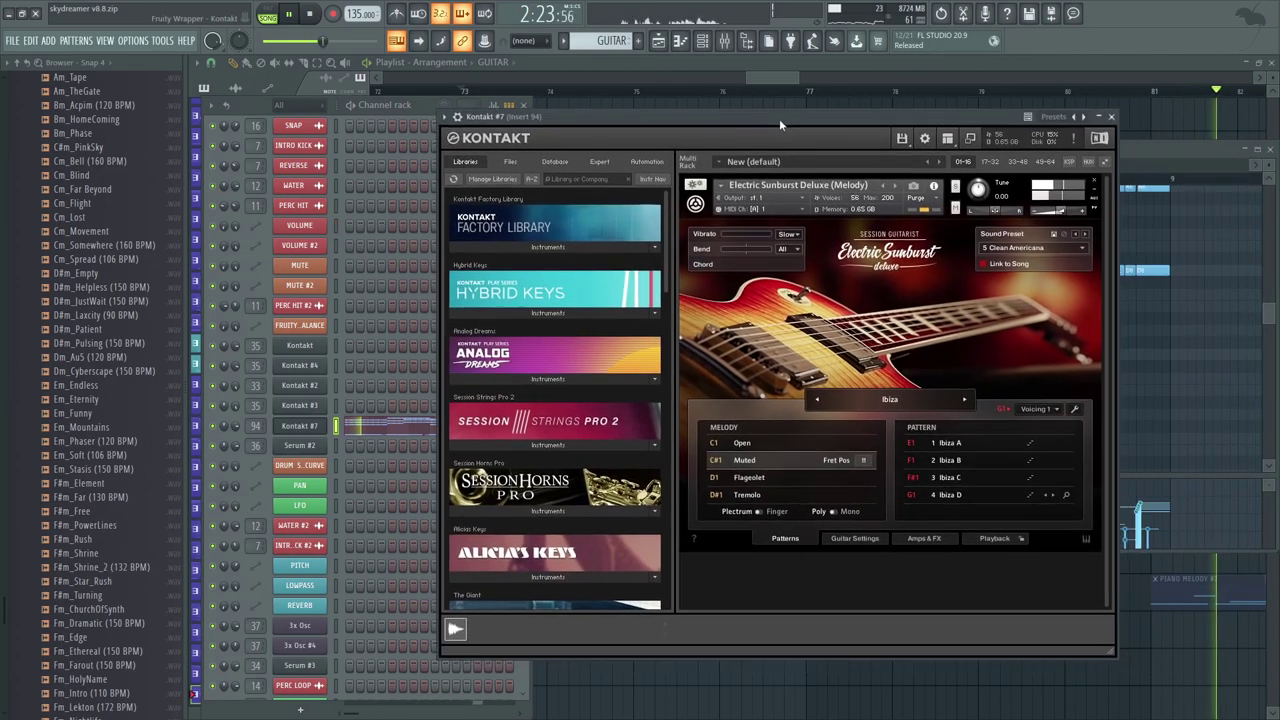
left_click(1112, 117)
Step: Examine the guitar's chord notes in the pattern's second half while it plays
left_click_drag(842, 351, 755, 275)
scroll(755, 275, "right", 6)
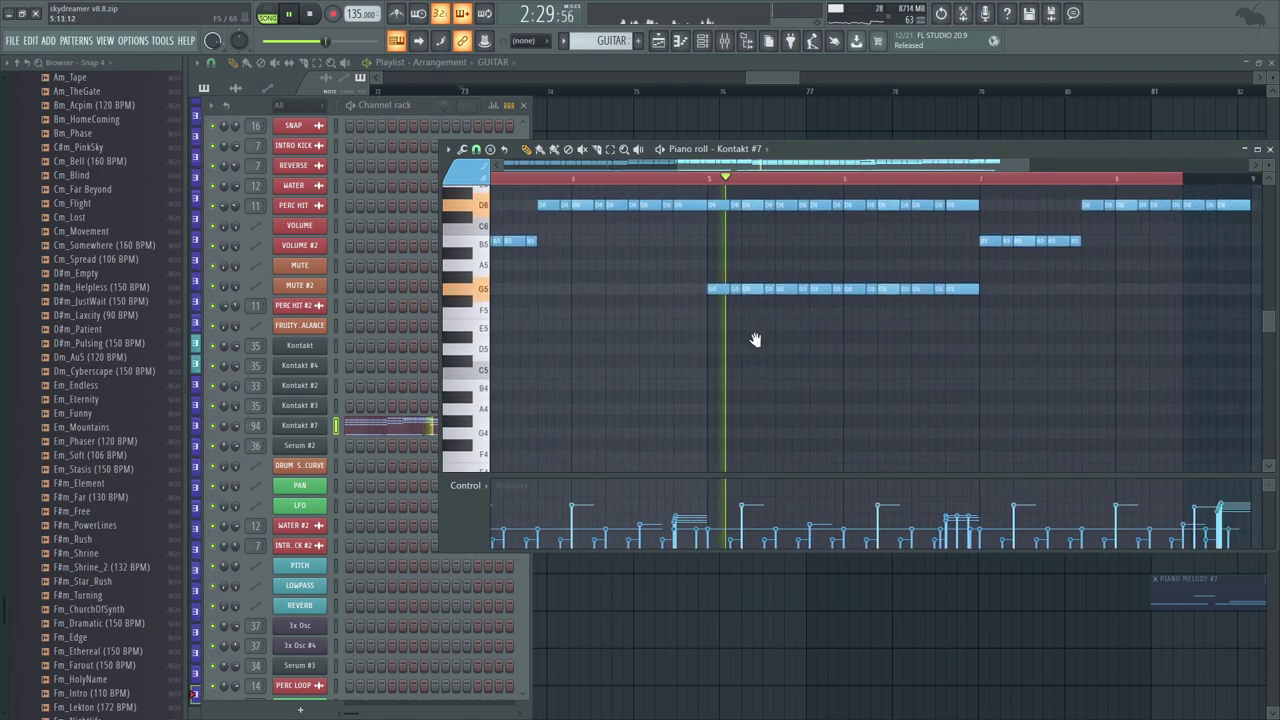
scroll(820, 345, "right", 2)
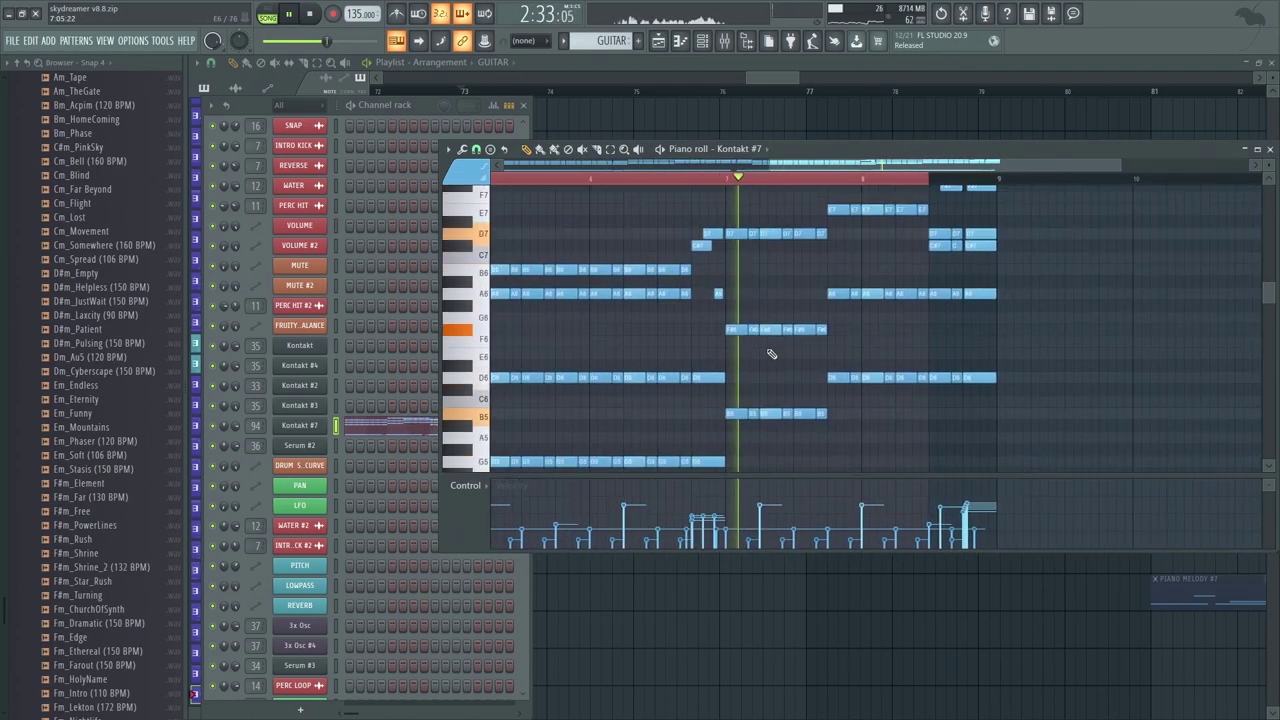
left_click_drag(697, 198, 723, 215)
key("space")
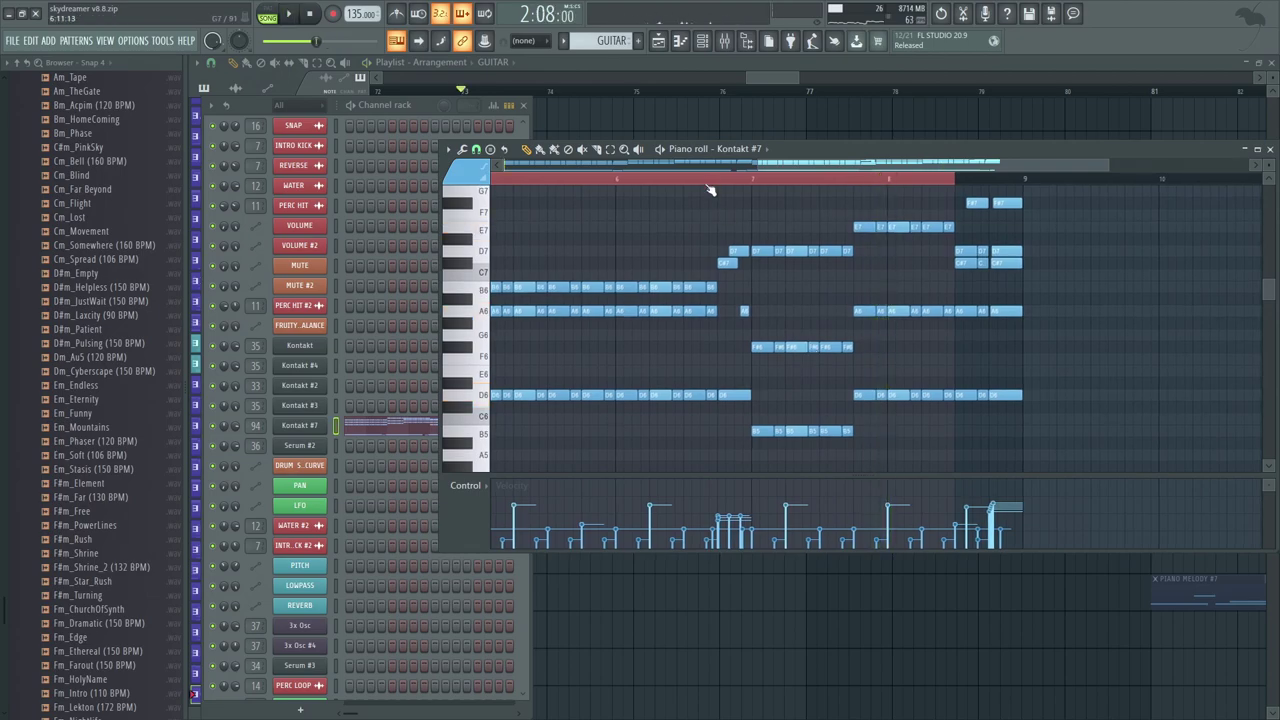
Step: Replay the guitar part and study its repeated chord rhythm and note velocities from the pattern's start
key("space")
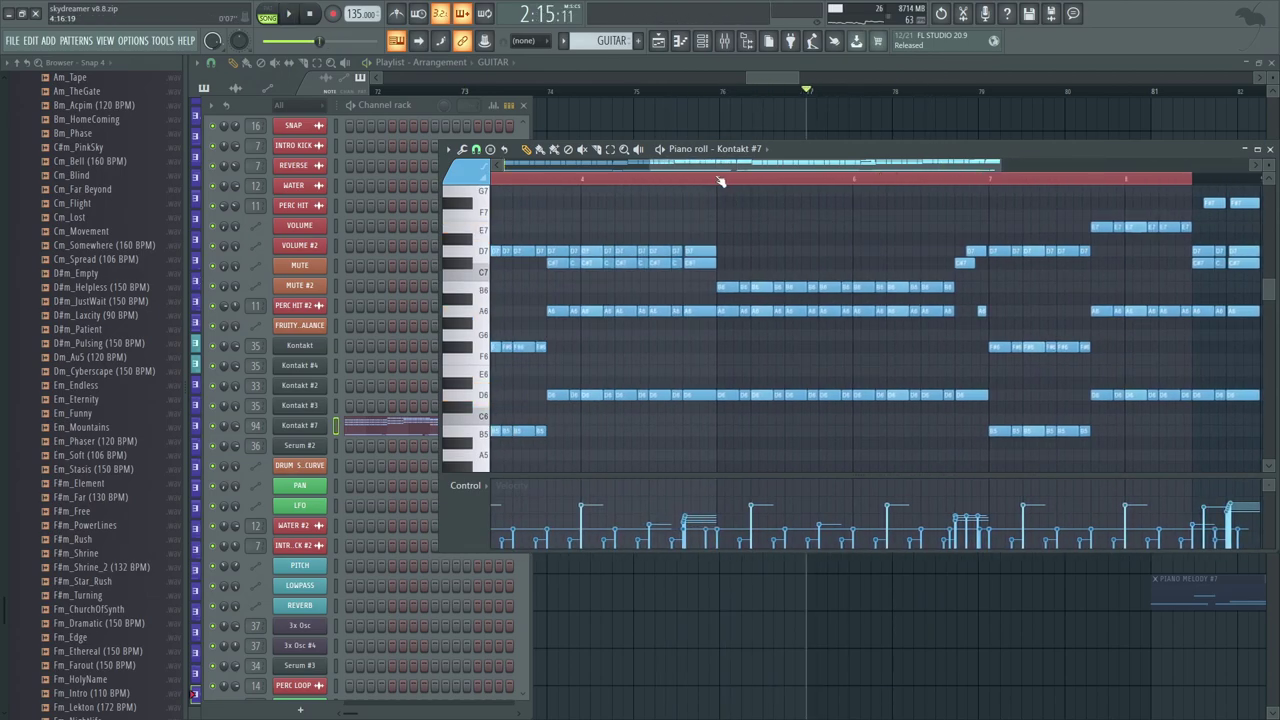
left_click_drag(510, 320, 751, 275)
left_click_drag(551, 275, 628, 292)
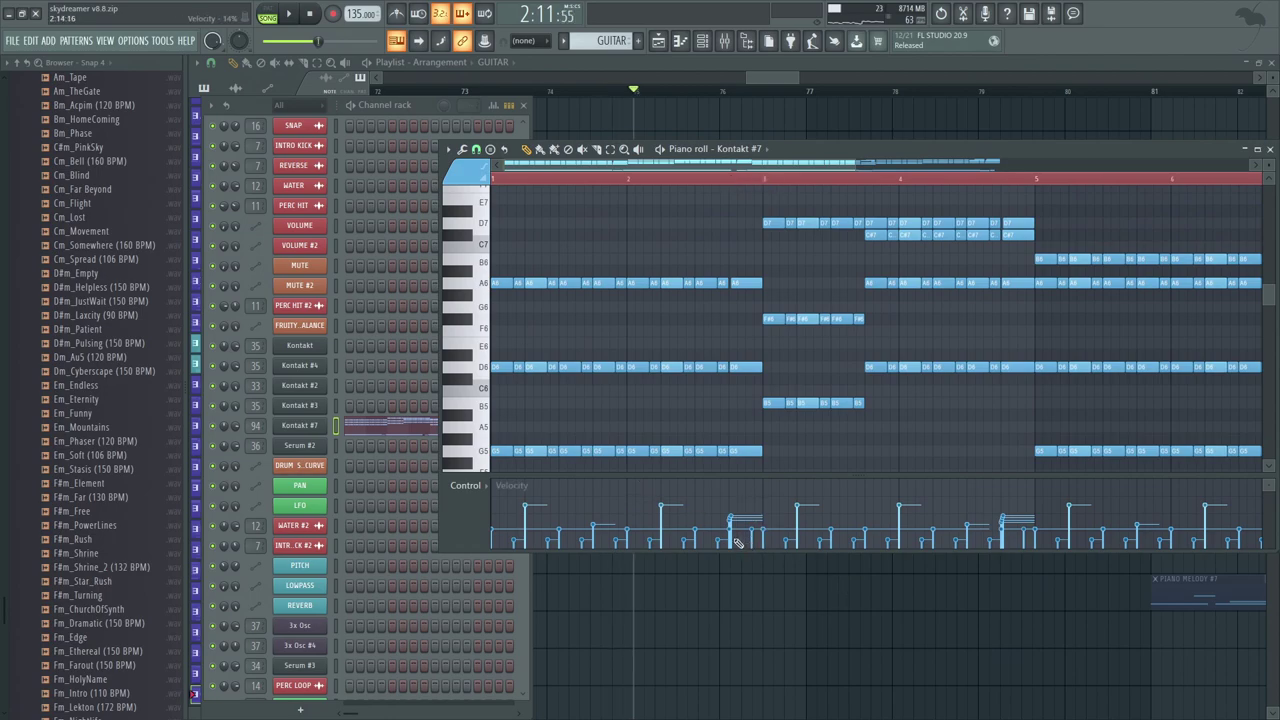
left_click_drag(737, 392, 600, 409)
left_click_drag(988, 273, 511, 300)
left_click_drag(566, 343, 1180, 263)
left_click_drag(957, 298, 601, 291)
Step: Add STRINGS and its LEVEL track to the soloed GUITAR and play both parts together from bar 73
left_click_drag(775, 105, 812, 123)
left_click(357, 289)
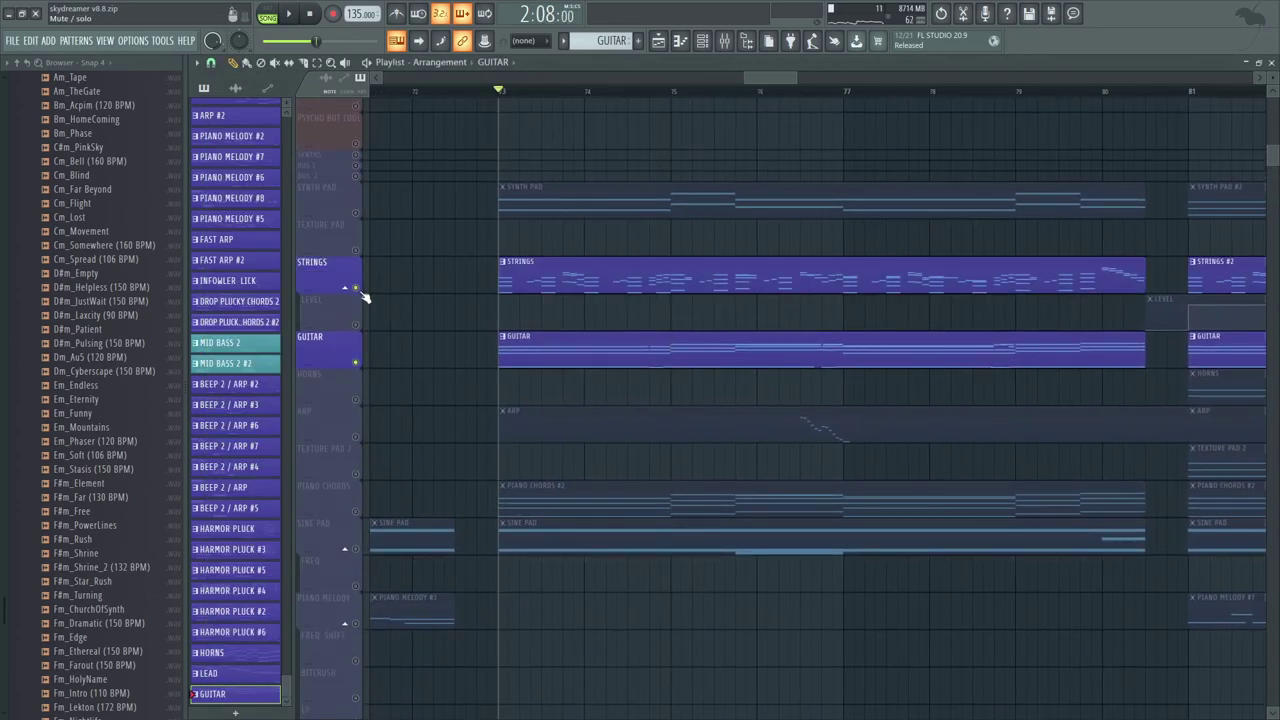
left_click_drag(650, 348, 622, 360)
key("space")
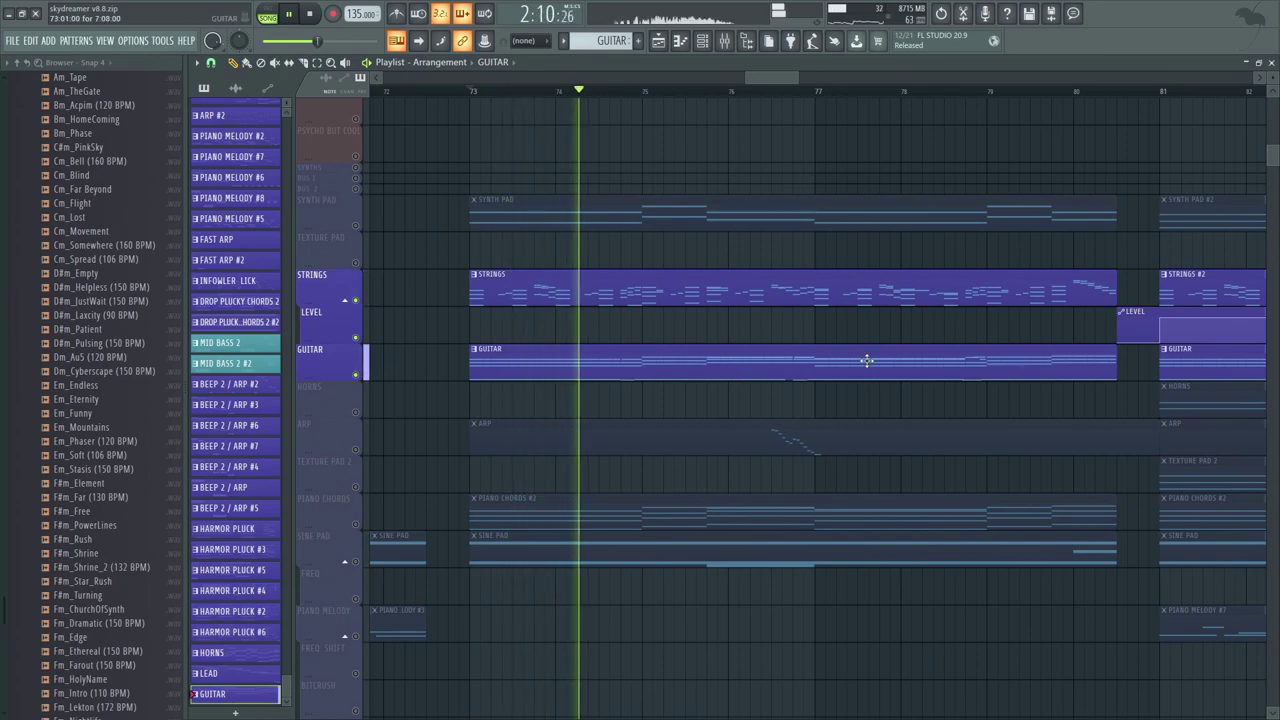
left_click_drag(867, 391, 810, 295)
scroll(471, 357, "up", 2)
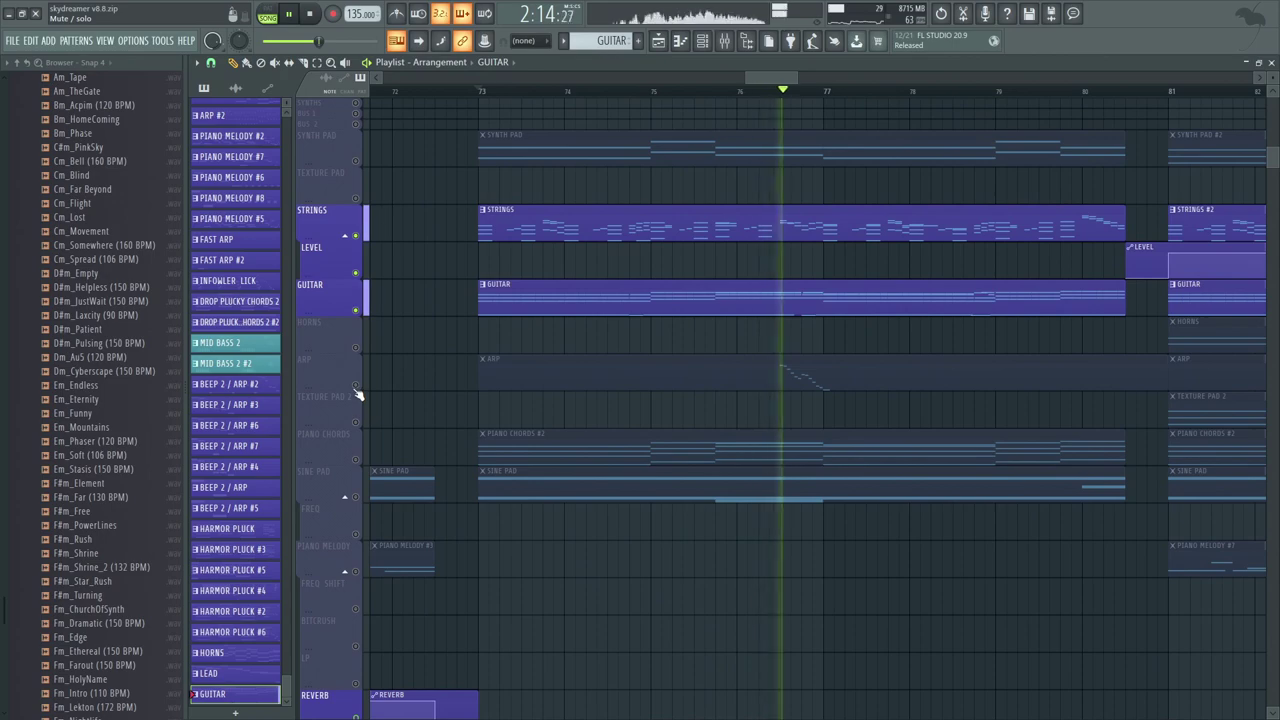
Step: Solo the ARP track and play its short note run just before bar 77
key("space")
right_click(355, 386)
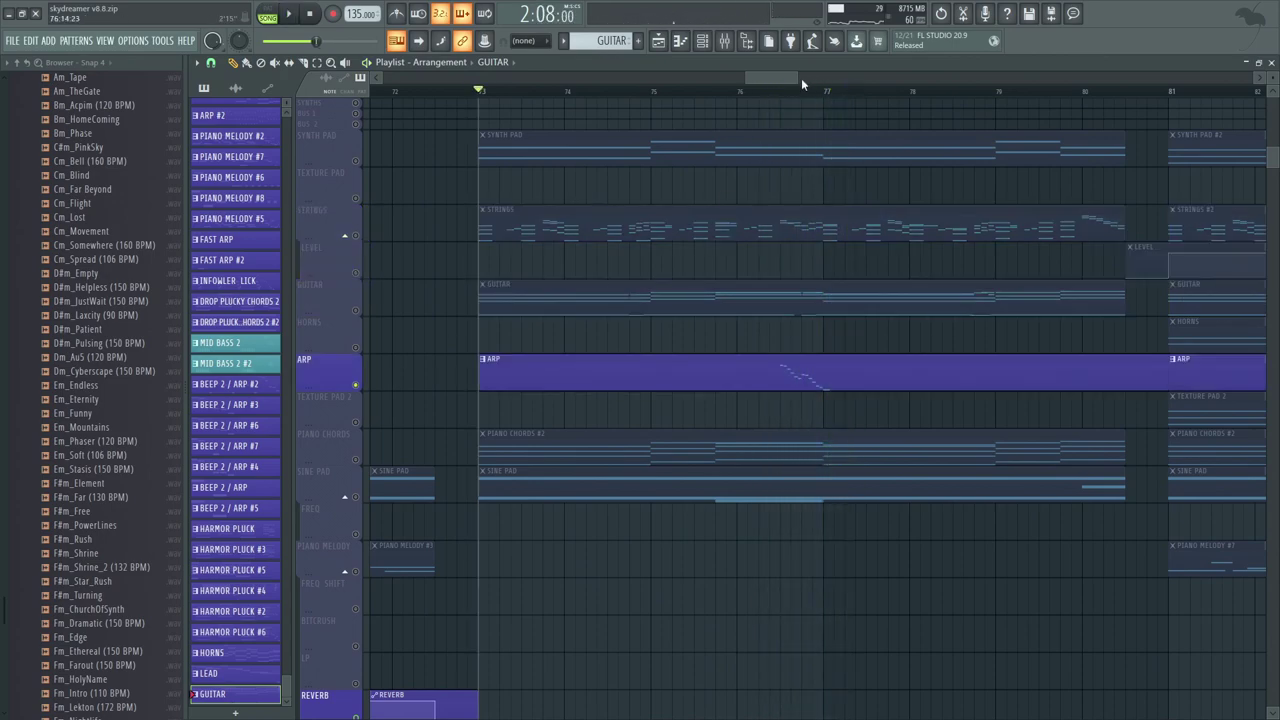
left_click(784, 96)
scroll(795, 280, "down", 4)
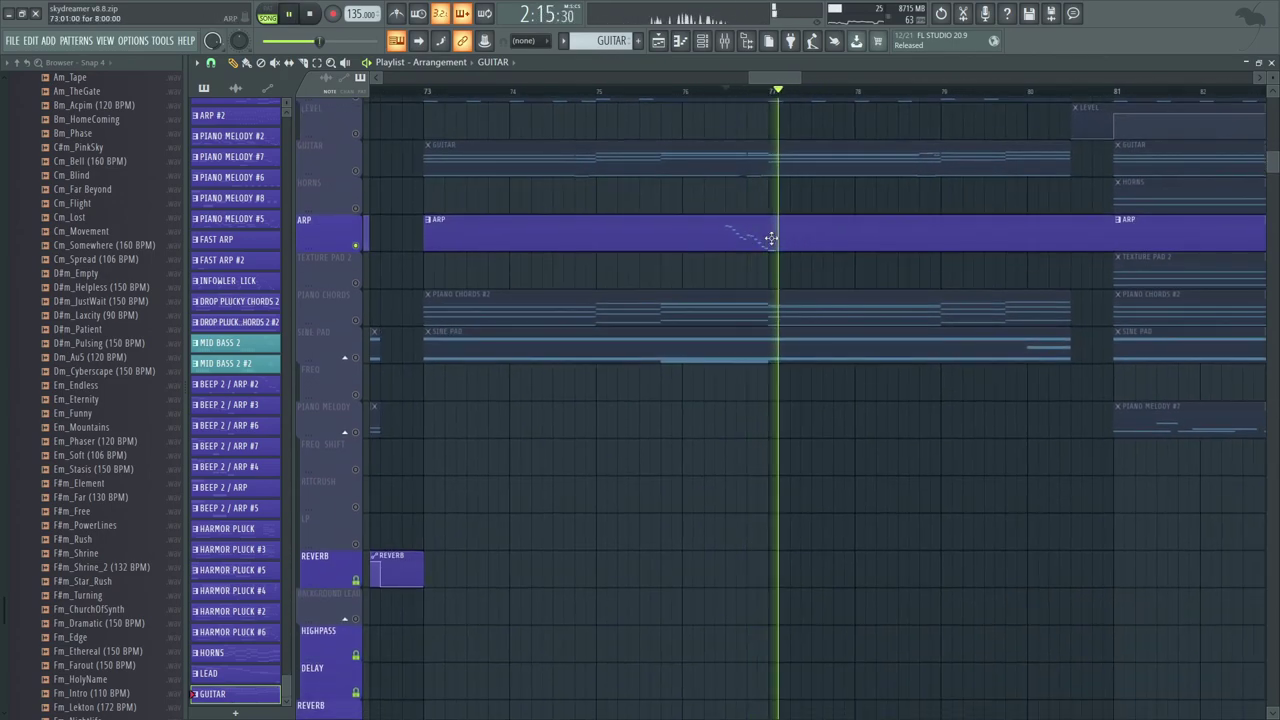
Step: Open the ARP pattern, locate its 3x Osc #3 channel, and examine the channel's oscillator settings
double_click(776, 238)
left_click(434, 106)
scroll(432, 160, "down", 10)
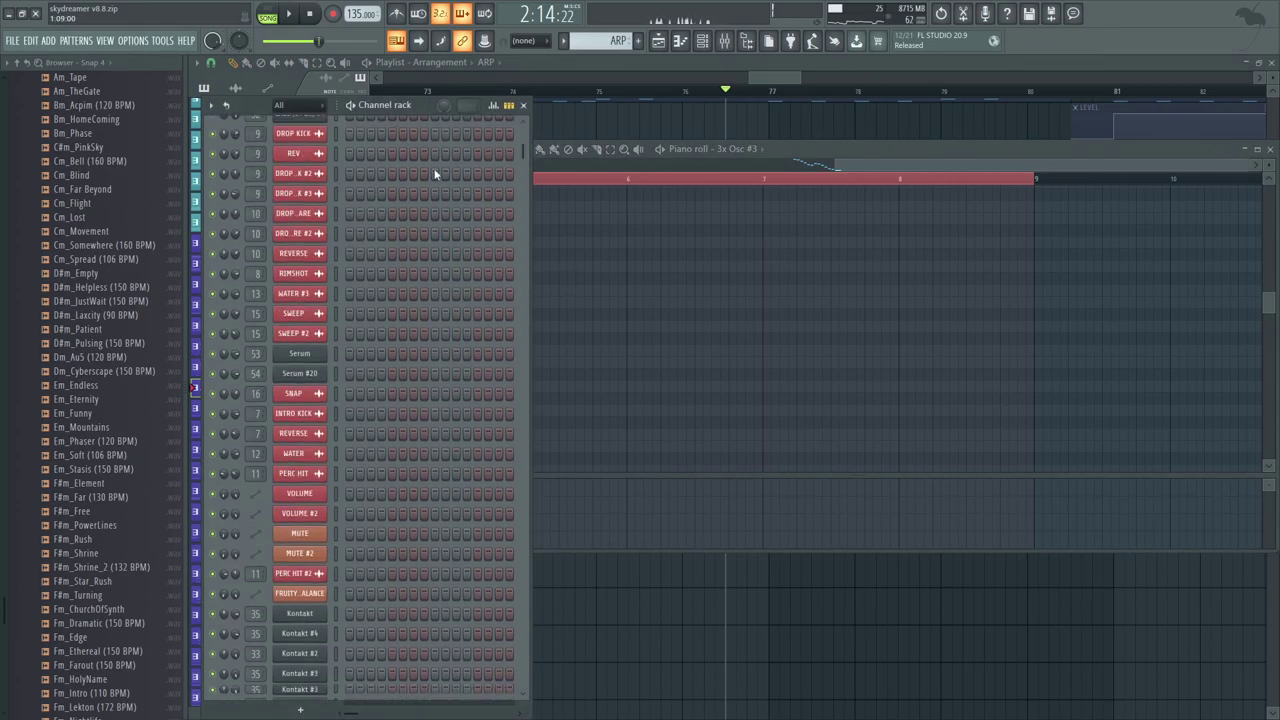
scroll(476, 297, "down", 5)
left_click_drag(523, 305, 535, 552)
left_click(299, 496)
left_click_drag(395, 224, 504, 254)
left_click(434, 278)
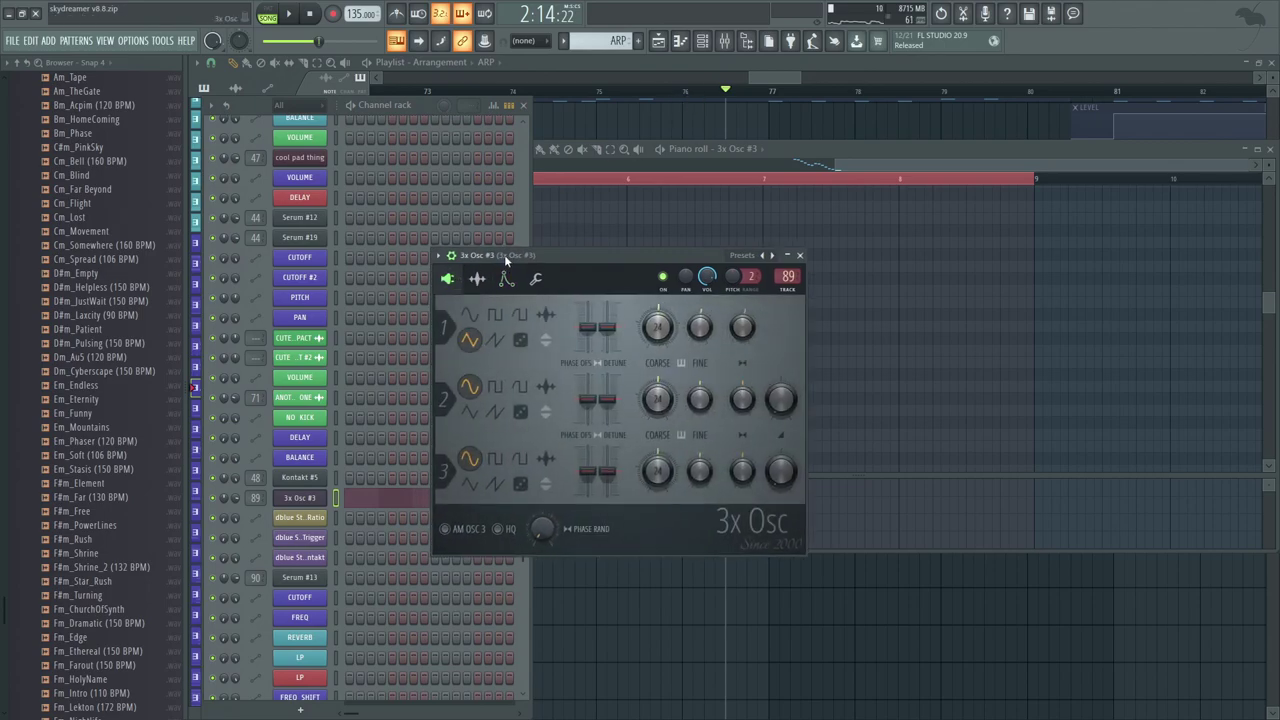
Step: Examine the 3x Osc #3 sample settings and volume envelope alongside its mixer track and the ARP notes
left_click(477, 280)
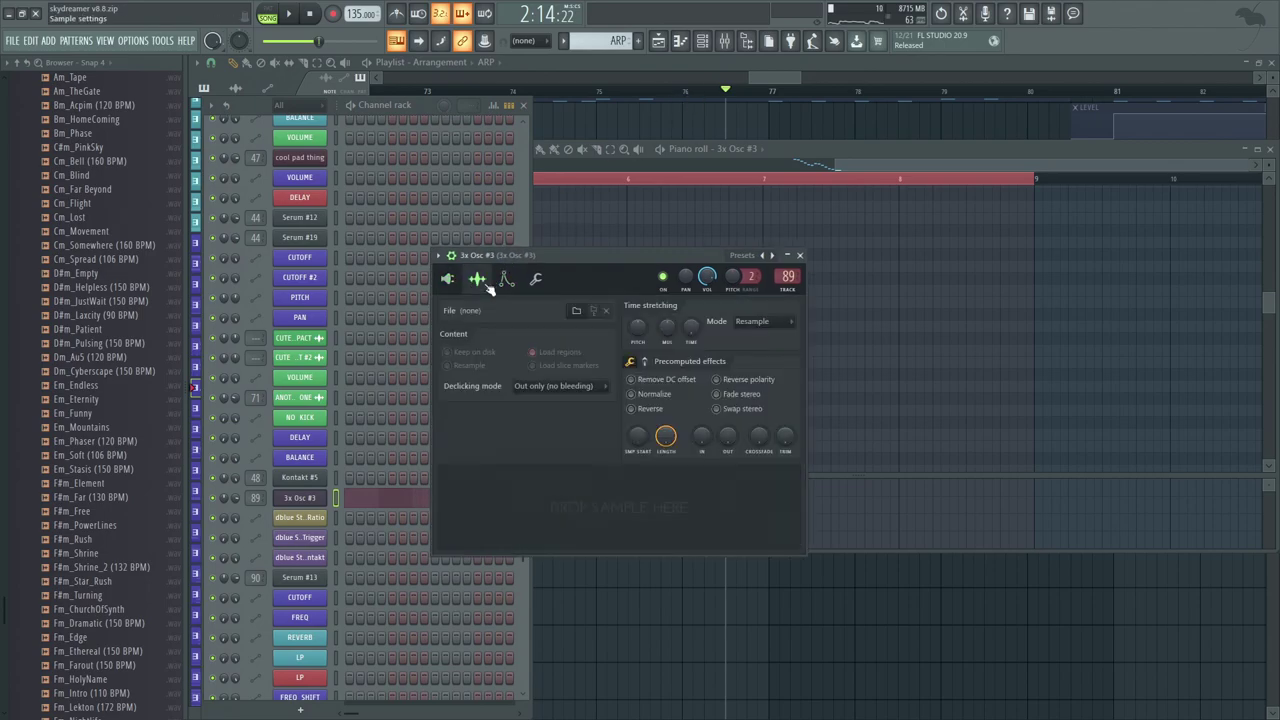
left_click(506, 279)
left_click_drag(527, 252, 521, 251)
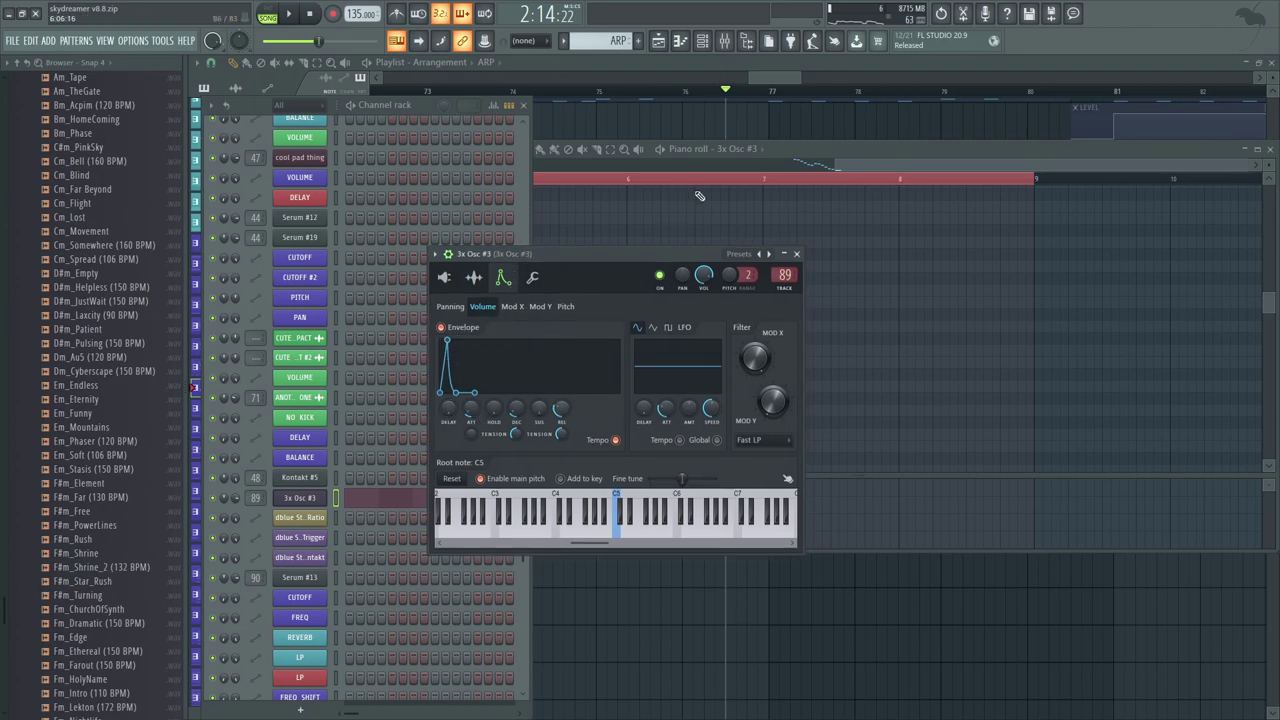
left_click(724, 41)
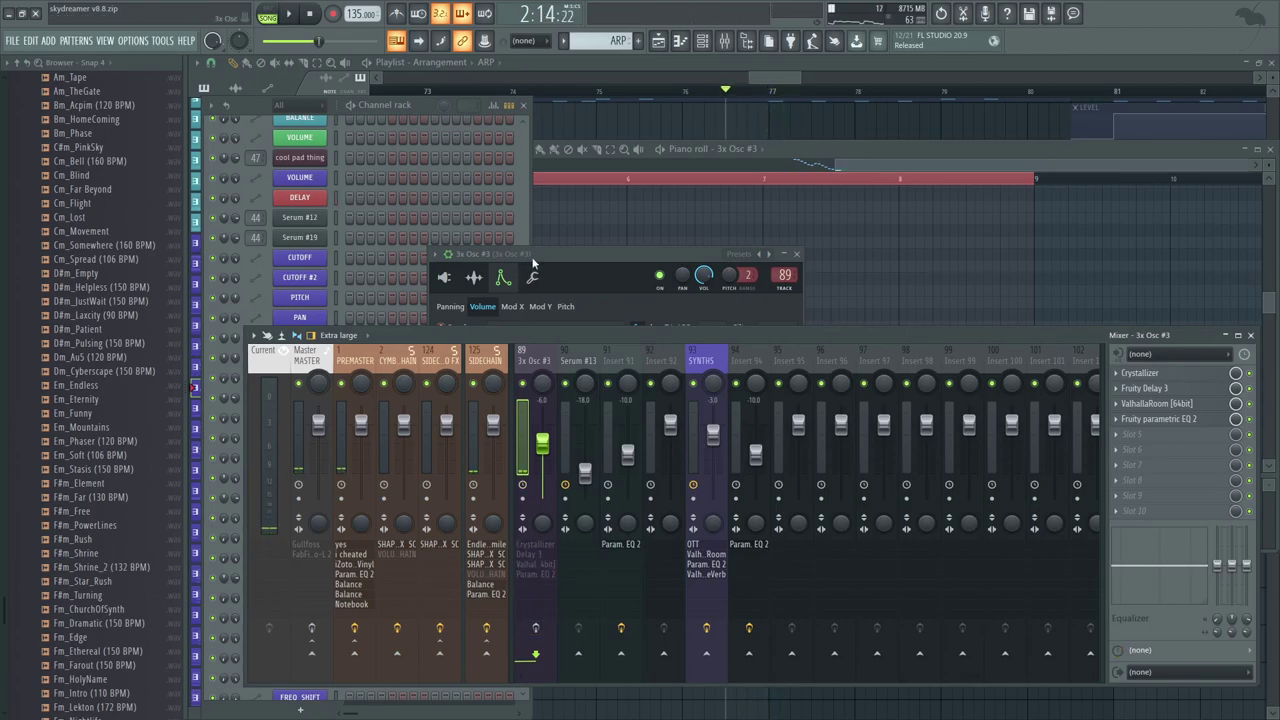
left_click_drag(532, 262, 493, 255)
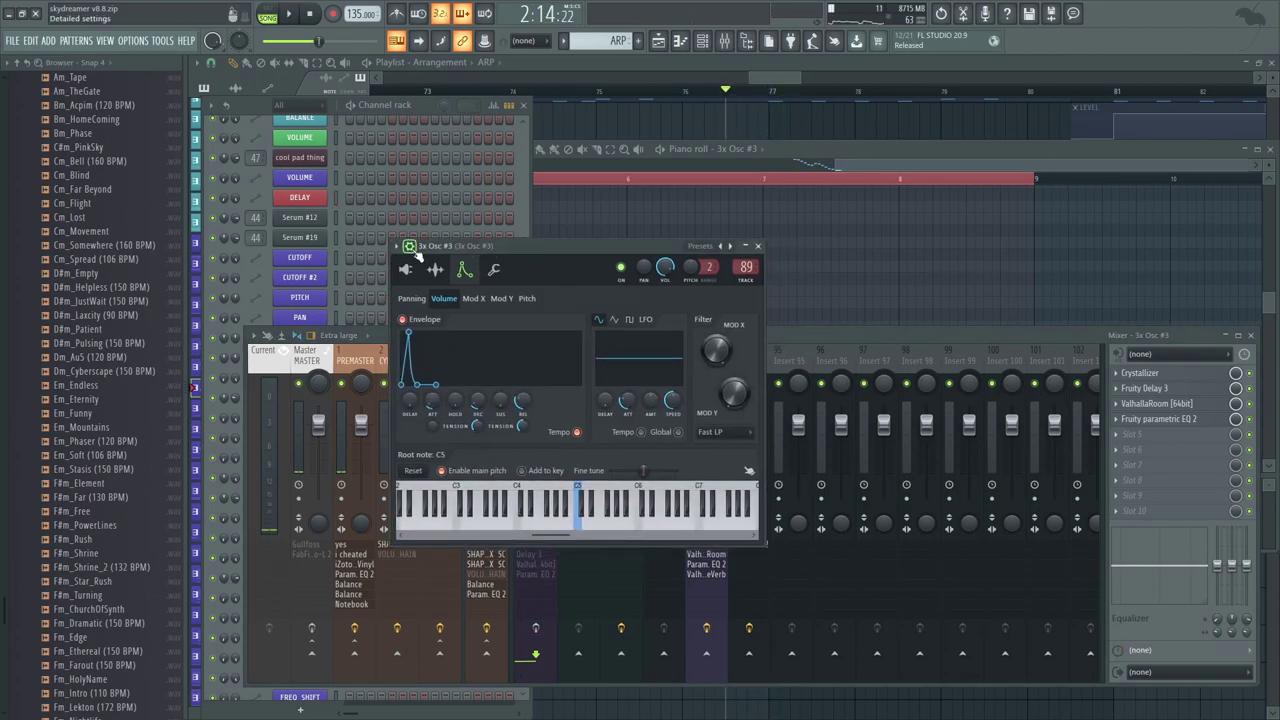
left_click(409, 270)
left_click(464, 269)
left_click_drag(815, 283, 994, 311)
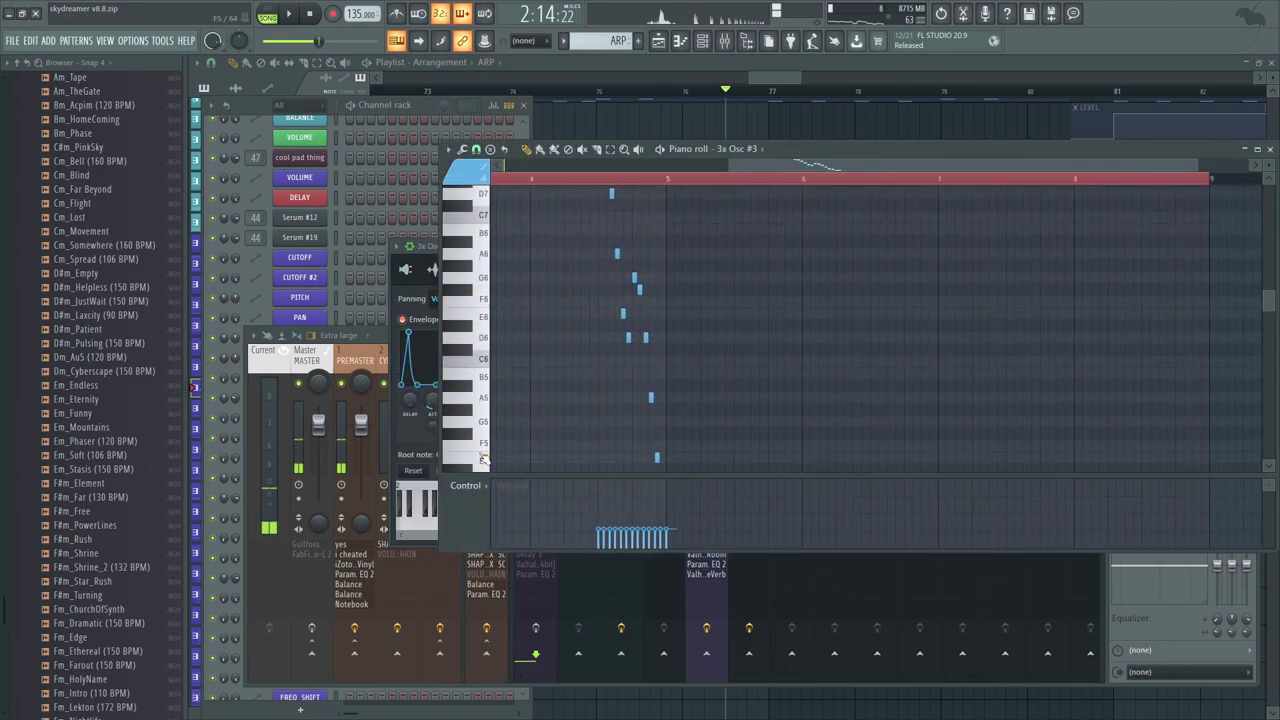
Step: Inspect the Crystallizer, Fruity Delay 3 and ValhallaRoom effects on the 3x Osc #3 mixer track, closing the plugin windows when done
left_click(728, 41)
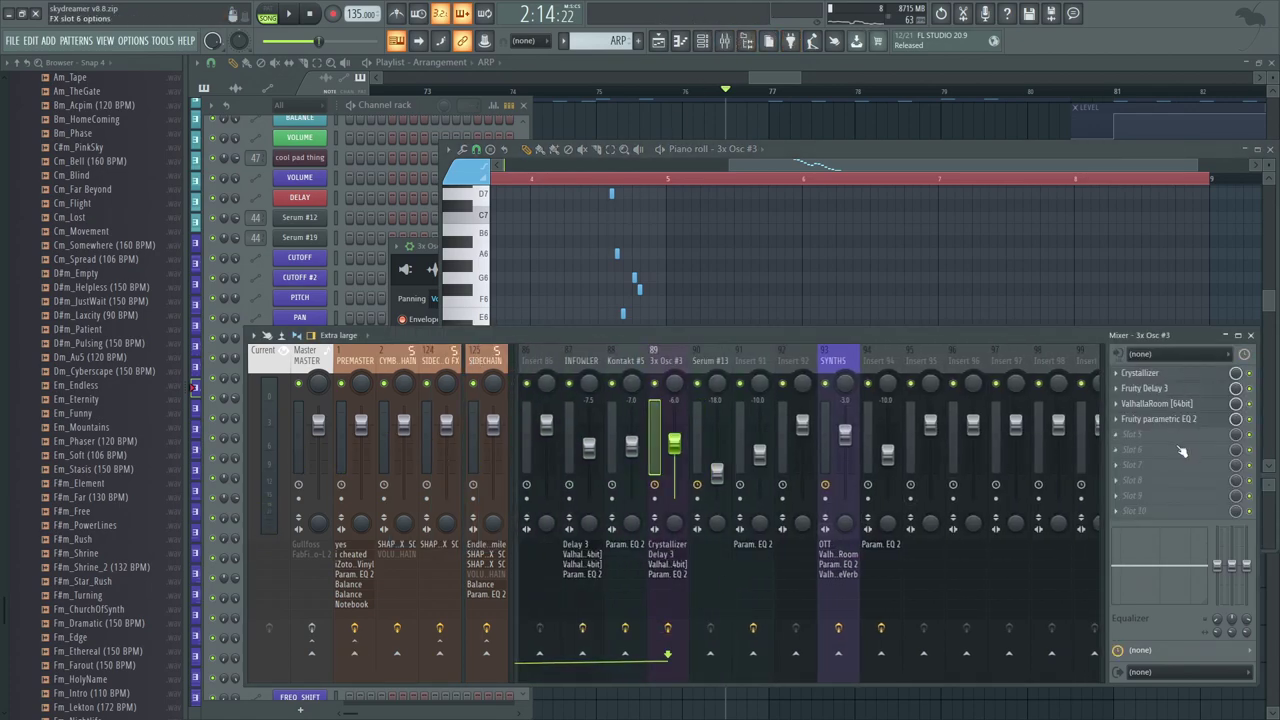
left_click(1150, 373)
left_click(1165, 392)
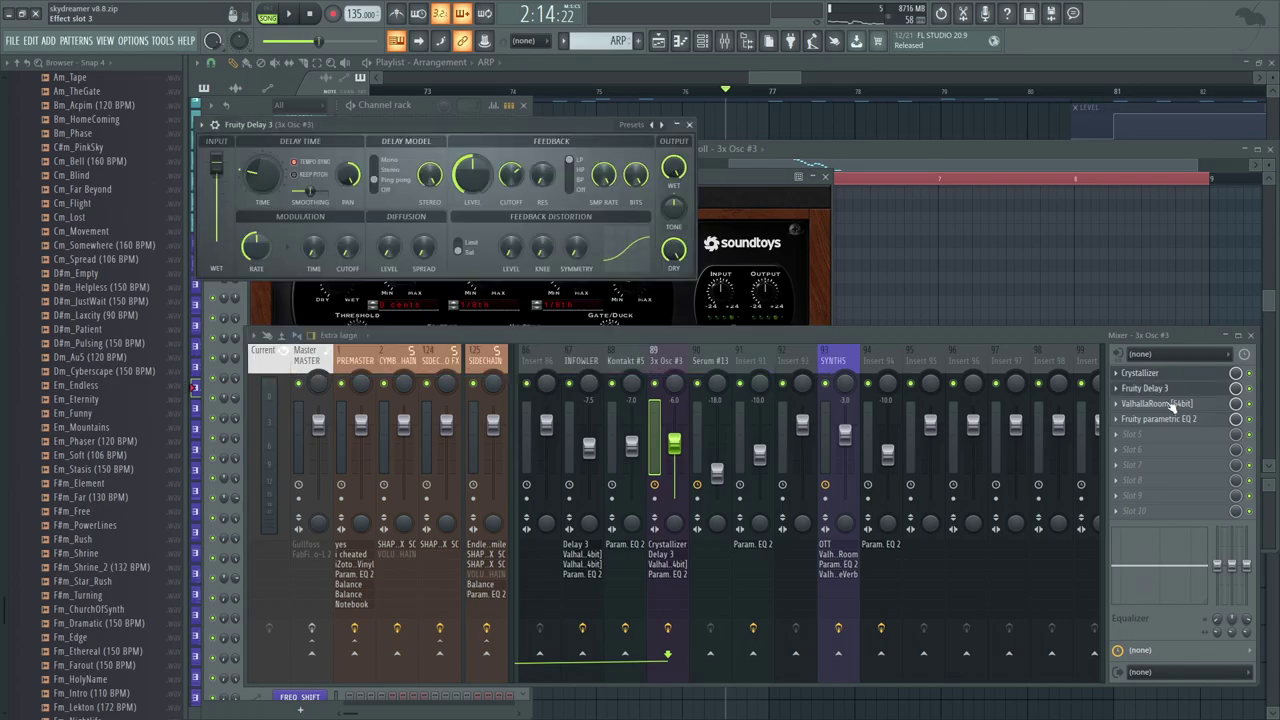
left_click(1172, 404)
key("alt+F12")
Step: Solo HARMOR PAD THING from bar 73 and open its PLUCKY CHORDS #3 pattern with the channel rack
middle_click(674, 135)
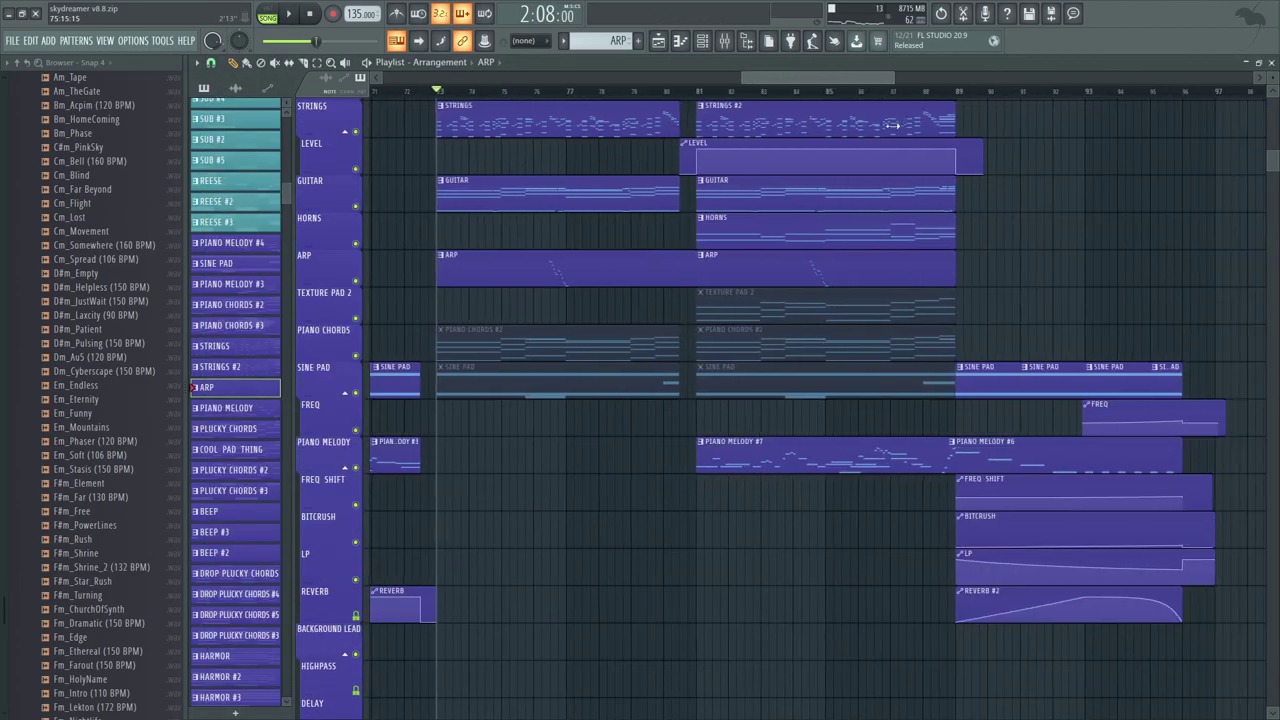
scroll(860, 373, "up", 4)
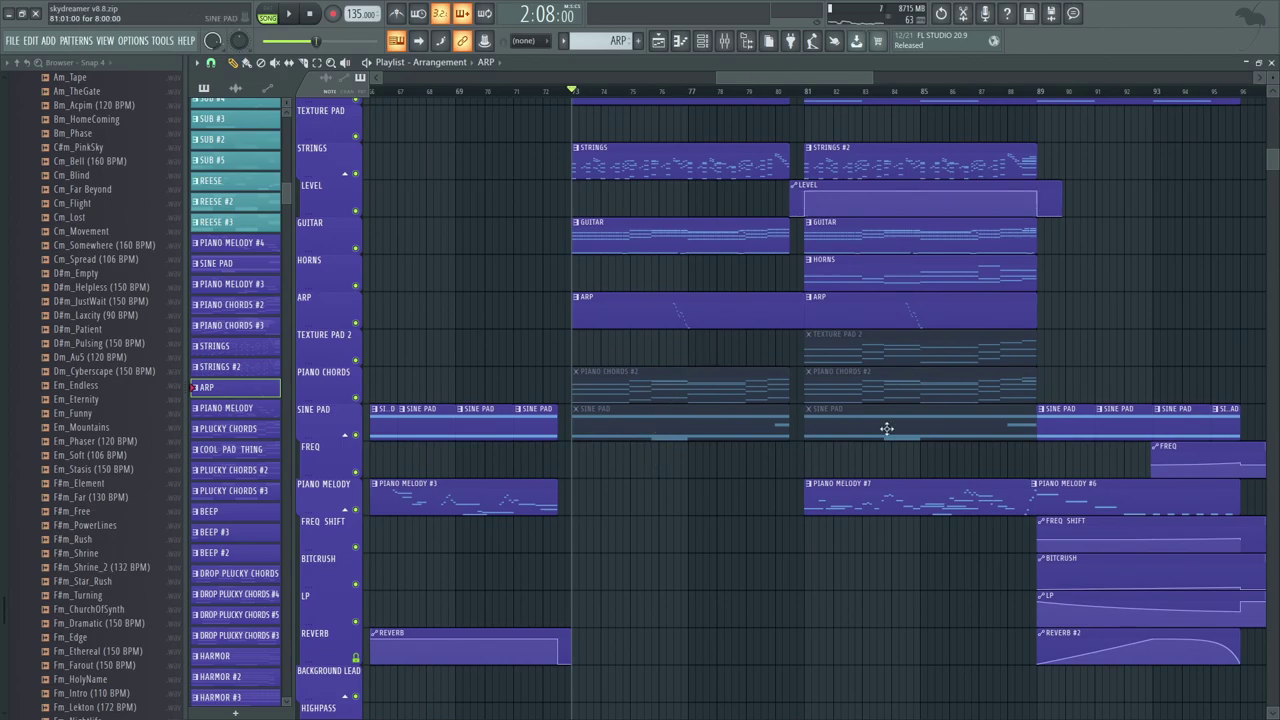
scroll(706, 476, "down", 10)
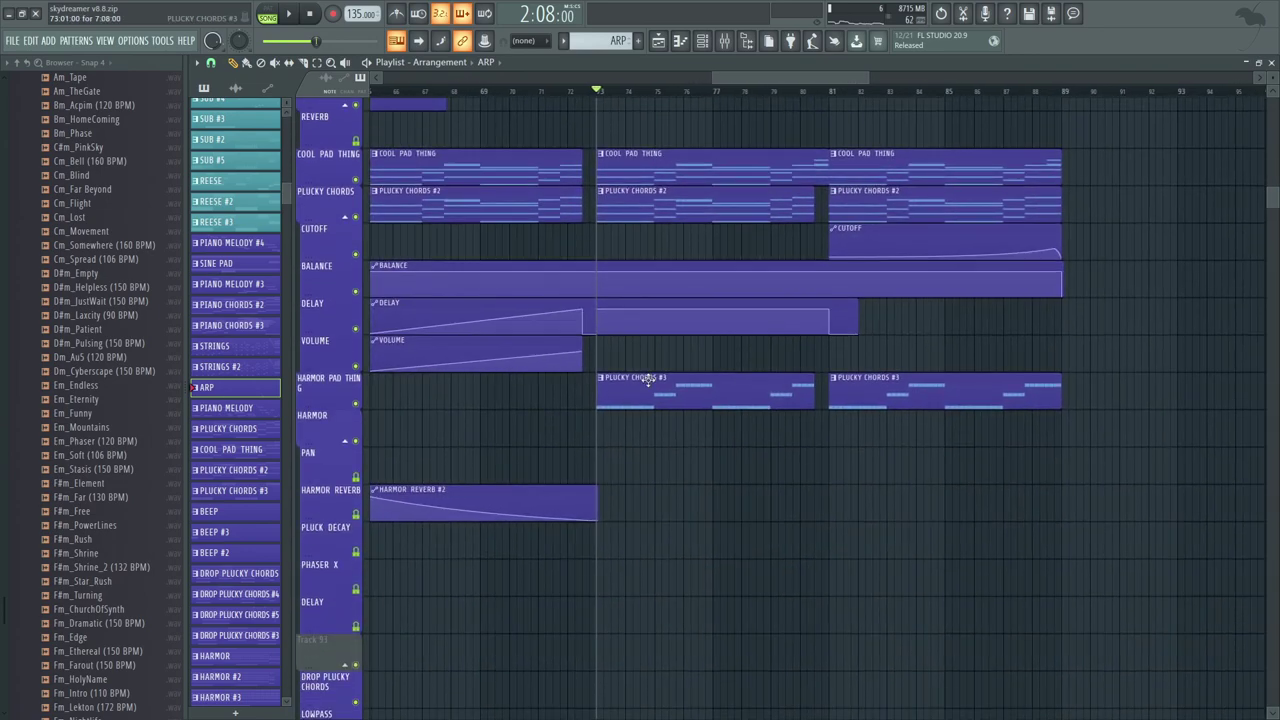
right_click(355, 320)
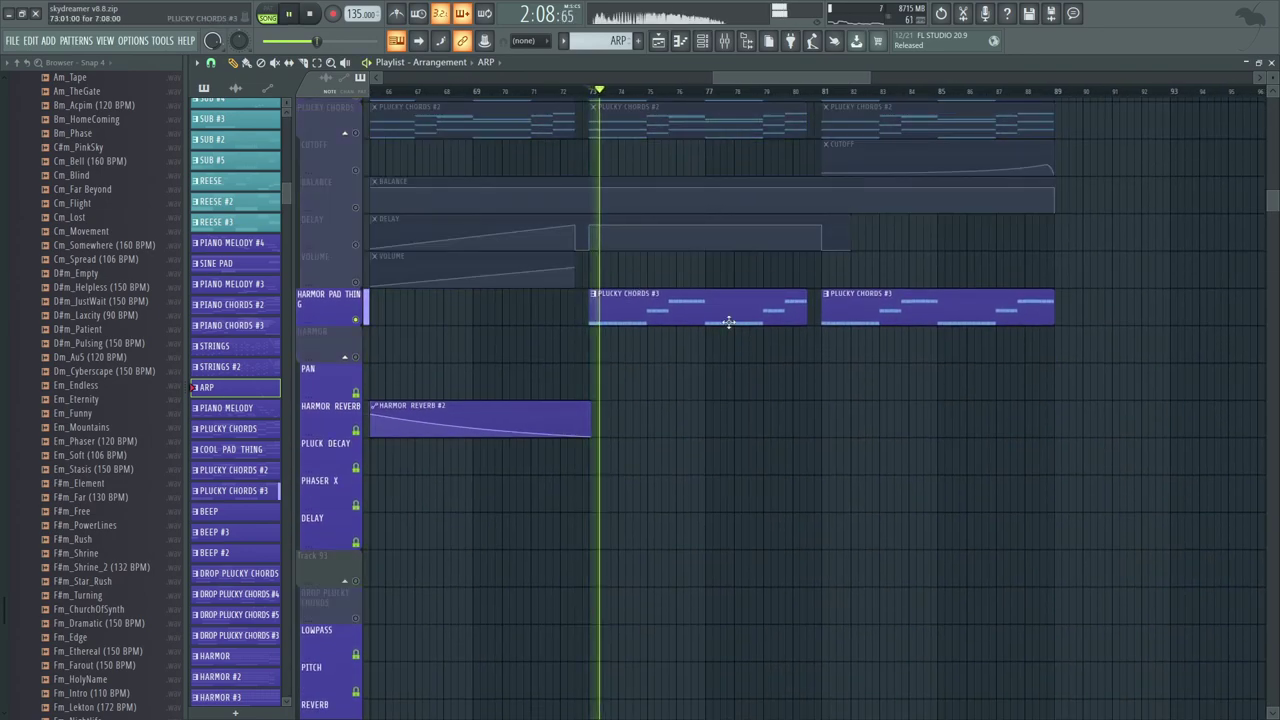
double_click(734, 316)
left_click(421, 110)
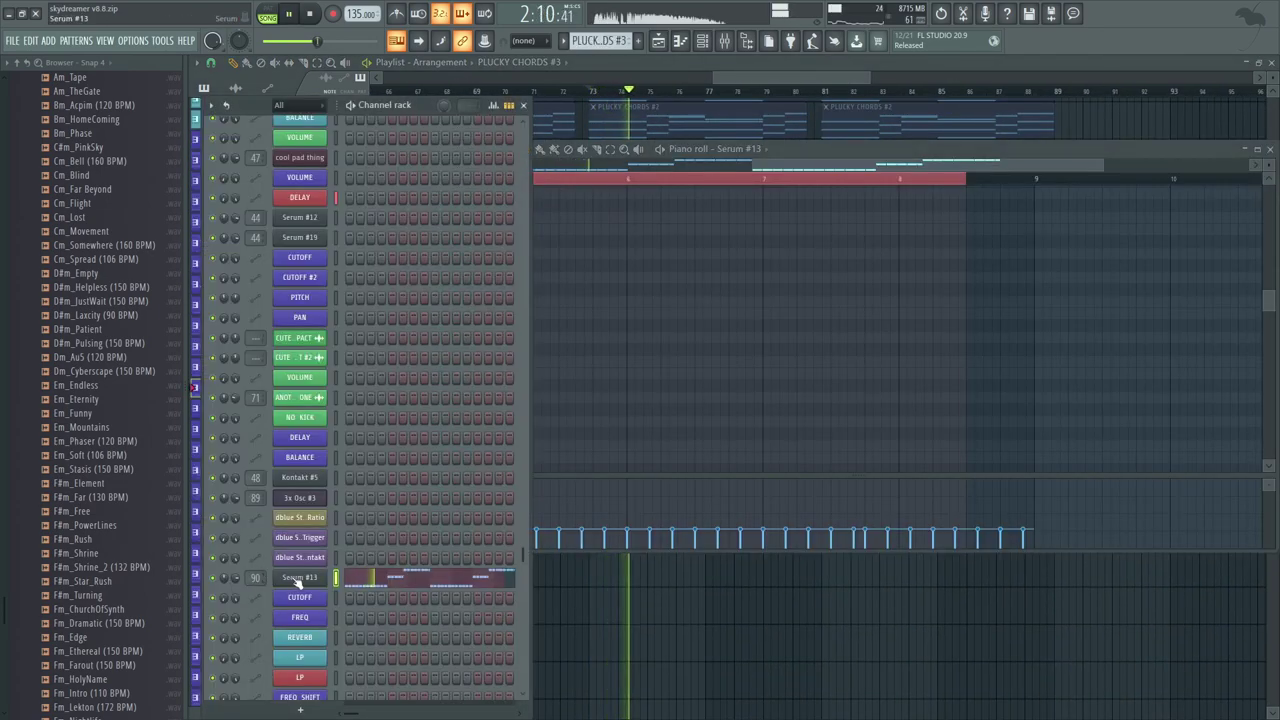
Step: Examine the Serum #13 fisher bass patch, its FX page and its mixer track while playing the part
left_click(299, 577)
left_click_drag(607, 166, 835, 152)
left_click(725, 41)
key("space")
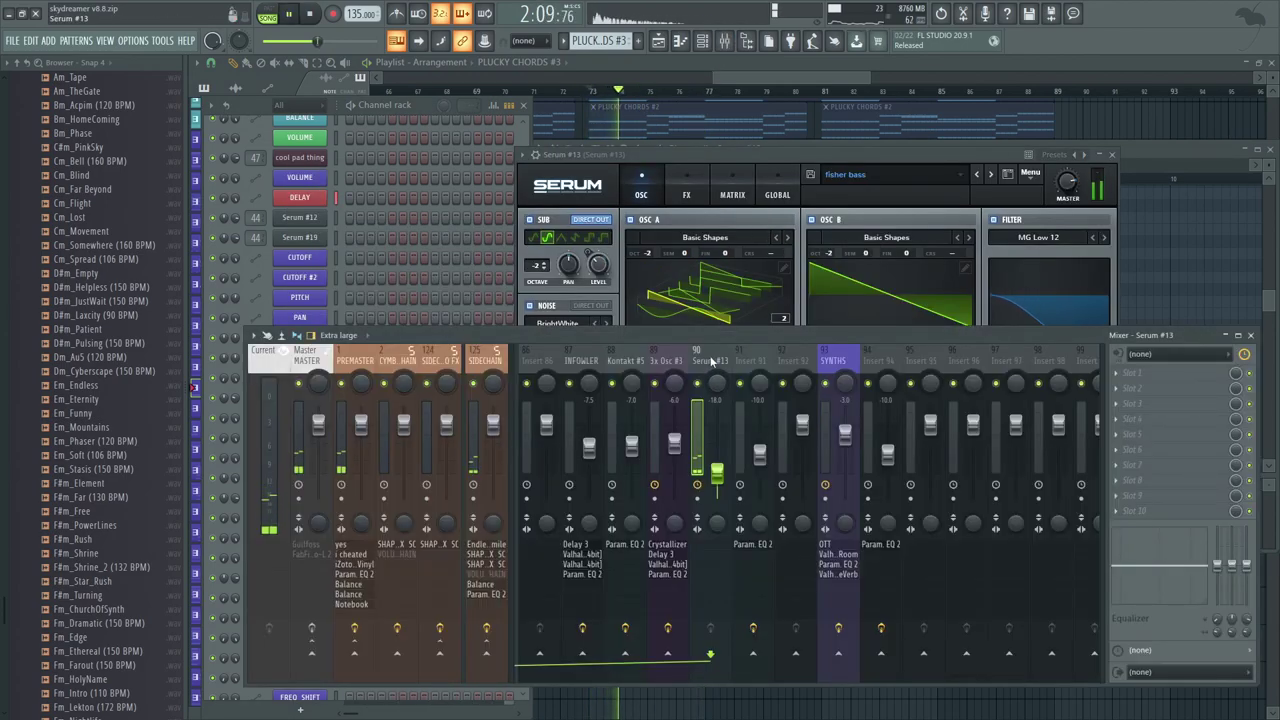
left_click(676, 154)
key("space")
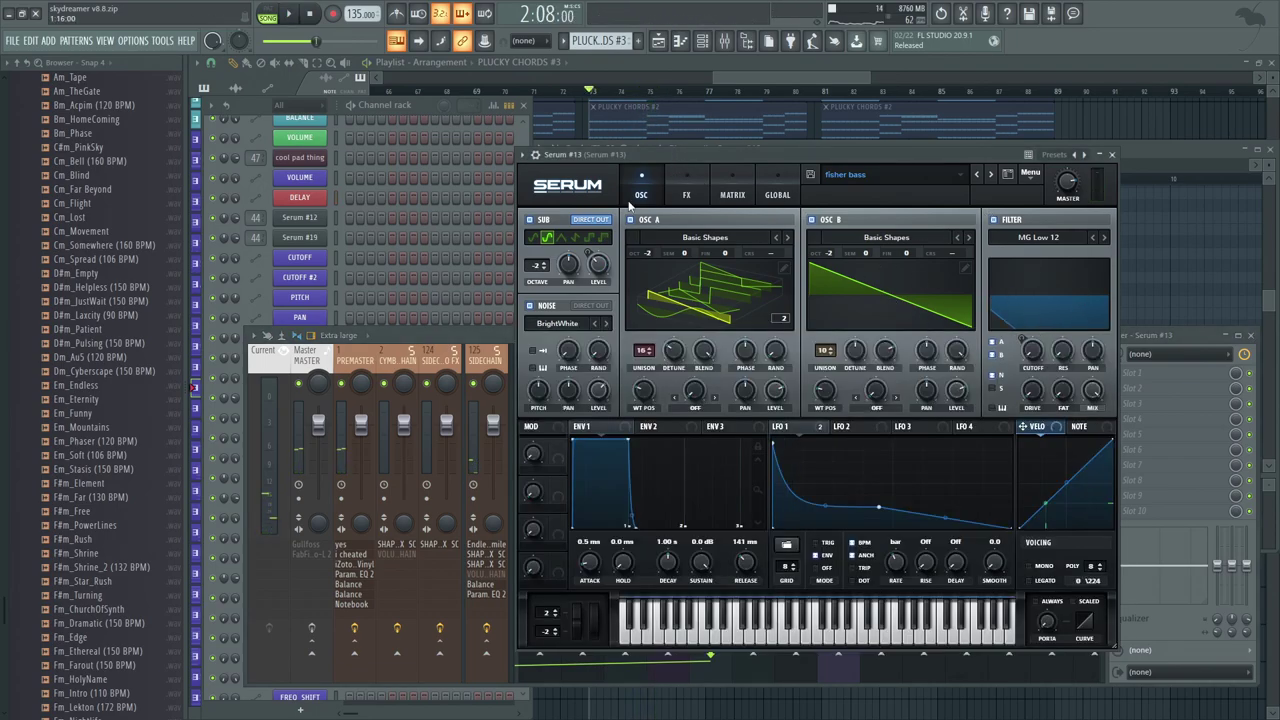
left_click(687, 195)
left_click(645, 195)
key("space")
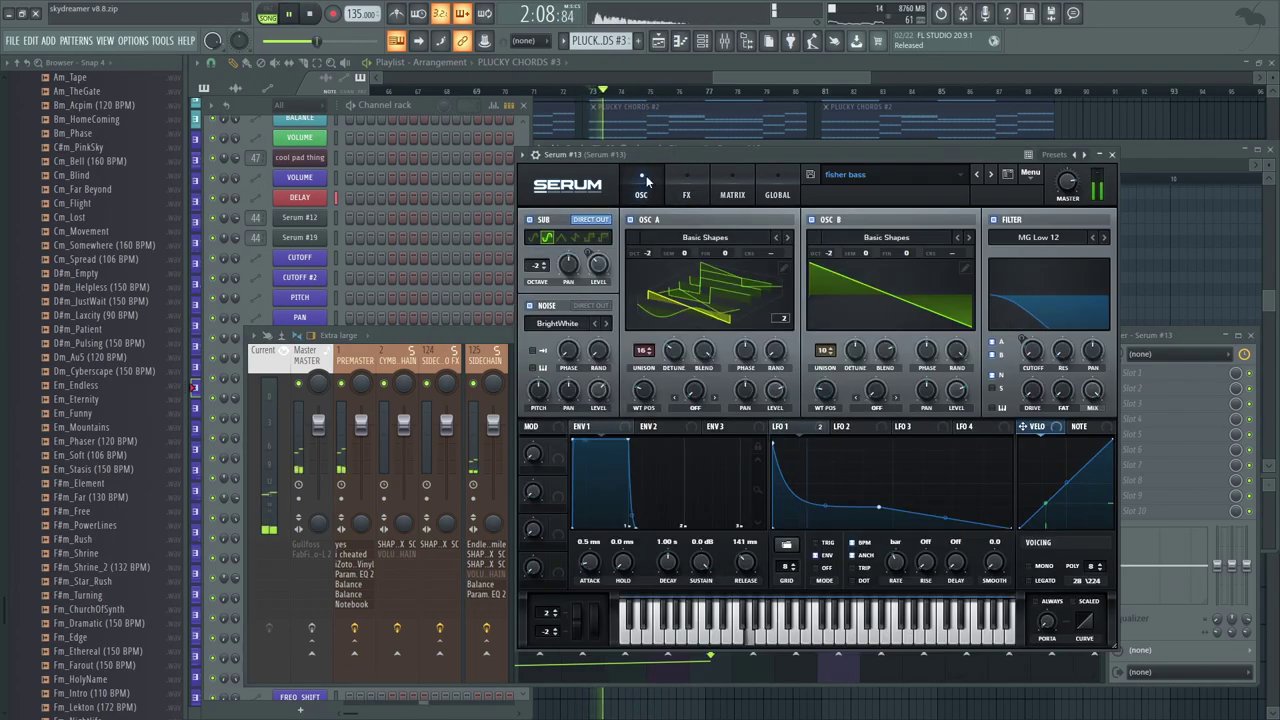
key("space")
Step: Unsolo HARMOR PAD THING, then solo the BACKGROUND PAD track and play it from bar 73
middle_click(657, 110)
right_click(355, 321)
scroll(706, 240, "down", 8)
scroll(646, 494, "up", 8)
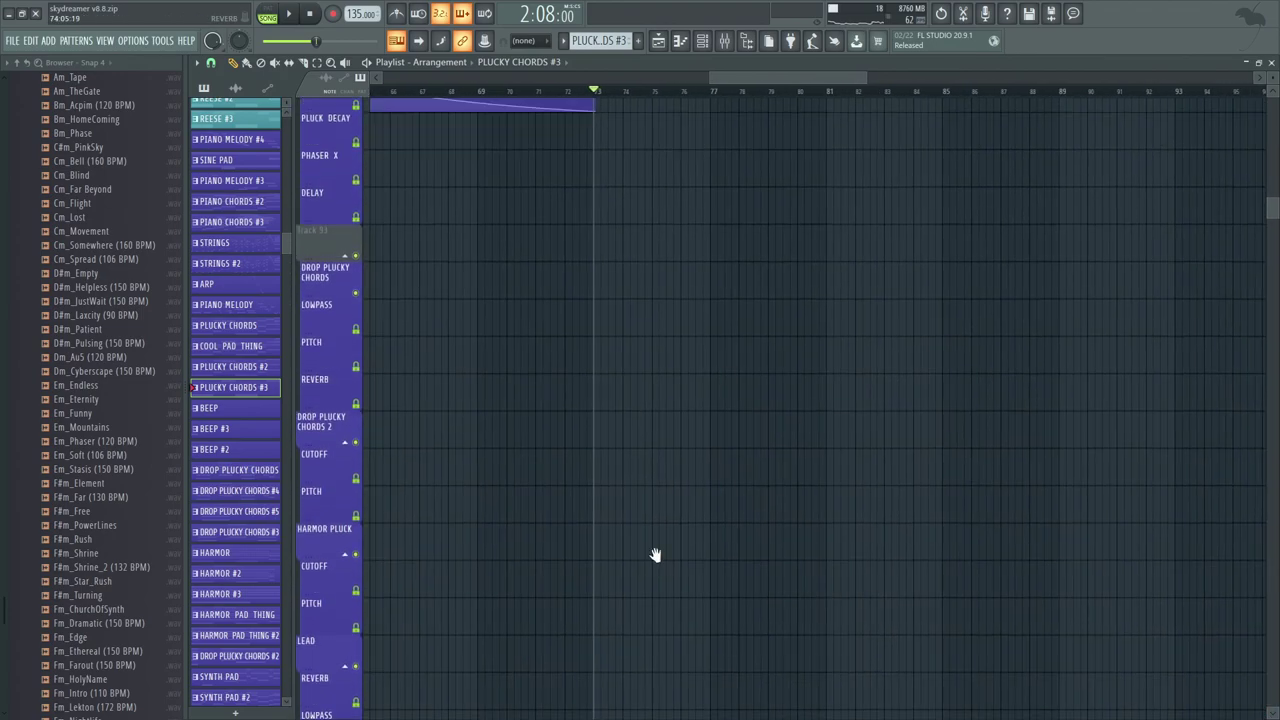
scroll(593, 554, "down", 10)
scroll(900, 303, "down", 8)
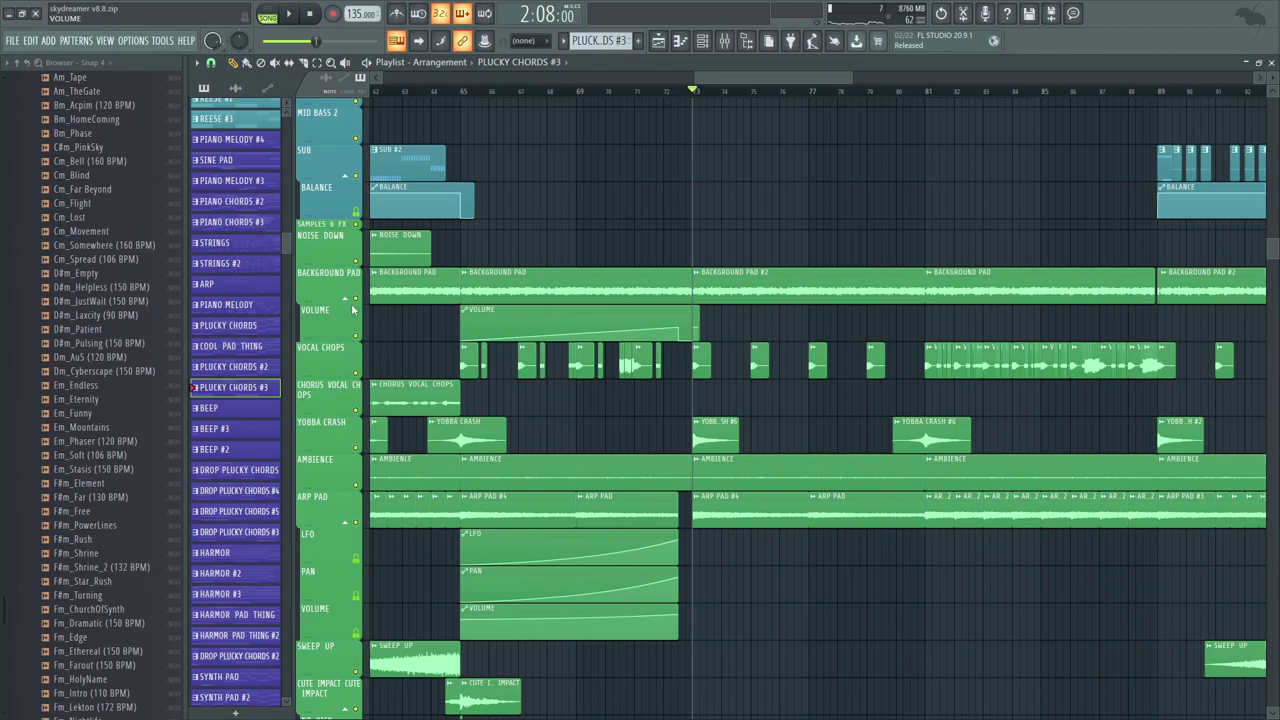
right_click(356, 298)
key("space")
key("space")
Step: Unsolo BACKGROUND PAD and solo the ARP PAD track
right_click(357, 298)
scroll(629, 214, "down", 6)
scroll(671, 454, "up", 3)
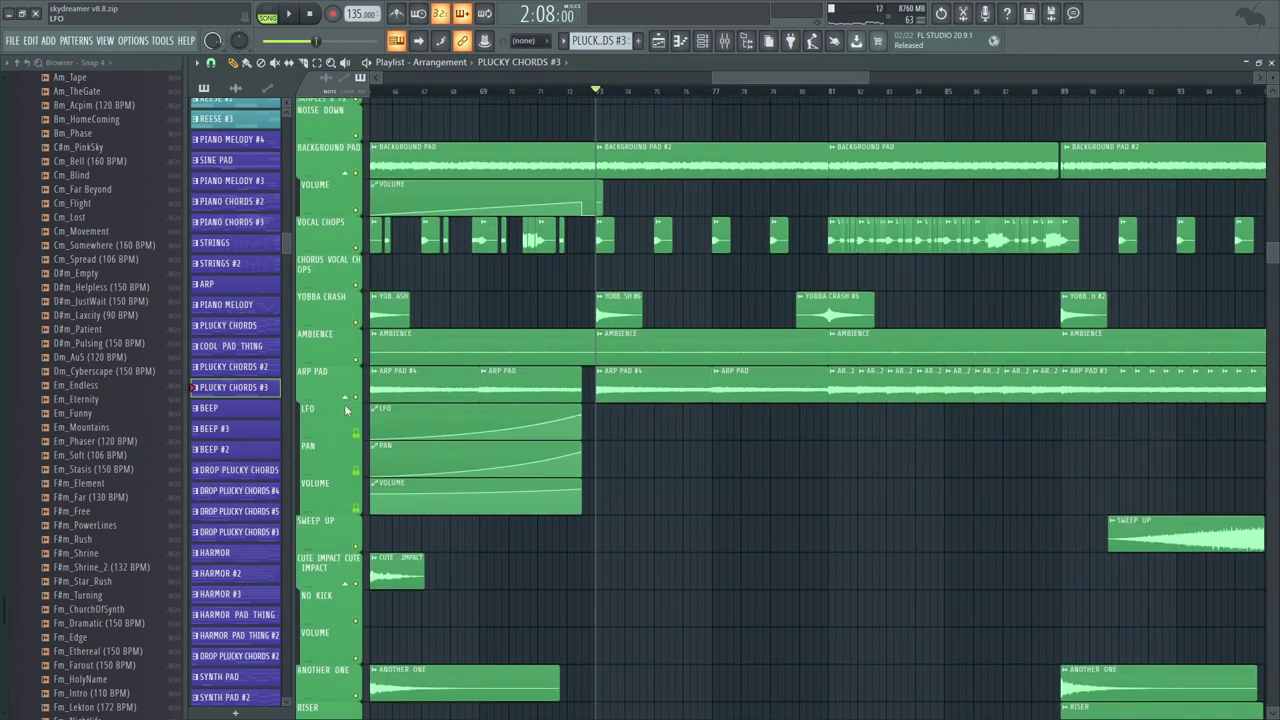
right_click(355, 398)
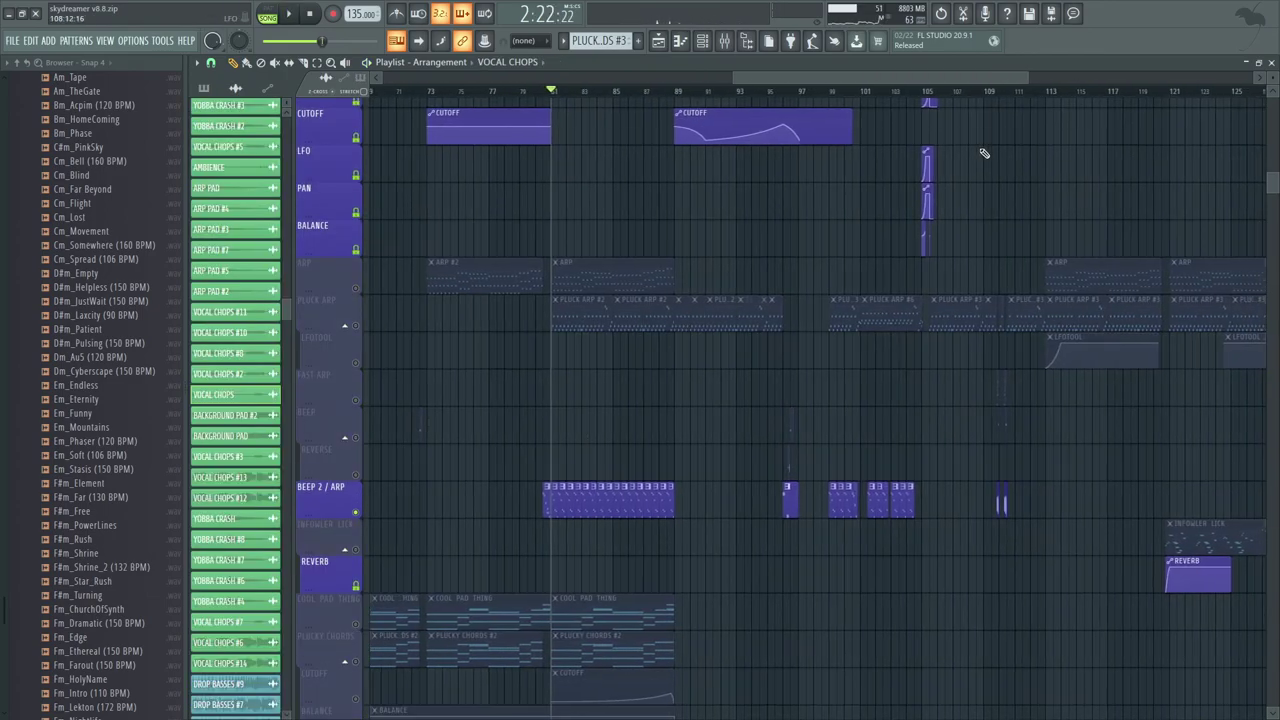
Step: Play the soloed BEEP 2 / ARP track from its first clip, half a bar before bar 81
left_click_drag(1030, 83, 787, 170)
left_click_drag(829, 436, 127, 373)
left_click(604, 92)
key("space")
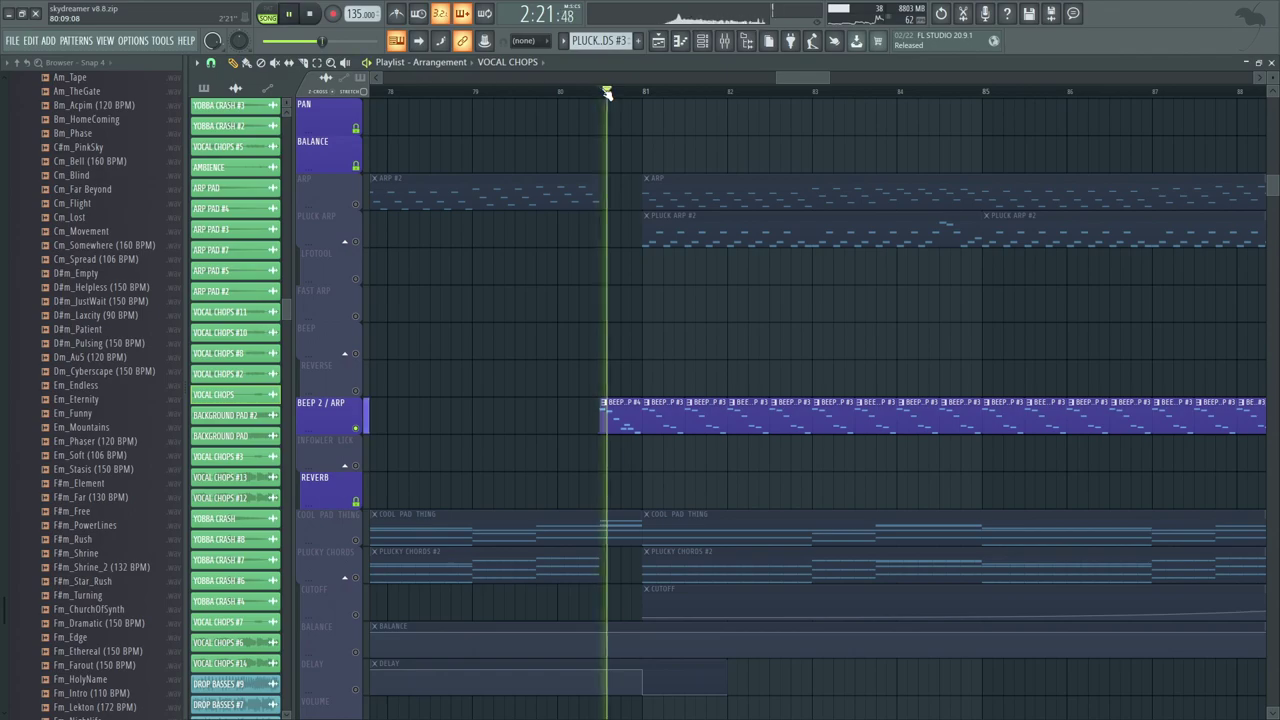
key("space")
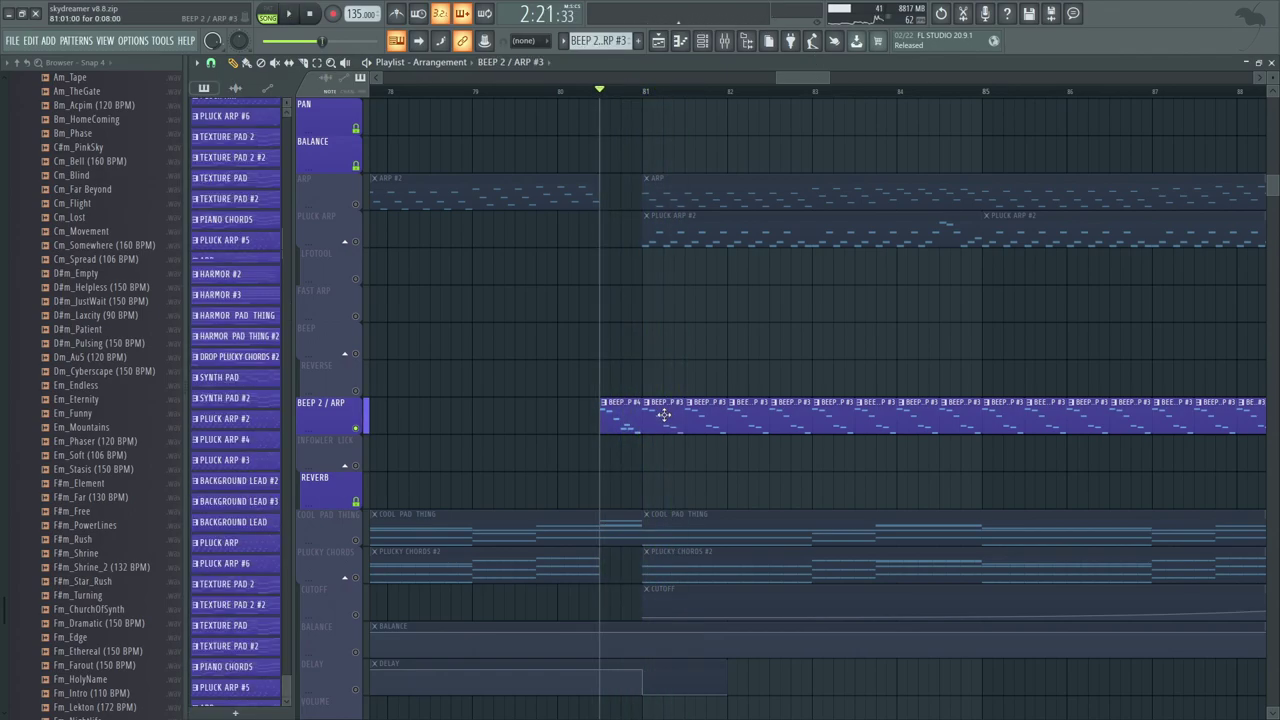
Step: Open the BEEP 2 / ARP #3 pattern and examine its Ehallz Pluck Delayed channel
double_click(683, 410)
left_click_drag(519, 138, 545, 618)
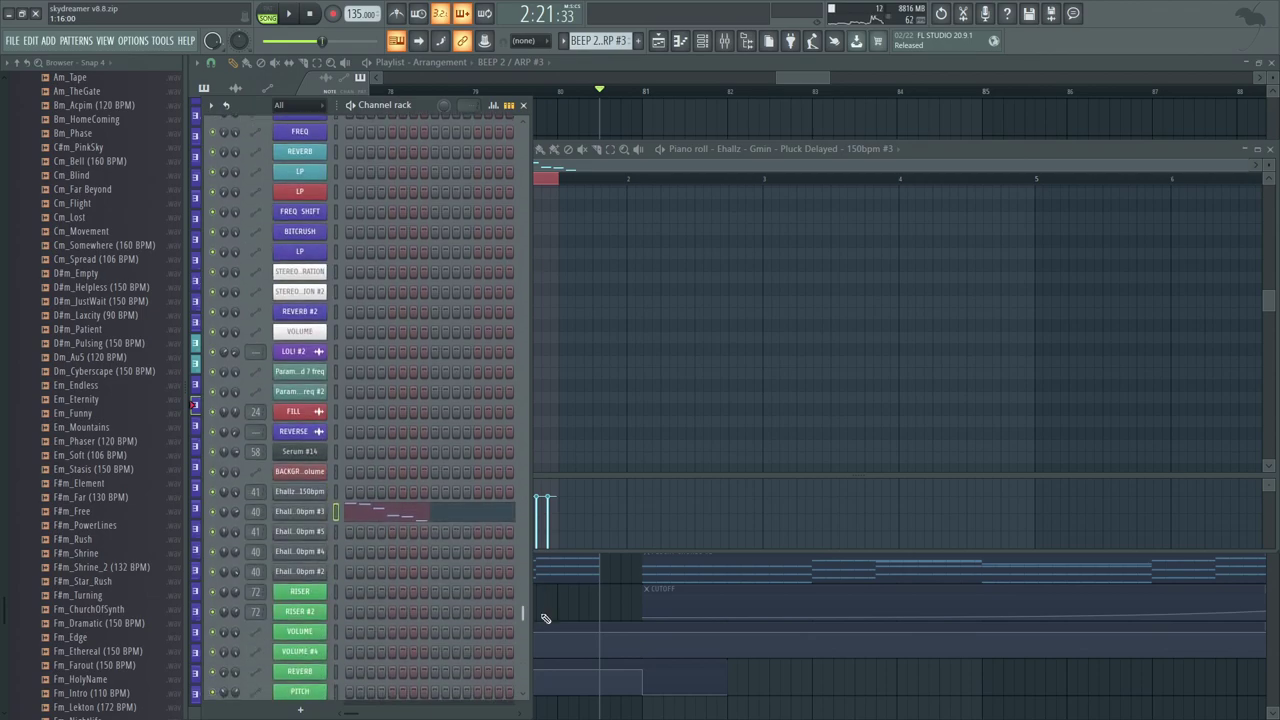
left_click(300, 512)
key("F12")
Step: Play the soloed beep arp and examine the BEEP 2 / ARP #4 pattern that opens it
key("space")
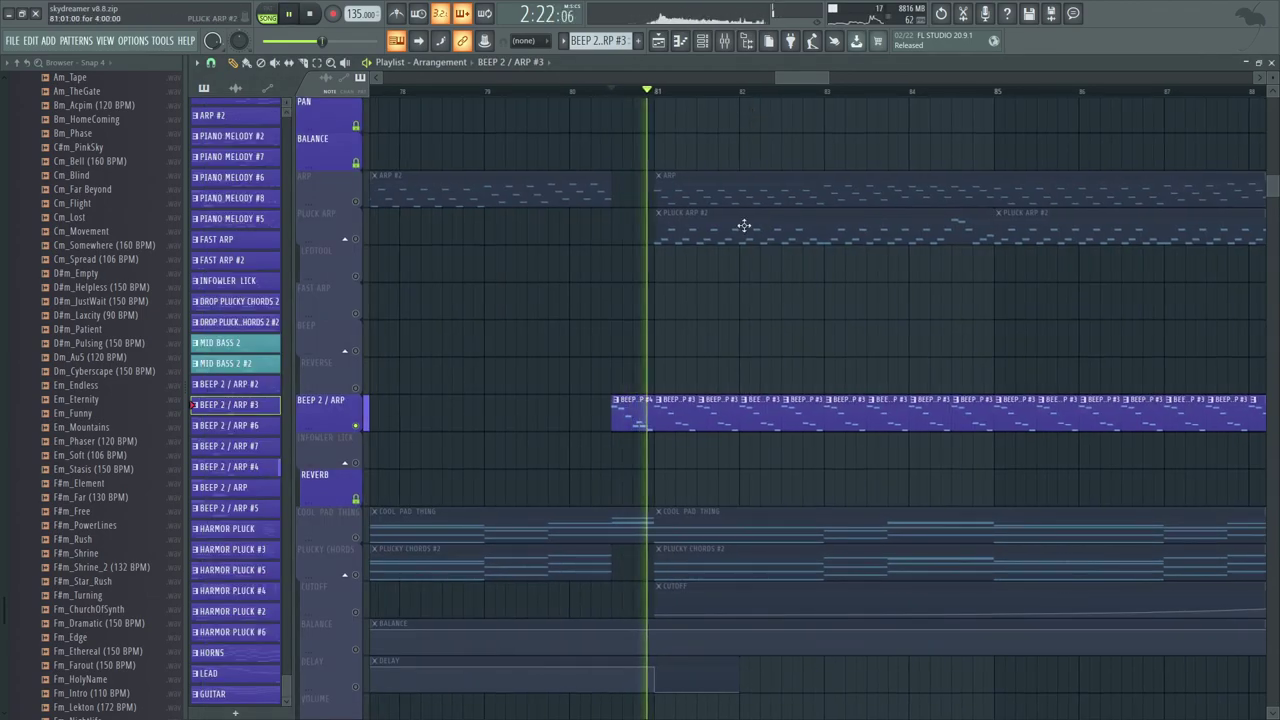
double_click(634, 414)
left_click_drag(714, 331, 775, 185)
left_click_drag(762, 115, 771, 100)
key("space")
Step: Restore all tracks from solo and play the full arrangement from about bar 80 into bar 81
scroll(390, 281, "up", 2)
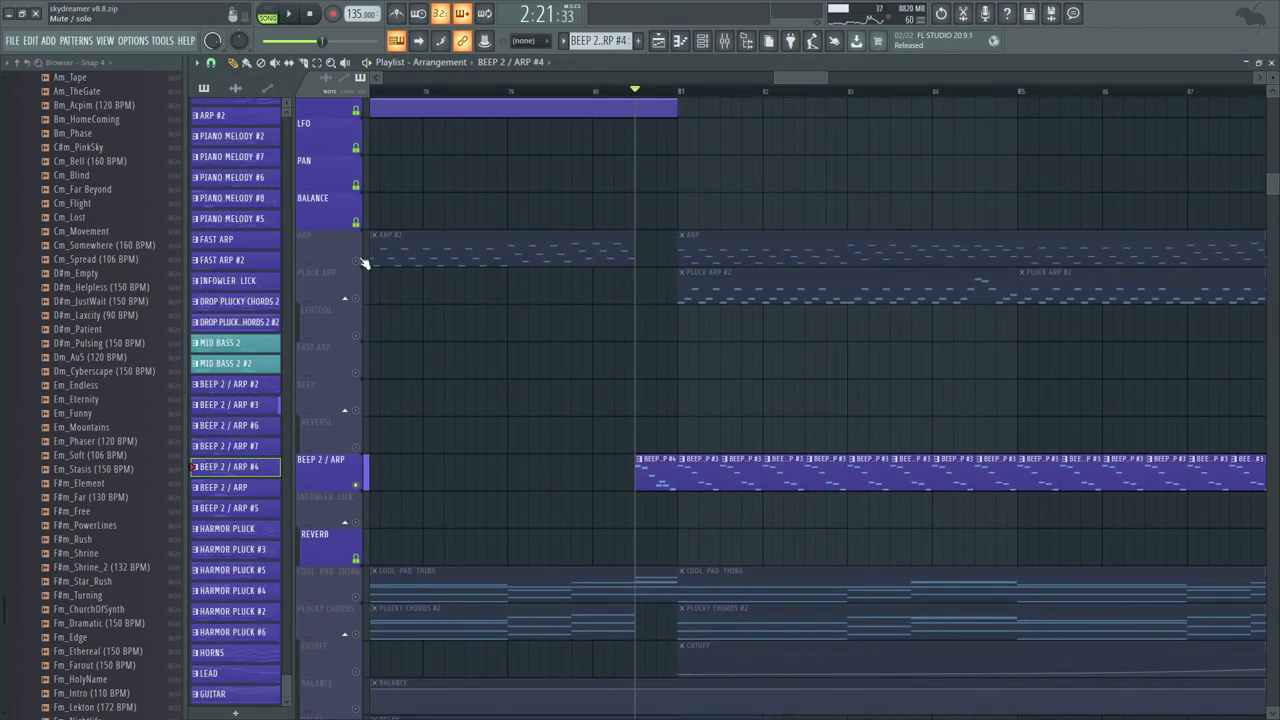
right_click(358, 261)
right_click(358, 261)
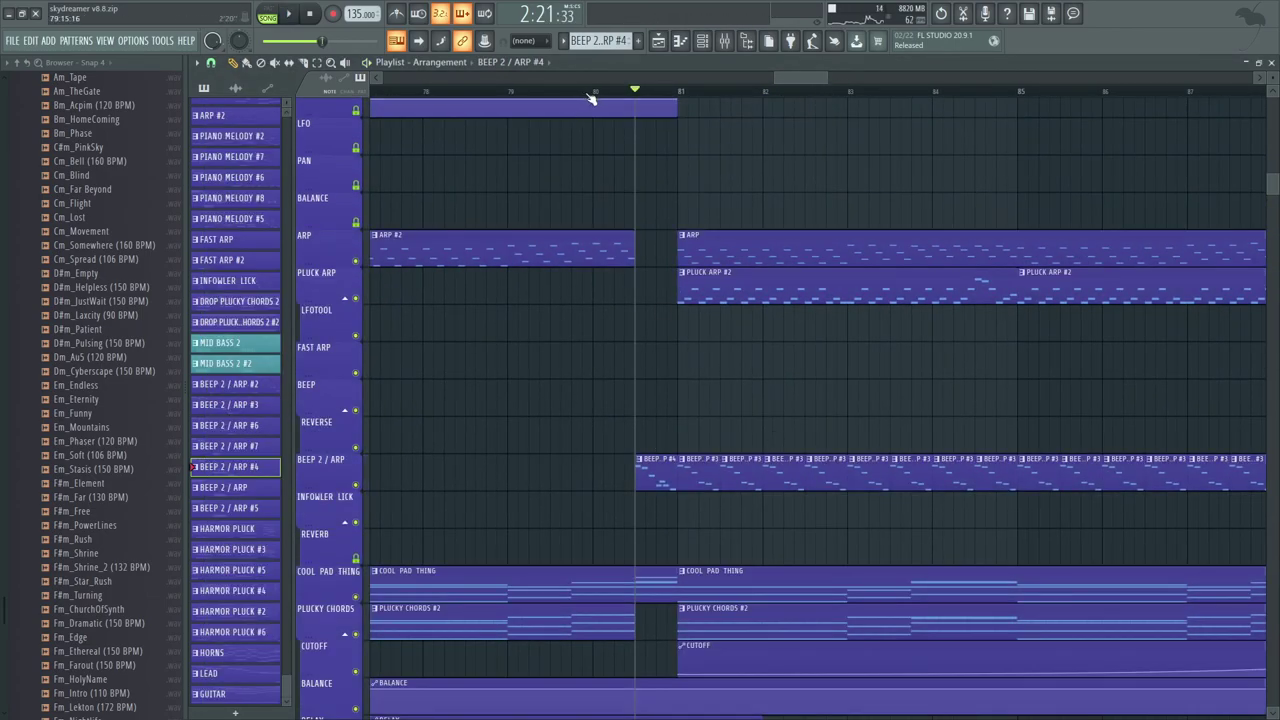
key("space")
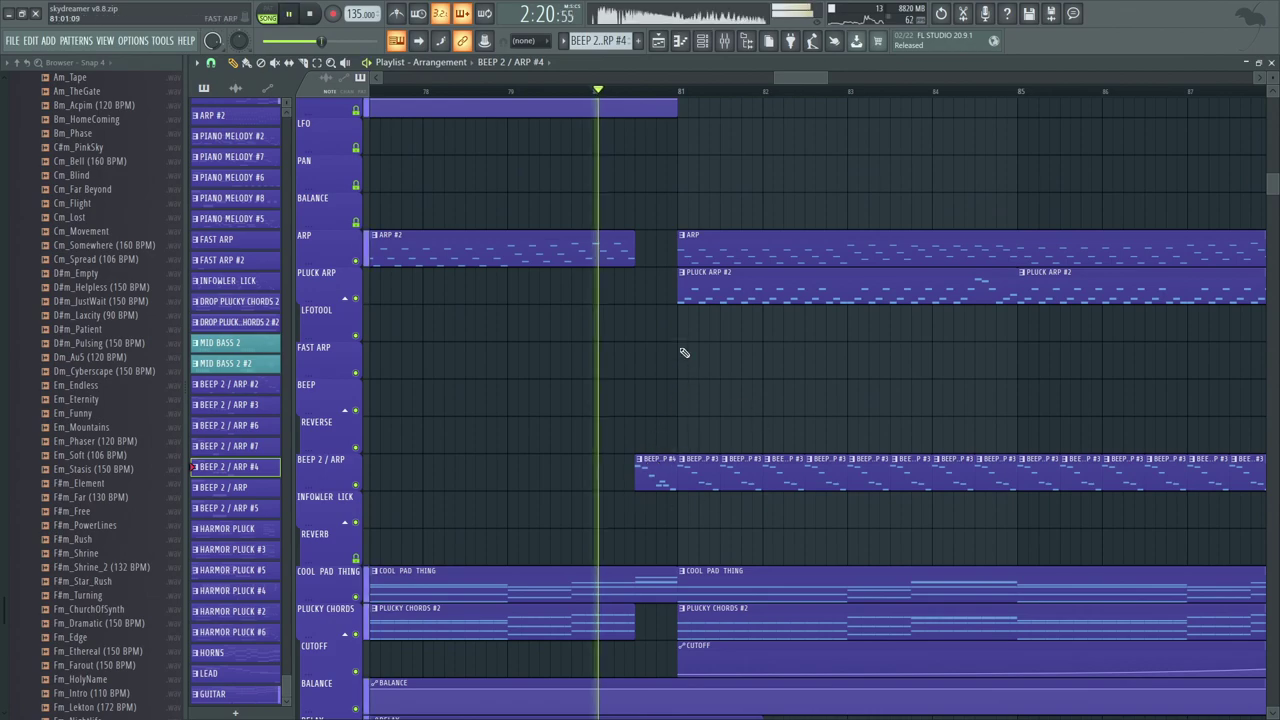
scroll(677, 337, "up", 1)
key("space")
Step: Solo the COOL PAD THING track and play it around bar 81
scroll(393, 337, "down", 8)
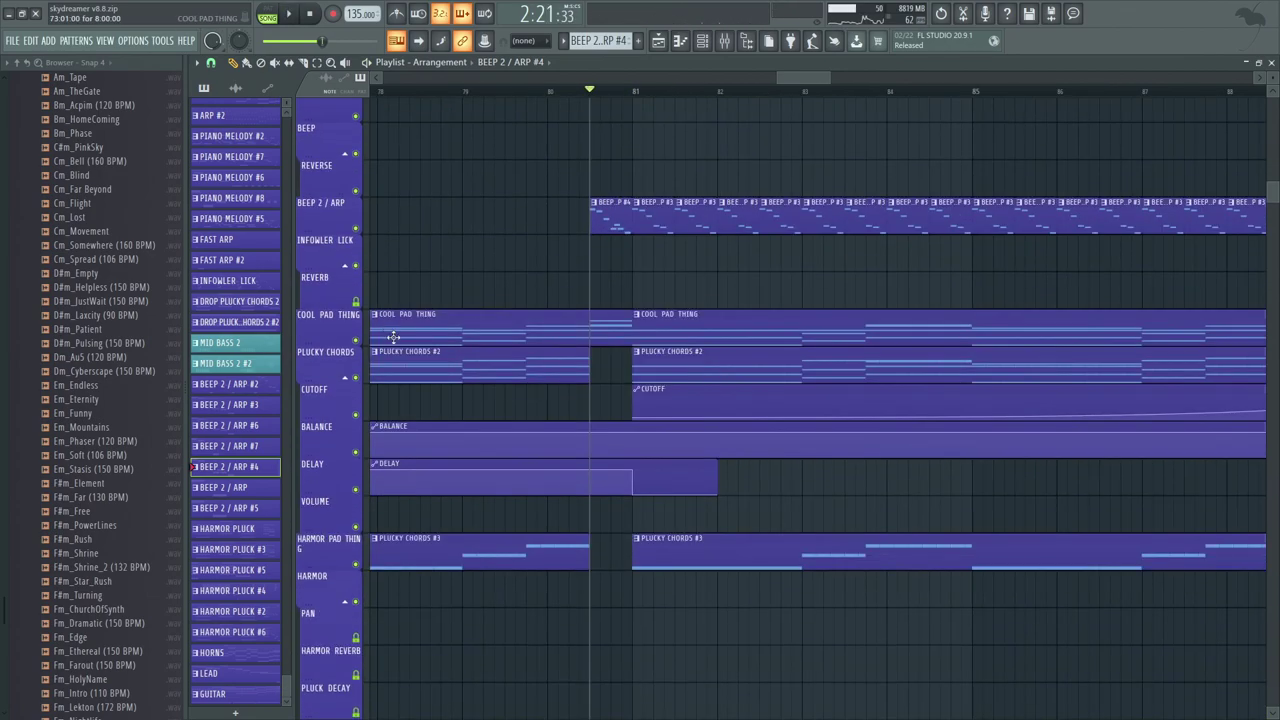
right_click(356, 340)
key("space")
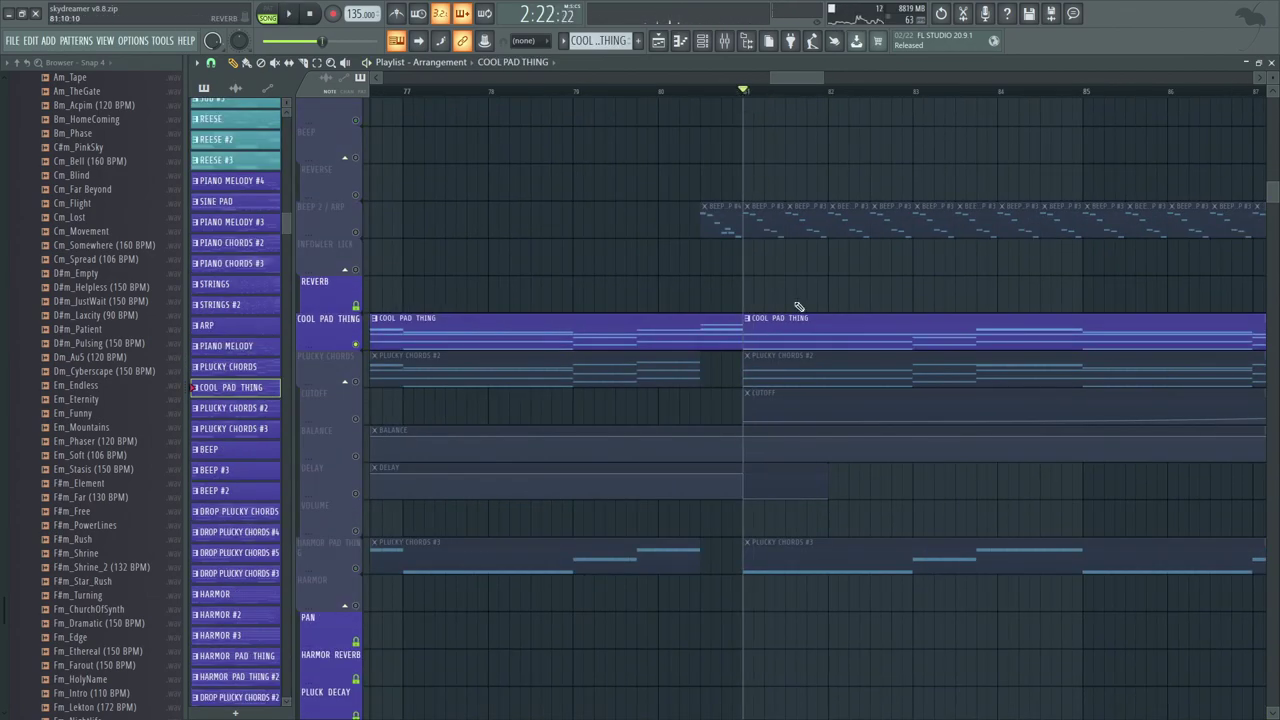
Step: Open the COOL PAD THING pattern and examine its Harmor patch and ValhallaShimmer mixer track while it plays
double_click(811, 339)
left_click_drag(517, 604, 536, 393)
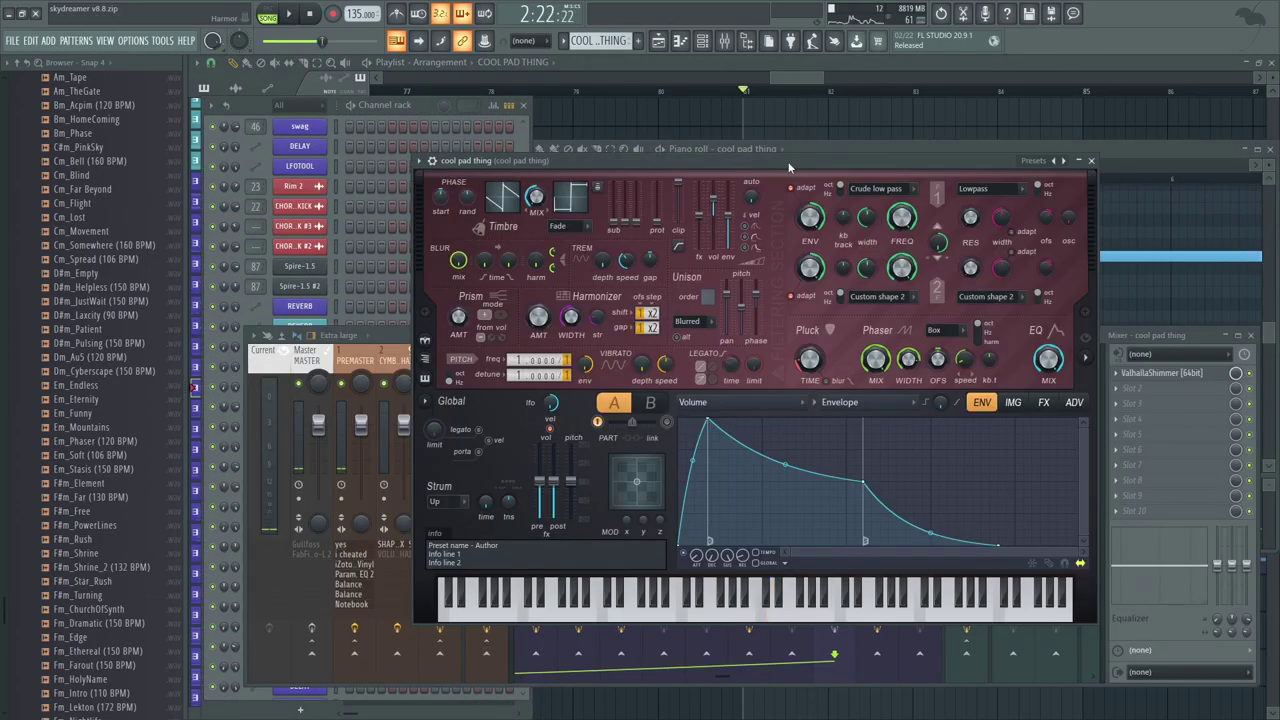
left_click_drag(779, 160, 771, 156)
key("space")
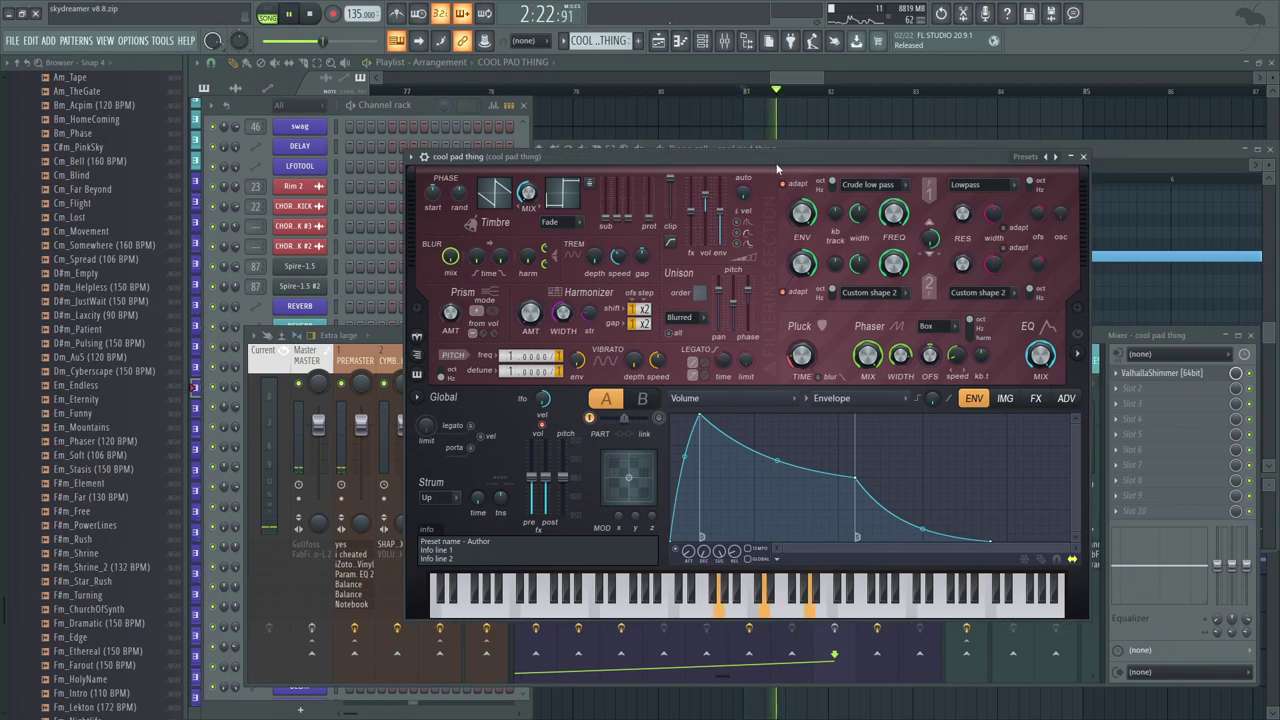
left_click(1138, 341)
key("space")
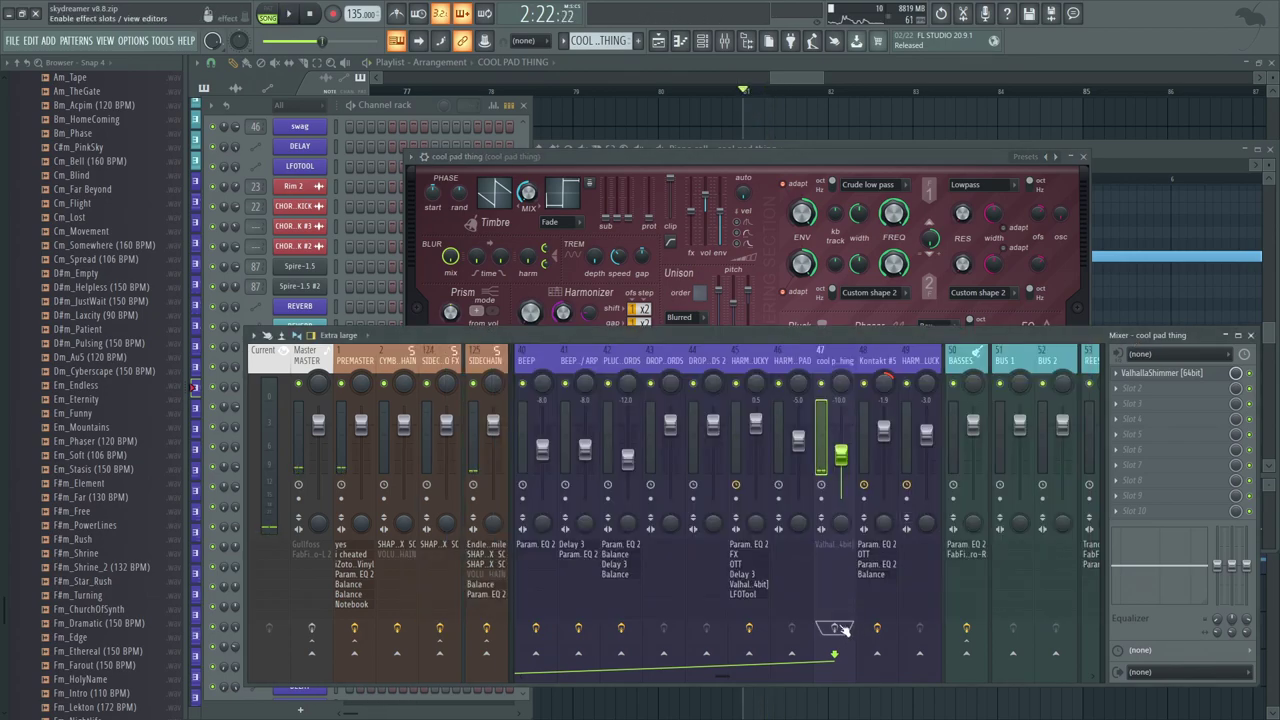
Step: Play COOL PAD THING with its Harmor patch open, and examine the pattern's notes in the piano roll
left_click_drag(859, 161, 876, 159)
key("space")
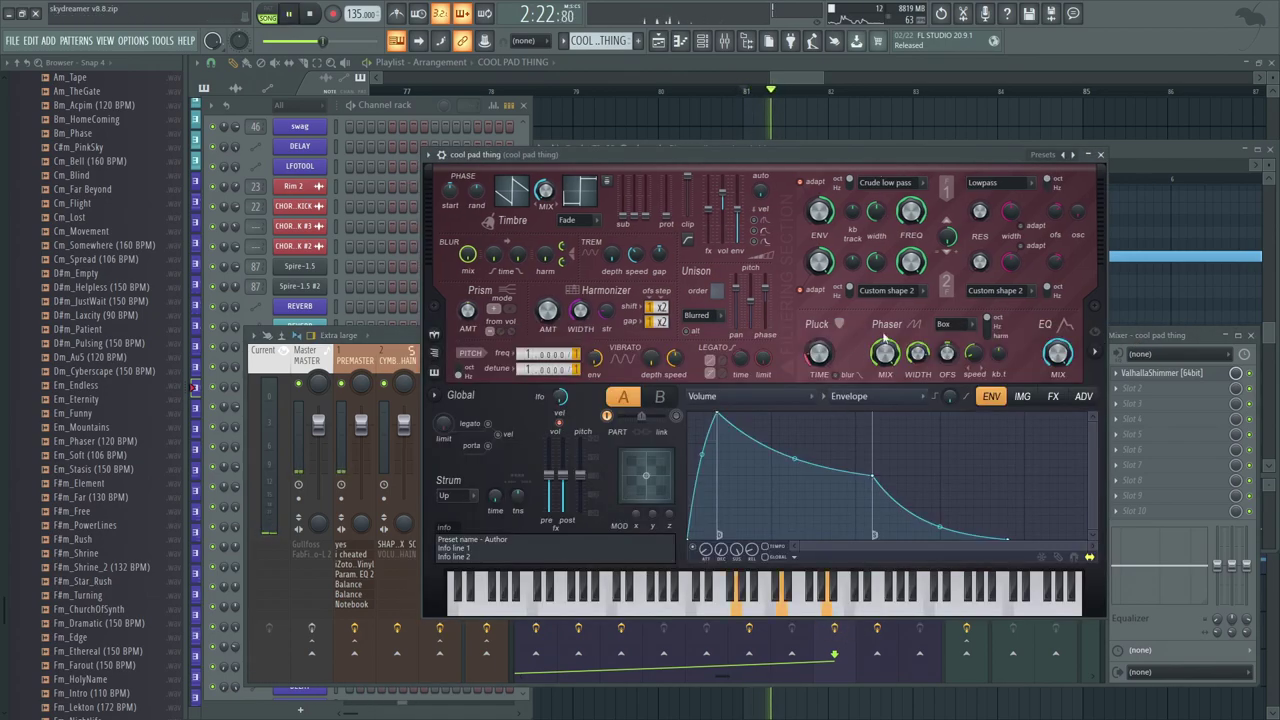
left_click(1147, 114)
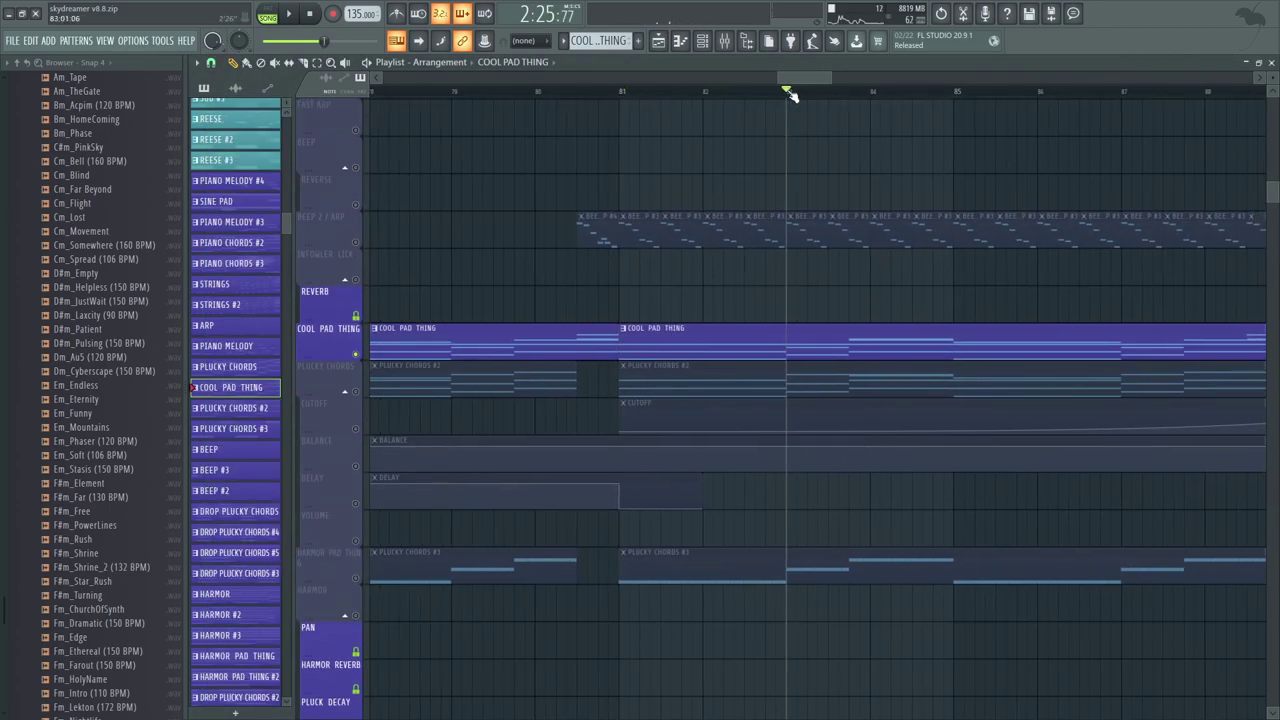
double_click(820, 352)
left_click_drag(546, 458, 957, 354)
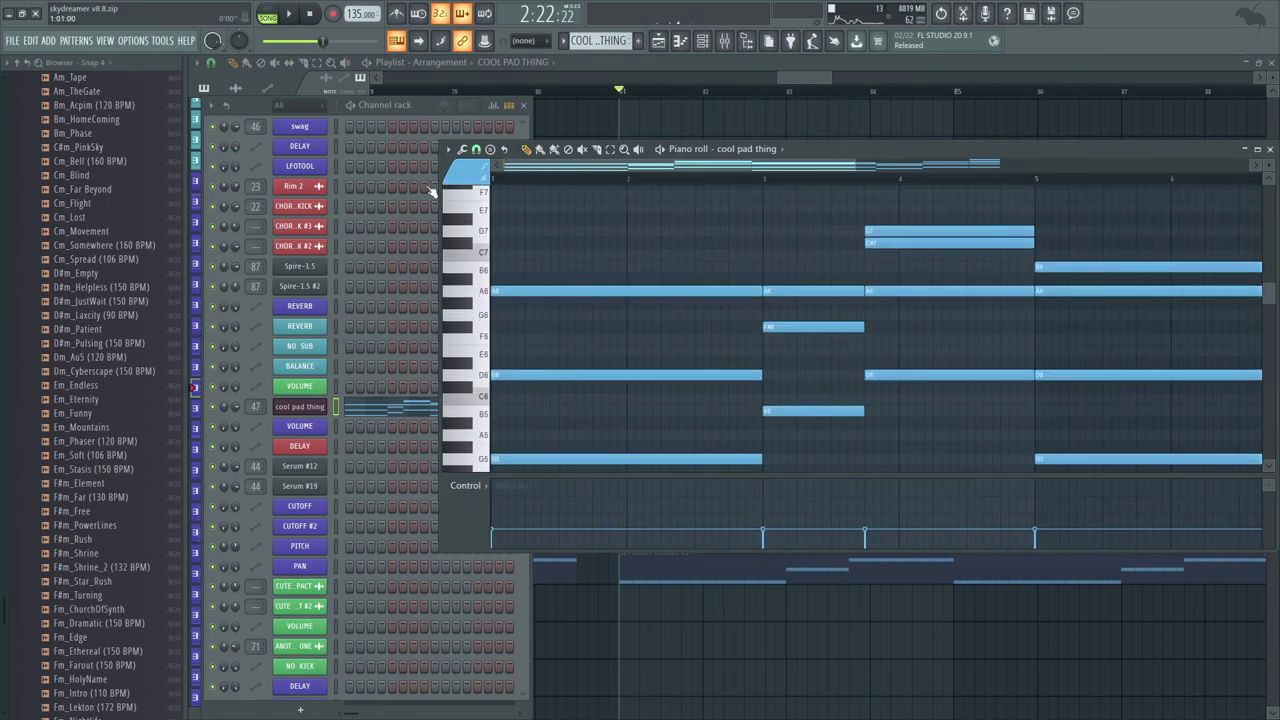
left_click(897, 114)
Step: Solo the PIANO MELODY track with its FREQ SHIFT, BITCRUSH and LP automation enabled and examine its clips from bar 81 to 97
scroll(735, 210, "down", 5)
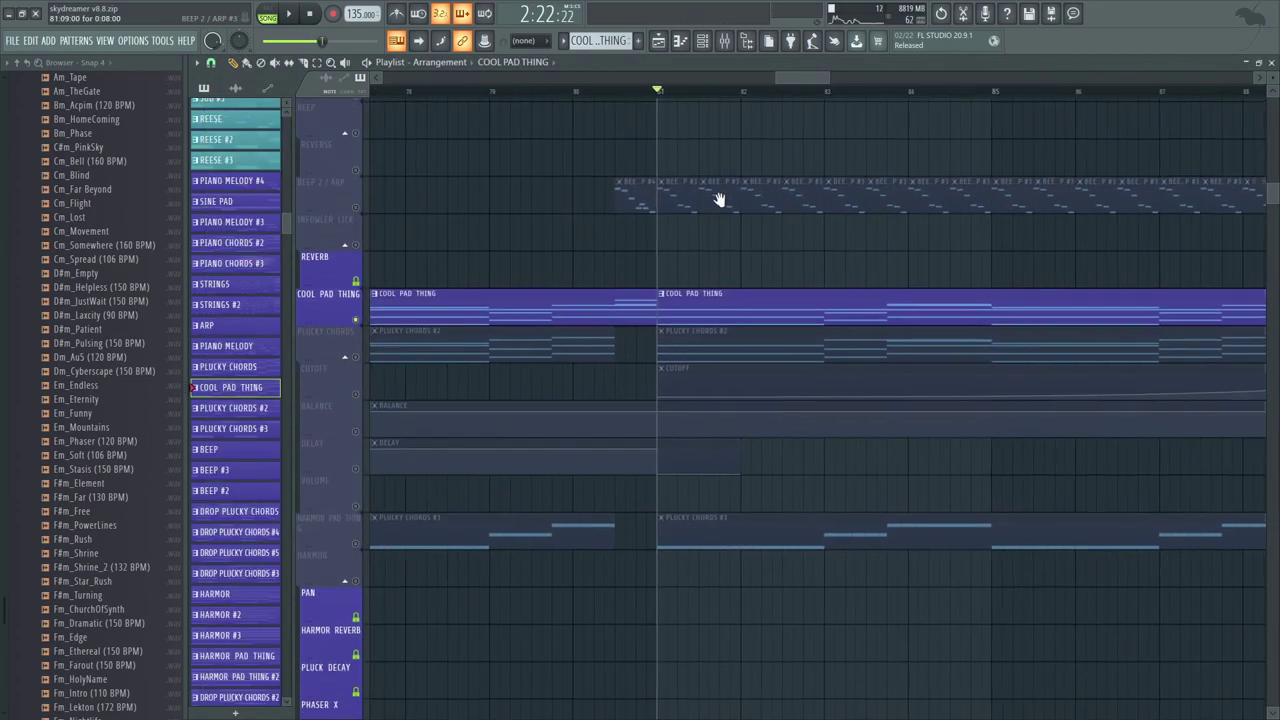
scroll(780, 420, "up", 7)
left_click_drag(672, 130, 711, 397)
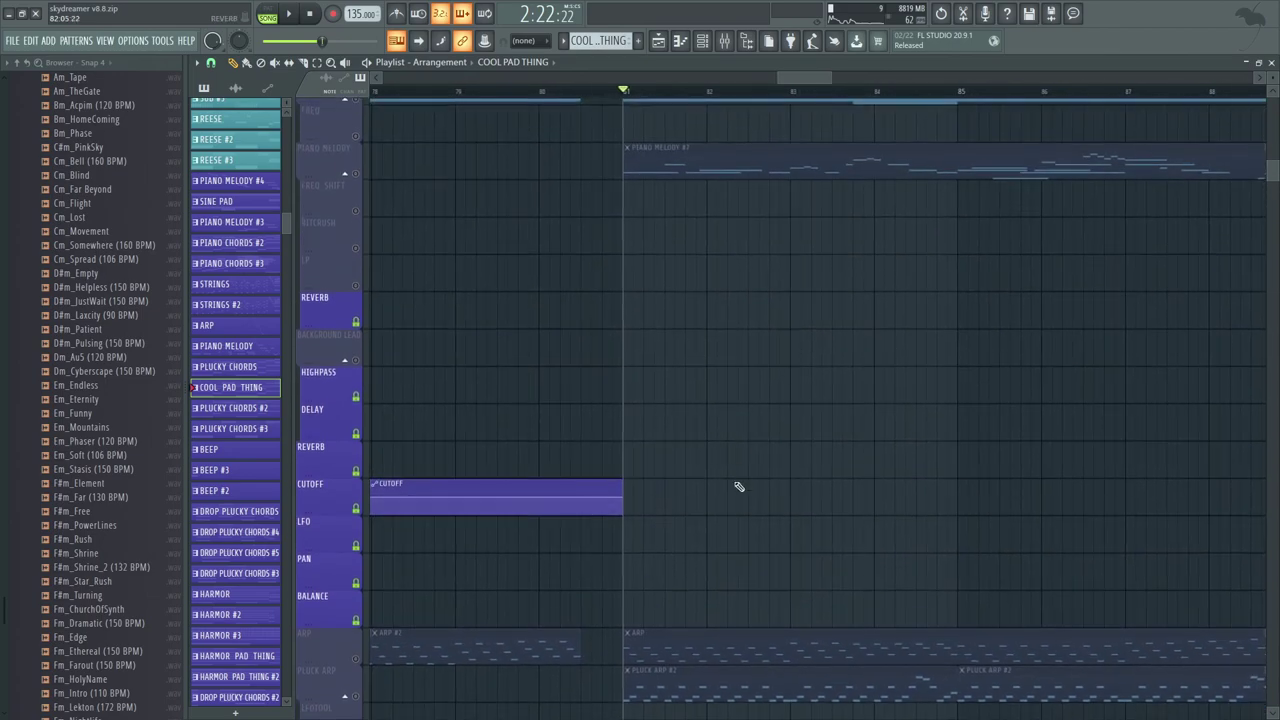
left_click_drag(737, 480, 700, 194)
scroll(362, 400, "up", 5)
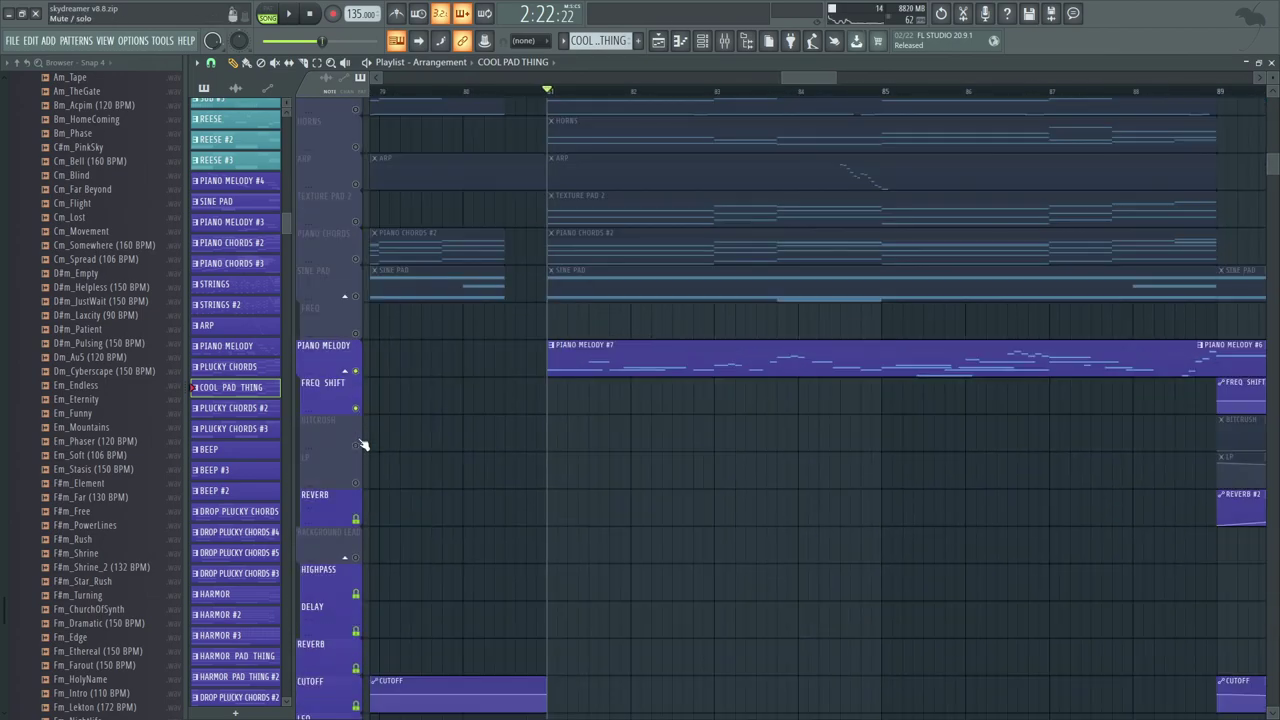
left_click_drag(722, 496, 697, 523)
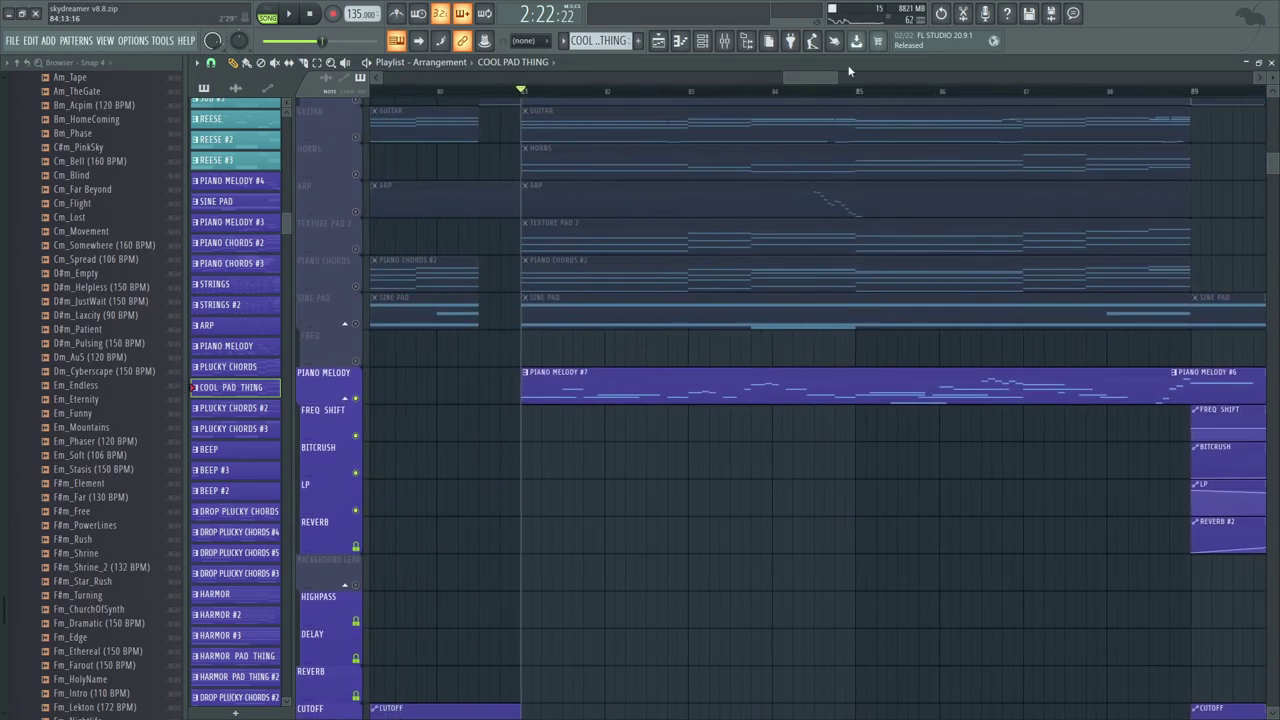
left_click_drag(835, 76, 875, 76)
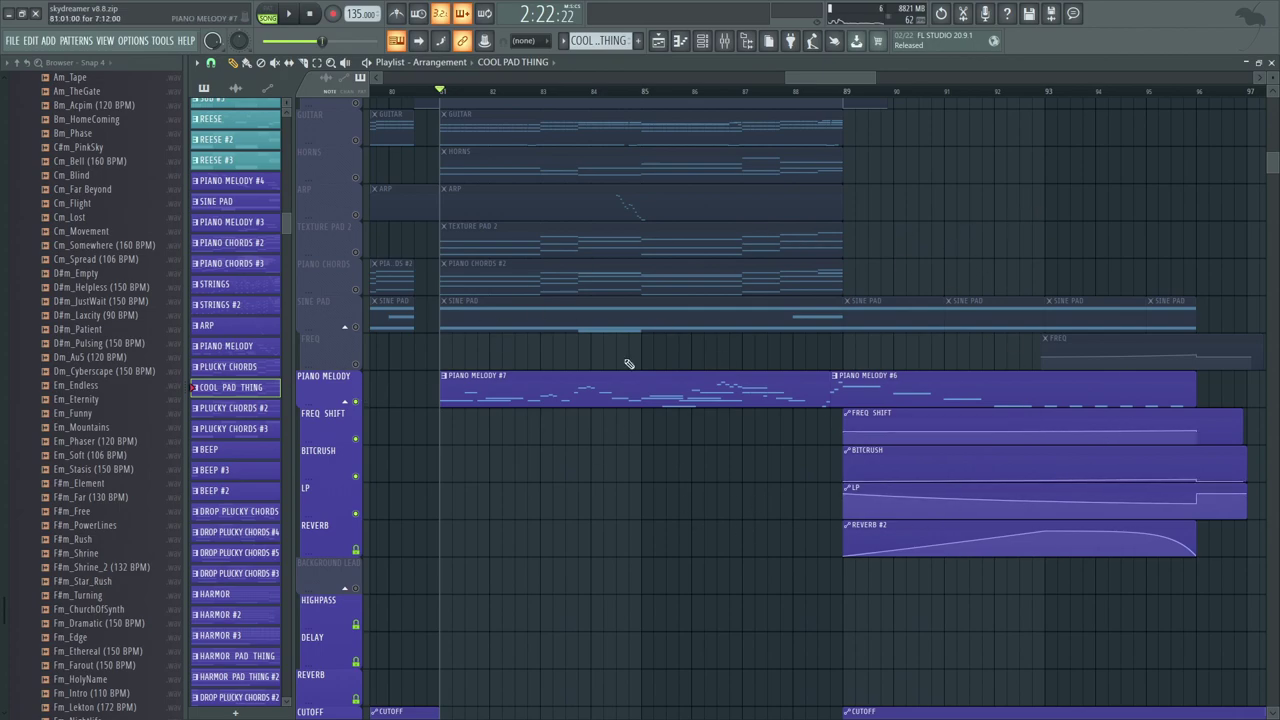
left_click_drag(844, 445, 869, 435)
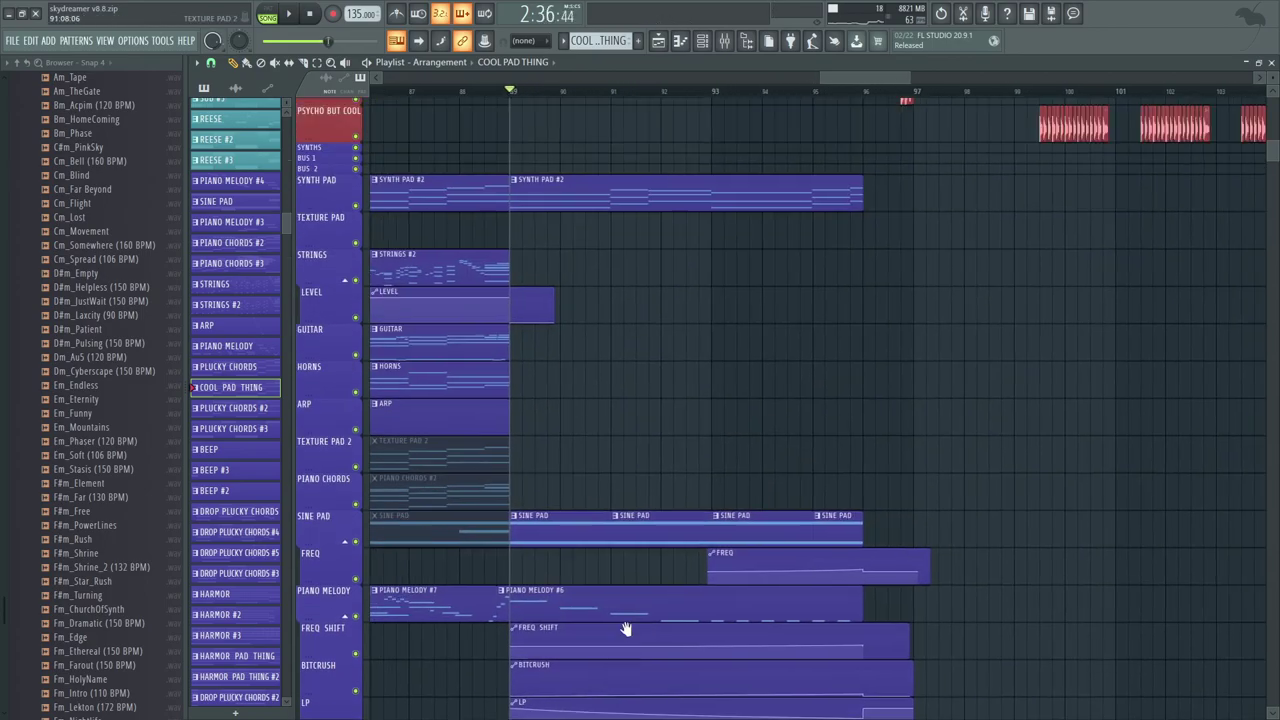
Step: Review the unsoloed synth and arp tracks from bar 89 through the start of the drop at bar 97
scroll(729, 420, "up", 10)
scroll(781, 183, "down", 5)
scroll(781, 183, "down", 15)
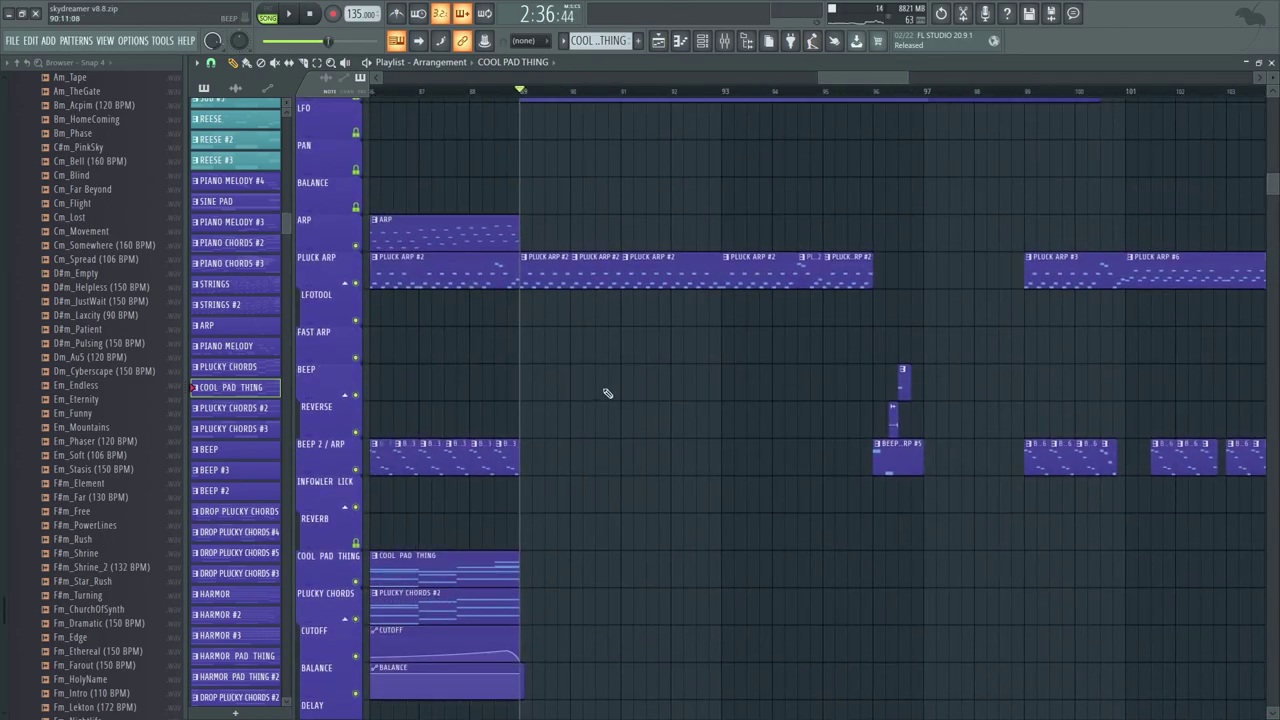
scroll(651, 286, "down", 5)
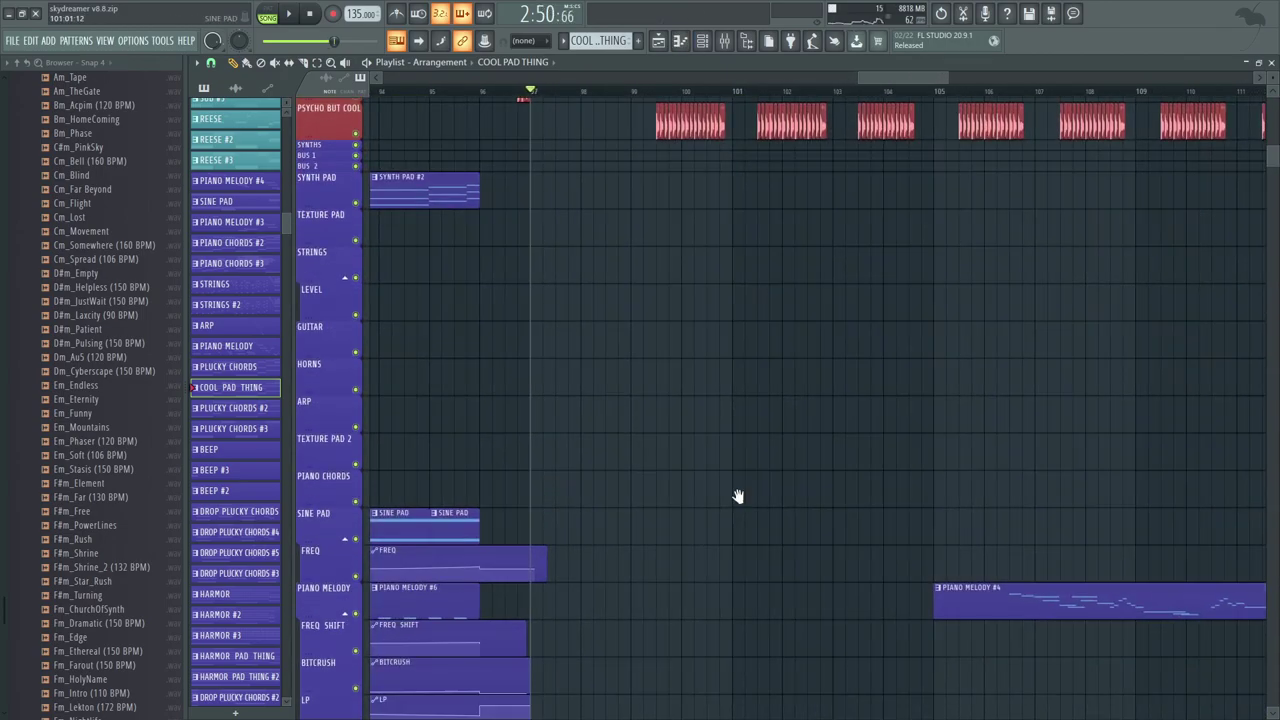
scroll(737, 500, "down", 10)
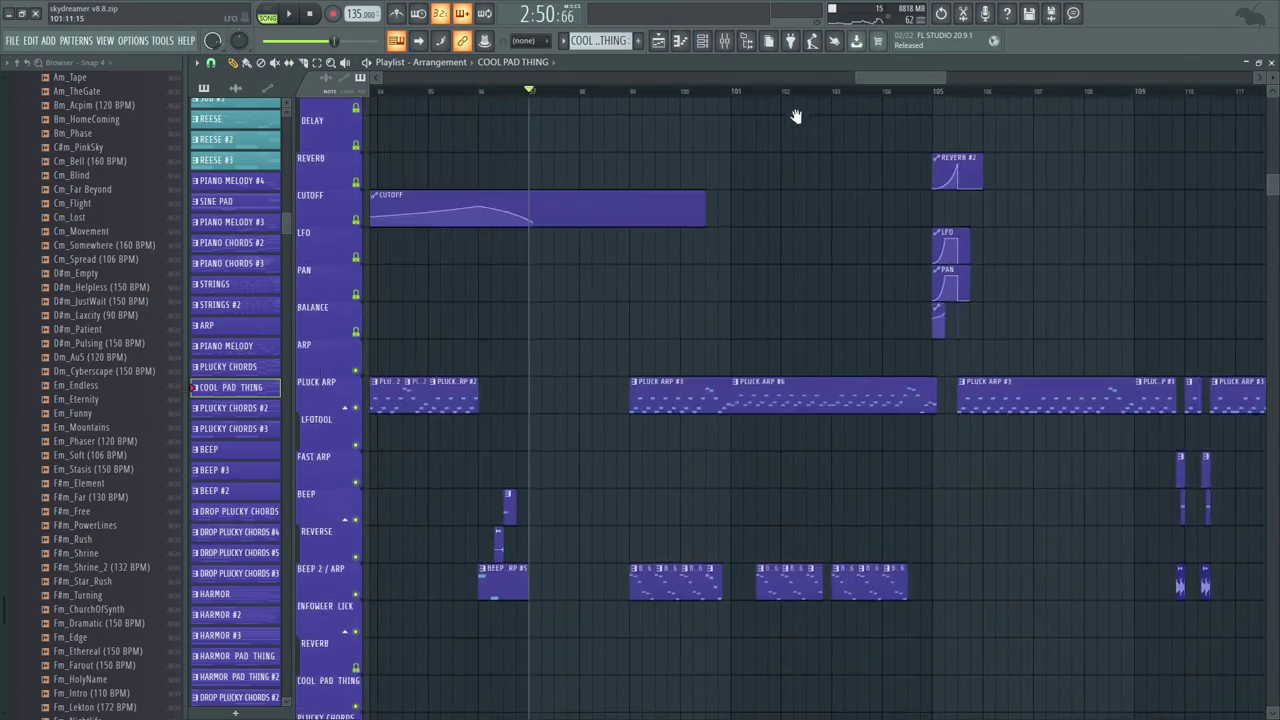
scroll(625, 247, "down", 15)
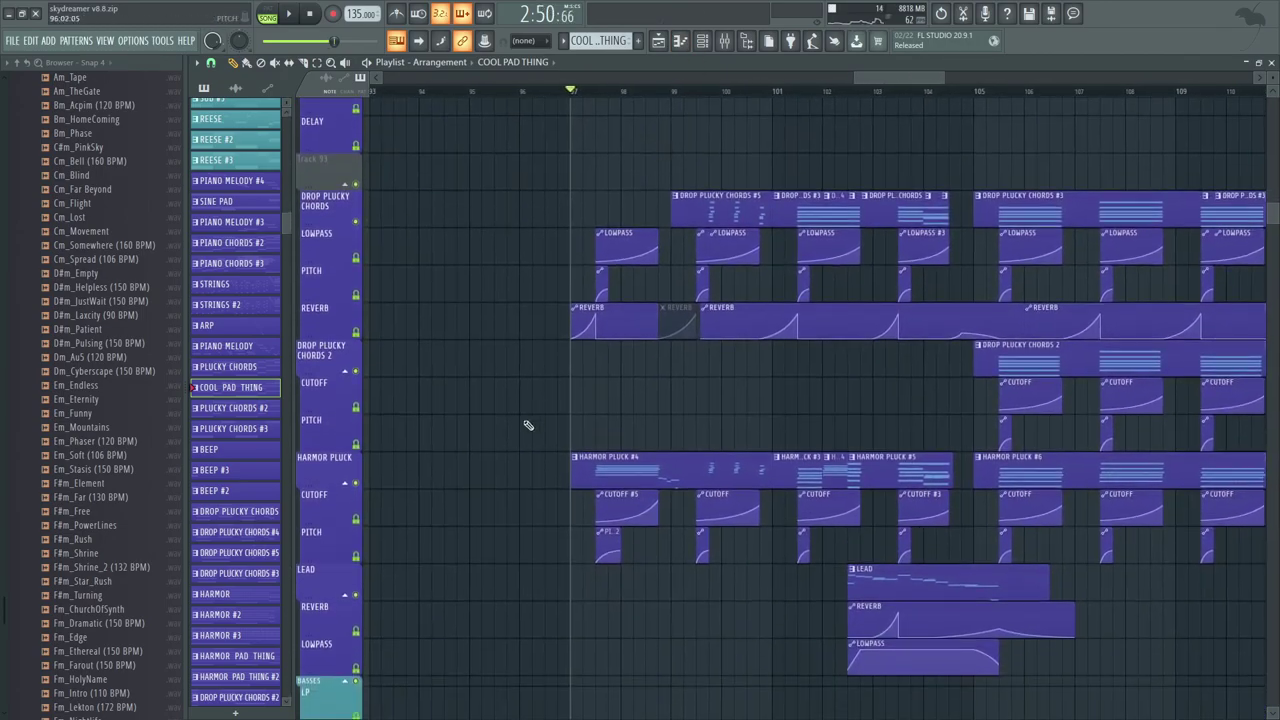
Step: Solo the HARMOR PLUCK track and play it from bar 97
scroll(446, 277, "down", 2)
key("space")
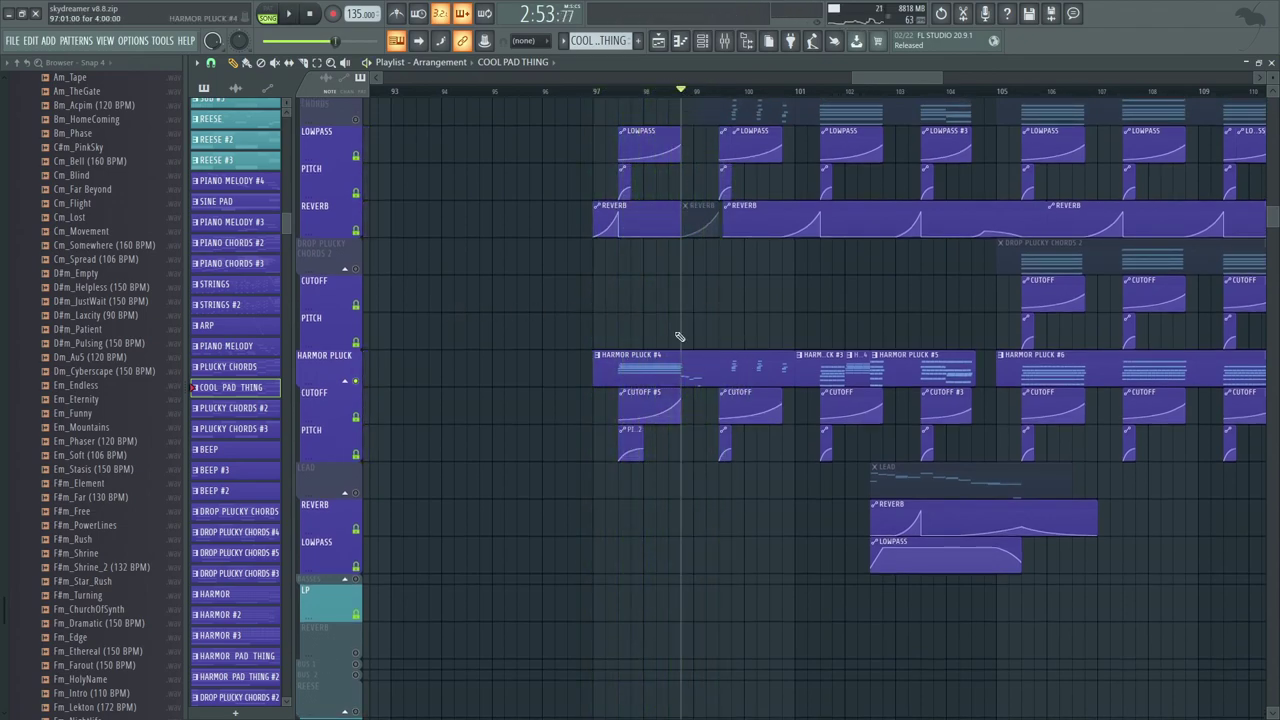
scroll(394, 263, "up", 2)
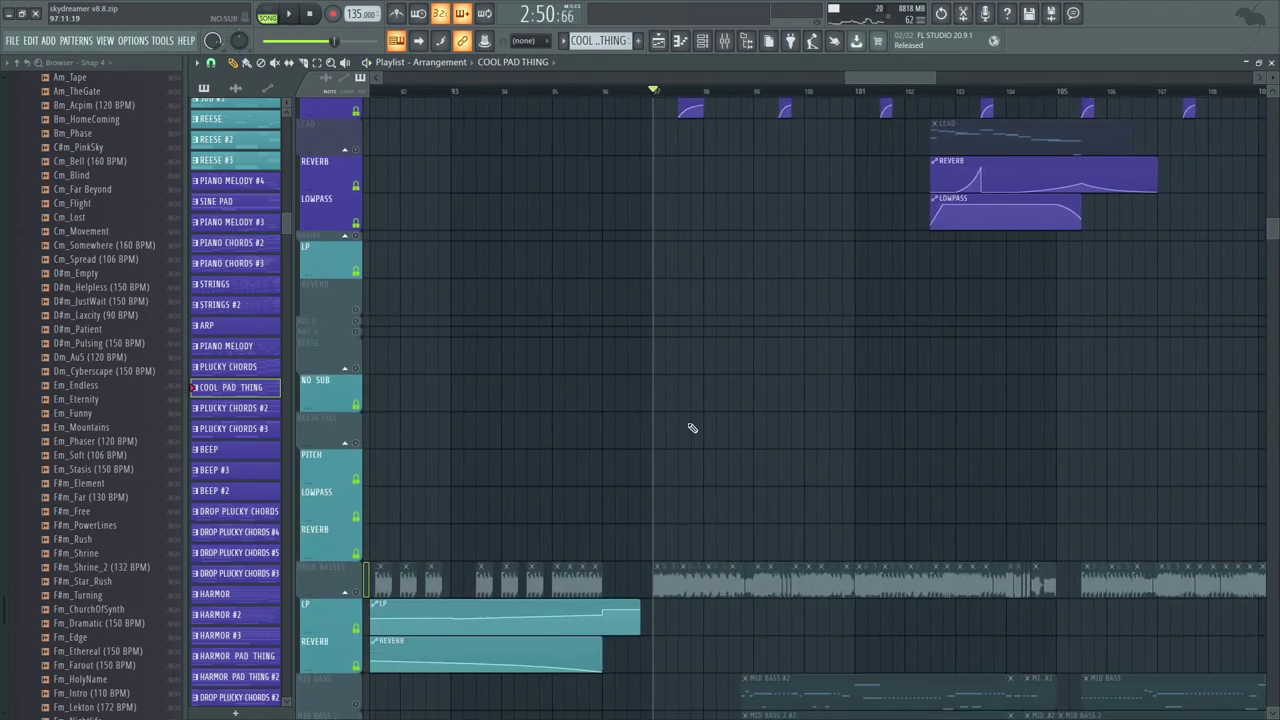
Step: Enable the DROP BASSES track alongside the soloed pluck and play them from bar 97
scroll(580, 360, "down", 5)
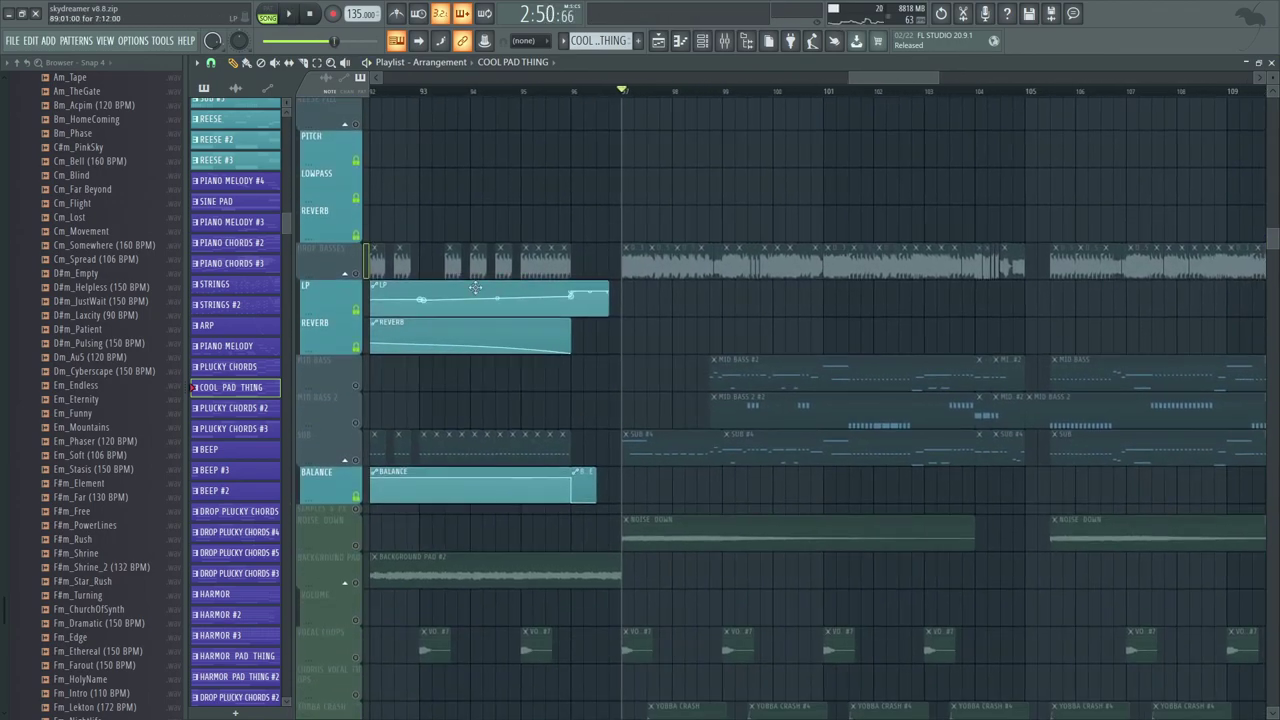
left_click(357, 273)
key("space")
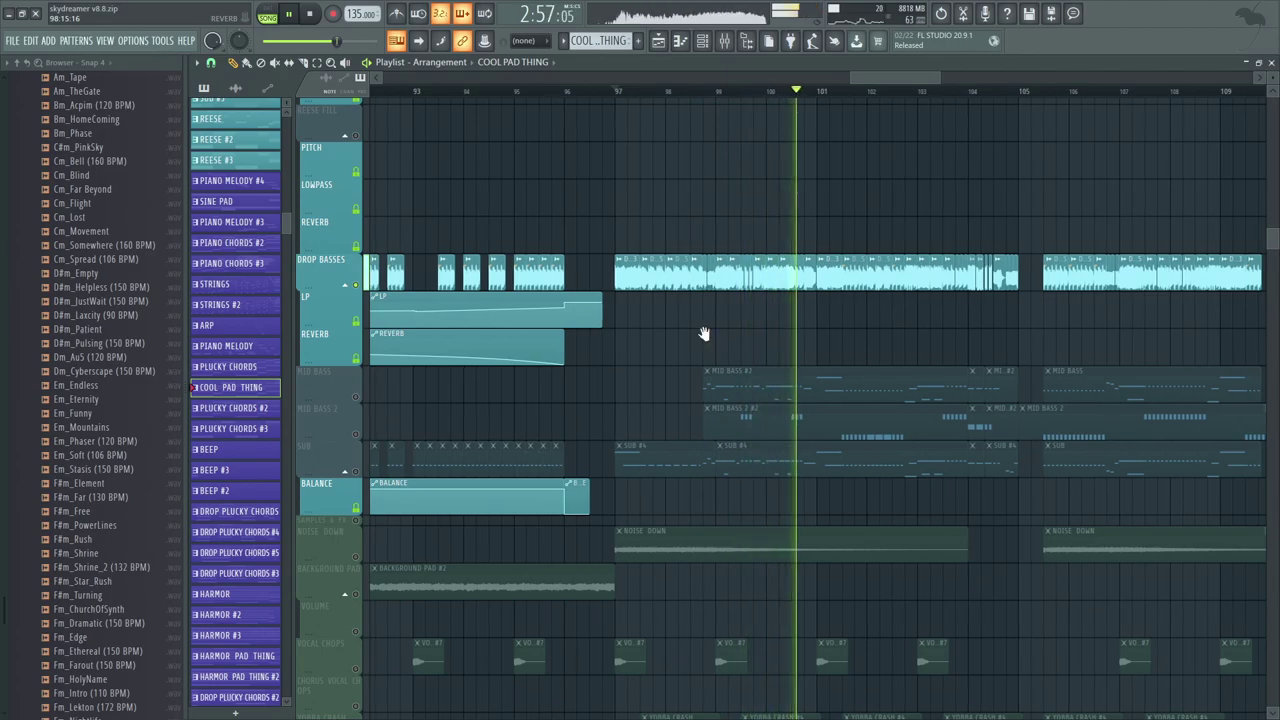
Step: Restore all tracks, solo the MID BASS track and play it from about bar 98
left_click_drag(713, 337, 650, 353)
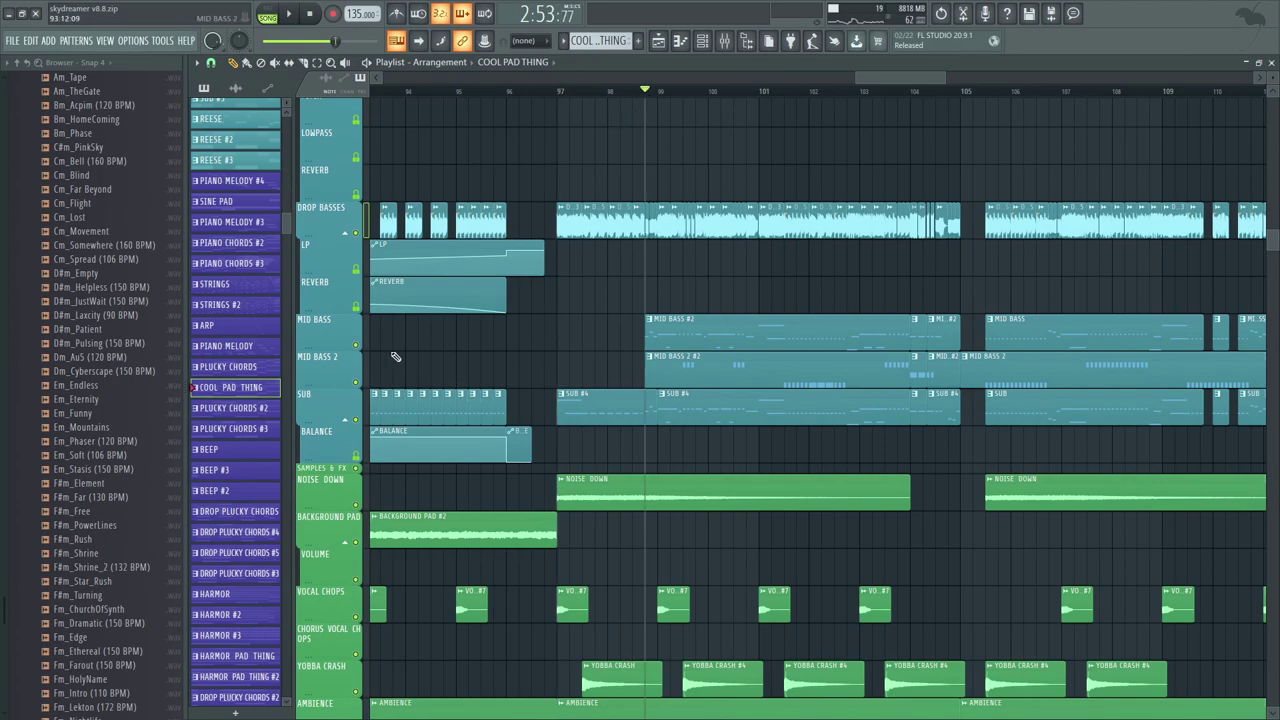
right_click(357, 345)
key("space")
Step: Solo the DROP VOCAL CHOPS track and play it from its first clip after bar 97
scroll(577, 371, "down", 15)
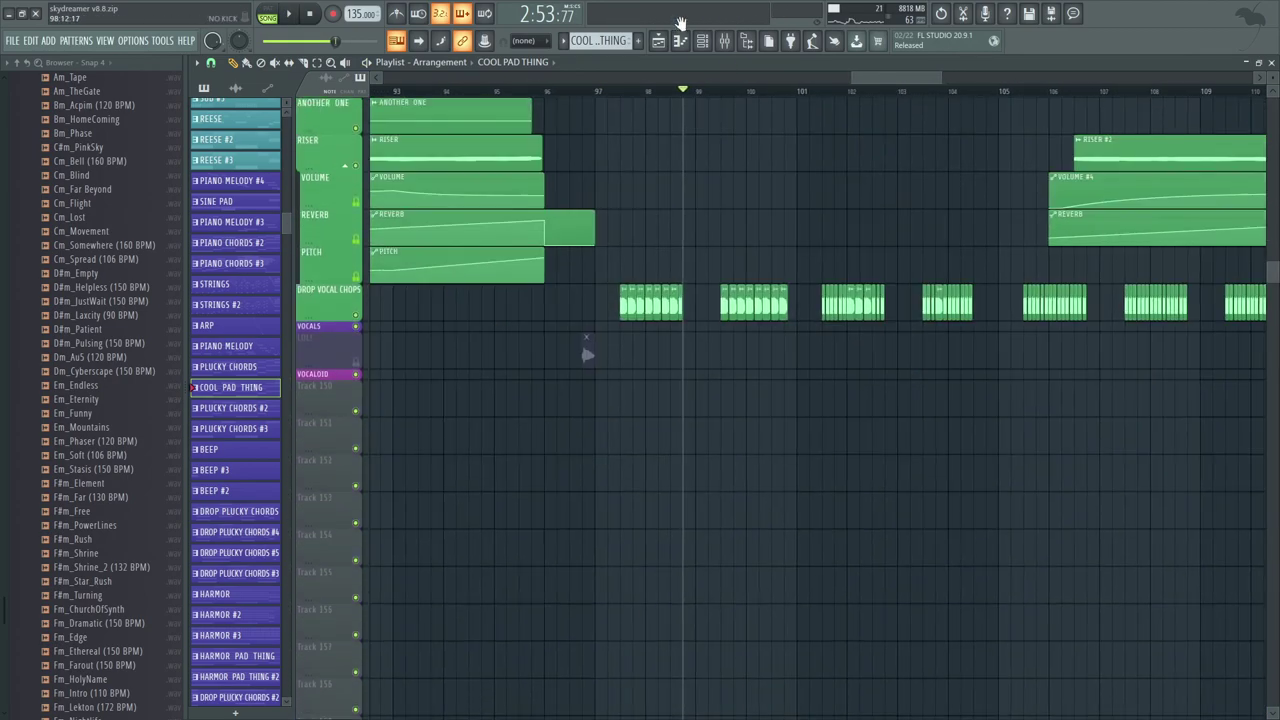
scroll(643, 197, "down", 1)
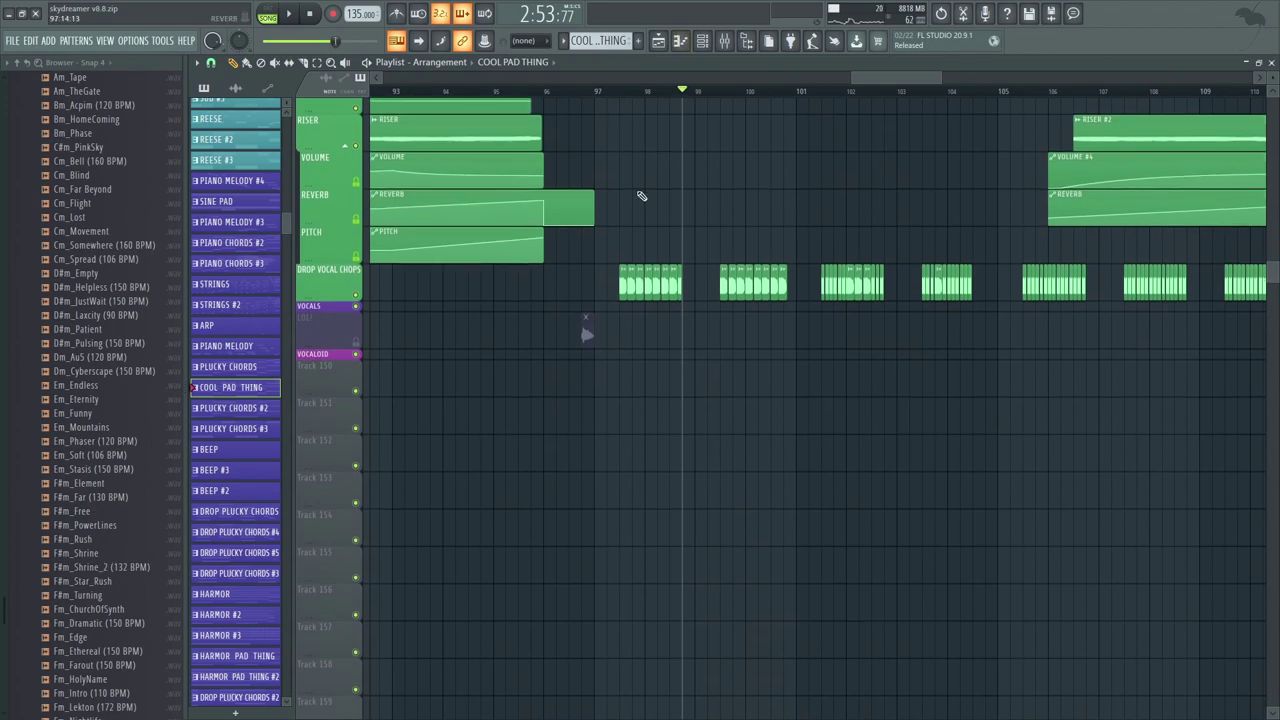
scroll(634, 189, "up", 2)
left_click(626, 92)
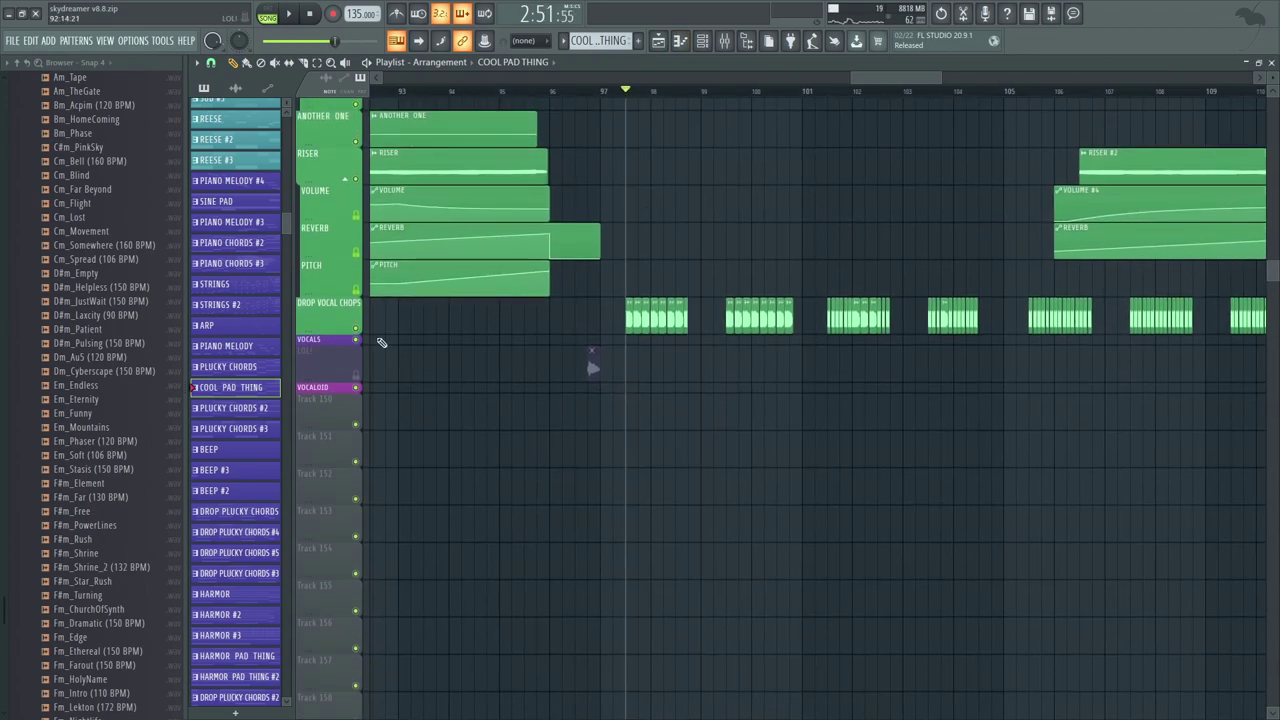
right_click(357, 328)
key("space")
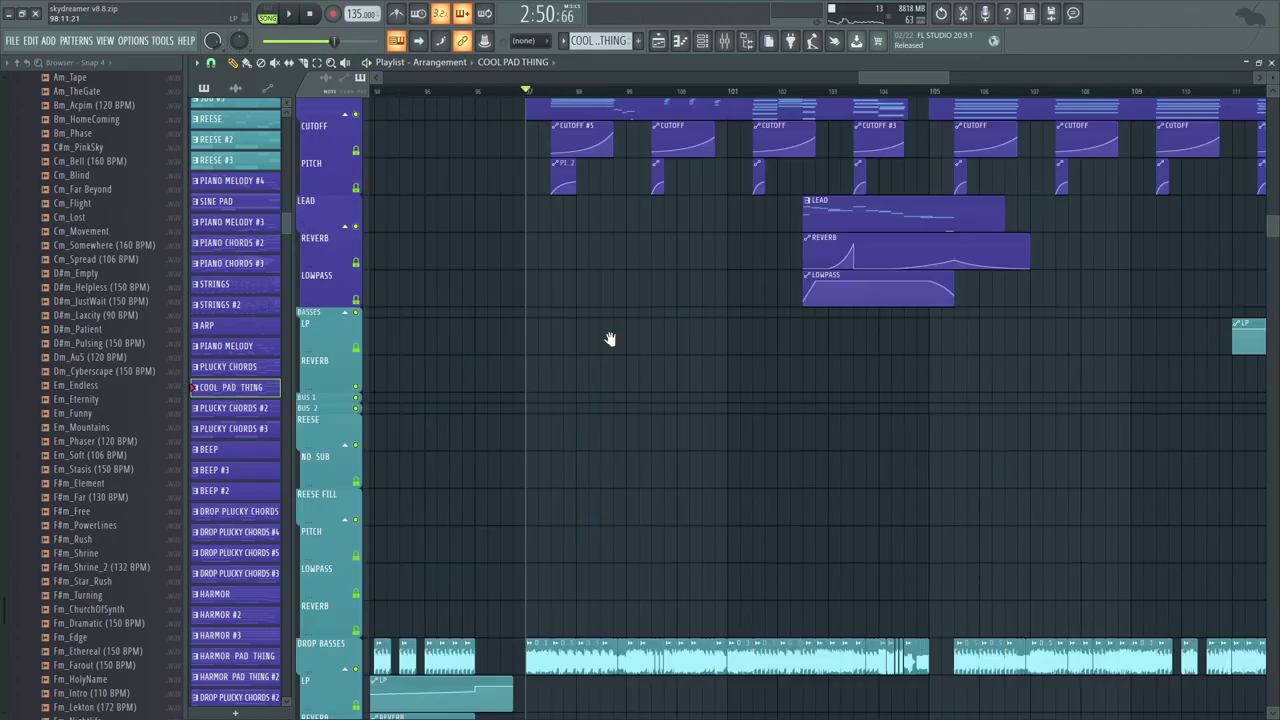
Step: Solo the HARMOR PLUCK track, enable DROP PLUCKY CHORDS with it and play the two together during the drop
left_click_drag(610, 339, 652, 630)
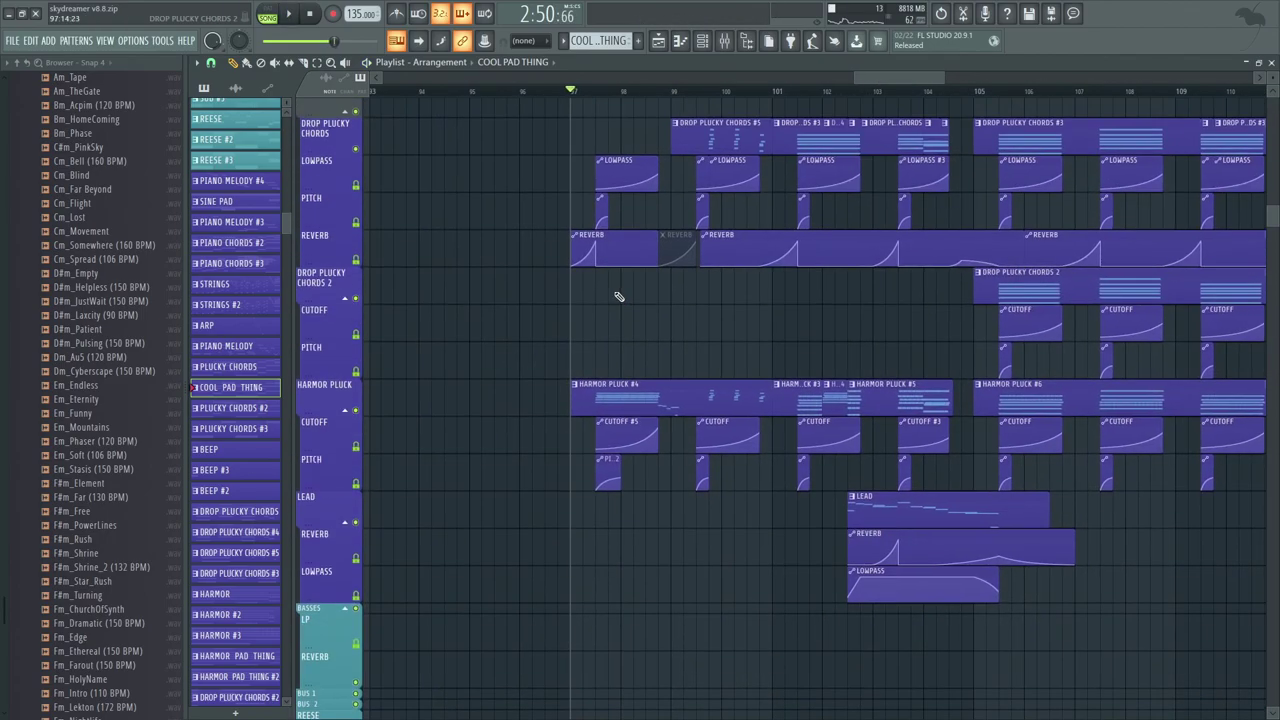
left_click_drag(620, 294, 613, 493)
left_click_drag(628, 274, 597, 184)
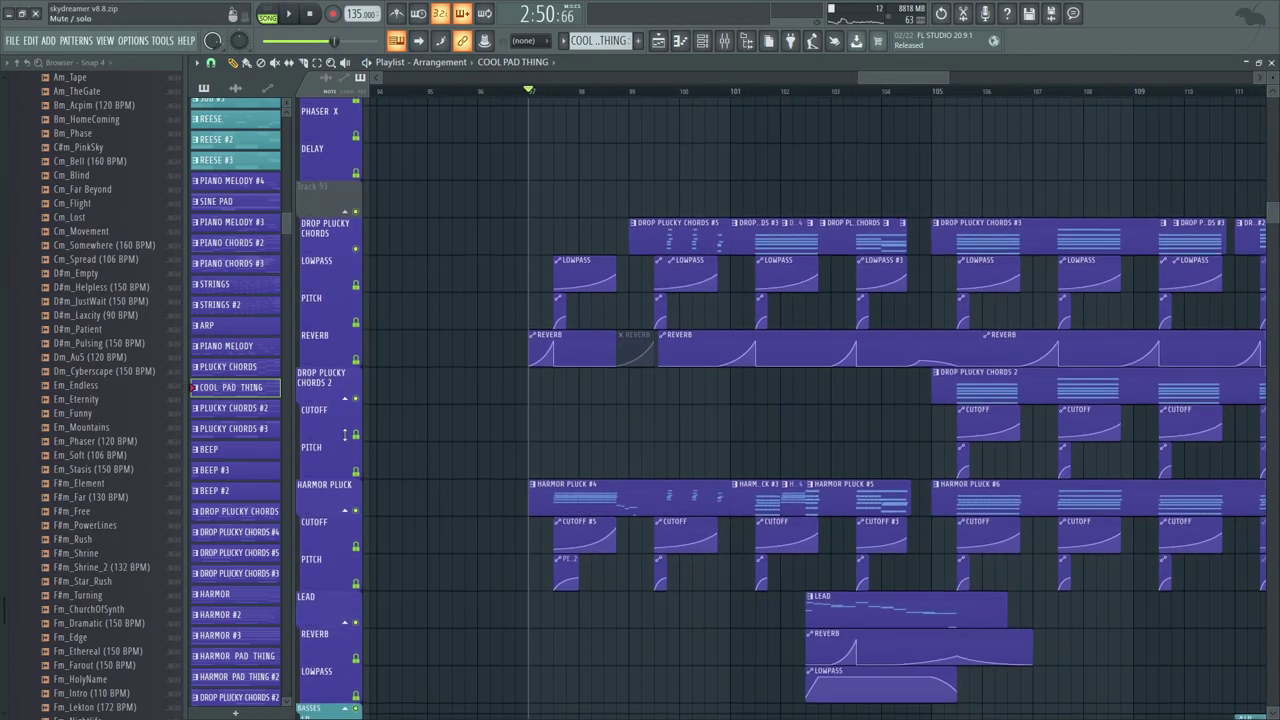
right_click(355, 512)
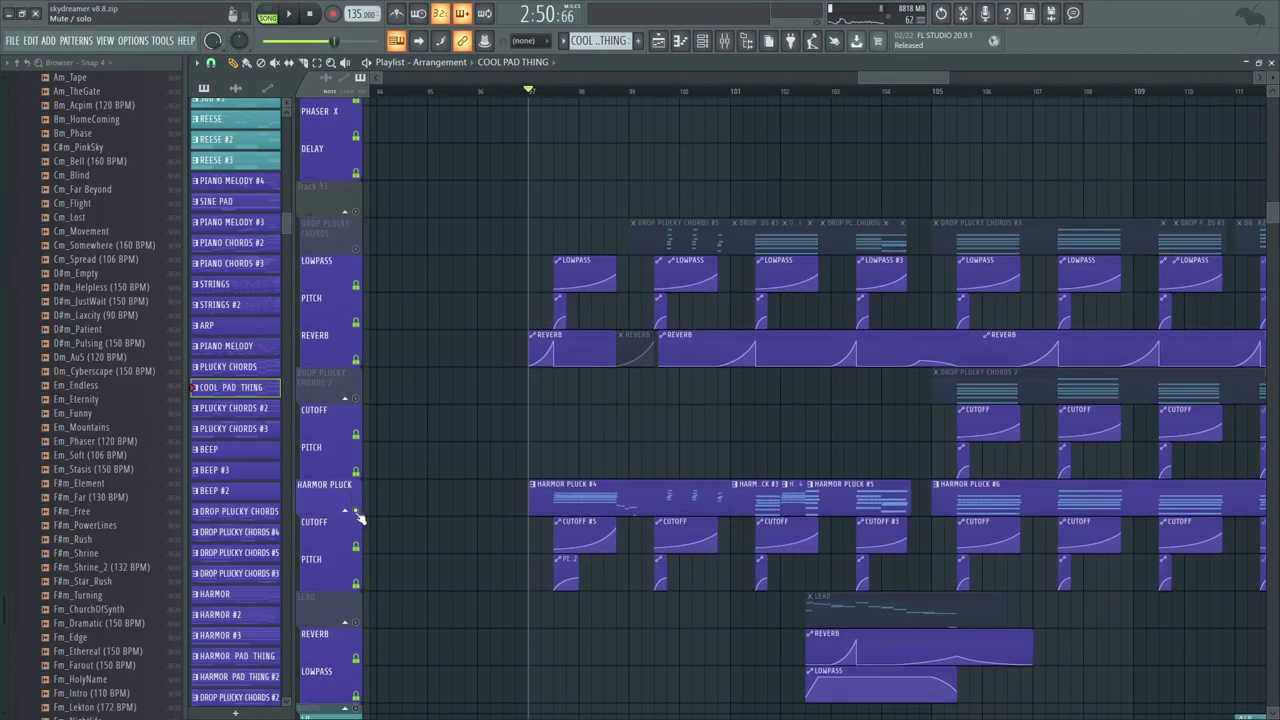
left_click(358, 248)
key("space")
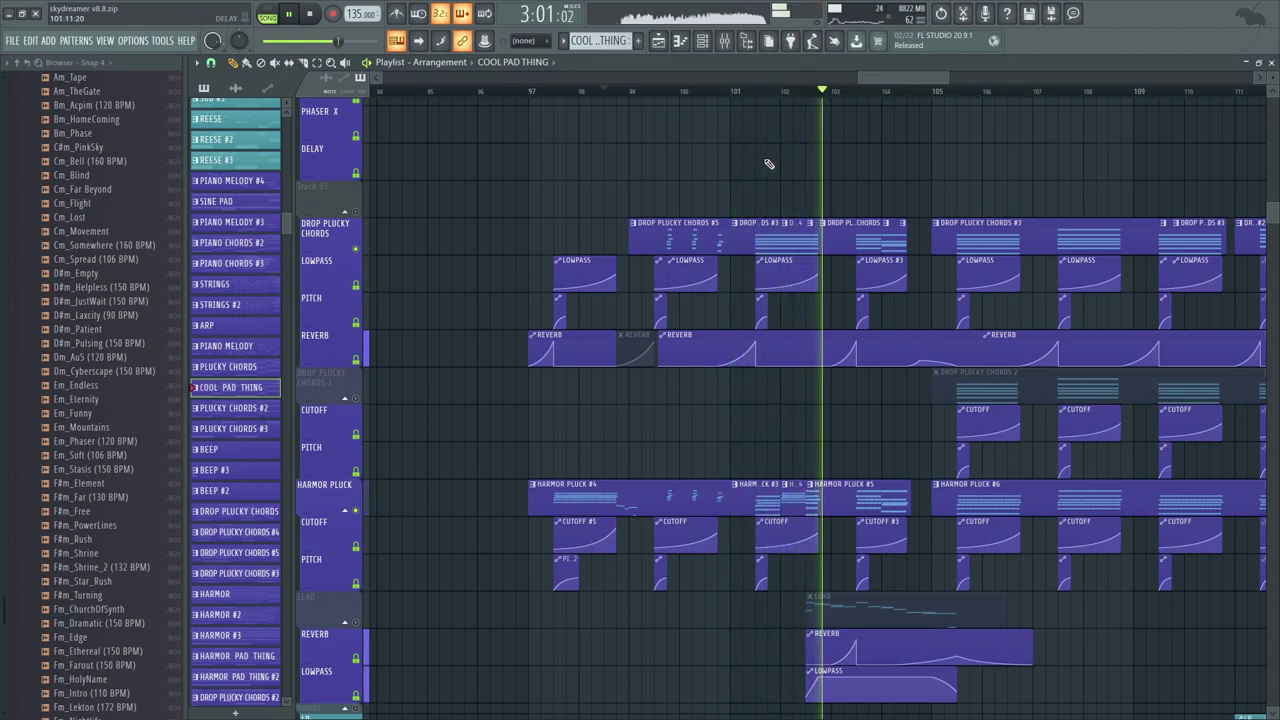
left_click_drag(813, 177, 760, 143)
key("space")
Step: Restore all tracks from solo and play the full drop from bar 99 while examining the PLUCK ARP and BEEP 2 / ARP clips
right_click(357, 188)
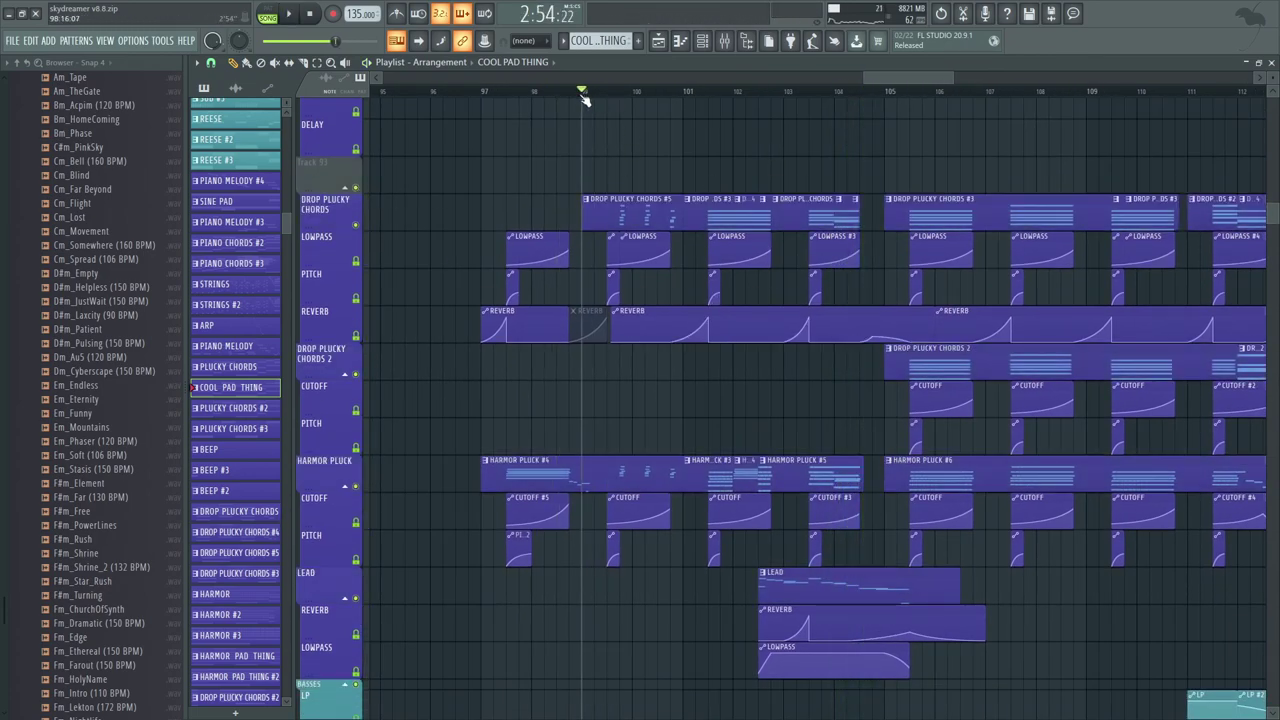
key("space")
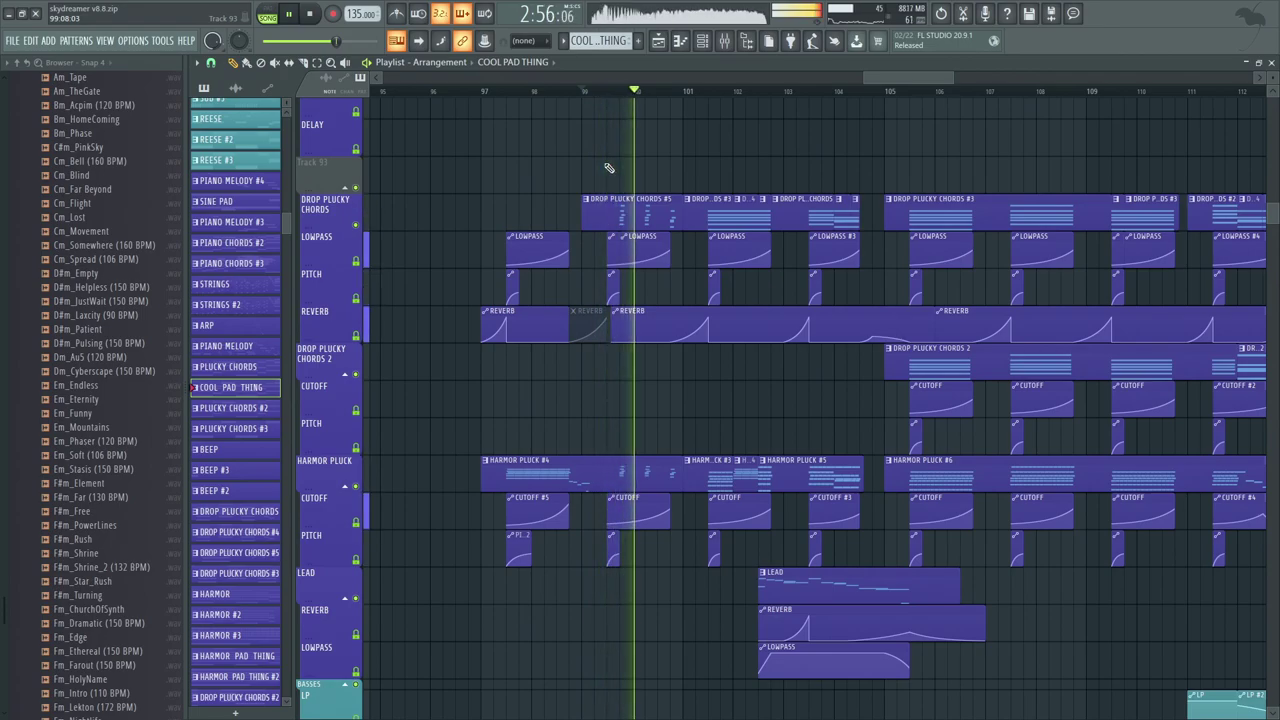
left_click_drag(779, 288, 746, 634)
left_click_drag(735, 240, 720, 569)
left_click_drag(726, 435, 731, 480)
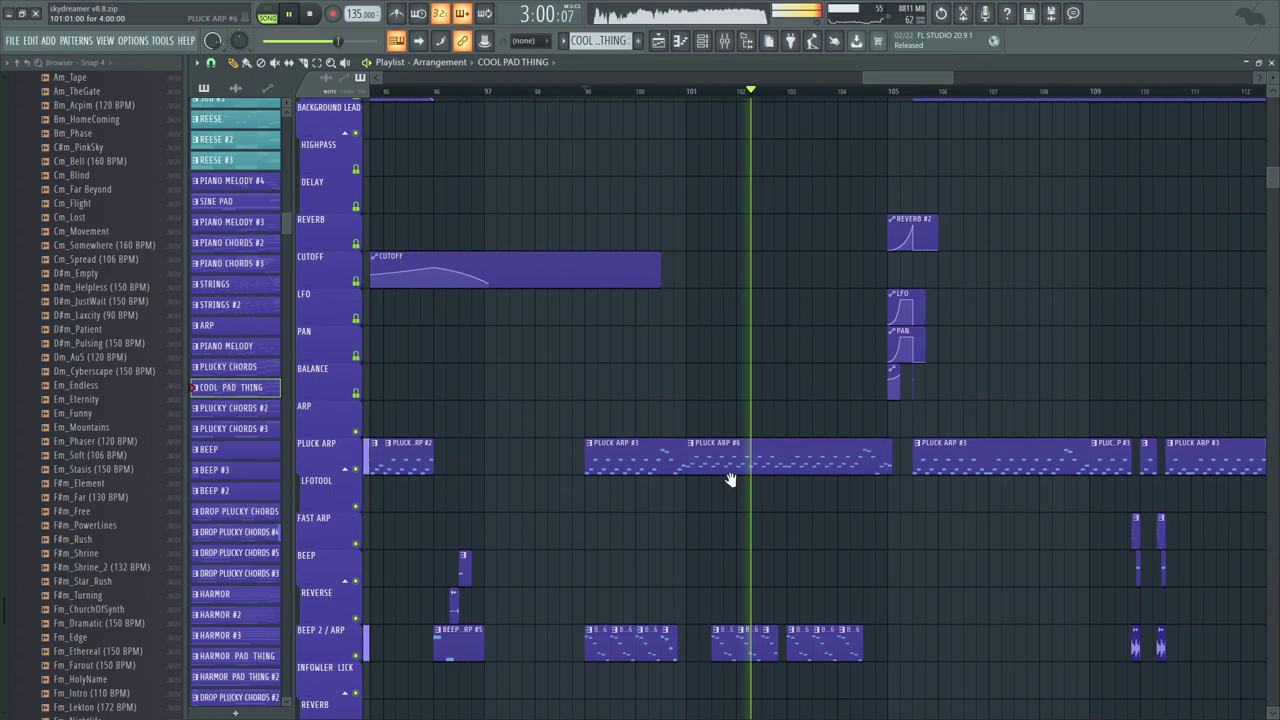
scroll(560, 590, "up", 1)
key("space")
key("space")
key("space")
Step: Review the drop's drum and synth tracks, then solo the LEAD track and play it from the start of its clip
scroll(680, 406, "up", 15)
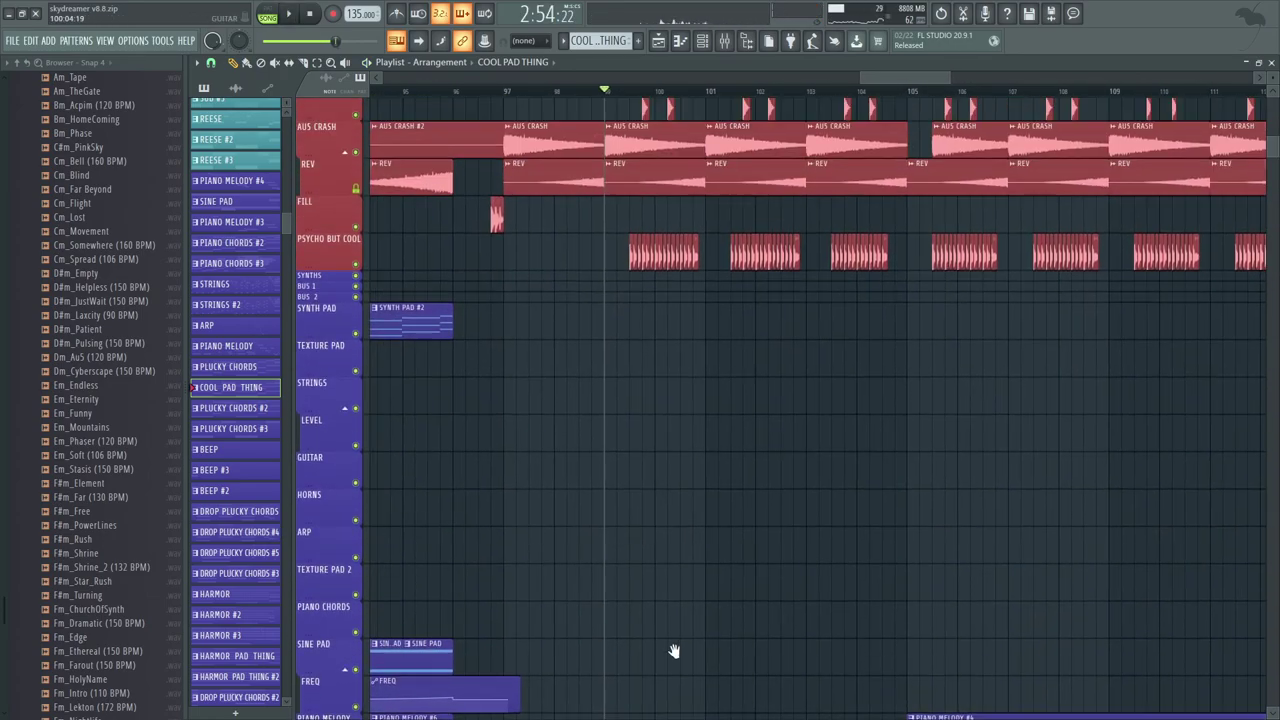
scroll(651, 616, "down", 15)
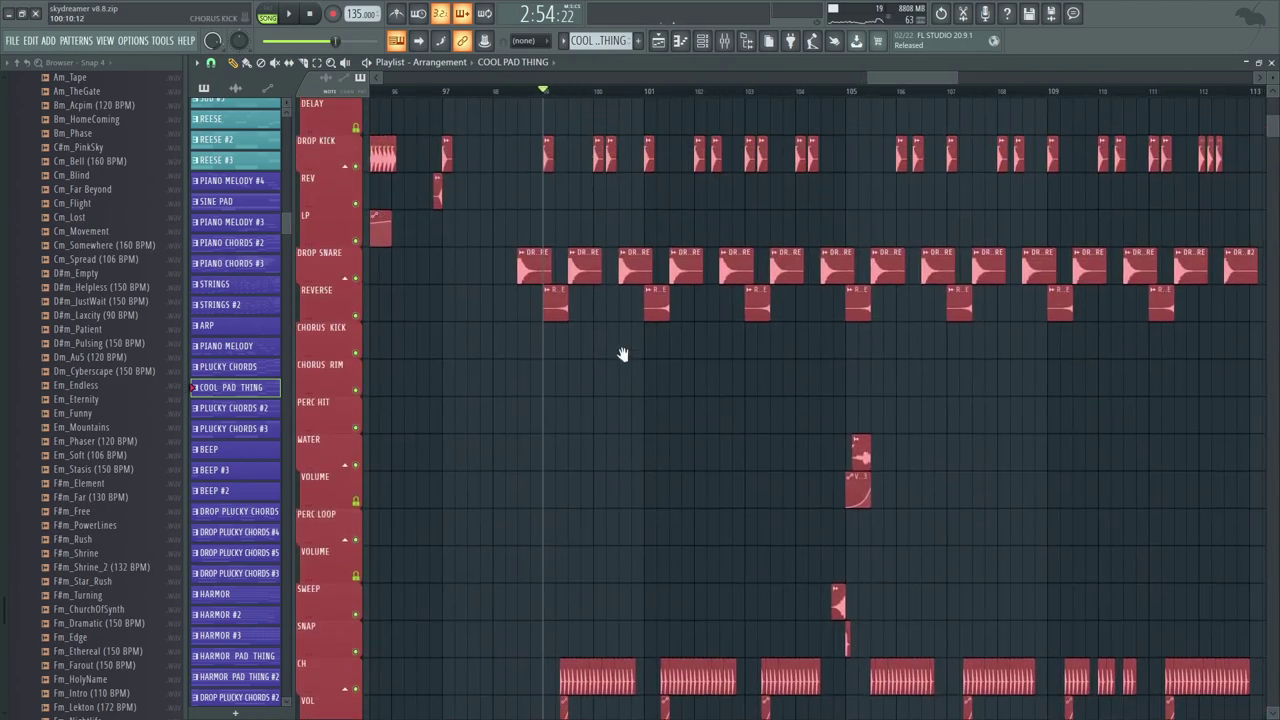
scroll(800, 147, "down", 6)
scroll(731, 122, "up", 1)
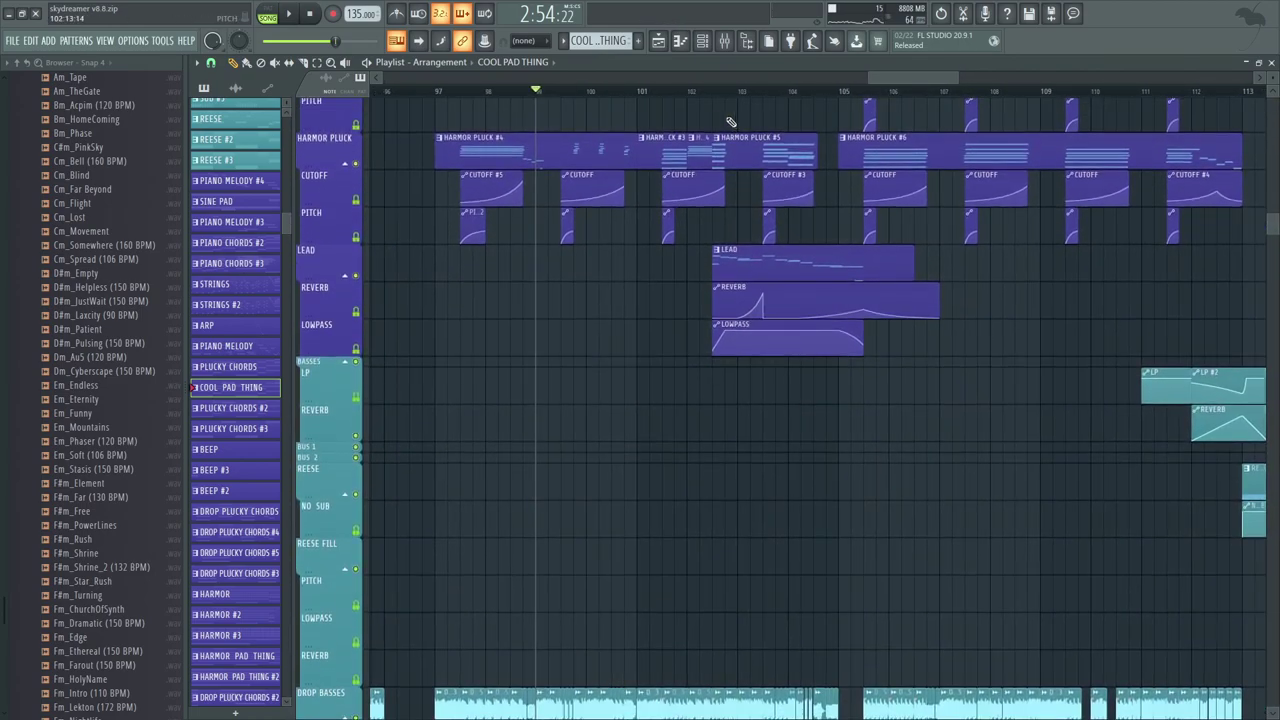
right_click(356, 276)
scroll(563, 397, "up", 3)
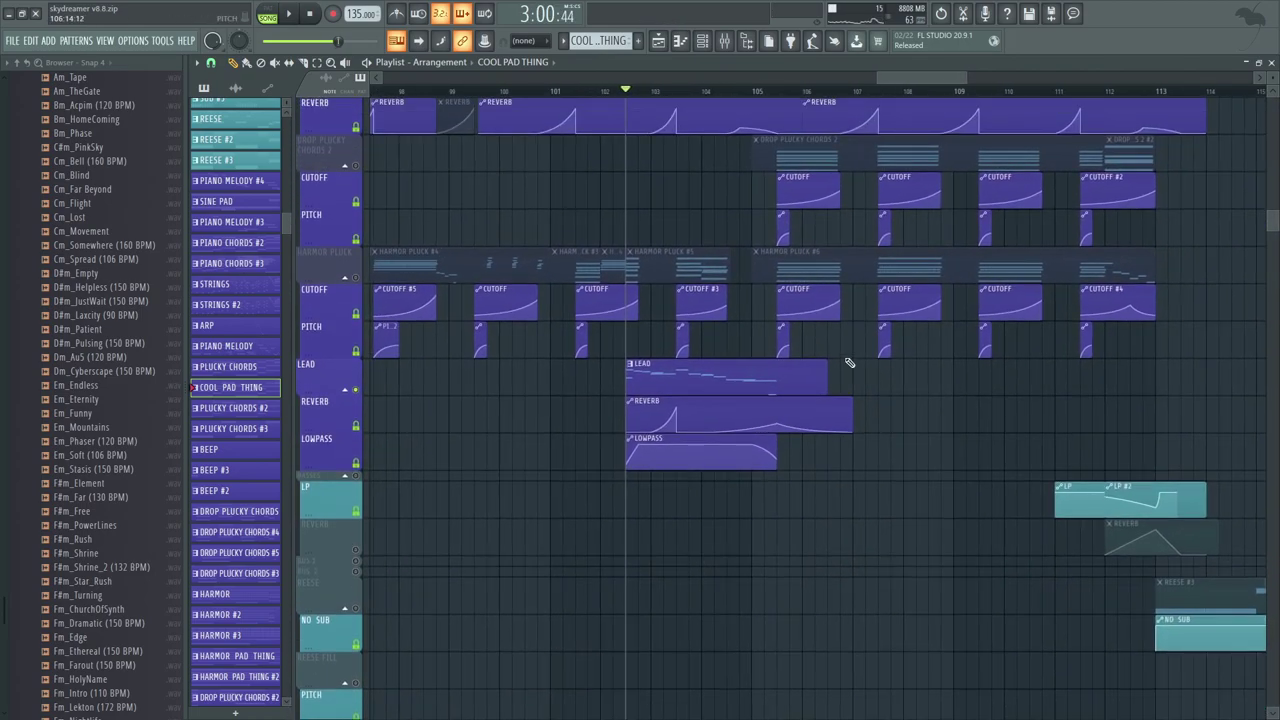
left_click(745, 368)
key("space")
Step: Open the LEAD pattern and examine its Serum patch and the SYNTHS mixer track's effects
double_click(727, 387)
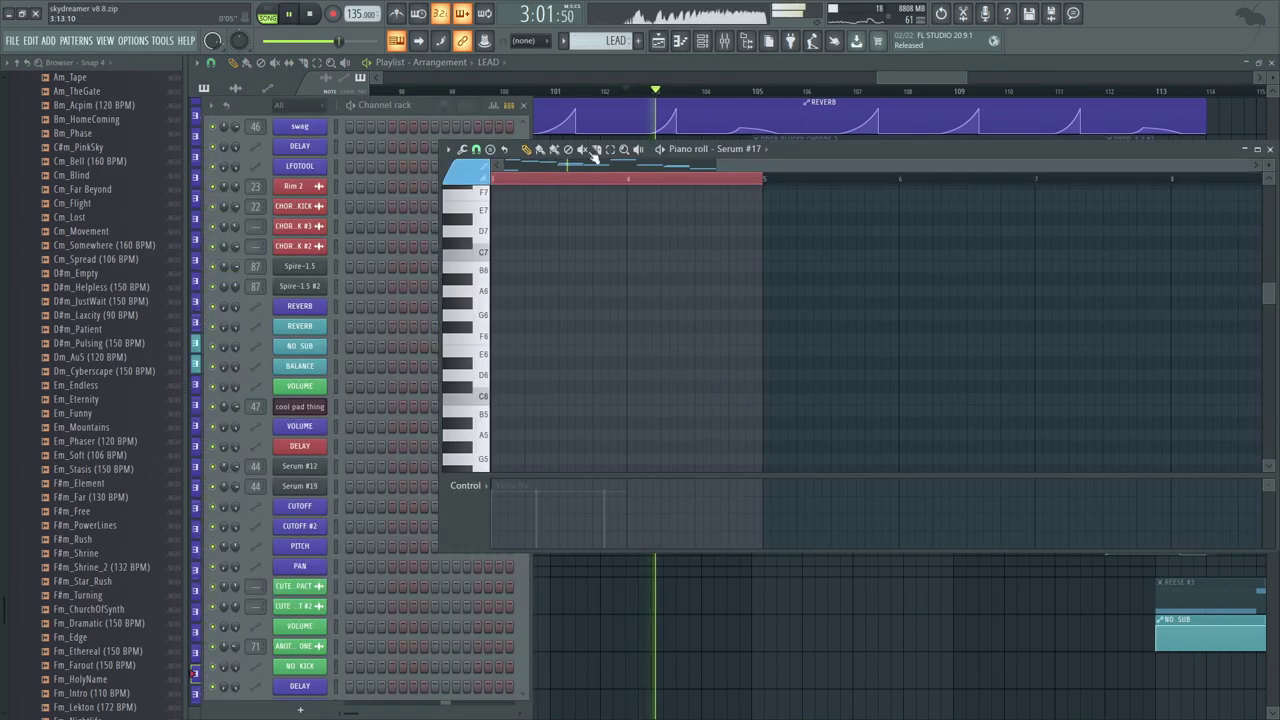
left_click(432, 106)
left_click_drag(524, 525, 550, 688)
left_click(330, 497)
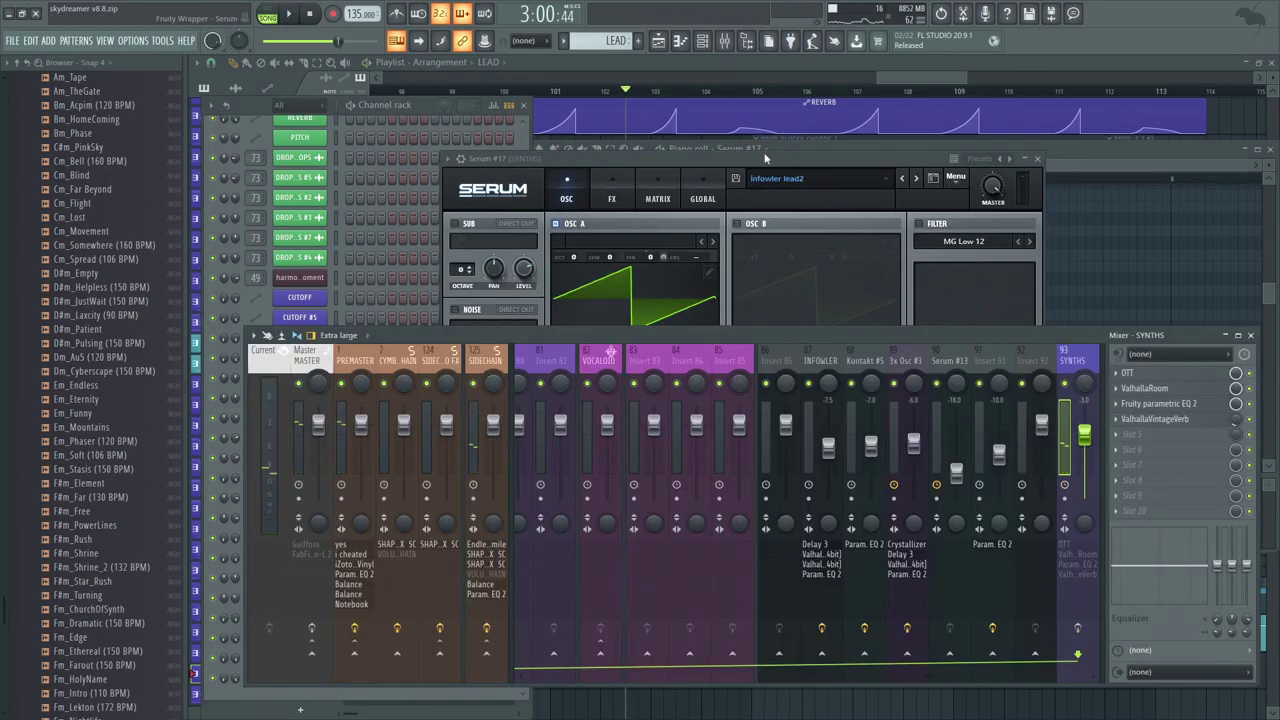
Step: Bring the LEAD's Serum patch infowler lead2 into view and examine its oscillator, effects and LFO 1 settings
left_click_drag(765, 158, 788, 155)
left_click(627, 197)
left_click(588, 196)
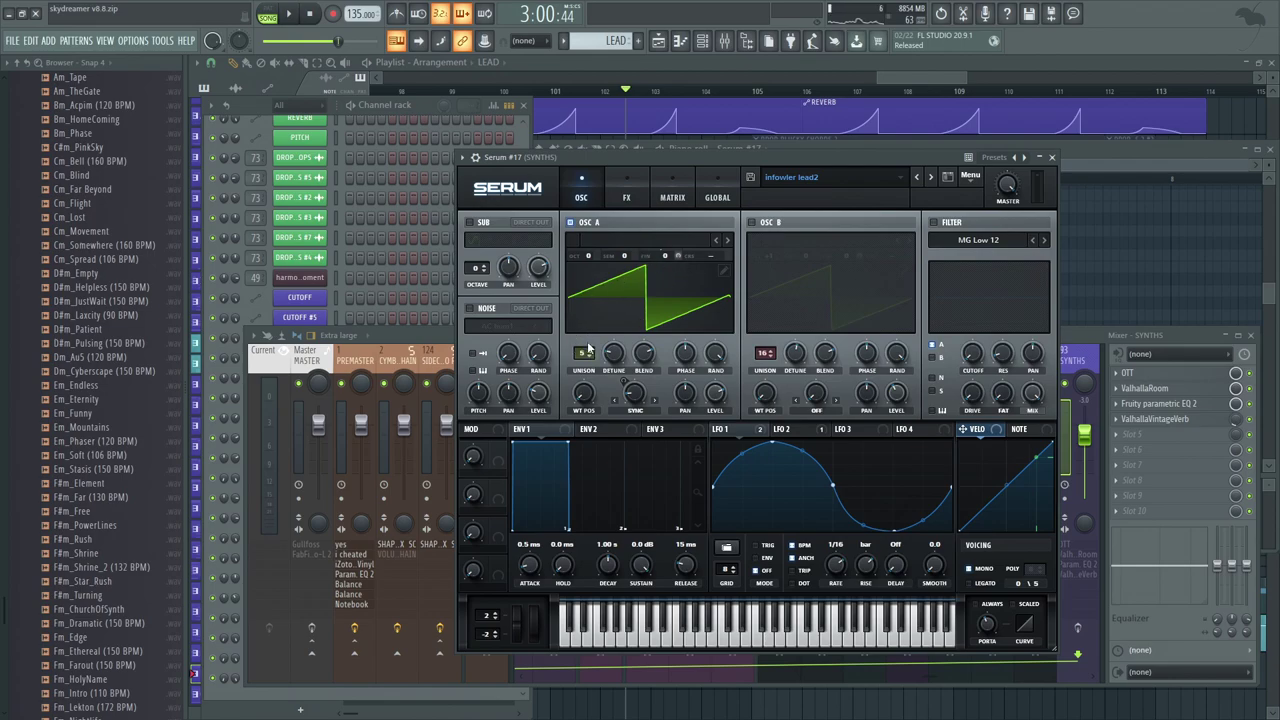
left_click(782, 432)
left_click(746, 429)
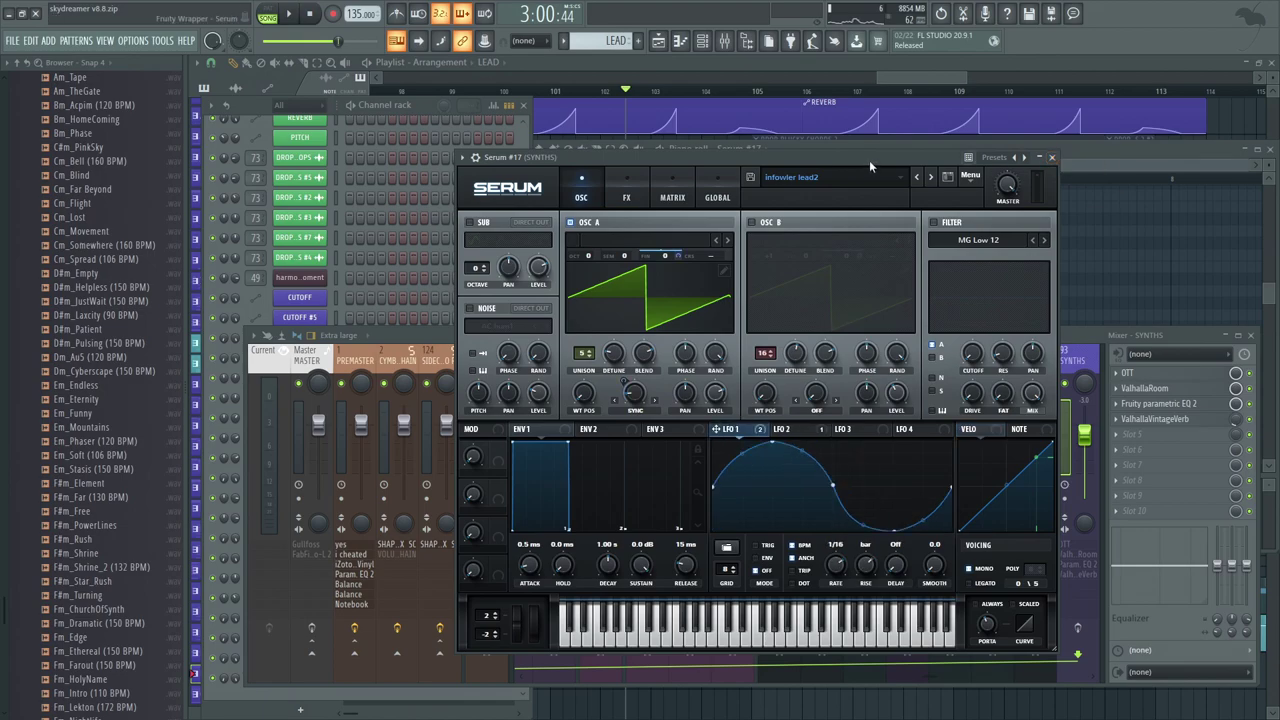
left_click_drag(869, 160, 878, 156)
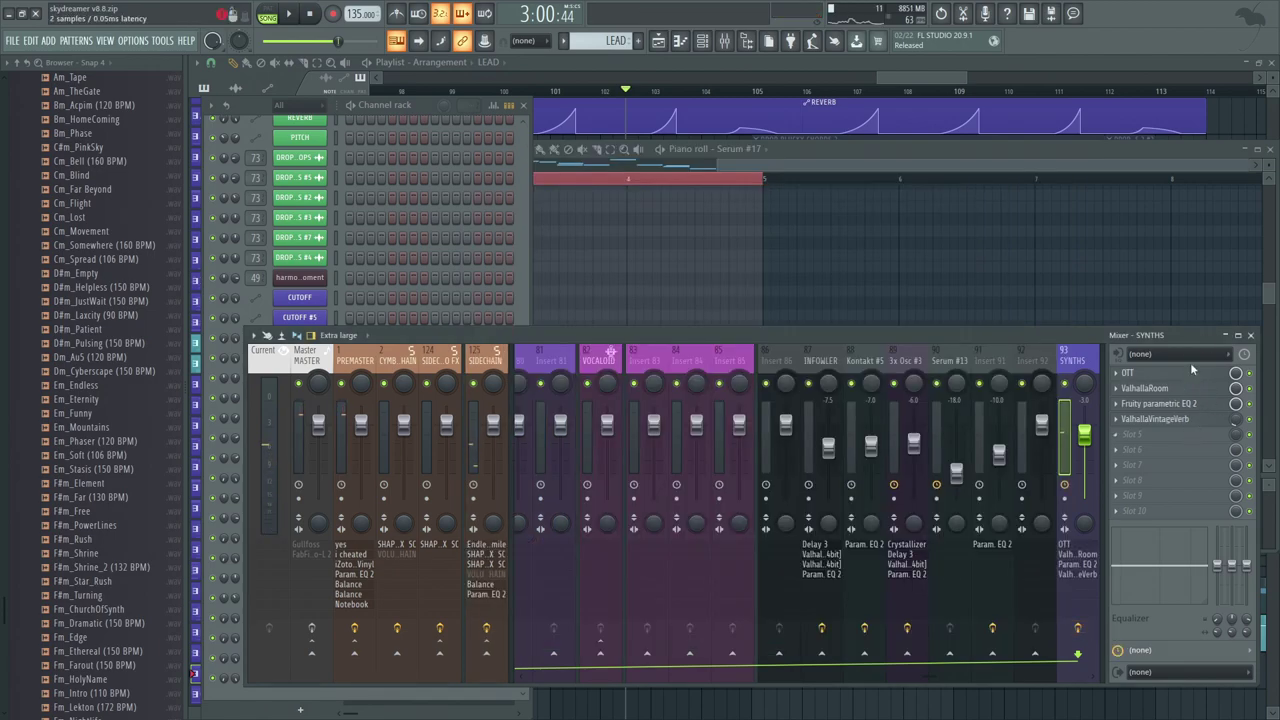
Step: Return to the playlist and examine the REVERB and LOWPASS automation clips beneath the LEAD clip
key("F5")
left_click_drag(482, 384, 402, 373)
scroll(489, 373, "up", 5)
mouse_move(860, 232)
left_mouse_down()
mouse_move(785, 180)
mouse_move(530, 292)
left_mouse_up()
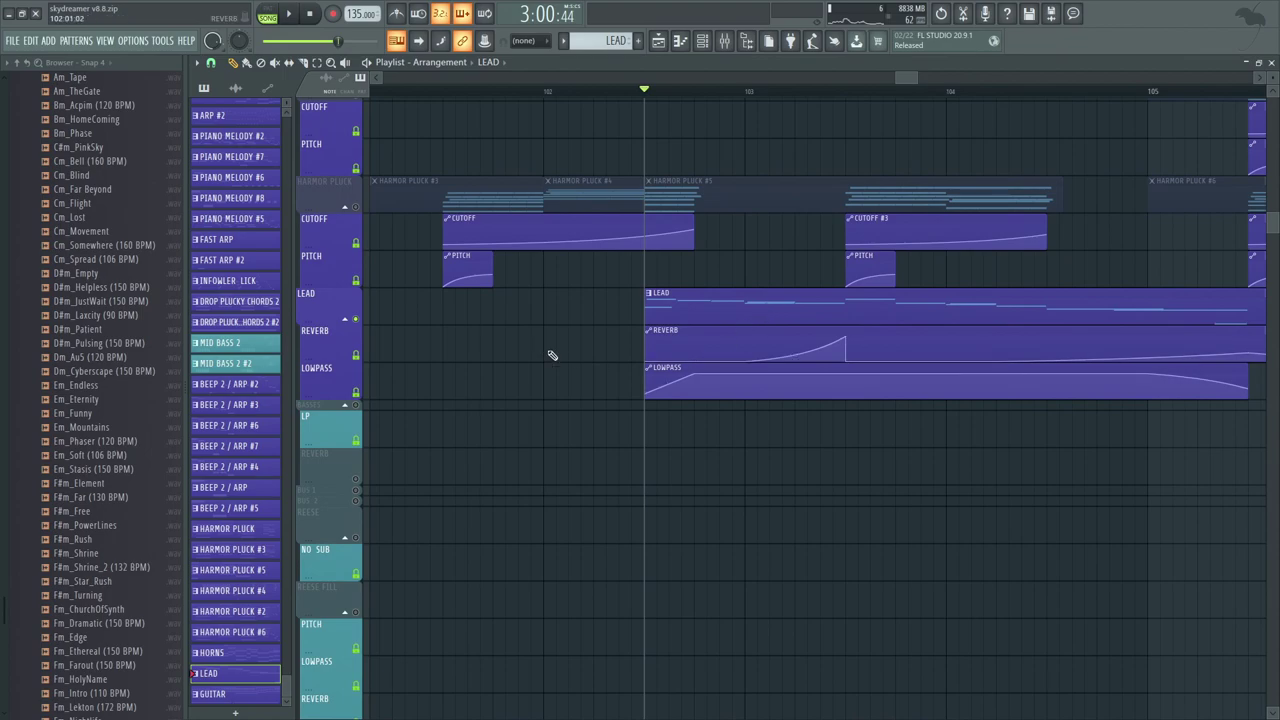
left_click_drag(915, 77, 928, 84)
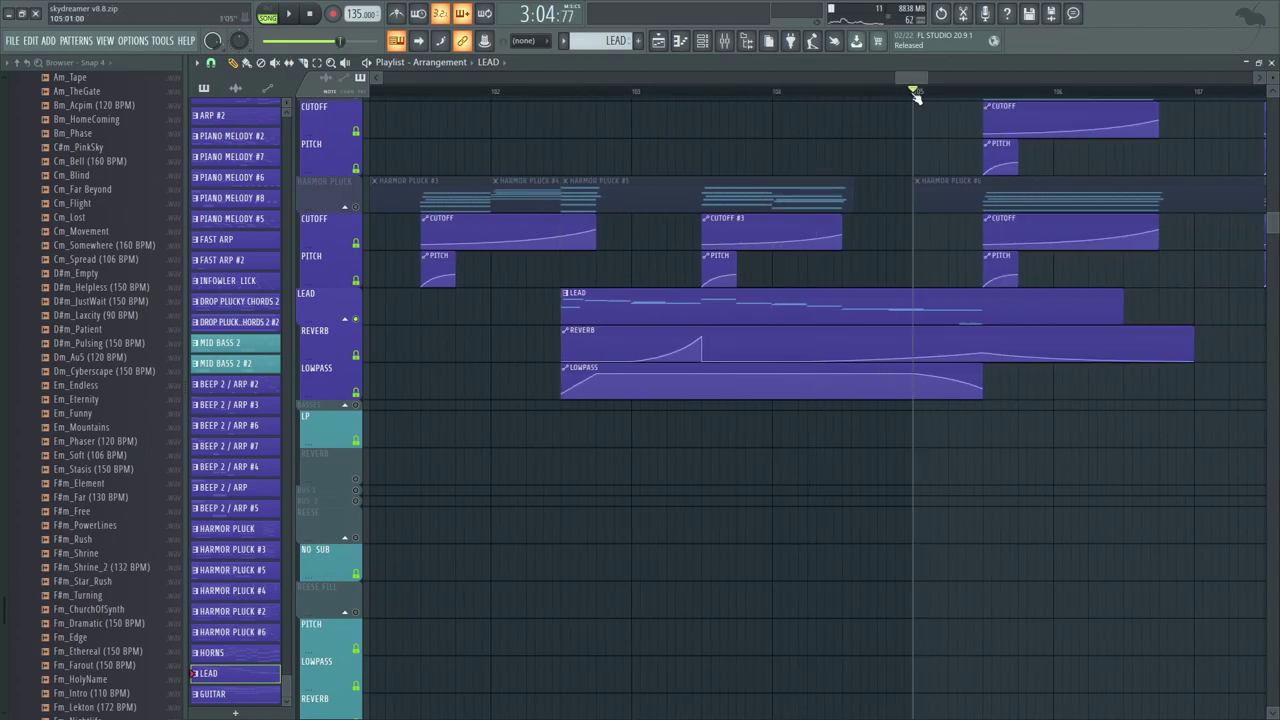
Step: Check the LEAD pattern's notes in the piano roll, then play the end of the soloed lead from bar 105
double_click(975, 320)
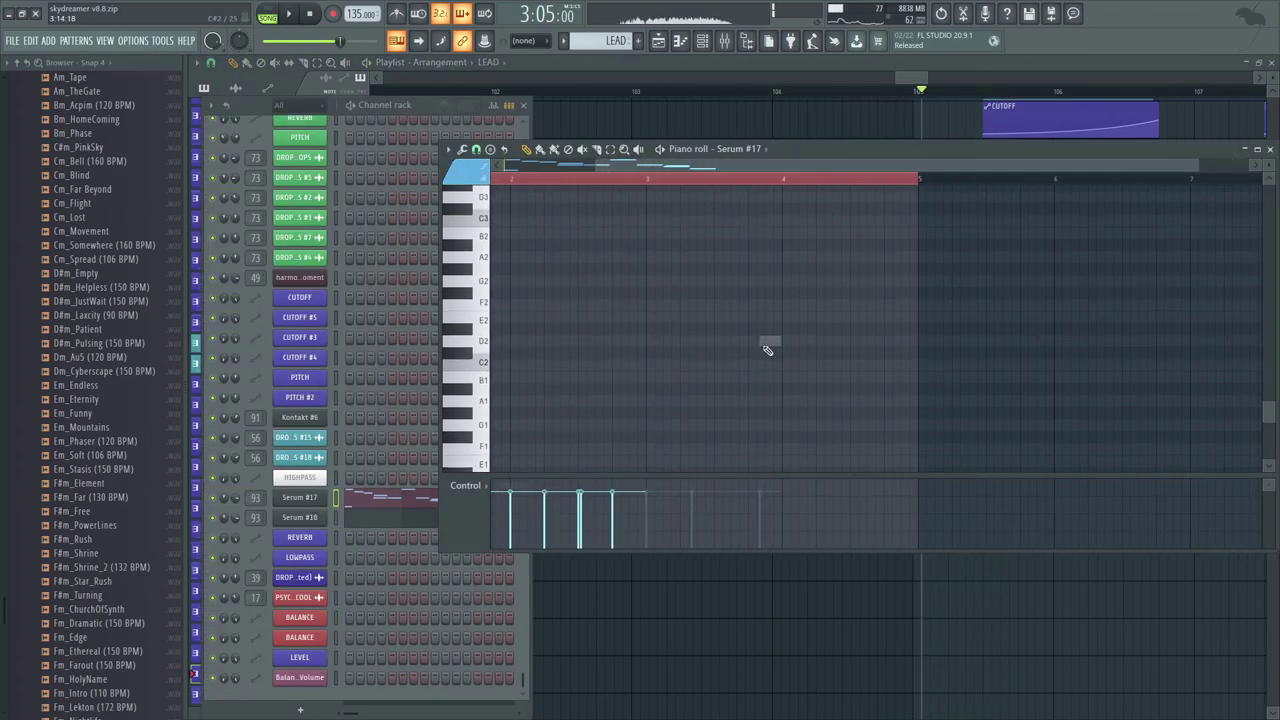
left_click(931, 77)
key("space")
left_click_drag(928, 77, 957, 77)
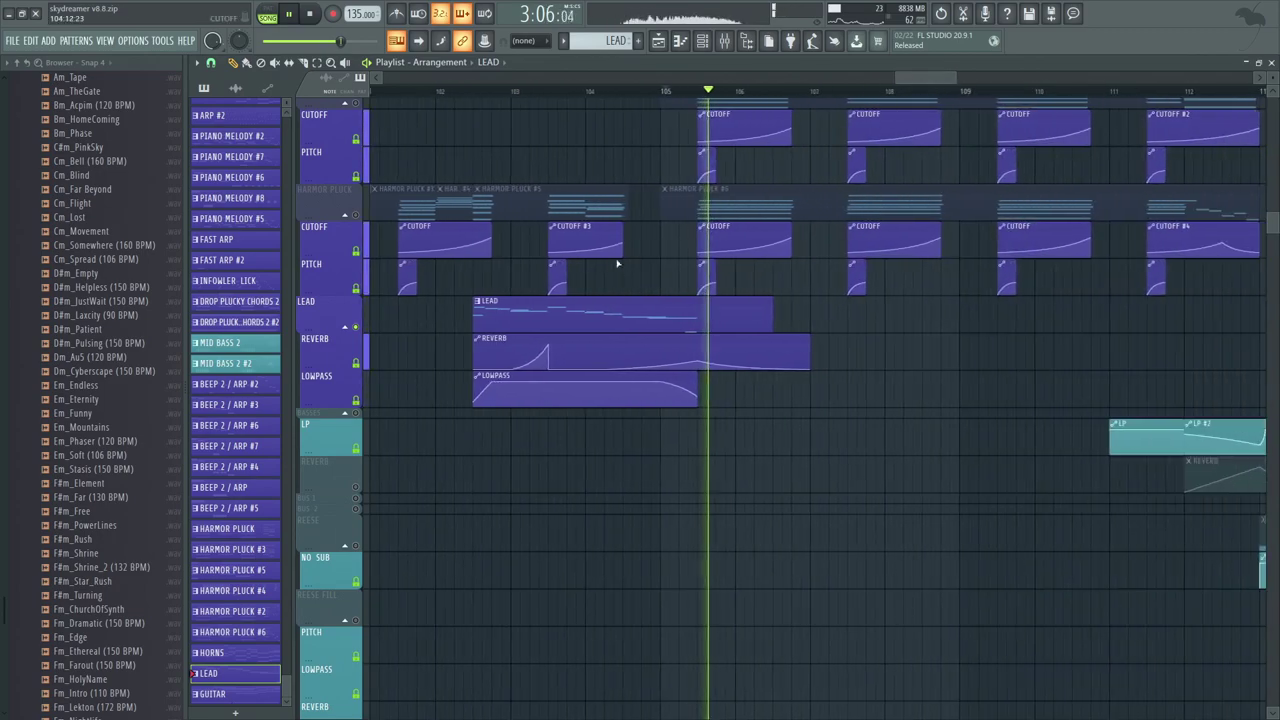
Step: Stop playback, restore all tracks from the LEAD solo and play the full section from bar 101
left_click_drag(617, 263, 811, 372)
key("space")
left_click(356, 322)
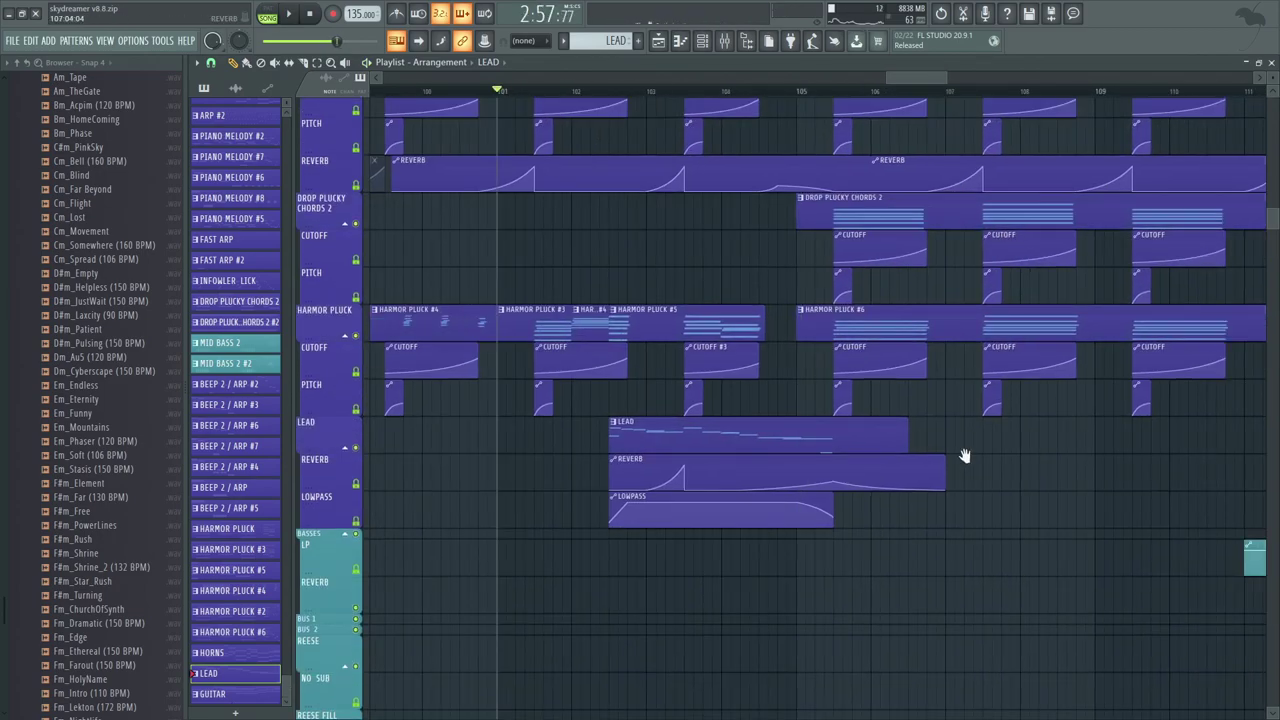
key("space")
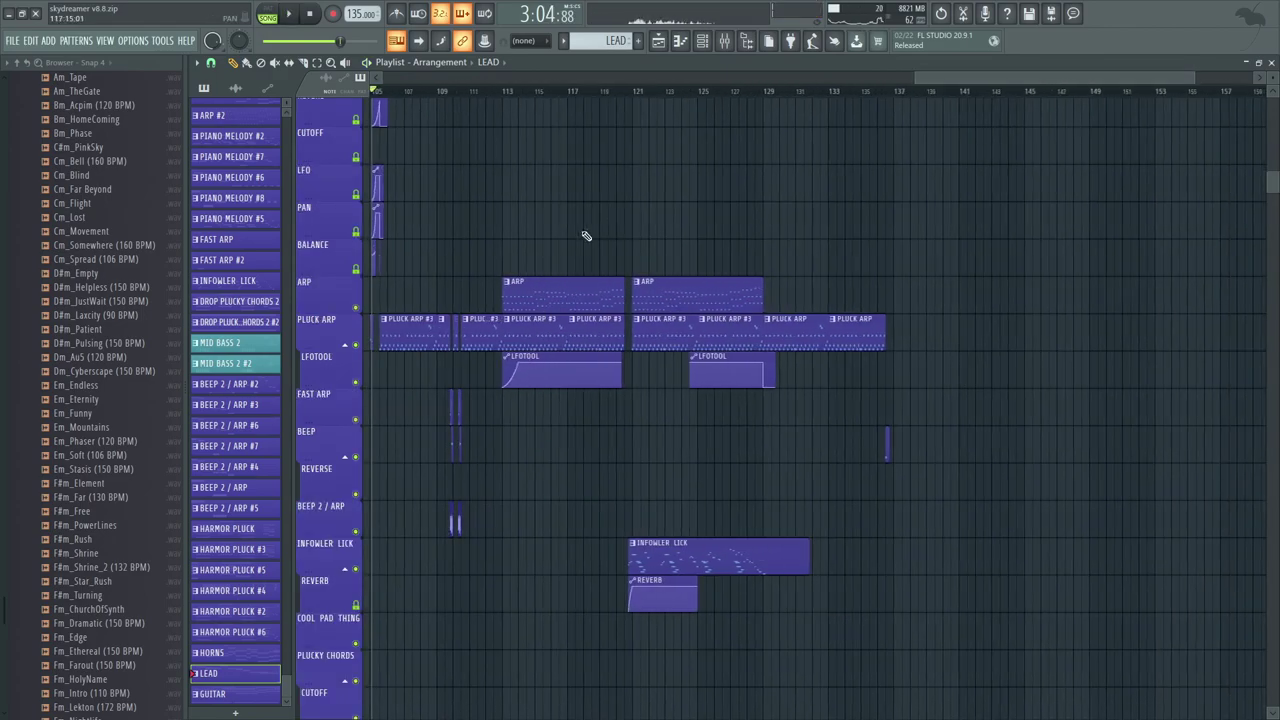
Step: Review the synth clips from bar 105 onward and play short passages of the arrangement up to bar 113
left_click_drag(528, 219, 584, 101)
left_click_drag(1220, 182, 1001, 166)
key("space")
left_click_drag(1240, 80, 1014, 109)
key("space")
Step: Solo the HARMOR PAD THING track, enable HARMOR with it and play the two together from bar 113
left_click_drag(764, 403, 665, 695)
left_click_drag(745, 360, 705, 690)
scroll(730, 363, "down", 10)
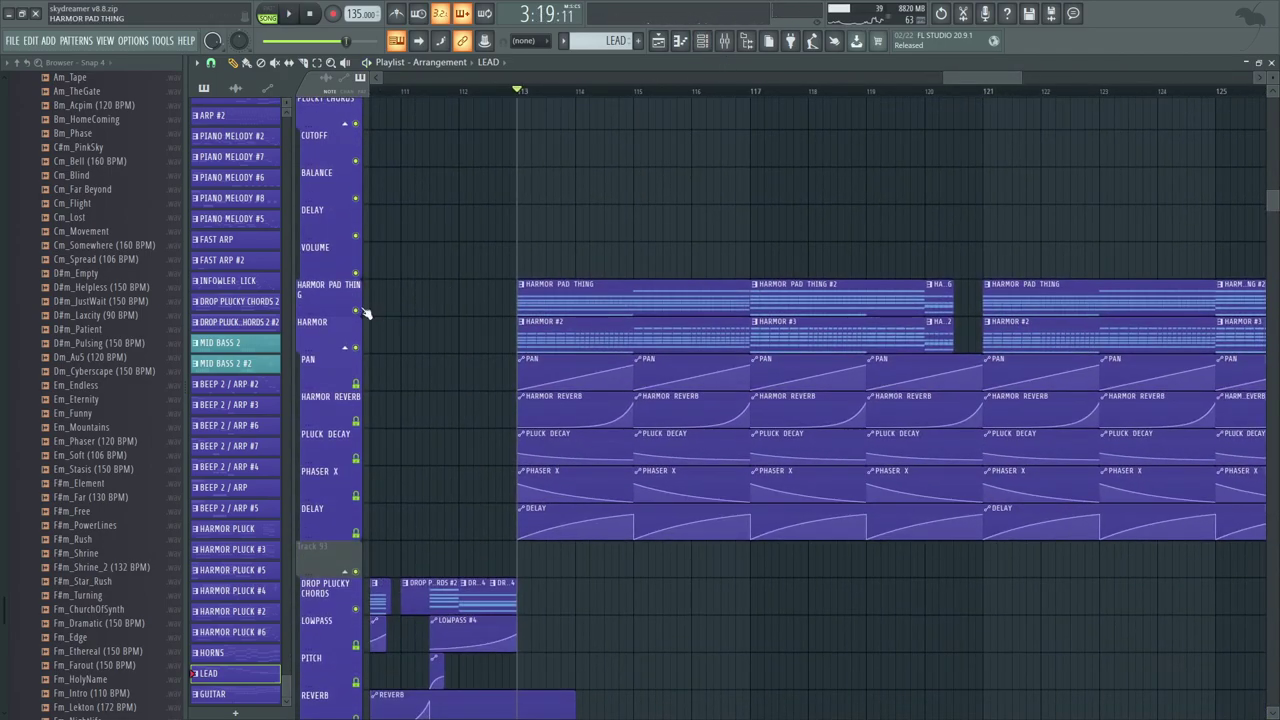
left_click(356, 311)
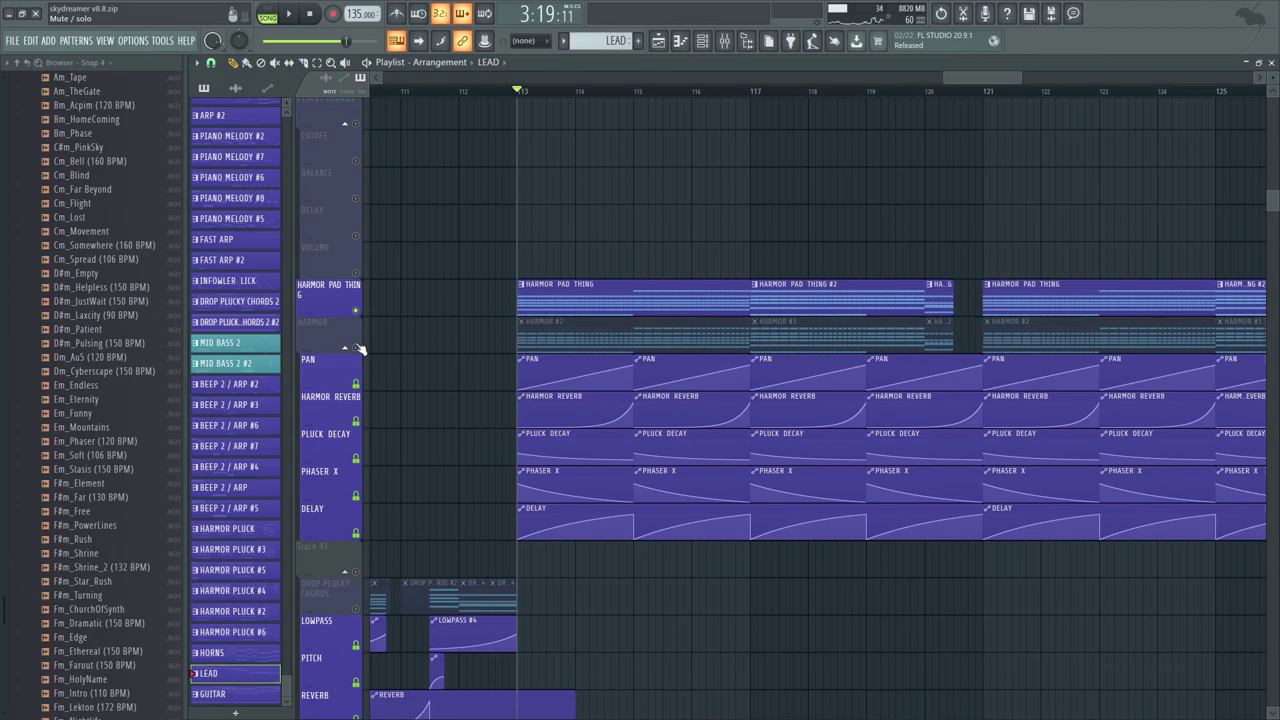
left_click(356, 347)
mouse_move(975, 82)
left_mouse_down()
mouse_move(614, 88)
mouse_move(985, 82)
left_mouse_up()
key("space")
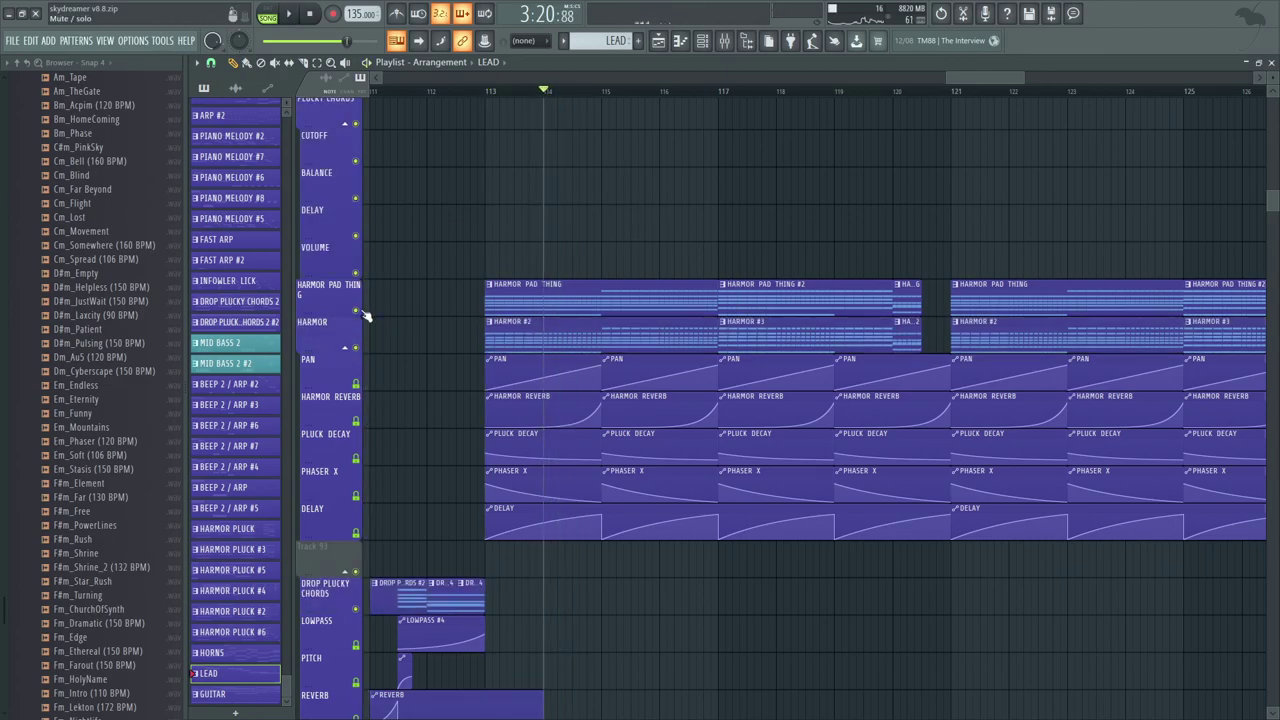
Step: Review the bass, sample and vocal chop tracks from bar 113, then play the full arrangement toward the outro
scroll(803, 129, "down", 15)
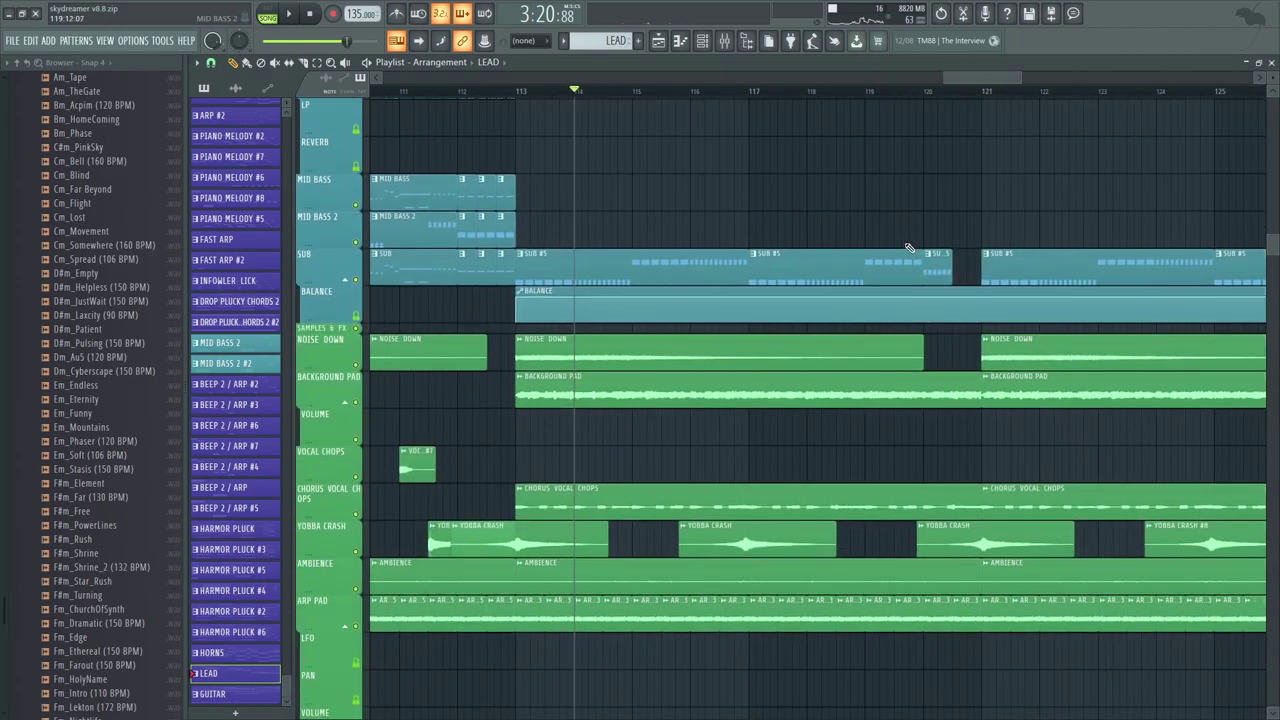
left_click_drag(717, 284, 380, 298)
left_click_drag(774, 417, 880, 83)
left_click_drag(754, 179, 564, 192)
scroll(564, 192, "up", 2)
scroll(564, 192, "right", 1)
key("space")
left_click_drag(665, 110, 662, 304)
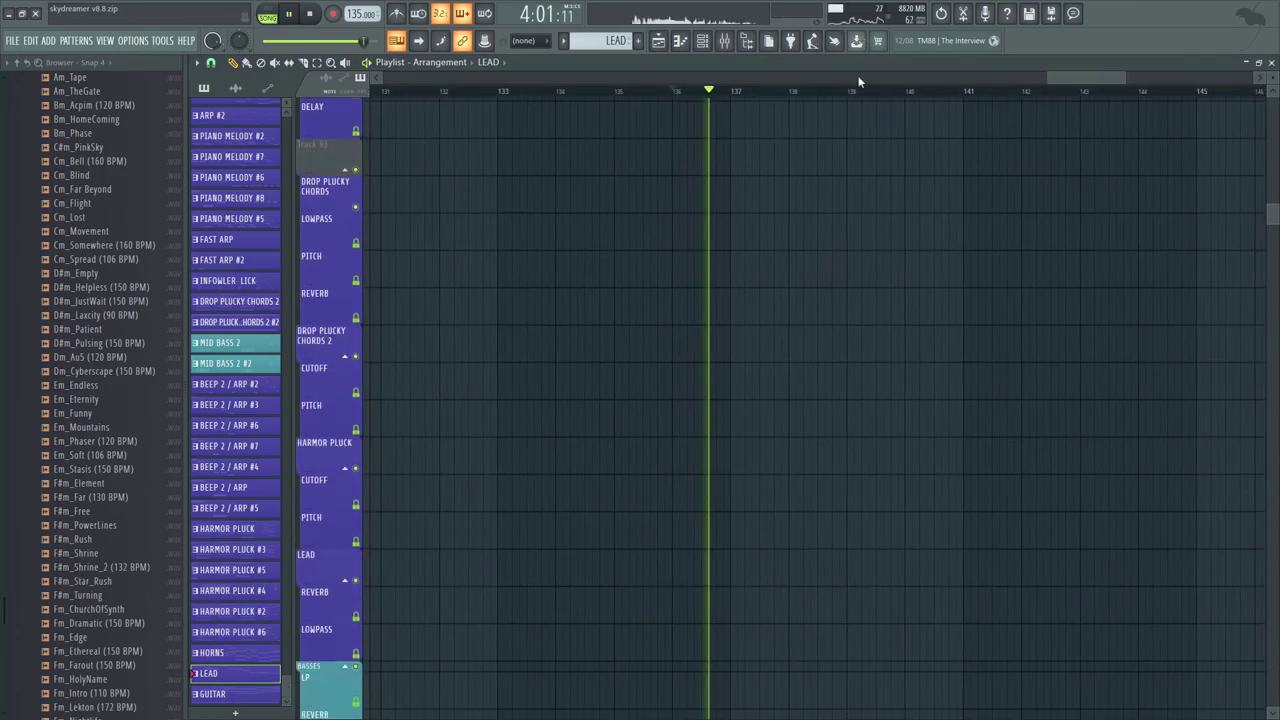
Step: Play the outro from bar 137 and open the PIANO CHORDS #3 pattern in the piano roll
scroll(700, 460, "up", 5)
key("space")
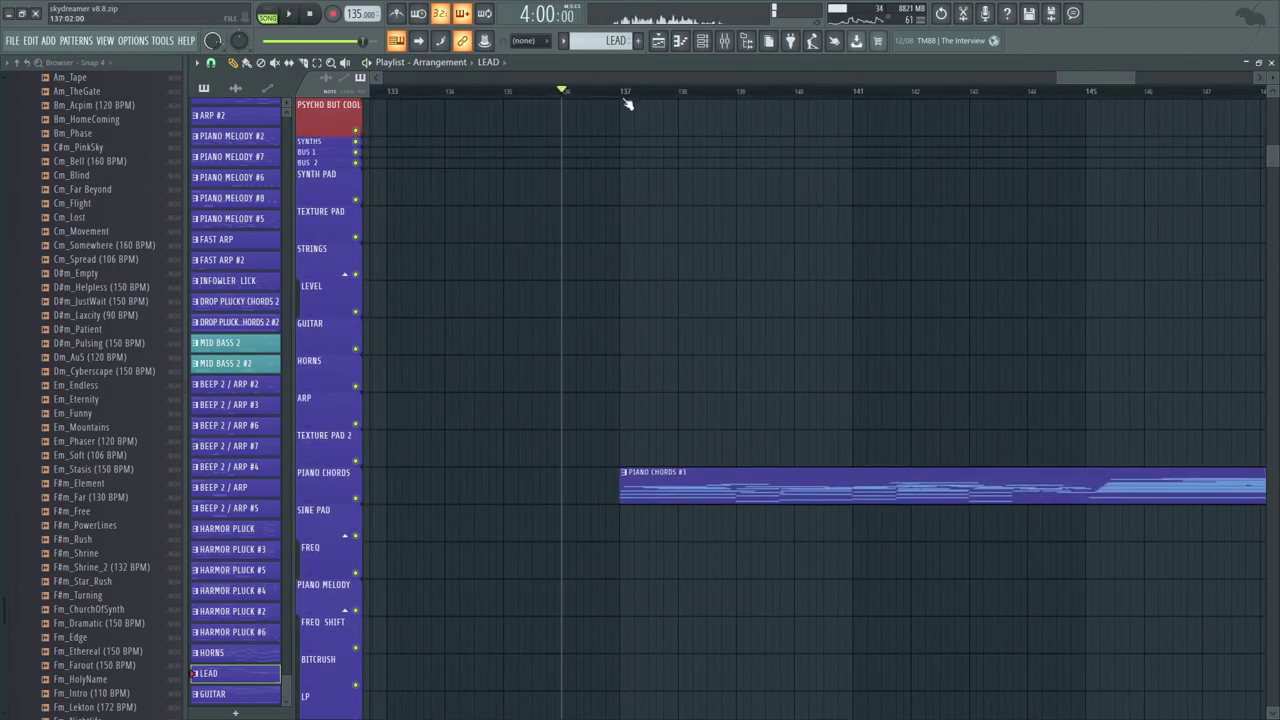
left_click_drag(1137, 75, 1258, 272)
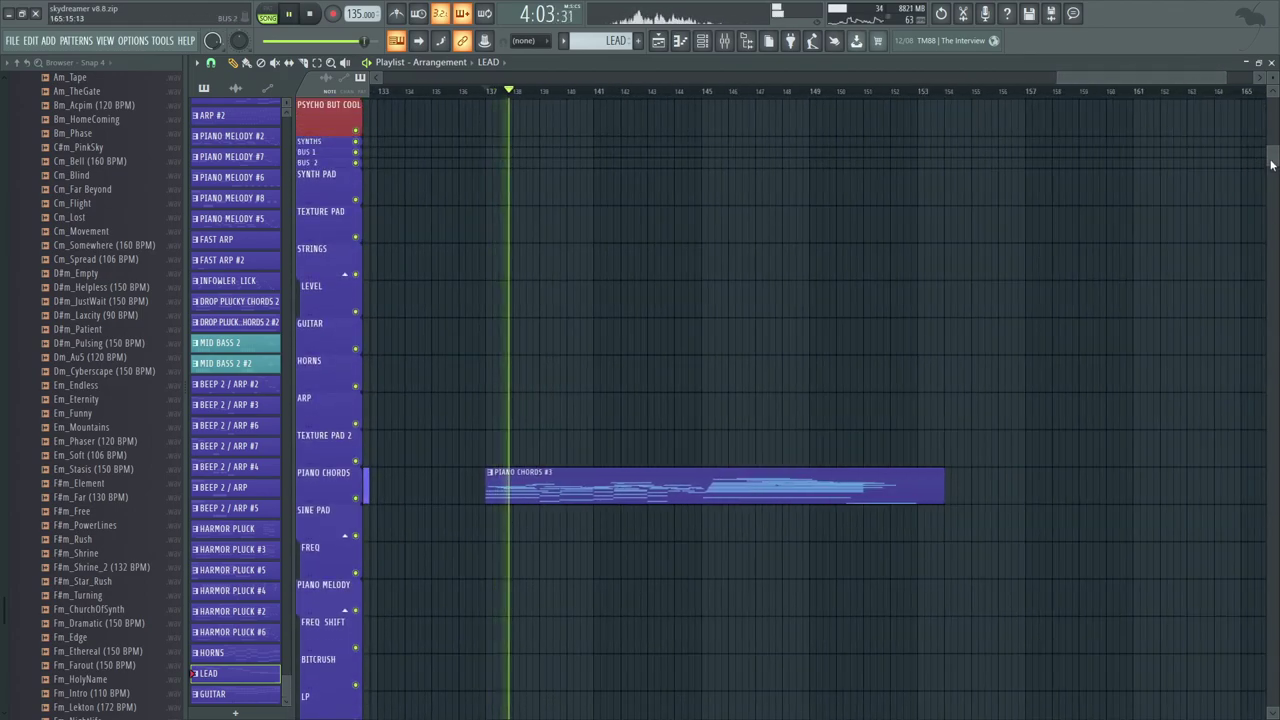
mouse_move(1272, 165)
left_mouse_down()
mouse_move(1272, 147)
mouse_move(1272, 230)
mouse_move(1272, 168)
left_mouse_up()
double_click(677, 412)
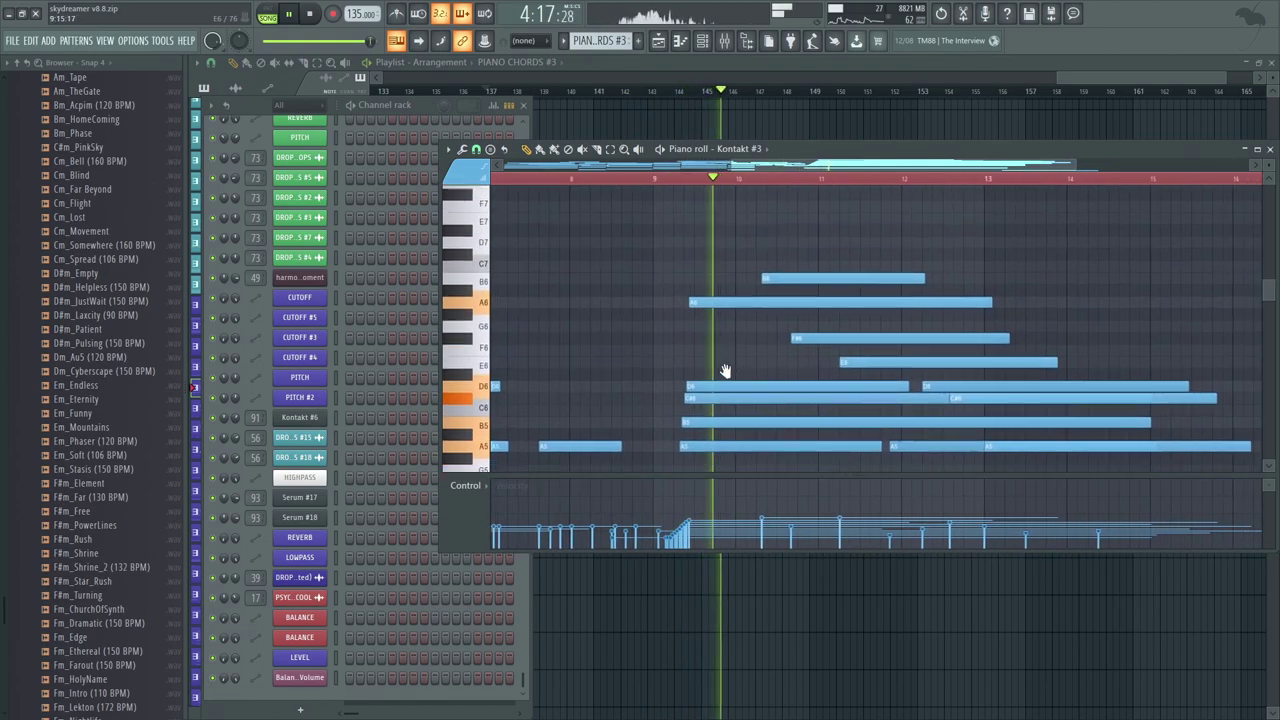
Step: Examine the high, middle and low notes of the PIANO CHORDS #3 pattern during playback
left_click_drag(1073, 168, 1263, 210)
left_click_drag(852, 345, 905, 126)
left_click_drag(894, 384, 911, 169)
left_click_drag(952, 335, 949, 209)
left_click_drag(937, 364, 934, 451)
left_click_drag(927, 190, 918, 500)
scroll(929, 343, "down", 6)
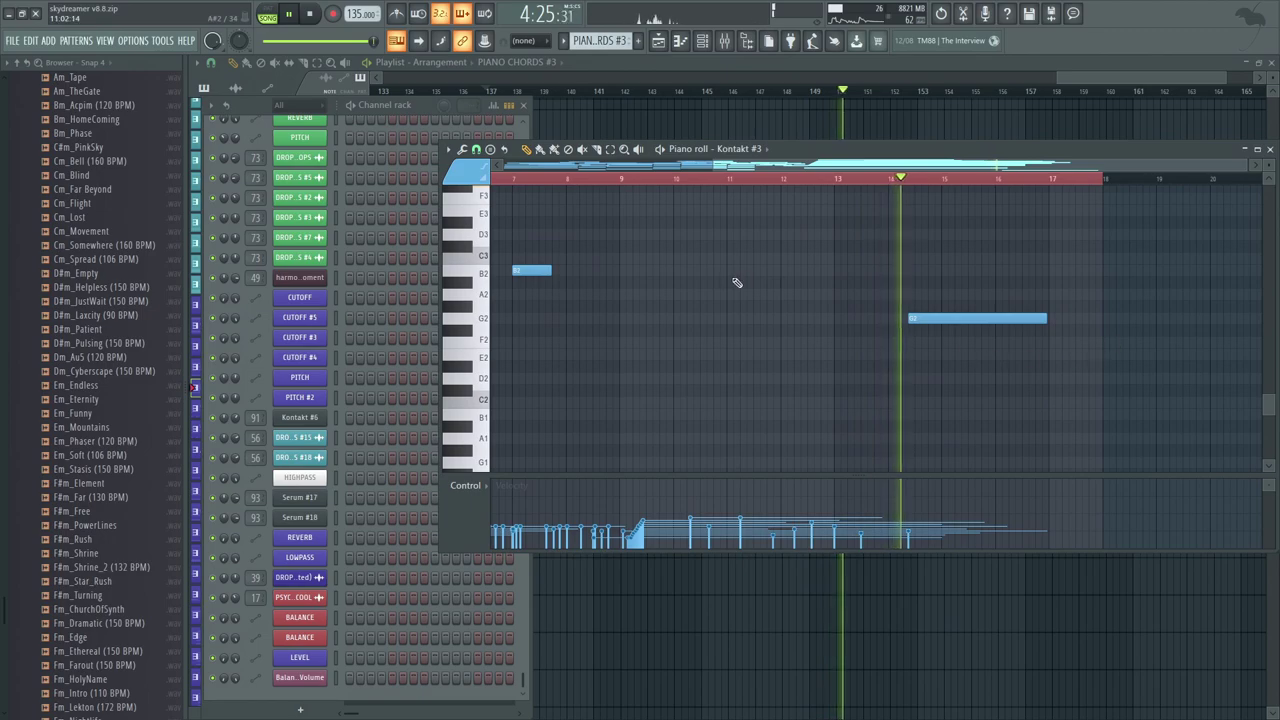
scroll(894, 320, "up", 8)
left_click_drag(751, 124, 760, 620)
Step: Stop the outro playback, return to the song start and show the whole arrangement from the MASTER tracks down
left_click_drag(763, 200, 857, 129)
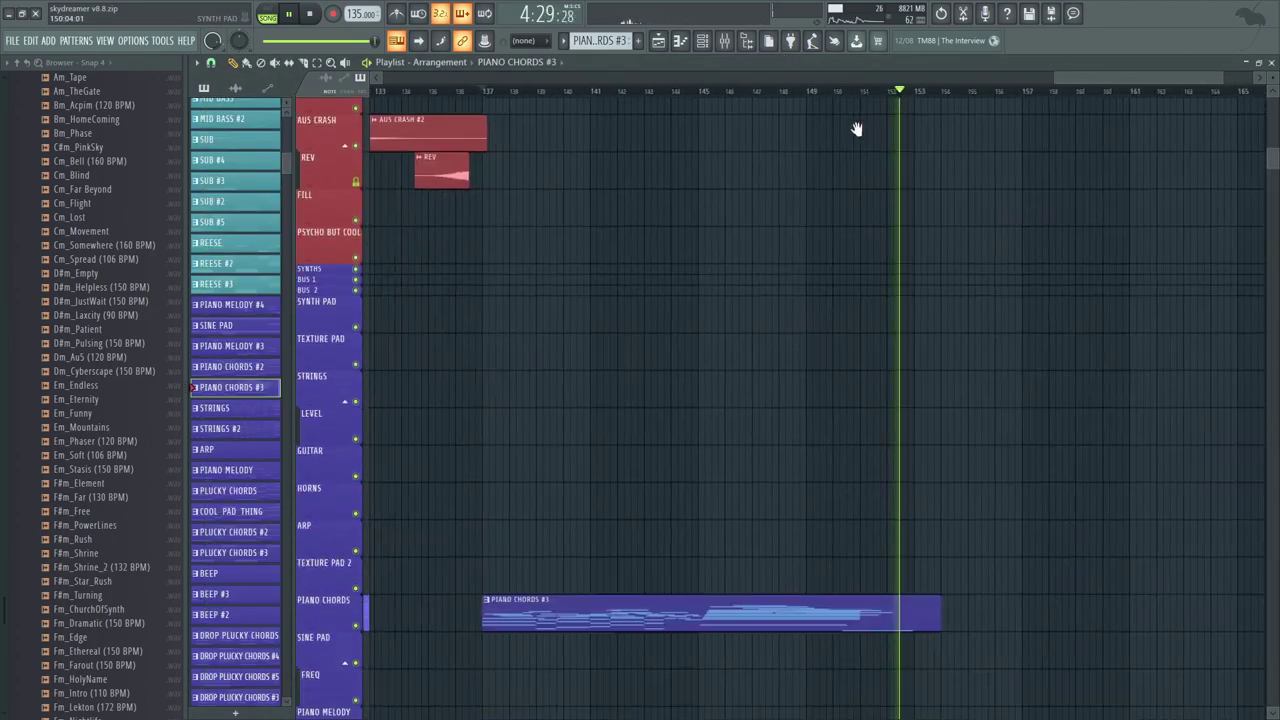
left_click_drag(415, 540, 768, 271)
left_click_drag(1098, 77, 472, 90)
key("space")
left_click_drag(552, 76, 1200, 88)
key("Home")
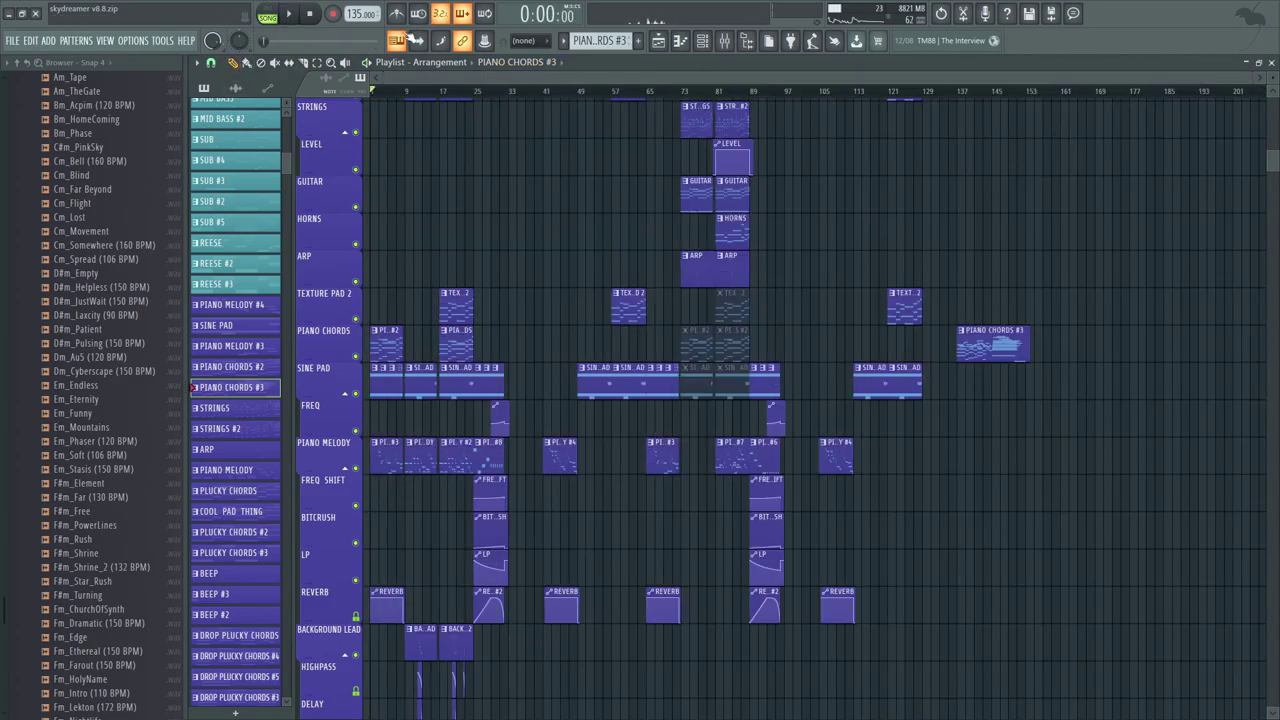
left_click_drag(1273, 160, 1273, 100)
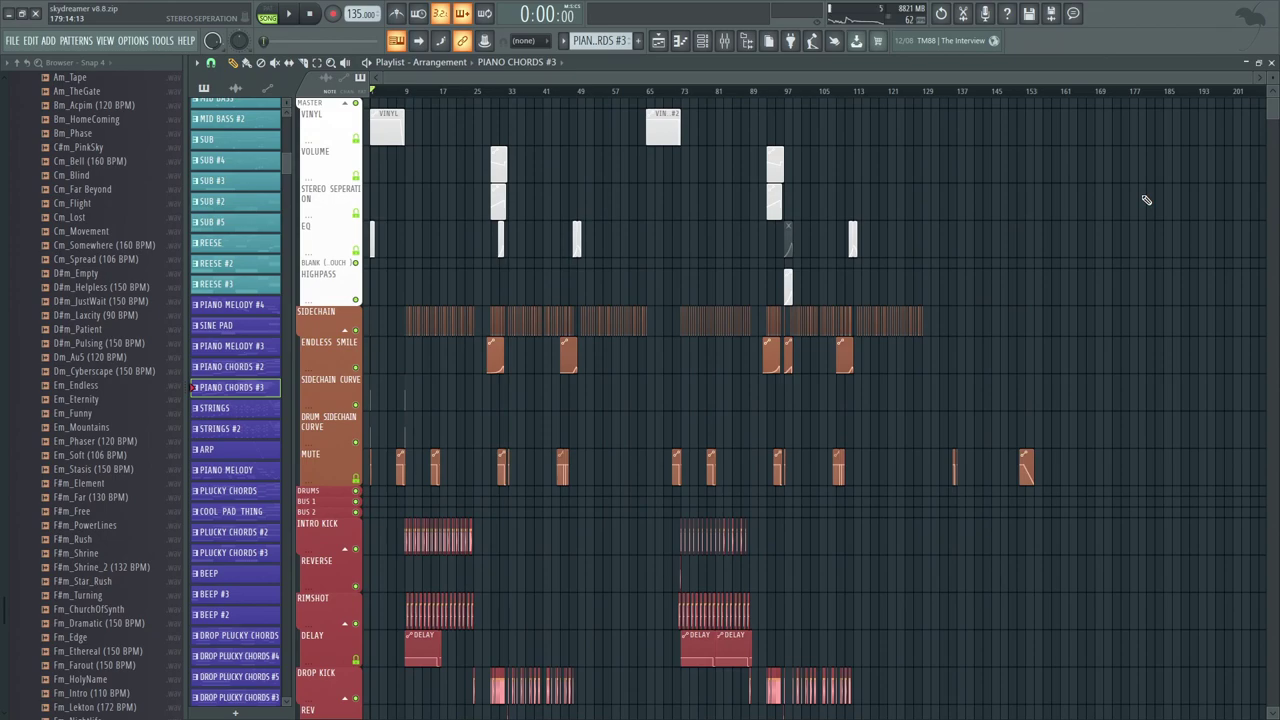